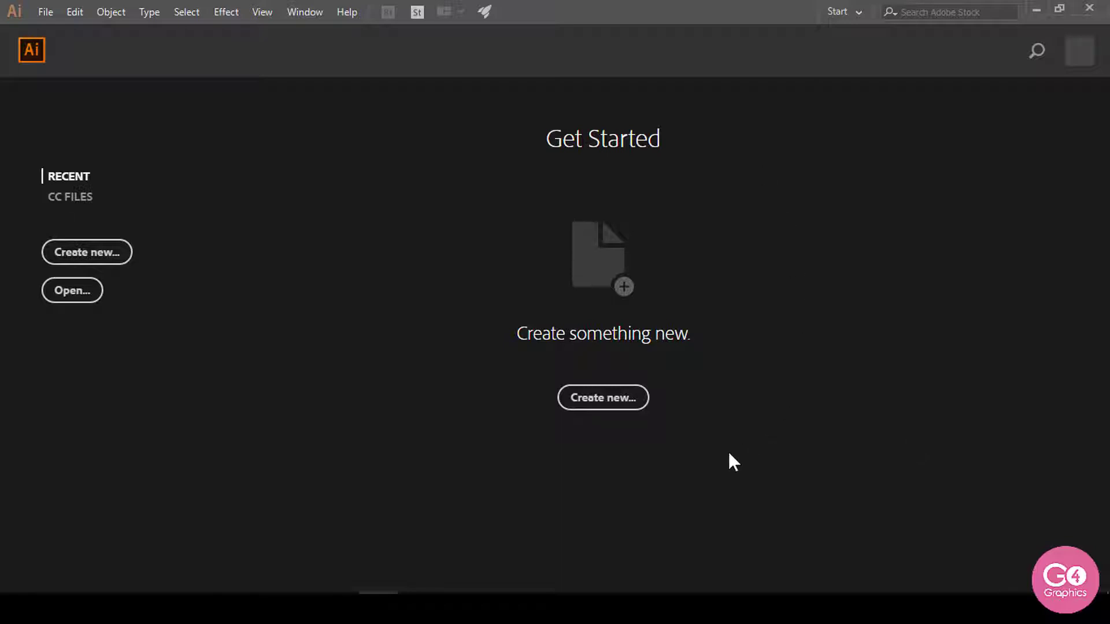
# Step: Create a new document 1200 px wide and 1800 px high with a single artboard
pyautogui.click(602, 404)
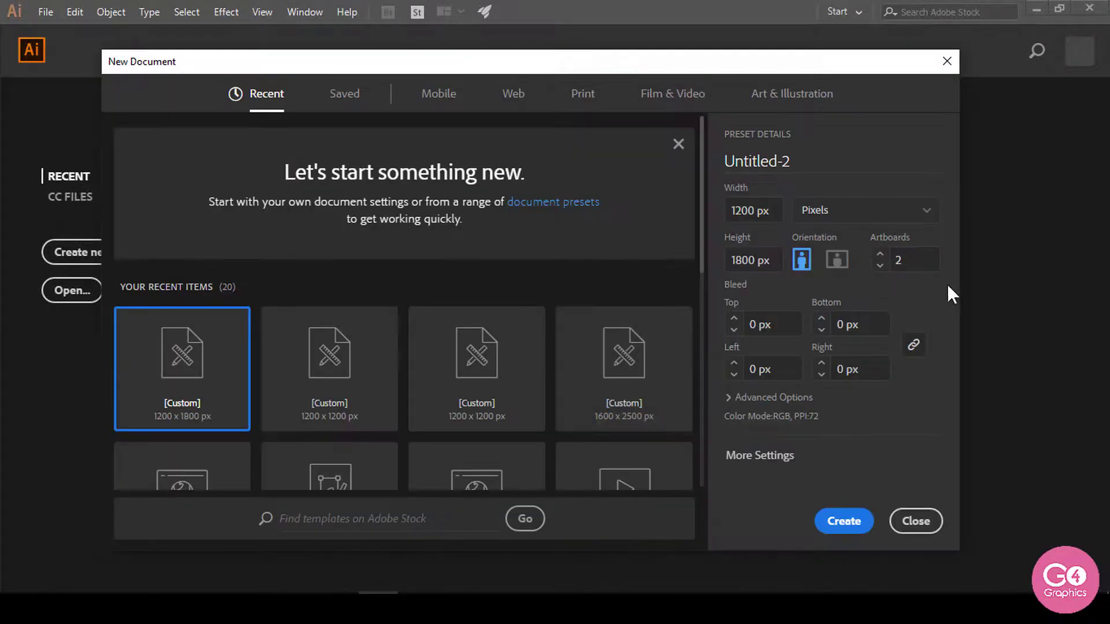
pyautogui.click(879, 272)
pyautogui.click(879, 267)
pyautogui.moveTo(731, 210); pyautogui.dragTo(771, 211)
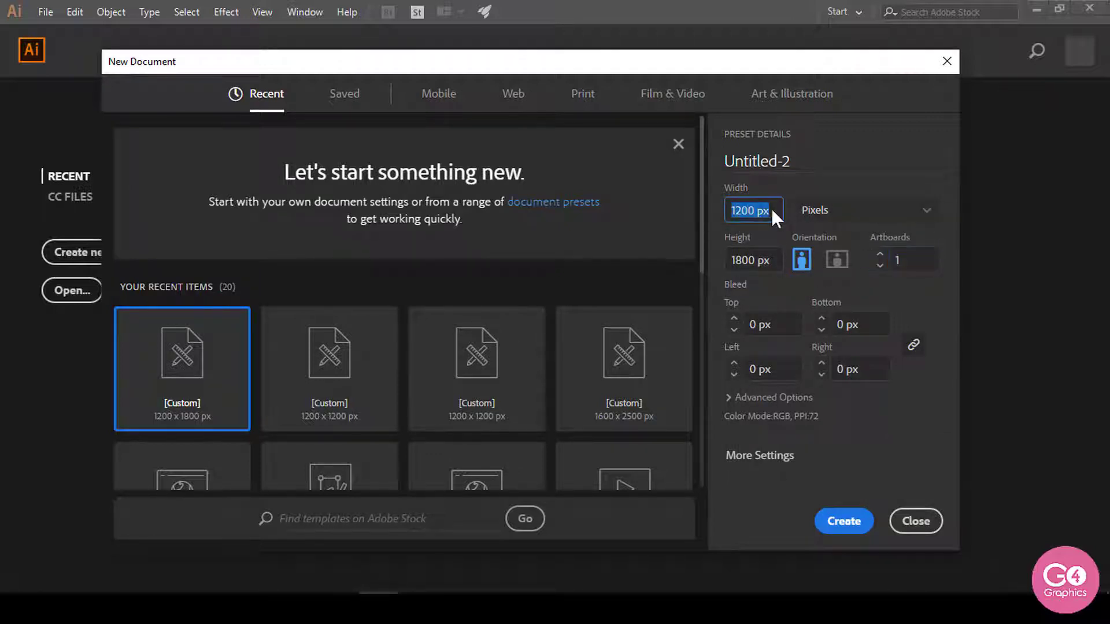
pyautogui.click(763, 265)
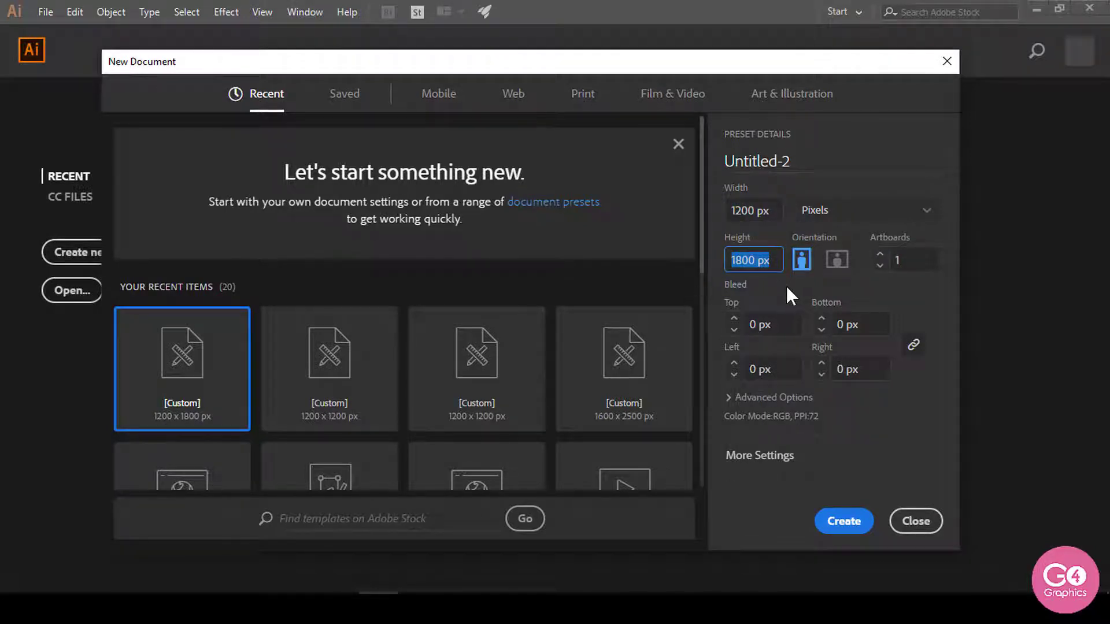
pyautogui.click(844, 522)
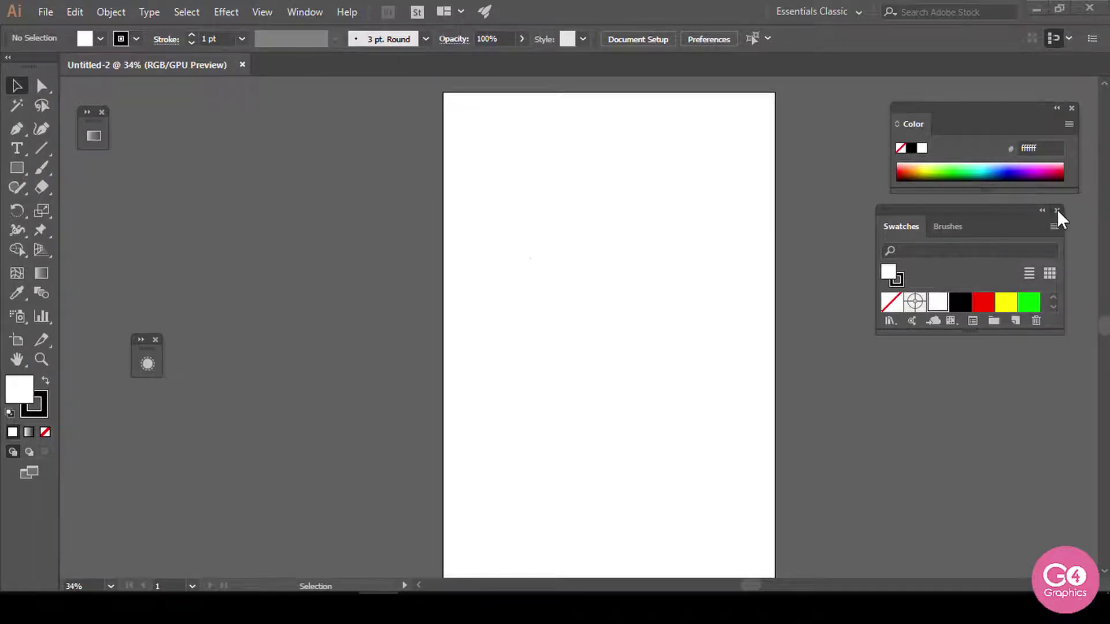
# Step: Close the floating panels, including Swatches and Color, to clear the workspace
pyautogui.click(1057, 210)
pyautogui.click(156, 339)
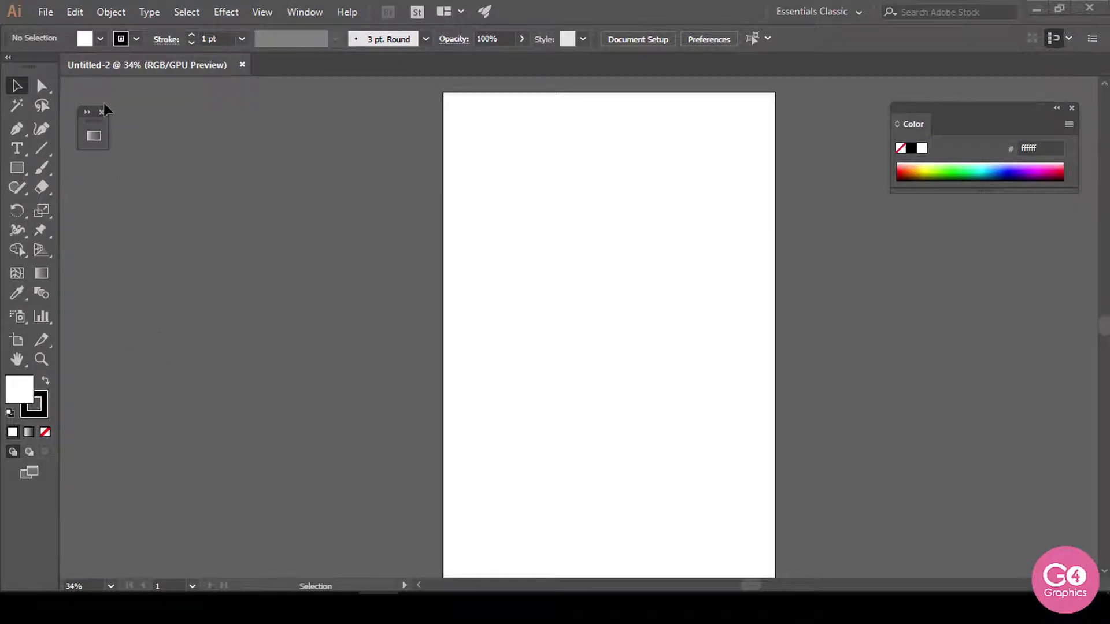
pyautogui.click(1072, 107)
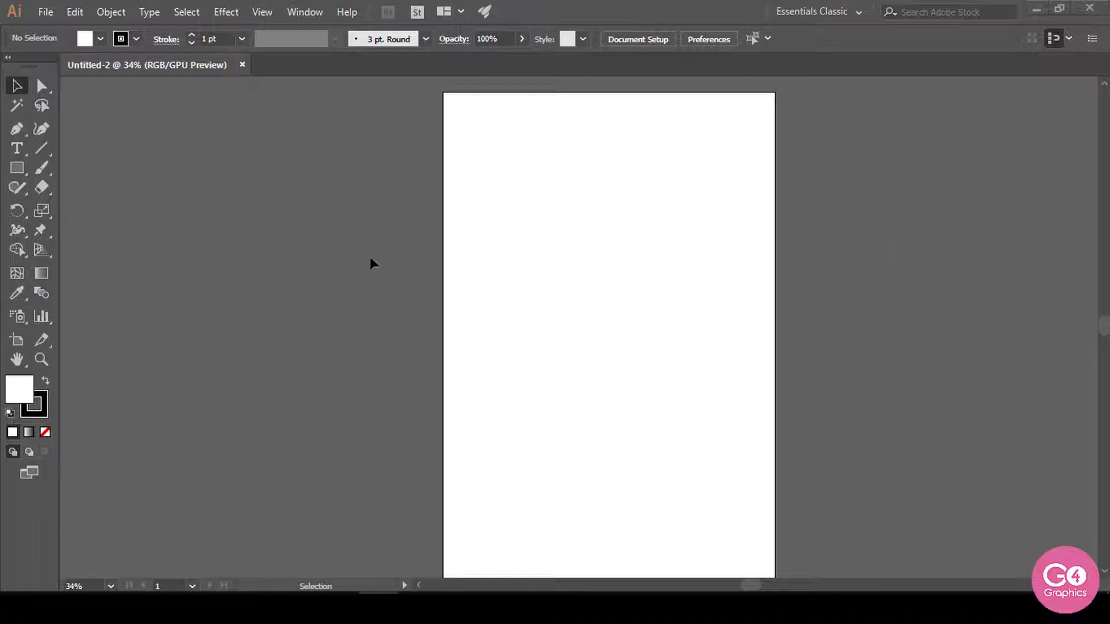
# Step: Draw a large, nearly square rectangle near the middle of the artboard with the Rectangle tool
pyautogui.click(19, 167)
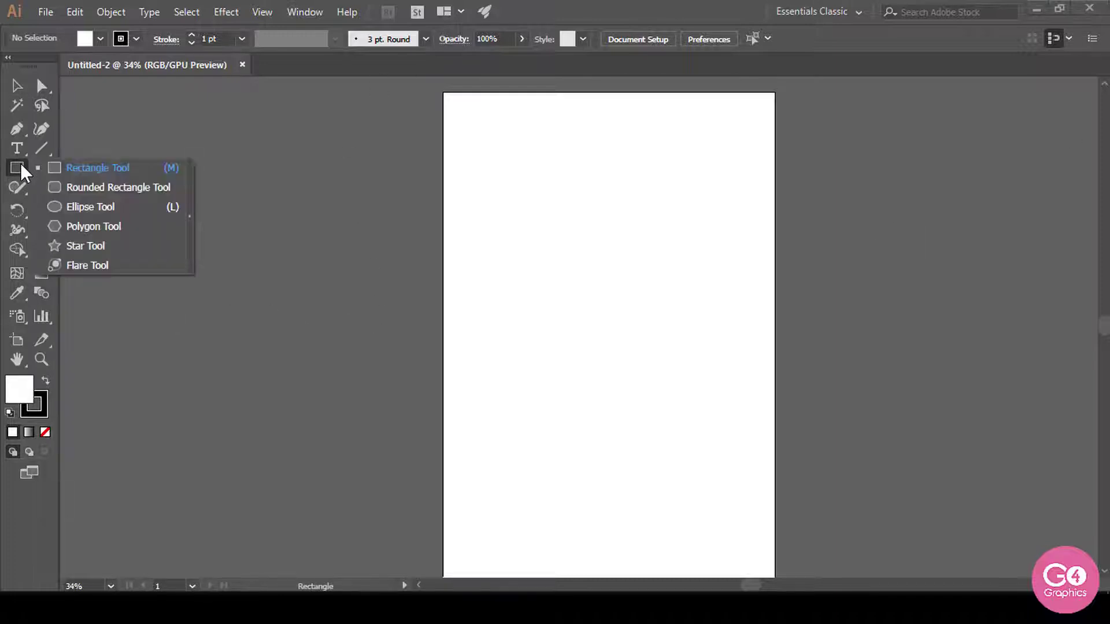
pyautogui.click(60, 166)
pyautogui.moveTo(553, 207); pyautogui.dragTo(751, 421)
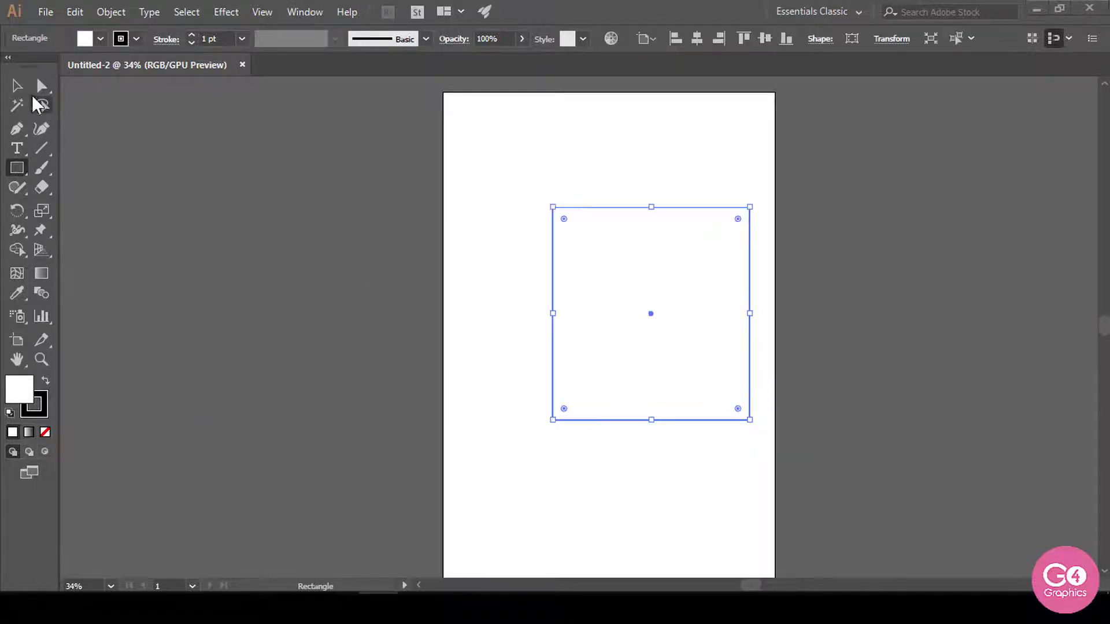
pyautogui.click(16, 85)
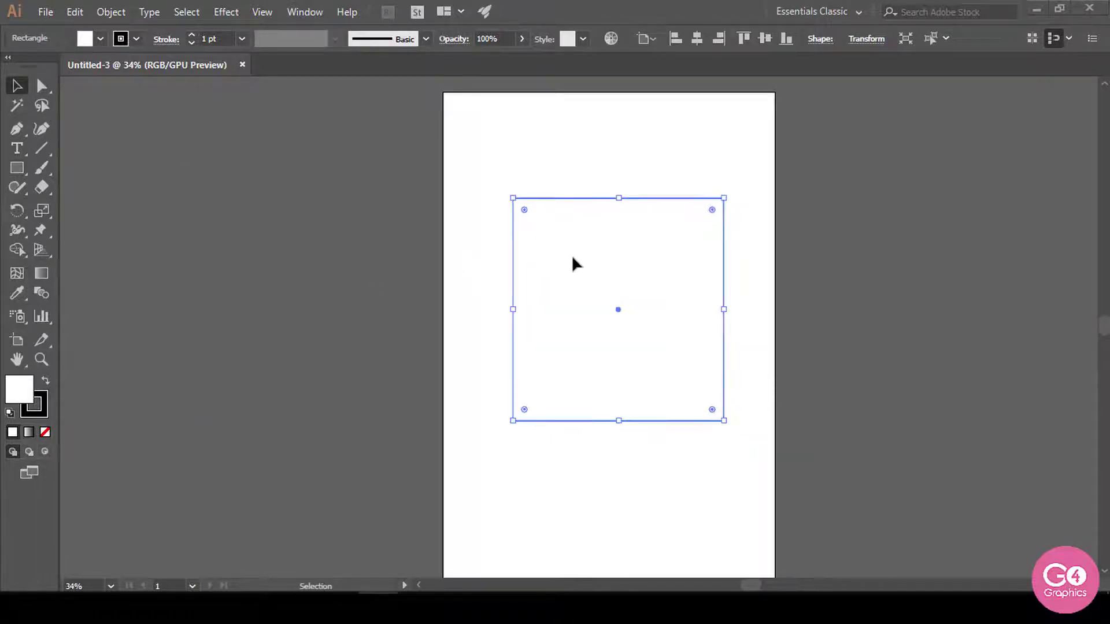
# Step: Fill the rectangle with dark red #b22626 and remove its stroke
pyautogui.doubleClick(23, 391)
pyautogui.moveTo(760, 383); pyautogui.dragTo(760, 359)
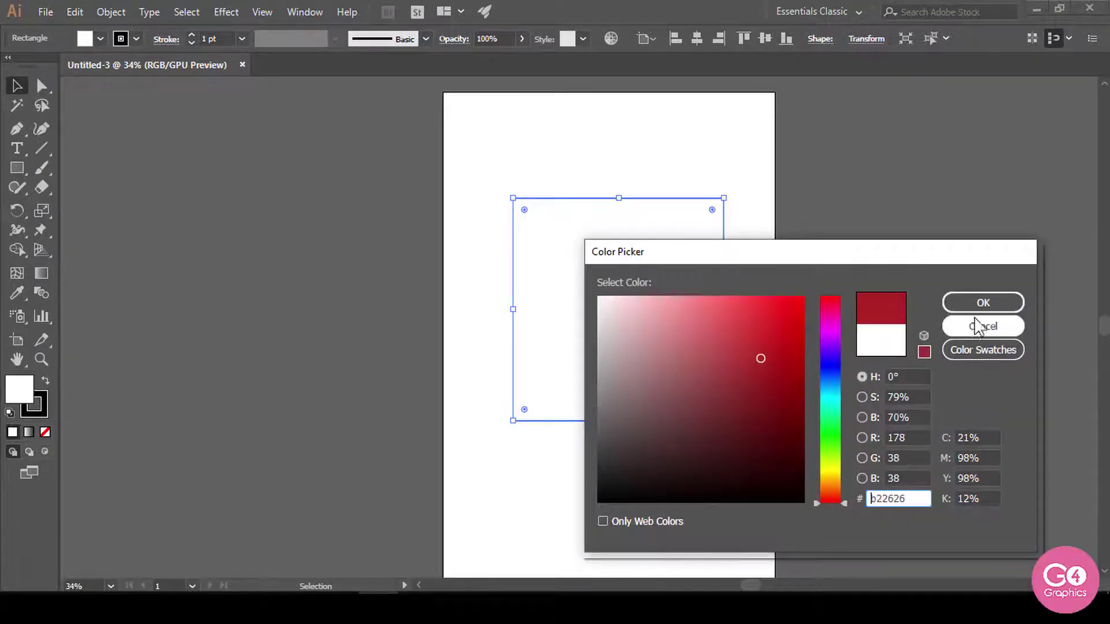
pyautogui.click(980, 302)
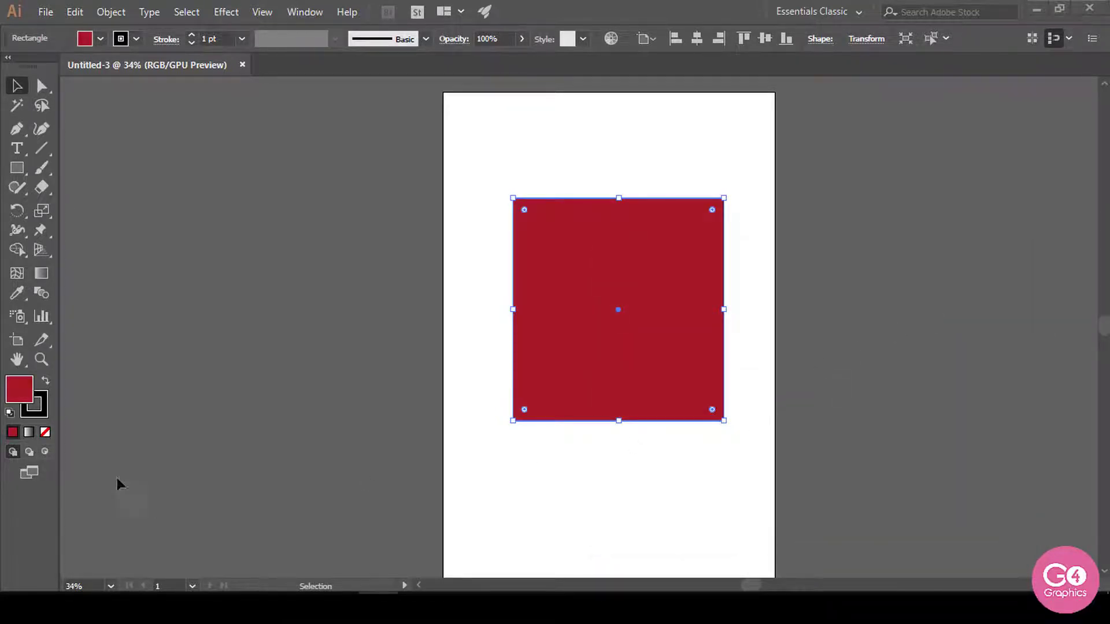
pyautogui.click(44, 413)
pyautogui.click(45, 432)
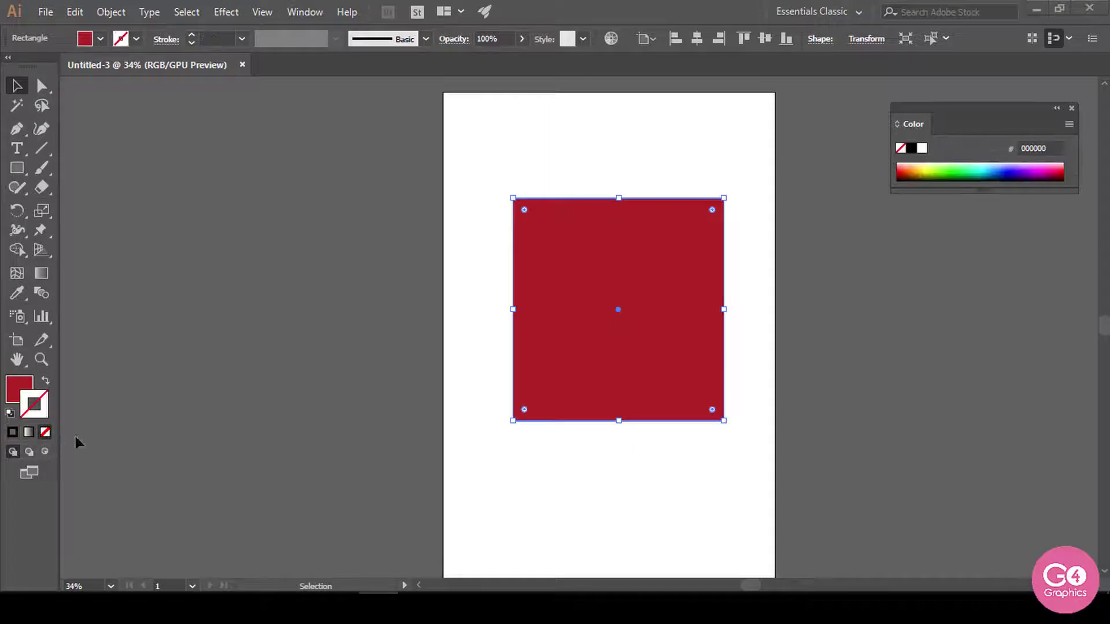
# Step: Test selecting and deselecting the red rectangle, both directly and with a selection marquee
pyautogui.click(659, 477)
pyautogui.click(663, 382)
pyautogui.click(638, 491)
pyautogui.moveTo(473, 151); pyautogui.dragTo(762, 456)
pyautogui.moveTo(470, 152); pyautogui.dragTo(768, 446)
pyautogui.click(710, 491)
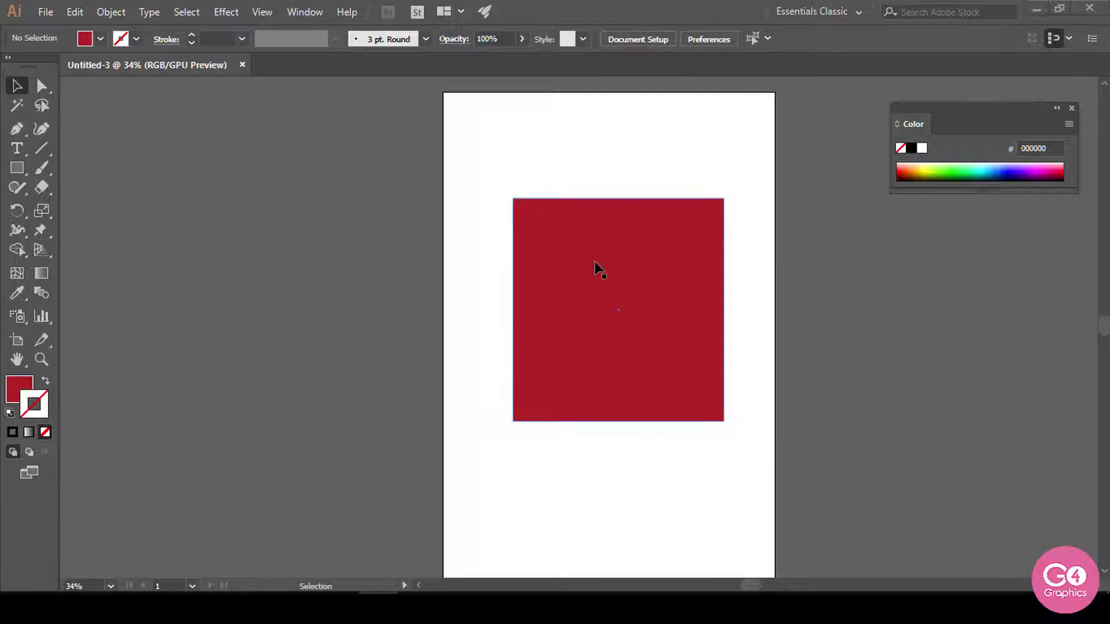
pyautogui.click(599, 276)
pyautogui.click(655, 474)
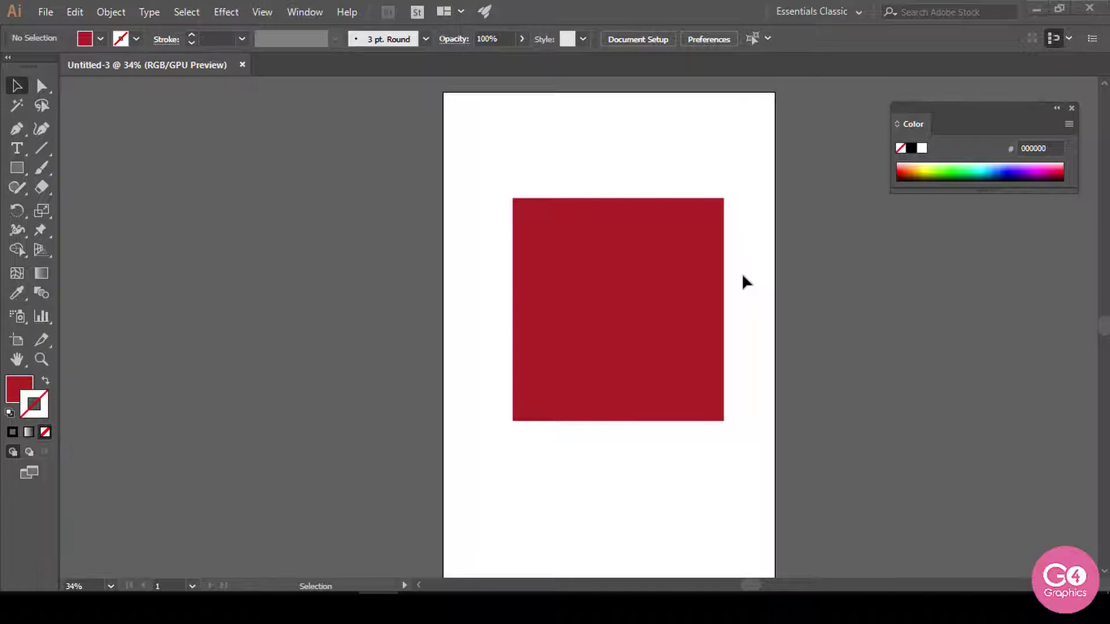
pyautogui.click(601, 260)
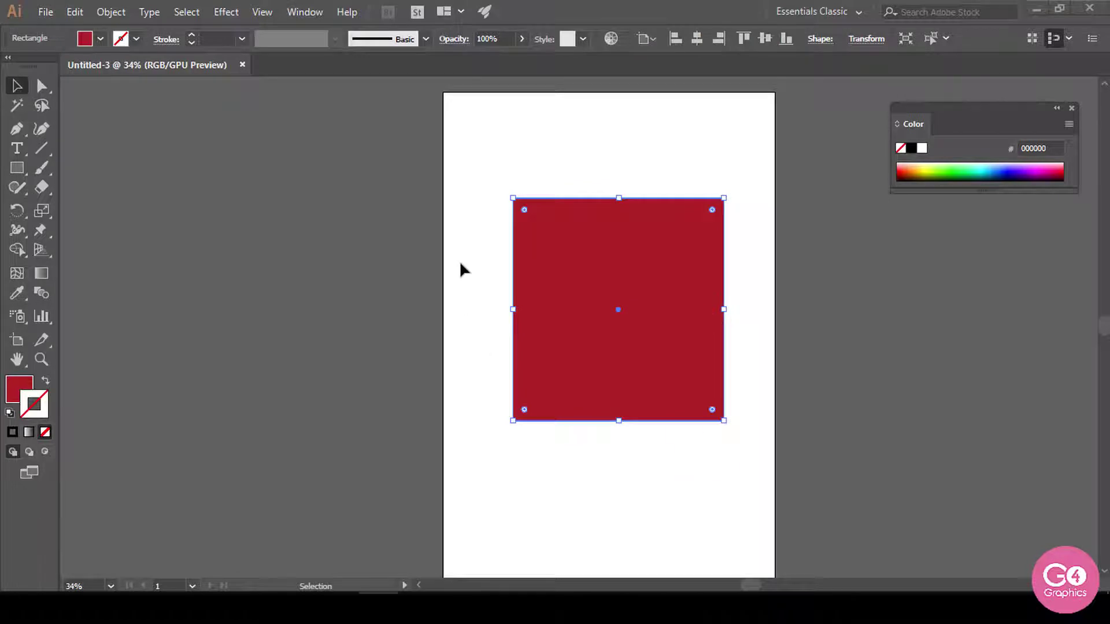
pyautogui.click(482, 182)
pyautogui.moveTo(482, 128); pyautogui.dragTo(557, 486)
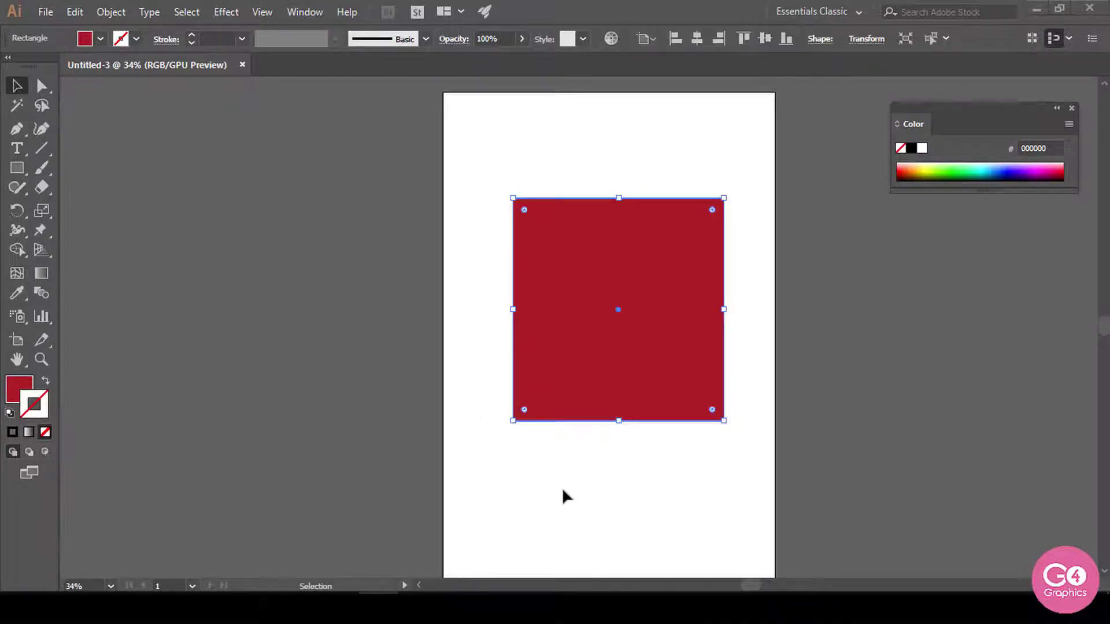
pyautogui.click(648, 466)
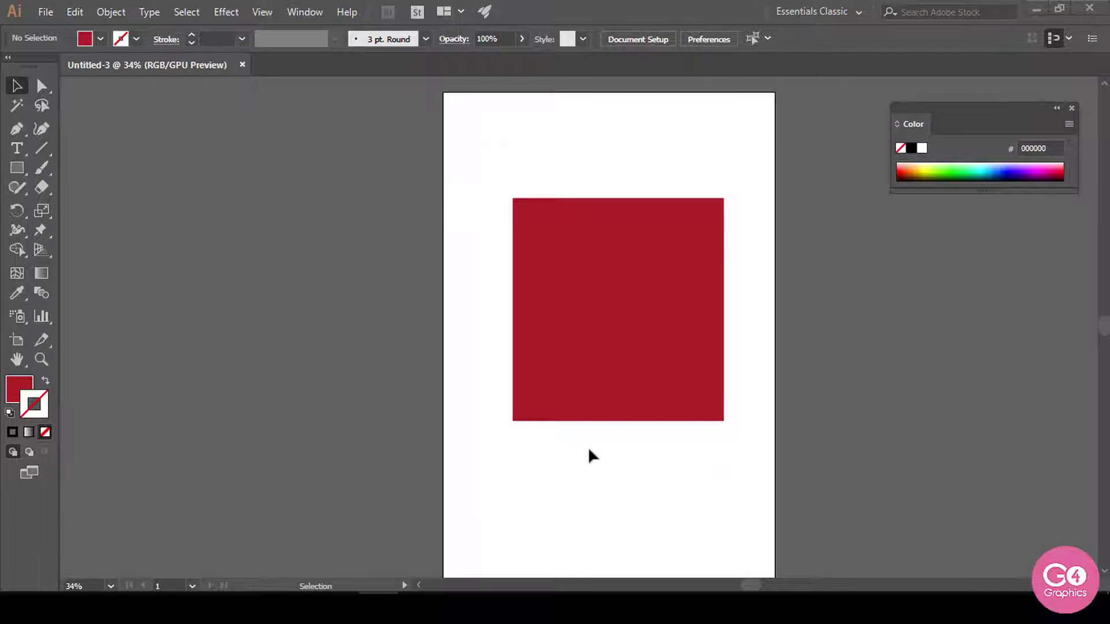
# Step: Select the red rectangle with a marquee and lock the selection
pyautogui.moveTo(492, 156); pyautogui.dragTo(744, 477)
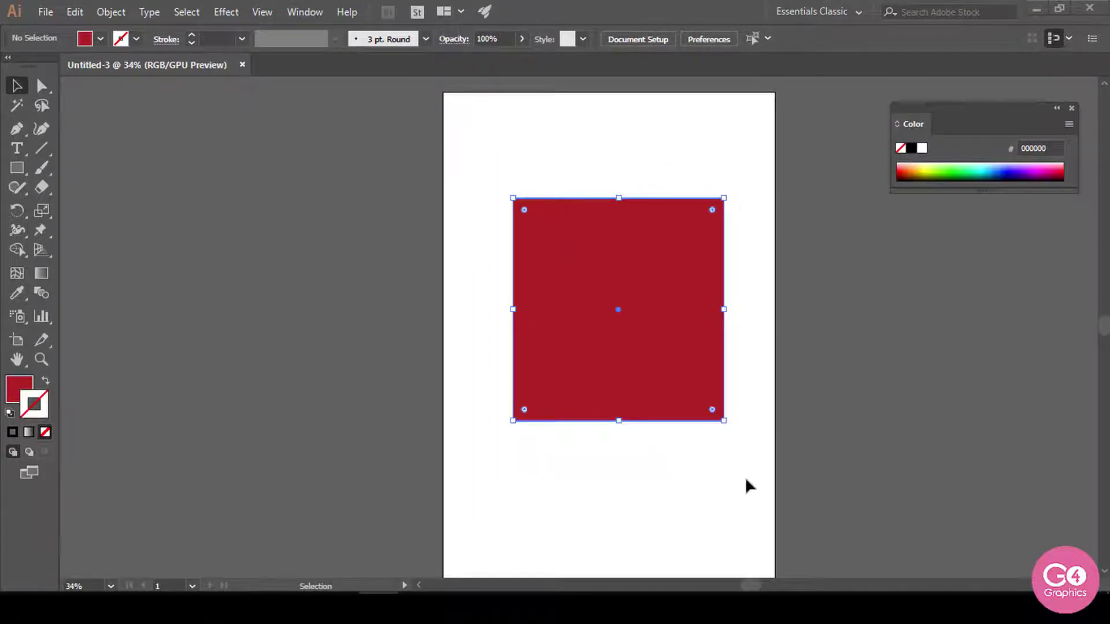
pyautogui.click(112, 12)
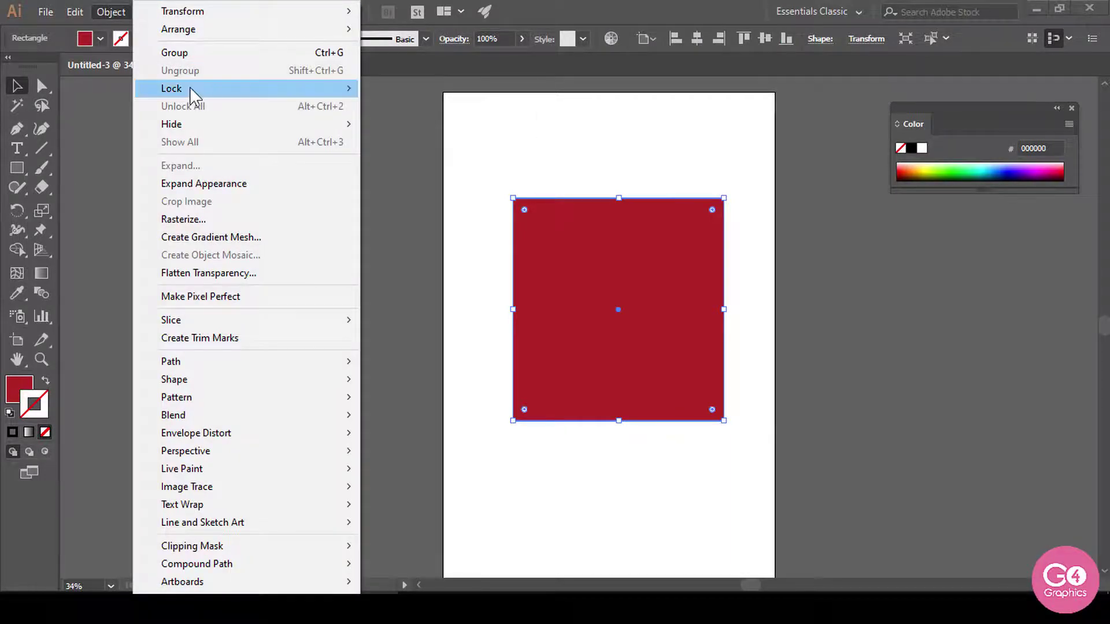
pyautogui.moveTo(207, 94)
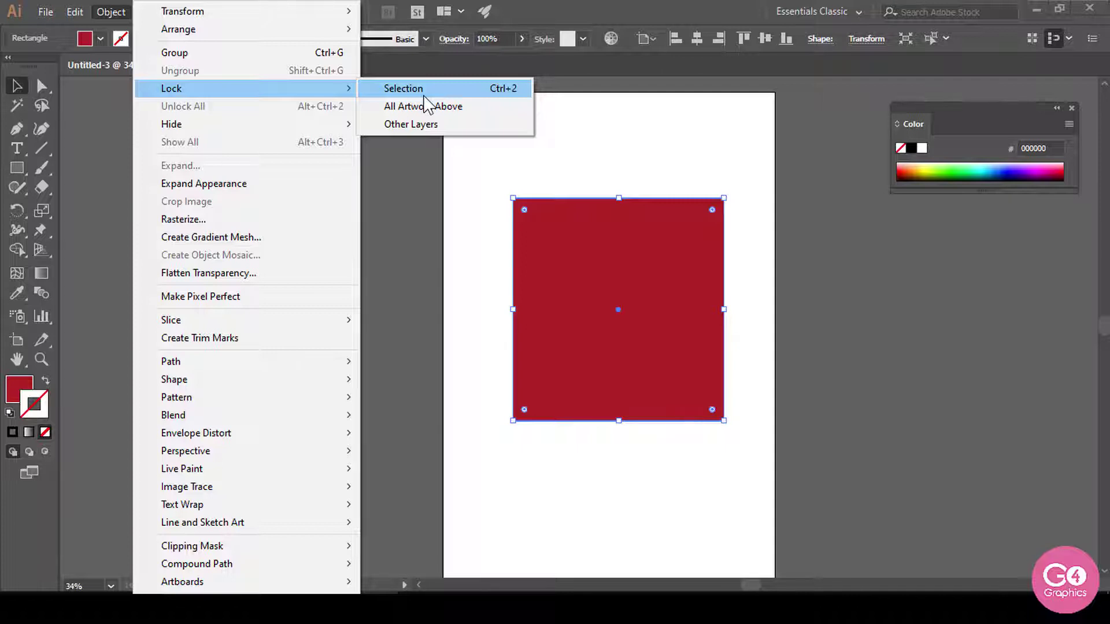
pyautogui.click(494, 92)
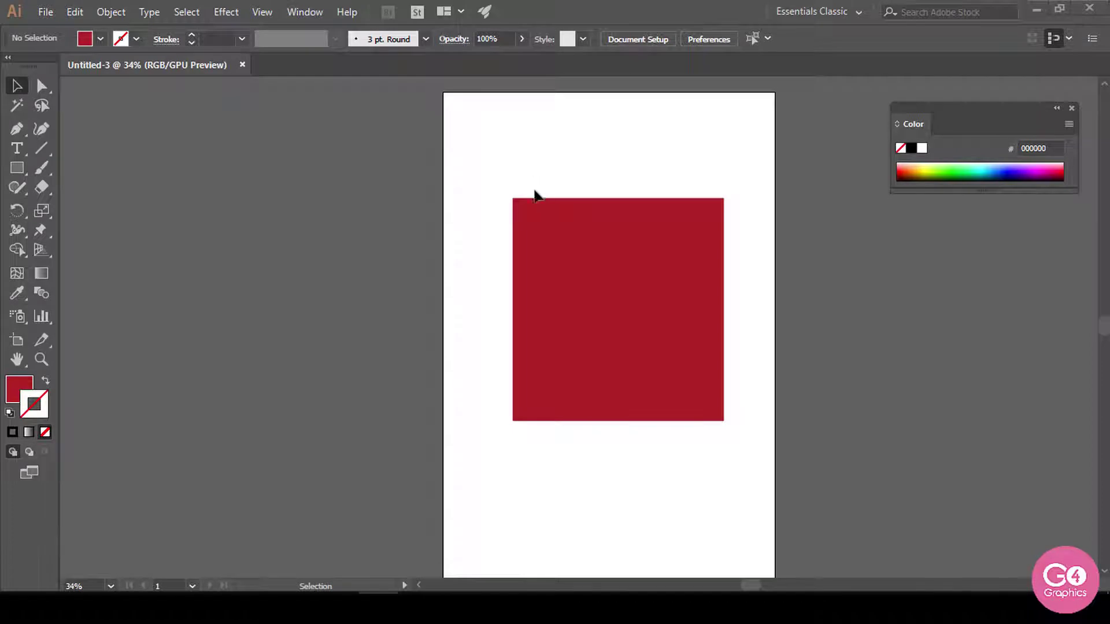
# Step: Try repeatedly to select the locked red rectangle with selection marquees across it
pyautogui.moveTo(480, 174); pyautogui.dragTo(761, 474)
pyautogui.moveTo(481, 152); pyautogui.dragTo(581, 452)
pyautogui.moveTo(475, 152); pyautogui.dragTo(751, 466)
pyautogui.moveTo(487, 156); pyautogui.dragTo(730, 482)
pyautogui.moveTo(470, 165); pyautogui.dragTo(754, 440)
# Step: Unlock all objects and select the red rectangle again
pyautogui.click(111, 12)
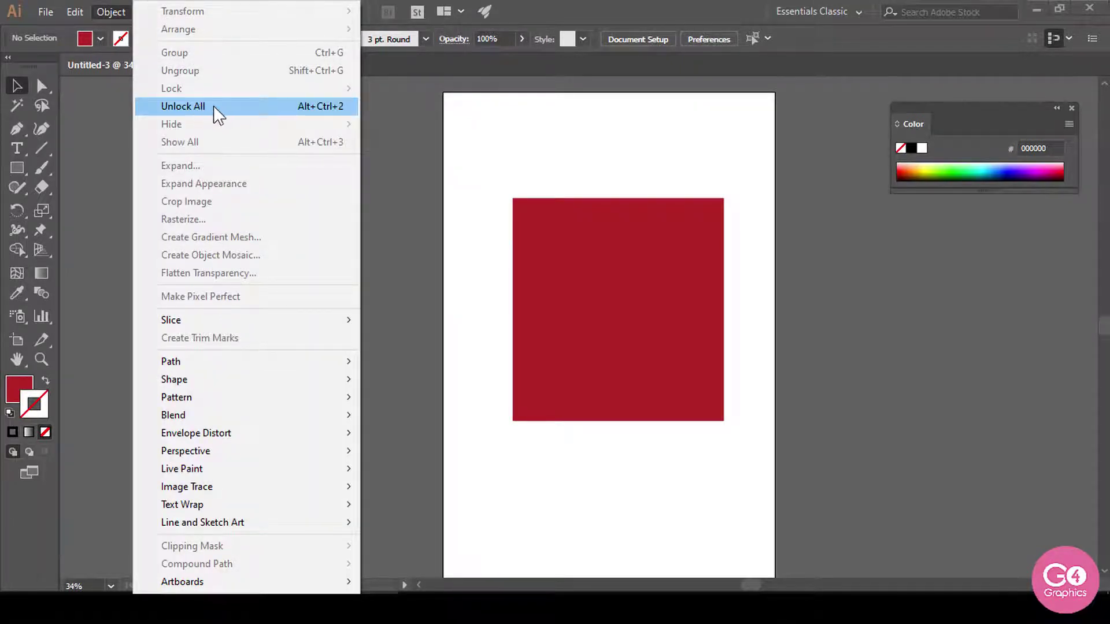
pyautogui.click(335, 108)
pyautogui.click(495, 187)
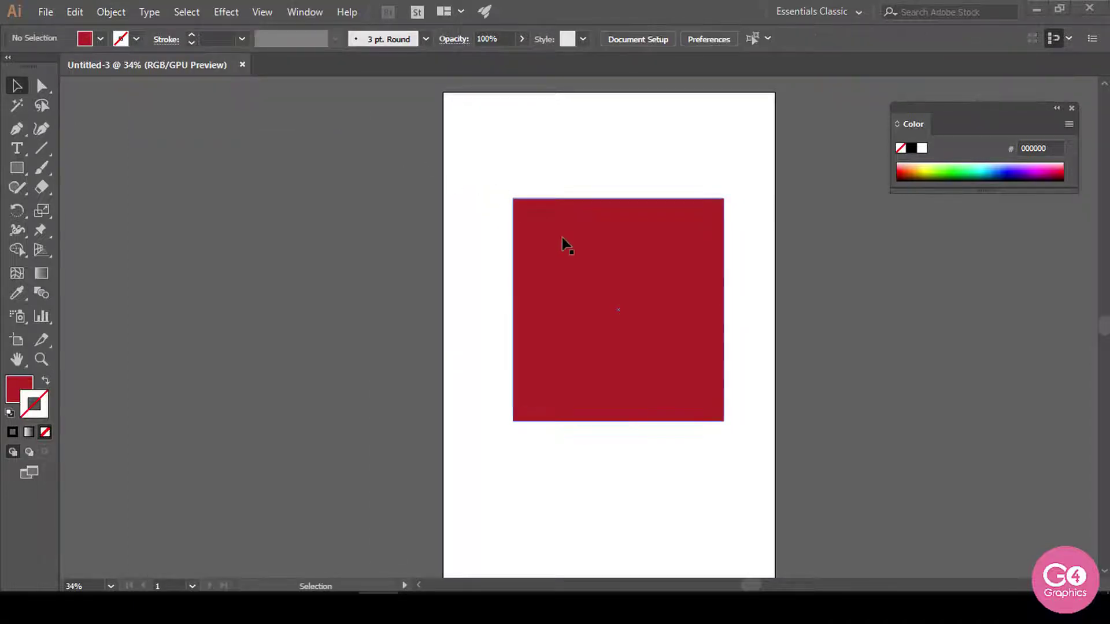
pyautogui.click(562, 237)
pyautogui.click(509, 178)
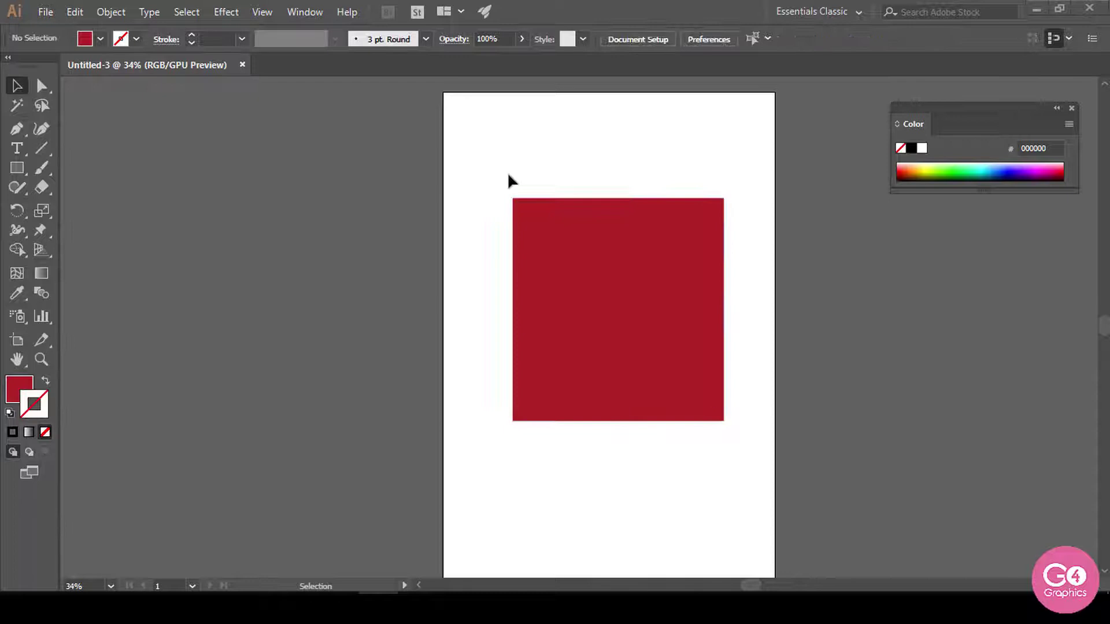
pyautogui.click(569, 227)
pyautogui.moveTo(478, 154); pyautogui.dragTo(584, 458)
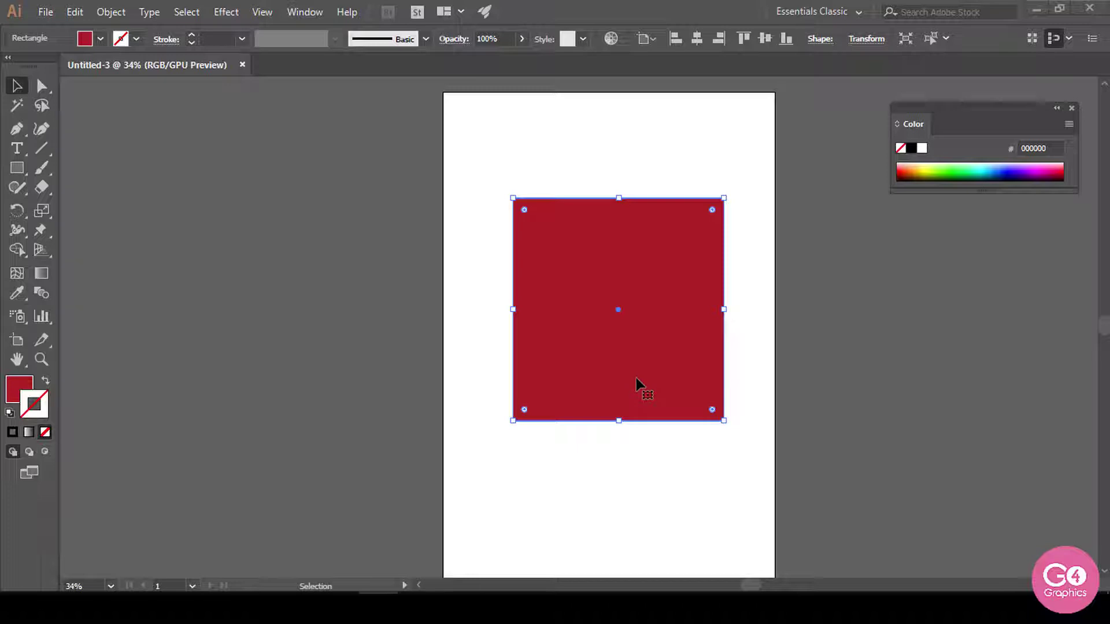
# Step: Duplicate the red rectangle diagonally downward so it overlaps the original, and fill the copy with dark teal #005155
pyautogui.moveTo(636, 379); pyautogui.dragTo(684, 429)
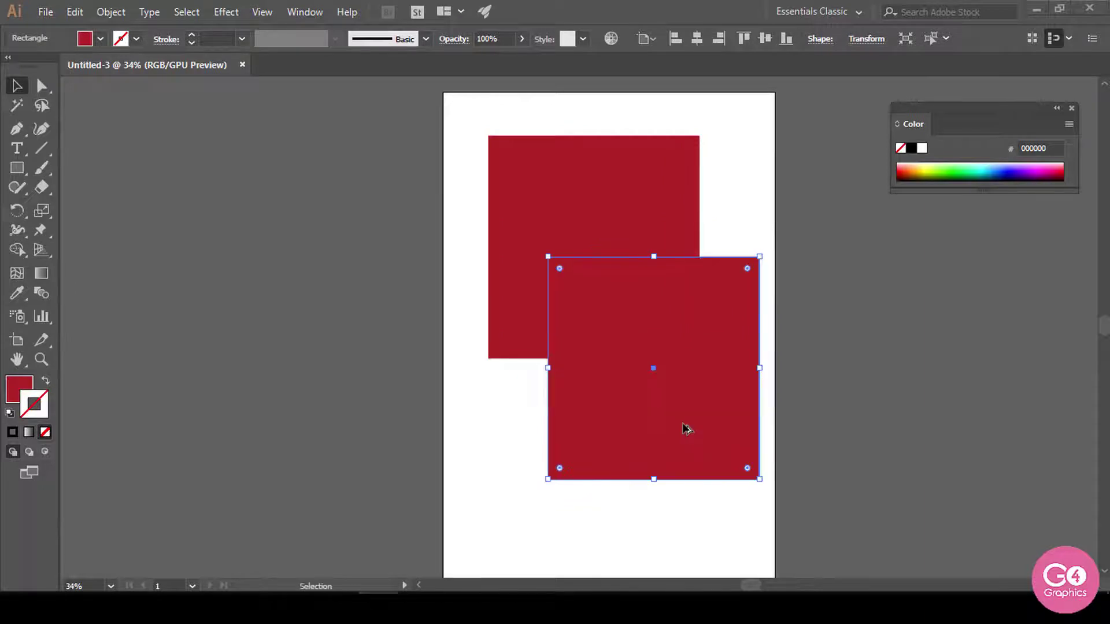
pyautogui.press('x')
pyautogui.click(997, 169)
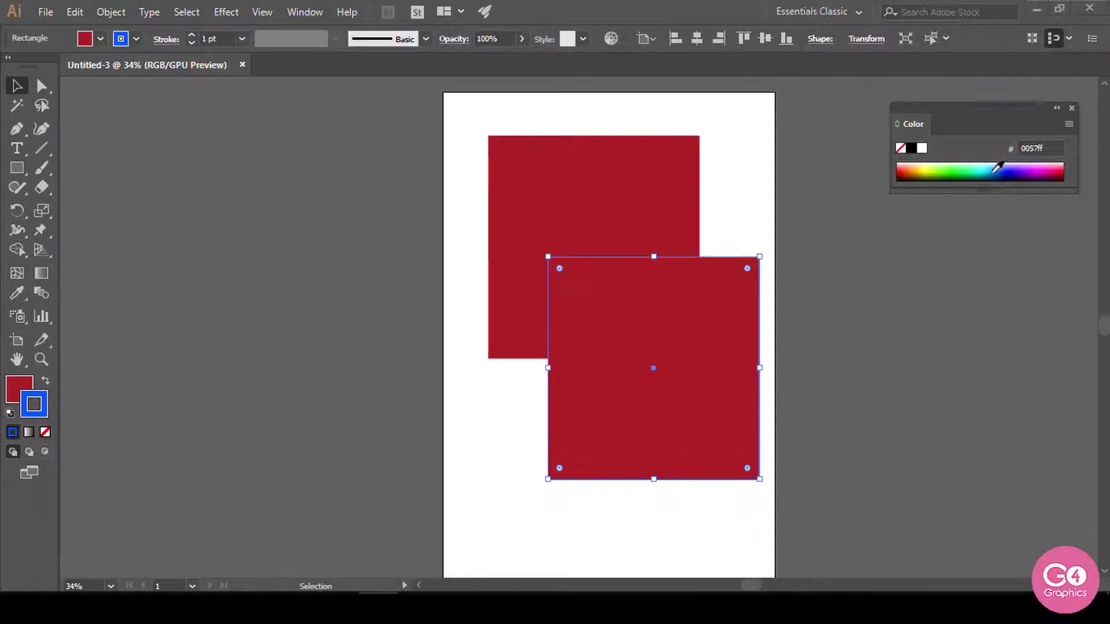
pyautogui.click(999, 177)
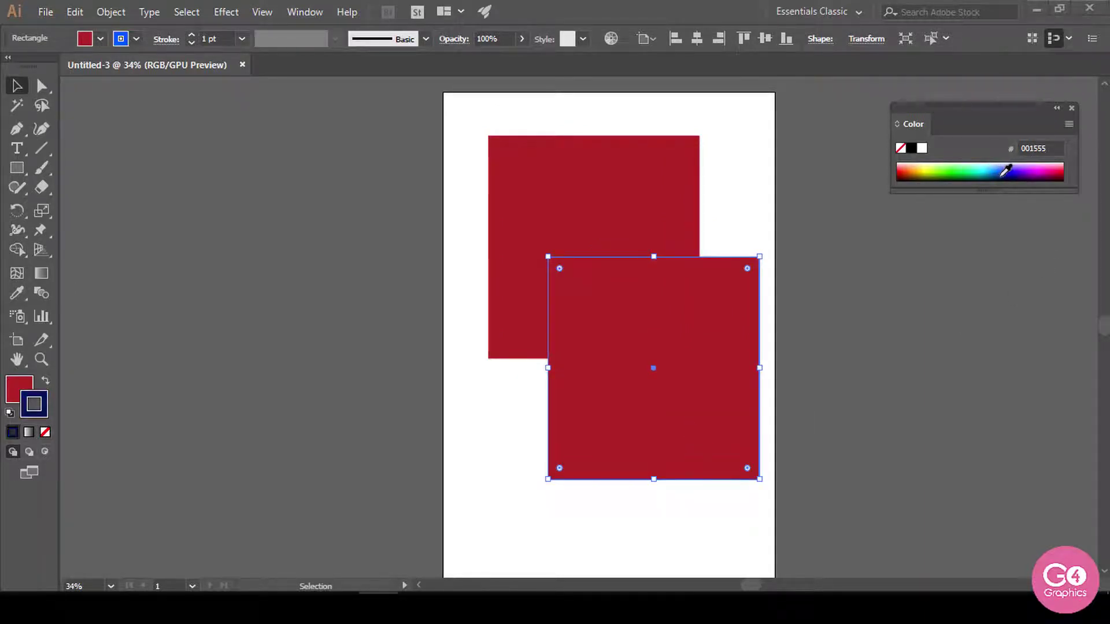
pyautogui.click(10, 390)
pyautogui.click(967, 171)
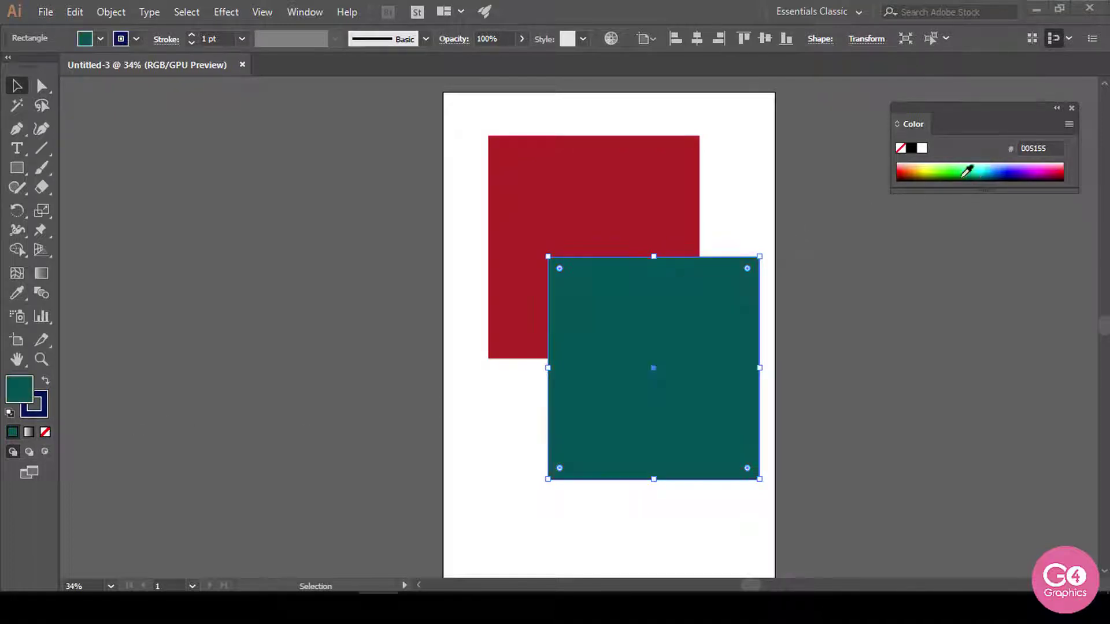
# Step: Scale both rectangles together proportionally to about a third of their size, then deselect them
pyautogui.hotkey('ctrl', 'a')
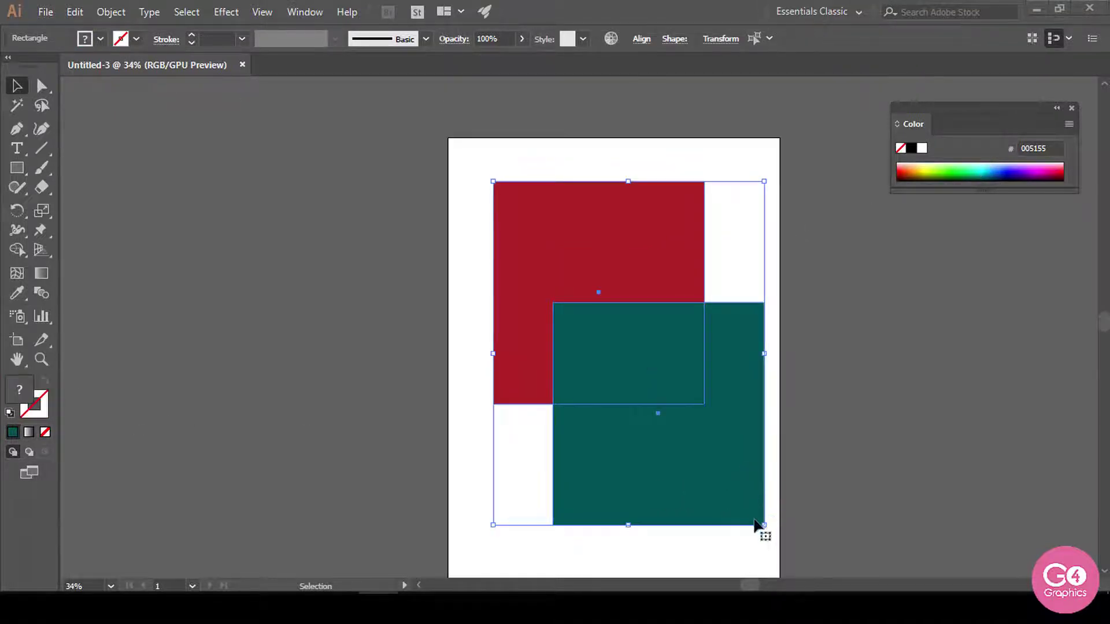
pyautogui.moveTo(762, 525); pyautogui.dragTo(582, 295)
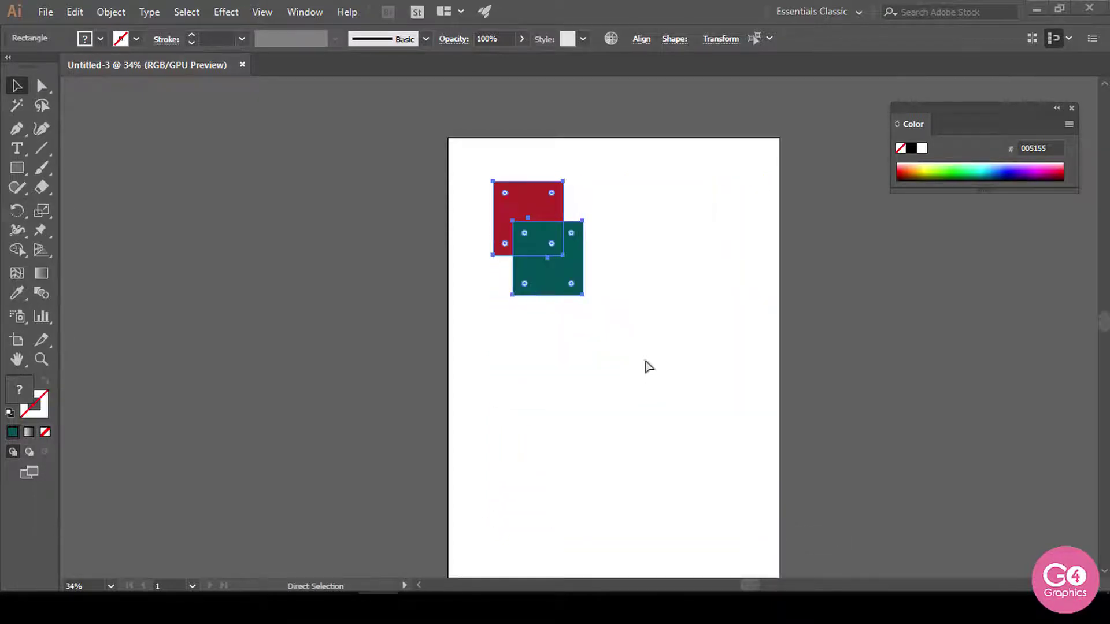
pyautogui.hotkey('ctrl', '+')
pyautogui.hotkey('ctrl', '+')
pyautogui.moveTo(762, 388); pyautogui.dragTo(632, 348)
pyautogui.click(634, 401)
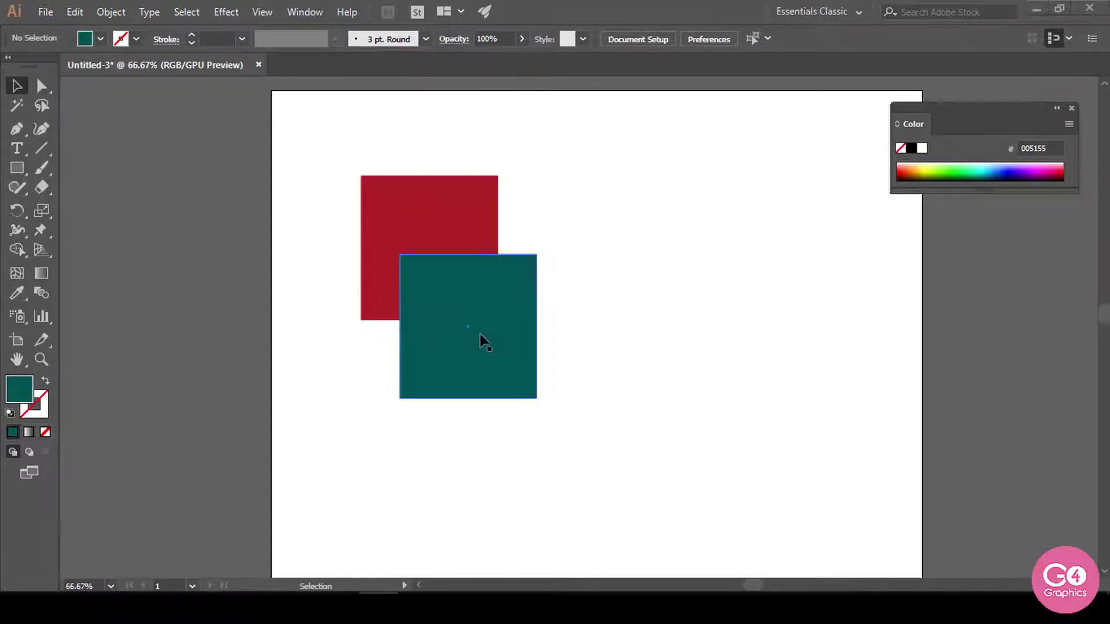
# Step: Duplicate the teal rectangle up and to the right, level with the red rectangle
pyautogui.moveTo(317, 141); pyautogui.dragTo(555, 411)
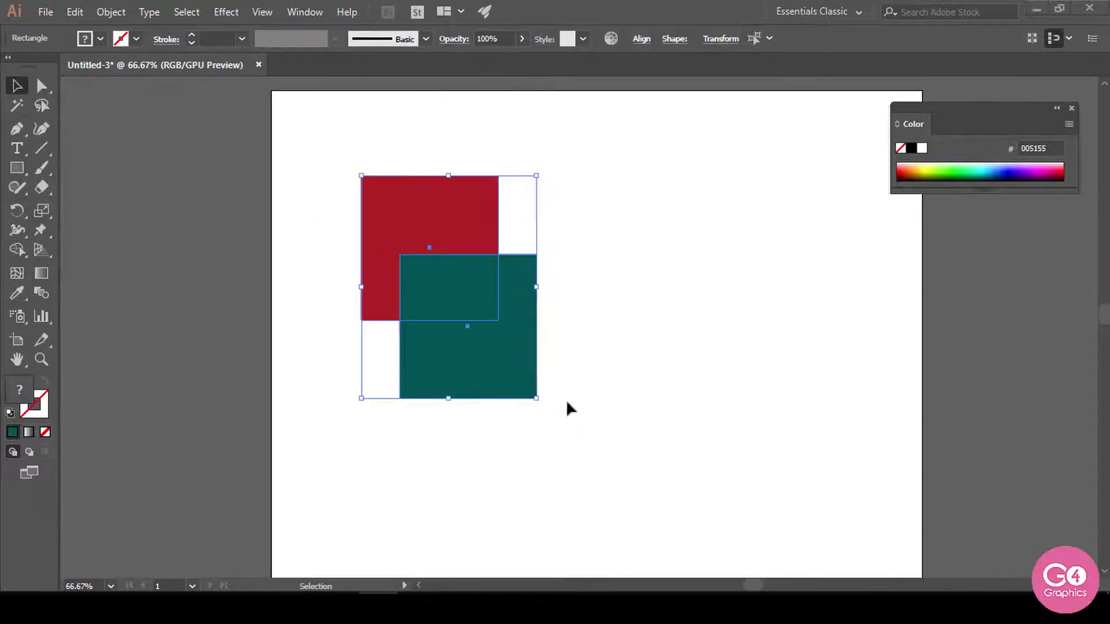
pyautogui.click(567, 400)
pyautogui.moveTo(485, 317); pyautogui.dragTo(590, 264)
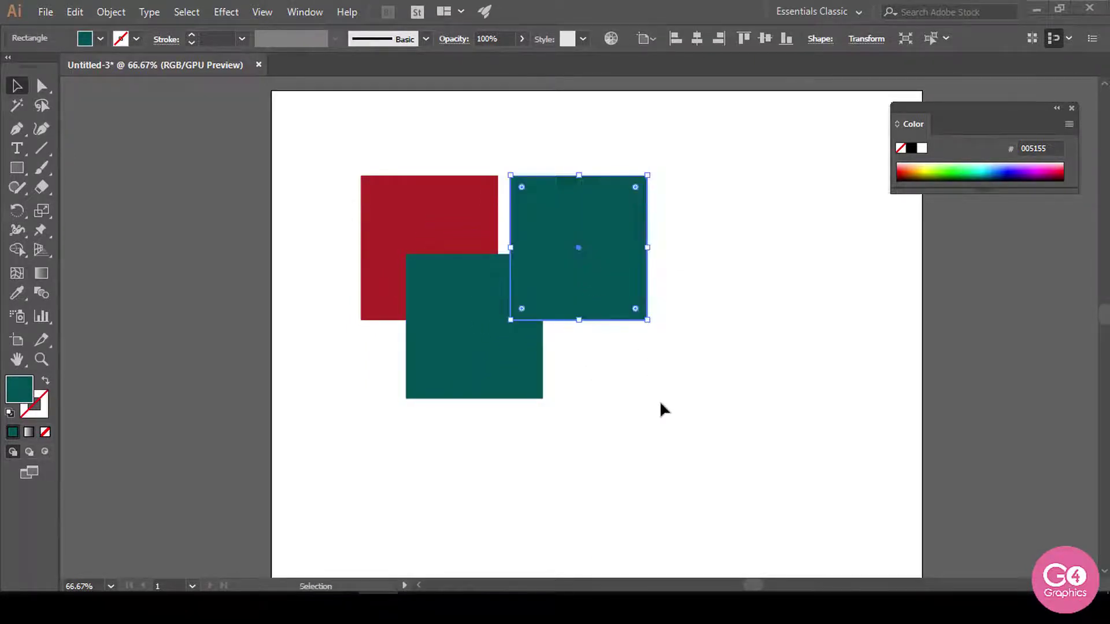
# Step: Recolor the new teal copy beside the red rectangle with bright green #17ff15
pyautogui.click(660, 401)
pyautogui.click(597, 302)
pyautogui.click(963, 167)
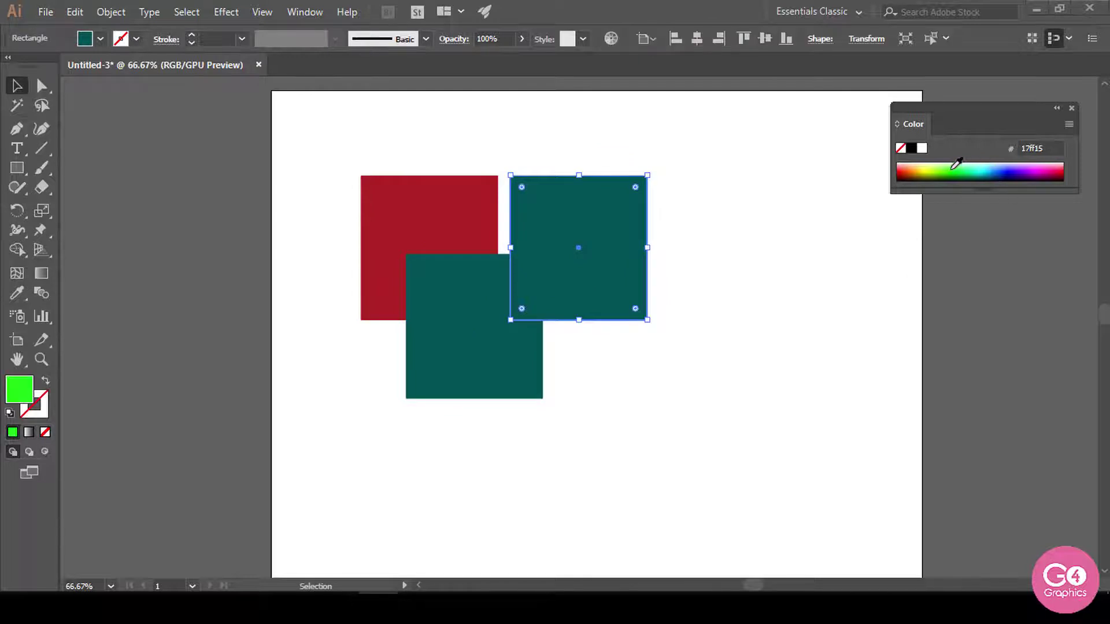
# Step: Fill the selected rectangle beside the red one with dark green #047f00 after trying blue #2a66ff, magenta #e90052 and bright green #3eff00
pyautogui.click(1000, 163)
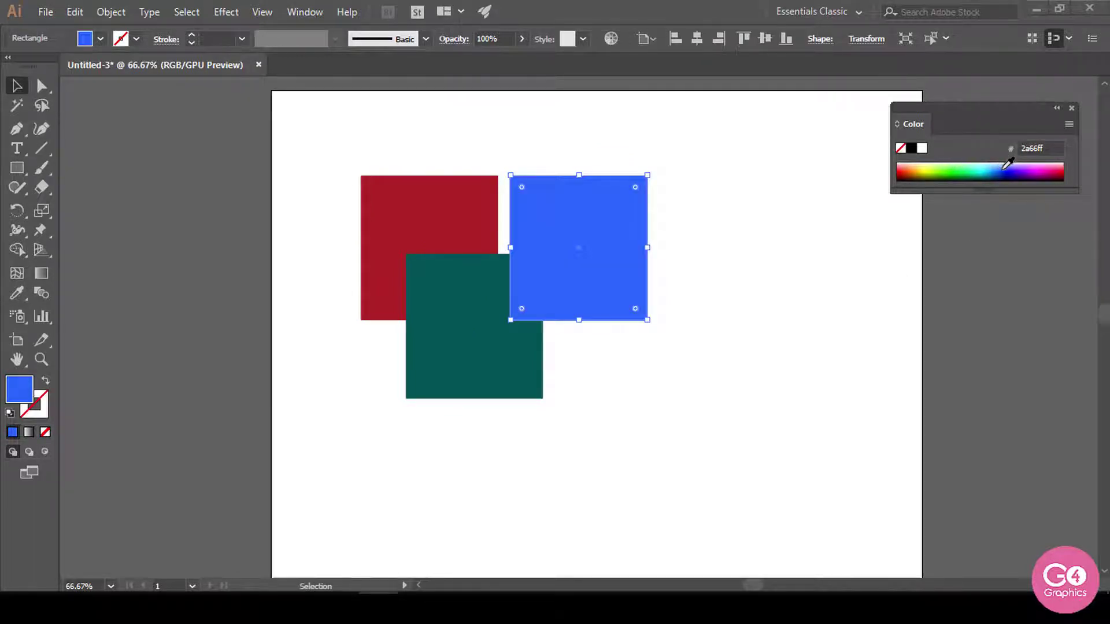
pyautogui.click(1057, 167)
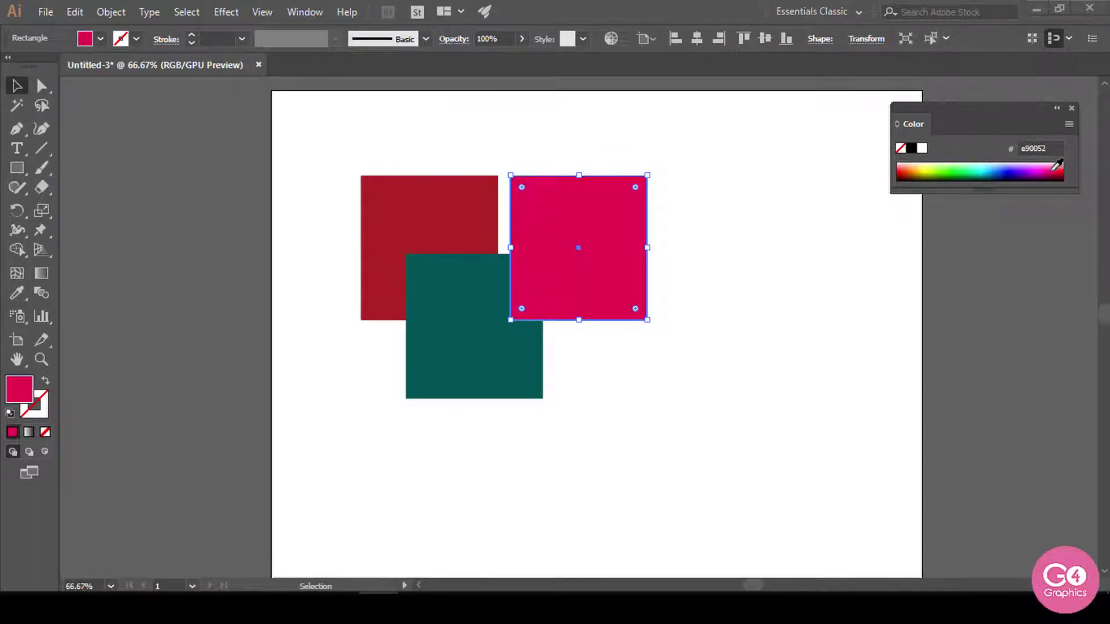
pyautogui.click(950, 168)
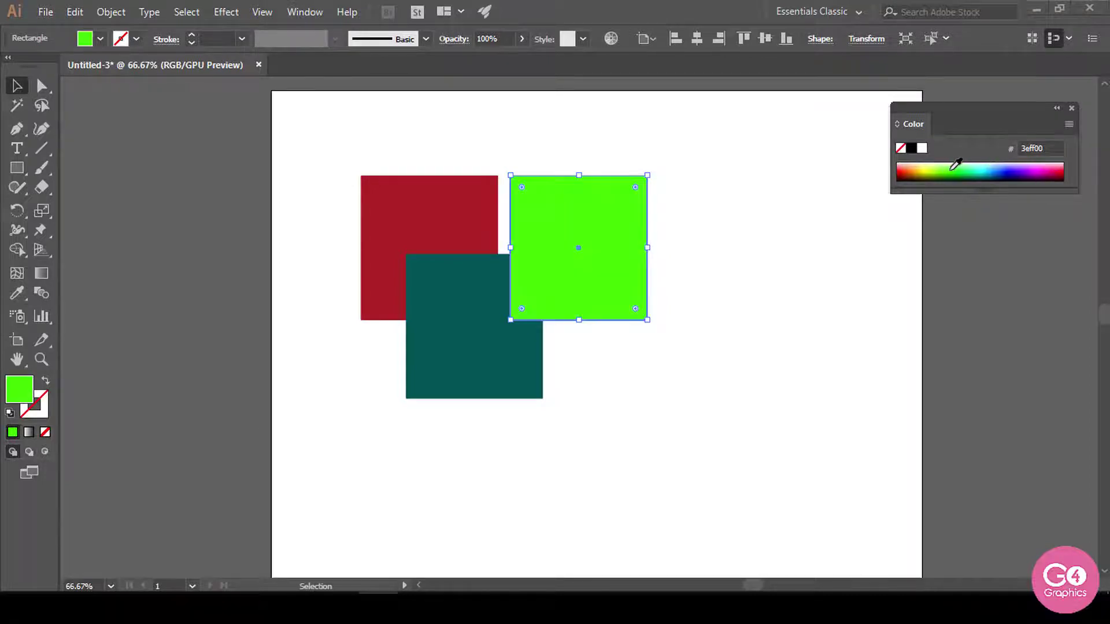
pyautogui.click(953, 169)
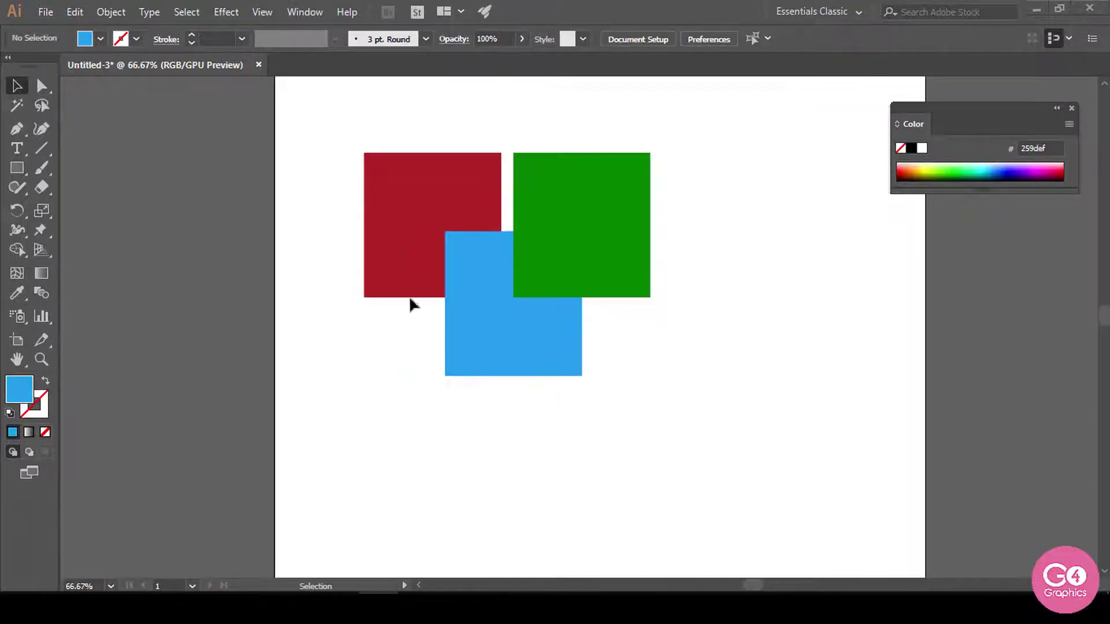
pyautogui.moveTo(303, 120); pyautogui.dragTo(693, 401)
pyautogui.click(712, 419)
pyautogui.click(420, 216)
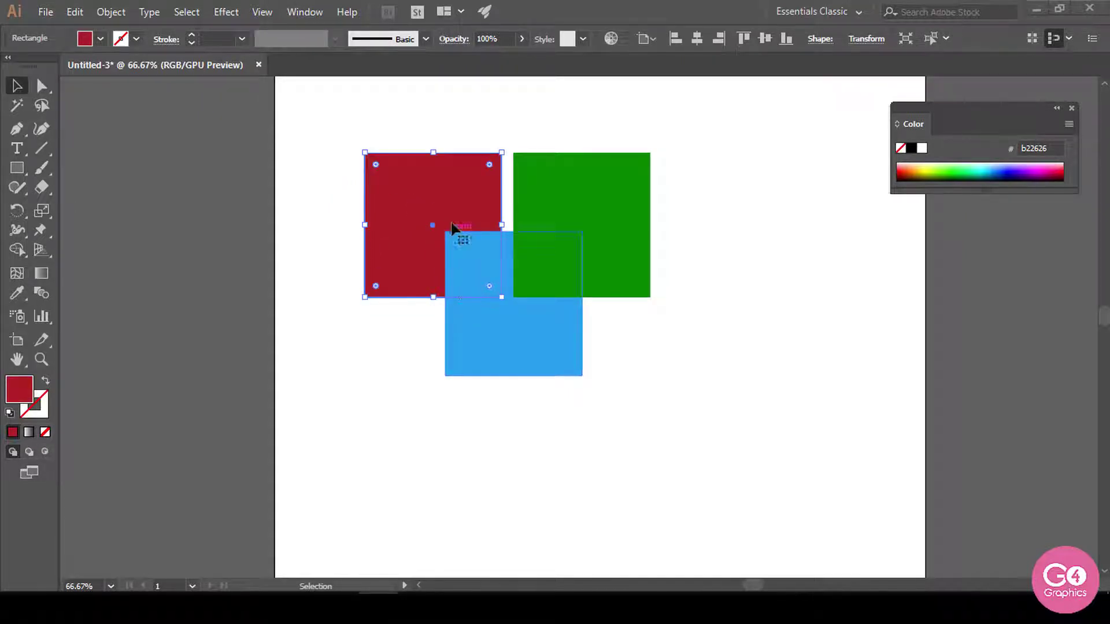
pyautogui.click(601, 225)
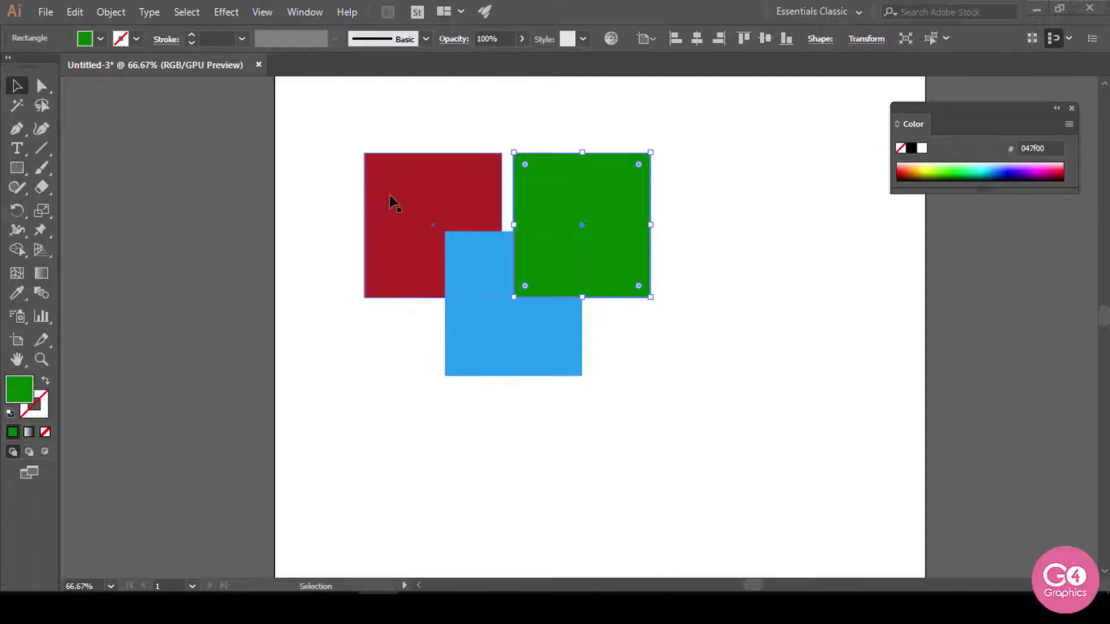
# Step: Bring the red rectangle to the front so it covers the blue rectangle's corner, and clear the selection
pyautogui.click(417, 181)
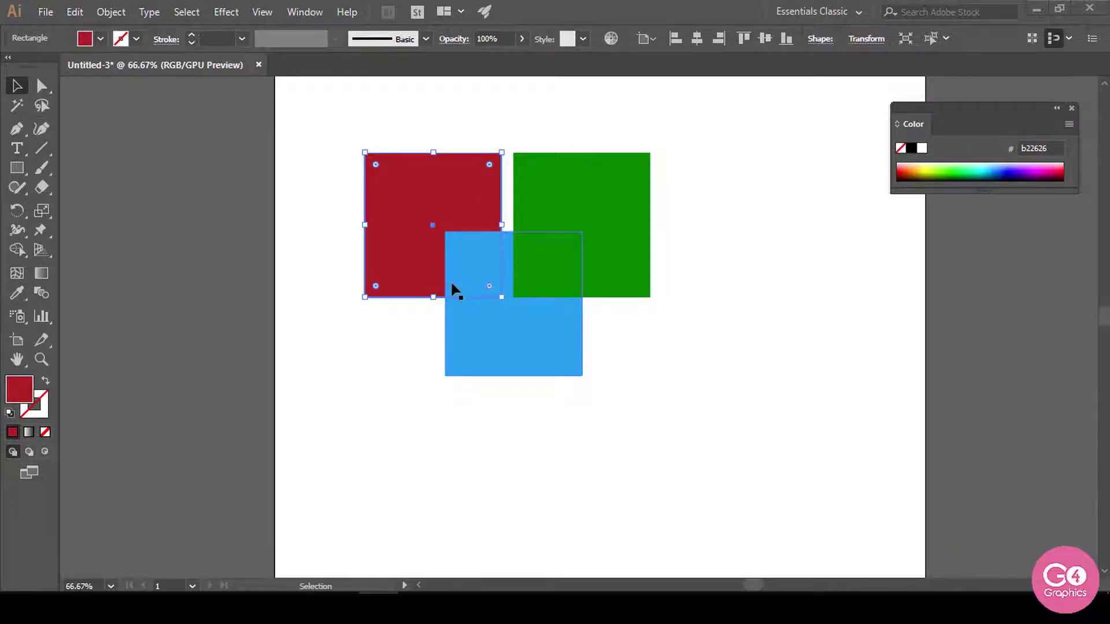
pyautogui.rightClick(442, 196)
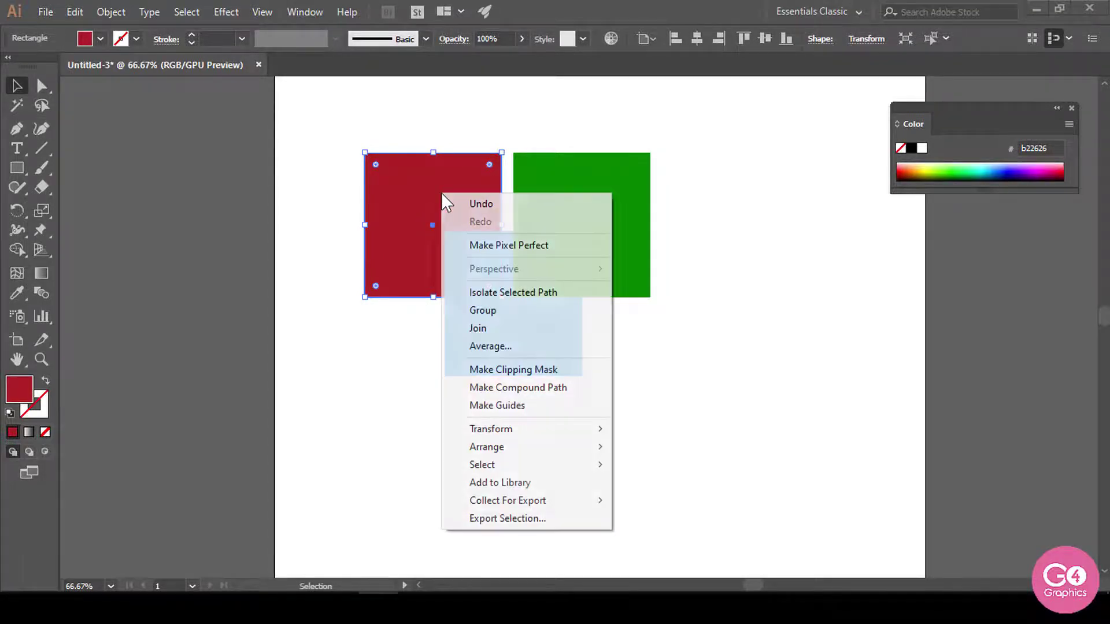
pyautogui.moveTo(529, 442)
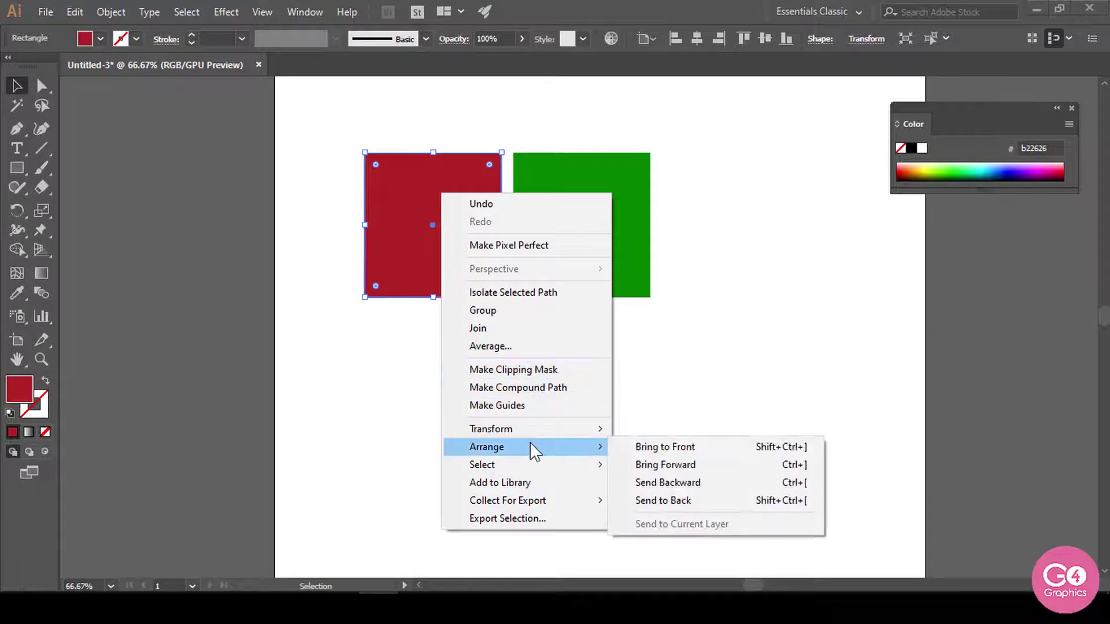
pyautogui.click(712, 456)
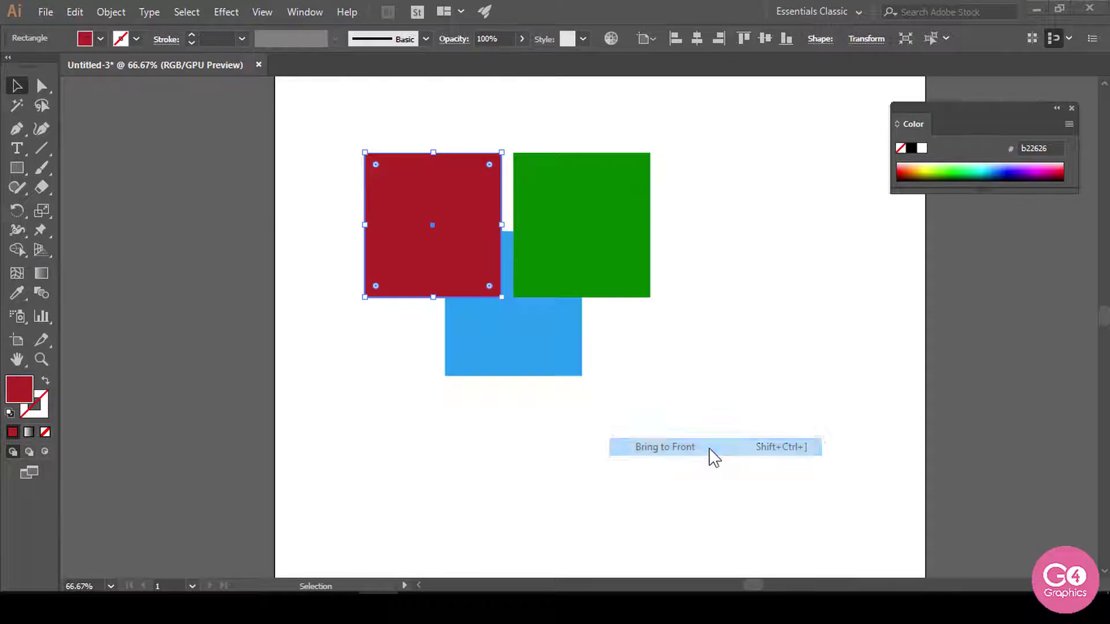
pyautogui.click(718, 379)
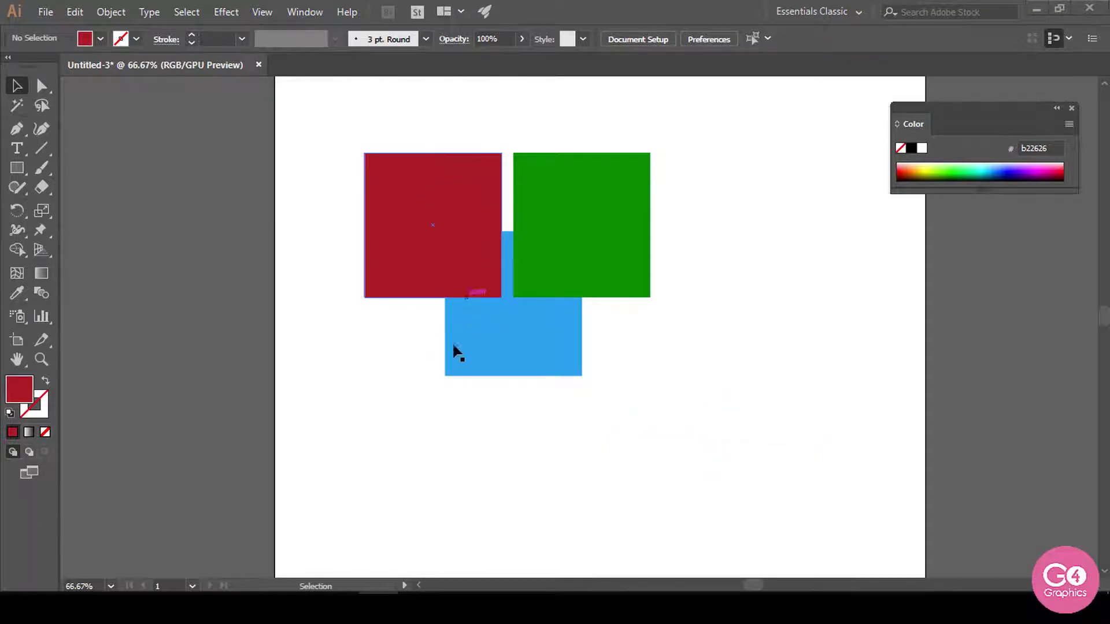
# Step: Try moving the blue rectangle forward by one level with Bring Forward, and undo the change
pyautogui.click(546, 370)
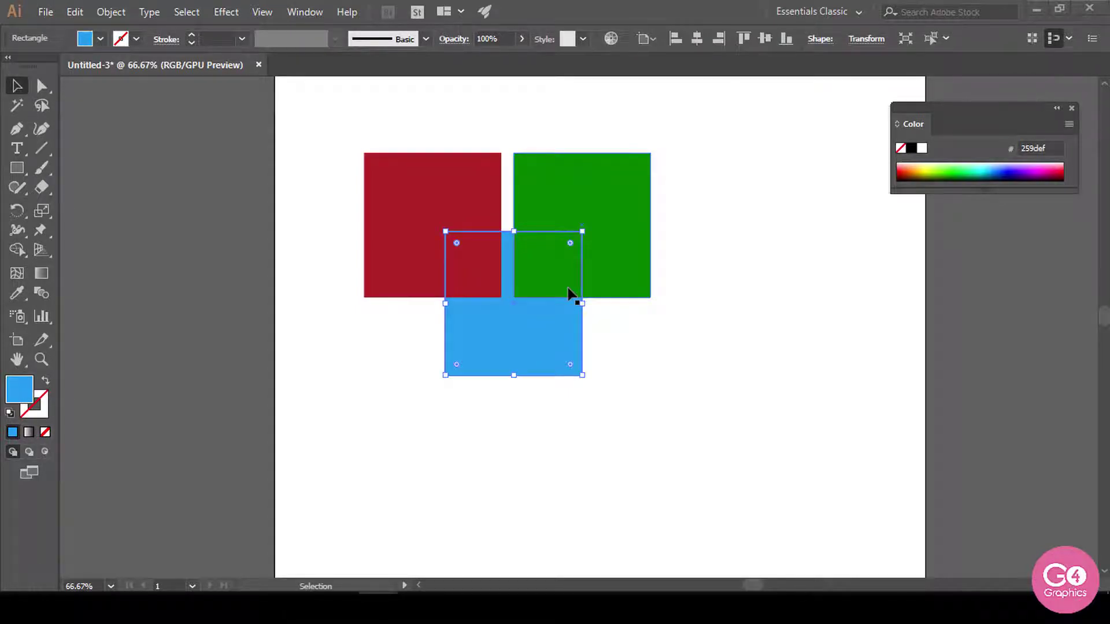
pyautogui.rightClick(564, 341)
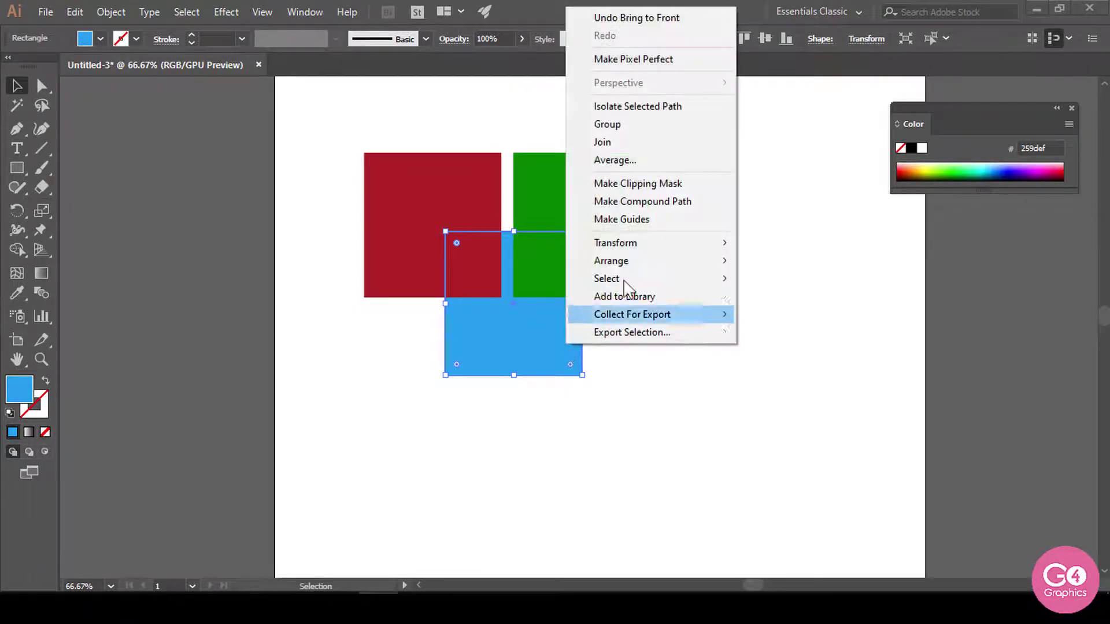
pyautogui.moveTo(641, 262)
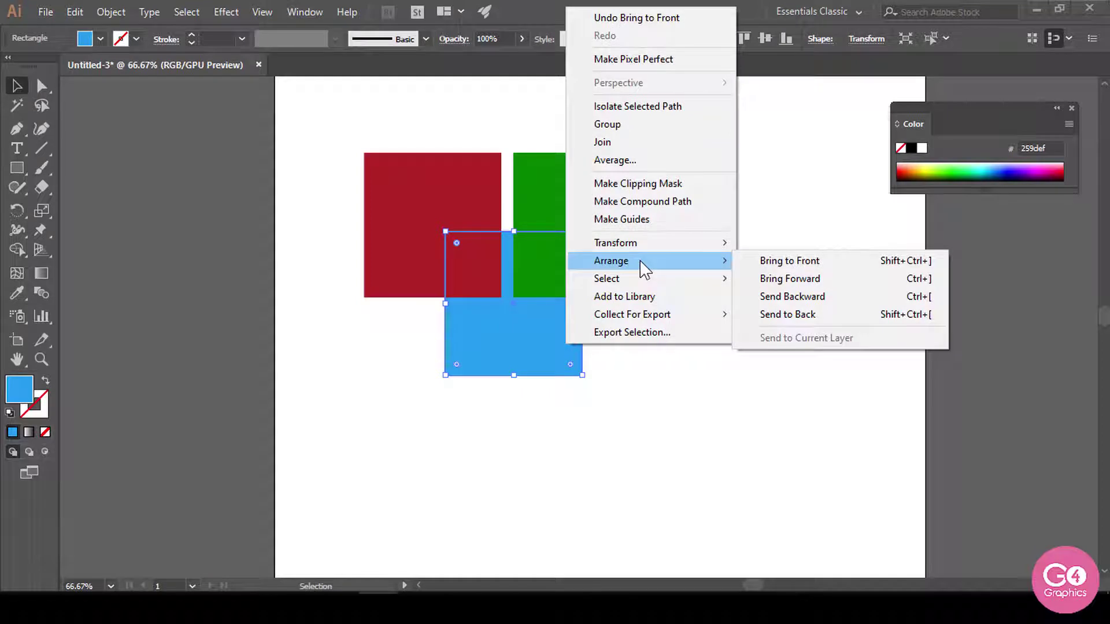
pyautogui.click(793, 279)
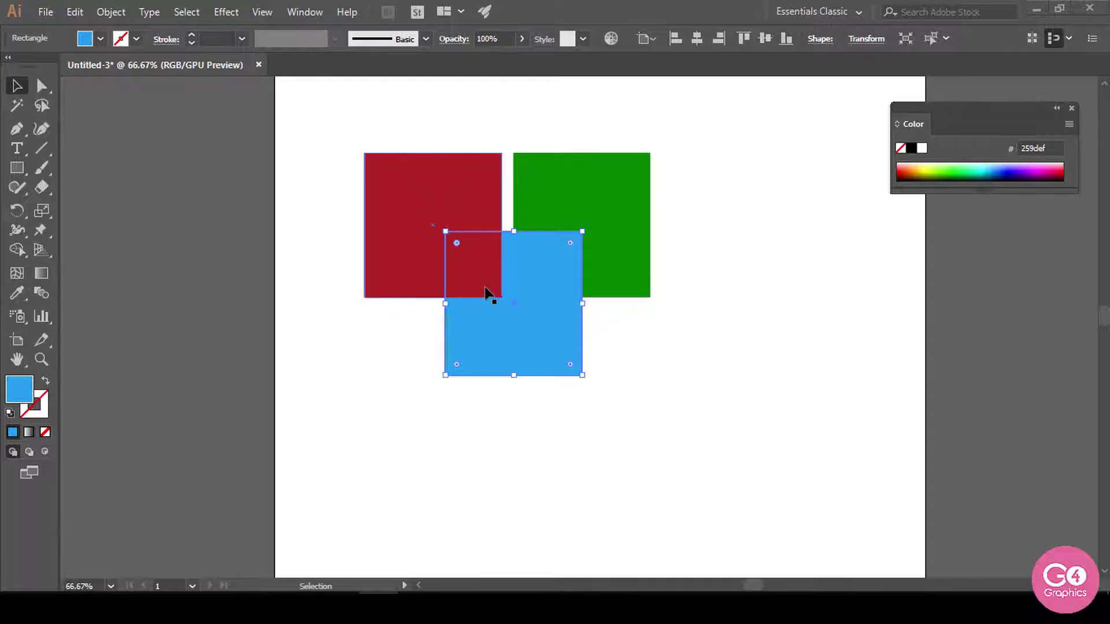
pyautogui.press('ctrl')
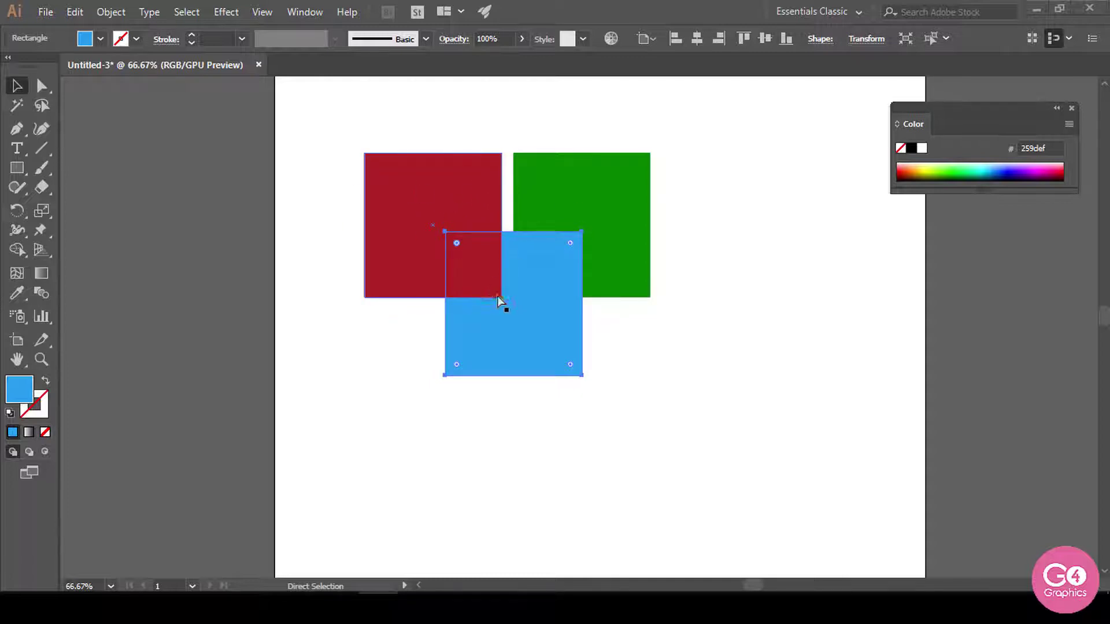
pyautogui.hotkey('ctrl', 'z')
# Step: Try bringing the blue rectangle in front of both other rectangles with Bring to Front, and undo the change
pyautogui.rightClick(529, 329)
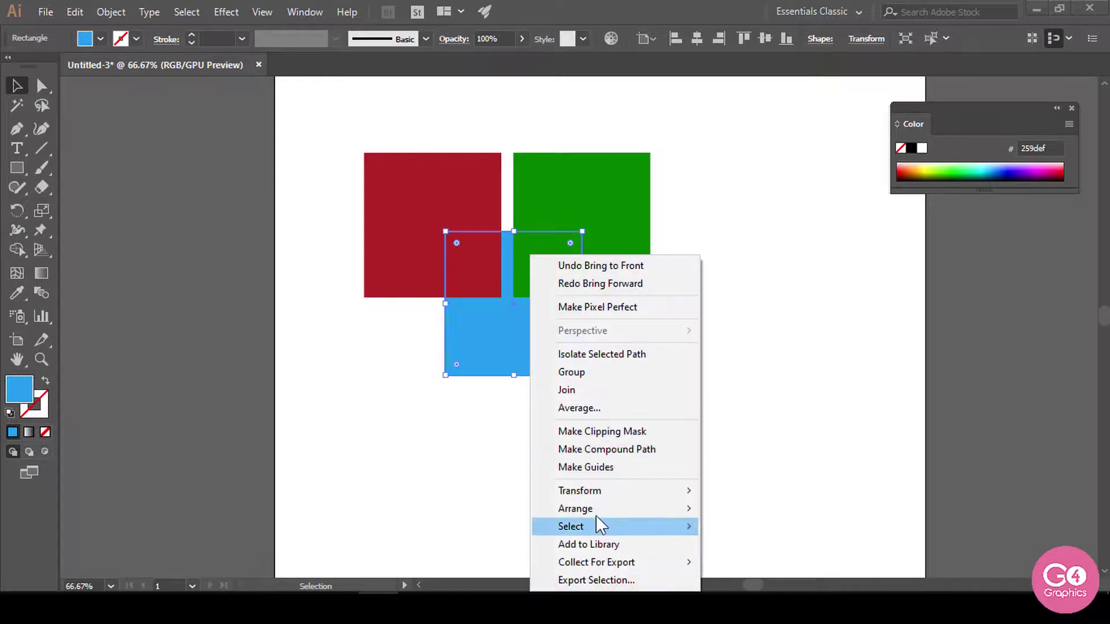
pyautogui.moveTo(596, 510)
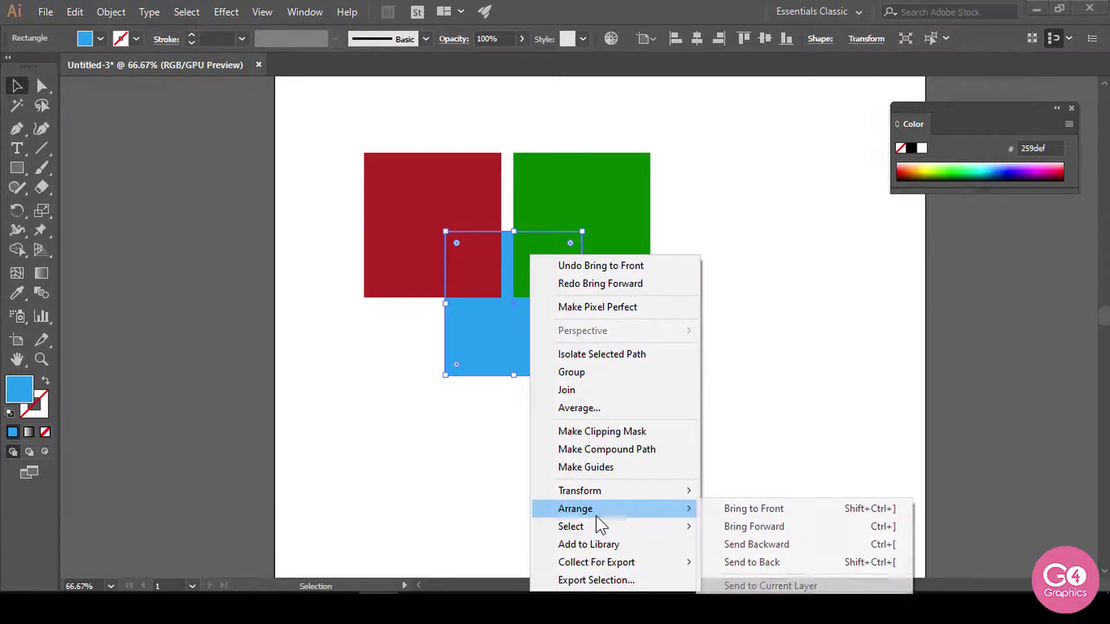
pyautogui.click(762, 512)
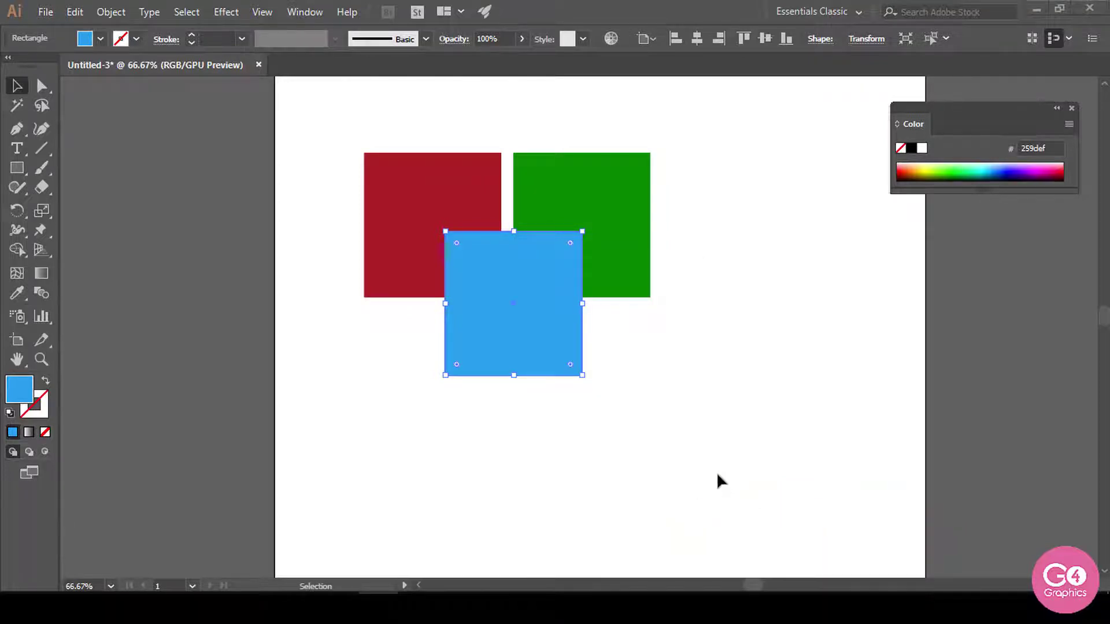
pyautogui.press('a')
pyautogui.hotkey('ctrl', 'z')
pyautogui.press('v')
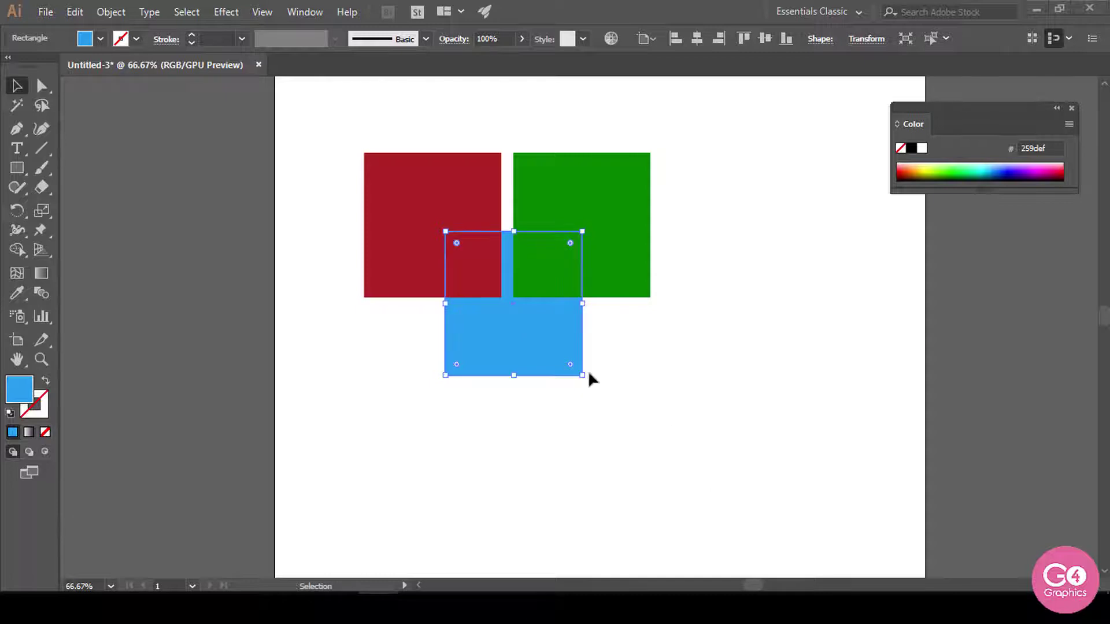
# Step: Bring the blue rectangle forward one level, placing it between the green and red rectangles
pyautogui.rightClick(556, 328)
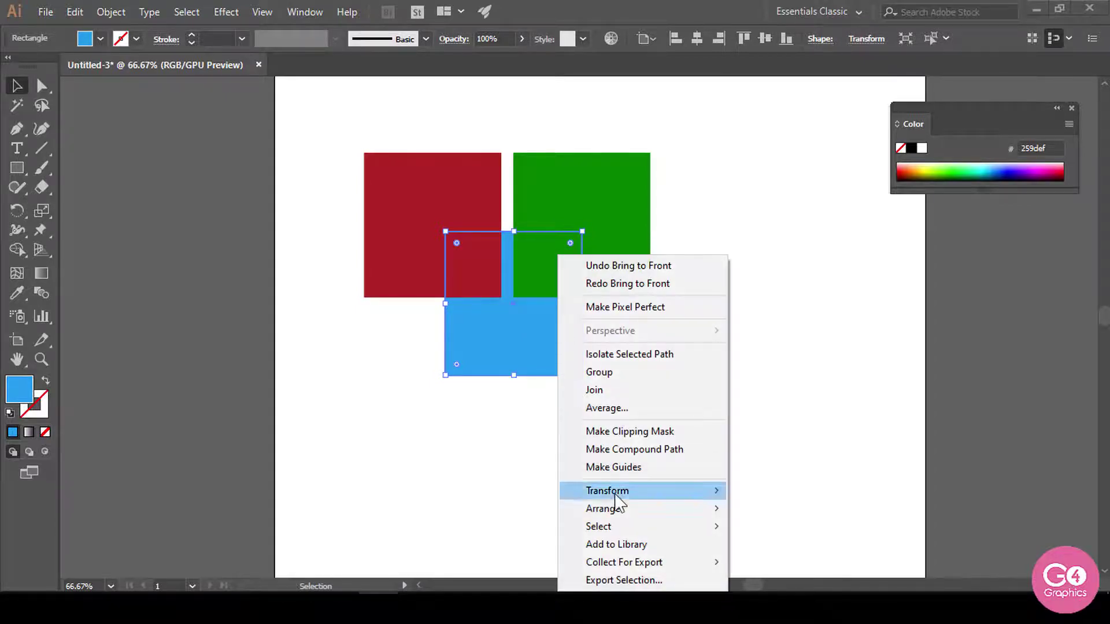
pyautogui.moveTo(616, 505)
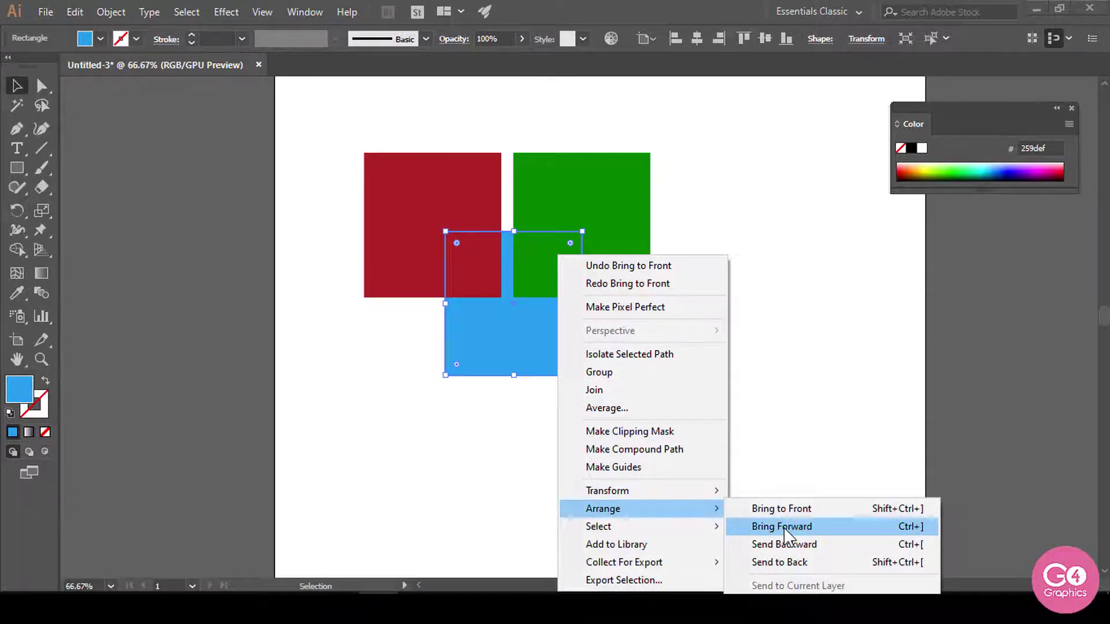
pyautogui.click(786, 526)
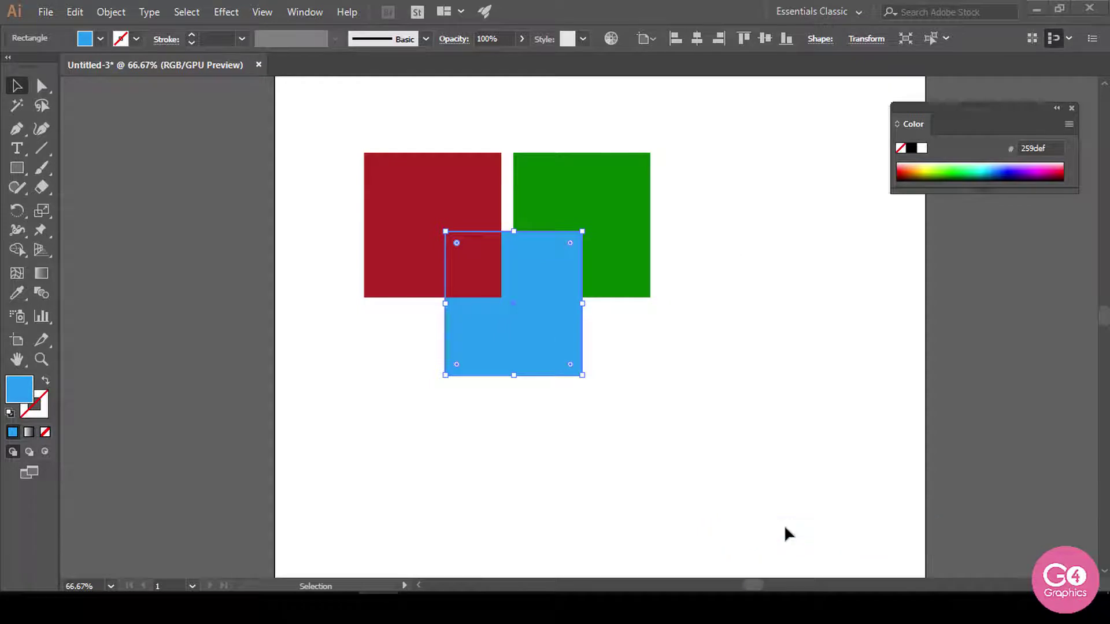
# Step: Send the blue rectangle to the back, behind both the red and green rectangles
pyautogui.rightClick(546, 338)
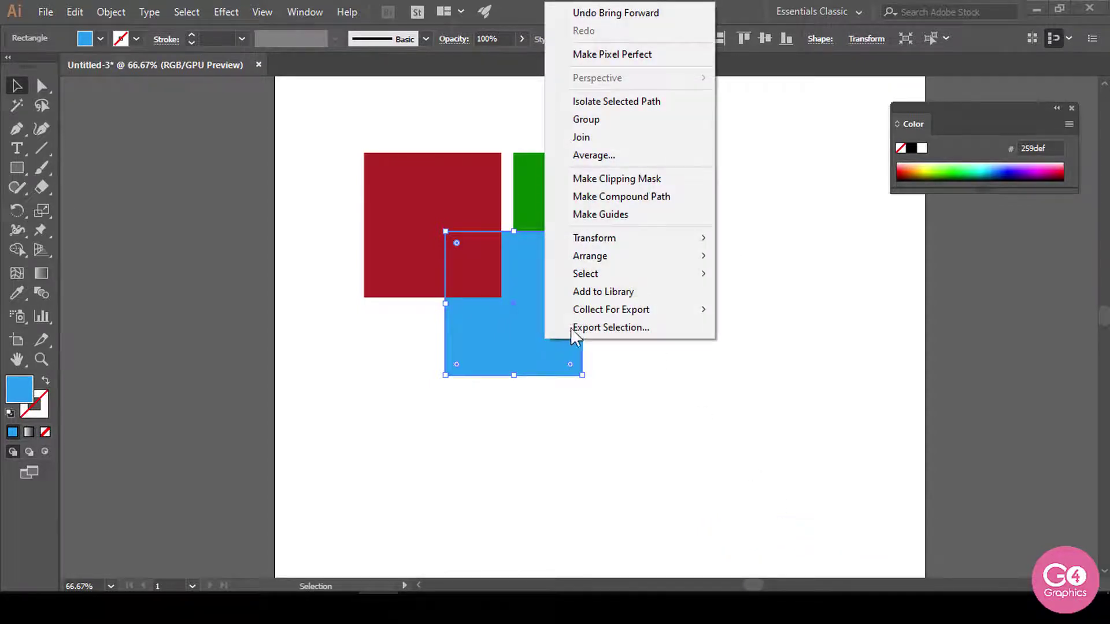
pyautogui.moveTo(627, 267)
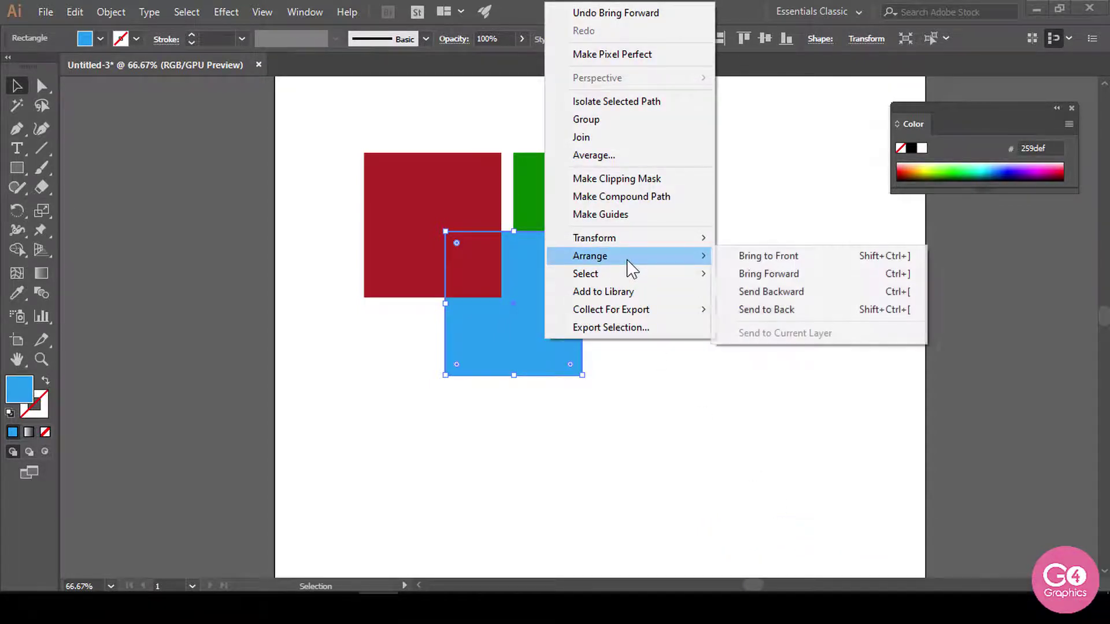
pyautogui.click(752, 309)
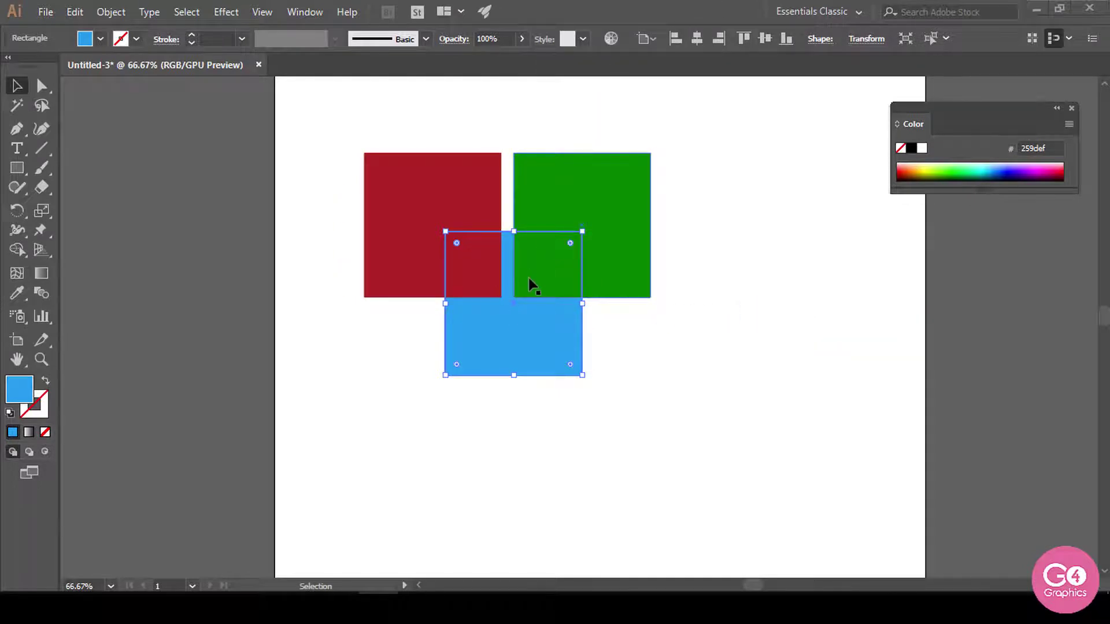
pyautogui.rightClick(499, 333)
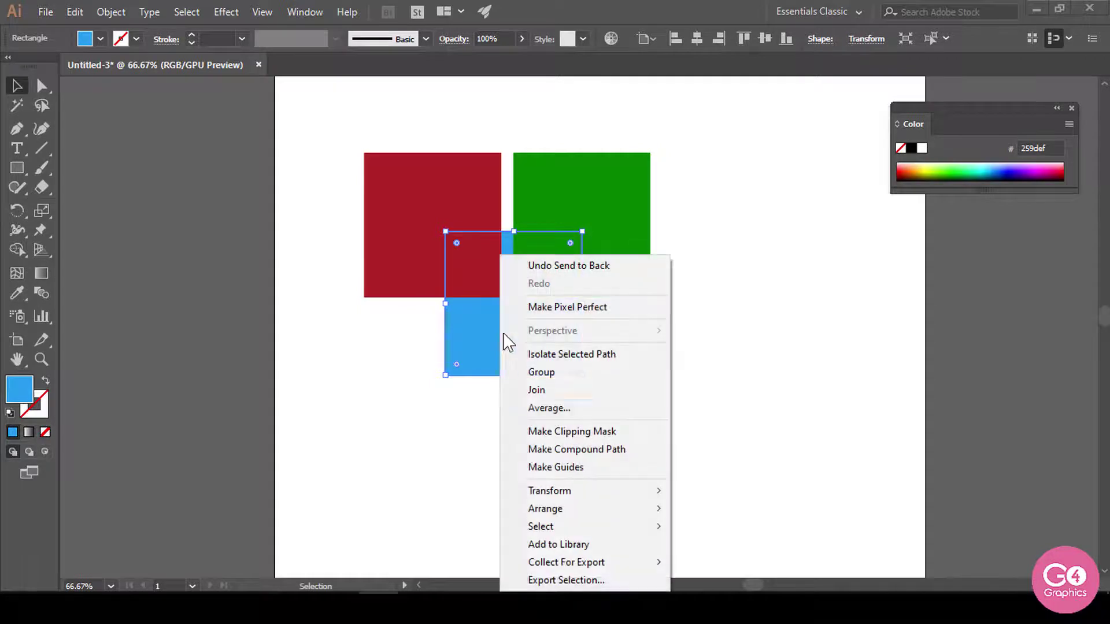
pyautogui.moveTo(530, 509)
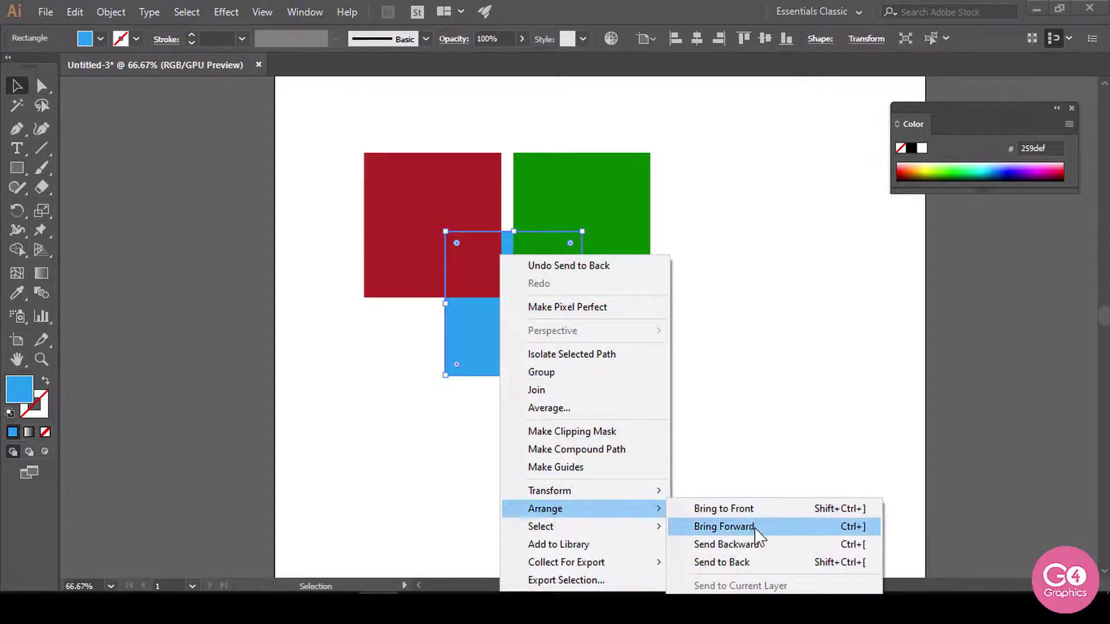
pyautogui.click(544, 169)
# Step: Move the green rectangle so it overlaps the red one's right edge, bring it to the front, and deselect it
pyautogui.click(545, 202)
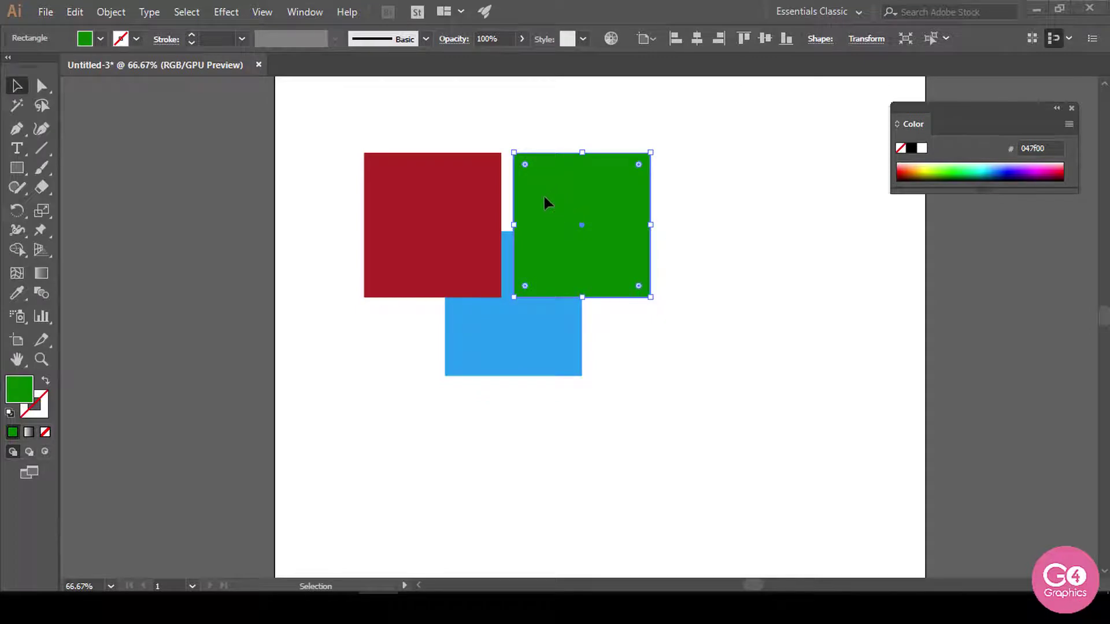
pyautogui.moveTo(544, 196); pyautogui.dragTo(508, 215)
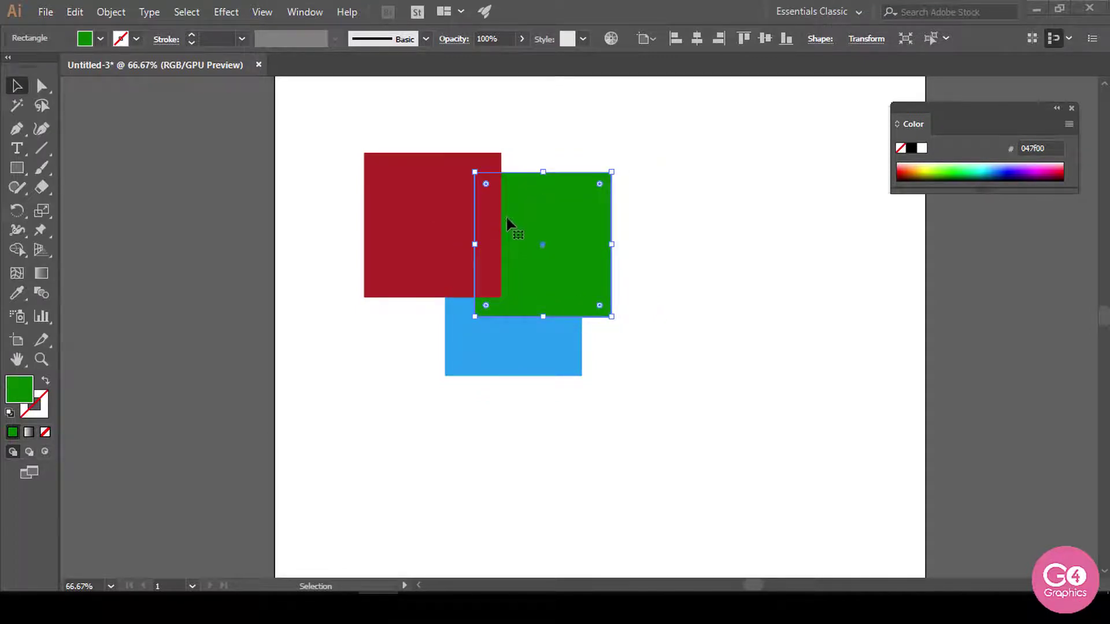
pyautogui.rightClick(512, 232)
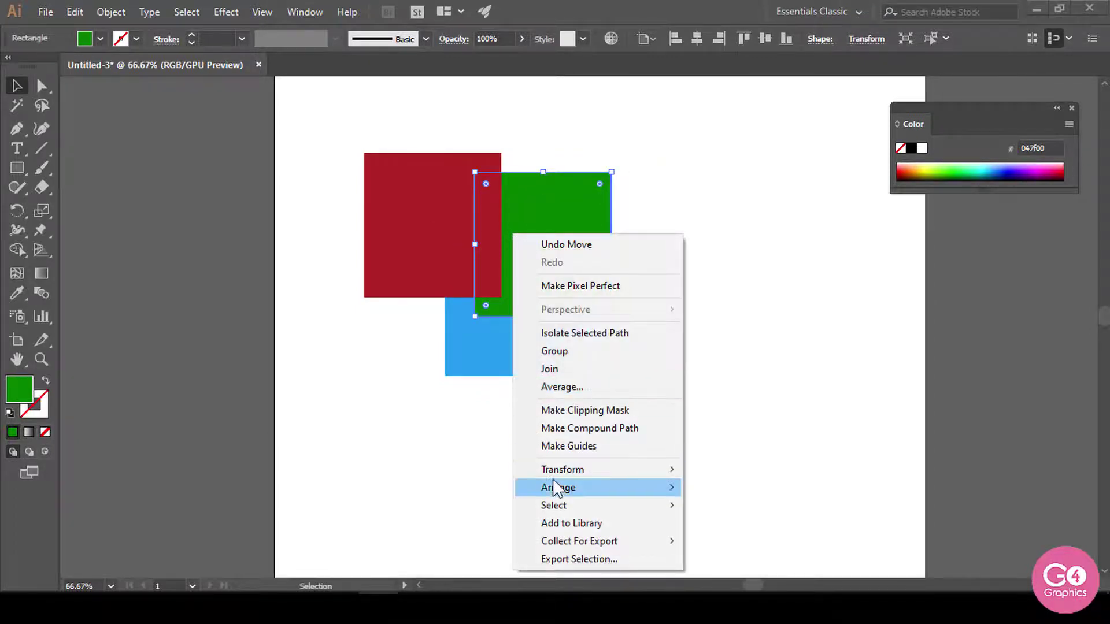
pyautogui.moveTo(552, 487)
pyautogui.click(761, 489)
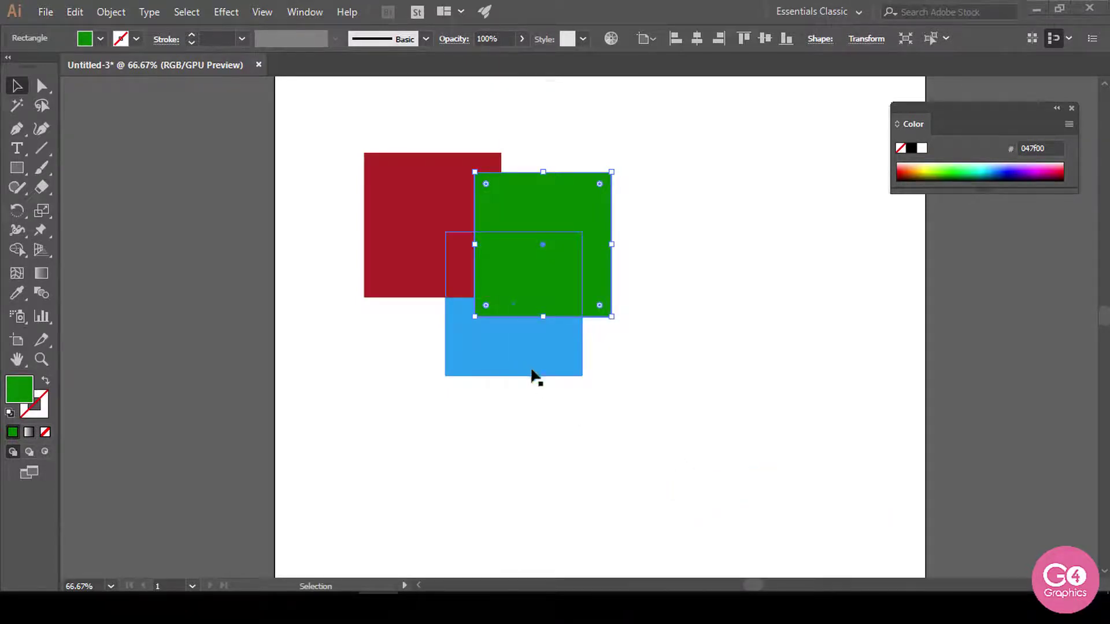
pyautogui.click(633, 376)
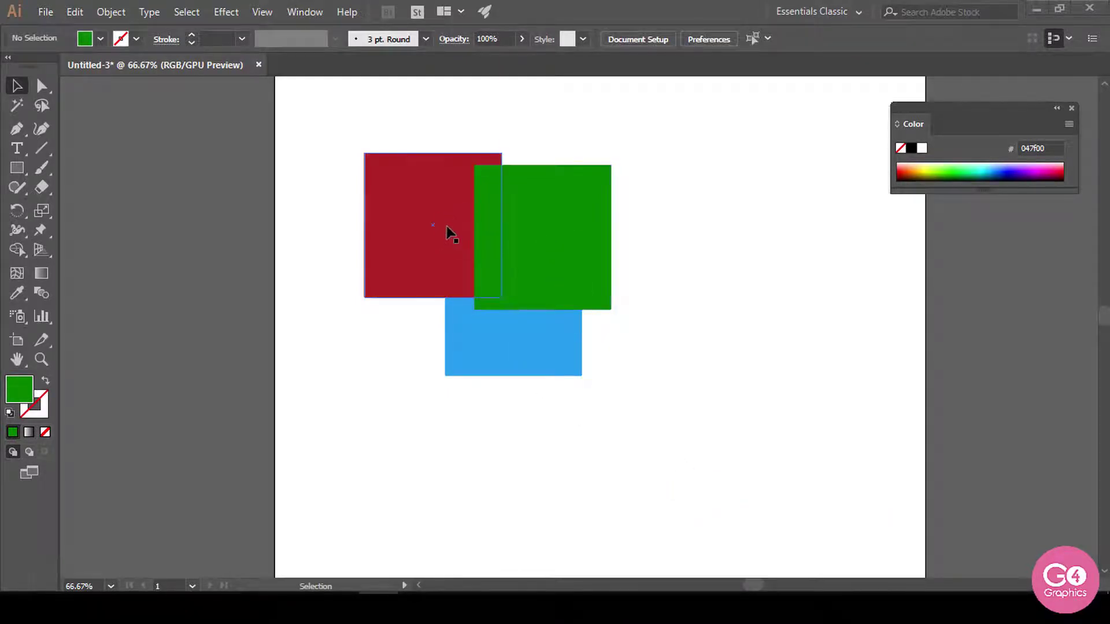
# Step: Try sending the green rectangle backward one level, between the red and blue rectangles, and undo the change
pyautogui.click(533, 253)
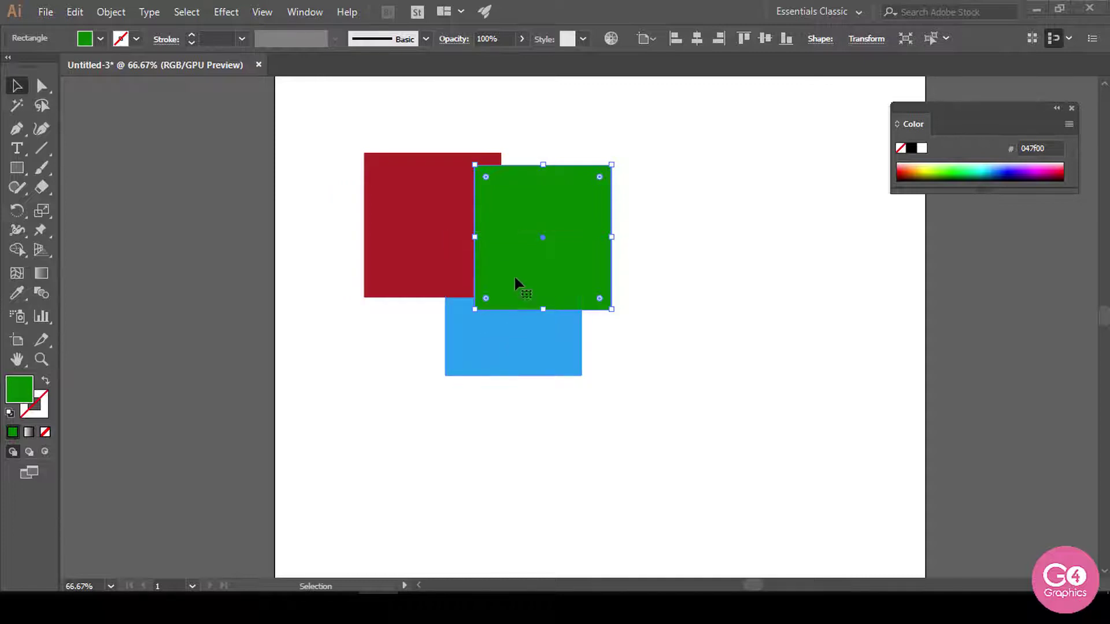
pyautogui.rightClick(517, 242)
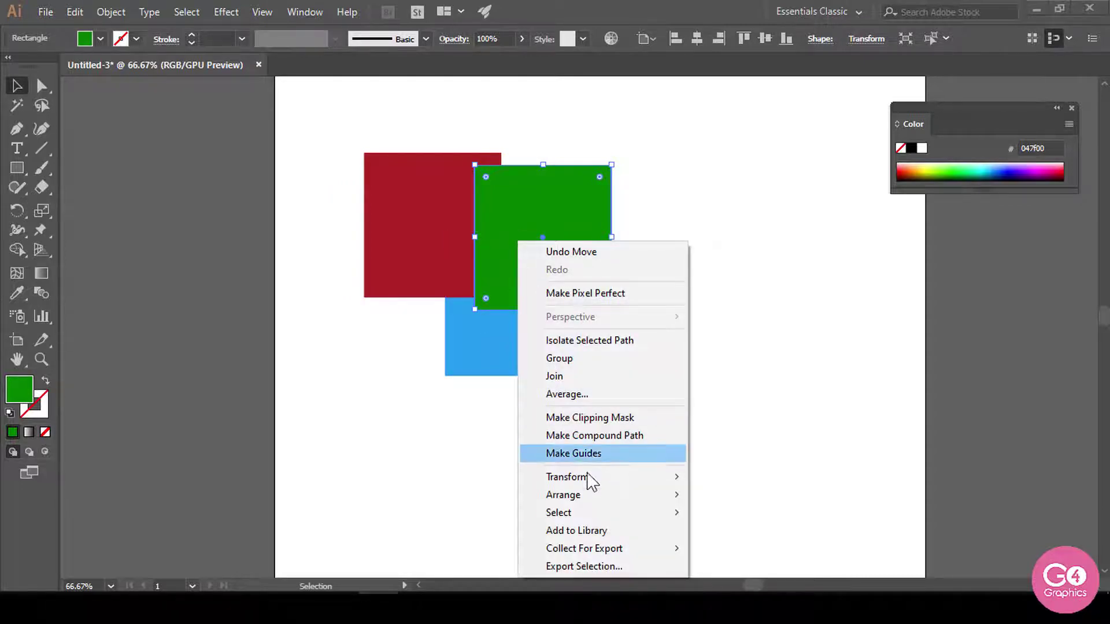
pyautogui.moveTo(589, 487)
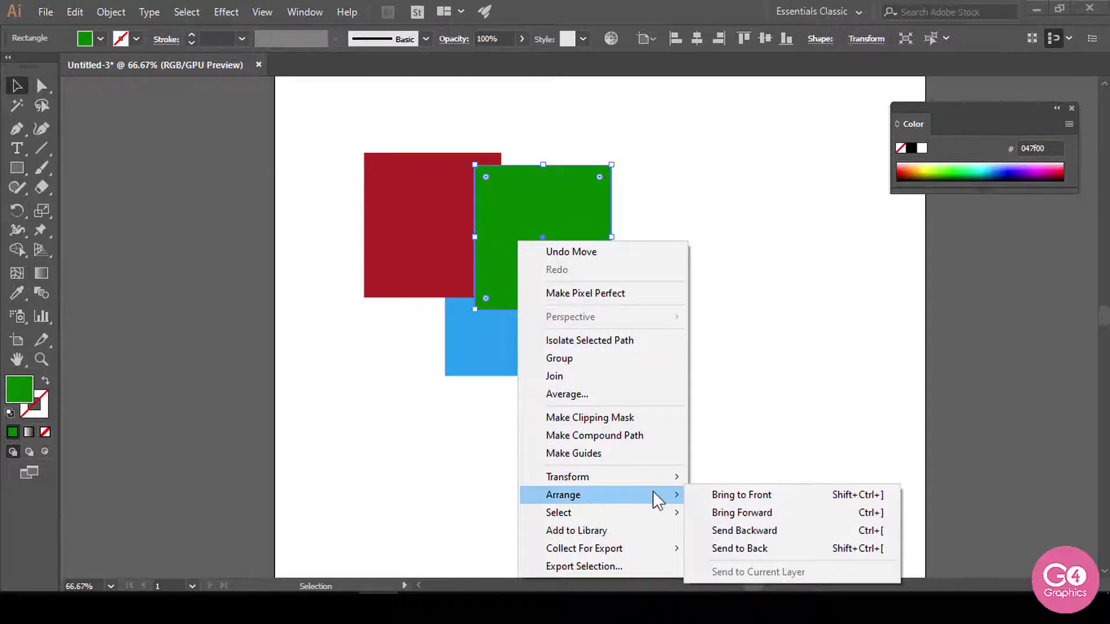
pyautogui.click(747, 532)
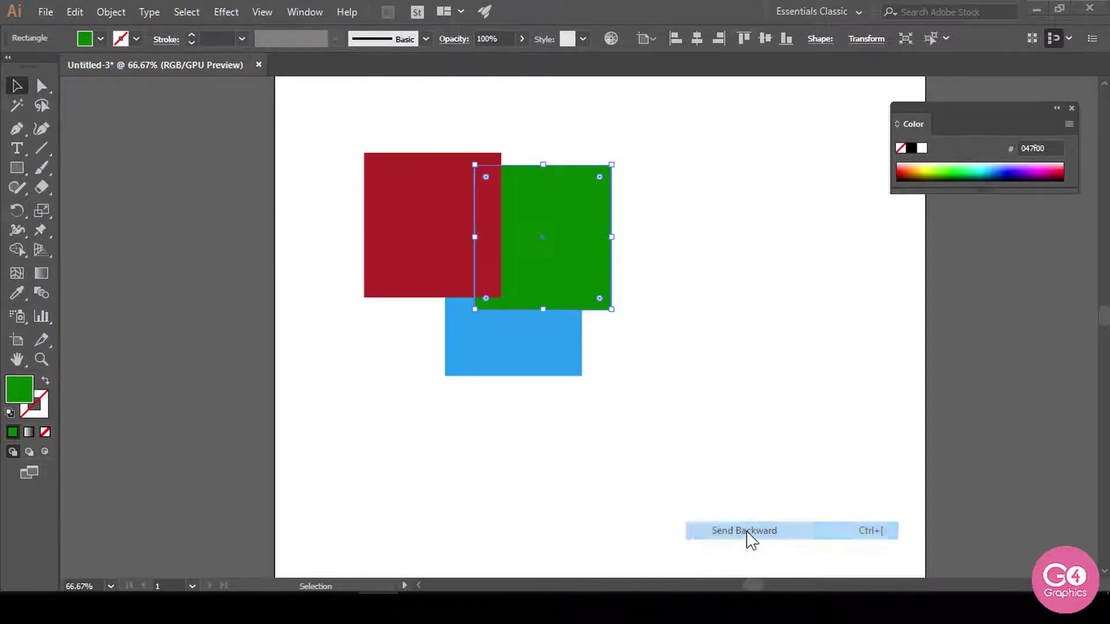
pyautogui.click(730, 521)
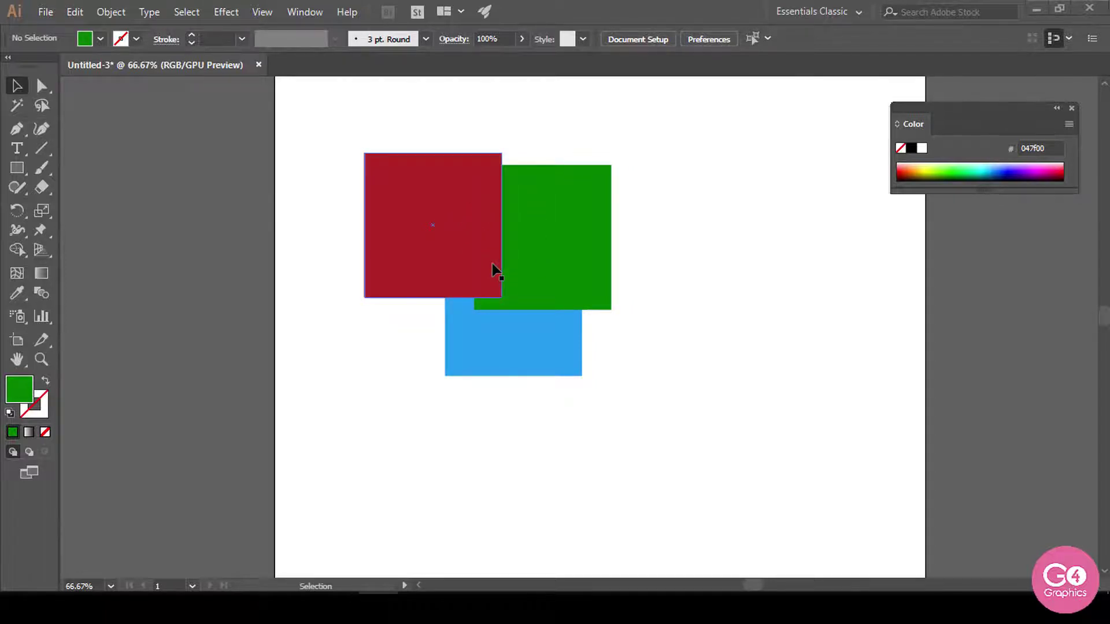
pyautogui.hotkey('ctrl', 'z')
# Step: Send the green rectangle to the back, behind both the red and blue rectangles, and deselect it
pyautogui.click(501, 246)
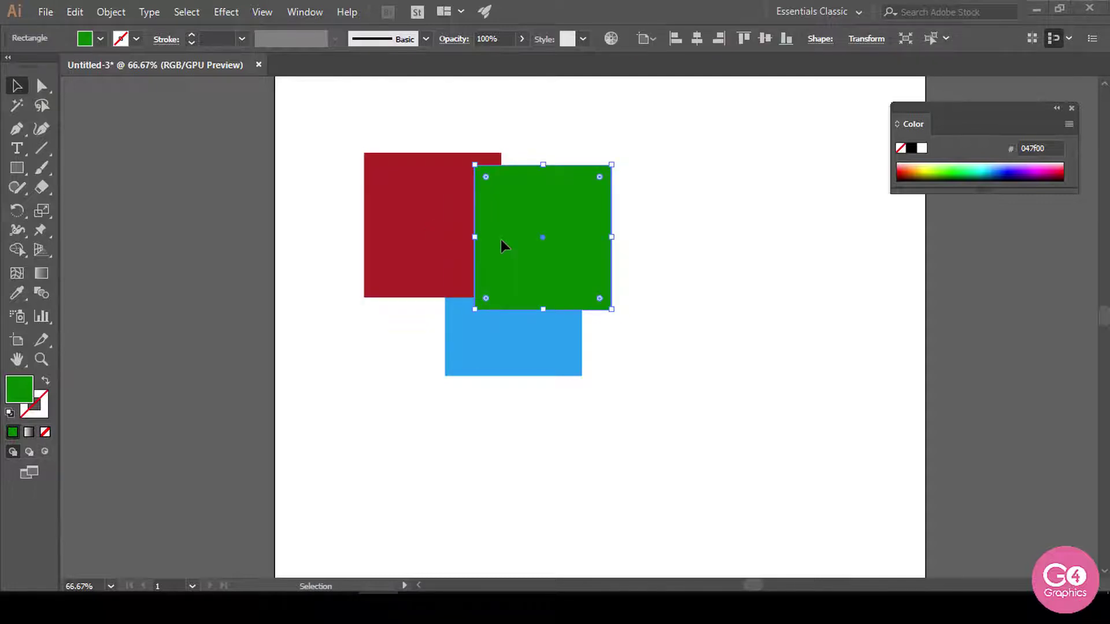
pyautogui.rightClick(501, 242)
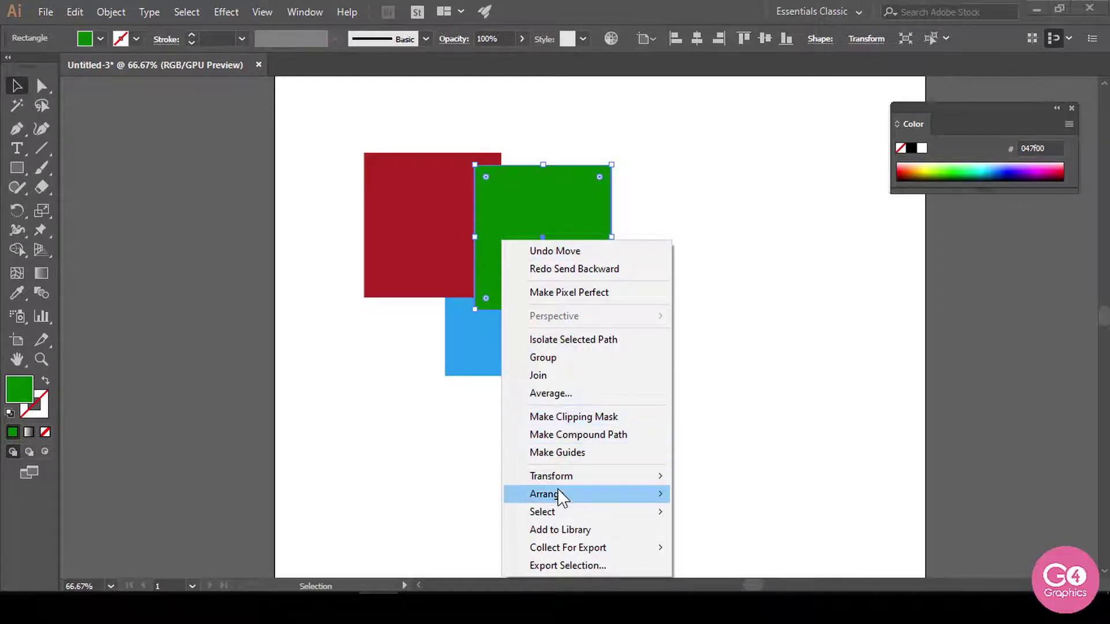
pyautogui.moveTo(564, 494)
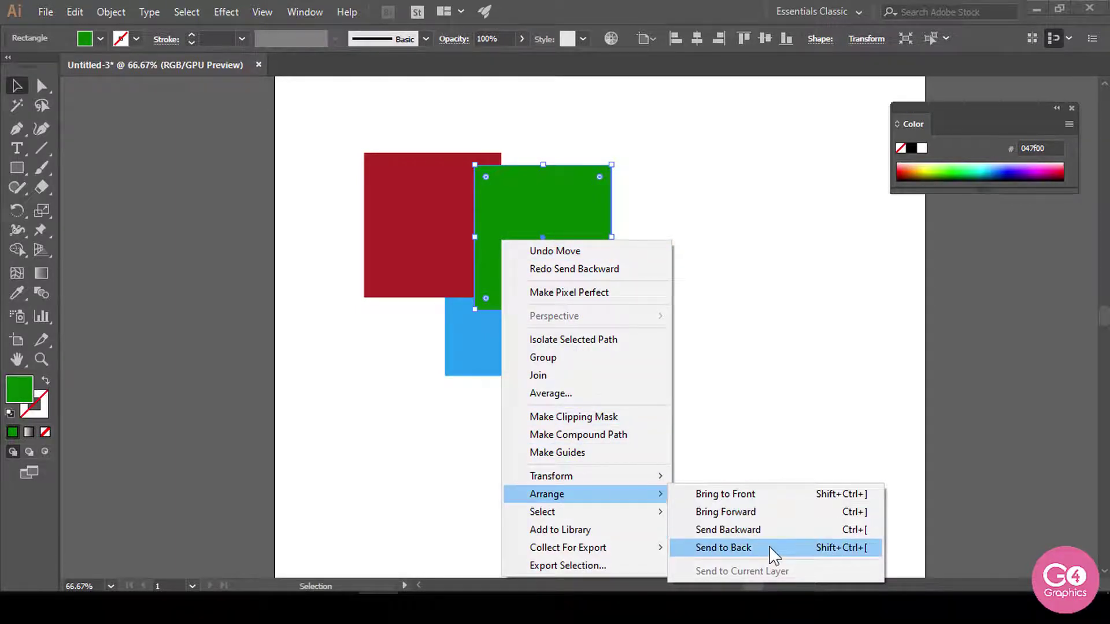
pyautogui.click(773, 549)
pyautogui.click(714, 511)
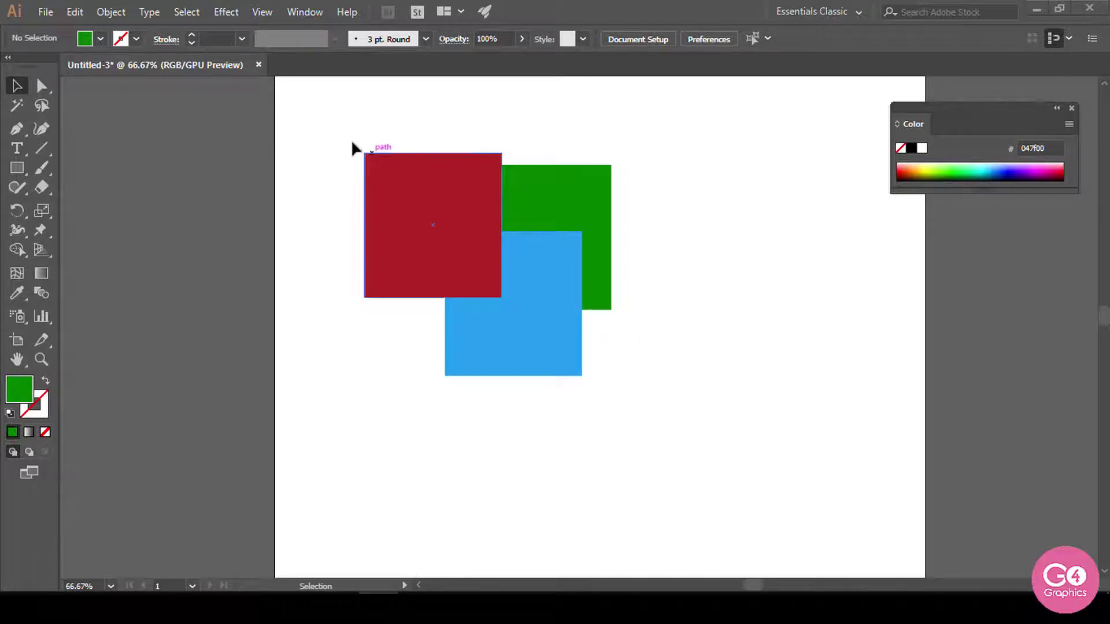
pyautogui.click(522, 352)
pyautogui.click(439, 243)
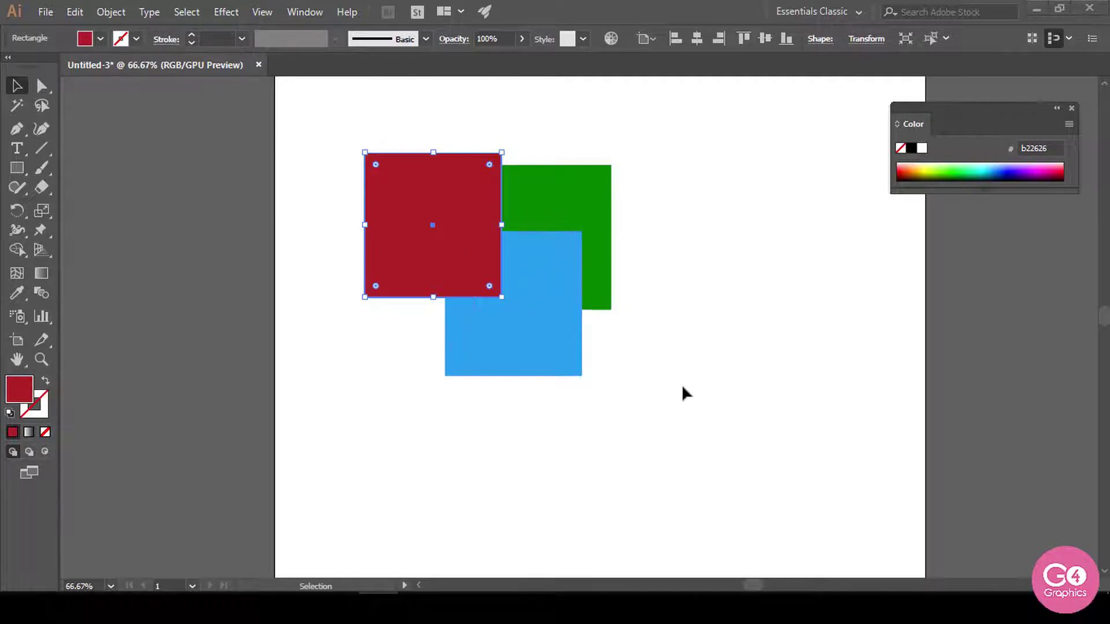
pyautogui.moveTo(312, 100); pyautogui.dragTo(661, 417)
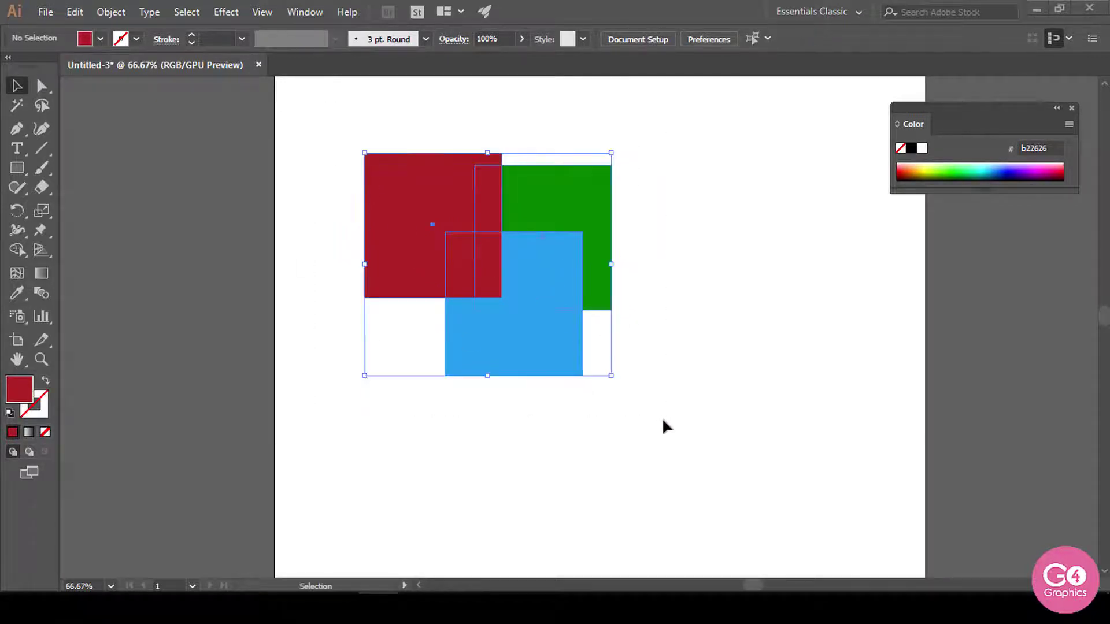
pyautogui.click(632, 391)
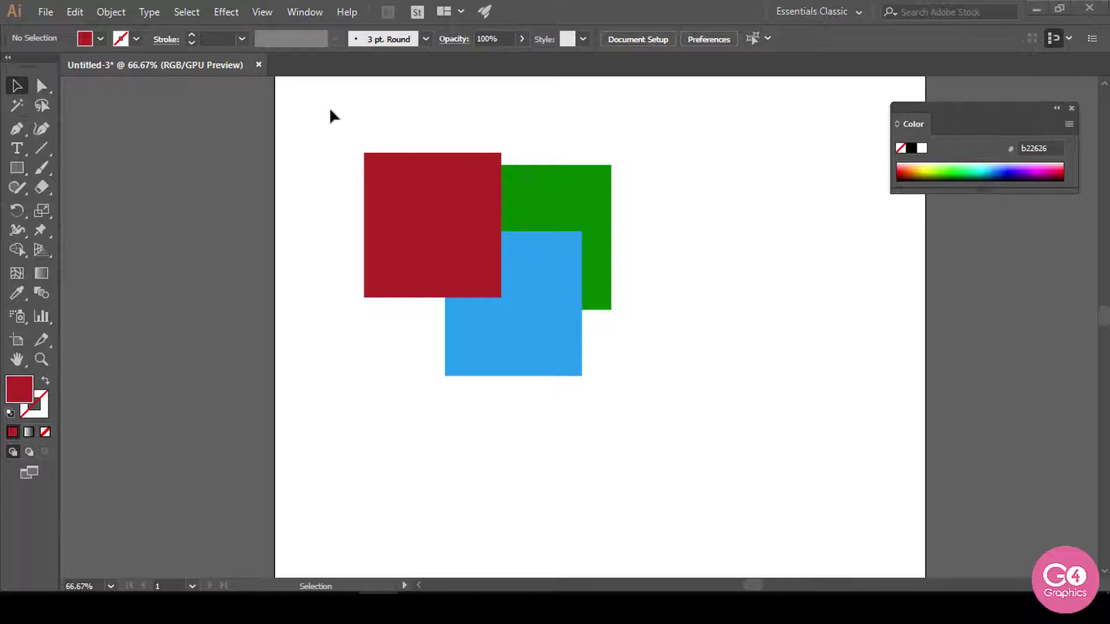
# Step: Select the red, green and blue rectangles together, group them, and deselect the group
pyautogui.moveTo(330, 110); pyautogui.dragTo(667, 408)
pyautogui.rightClick(544, 274)
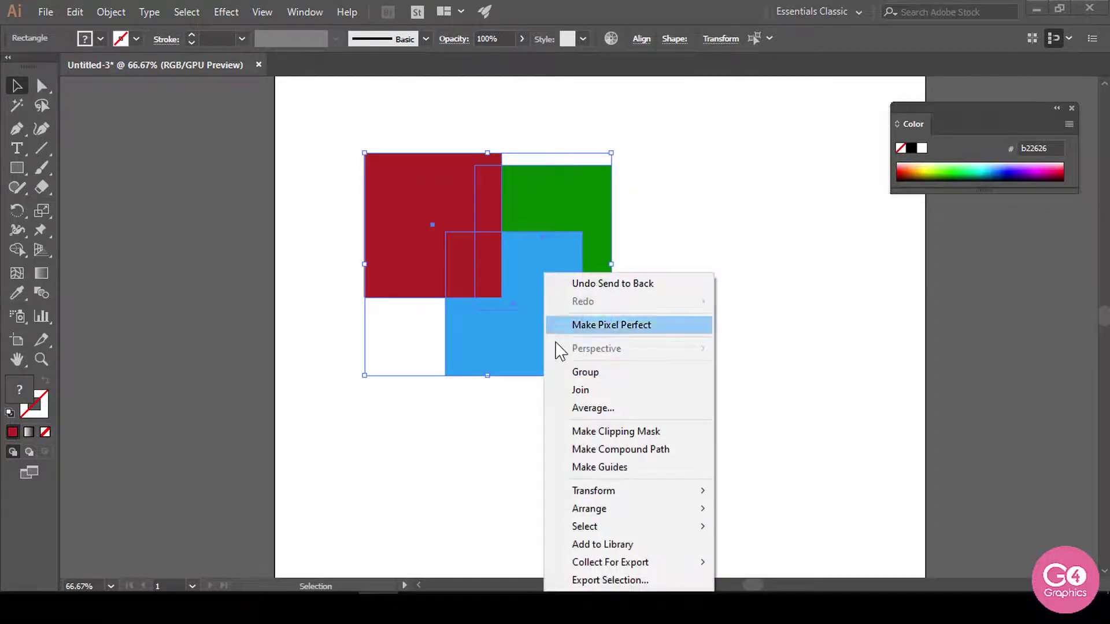
pyautogui.click(593, 376)
pyautogui.click(609, 382)
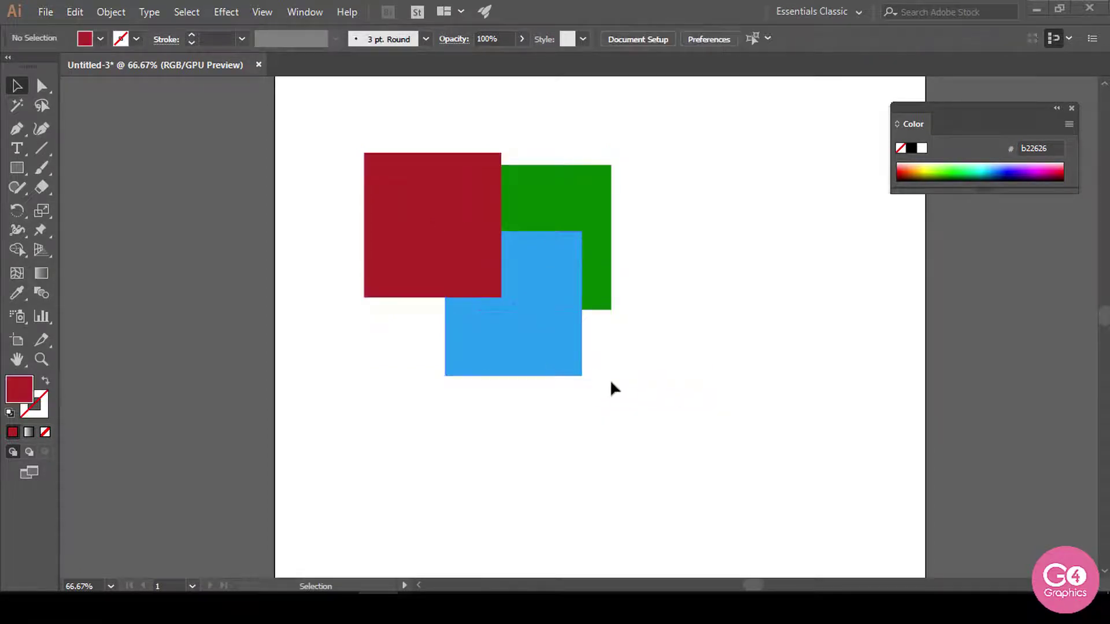
# Step: Ungroup the three grouped rectangles and clear the selection
pyautogui.click(532, 337)
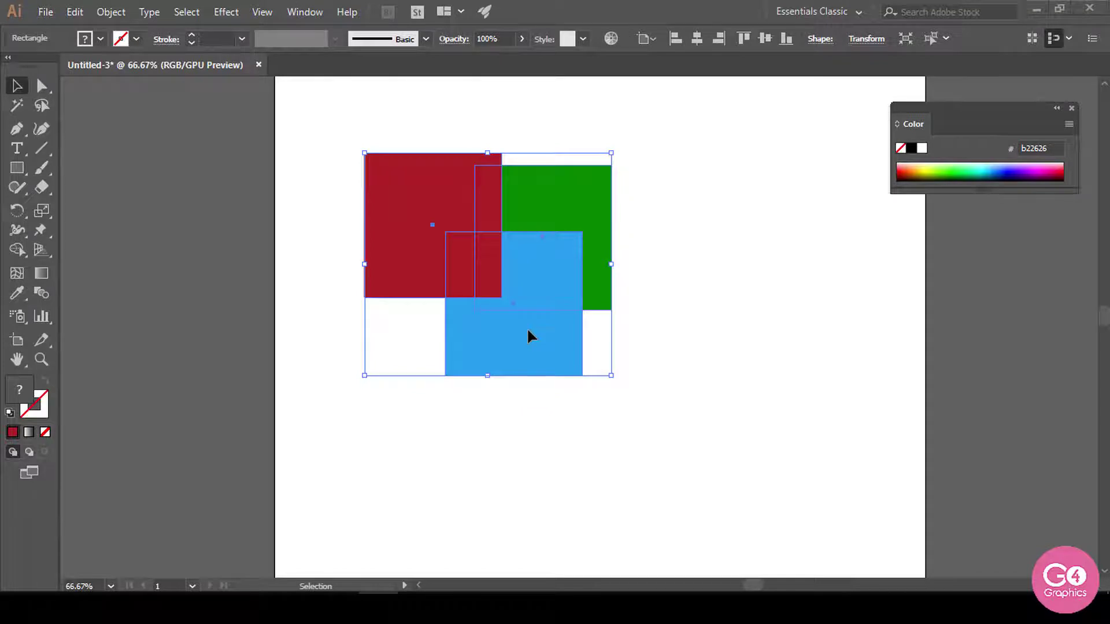
pyautogui.rightClick(533, 296)
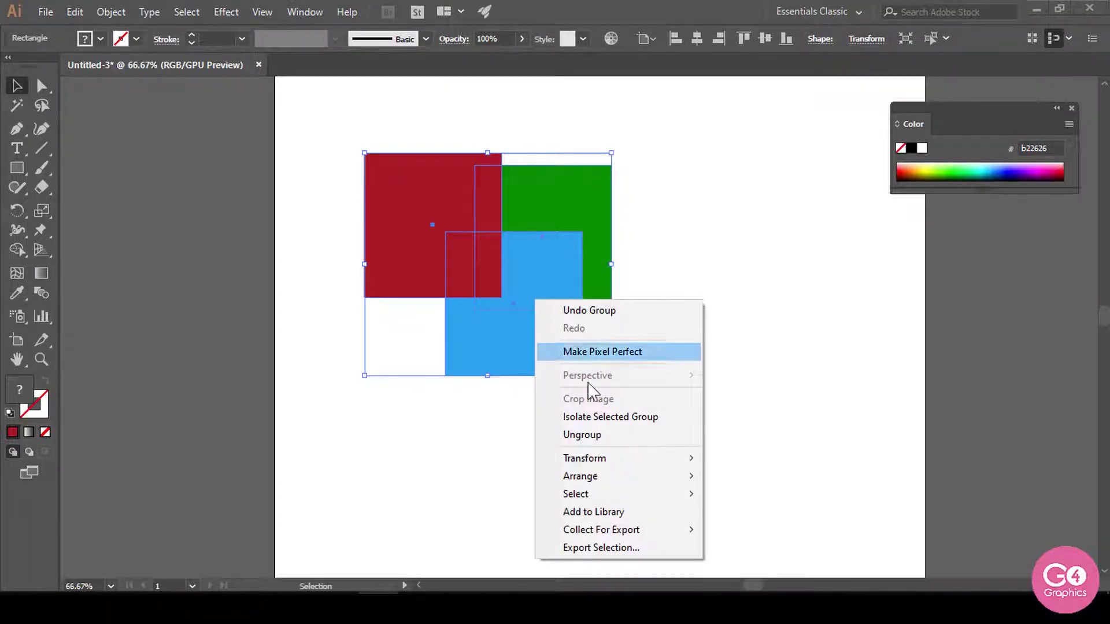
pyautogui.click(603, 442)
pyautogui.click(629, 443)
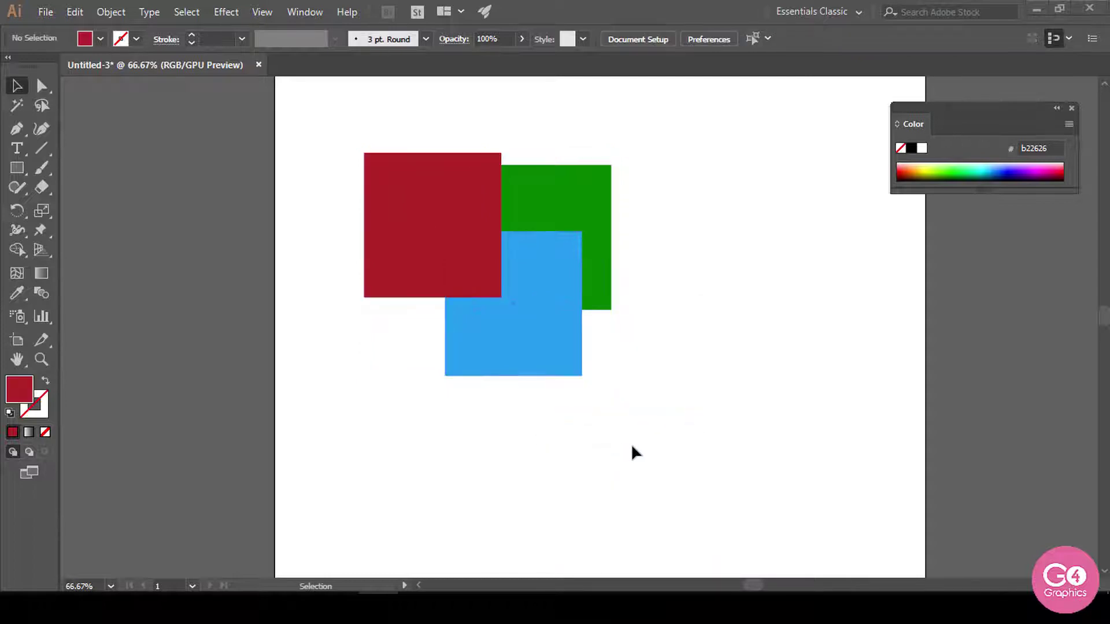
# Step: Select all three rectangles again, combine them into one group, and deselect it
pyautogui.moveTo(758, 402); pyautogui.dragTo(322, 122)
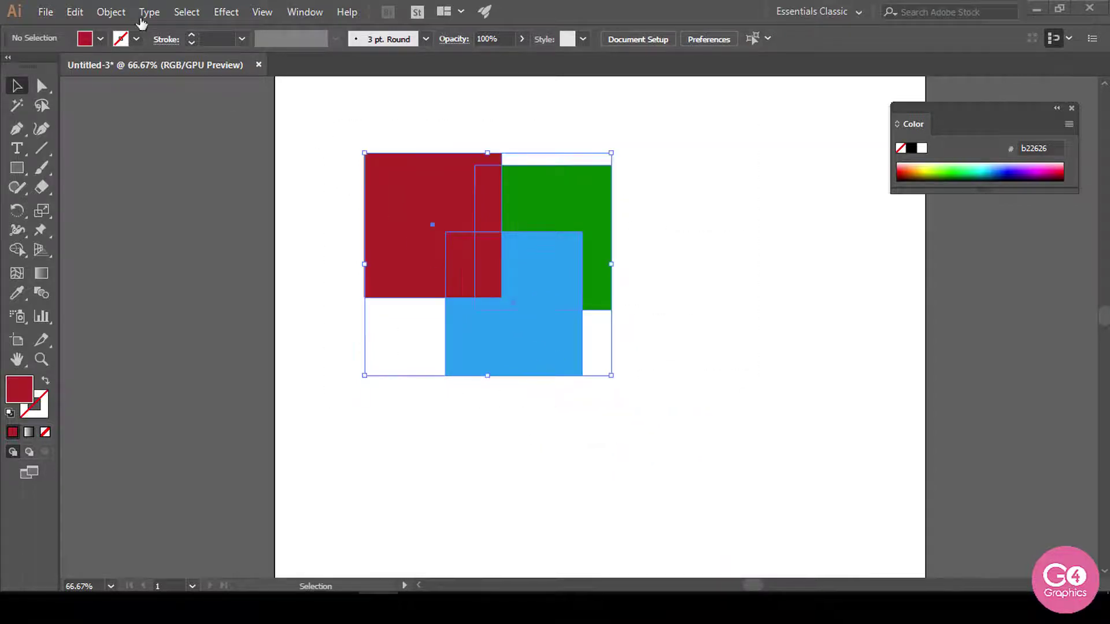
pyautogui.click(111, 11)
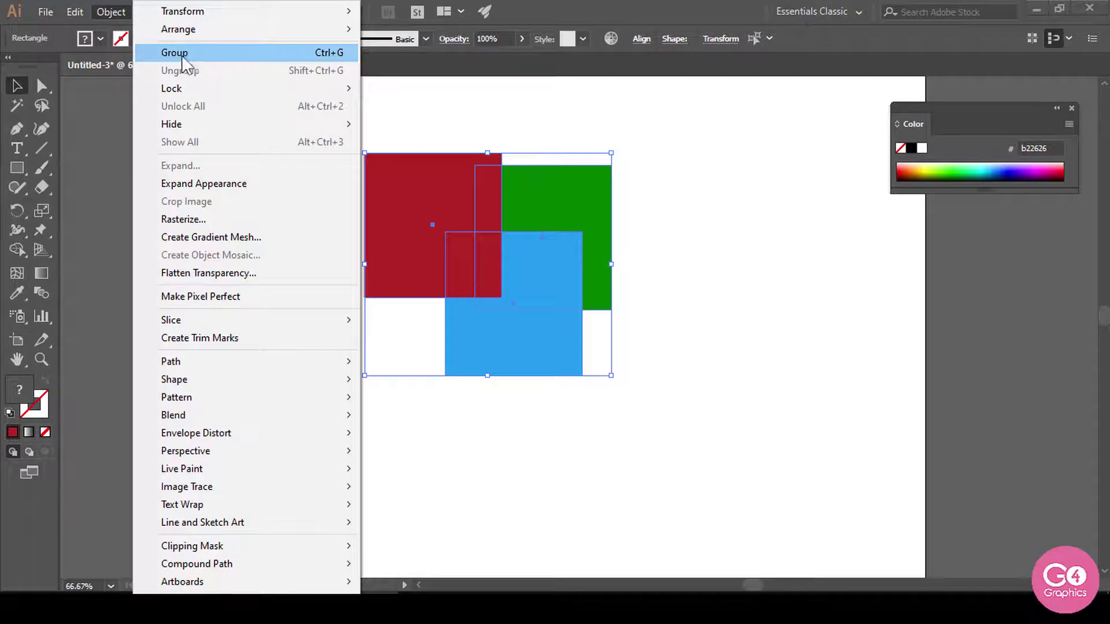
pyautogui.click(342, 51)
pyautogui.click(733, 344)
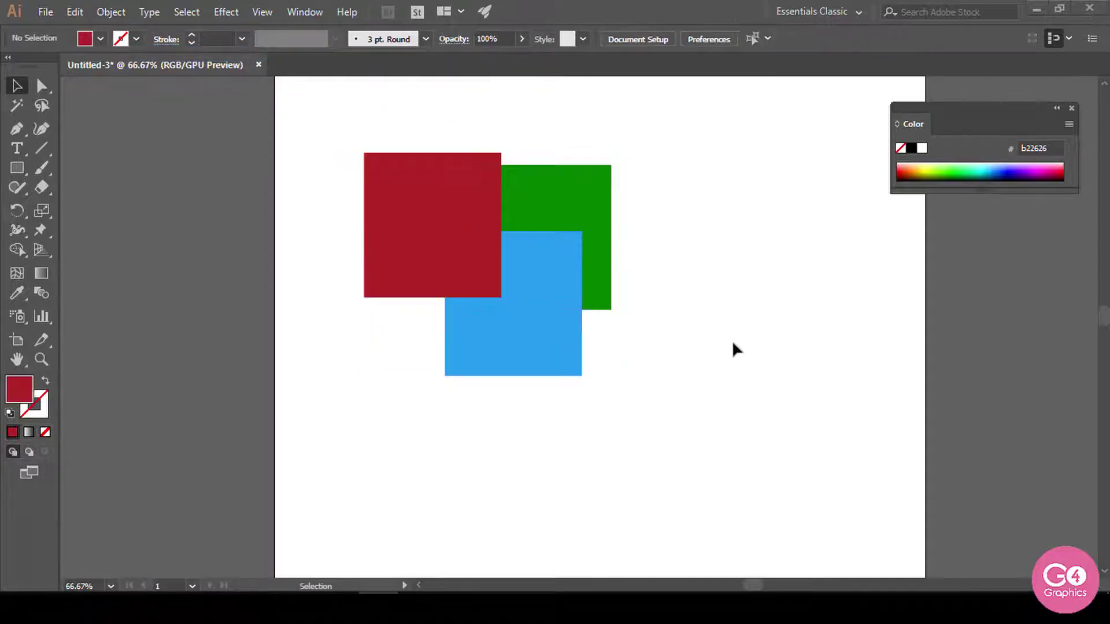
# Step: Select the group of rectangles, ungroup it, and clear the selection
pyautogui.click(575, 373)
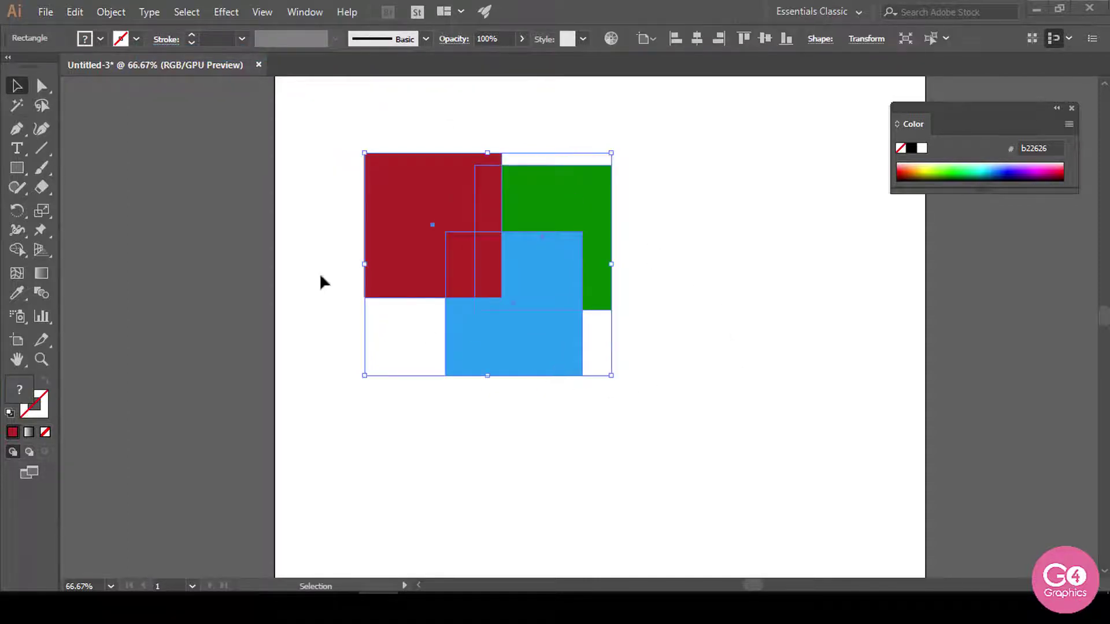
pyautogui.click(110, 11)
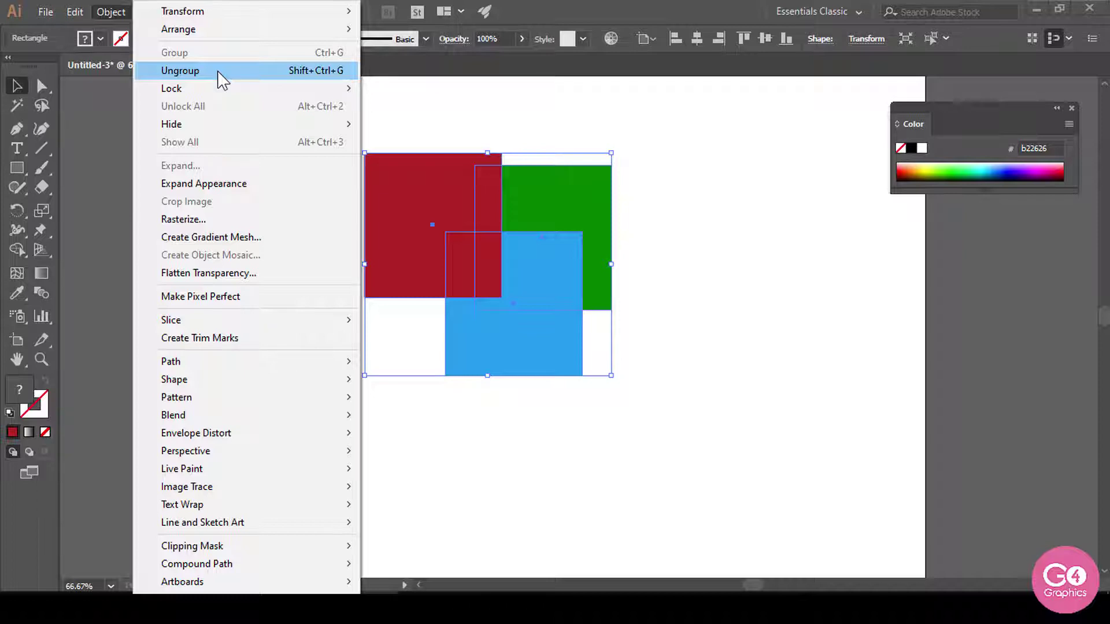
pyautogui.click(265, 70)
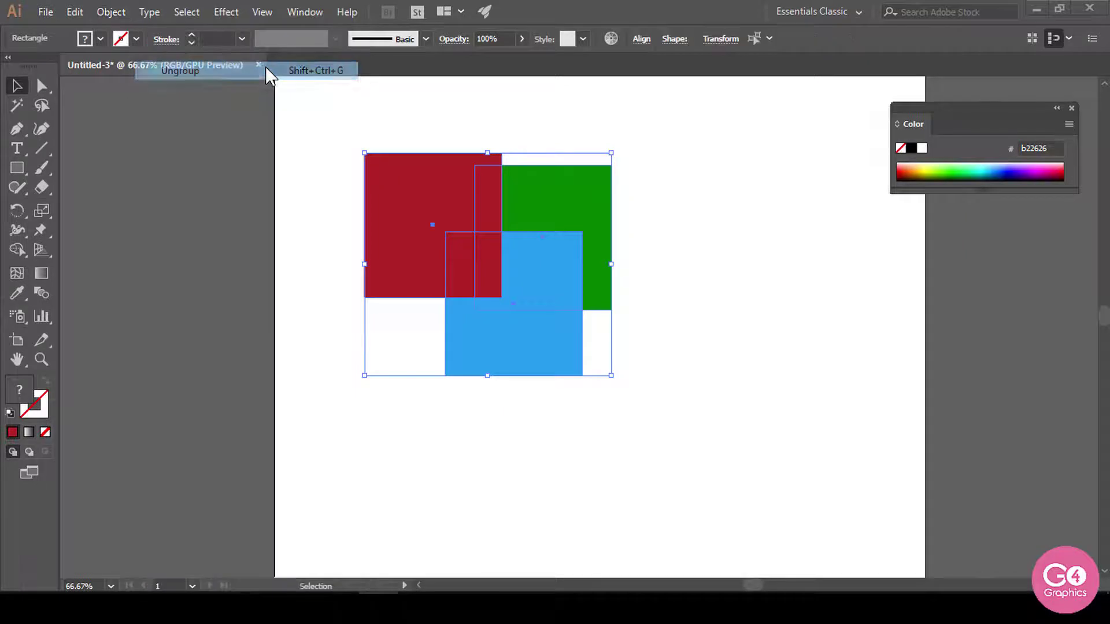
pyautogui.click(730, 345)
# Step: Move the blue rectangle slightly downward and the green rectangle slightly to the right, each on its own, and deselect
pyautogui.moveTo(548, 346); pyautogui.dragTo(535, 397)
pyautogui.moveTo(599, 278); pyautogui.dragTo(621, 289)
pyautogui.click(646, 390)
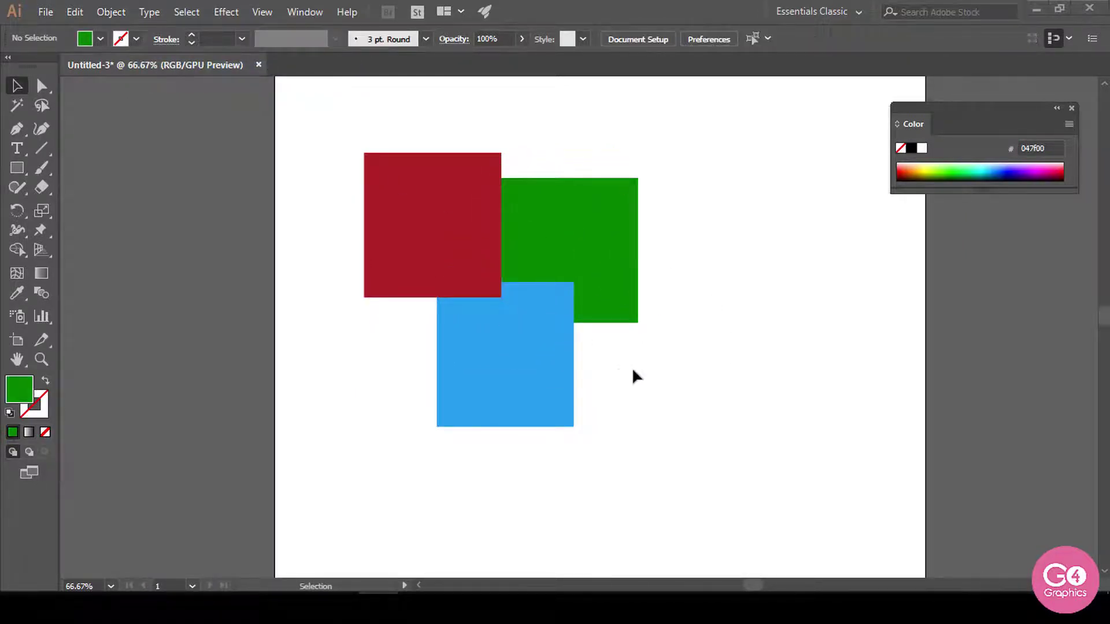
# Step: Delete the red, green and blue rectangles from the artboard
pyautogui.moveTo(321, 108); pyautogui.dragTo(687, 452)
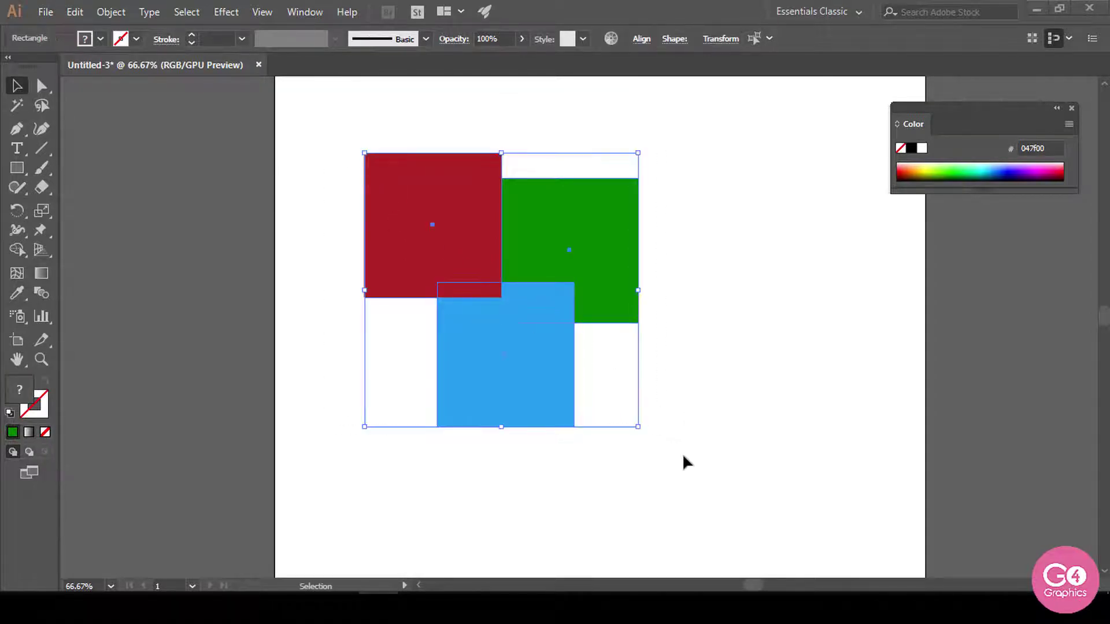
pyautogui.press('Delete')
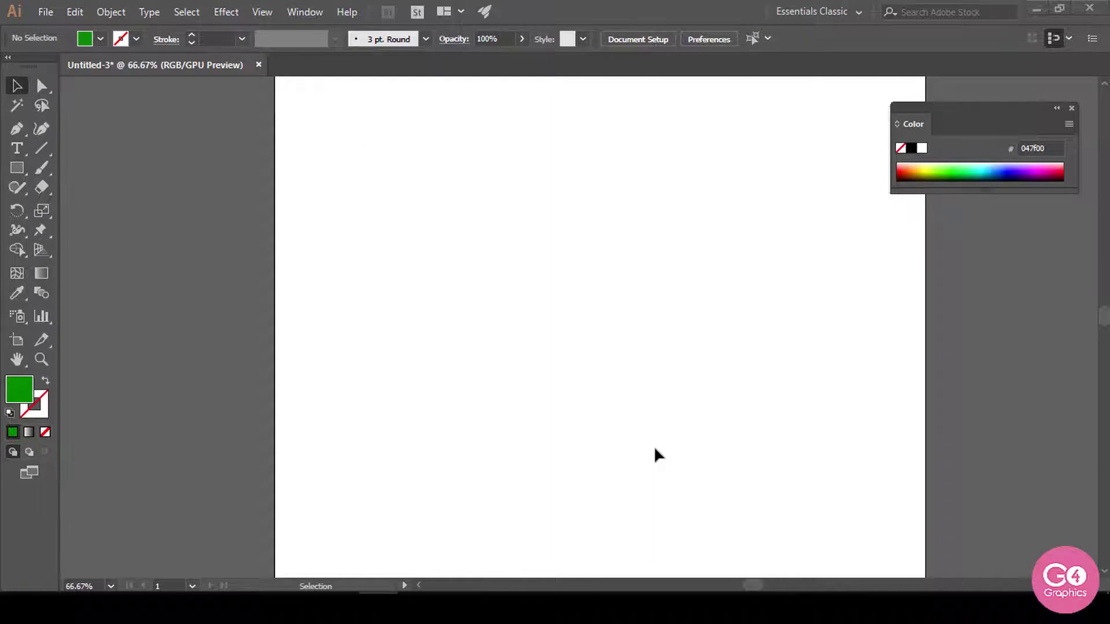
pyautogui.hotkey('ctrl', '-')
pyautogui.hotkey('ctrl', '-')
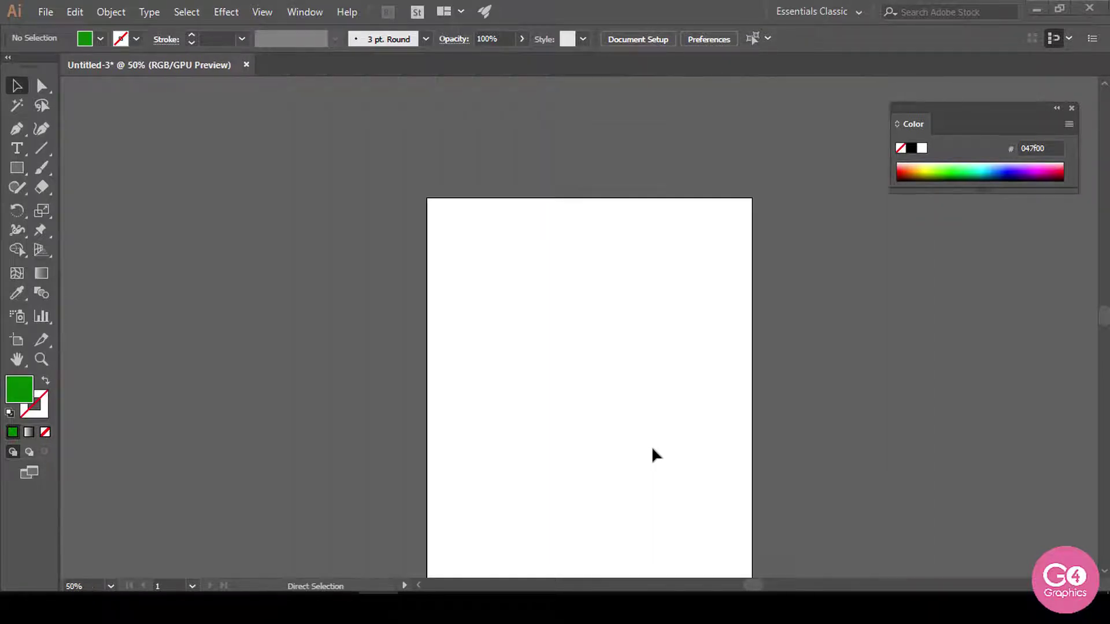
pyautogui.moveTo(661, 486); pyautogui.dragTo(633, 425)
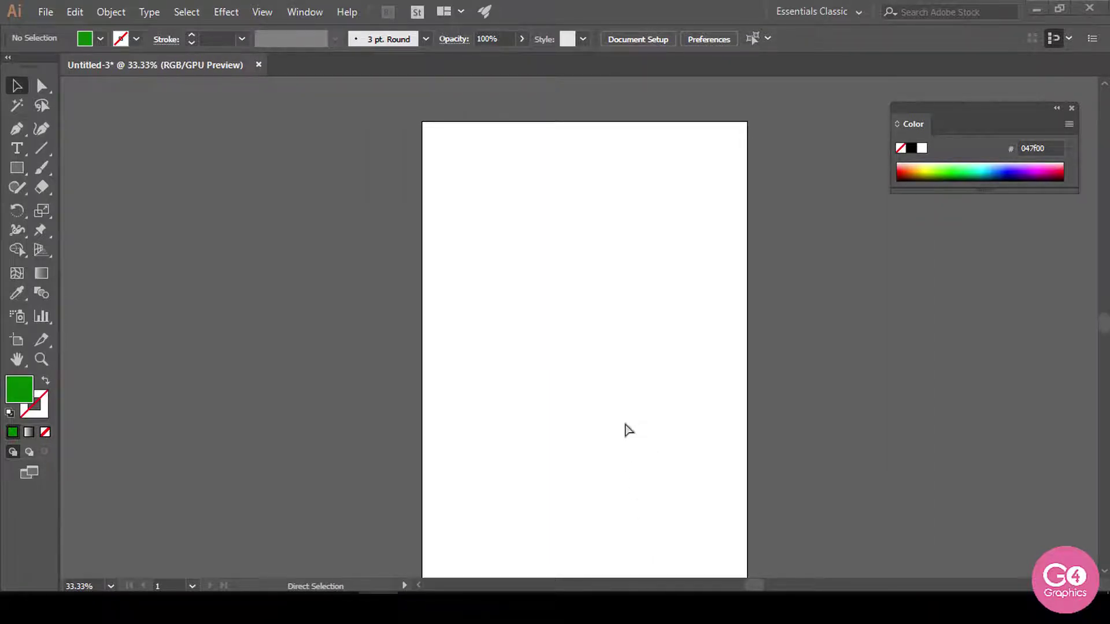
pyautogui.hotkey('ctrl', '0')
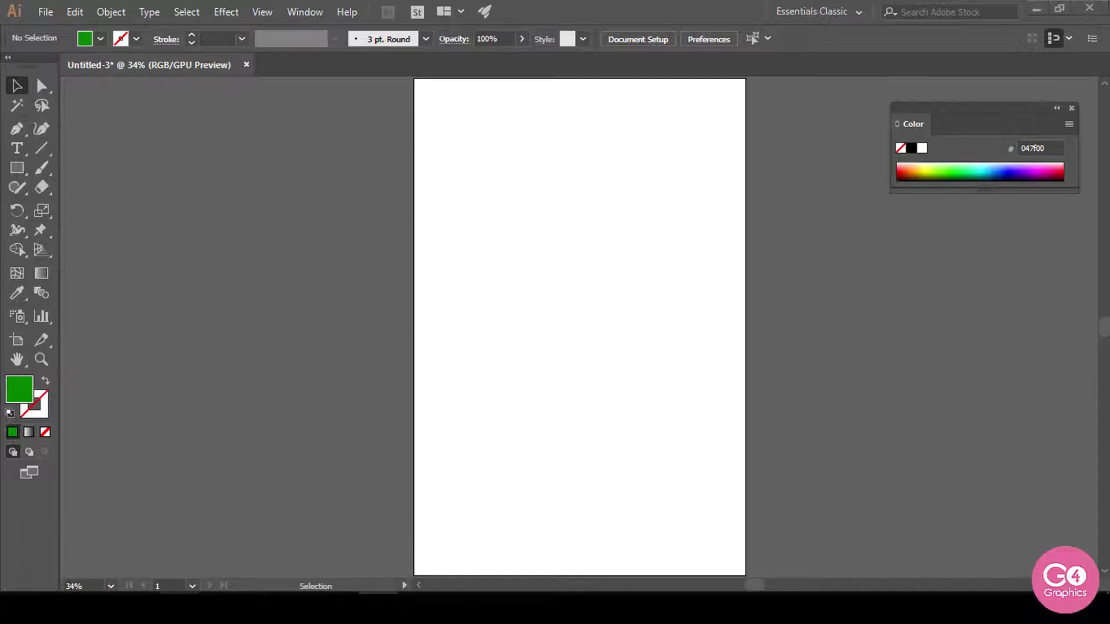
# Step: Switch to File Explorer and place the Duck image from the Downloads > Images folder into the Illustrator document
pyautogui.click(179, 608)
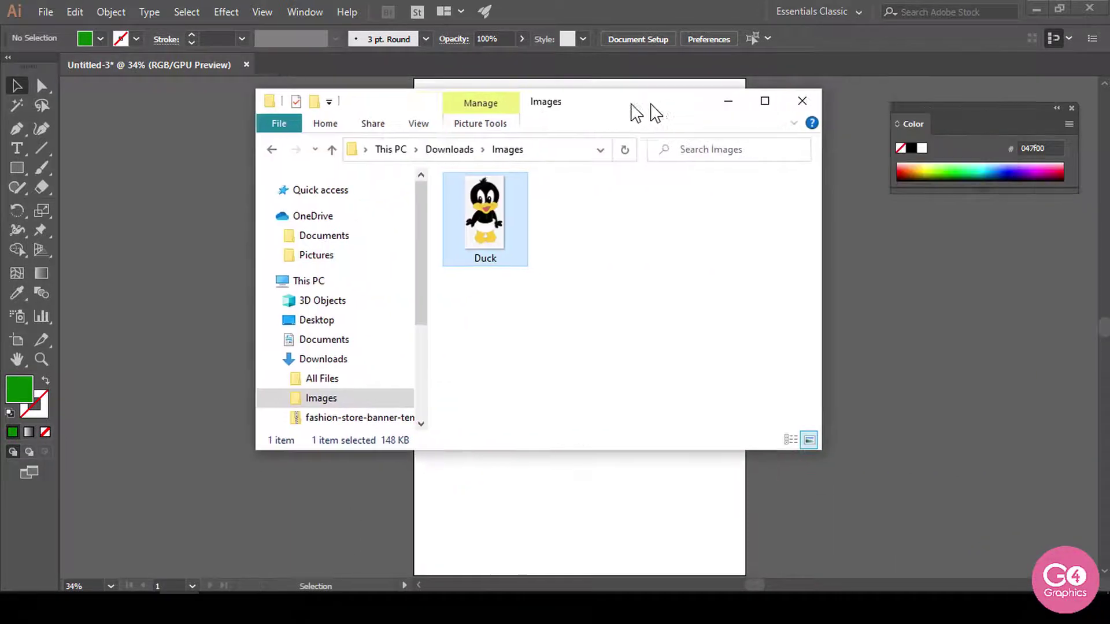
pyautogui.moveTo(656, 113); pyautogui.dragTo(631, 112)
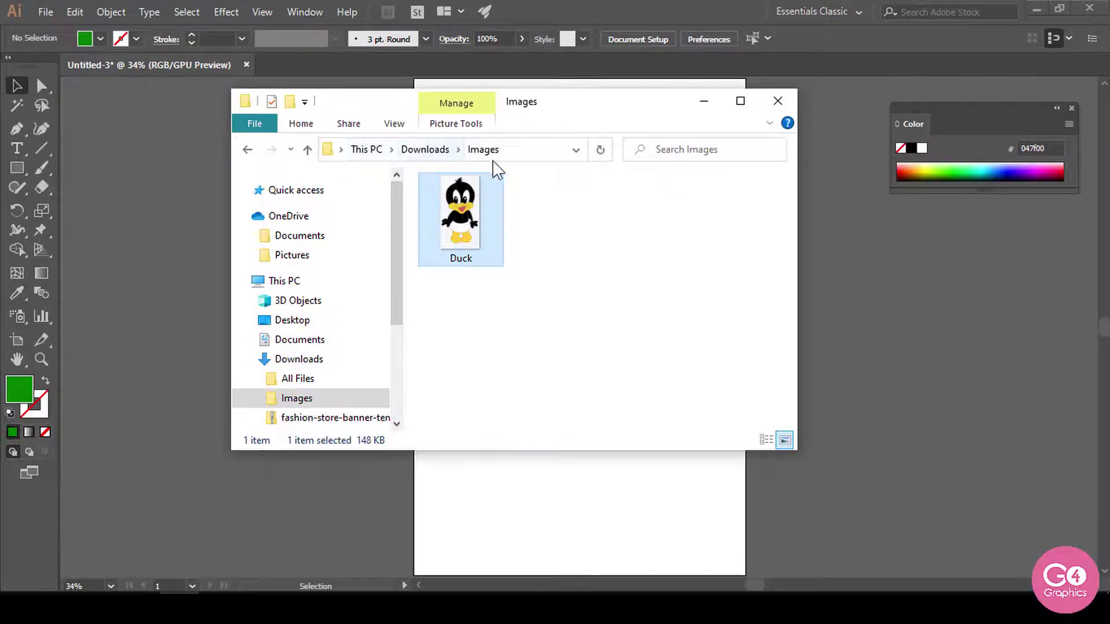
pyautogui.click(740, 101)
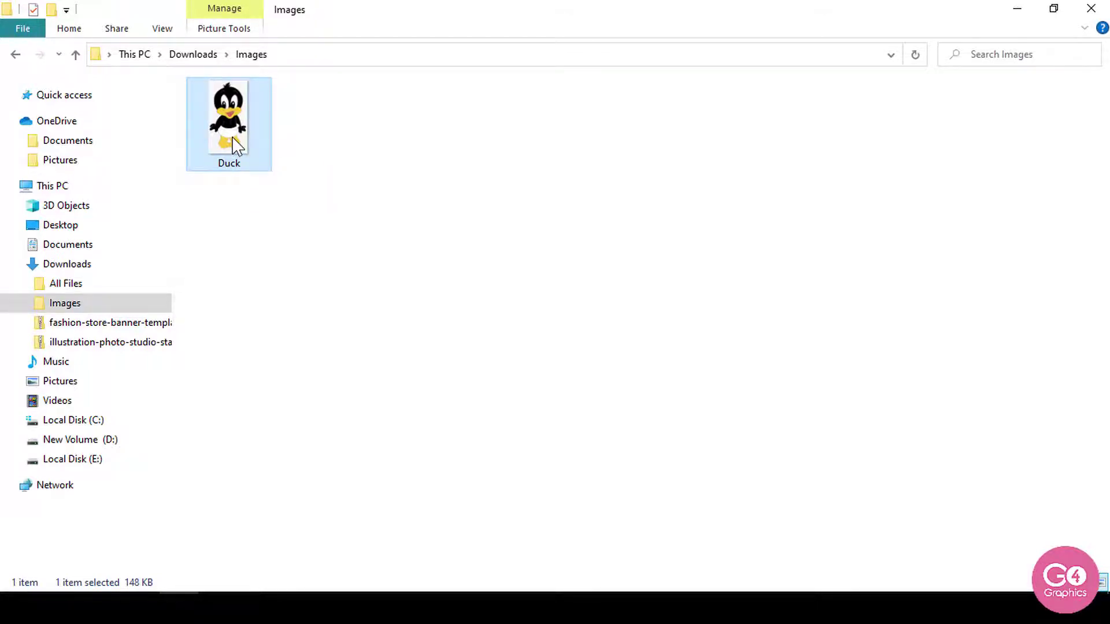
pyautogui.moveTo(237, 146); pyautogui.dragTo(518, 271)
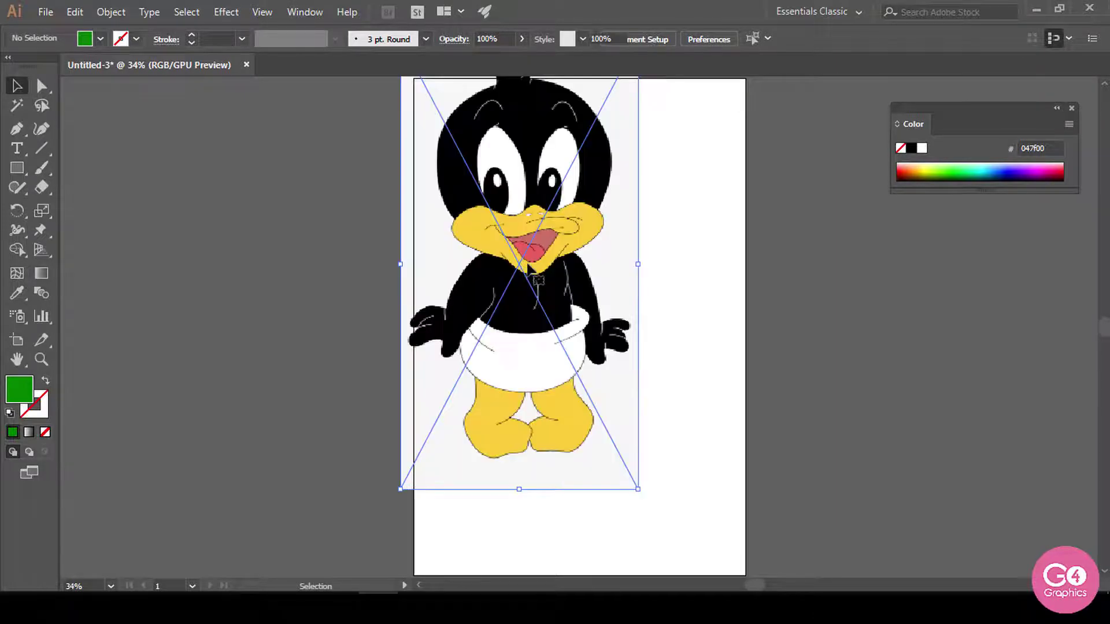
# Step: Move the duck image to roughly the centre of the artboard and embed it in the document
pyautogui.moveTo(587, 278); pyautogui.dragTo(646, 335)
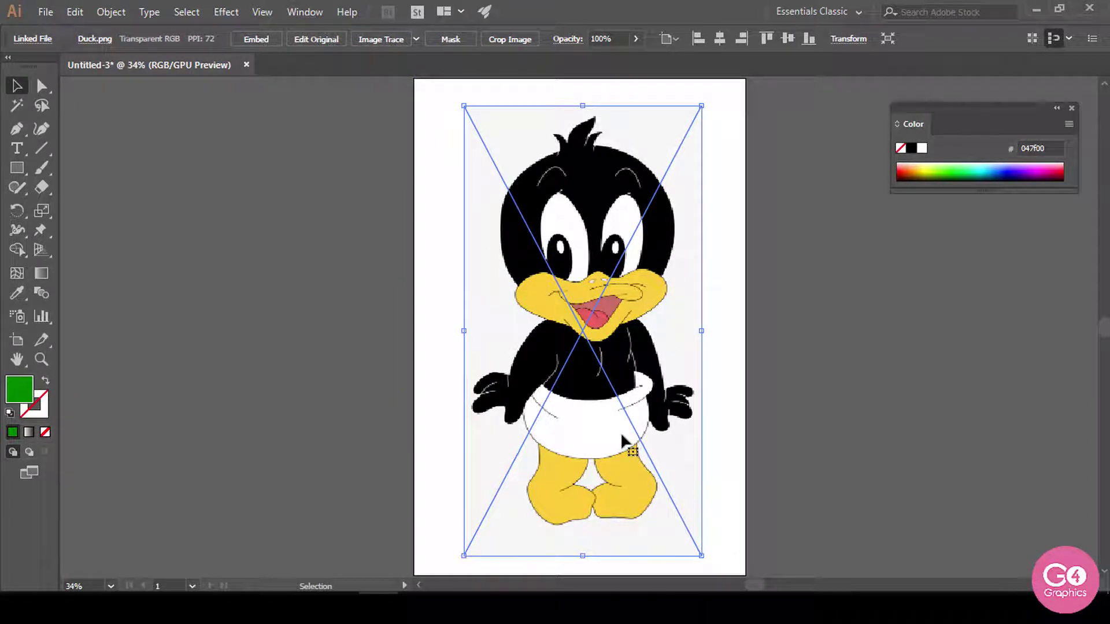
pyautogui.click(261, 43)
pyautogui.click(261, 44)
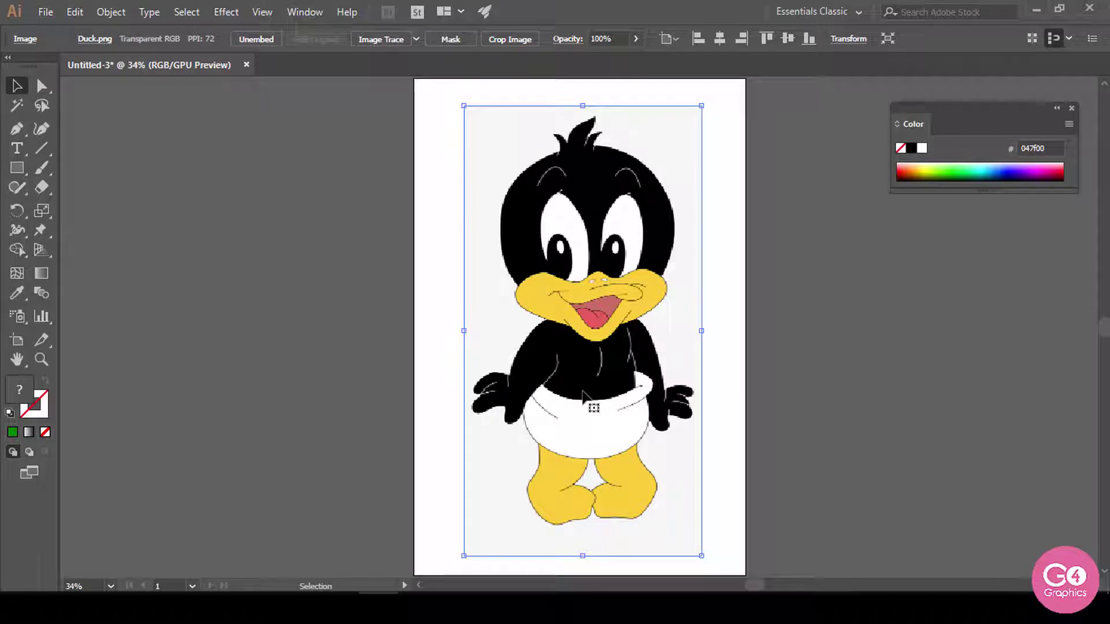
# Step: Delete the embedded duck image from the artboard and open the Duck image from Downloads > Images as a separate document
pyautogui.press('Delete')
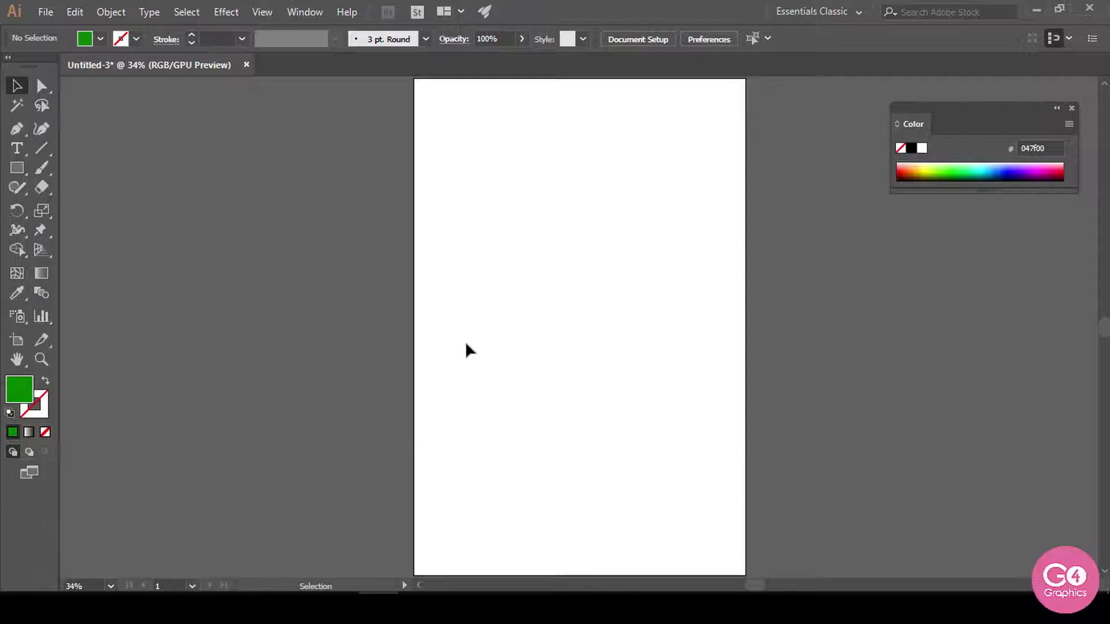
pyautogui.click(49, 9)
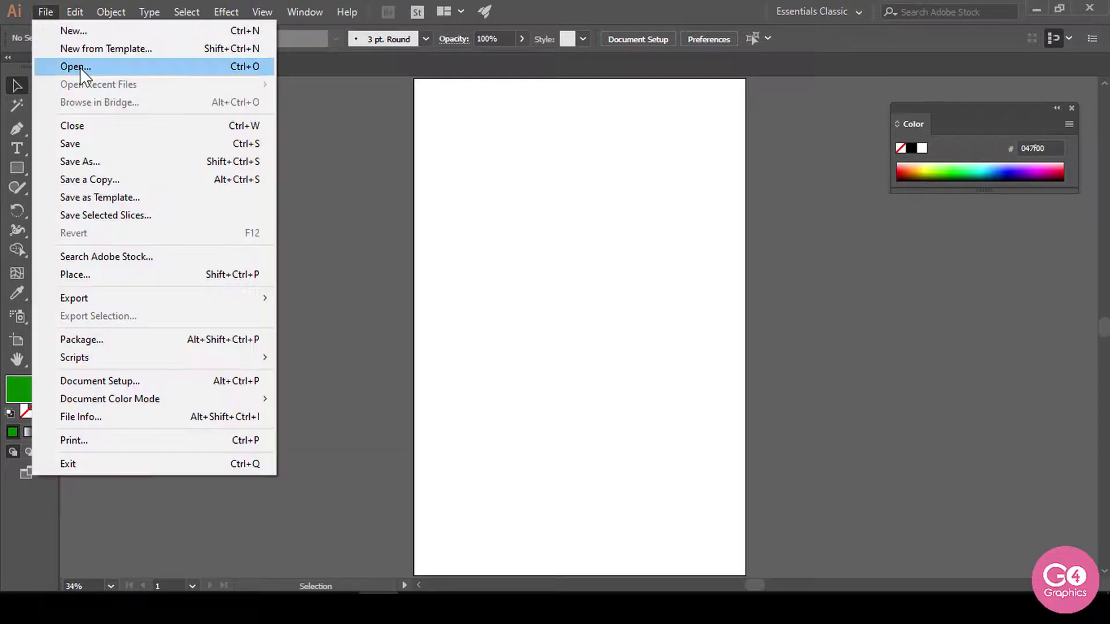
pyautogui.click(80, 67)
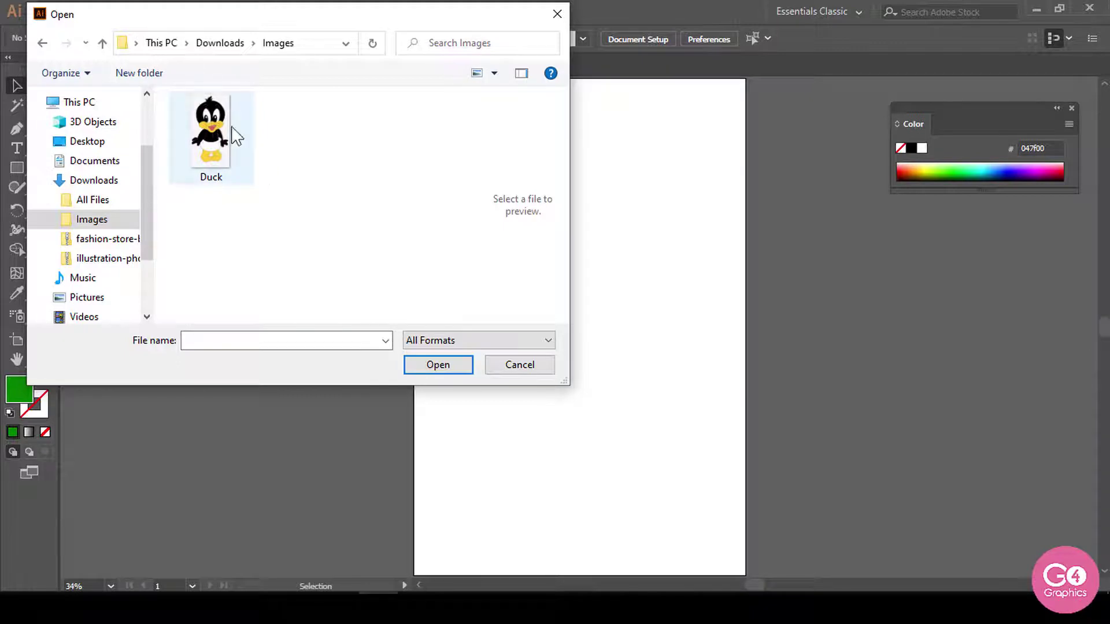
pyautogui.click(240, 170)
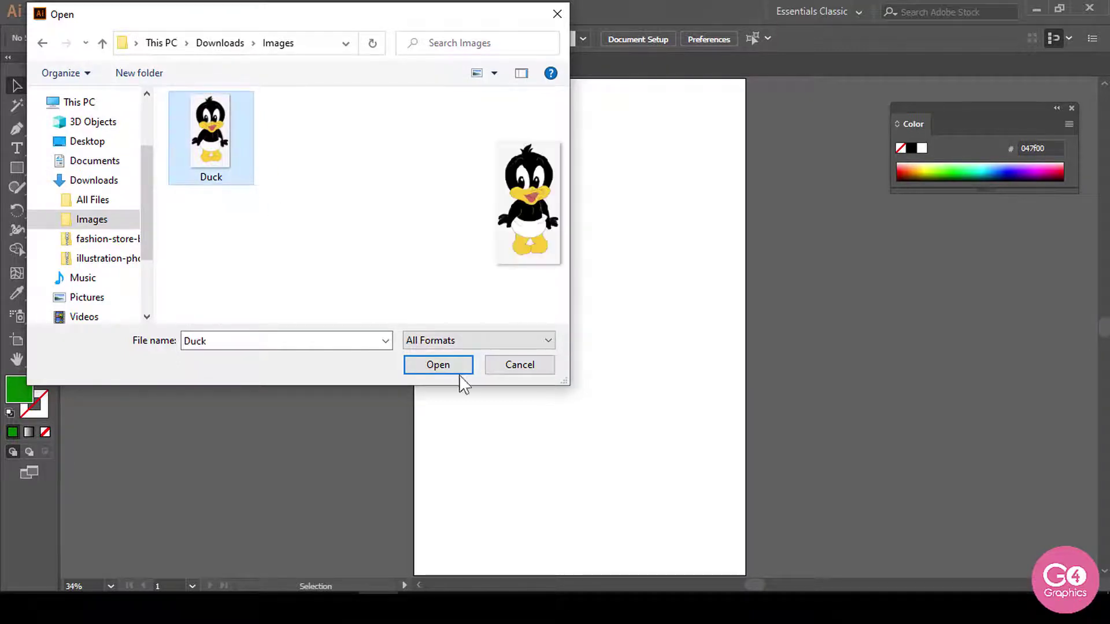
pyautogui.click(458, 379)
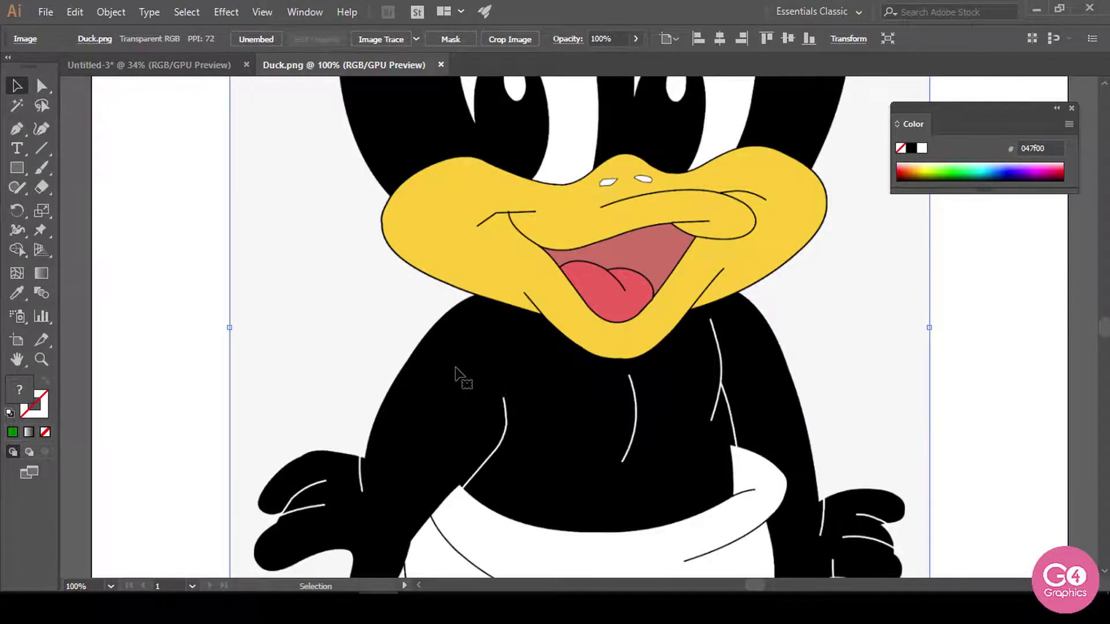
pyautogui.hotkey('ctrl', '-')
pyautogui.hotkey('ctrl', '-')
pyautogui.hotkey('ctrl', '-')
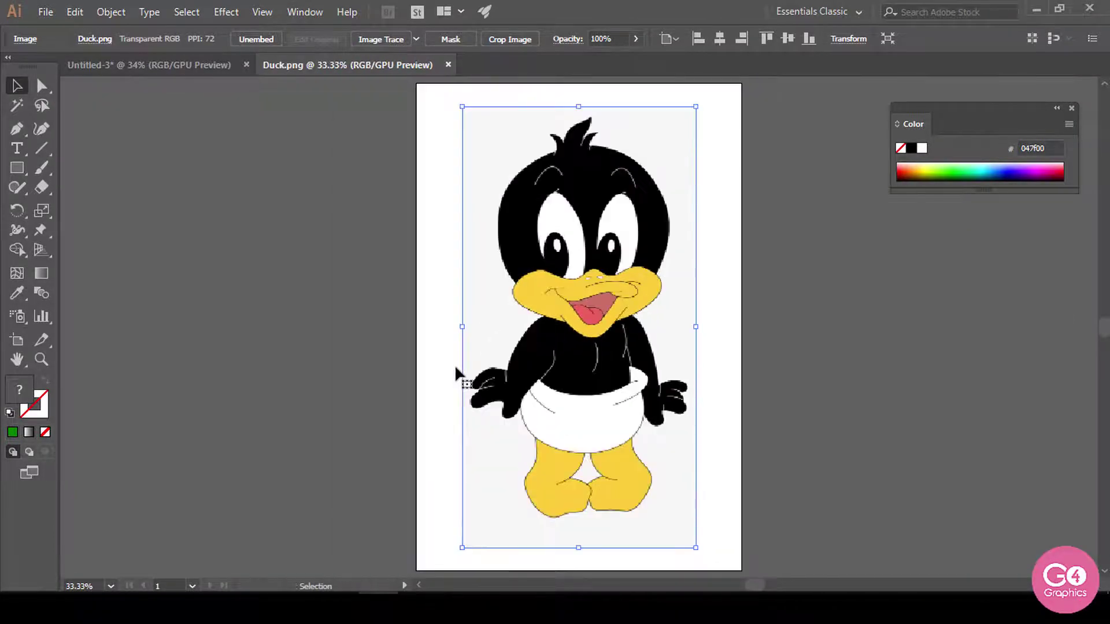
# Step: Compare the Untitled-3 and Duck.png documents, and close Duck.png
pyautogui.click(184, 70)
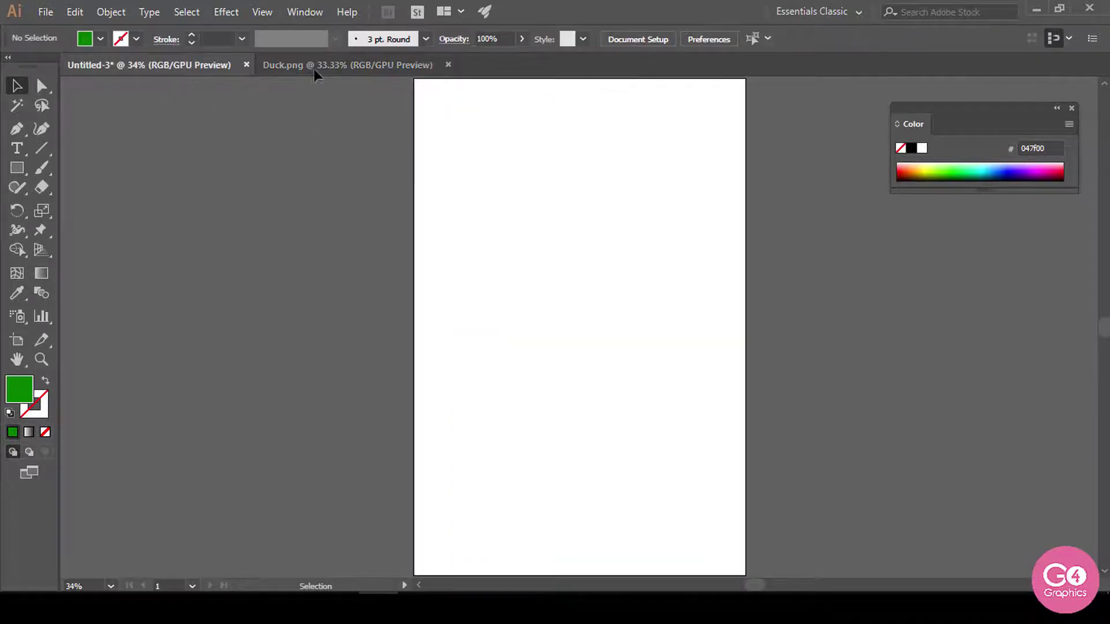
pyautogui.click(330, 66)
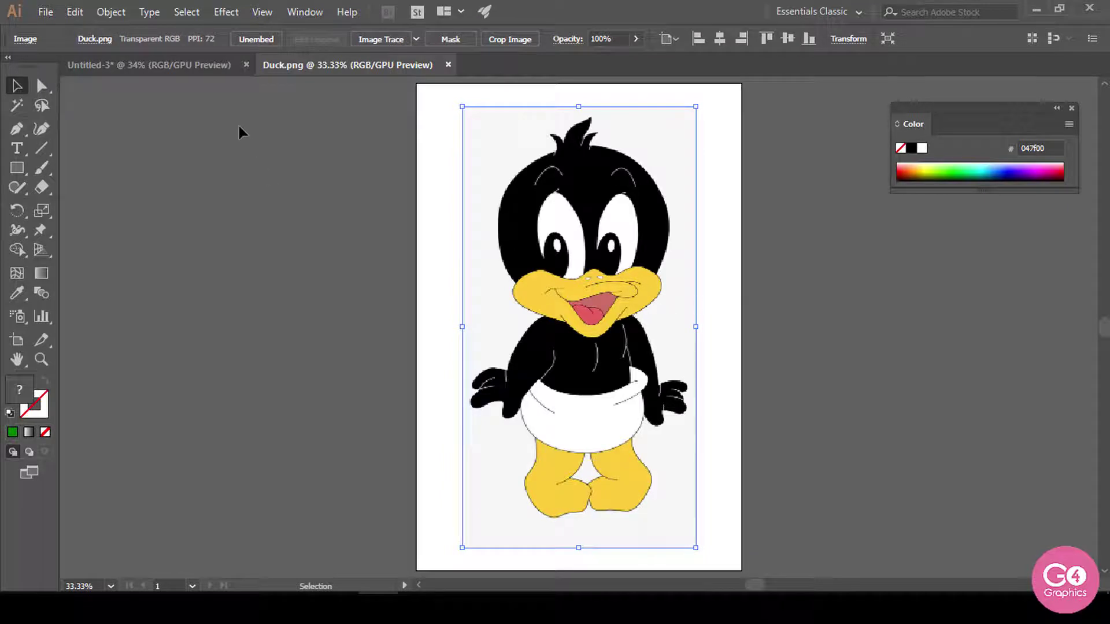
pyautogui.click(448, 65)
# Step: Place the Duck image as a linked file at full size from the artboard's upper-left corner, and delete it
pyautogui.click(44, 7)
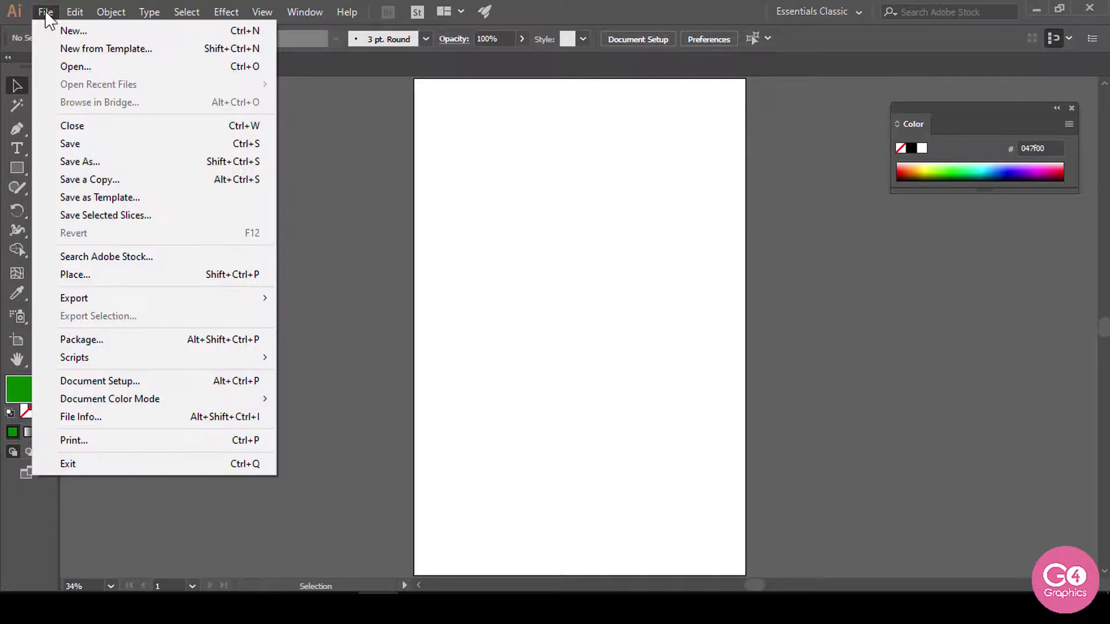
pyautogui.click(108, 279)
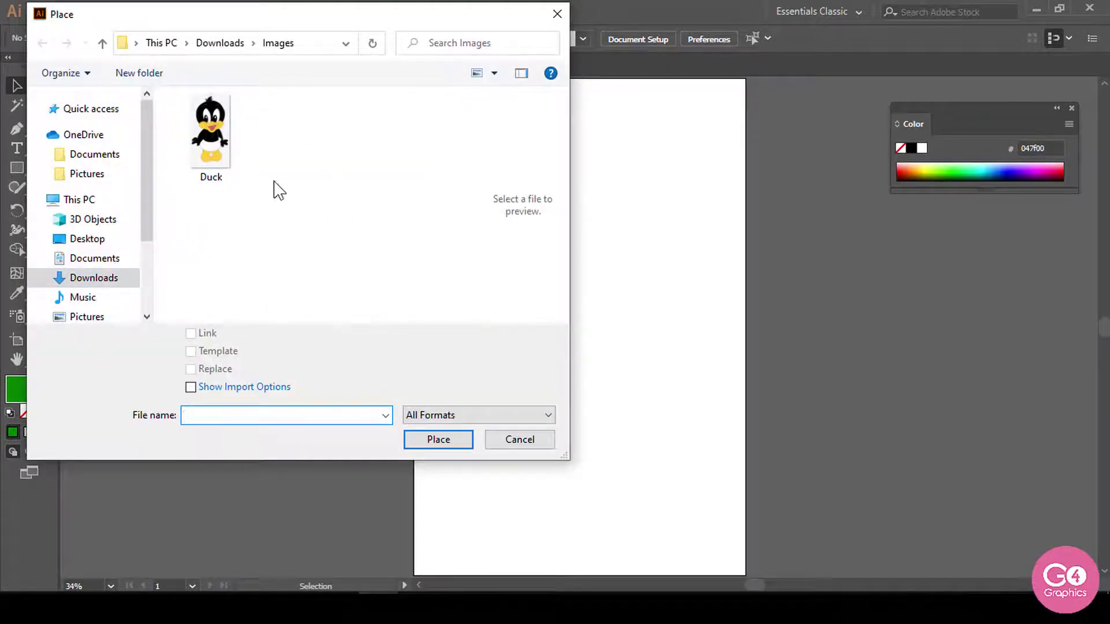
pyautogui.click(234, 163)
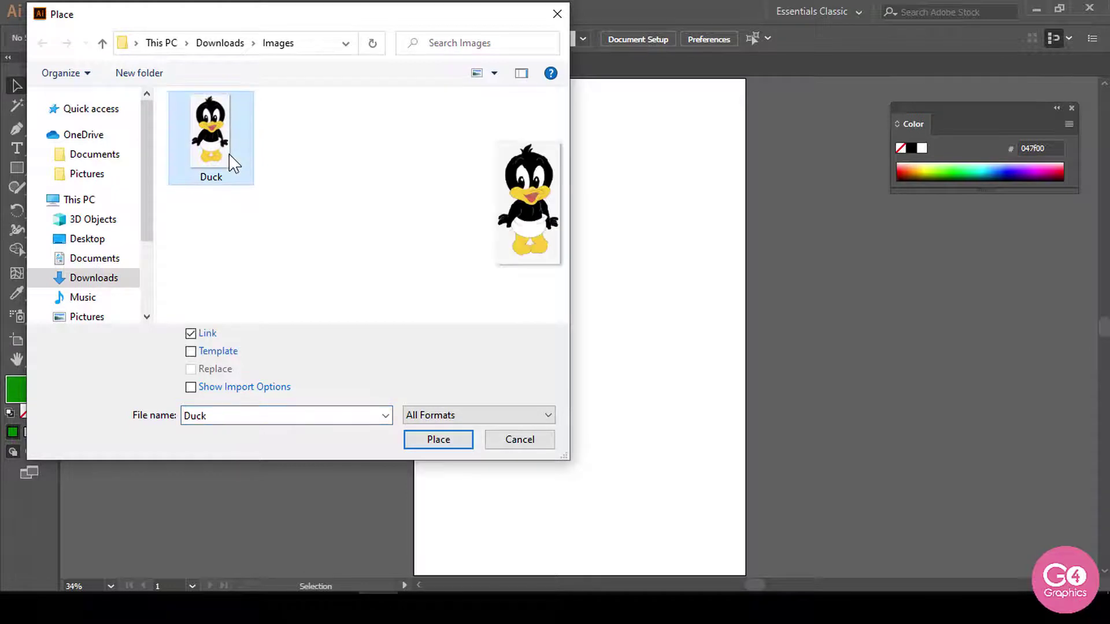
pyautogui.click(439, 440)
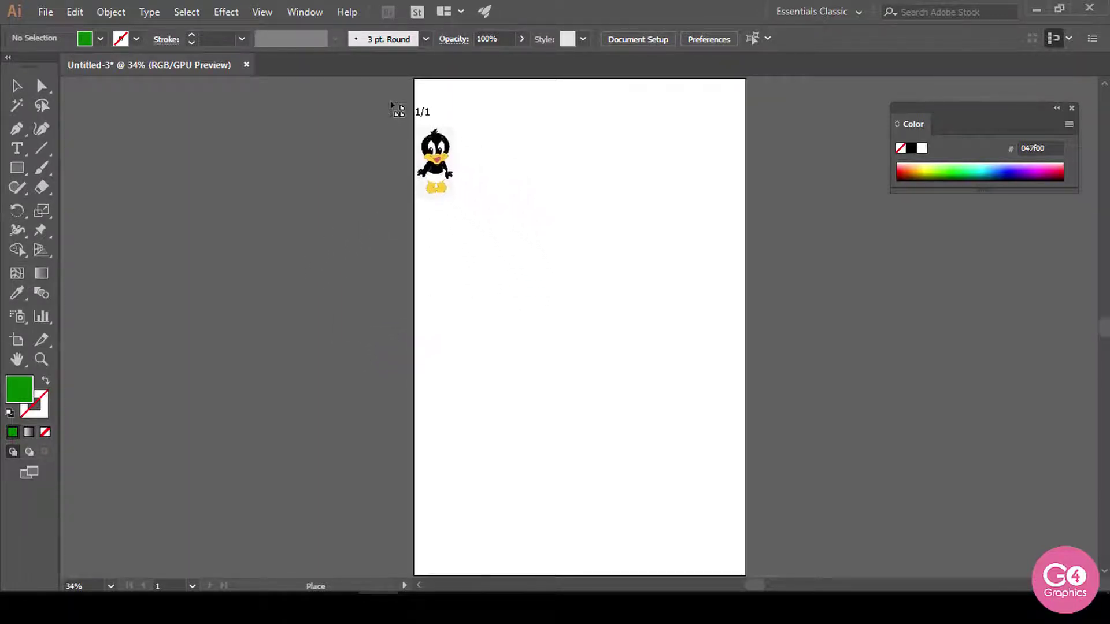
pyautogui.click(416, 83)
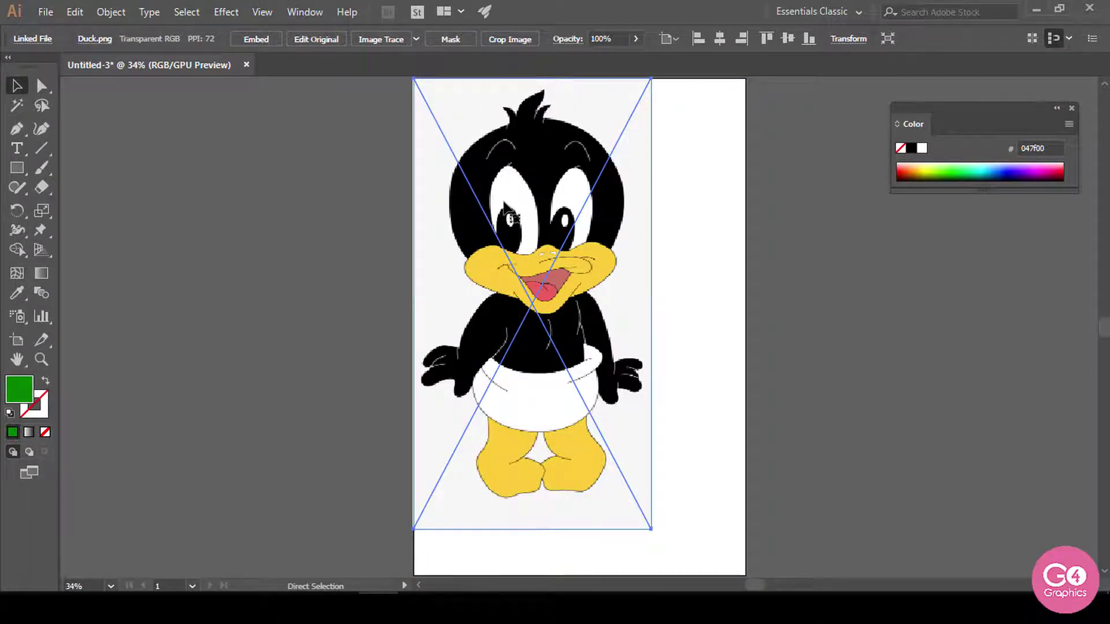
pyautogui.press('Delete')
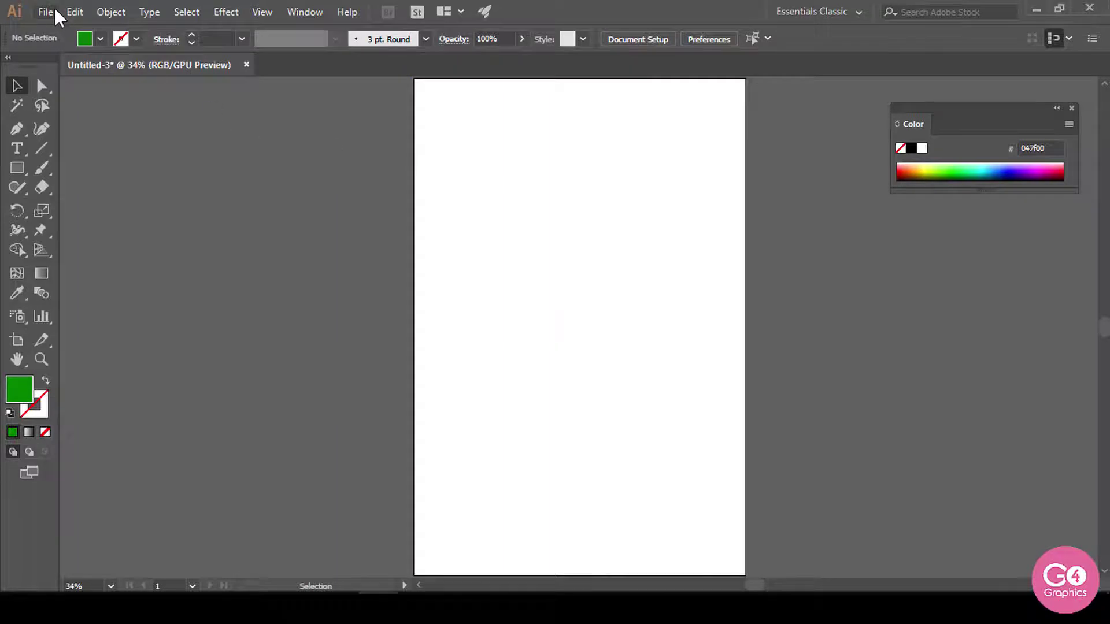
# Step: Place the linked Duck image from the artboard's upper-left corner, scaled to a bit over half the artboard's width, and embed it
pyautogui.click(52, 9)
pyautogui.click(96, 282)
pyautogui.click(211, 136)
pyautogui.click(457, 446)
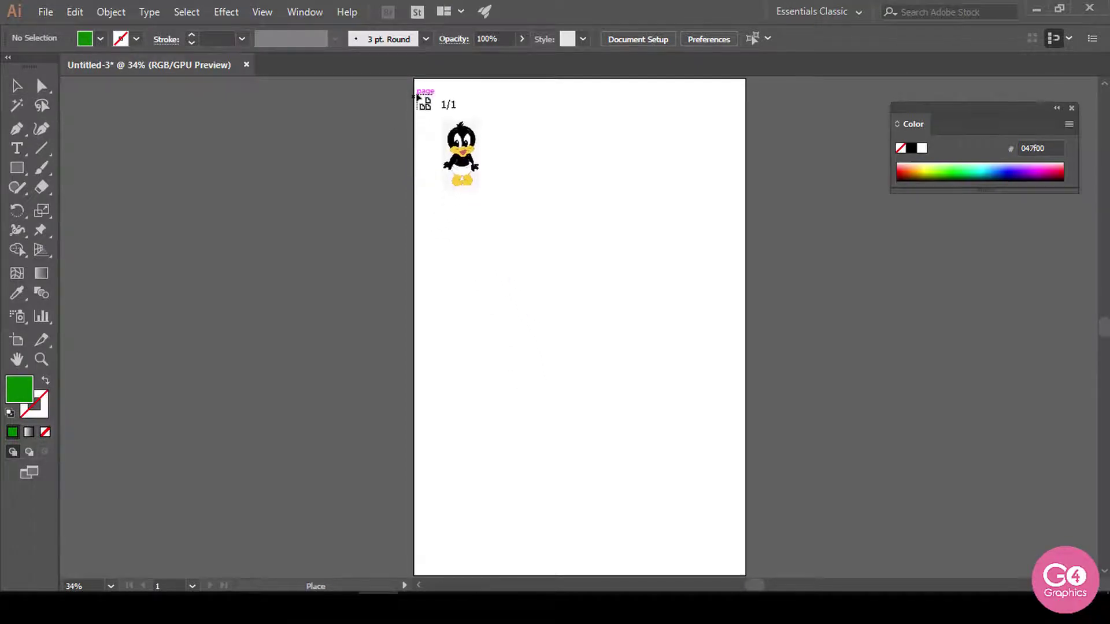
pyautogui.moveTo(416, 82); pyautogui.dragTo(625, 472)
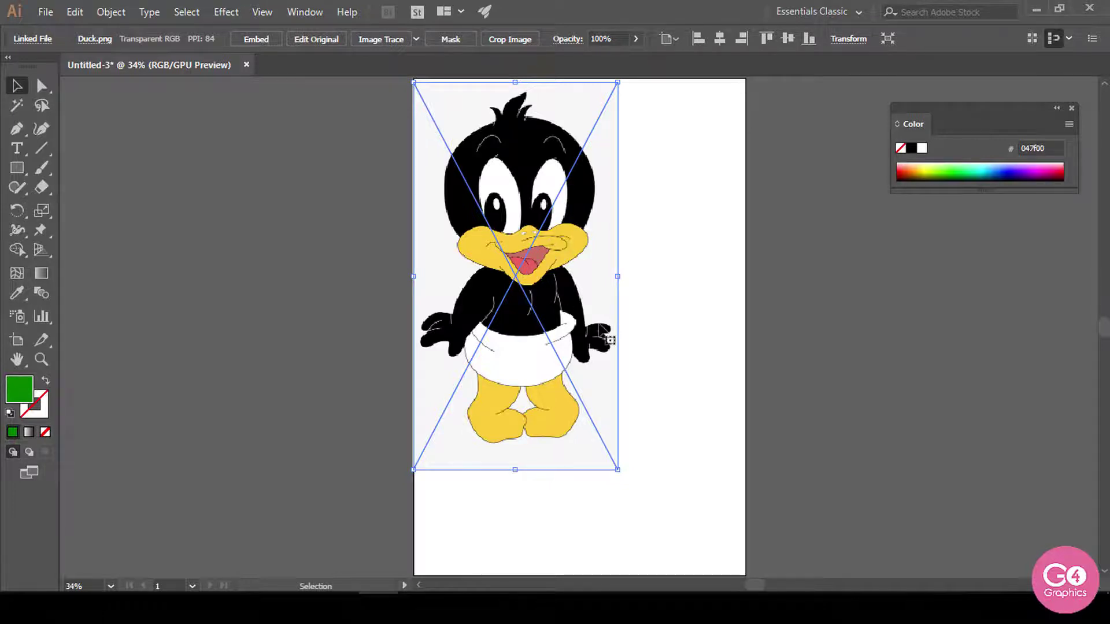
pyautogui.moveTo(559, 321); pyautogui.dragTo(568, 344)
pyautogui.click(259, 40)
# Step: Enlarge the embedded duck image proportionally and move it off the artboard, against the artboard's left edge
pyautogui.moveTo(614, 127); pyautogui.dragTo(686, 134)
pyautogui.moveTo(608, 327); pyautogui.dragTo(323, 407)
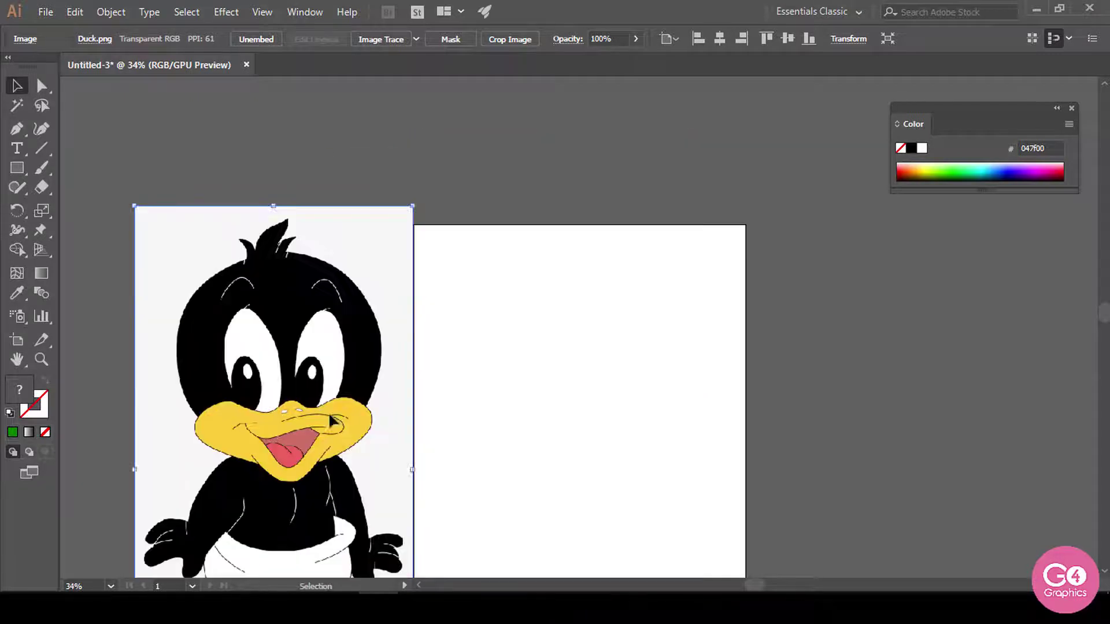
pyautogui.moveTo(575, 435); pyautogui.dragTo(619, 283)
pyautogui.moveTo(412, 334); pyautogui.dragTo(411, 381)
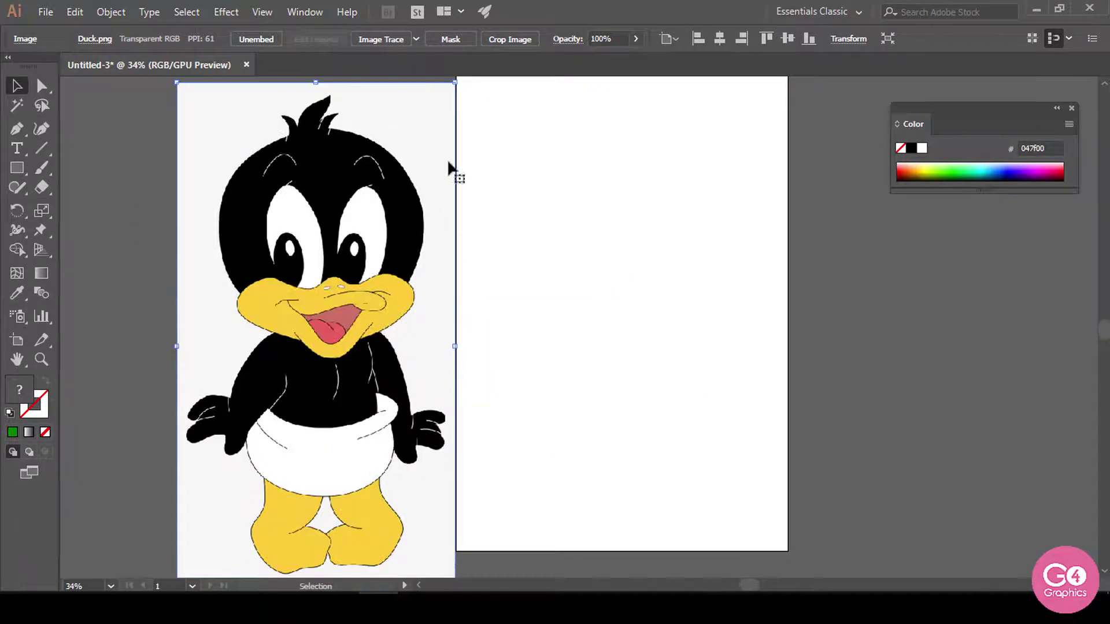
# Step: Scale the duck image down proportionally to about the artboard's height, keeping it against the artboard's left edge, and deselect it
pyautogui.moveTo(456, 84); pyautogui.dragTo(437, 116)
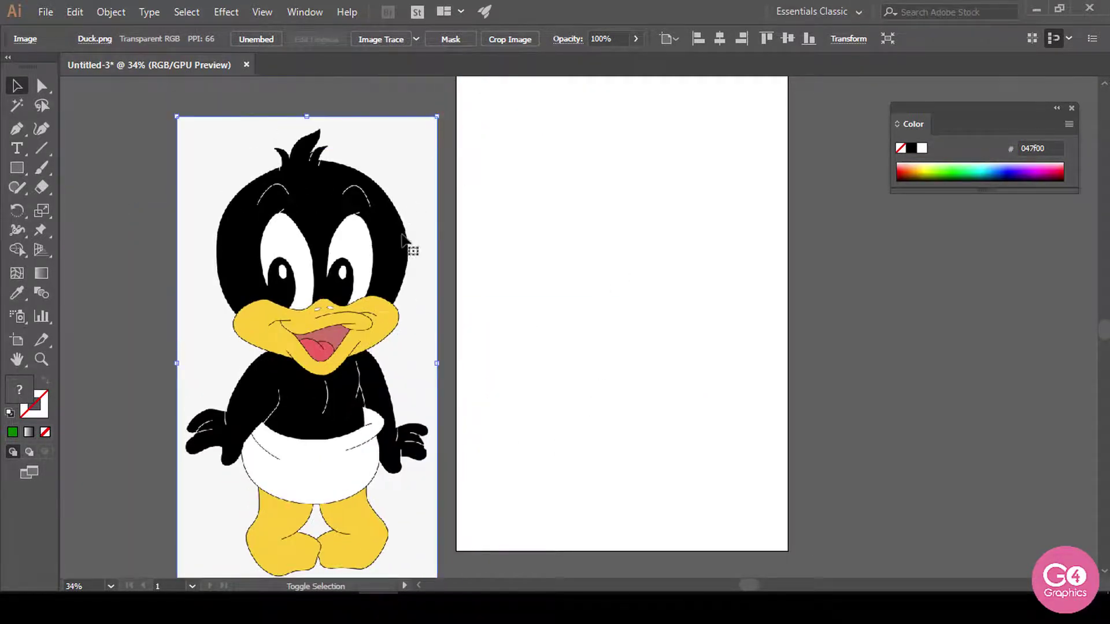
pyautogui.moveTo(400, 240); pyautogui.dragTo(414, 213)
pyautogui.moveTo(455, 573); pyautogui.dragTo(450, 537)
pyautogui.click(578, 501)
pyautogui.press('space')
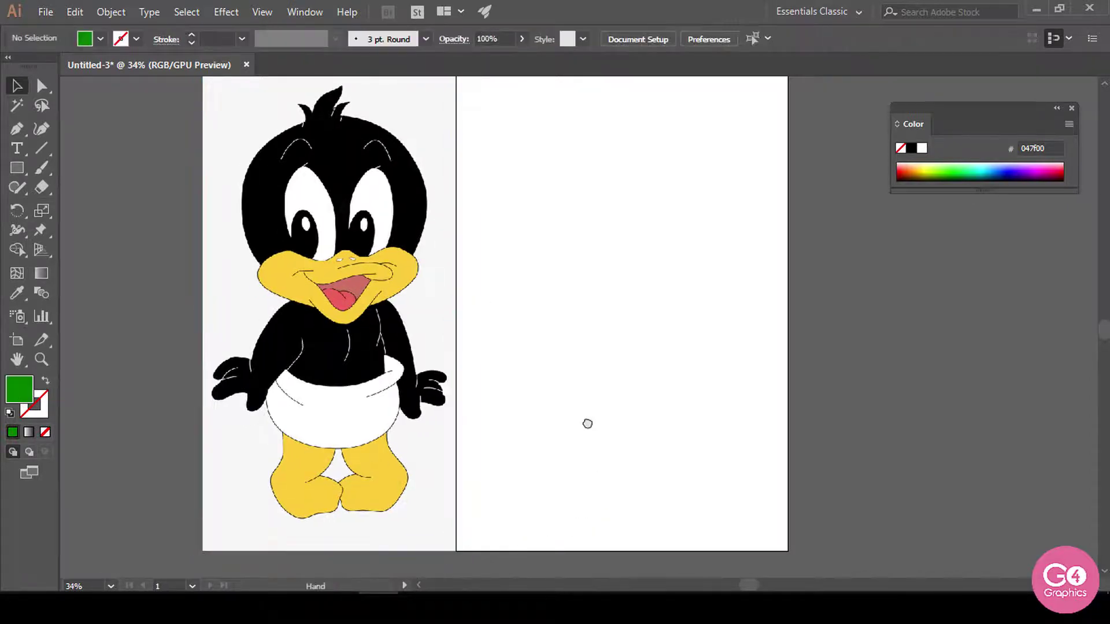
pyautogui.moveTo(577, 396); pyautogui.dragTo(603, 437)
# Step: Move the duck image slightly left to leave a narrow gap beside the artboard, and deselect it
pyautogui.moveTo(454, 398); pyautogui.dragTo(445, 388)
pyautogui.click(588, 421)
pyautogui.press('space')
pyautogui.moveTo(584, 428); pyautogui.dragTo(591, 428)
pyautogui.click(475, 440)
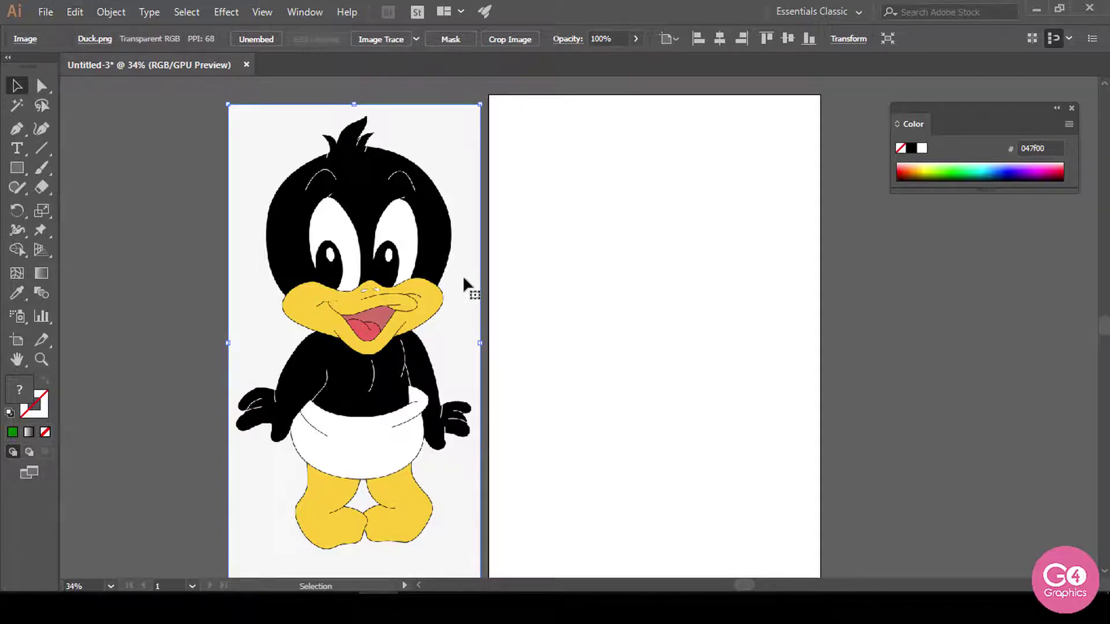
pyautogui.hotkey('ctrl', 'shift', 'a')
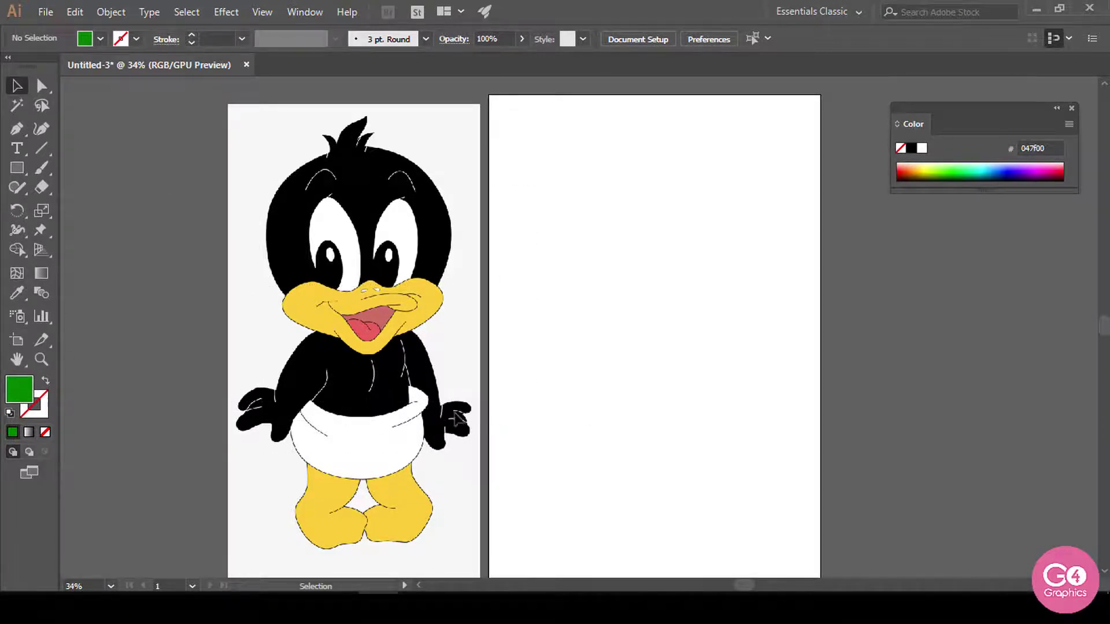
pyautogui.moveTo(458, 408); pyautogui.dragTo(527, 405)
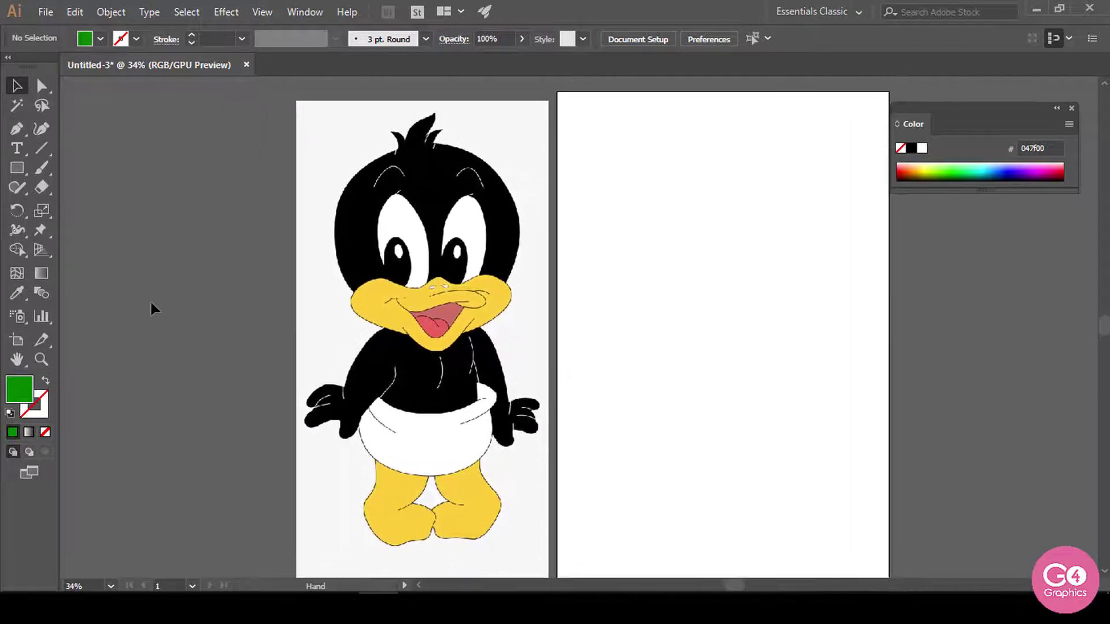
# Step: Draw a closed, rounded green shape with four curved Pen tool anchors on the upper artboard, about 775 px wide and 675 px high
pyautogui.click(23, 133)
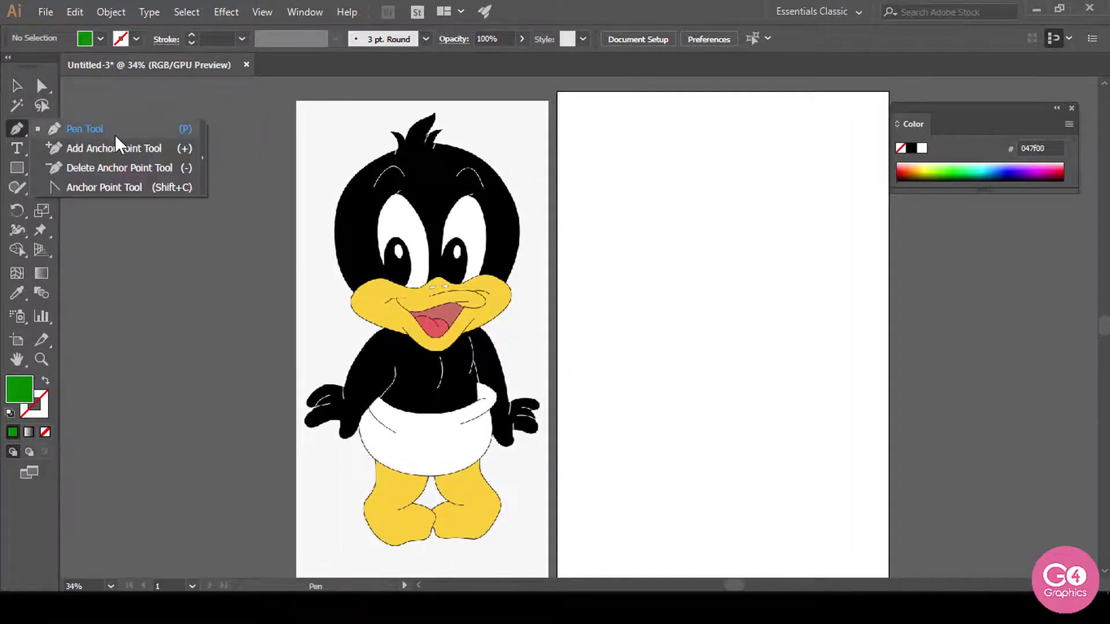
pyautogui.click(114, 134)
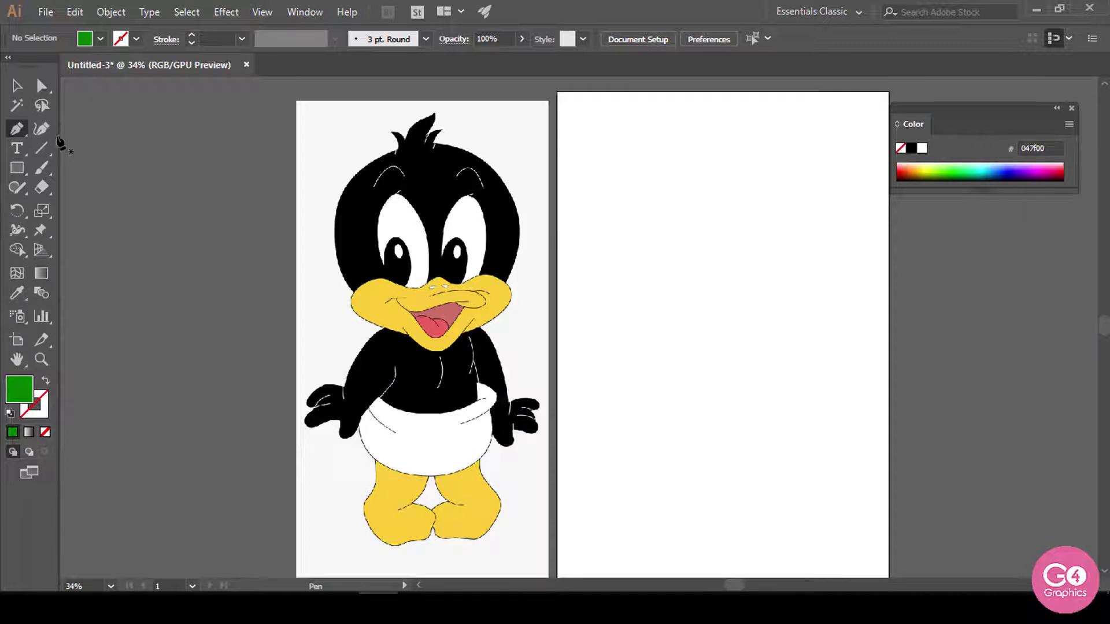
pyautogui.click(17, 167)
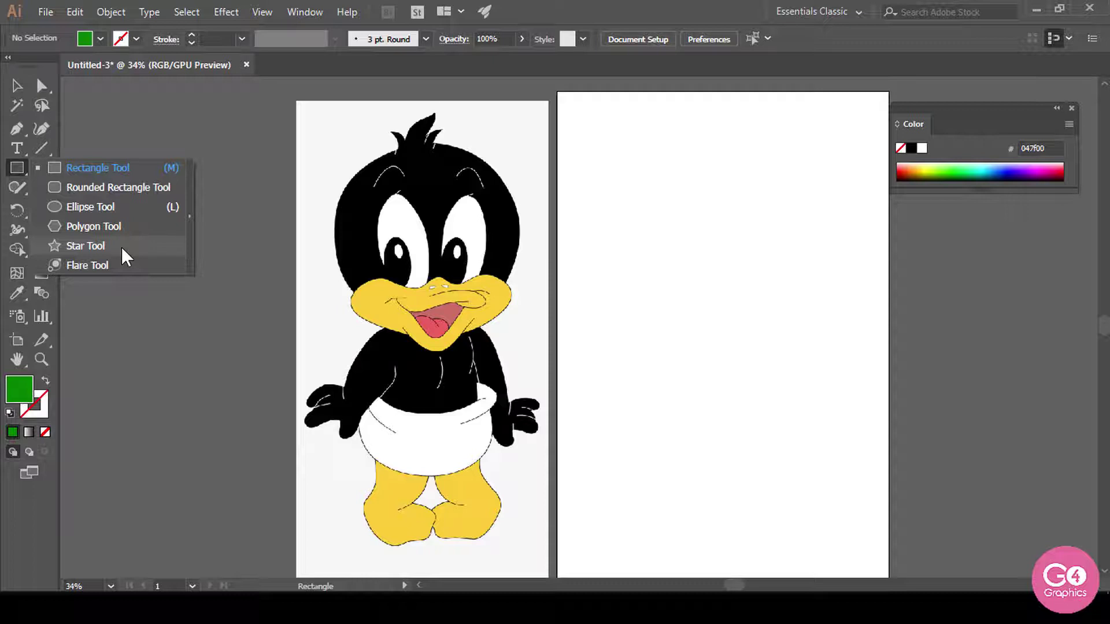
pyautogui.click(10, 126)
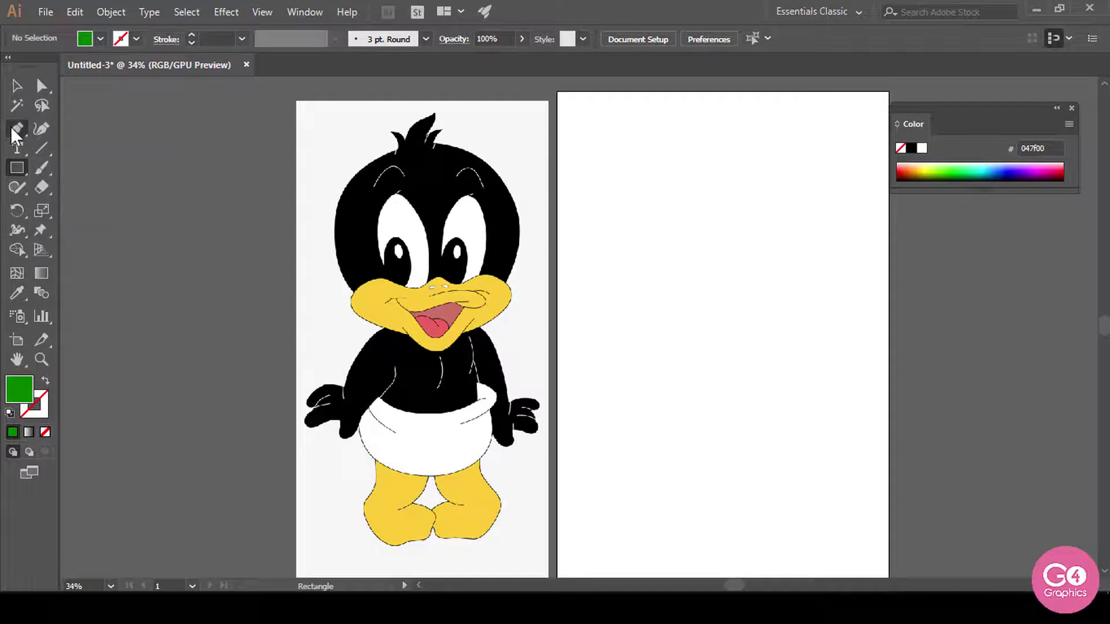
pyautogui.click(87, 128)
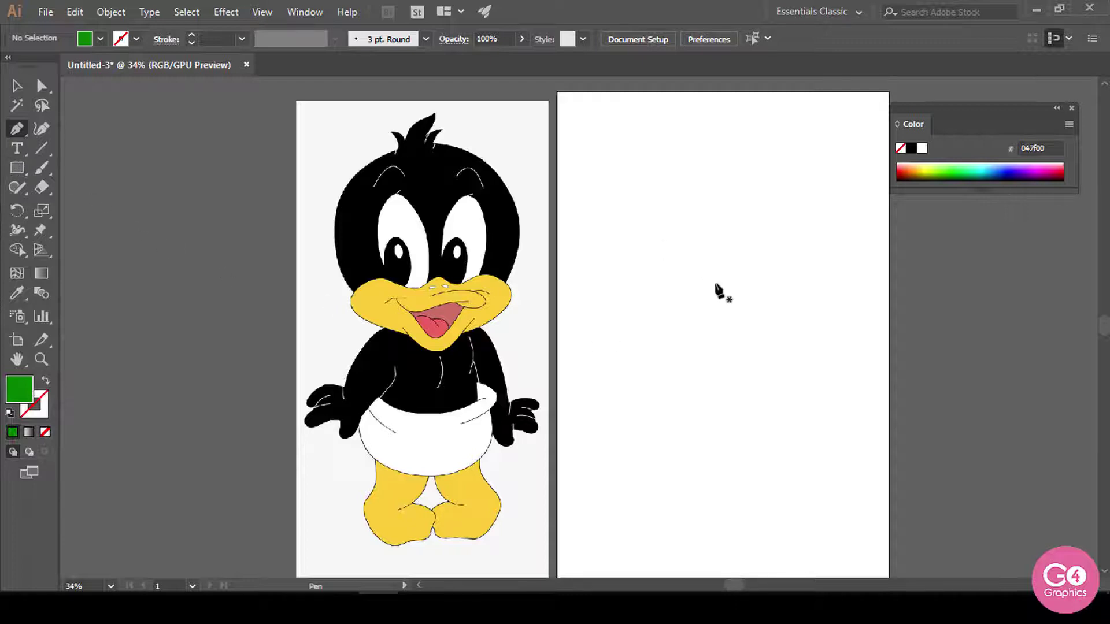
pyautogui.click(623, 321)
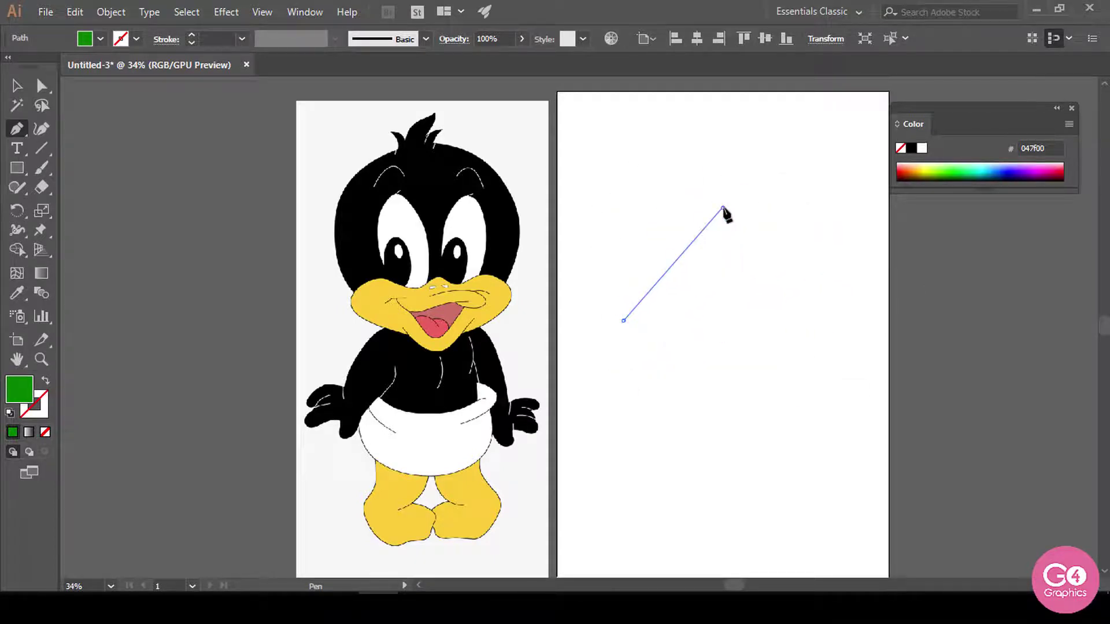
pyautogui.moveTo(722, 207); pyautogui.dragTo(825, 200)
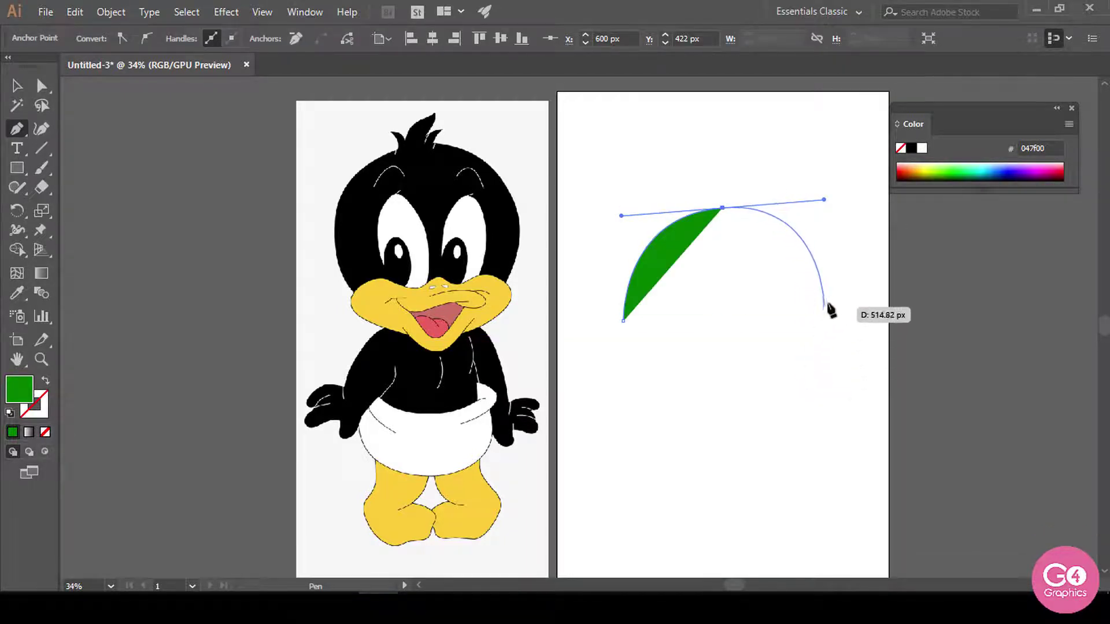
pyautogui.moveTo(837, 290); pyautogui.dragTo(840, 302)
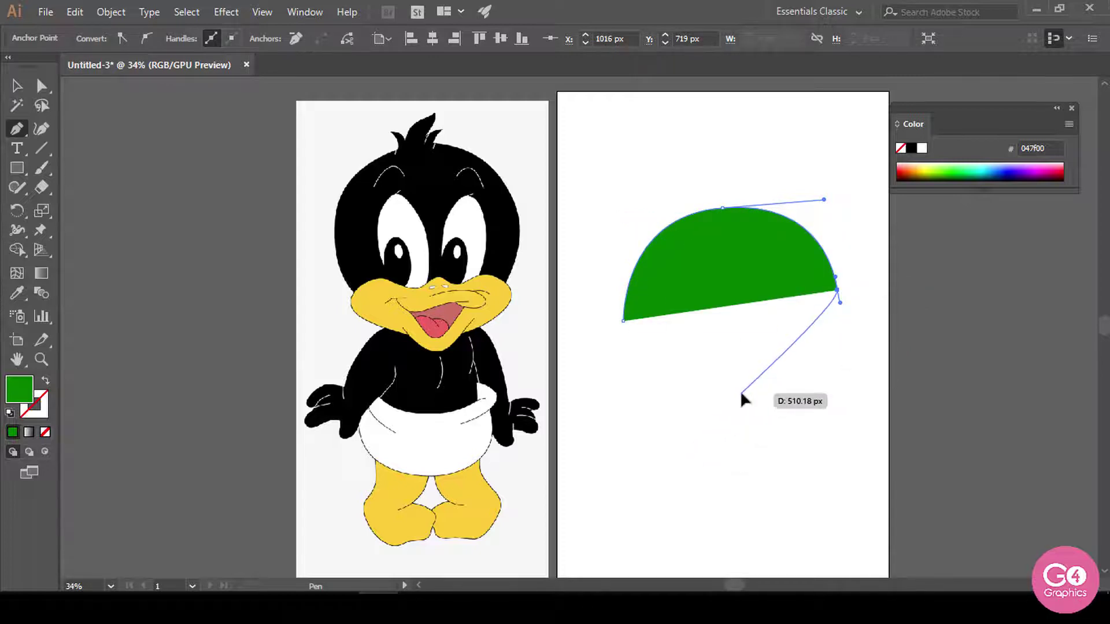
pyautogui.moveTo(742, 395); pyautogui.dragTo(644, 379)
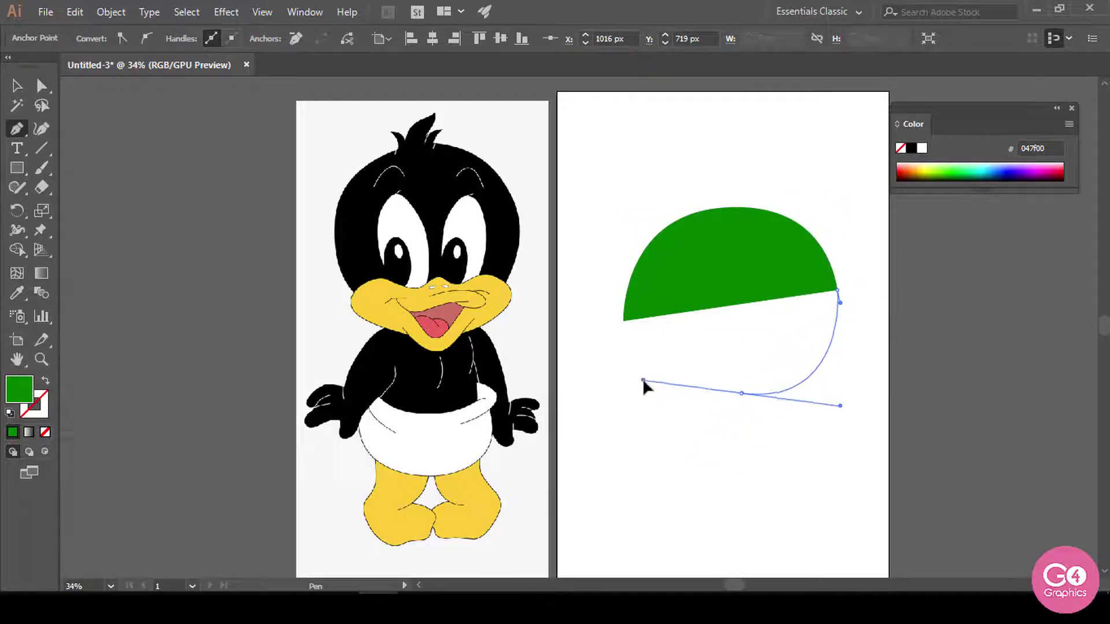
pyautogui.moveTo(624, 322); pyautogui.dragTo(600, 275)
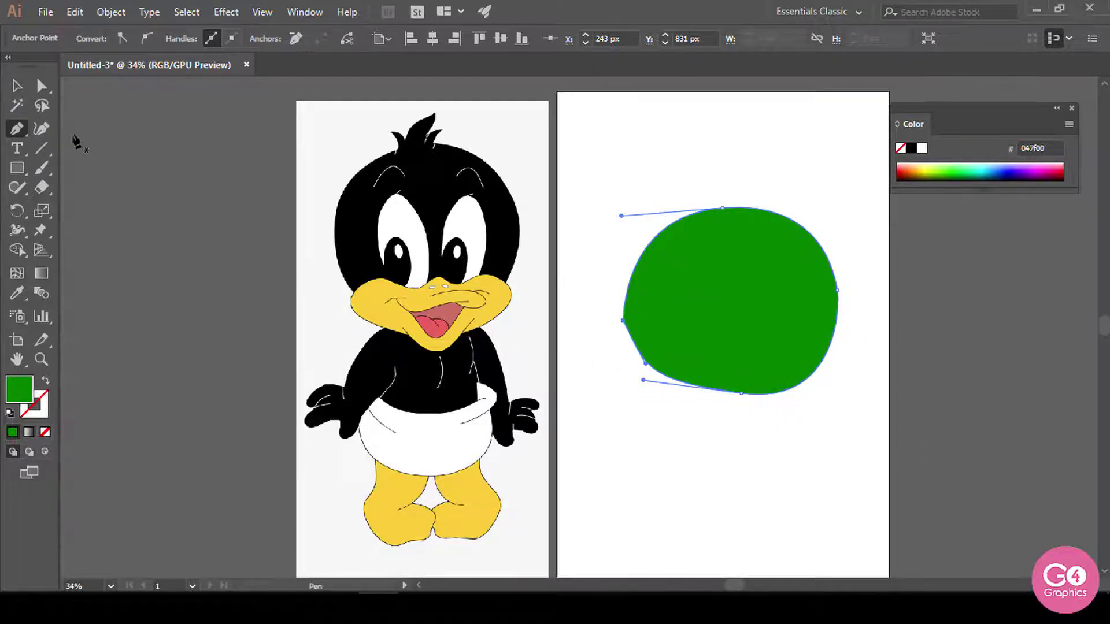
# Step: Reshape the green shape's lower curve by leveling the bottom anchor's handles, moving the anchor down to about Y 1190 px, and lengthening both handles
pyautogui.click(41, 86)
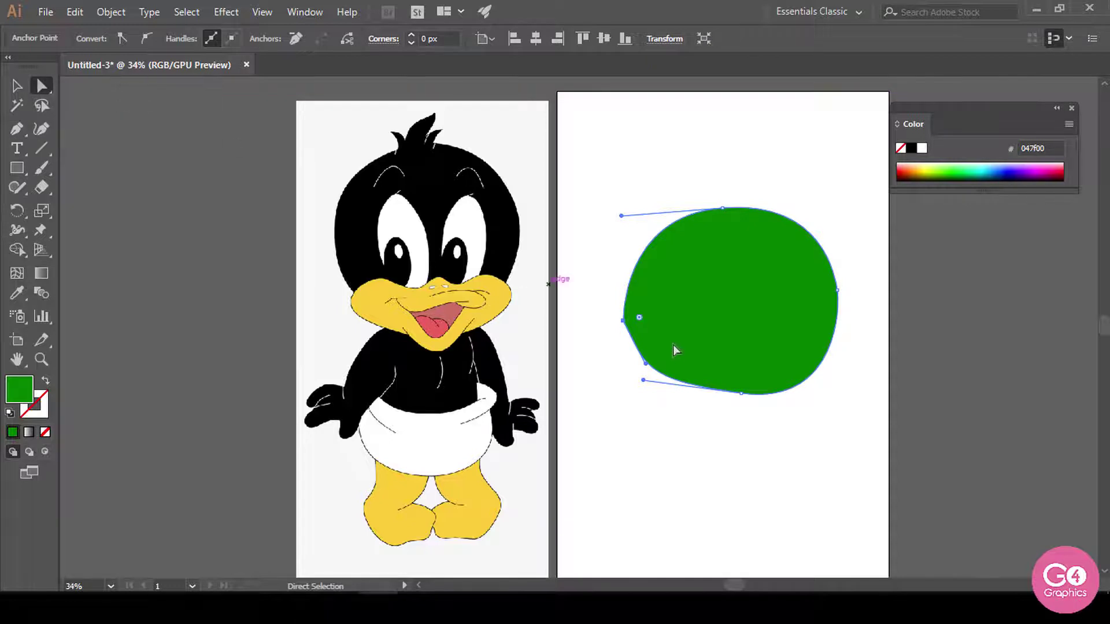
pyautogui.click(742, 396)
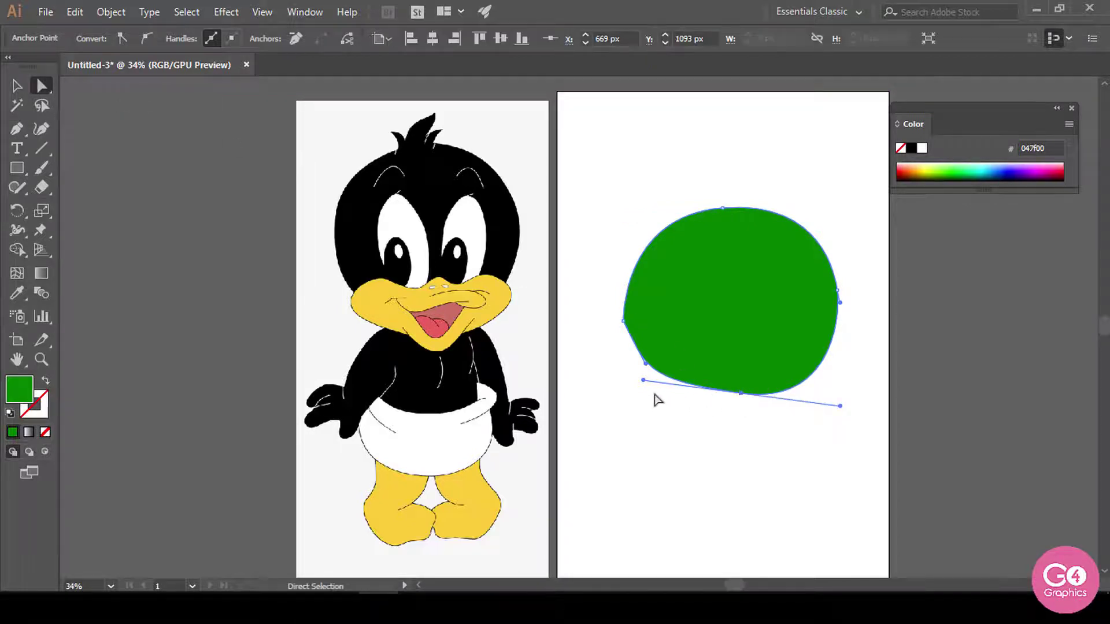
pyautogui.moveTo(642, 382)
pyautogui.mouseDown()
pyautogui.moveTo(652, 410)
pyautogui.moveTo(651, 396)
pyautogui.mouseUp()
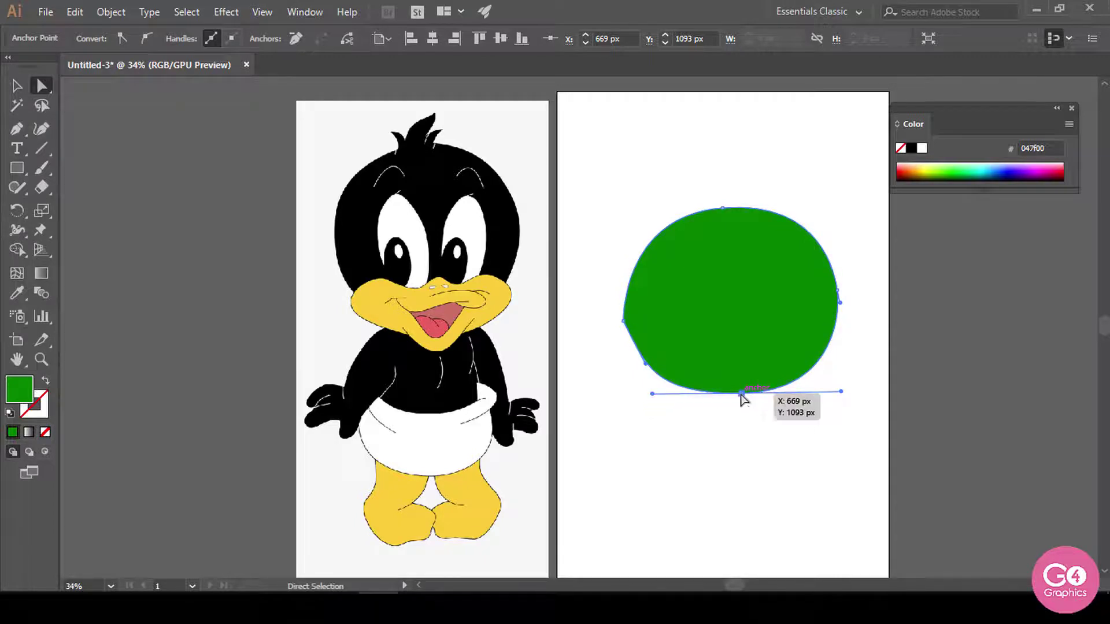
pyautogui.moveTo(742, 395); pyautogui.dragTo(740, 419)
pyautogui.moveTo(839, 417); pyautogui.dragTo(845, 421)
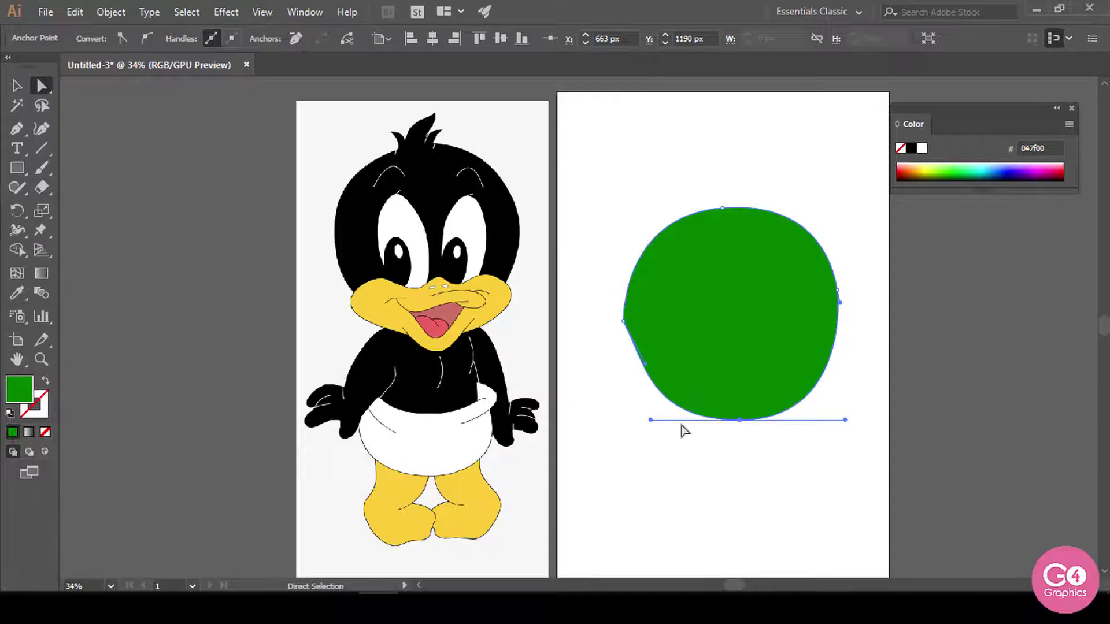
pyautogui.moveTo(655, 420); pyautogui.dragTo(623, 419)
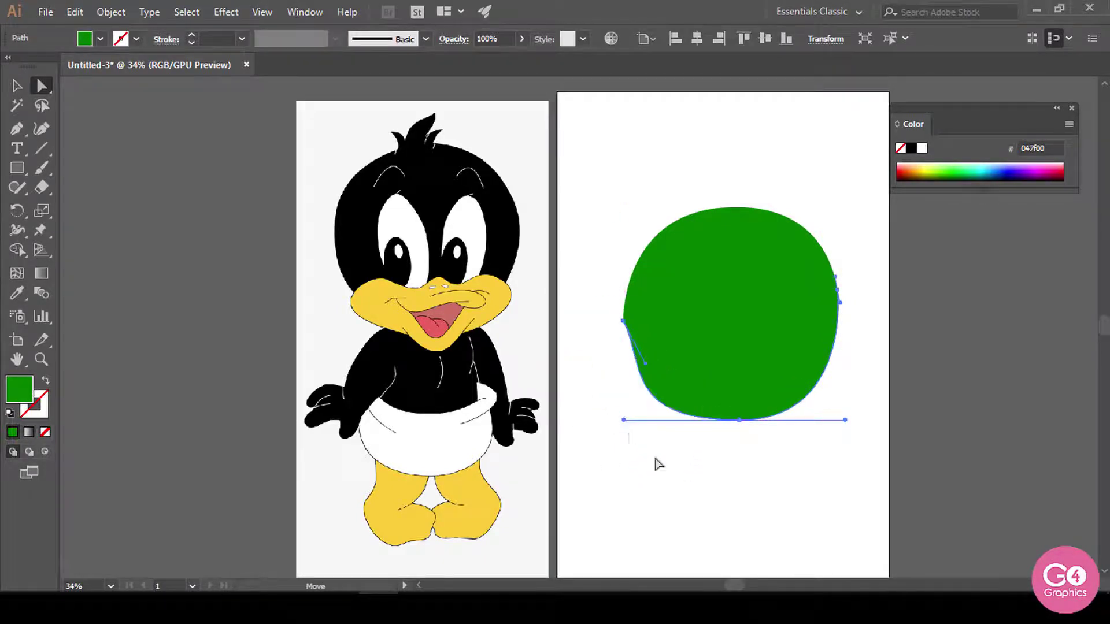
# Step: Delete the entire green shape from the artboard
pyautogui.press('v')
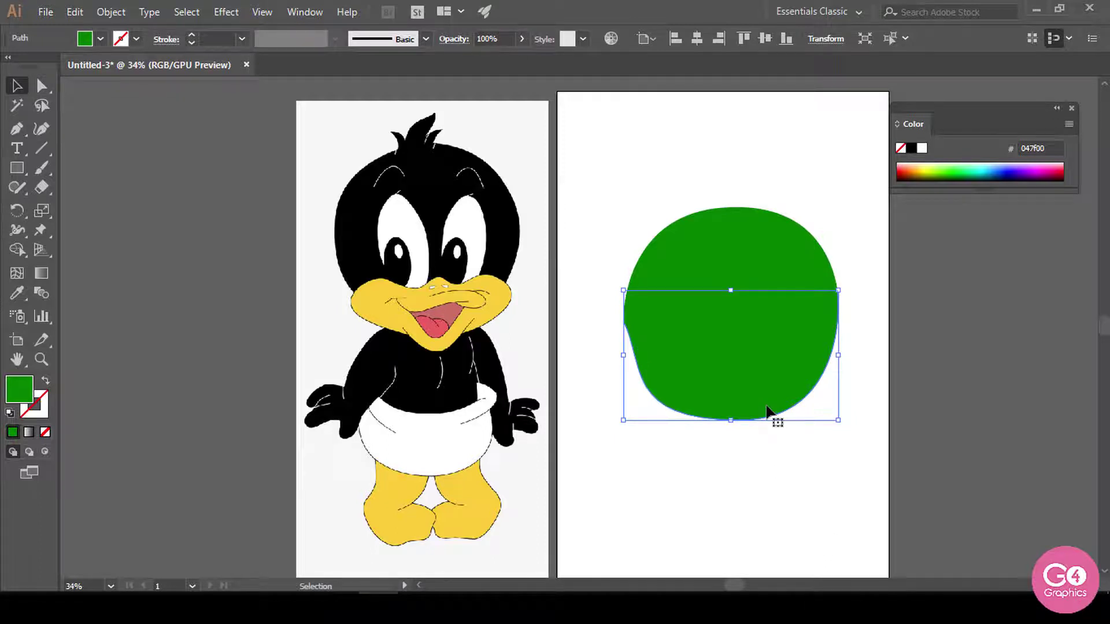
pyautogui.press('Delete')
pyautogui.click(757, 340)
pyautogui.press('Delete')
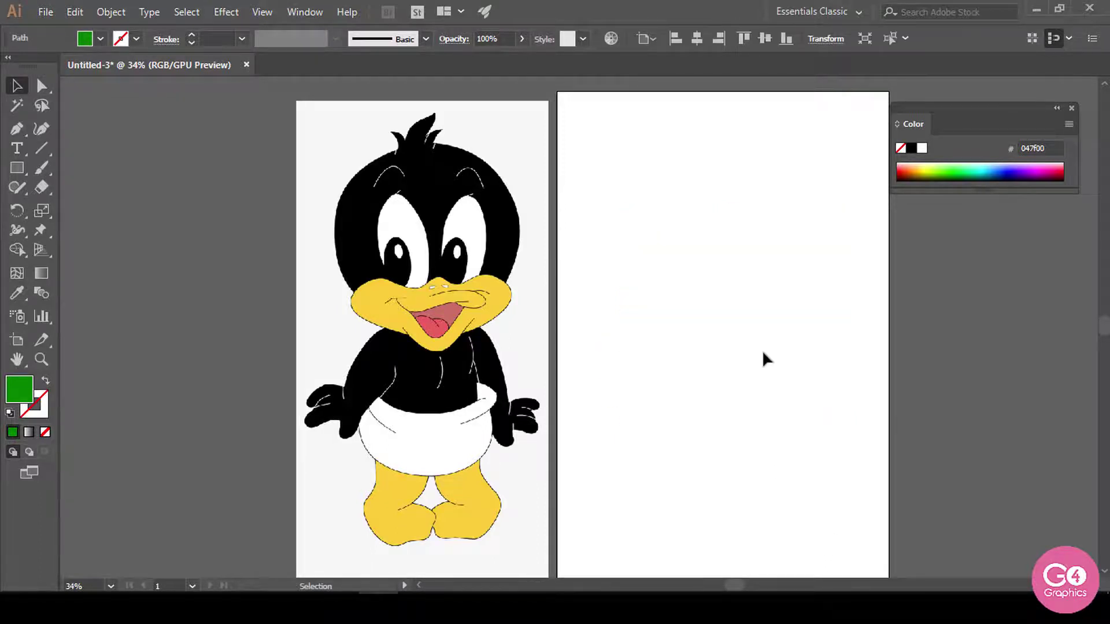
# Step: Look over the duck image from its head to its feet at closer zoom
pyautogui.press('space')
pyautogui.moveTo(592, 368); pyautogui.dragTo(737, 404)
pyautogui.hotkey('ctrl', '=')
pyautogui.hotkey('ctrl', '=')
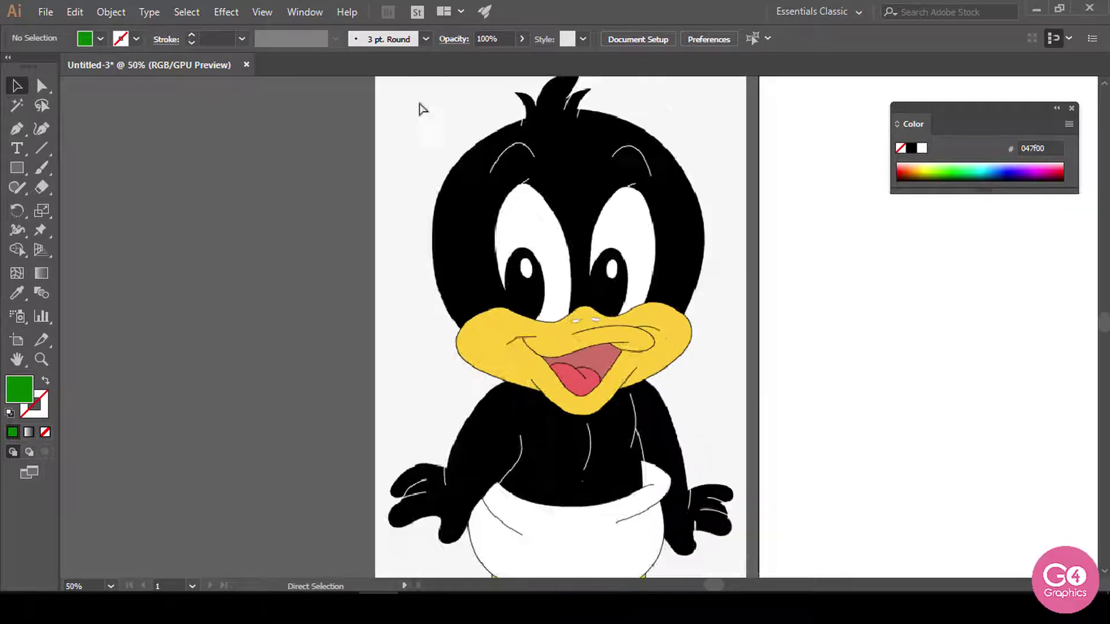
pyautogui.press('space')
pyautogui.moveTo(713, 314); pyautogui.dragTo(617, 349)
pyautogui.hotkey('ctrl', '-')
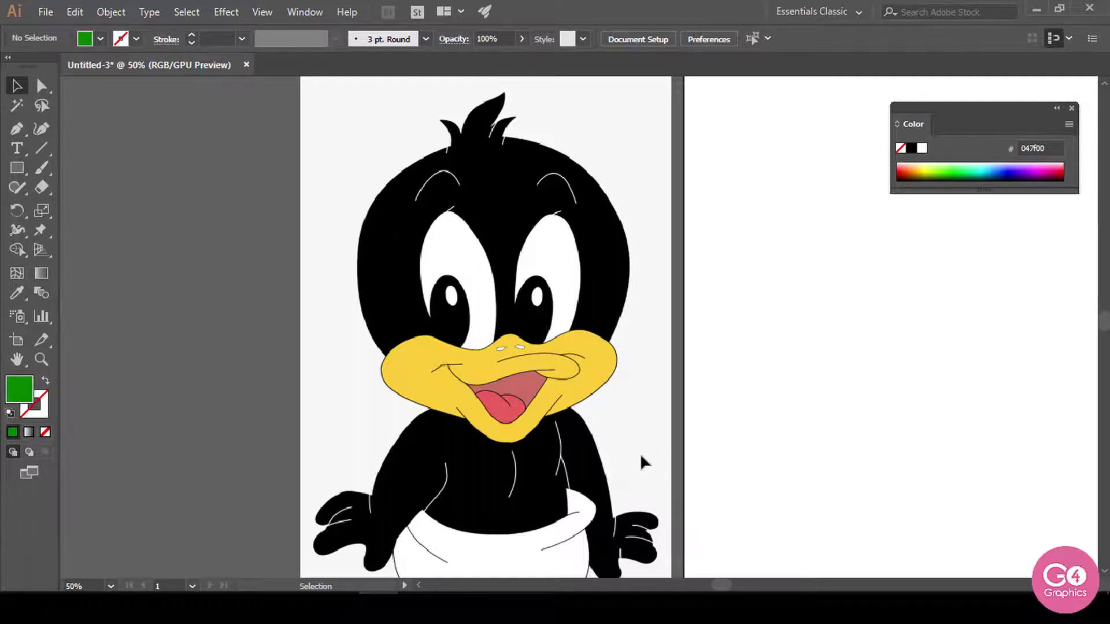
pyautogui.press('space')
pyautogui.moveTo(642, 460); pyautogui.dragTo(587, 300)
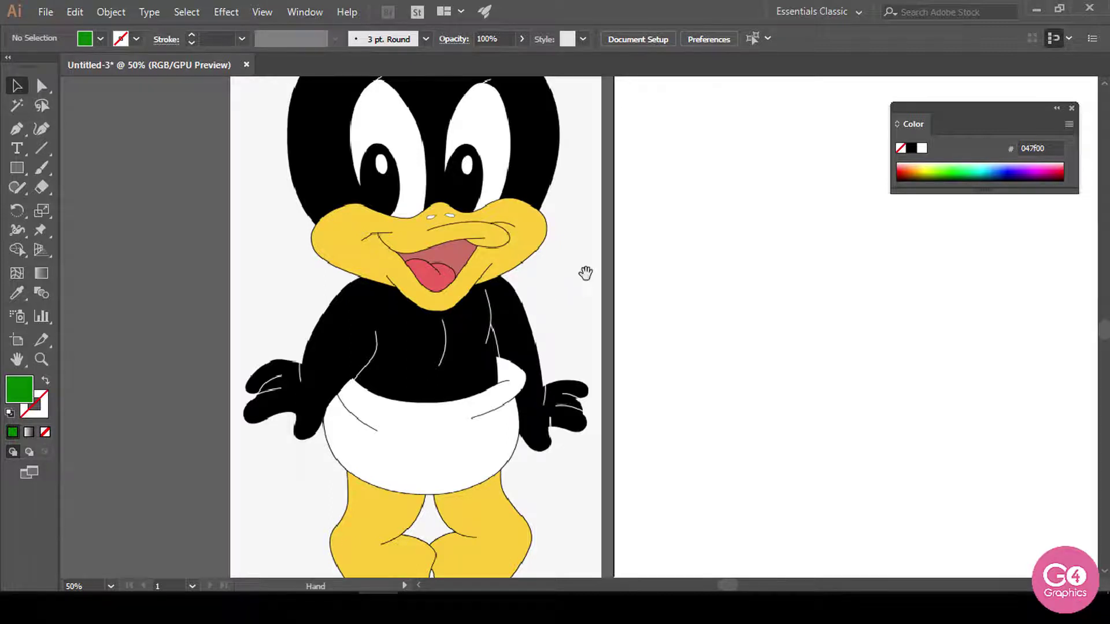
pyautogui.moveTo(586, 273); pyautogui.dragTo(599, 403)
pyautogui.hotkey('ctrl', '+')
pyautogui.moveTo(559, 241); pyautogui.dragTo(634, 324)
# Step: Prepare the Pen tool with no fill and a bright green stroke, color 1eff06
pyautogui.moveTo(24, 126); pyautogui.dragTo(78, 126)
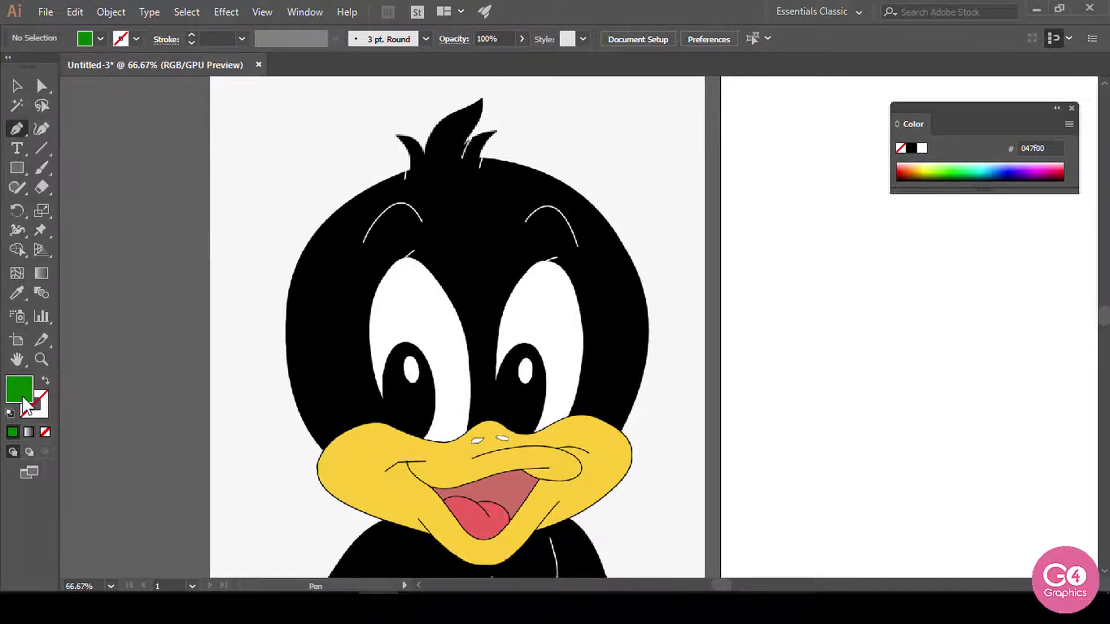
pyautogui.click(45, 431)
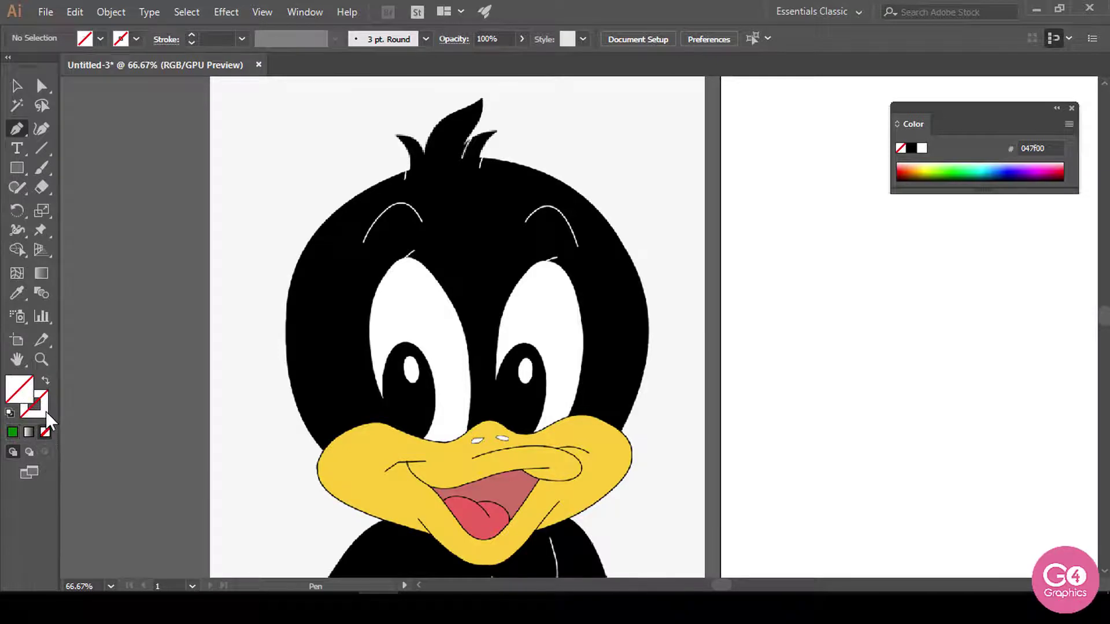
pyautogui.doubleClick(47, 411)
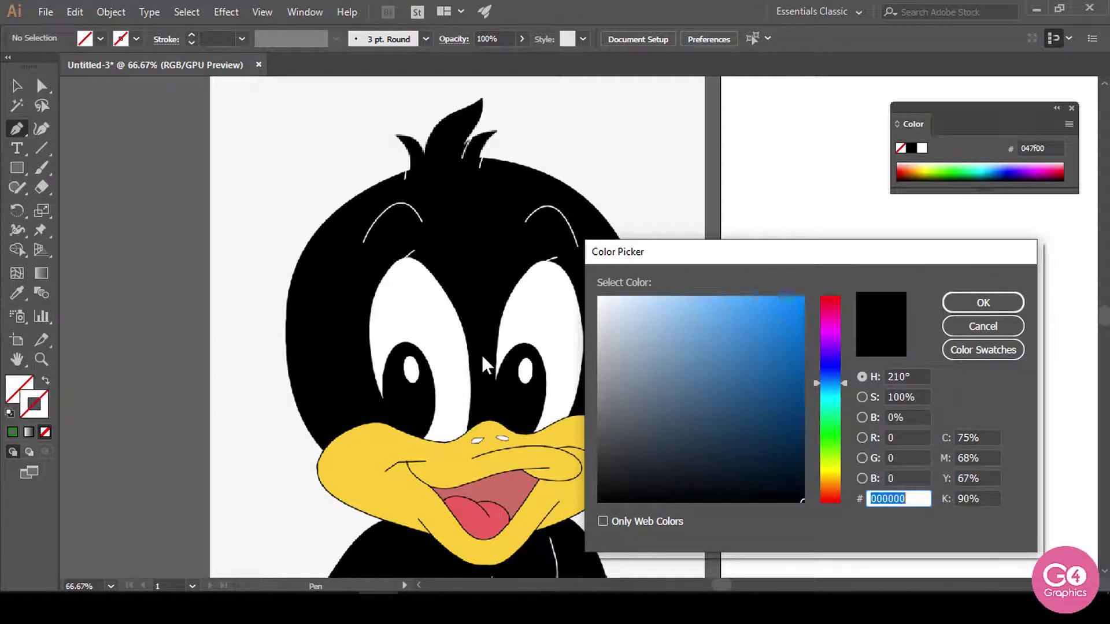
pyautogui.moveTo(845, 401); pyautogui.dragTo(837, 439)
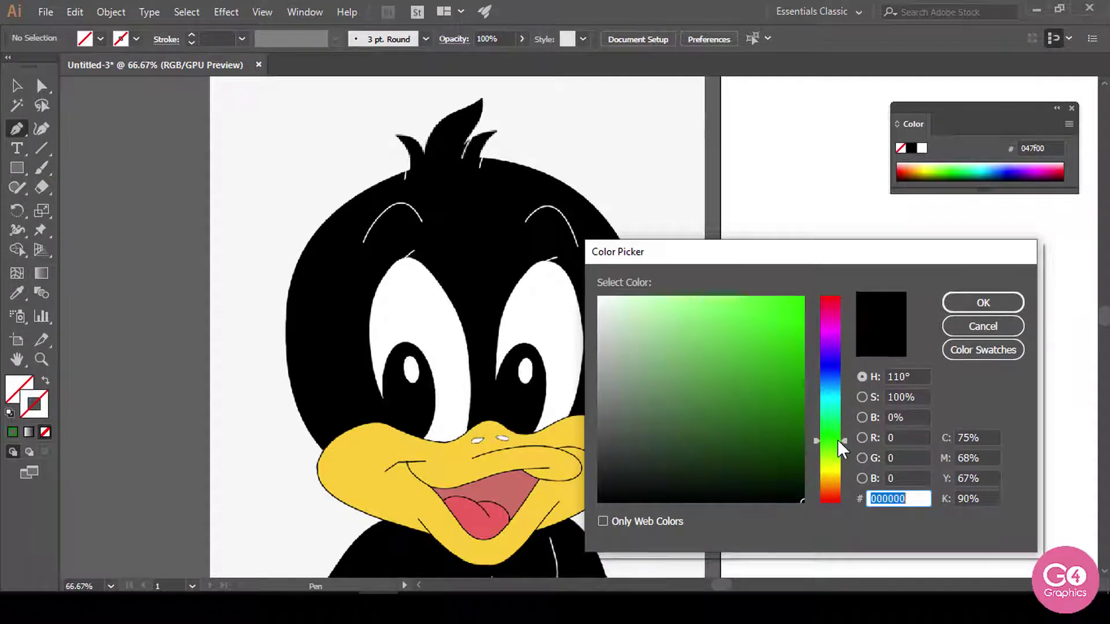
pyautogui.click(767, 336)
pyautogui.moveTo(775, 319); pyautogui.dragTo(801, 295)
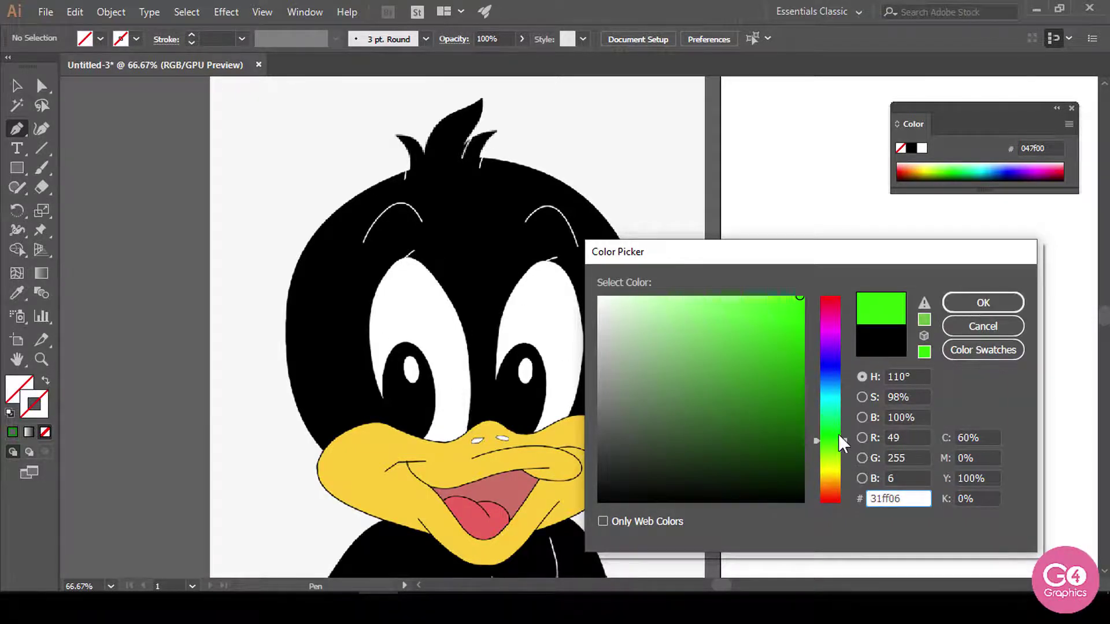
pyautogui.moveTo(840, 437)
pyautogui.mouseDown()
pyautogui.moveTo(835, 413)
pyautogui.moveTo(833, 438)
pyautogui.mouseUp()
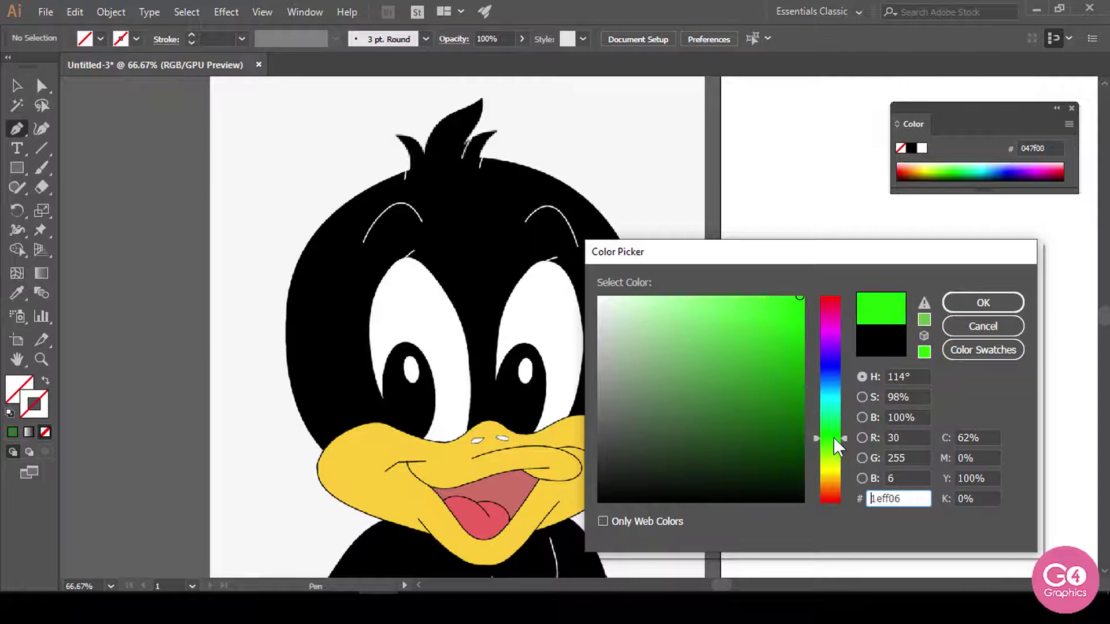
pyautogui.click(968, 307)
# Step: Start the duck's head outline at the beak's left corner, curve it up the head's left side, and shorten the new anchor's outgoing handle
pyautogui.scroll(3, 514, 246)
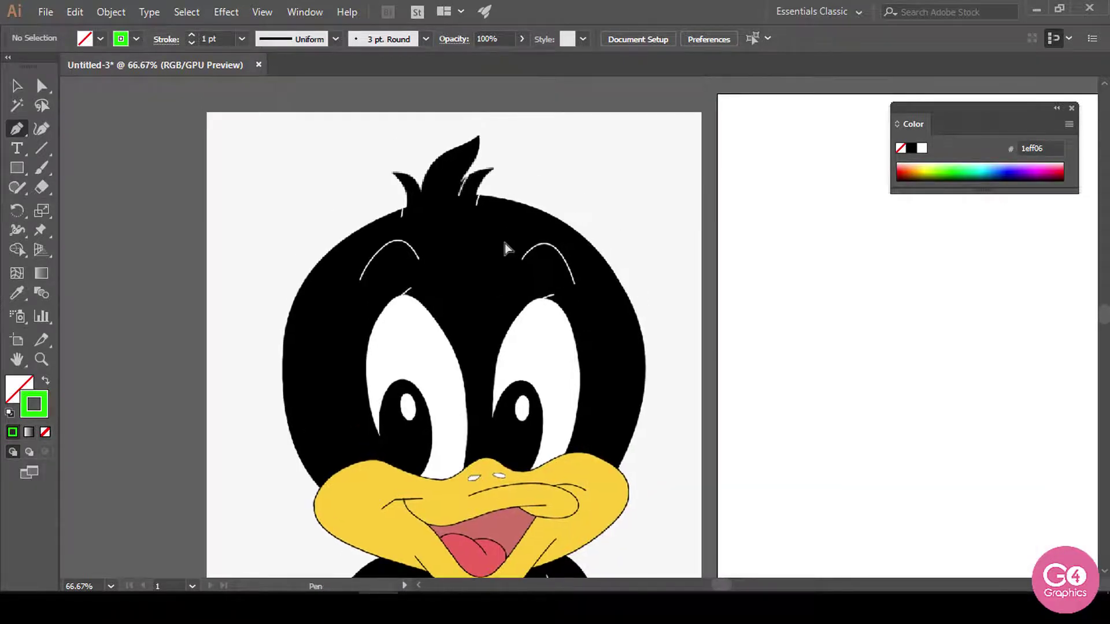
pyautogui.hotkey('ctrl', '+')
pyautogui.moveTo(374, 169); pyautogui.dragTo(638, 120)
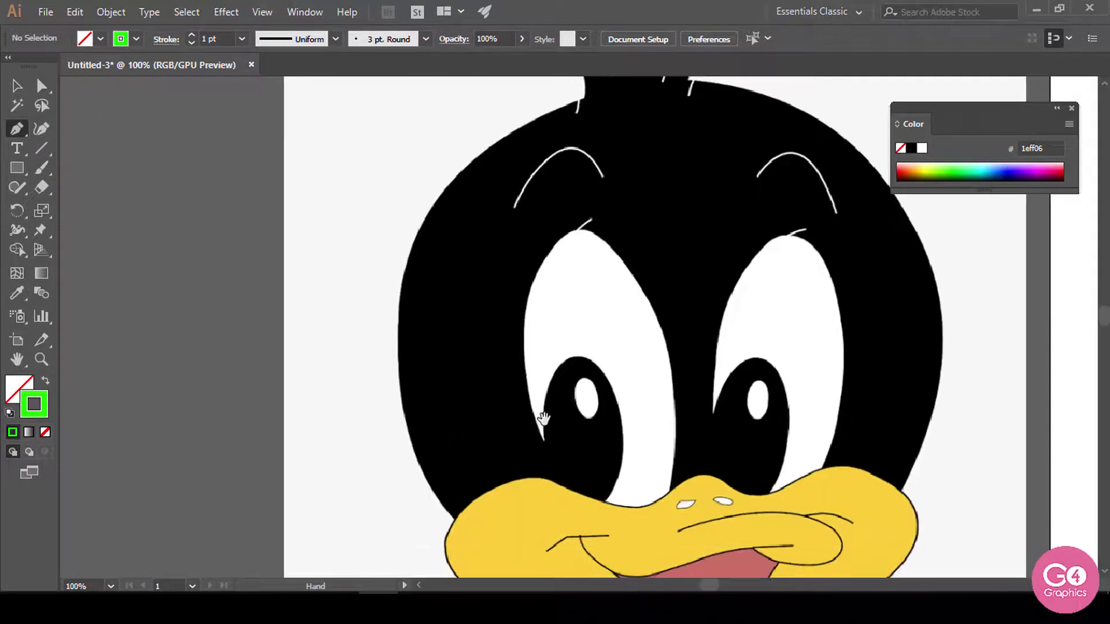
pyautogui.scroll(-3, 544, 417)
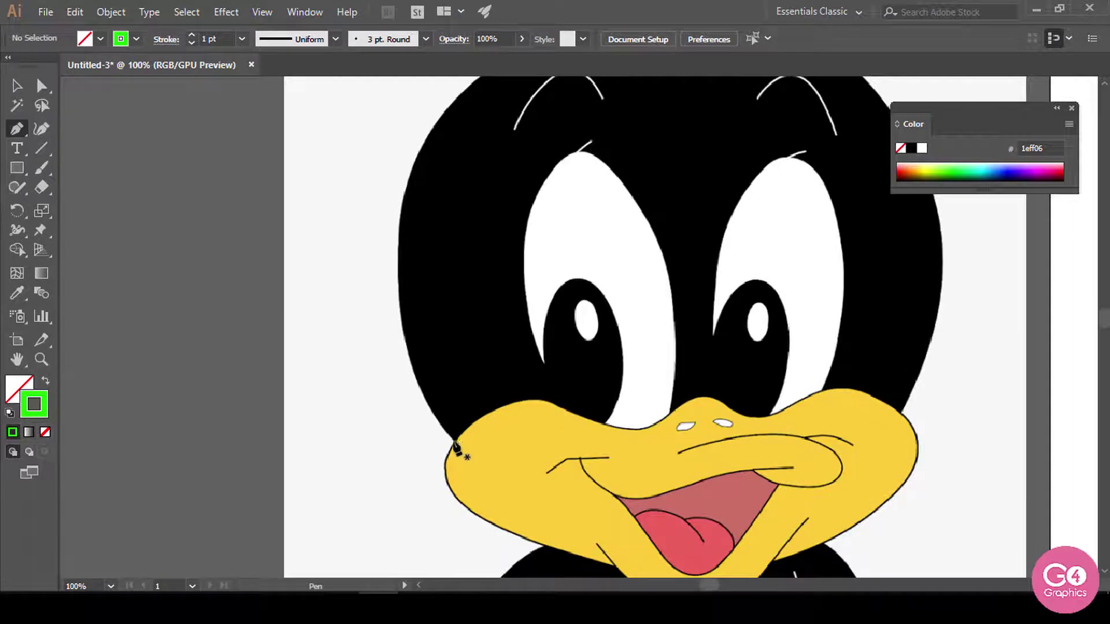
pyautogui.click(457, 448)
pyautogui.moveTo(449, 267); pyautogui.dragTo(403, 347)
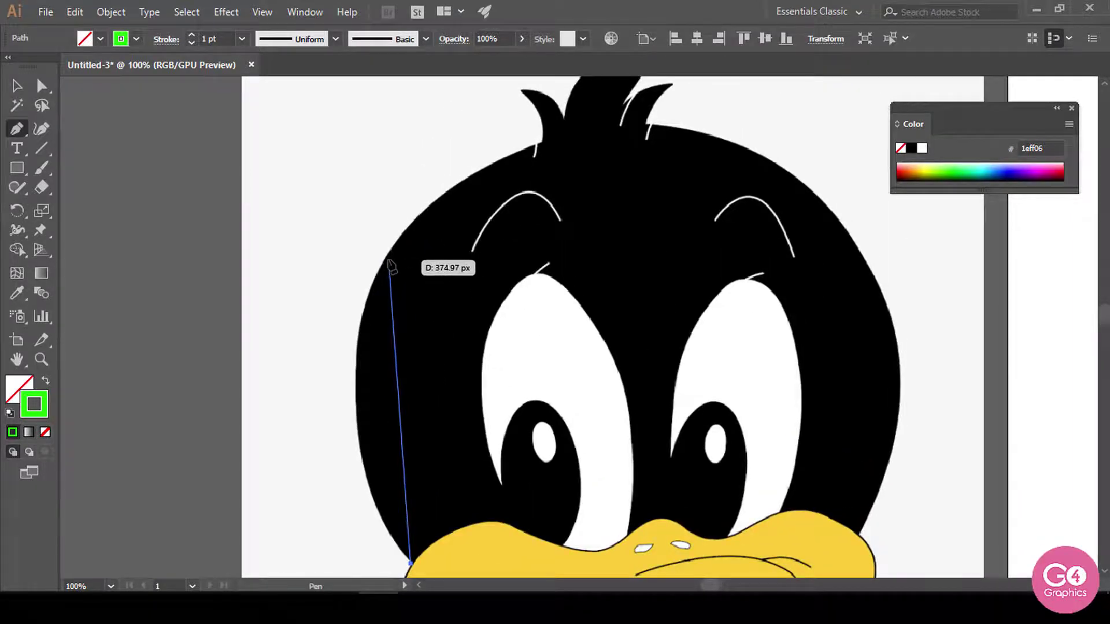
pyautogui.moveTo(387, 258); pyautogui.dragTo(375, 223)
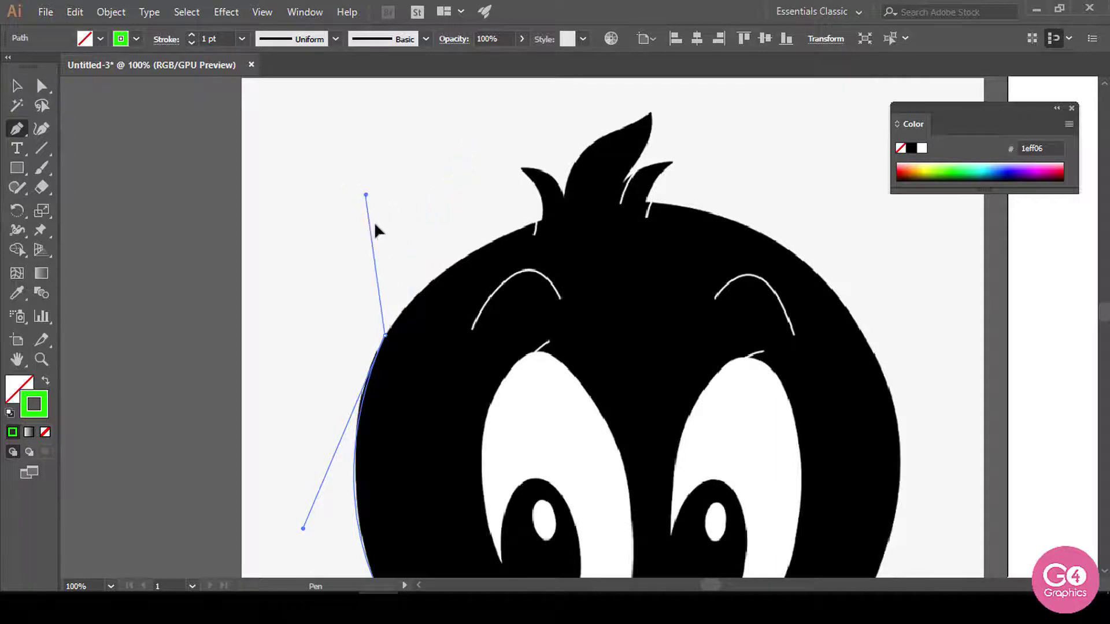
pyautogui.moveTo(387, 331)
pyautogui.mouseDown()
pyautogui.moveTo(433, 265)
pyautogui.moveTo(528, 235)
pyautogui.moveTo(390, 318)
pyautogui.mouseUp()
# Step: Try to extend the head outline with a curved segment to the base of the hair tuft
pyautogui.press('space')
pyautogui.moveTo(485, 328)
pyautogui.mouseDown()
pyautogui.moveTo(451, 230)
pyautogui.moveTo(426, 229)
pyautogui.moveTo(423, 248)
pyautogui.mouseUp()
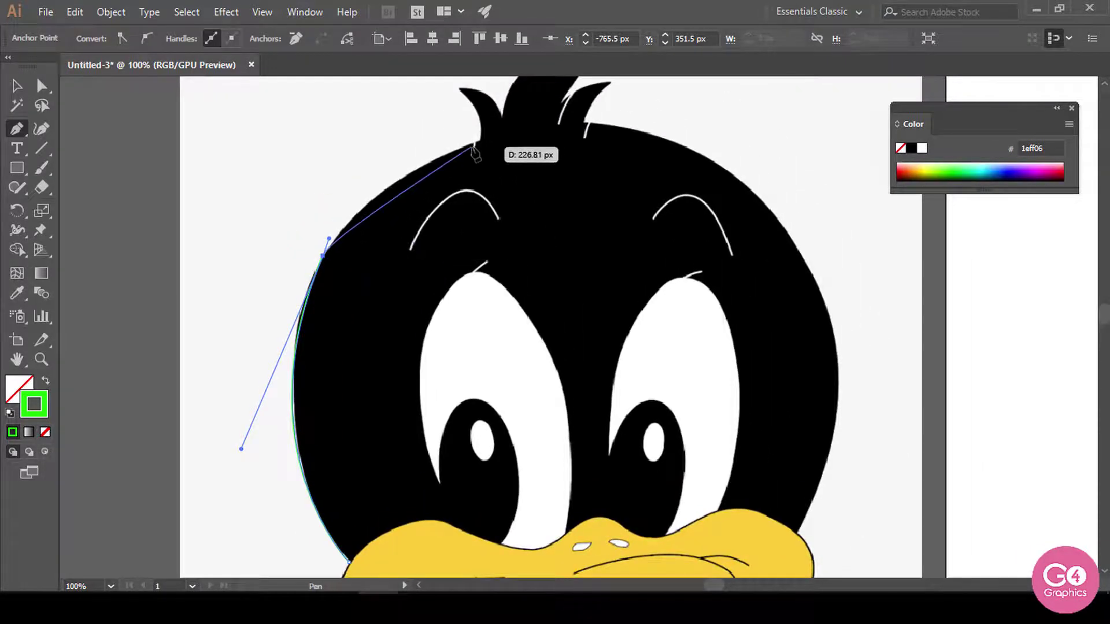
pyautogui.moveTo(472, 142); pyautogui.dragTo(534, 127)
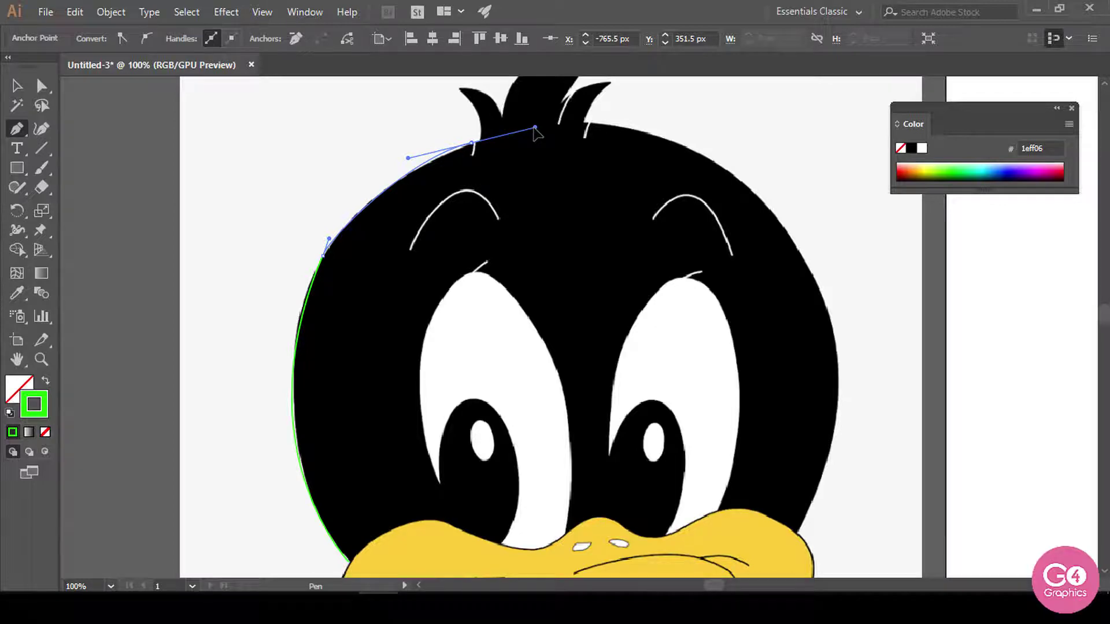
pyautogui.moveTo(534, 128); pyautogui.dragTo(535, 128)
pyautogui.hotkey('ctrl', 'z')
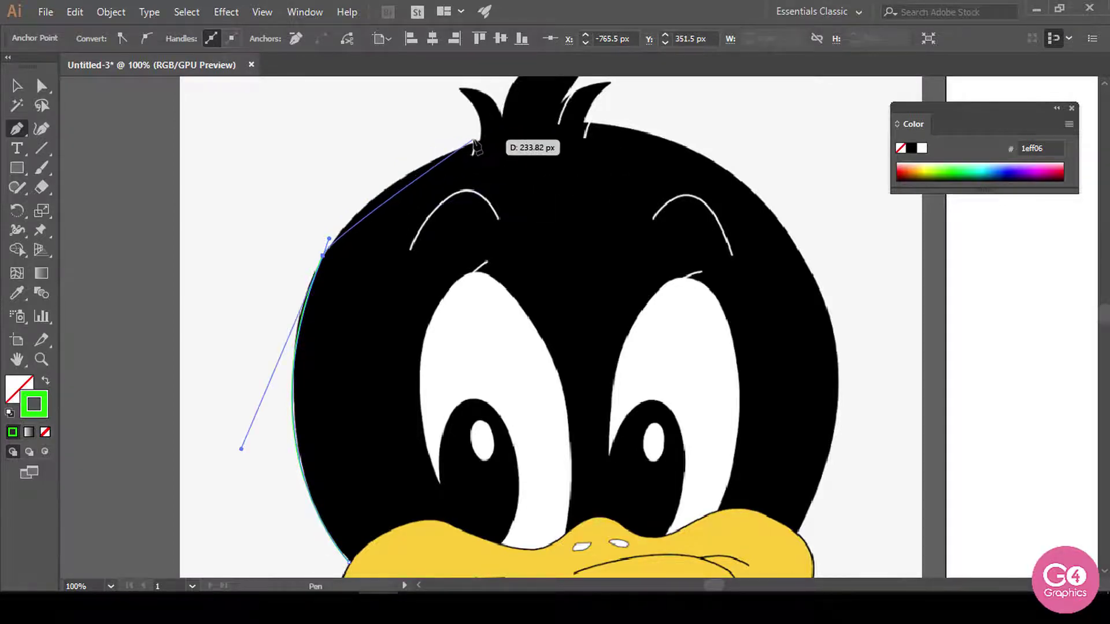
# Step: Try to trace the upper-left head curve to the tuft and down the small white line, and undo the new anchors
pyautogui.press('space')
pyautogui.moveTo(530, 190); pyautogui.dragTo(545, 215)
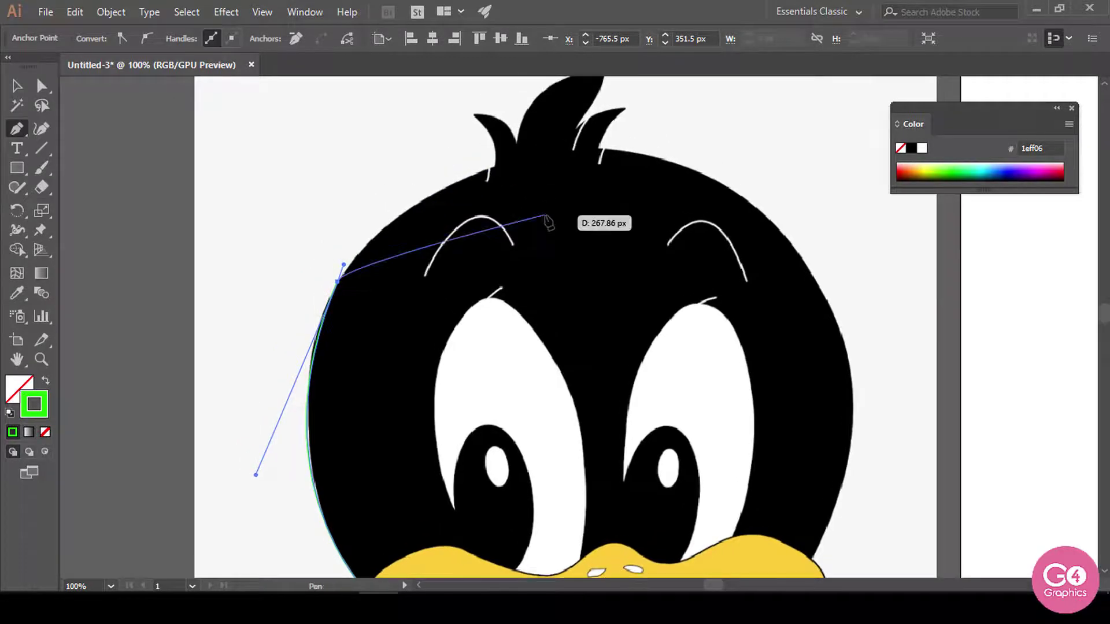
pyautogui.hotkey('ctrl', '+')
pyautogui.press('space')
pyautogui.moveTo(710, 304); pyautogui.dragTo(489, 350)
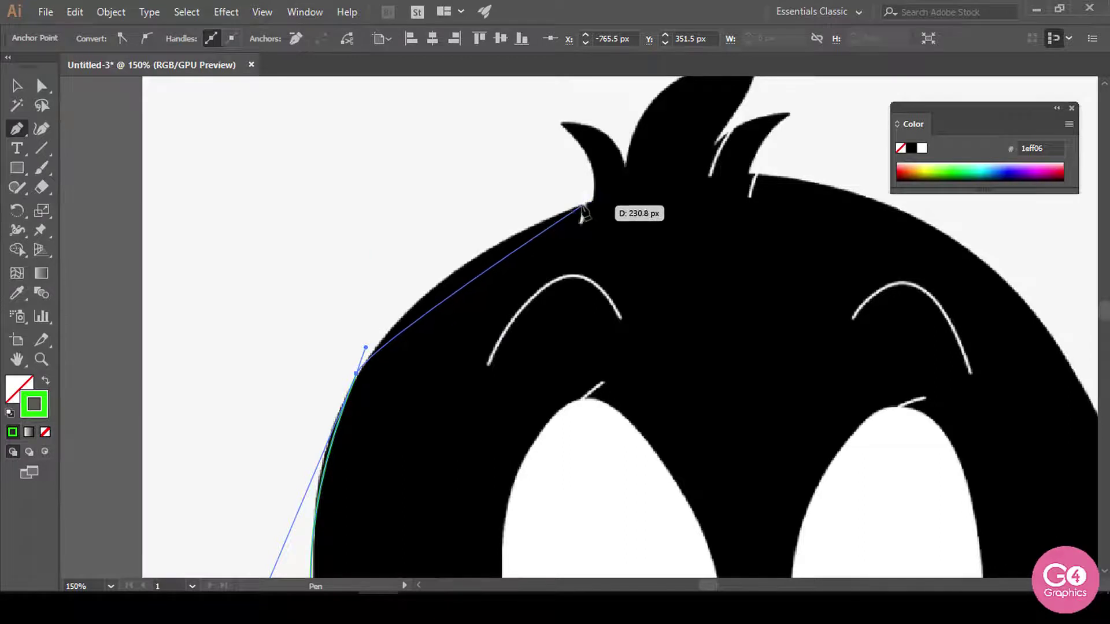
pyautogui.moveTo(581, 204); pyautogui.dragTo(587, 231)
pyautogui.hotkey('ctrl', '+')
pyautogui.hotkey('ctrl', '+')
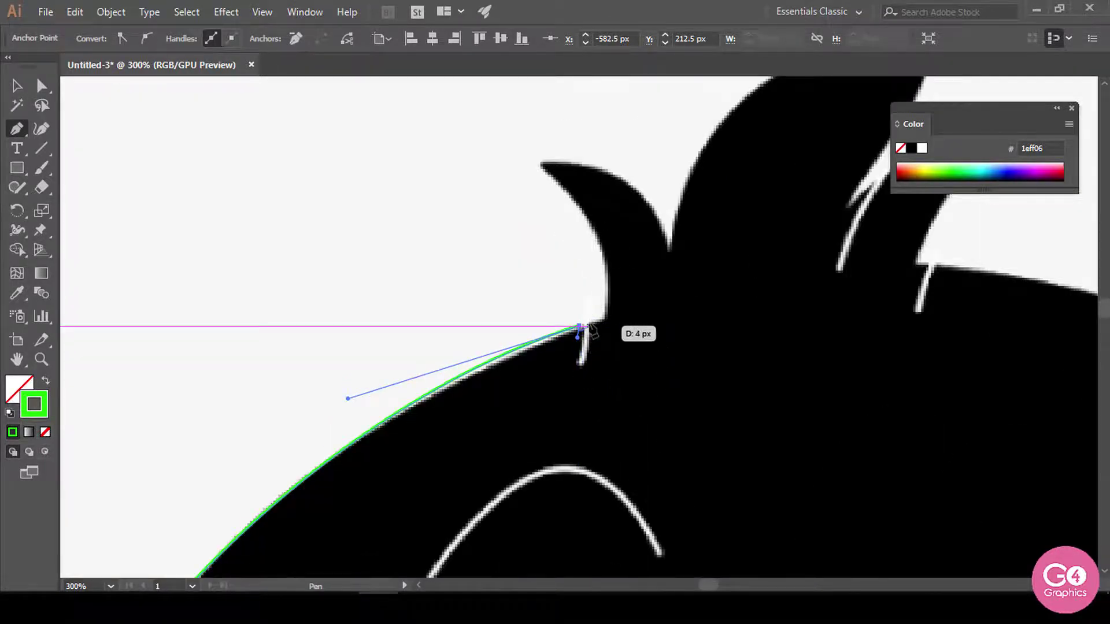
pyautogui.click(579, 366)
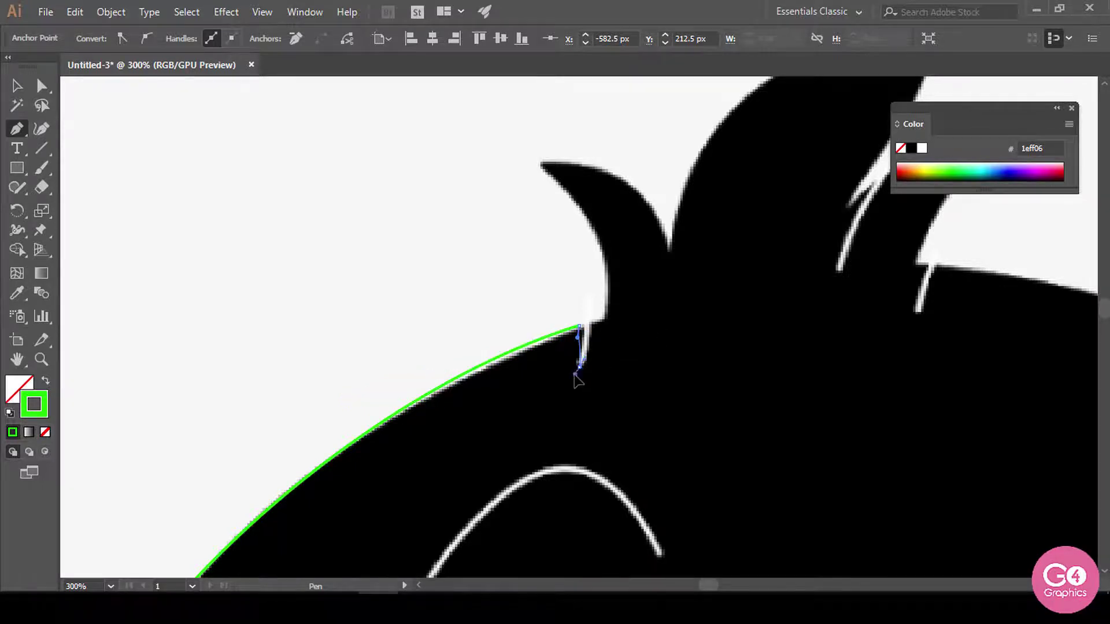
pyautogui.click(572, 395)
pyautogui.hotkey('ctrl', 'z')
pyautogui.hotkey('ctrl', 'z')
pyautogui.hotkey('ctrl', 'z')
pyautogui.hotkey('ctrl', 'z')
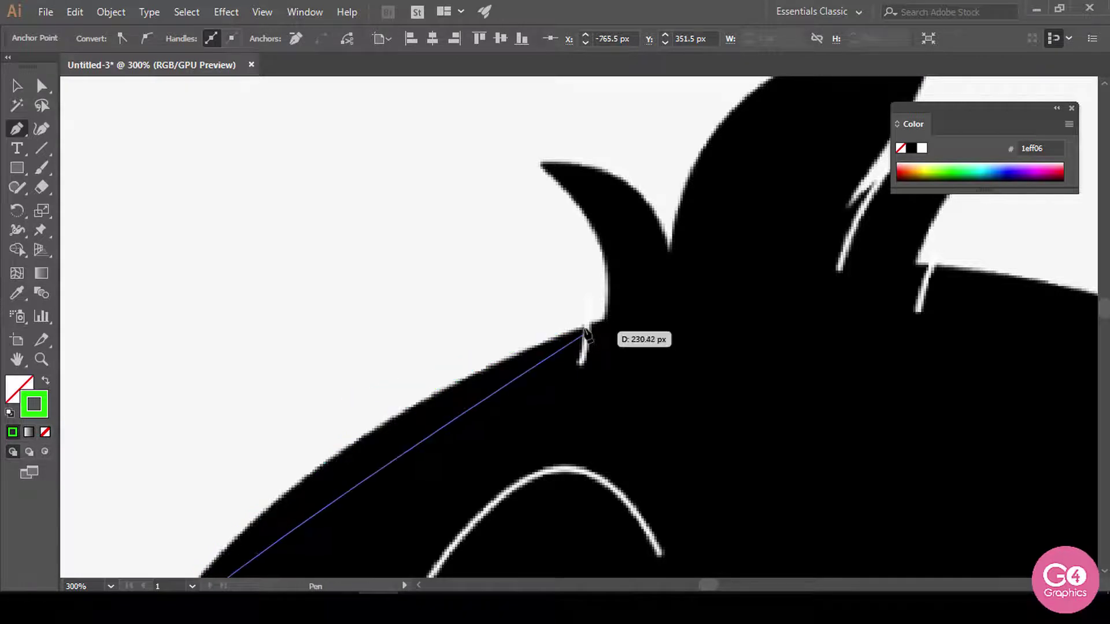
# Step: Continue the outline along the upper-left head curve and around the small white line to the base of the left hair lock
pyautogui.moveTo(583, 329)
pyautogui.mouseDown()
pyautogui.moveTo(758, 307)
pyautogui.moveTo(768, 275)
pyautogui.moveTo(813, 261)
pyautogui.moveTo(604, 341)
pyautogui.moveTo(583, 332)
pyautogui.moveTo(602, 316)
pyautogui.mouseUp()
pyautogui.click(581, 366)
pyautogui.moveTo(599, 279); pyautogui.dragTo(529, 345)
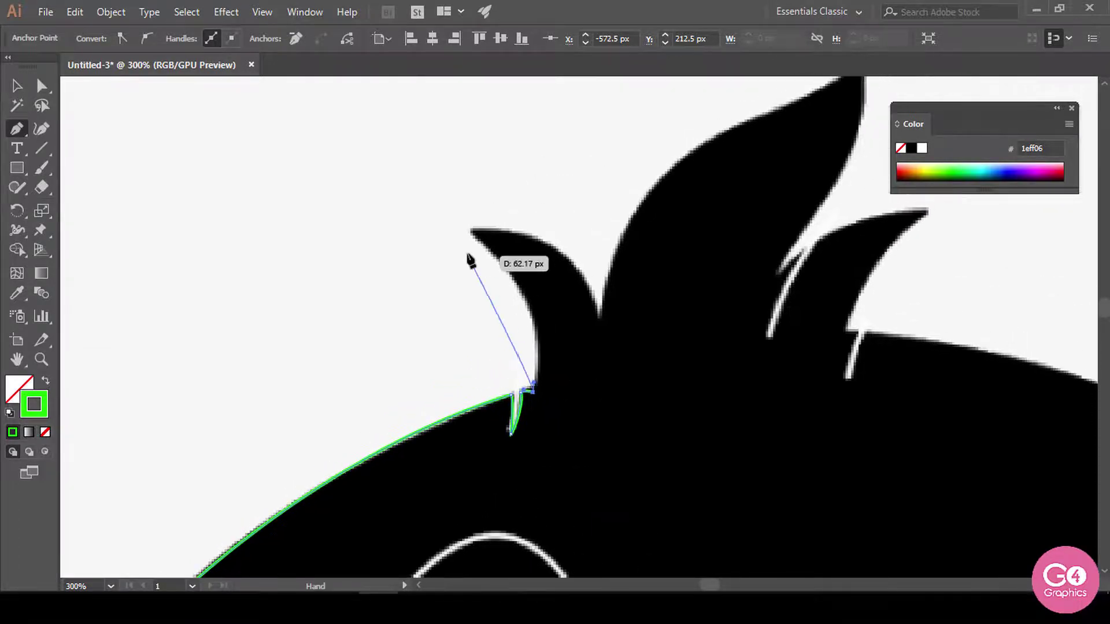
# Step: Trace the left hair lock with curved segments up to its tip and down to the notch beside the central lock
pyautogui.moveTo(469, 231); pyautogui.dragTo(376, 157)
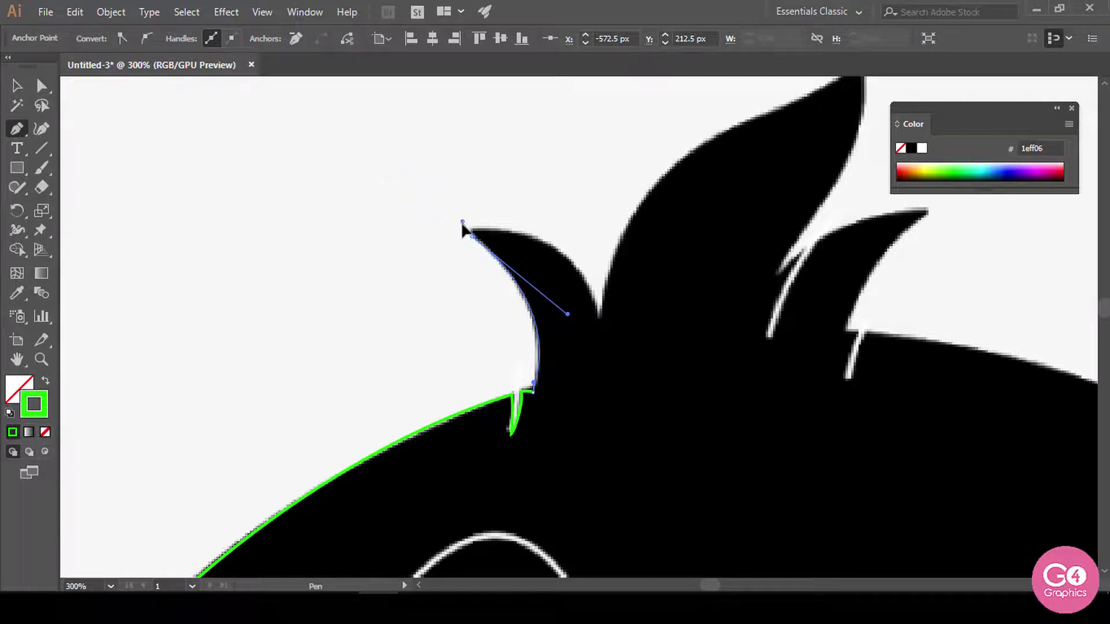
pyautogui.moveTo(470, 229); pyautogui.dragTo(471, 229)
pyautogui.moveTo(552, 284); pyautogui.dragTo(387, 251)
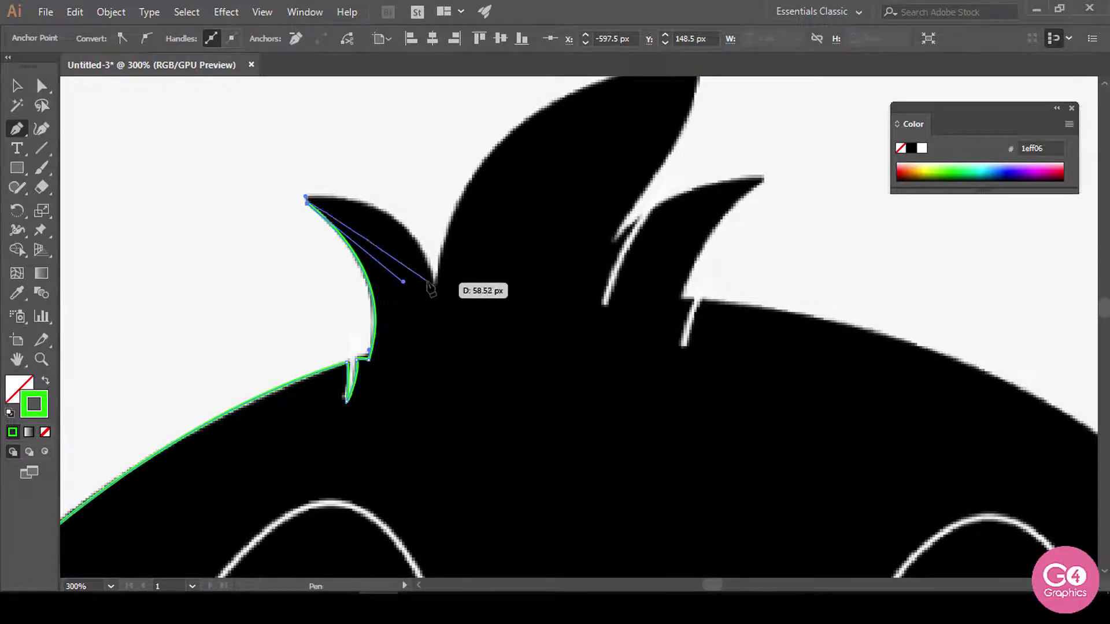
pyautogui.moveTo(435, 284)
pyautogui.mouseDown()
pyautogui.moveTo(470, 409)
pyautogui.moveTo(480, 404)
pyautogui.moveTo(437, 272)
pyautogui.mouseUp()
# Step: Trace the central hair lock's left edge with two curved segments up to its pointed tip, shortening the outgoing handle at the tip
pyautogui.moveTo(591, 120); pyautogui.dragTo(473, 283)
pyautogui.moveTo(498, 239)
pyautogui.mouseDown()
pyautogui.moveTo(623, 246)
pyautogui.moveTo(627, 215)
pyautogui.moveTo(657, 207)
pyautogui.moveTo(513, 234)
pyautogui.mouseUp()
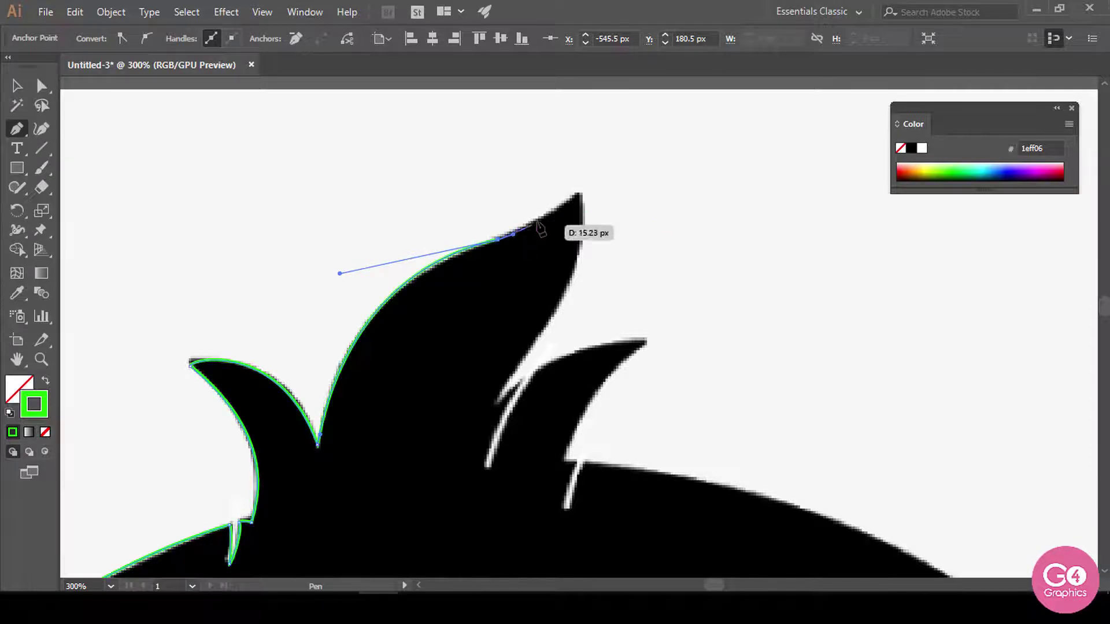
pyautogui.click(583, 186)
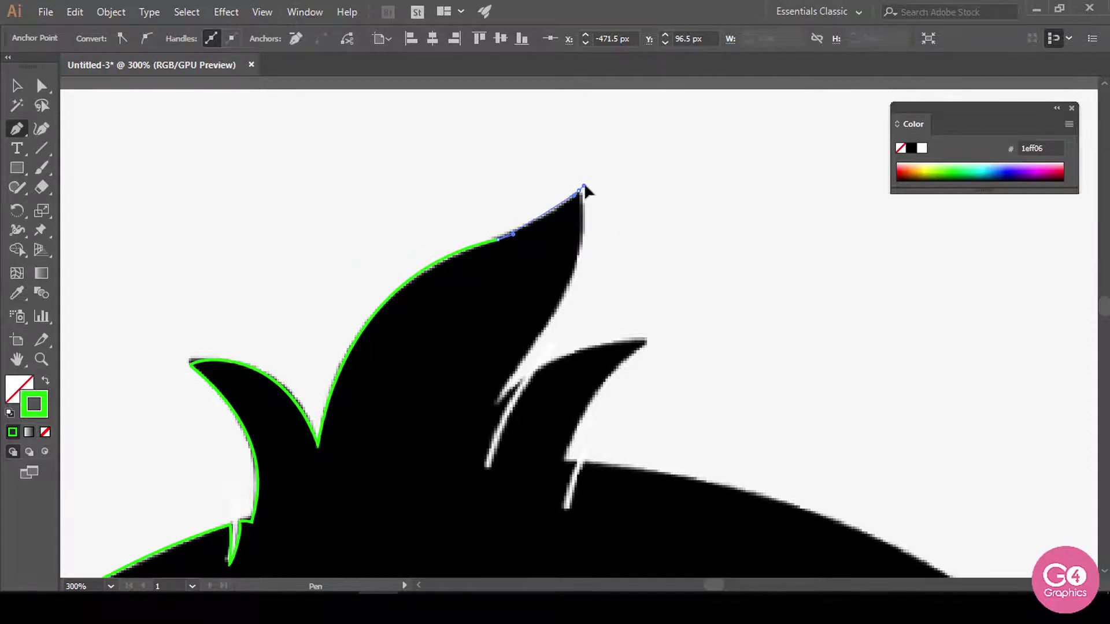
pyautogui.moveTo(584, 186); pyautogui.dragTo(581, 197)
pyautogui.moveTo(555, 370); pyautogui.dragTo(583, 248)
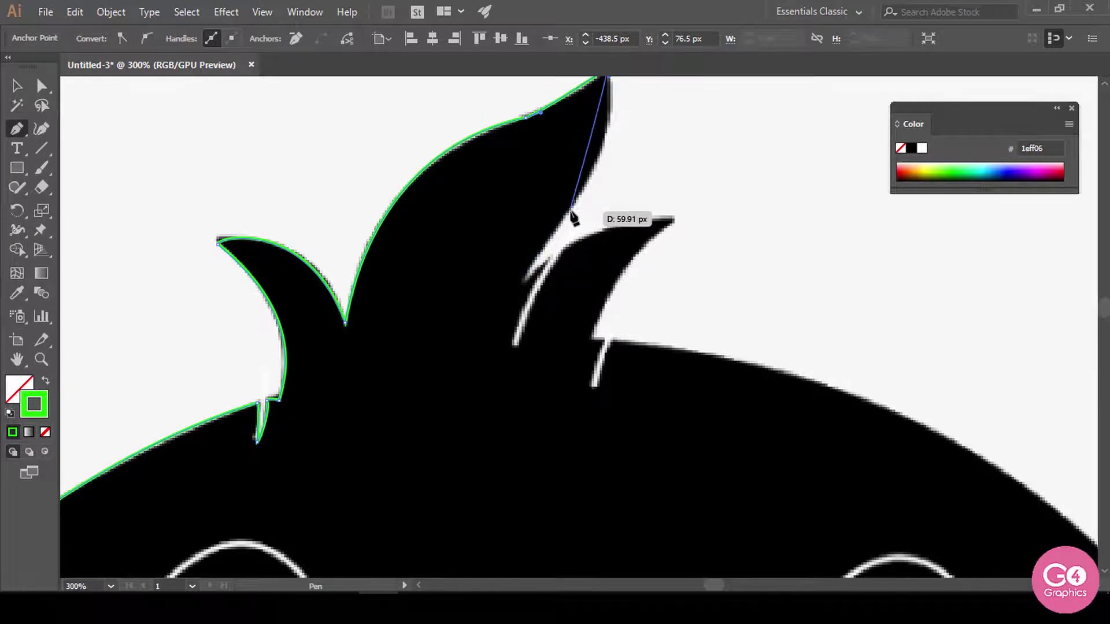
# Step: Trace the central hair lock's right edge down to its notch and outline the white line beside it
pyautogui.moveTo(567, 210)
pyautogui.mouseDown()
pyautogui.moveTo(513, 299)
pyautogui.moveTo(563, 222)
pyautogui.mouseUp()
pyautogui.moveTo(525, 281); pyautogui.dragTo(550, 254)
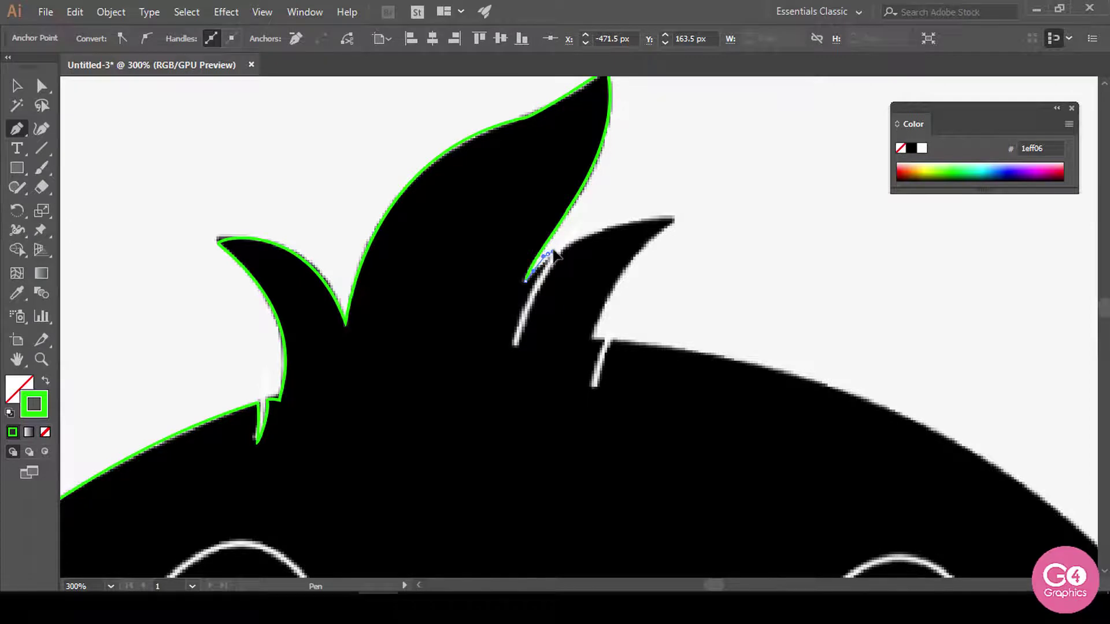
pyautogui.moveTo(515, 346); pyautogui.dragTo(515, 357)
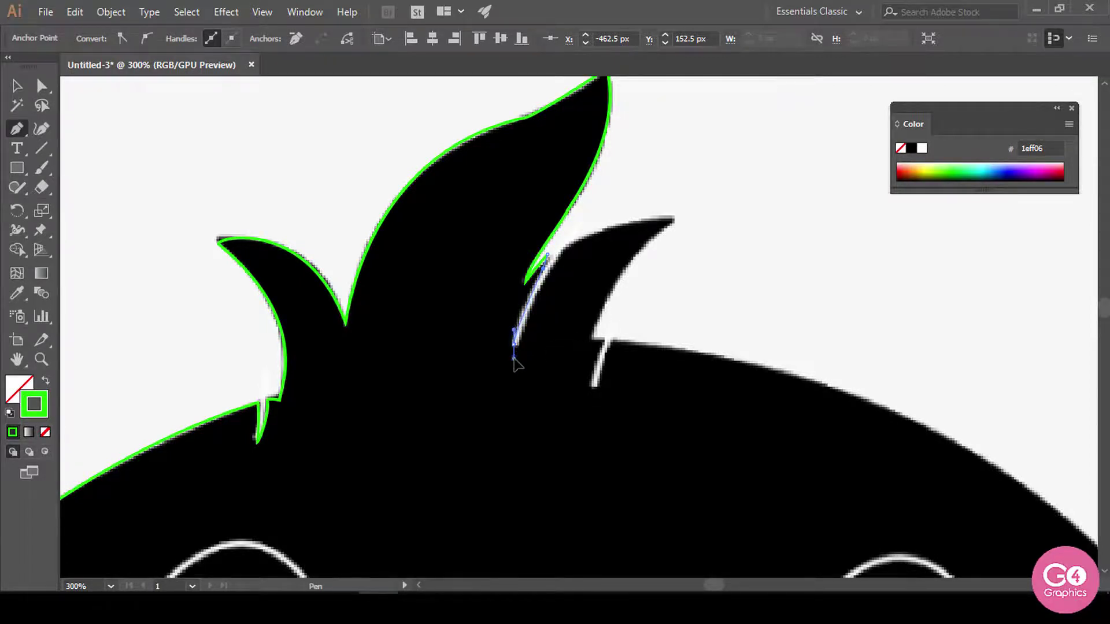
pyautogui.moveTo(565, 242)
pyautogui.mouseDown()
pyautogui.moveTo(574, 253)
pyautogui.moveTo(566, 244)
pyautogui.moveTo(585, 243)
pyautogui.moveTo(570, 244)
pyautogui.mouseUp()
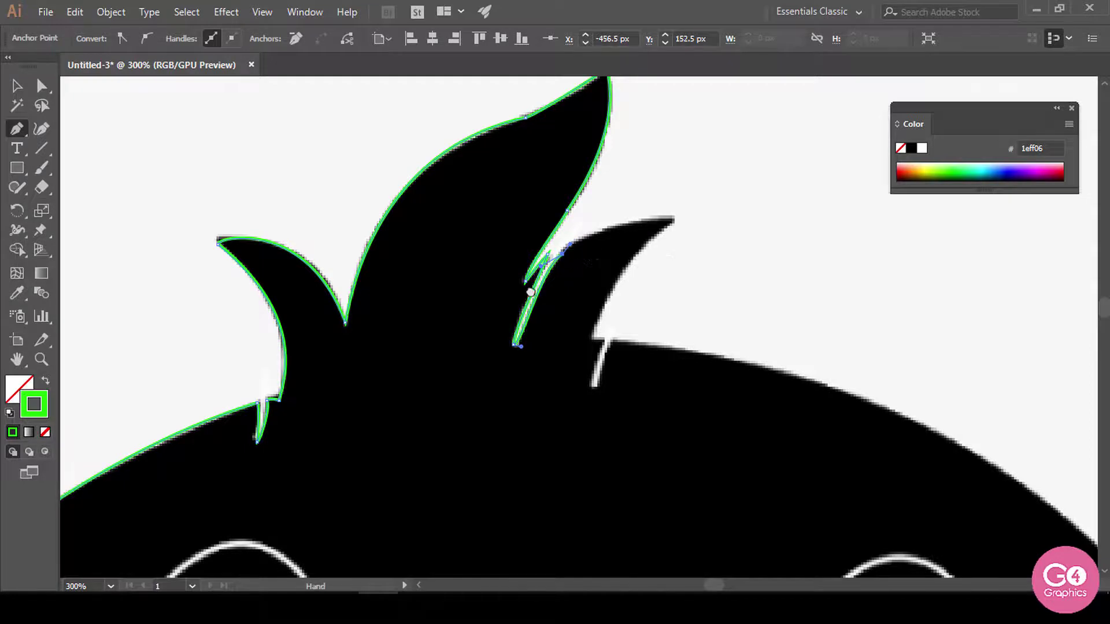
# Step: Trace the right hair lock to its tip, back down to its base and around the small white line there
pyautogui.moveTo(669, 225); pyautogui.dragTo(563, 242)
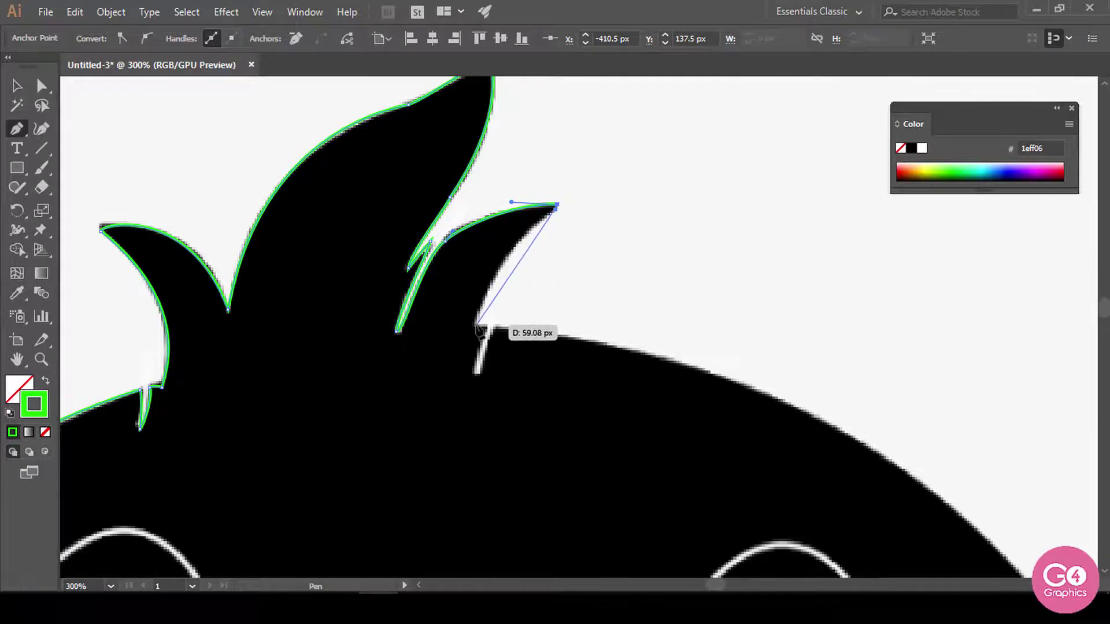
pyautogui.moveTo(478, 325); pyautogui.dragTo(478, 385)
pyautogui.moveTo(468, 383); pyautogui.dragTo(467, 391)
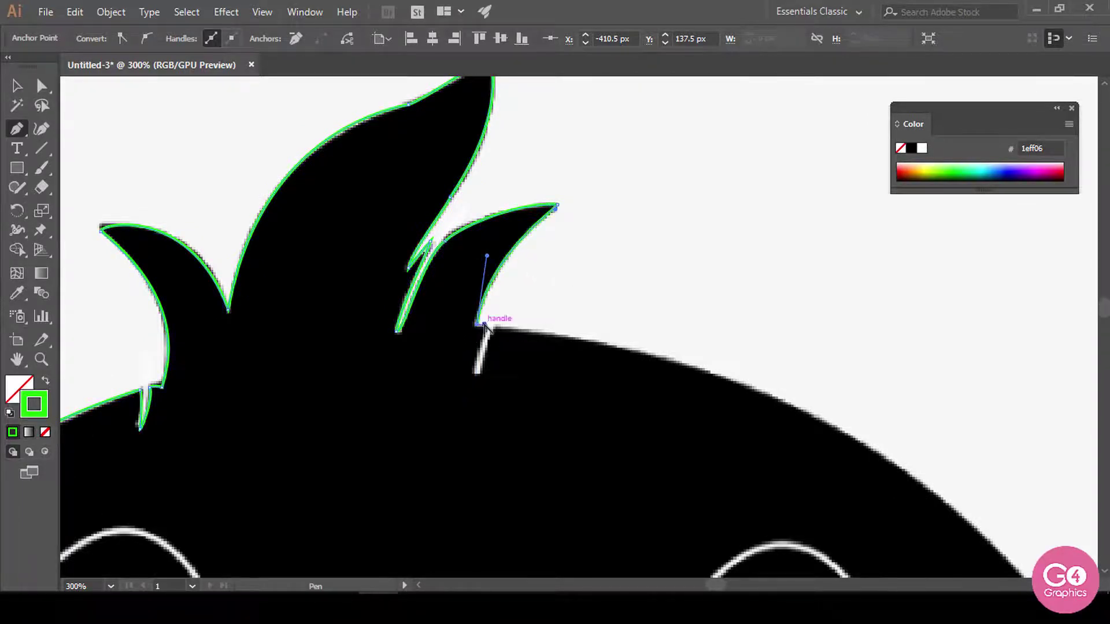
pyautogui.moveTo(481, 324)
pyautogui.mouseDown()
pyautogui.moveTo(477, 379)
pyautogui.moveTo(499, 328)
pyautogui.mouseUp()
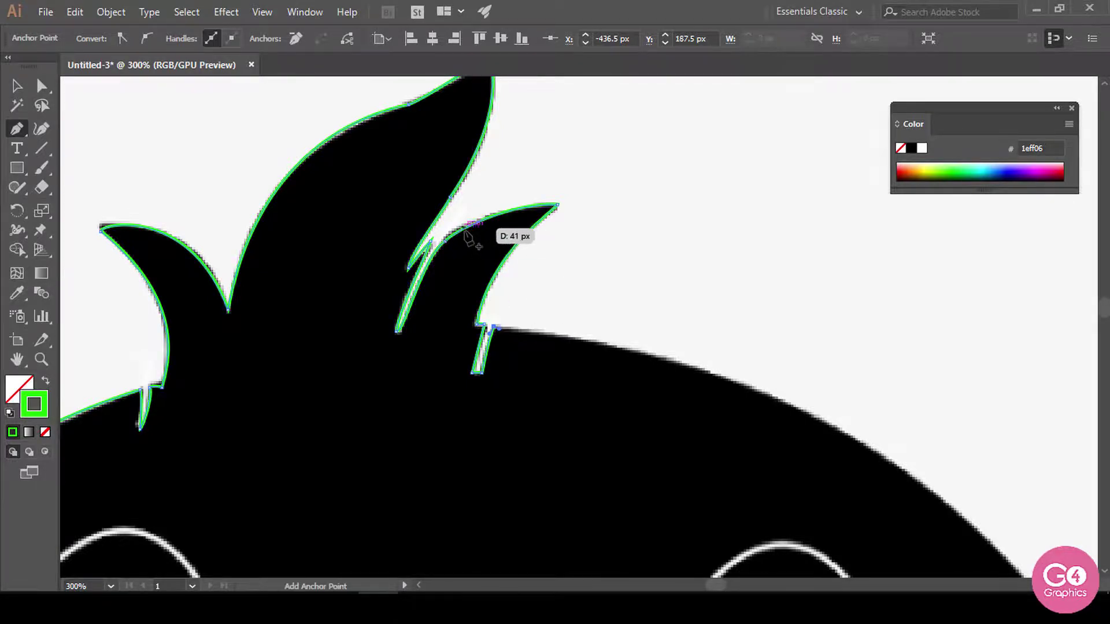
# Step: Continue the outline from the tuft along the upper-right head curve with one long segment, shortening the outgoing handle
pyautogui.moveTo(567, 389); pyautogui.dragTo(359, 250)
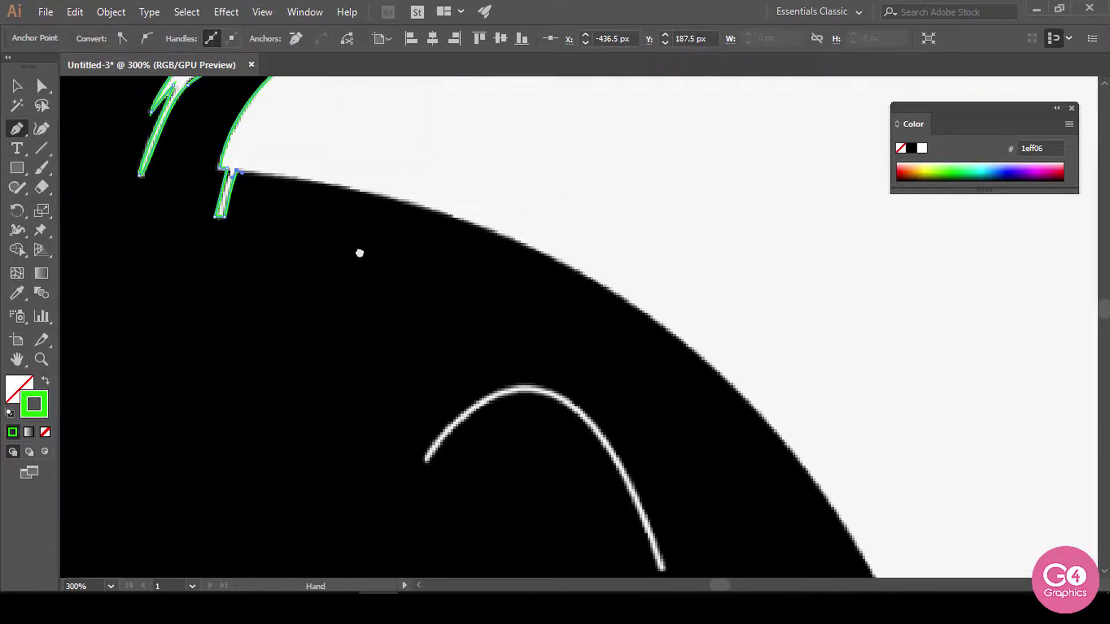
pyautogui.hotkey('ctrl', '-')
pyautogui.hotkey('ctrl', '-')
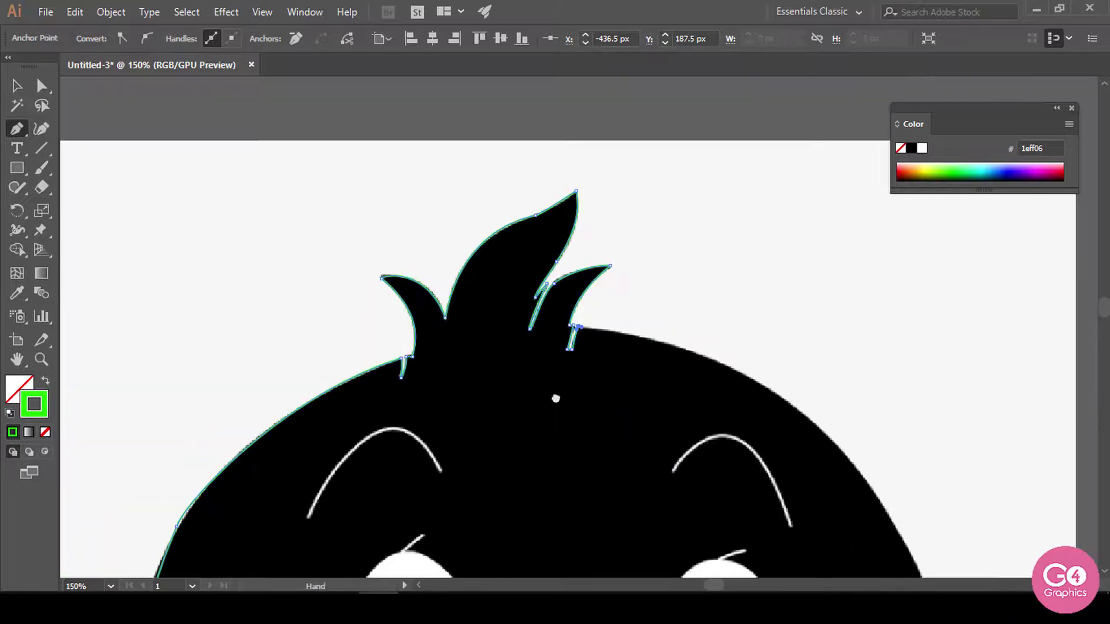
pyautogui.moveTo(555, 396); pyautogui.dragTo(340, 257)
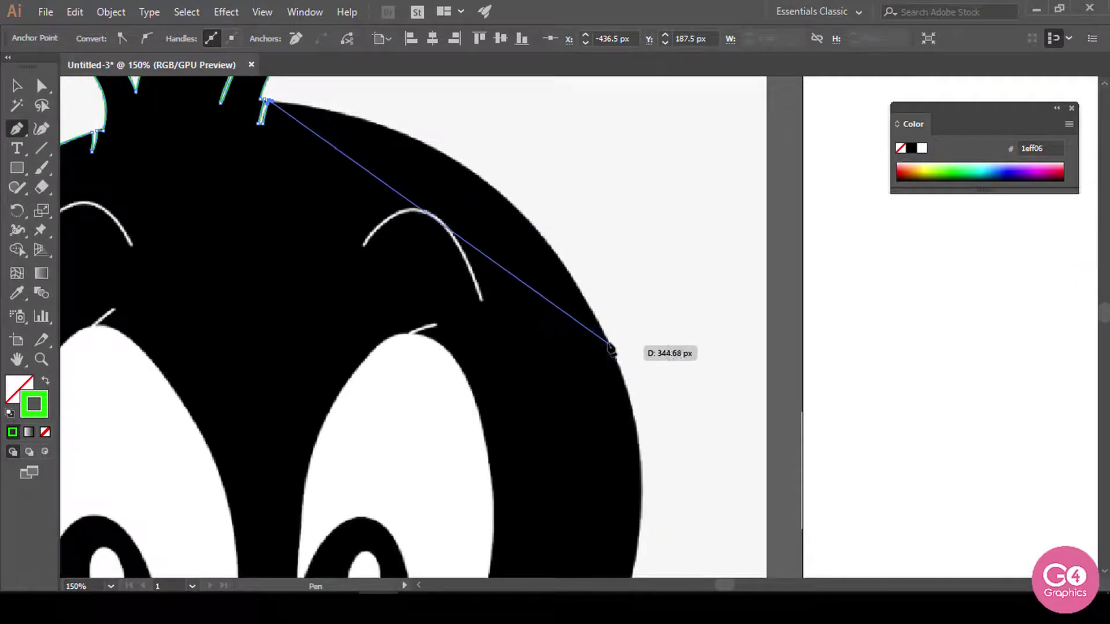
pyautogui.moveTo(608, 340); pyautogui.dragTo(702, 564)
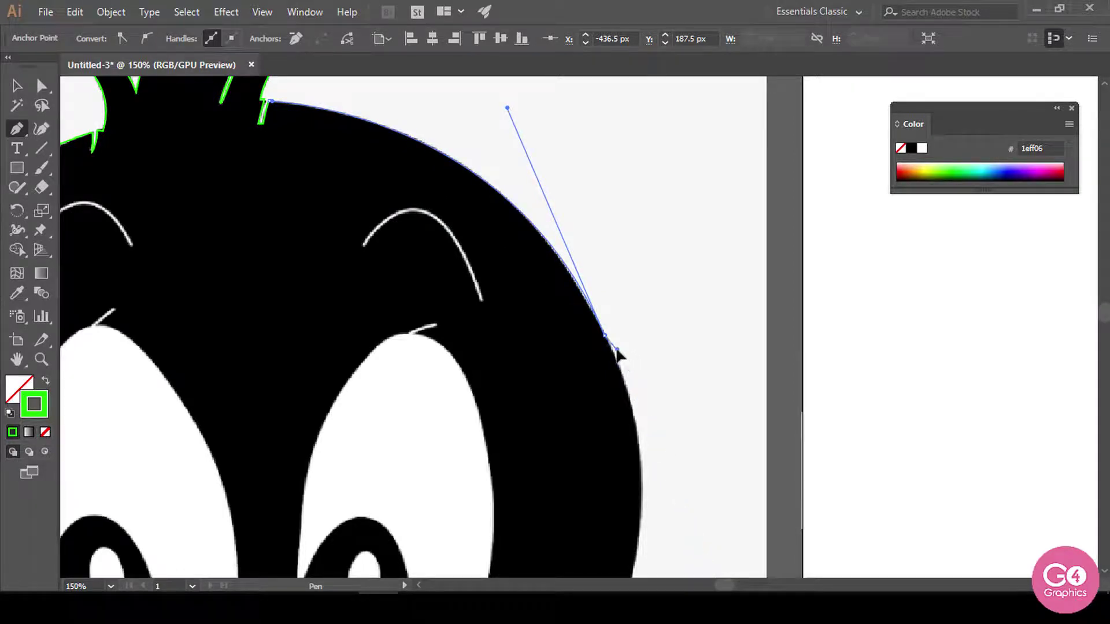
pyautogui.press('space')
# Step: Try to trace the right side of the head down to the beak, and undo that segment
pyautogui.moveTo(616, 434); pyautogui.dragTo(624, 240)
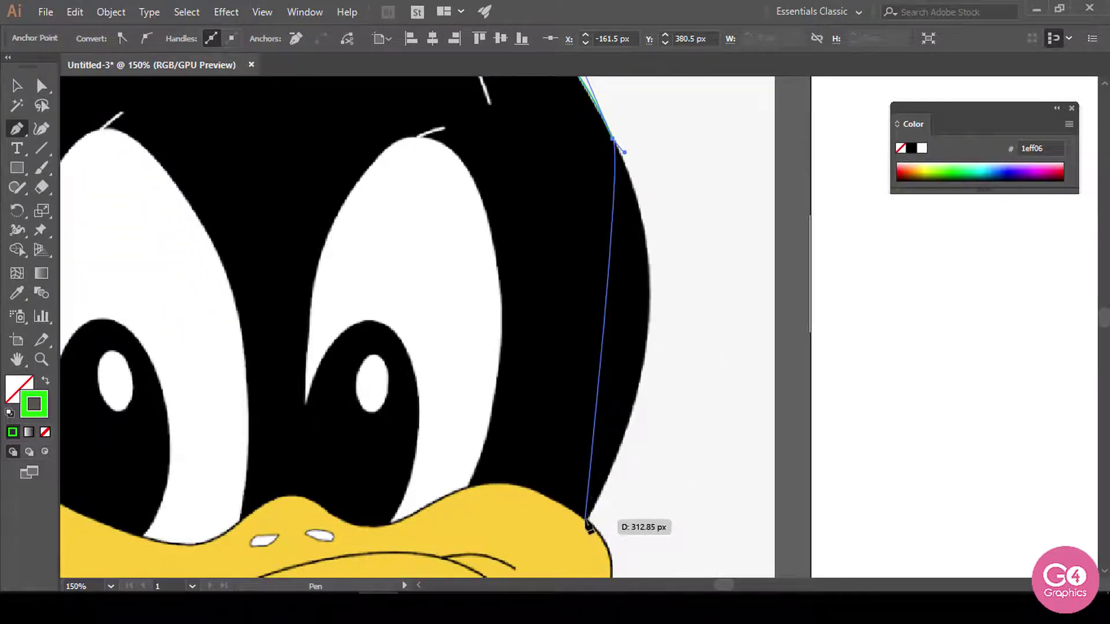
pyautogui.moveTo(588, 522); pyautogui.dragTo(514, 489)
pyautogui.hotkey('ctrl', '-')
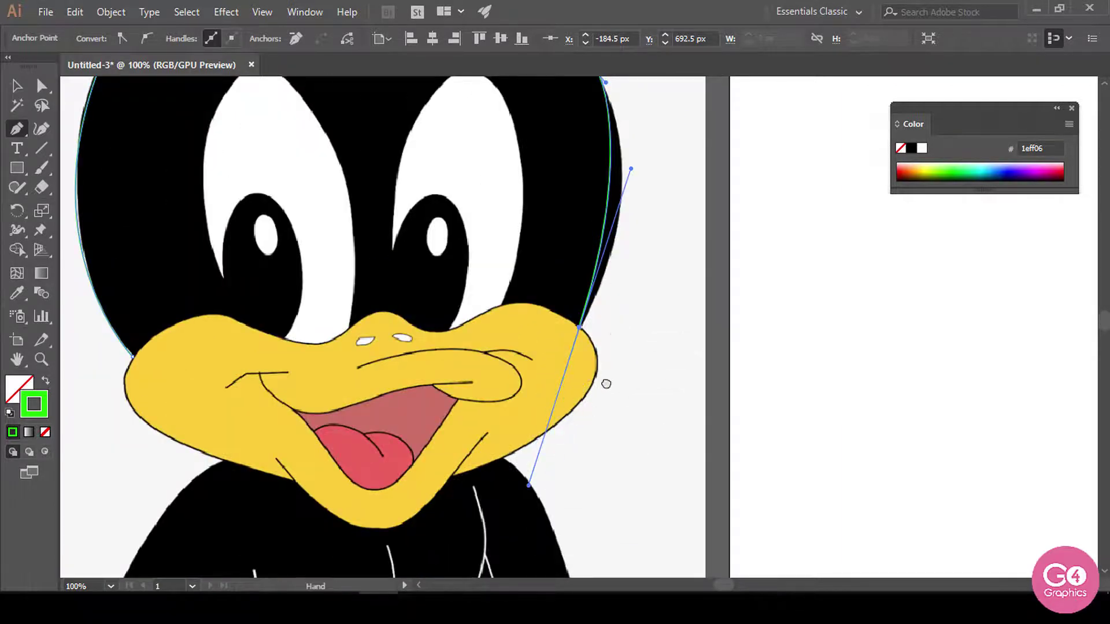
pyautogui.moveTo(605, 383); pyautogui.dragTo(588, 439)
pyautogui.hotkey('ctrl', 'z')
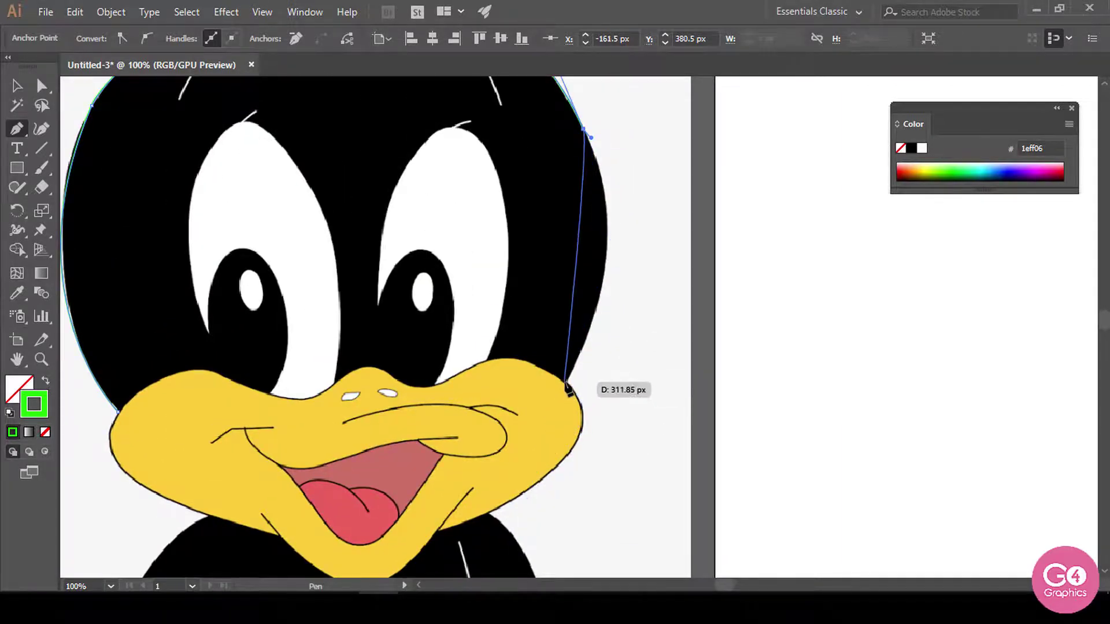
# Step: Trace the right side of the head down to the beak and close the head outline with straight segments across the beak
pyautogui.moveTo(565, 381); pyautogui.dragTo(562, 432)
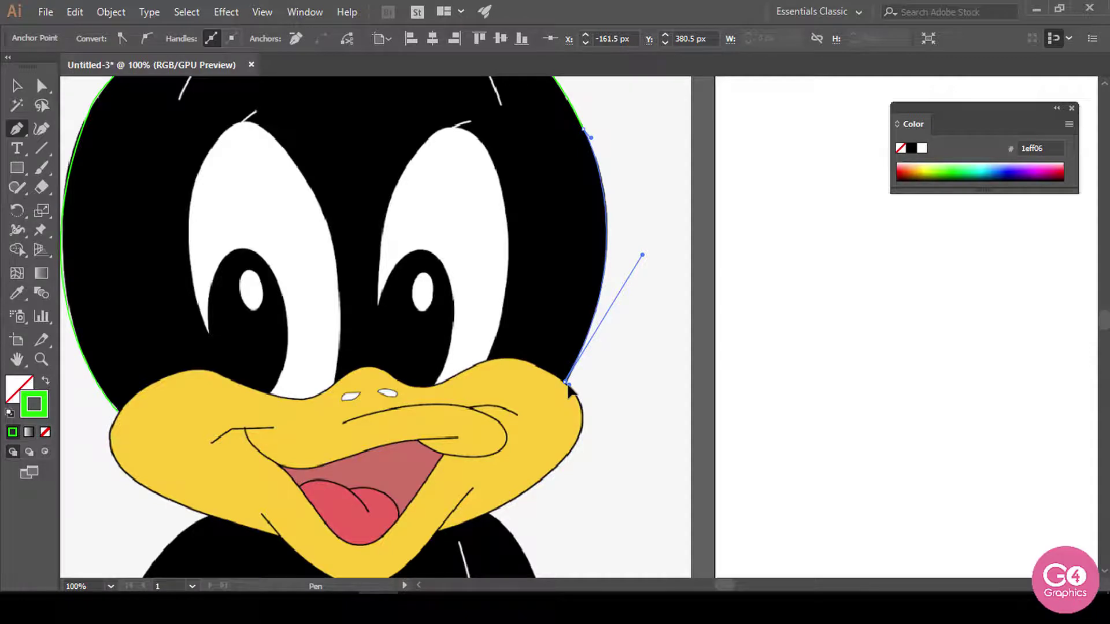
pyautogui.moveTo(569, 391)
pyautogui.mouseDown()
pyautogui.moveTo(581, 399)
pyautogui.moveTo(560, 432)
pyautogui.moveTo(571, 384)
pyautogui.moveTo(484, 379)
pyautogui.moveTo(263, 378)
pyautogui.moveTo(141, 420)
pyautogui.moveTo(479, 448)
pyautogui.moveTo(548, 434)
pyautogui.moveTo(570, 404)
pyautogui.moveTo(569, 420)
pyautogui.moveTo(497, 482)
pyautogui.mouseUp()
pyautogui.click(496, 479)
pyautogui.click(305, 498)
pyautogui.click(167, 461)
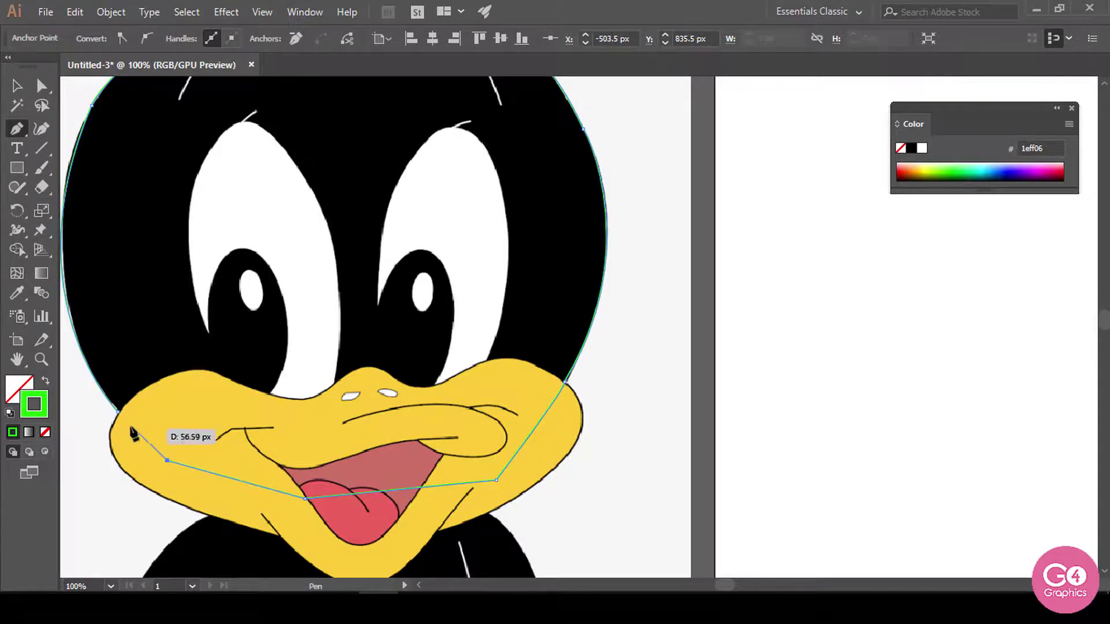
pyautogui.click(117, 412)
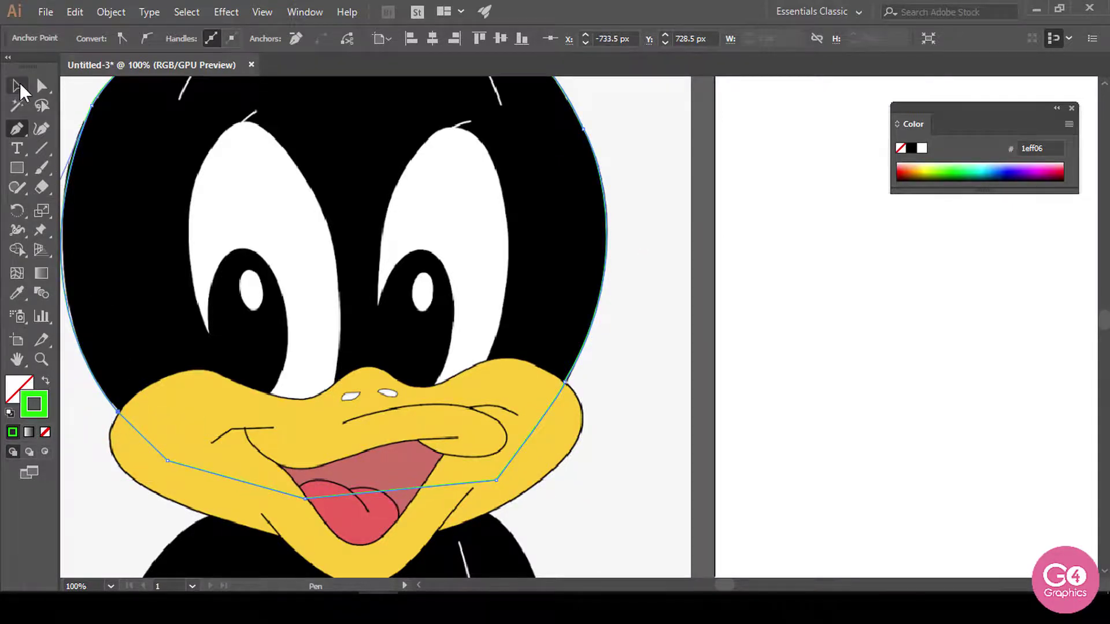
pyautogui.click(18, 87)
pyautogui.hscroll(-3, 684, 413)
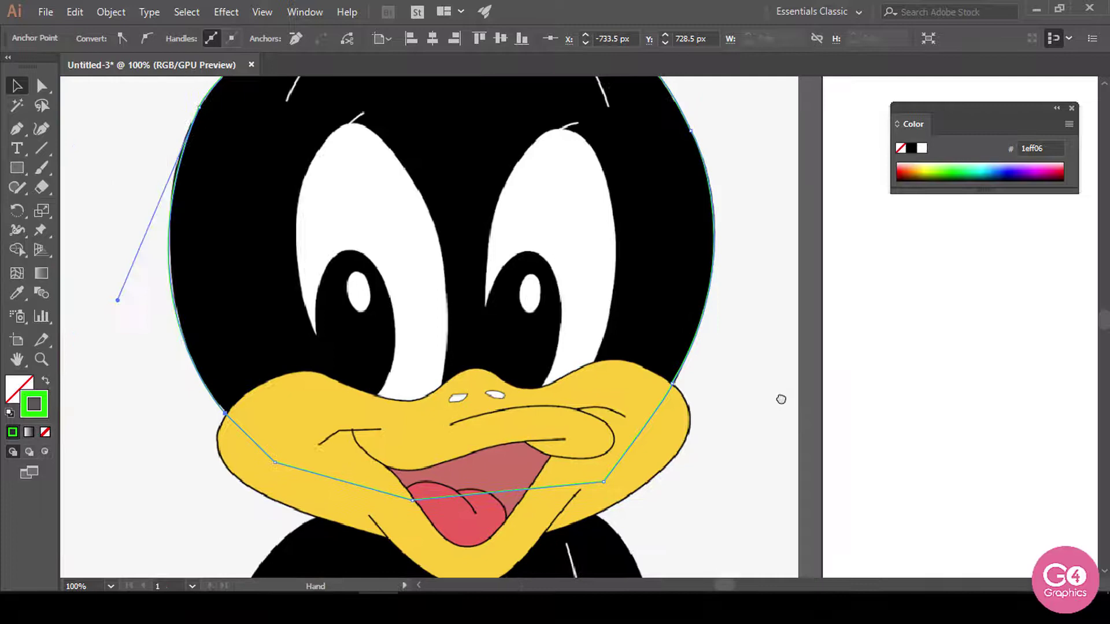
pyautogui.click(694, 420)
# Step: Start a new Pen path at the beak's left corner and trace its upper edge over the left bulge to the nose bump
pyautogui.moveTo(712, 413); pyautogui.dragTo(699, 382)
pyautogui.click(17, 129)
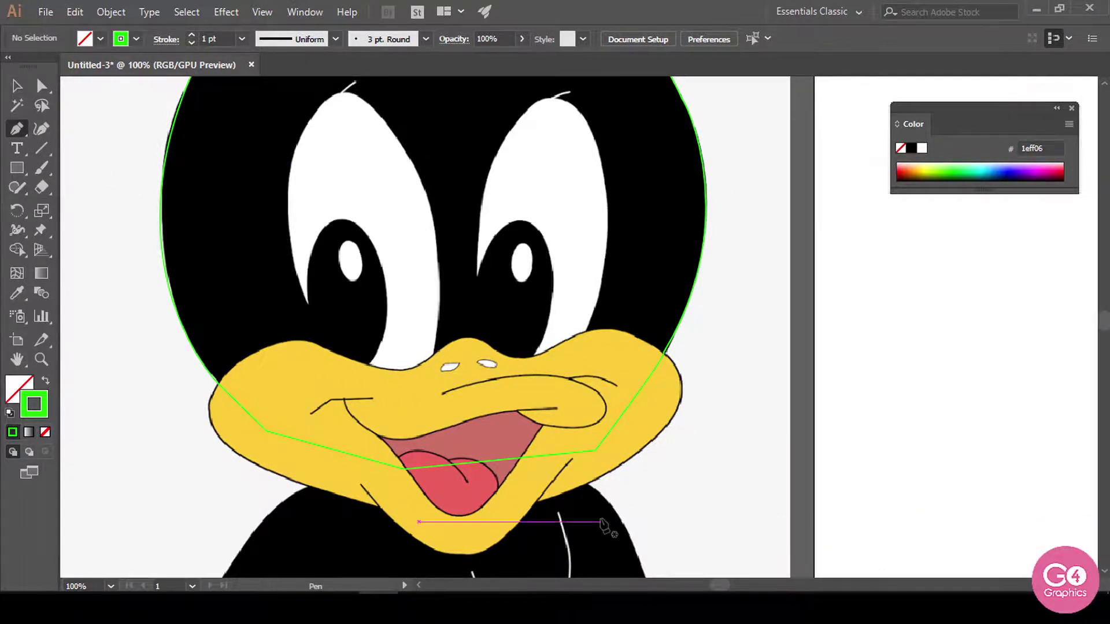
pyautogui.hotkey('ctrl', '+')
pyautogui.click(261, 379)
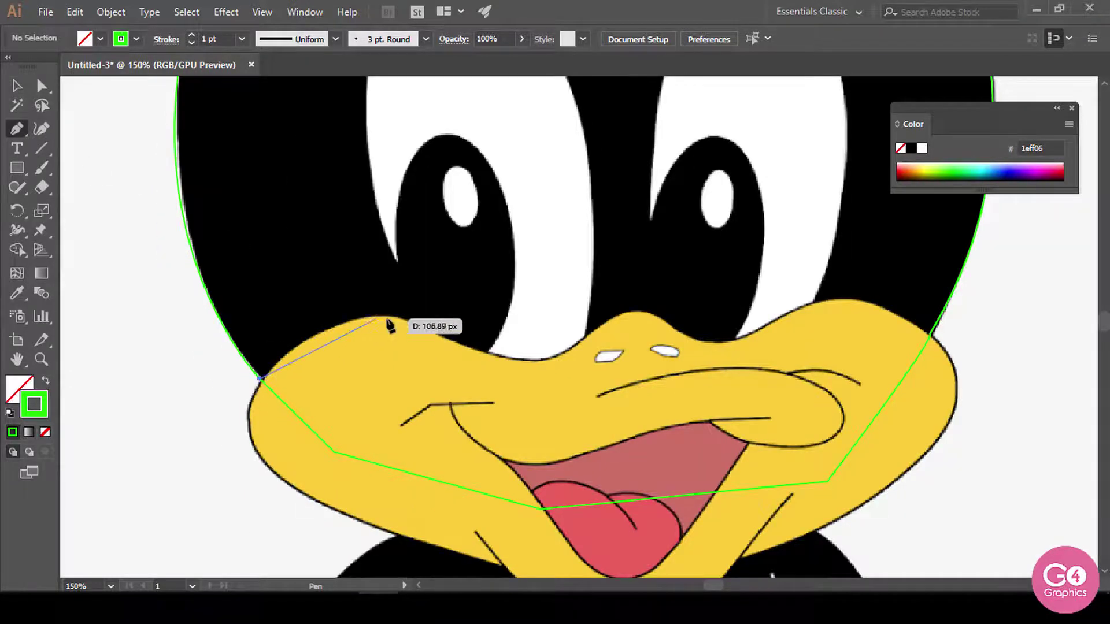
pyautogui.moveTo(434, 328); pyautogui.dragTo(481, 325)
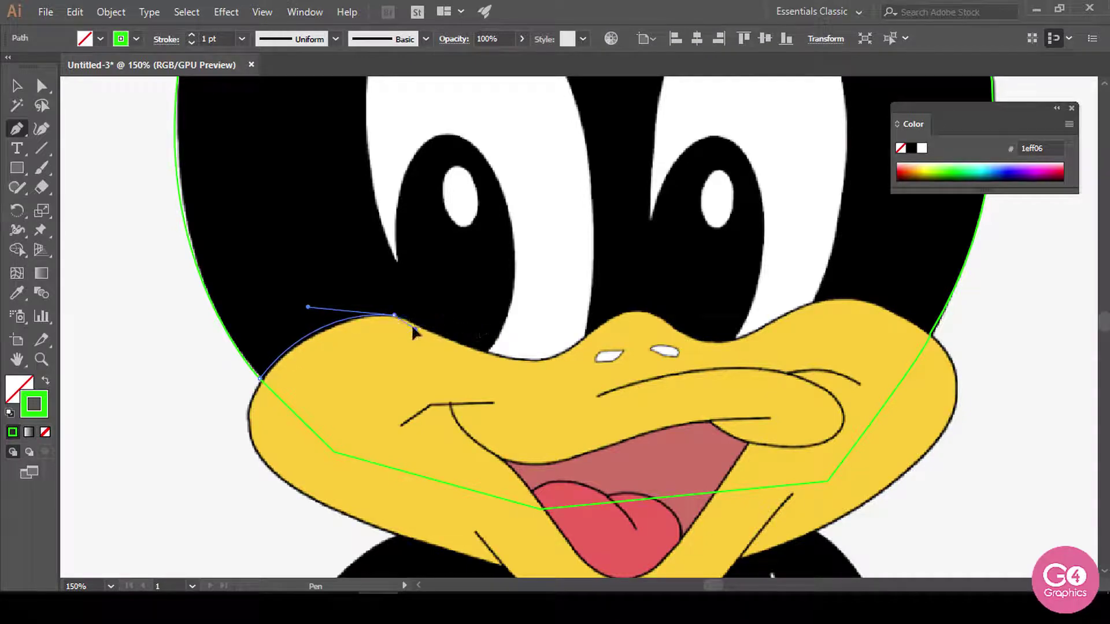
pyautogui.moveTo(584, 338); pyautogui.dragTo(638, 279)
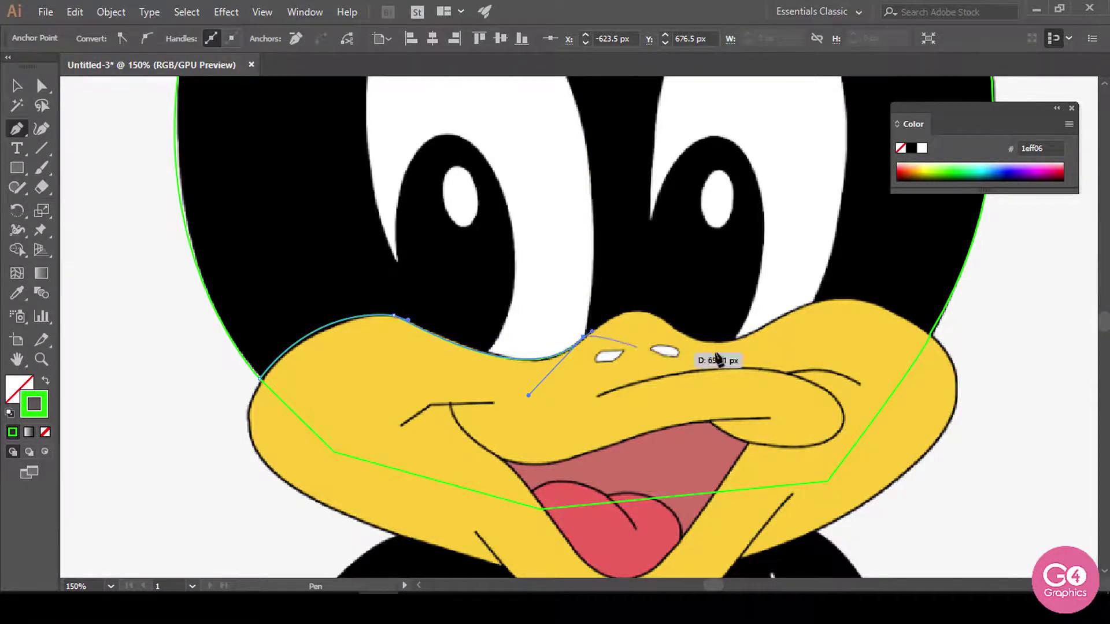
# Step: Continue the beak outline over the nose bump and through the dip up to the right bulge, adjusting the outgoing handles
pyautogui.moveTo(713, 349); pyautogui.dragTo(577, 431)
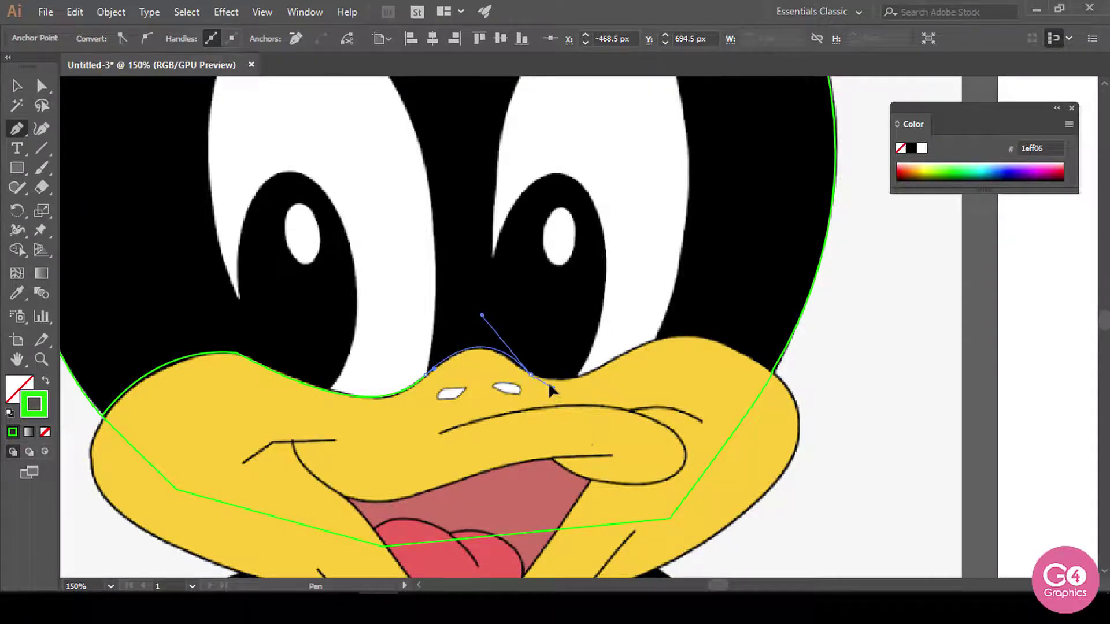
pyautogui.moveTo(542, 379); pyautogui.dragTo(543, 379)
pyautogui.moveTo(651, 352); pyautogui.dragTo(668, 327)
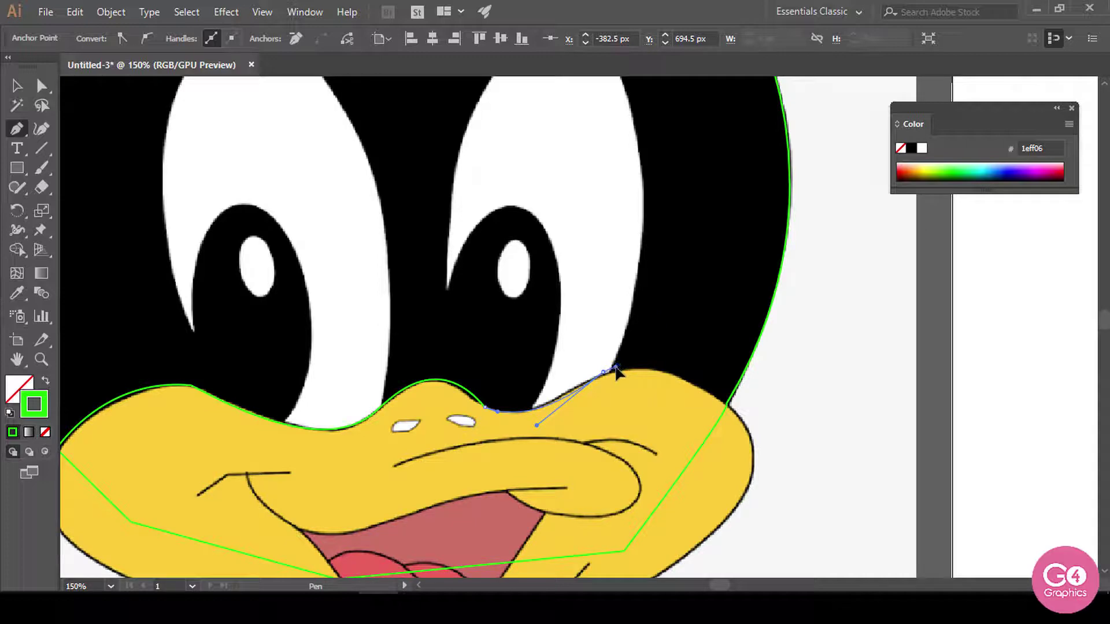
pyautogui.moveTo(616, 367); pyautogui.dragTo(617, 368)
# Step: Try to trace the beak's upper-right bulge to the head outline, and undo the new anchors
pyautogui.moveTo(668, 399); pyautogui.dragTo(600, 312)
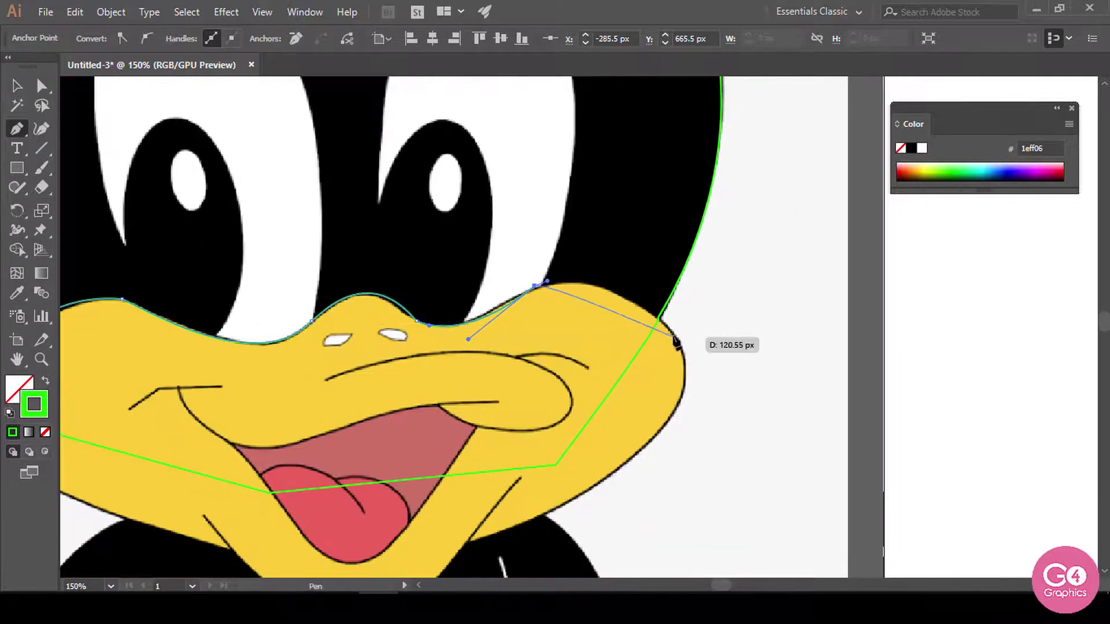
pyautogui.moveTo(674, 335)
pyautogui.mouseDown()
pyautogui.moveTo(729, 405)
pyautogui.moveTo(686, 342)
pyautogui.mouseUp()
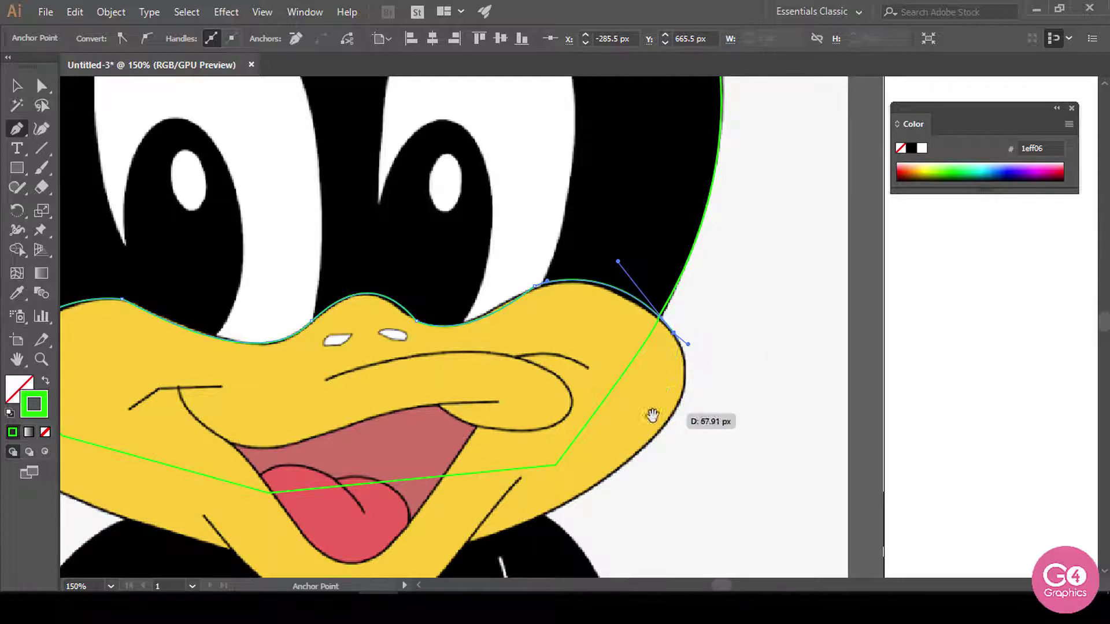
pyautogui.moveTo(652, 414); pyautogui.dragTo(737, 249)
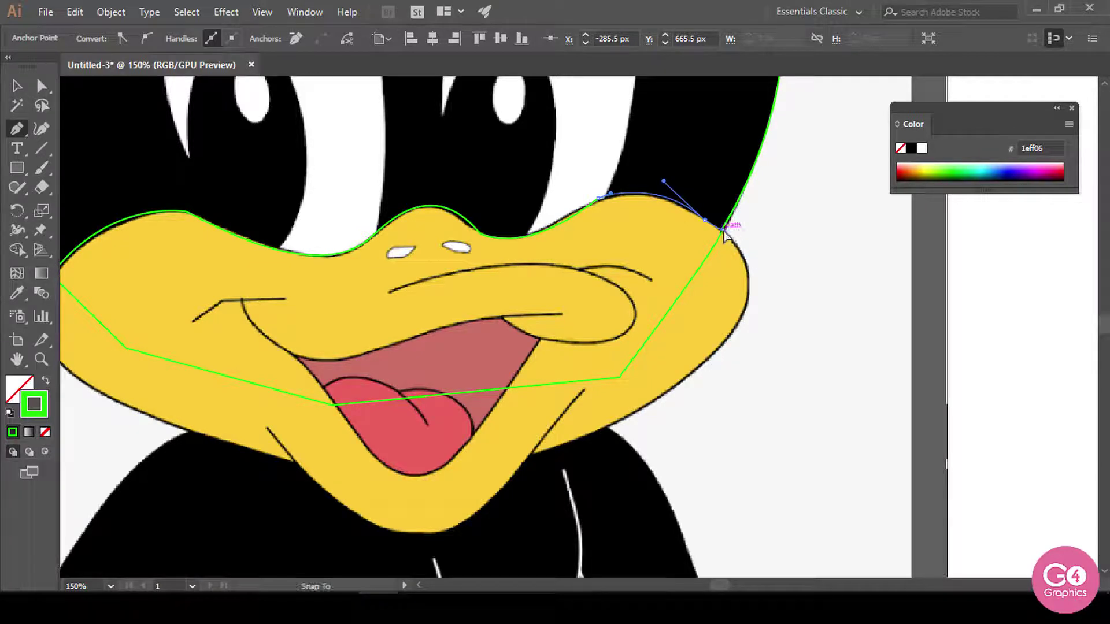
pyautogui.moveTo(720, 230); pyautogui.dragTo(720, 232)
pyautogui.hotkey('ctrl', 'z')
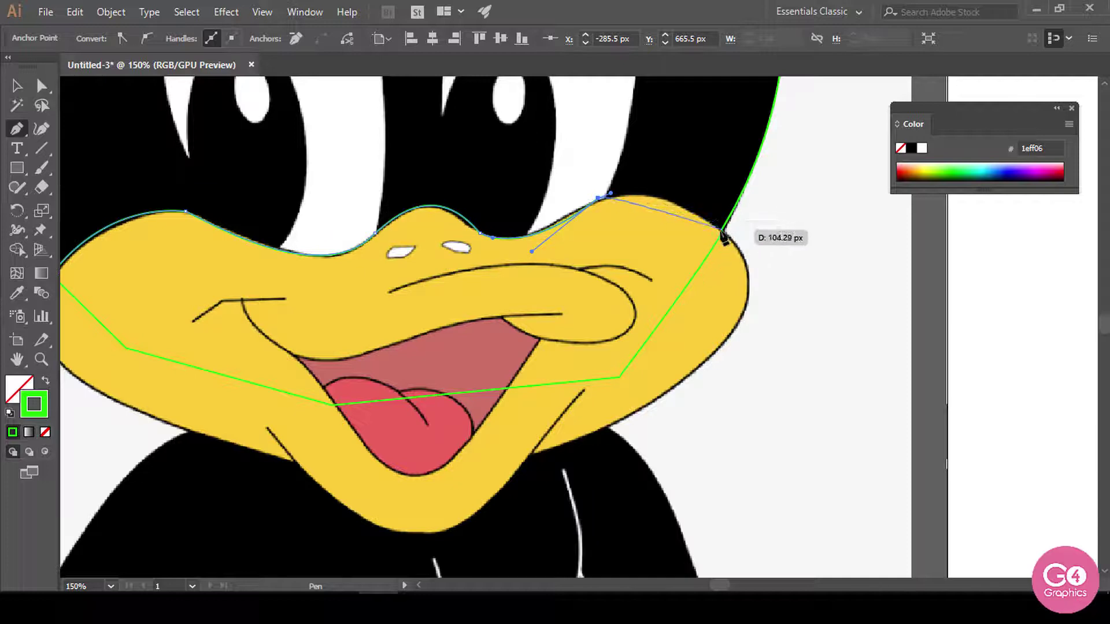
# Step: Trace the beak's upper-right bulge to the head outline, around the right end and along the underside to the right crease
pyautogui.moveTo(724, 232)
pyautogui.mouseDown()
pyautogui.moveTo(784, 284)
pyautogui.moveTo(732, 235)
pyautogui.mouseUp()
pyautogui.press('space')
pyautogui.moveTo(706, 313); pyautogui.dragTo(757, 277)
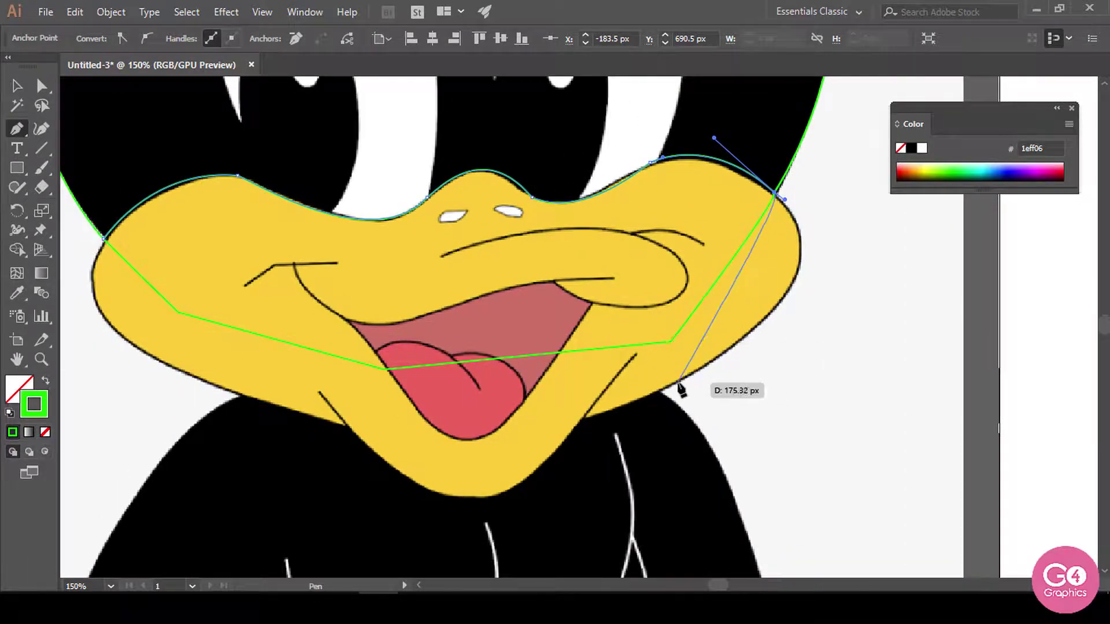
pyautogui.moveTo(678, 383); pyautogui.dragTo(648, 426)
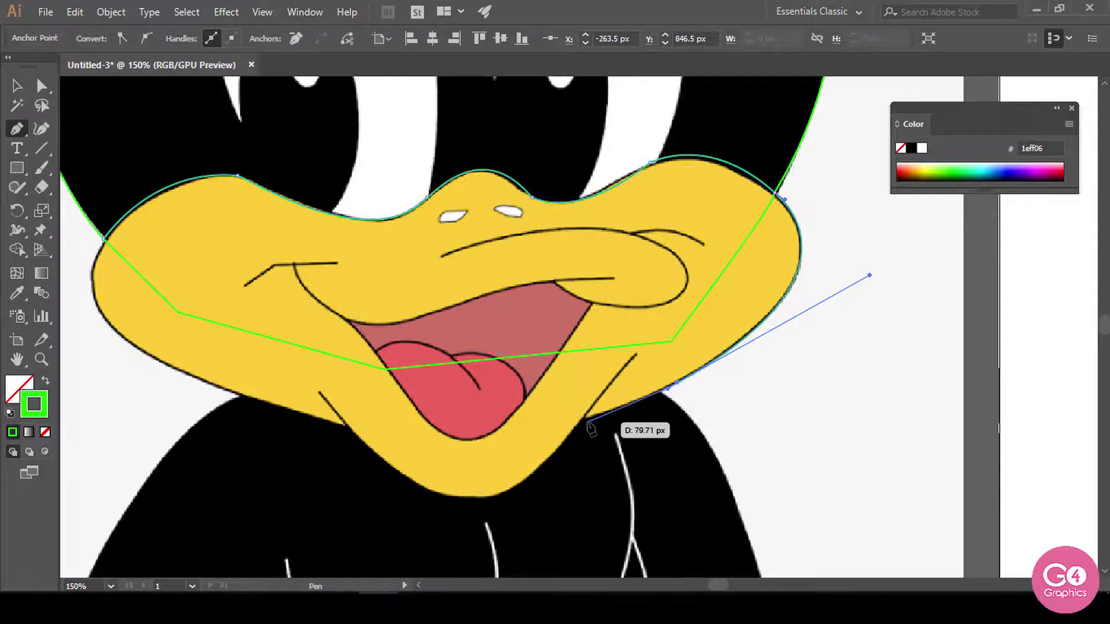
pyautogui.click(583, 422)
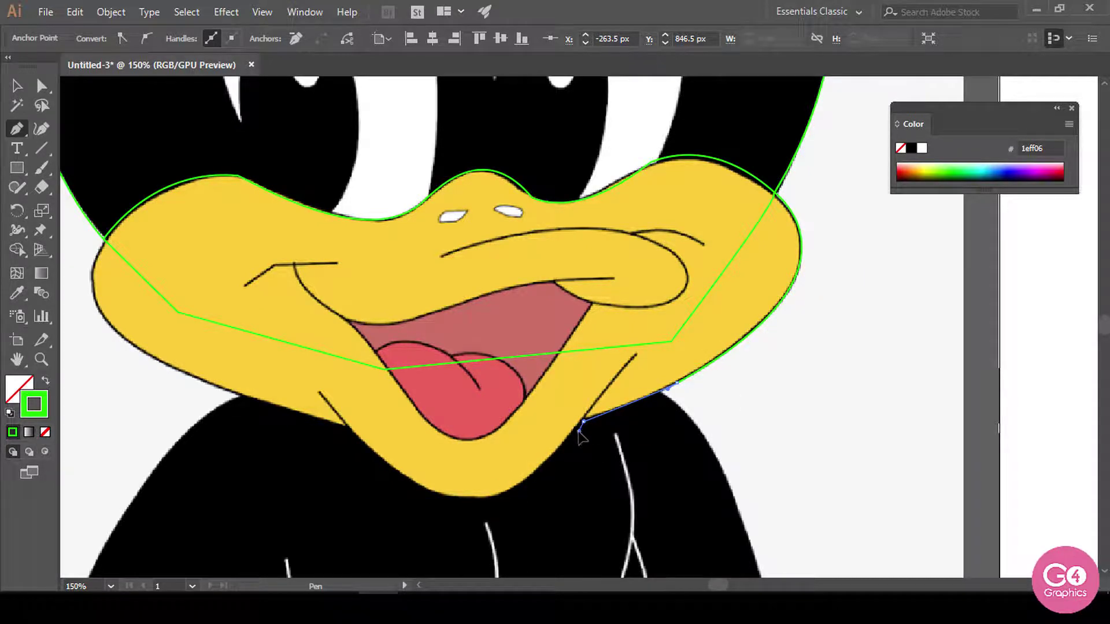
pyautogui.moveTo(577, 431); pyautogui.dragTo(577, 432)
# Step: Trace the rounded lower beak to the left crease and close the beak outline around its left end at the starting anchor
pyautogui.moveTo(524, 464); pyautogui.dragTo(674, 407)
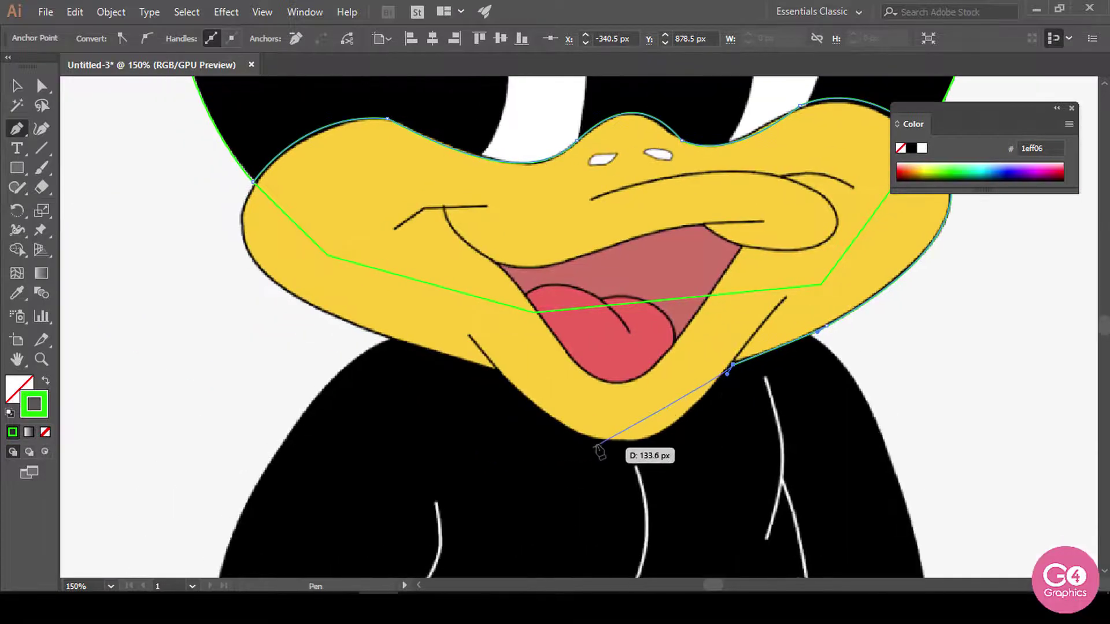
pyautogui.moveTo(599, 443); pyautogui.dragTo(520, 422)
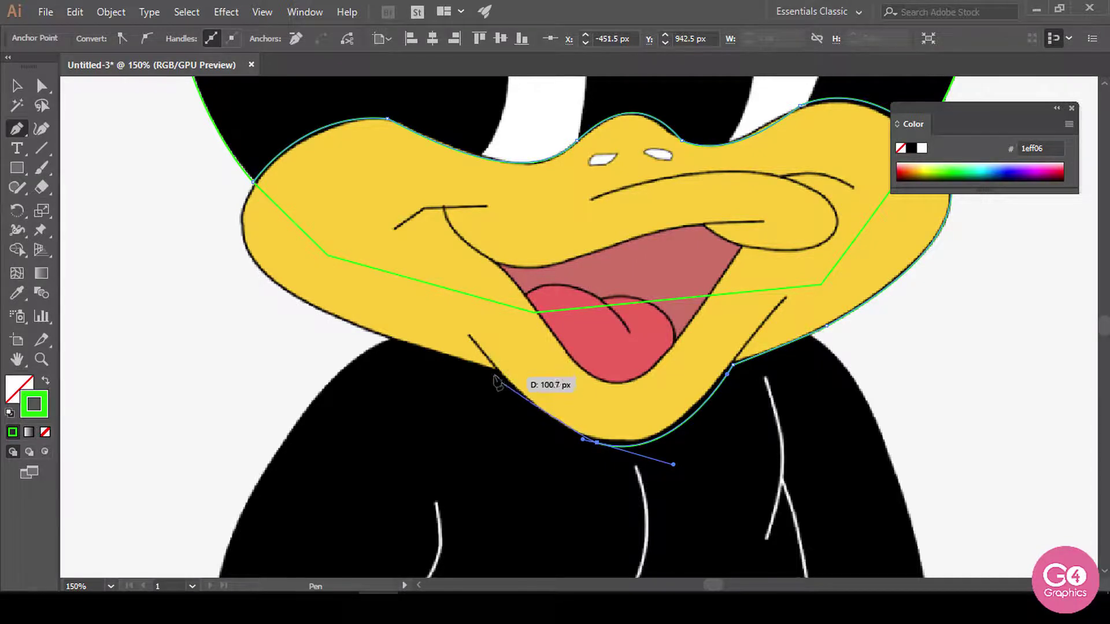
pyautogui.moveTo(495, 369)
pyautogui.mouseDown()
pyautogui.moveTo(451, 318)
pyautogui.moveTo(481, 368)
pyautogui.mouseUp()
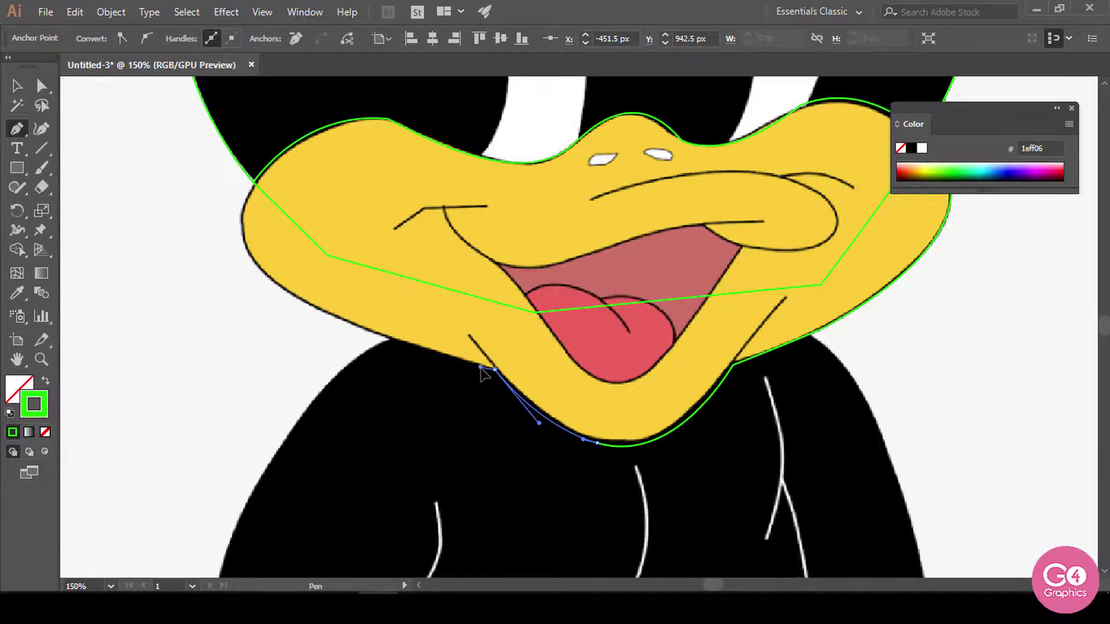
pyautogui.moveTo(436, 339); pyautogui.dragTo(541, 440)
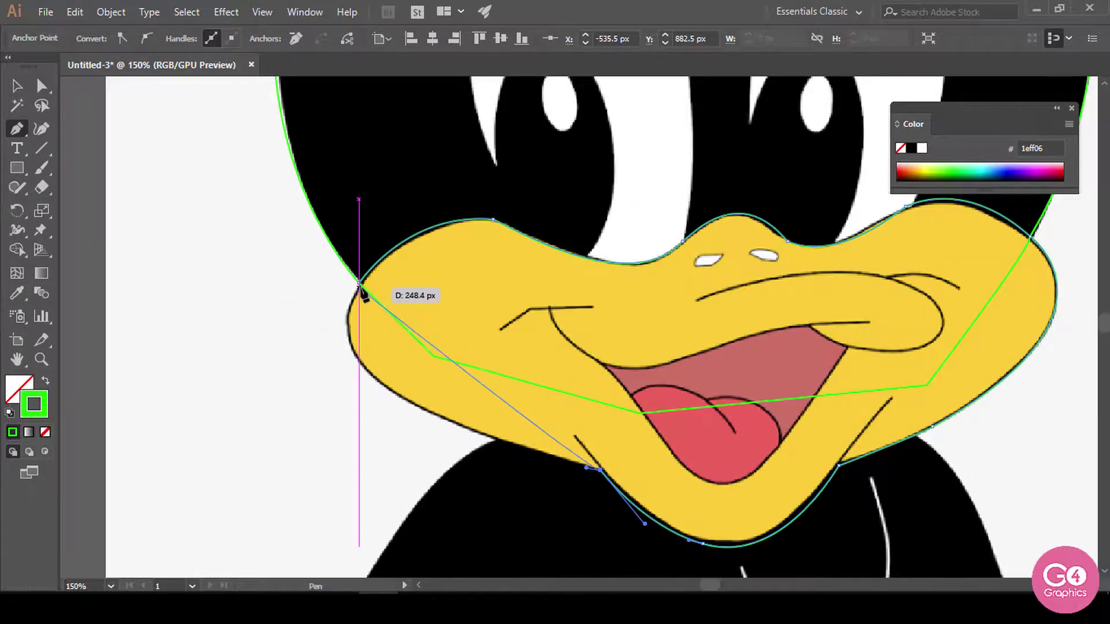
pyautogui.moveTo(360, 285); pyautogui.dragTo(454, 173)
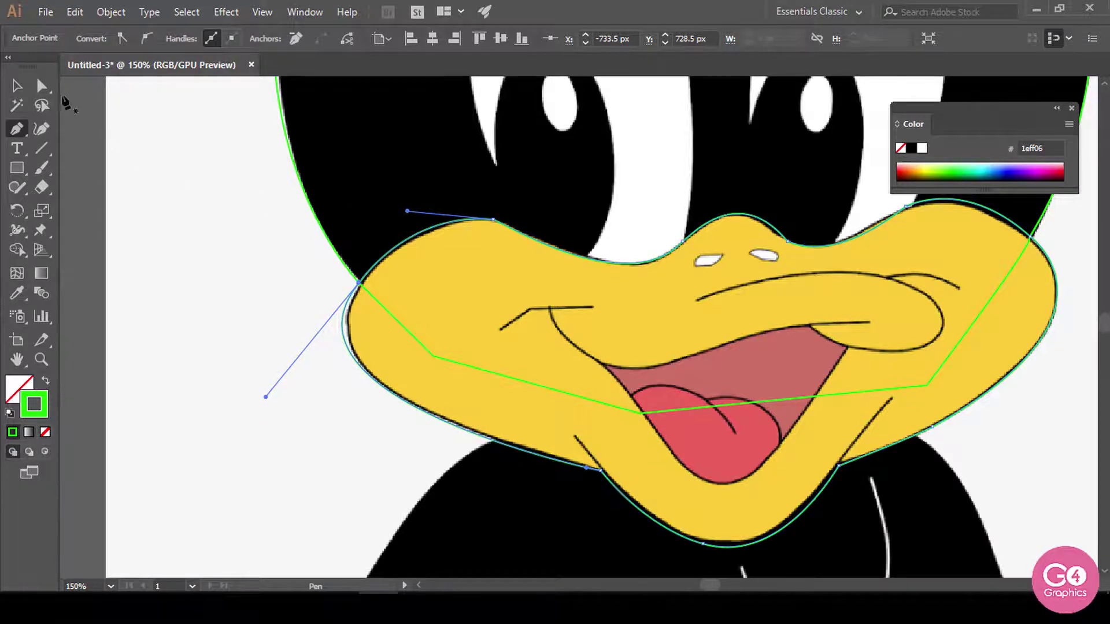
# Step: Adjust the curve handle at the beak outline's left end to follow the edge, and deselect the outline
pyautogui.press('a')
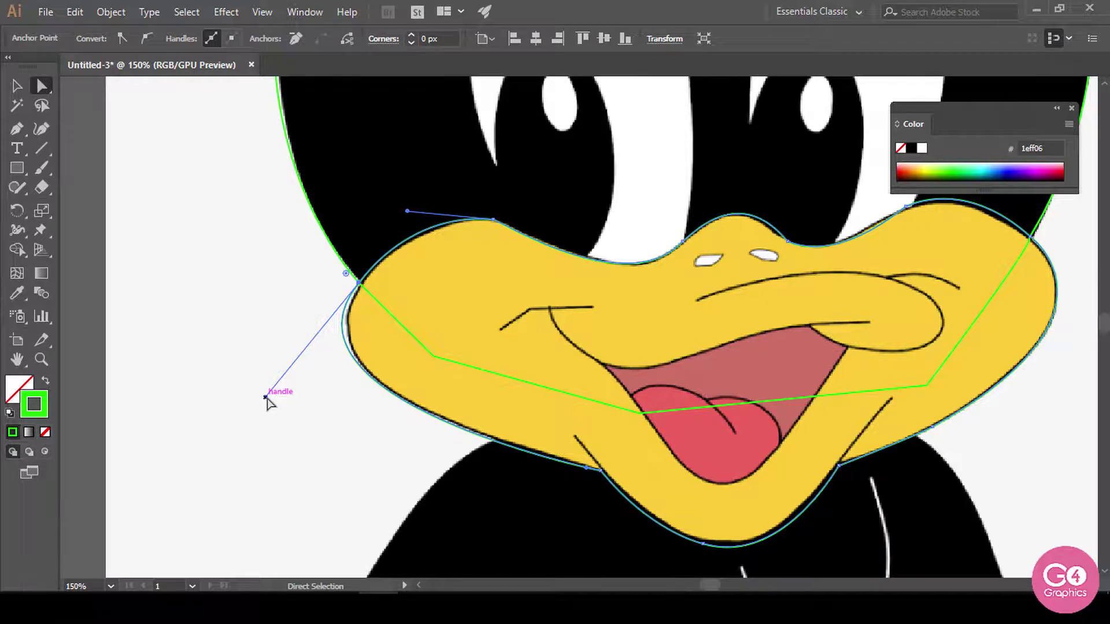
pyautogui.moveTo(267, 398); pyautogui.dragTo(278, 400)
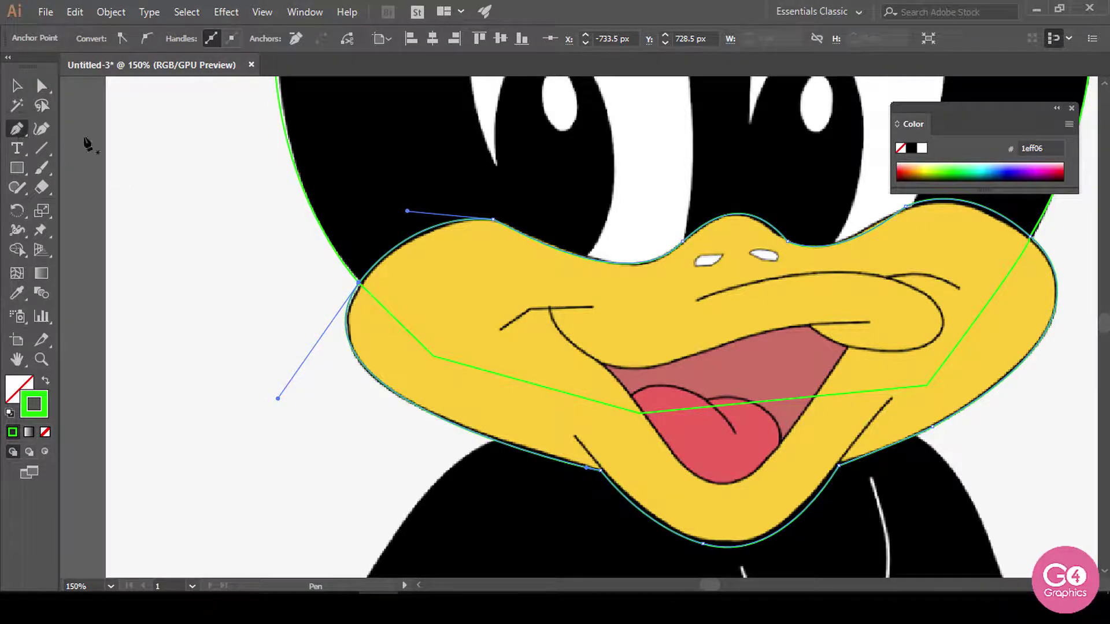
pyautogui.click(20, 88)
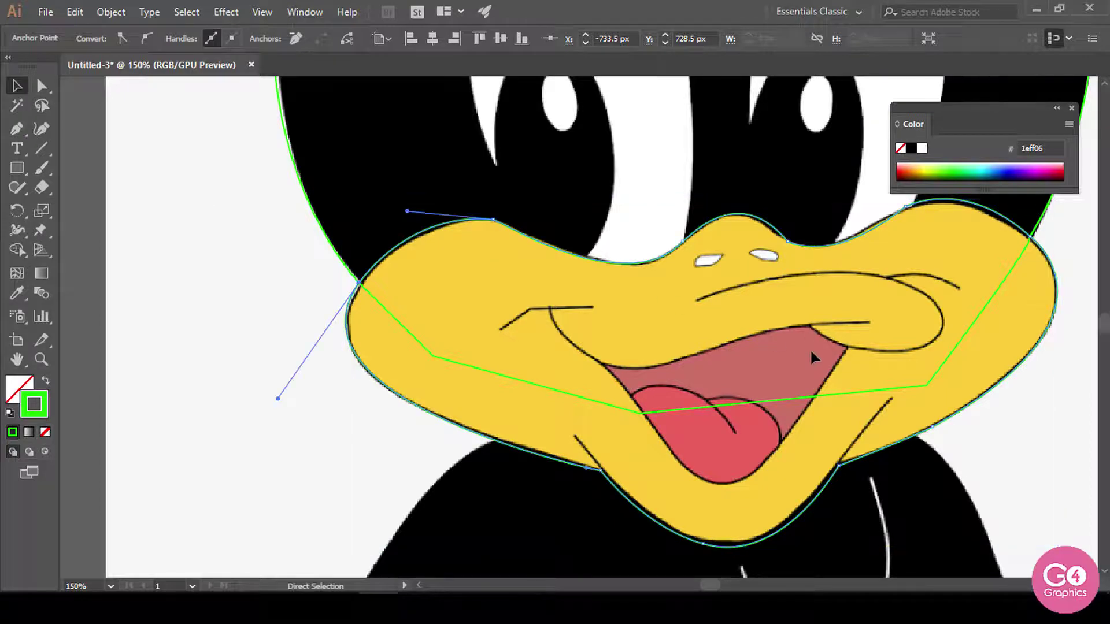
pyautogui.hotkey('ctrl', '-')
pyautogui.moveTo(973, 378); pyautogui.dragTo(641, 415)
pyautogui.keyDown('ctrl'); pyautogui.click(650, 450); pyautogui.keyUp('ctrl')
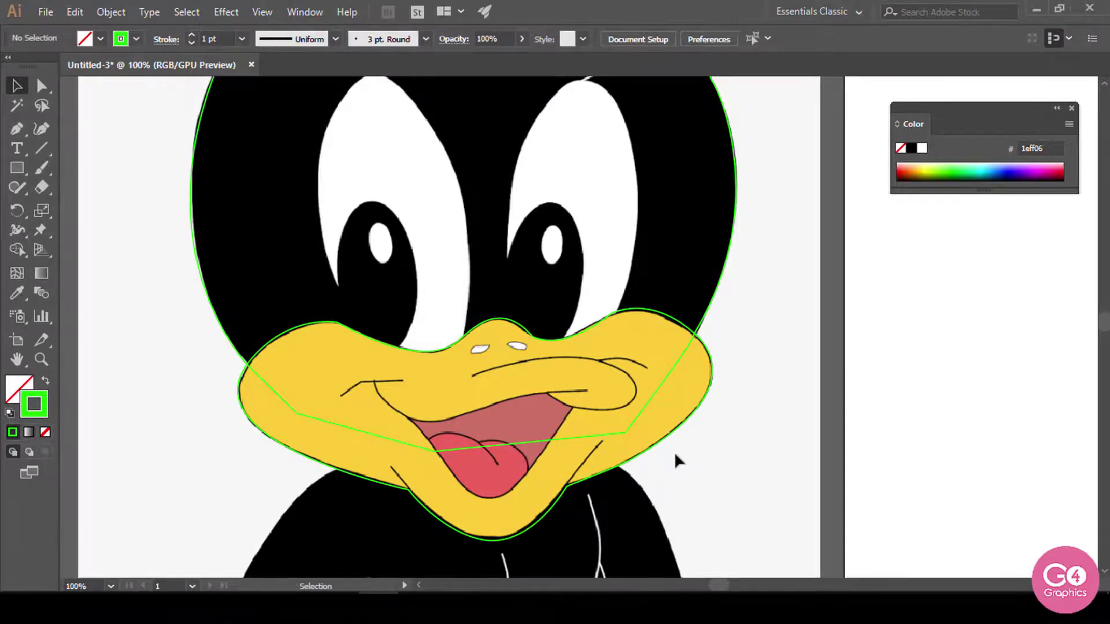
# Step: Trace the right eyebrow with the Pen tool as an open single-curve path, and deselect it
pyautogui.scroll(3, 487, 407)
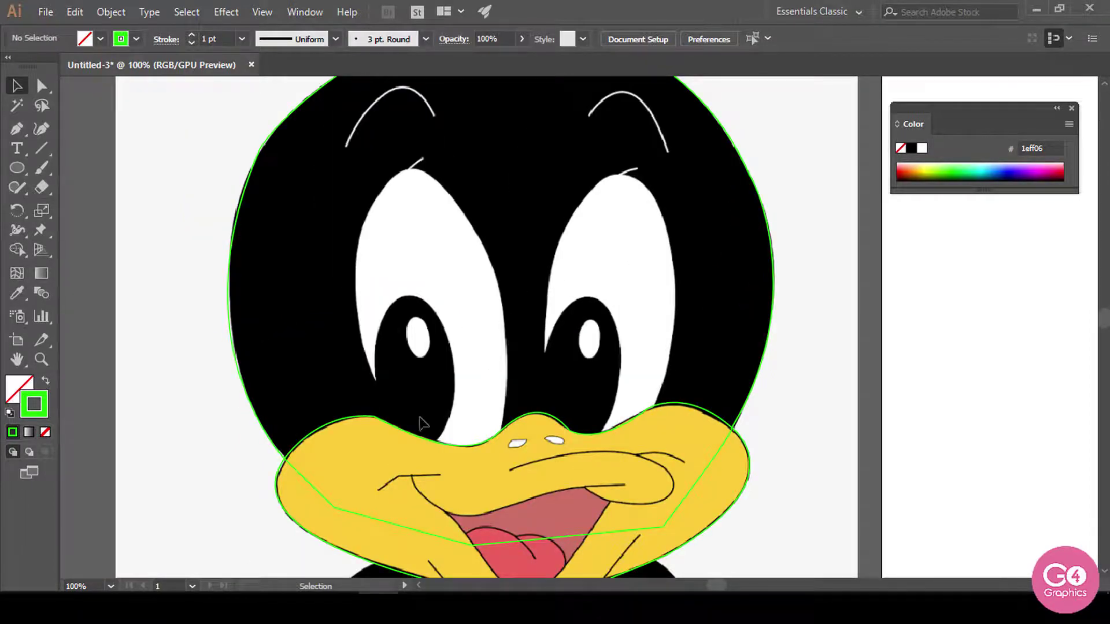
pyautogui.moveTo(506, 243); pyautogui.dragTo(483, 337)
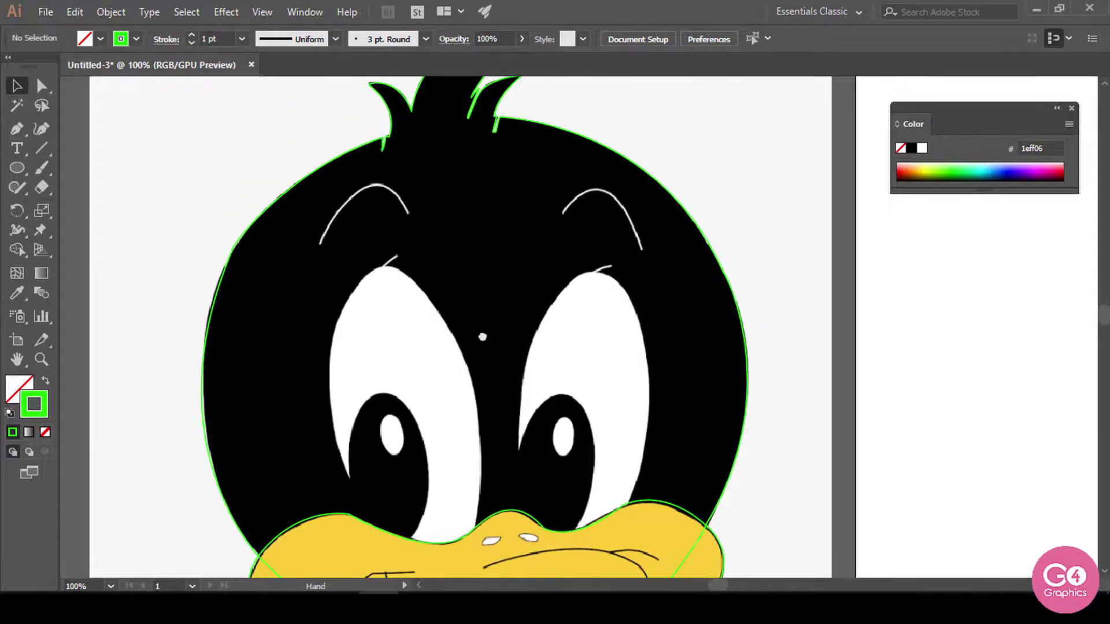
pyautogui.moveTo(12, 130); pyautogui.dragTo(92, 125)
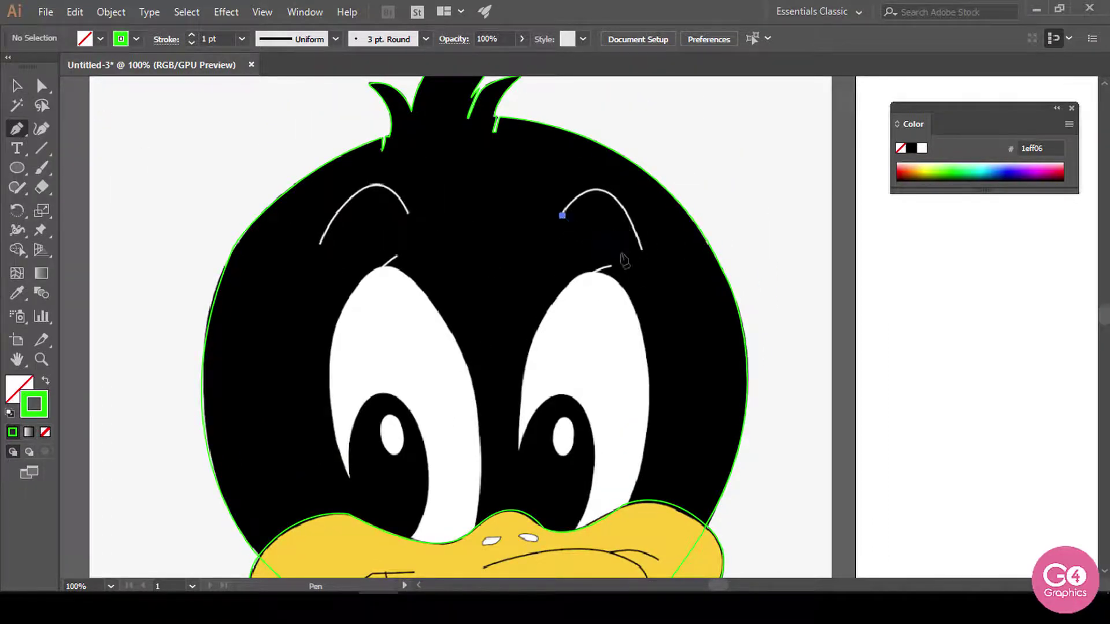
pyautogui.moveTo(642, 250); pyautogui.dragTo(680, 361)
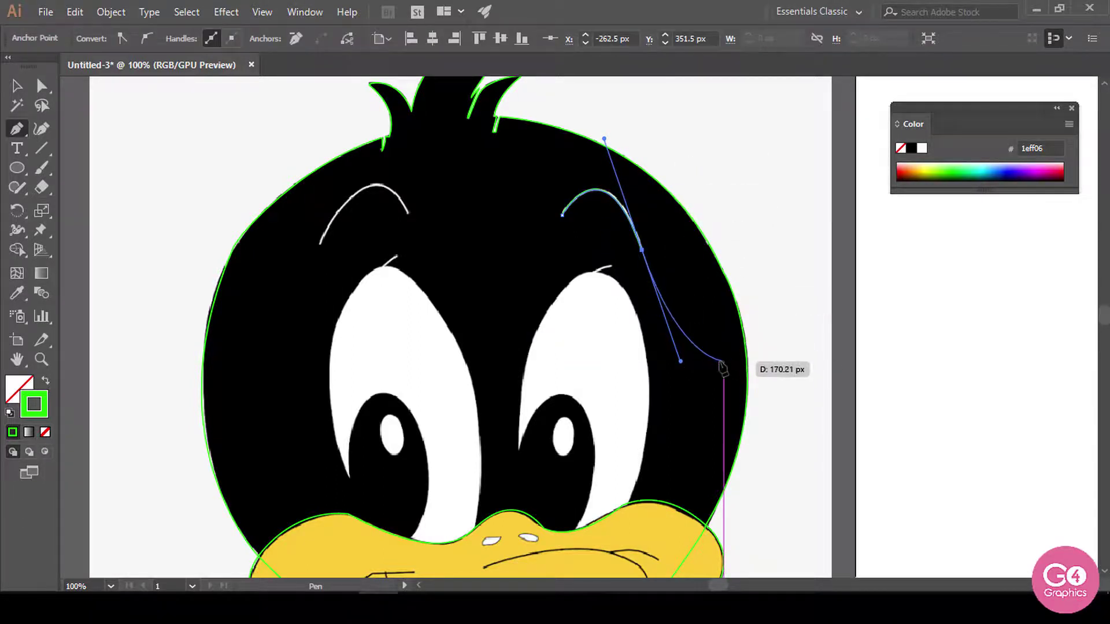
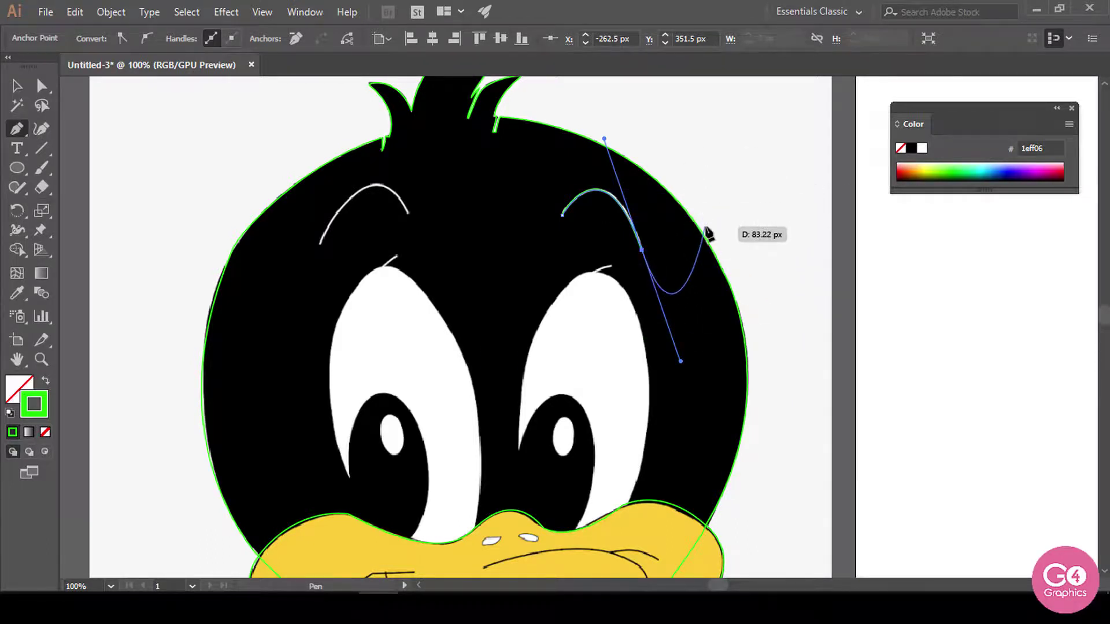
pyautogui.press('v')
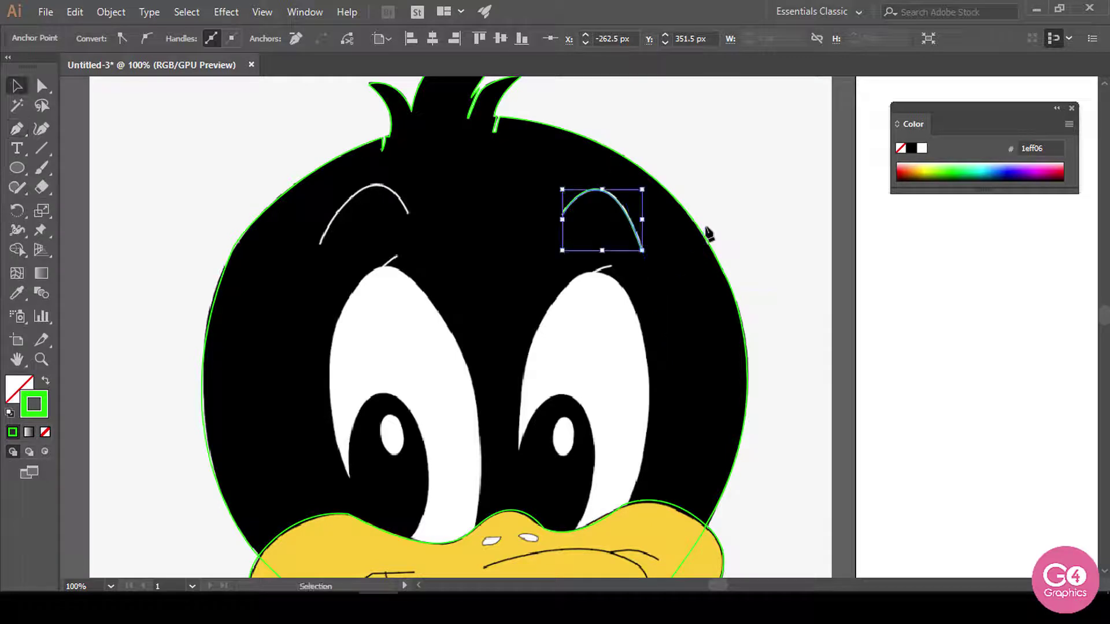
pyautogui.click(761, 225)
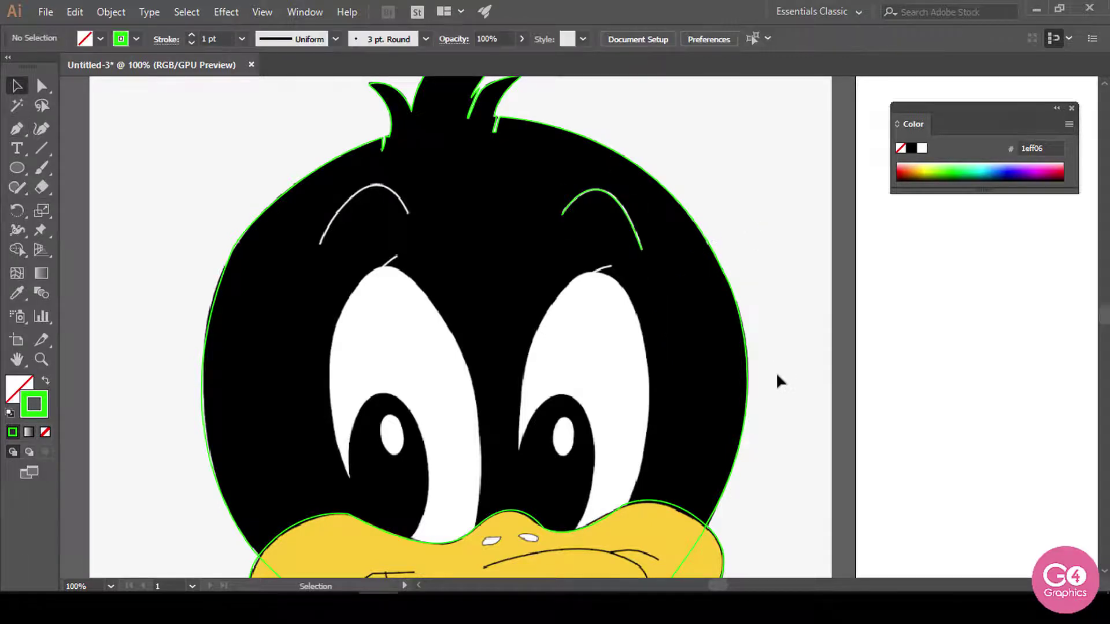
# Step: Trace the left eyebrow from its inner end to its outer end as an open curve, and deselect it
pyautogui.click(23, 130)
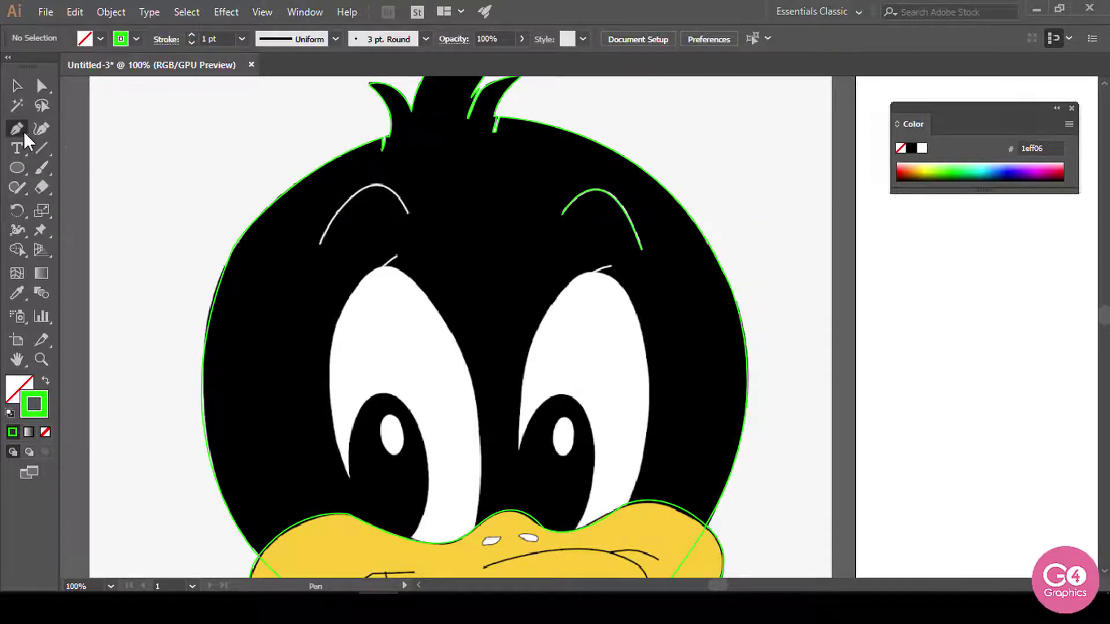
pyautogui.click(409, 214)
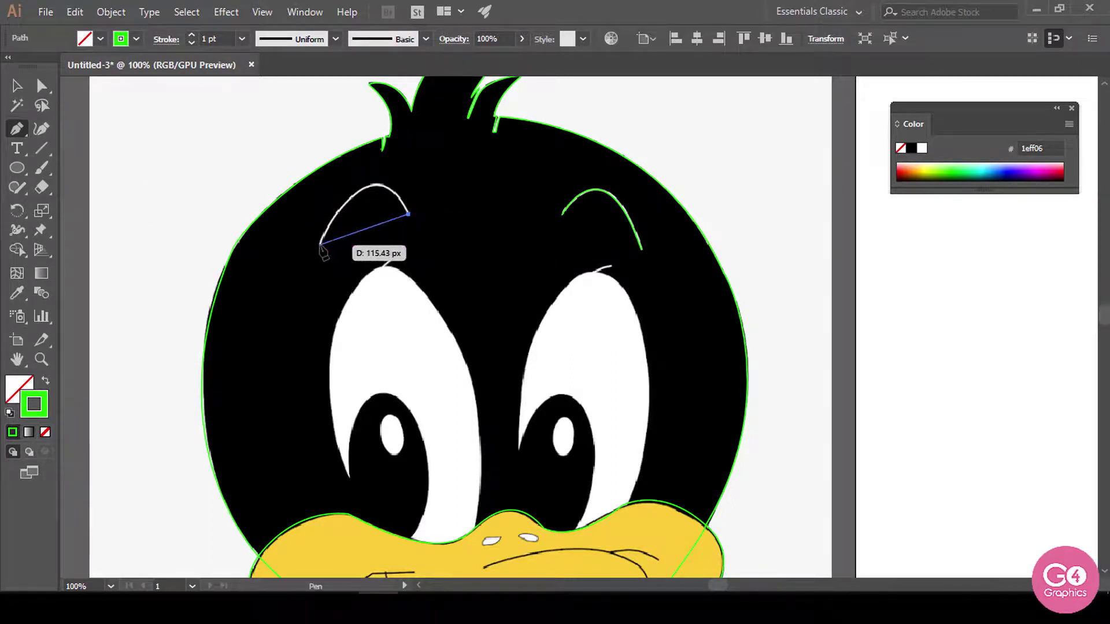
pyautogui.moveTo(320, 245); pyautogui.dragTo(261, 361)
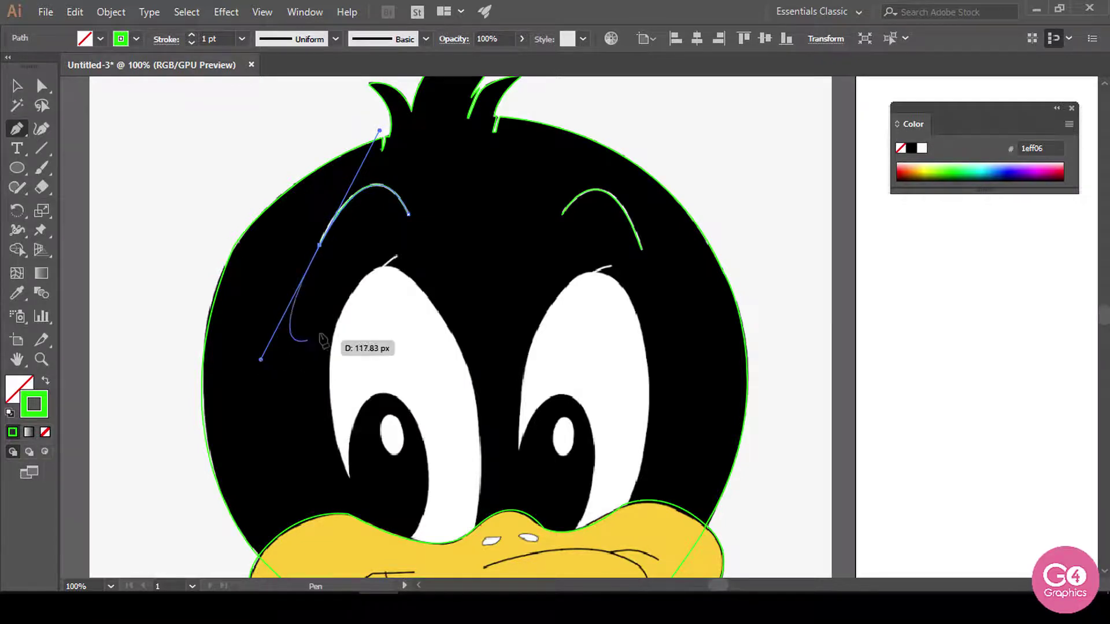
pyautogui.press('v')
pyautogui.moveTo(489, 391); pyautogui.dragTo(503, 337)
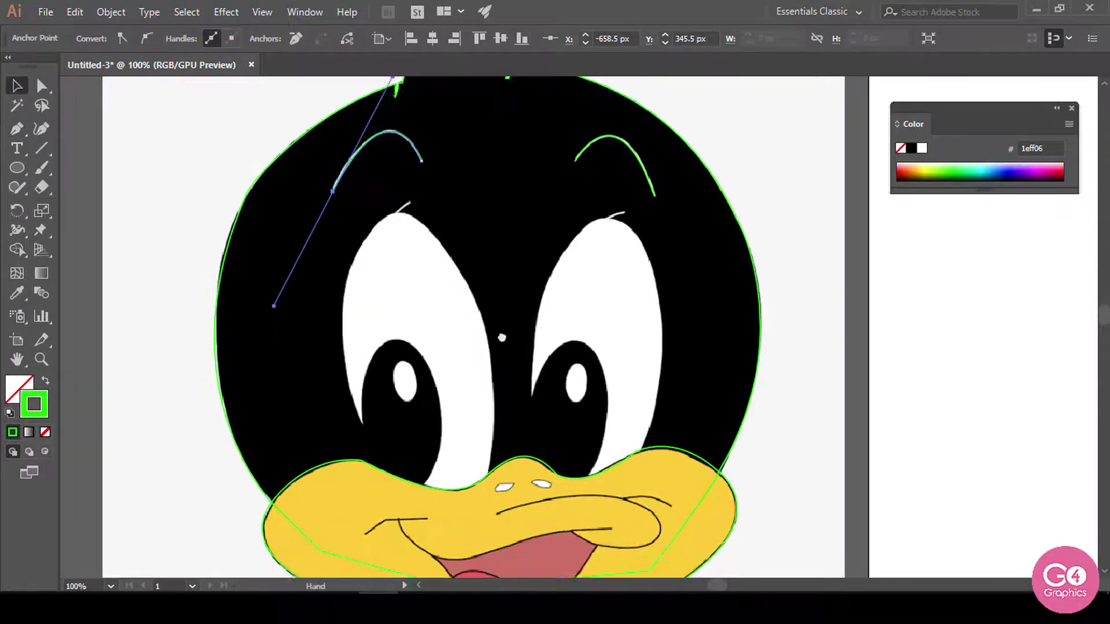
pyautogui.click(828, 419)
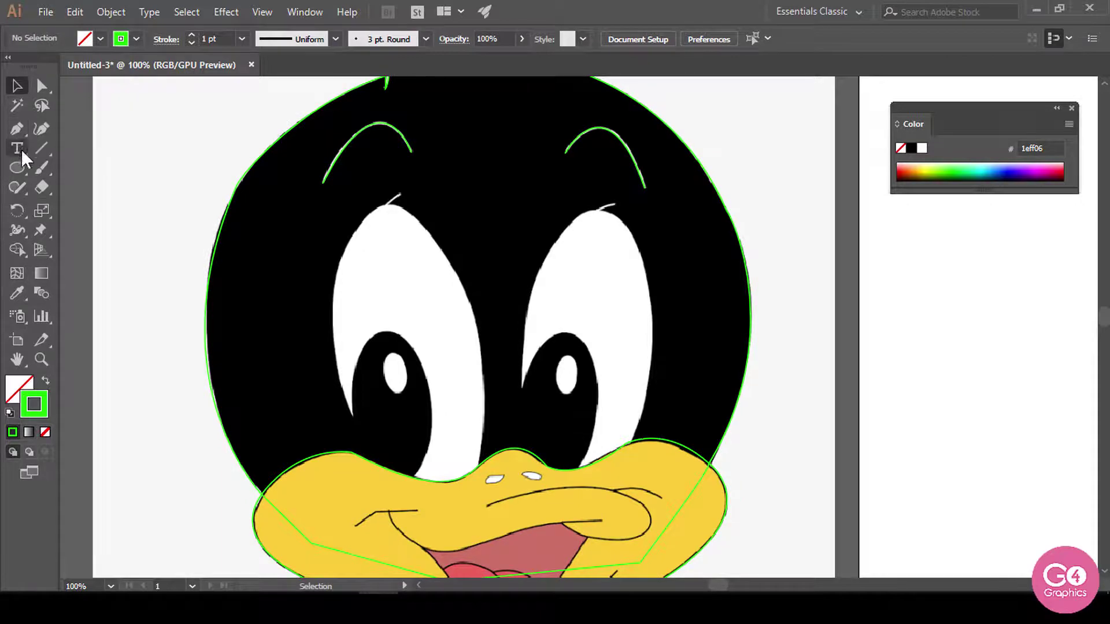
# Step: Trace the white of the right eye from its top, extending the lower end into the beak, and close the outline
pyautogui.click(17, 130)
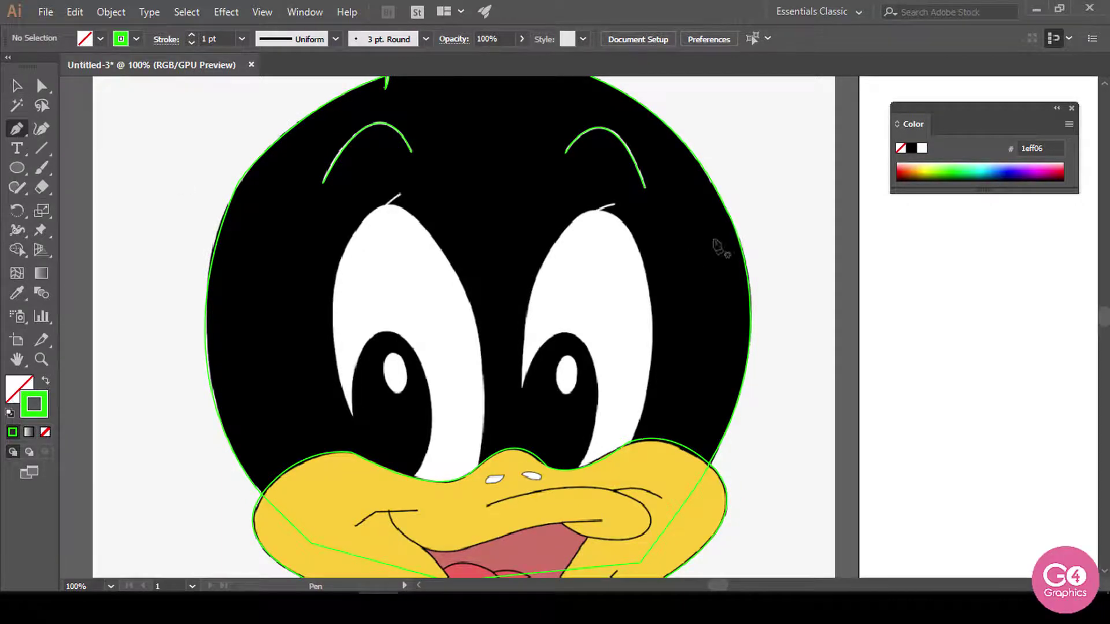
pyautogui.click(599, 209)
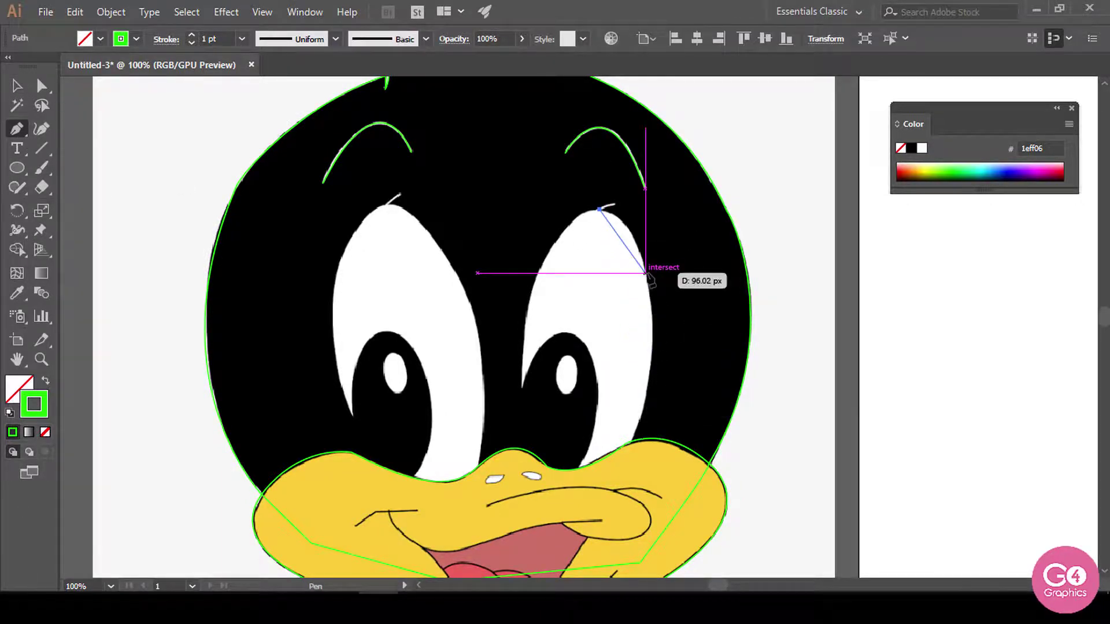
pyautogui.moveTo(647, 272)
pyautogui.mouseDown()
pyautogui.moveTo(668, 350)
pyautogui.moveTo(652, 289)
pyautogui.mouseUp()
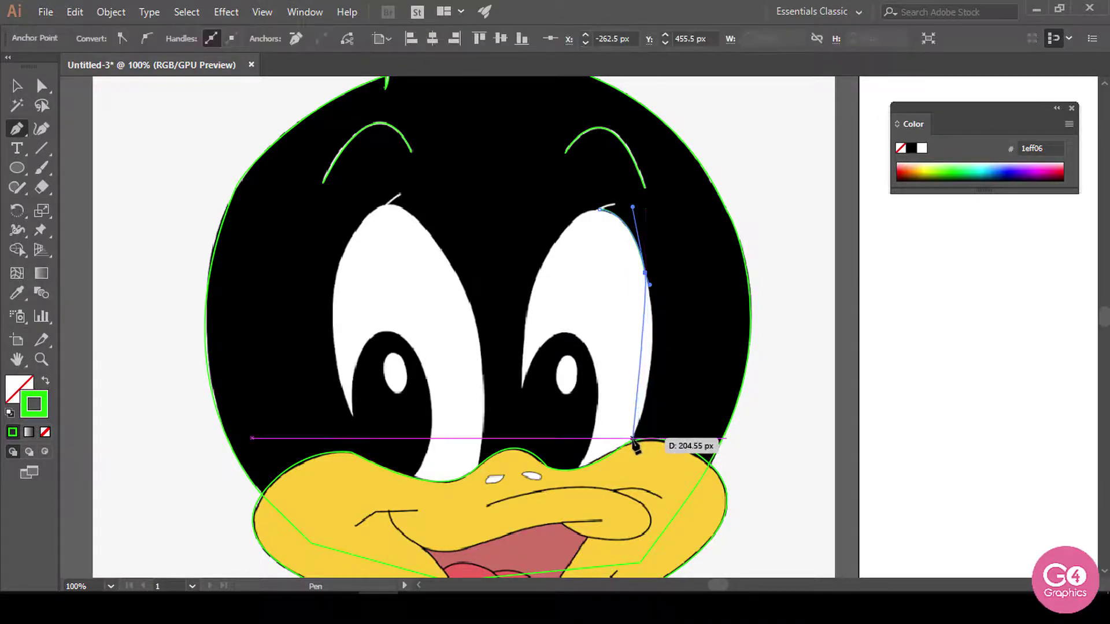
pyautogui.moveTo(633, 439)
pyautogui.mouseDown()
pyautogui.moveTo(600, 516)
pyautogui.moveTo(628, 452)
pyautogui.mouseUp()
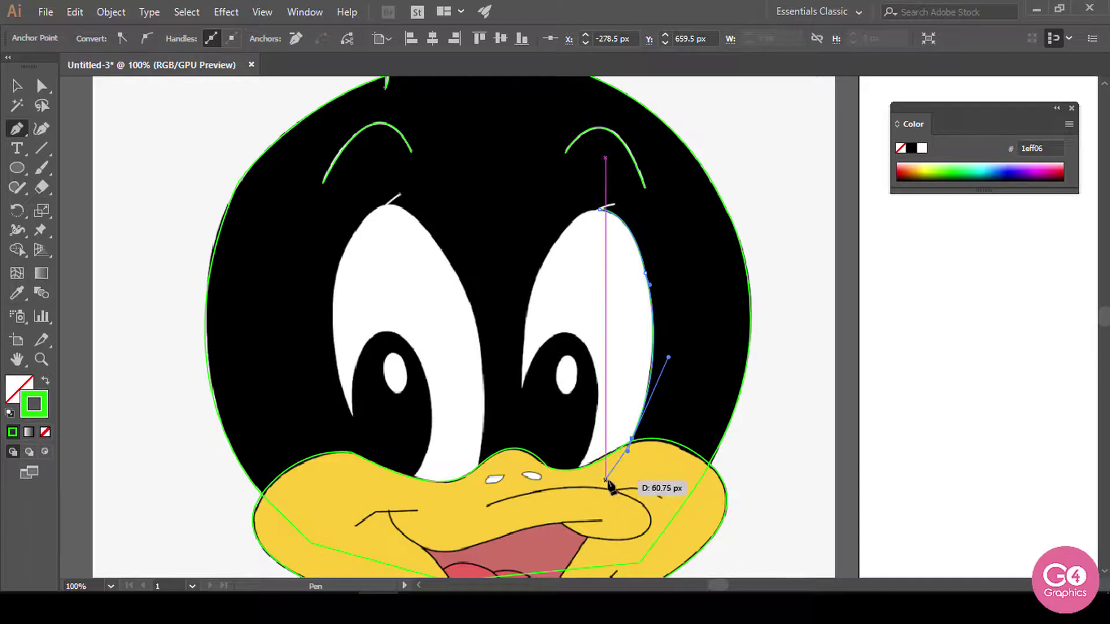
pyautogui.moveTo(565, 492); pyautogui.dragTo(581, 204)
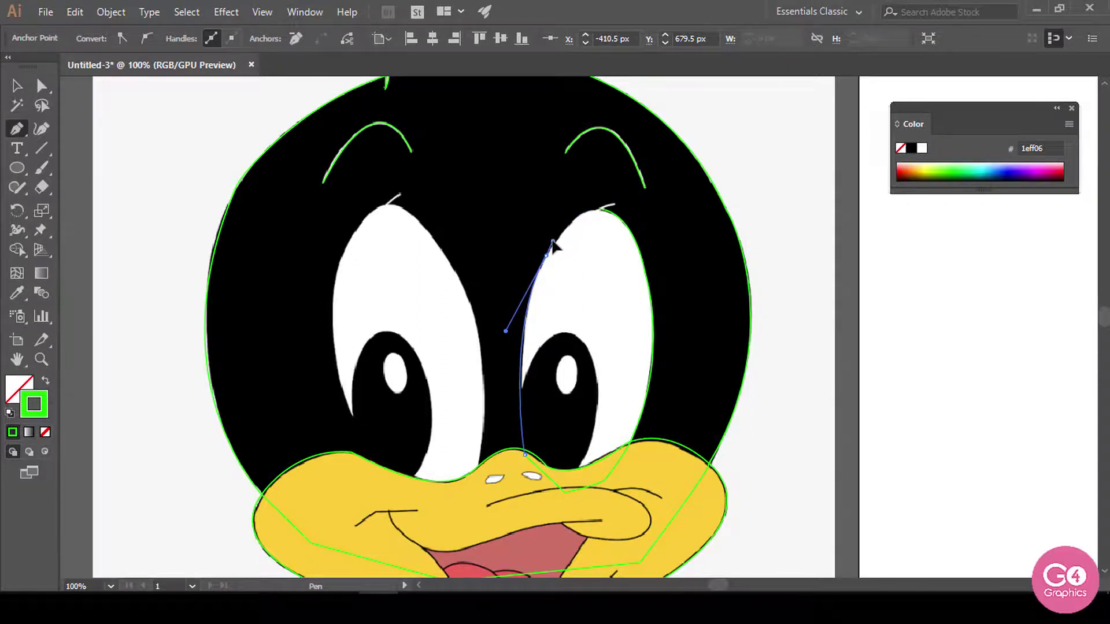
pyautogui.moveTo(553, 246); pyautogui.dragTo(553, 243)
pyautogui.moveTo(600, 210)
pyautogui.mouseDown()
pyautogui.moveTo(633, 207)
pyautogui.moveTo(618, 210)
pyautogui.mouseUp()
pyautogui.press('v')
# Step: Trace the left eye's inner edge with the Pen tool, from its top down to the beak
pyautogui.press('space')
pyautogui.moveTo(496, 361); pyautogui.dragTo(588, 339)
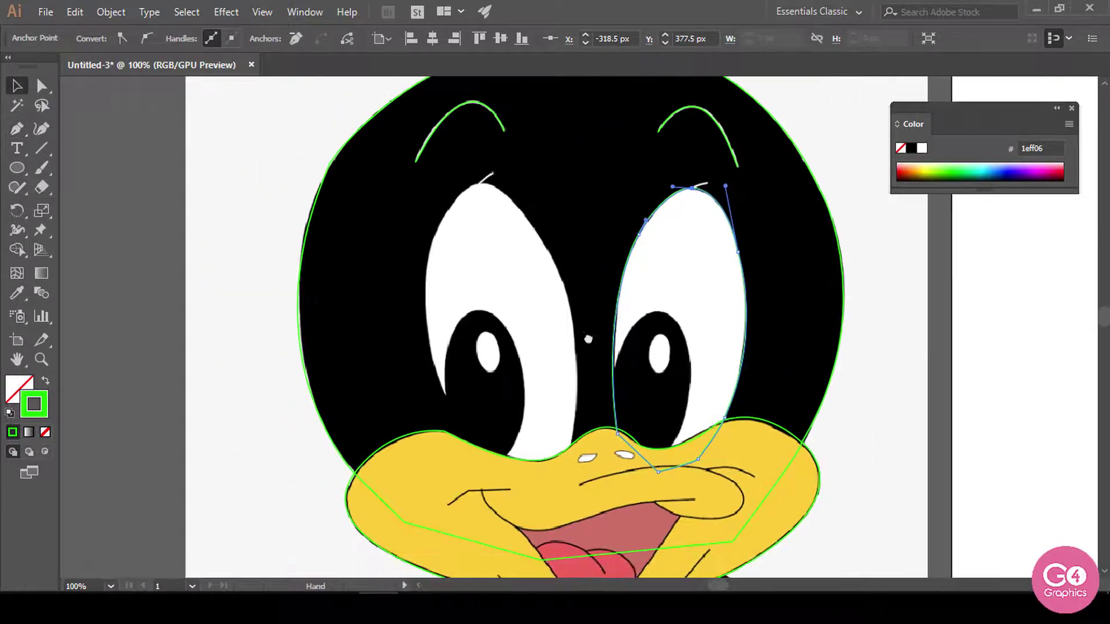
pyautogui.click(17, 128)
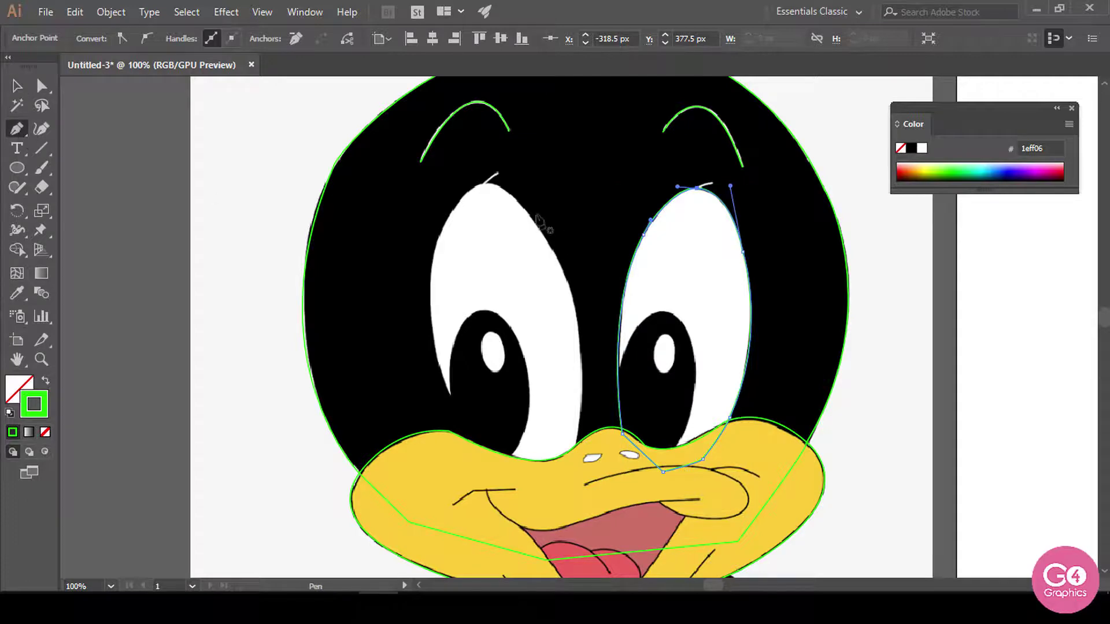
pyautogui.click(482, 183)
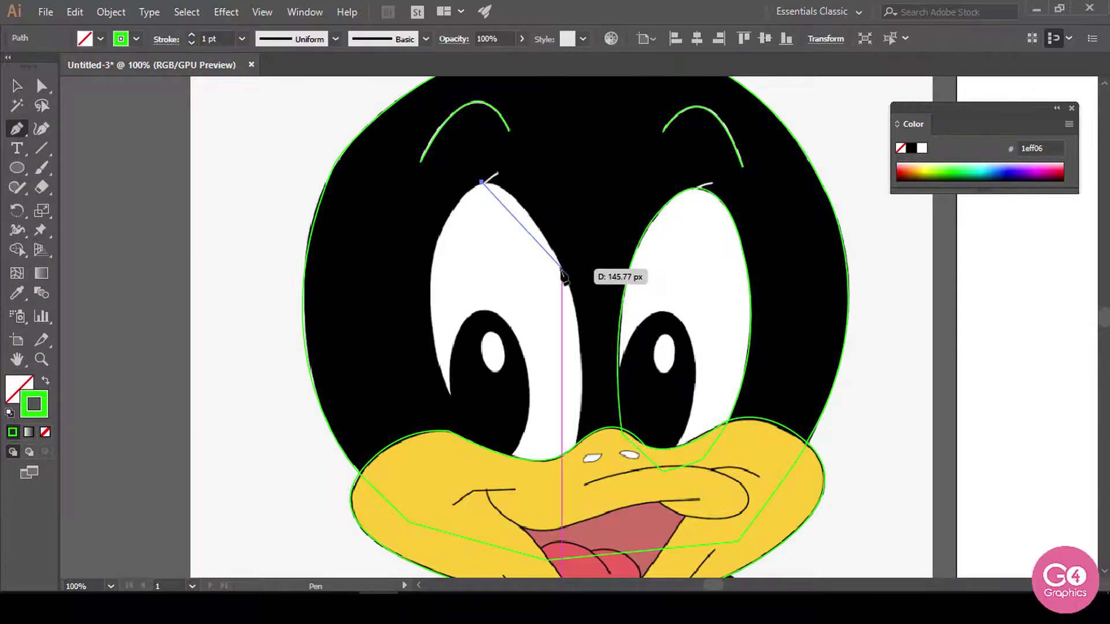
pyautogui.moveTo(562, 270); pyautogui.dragTo(605, 368)
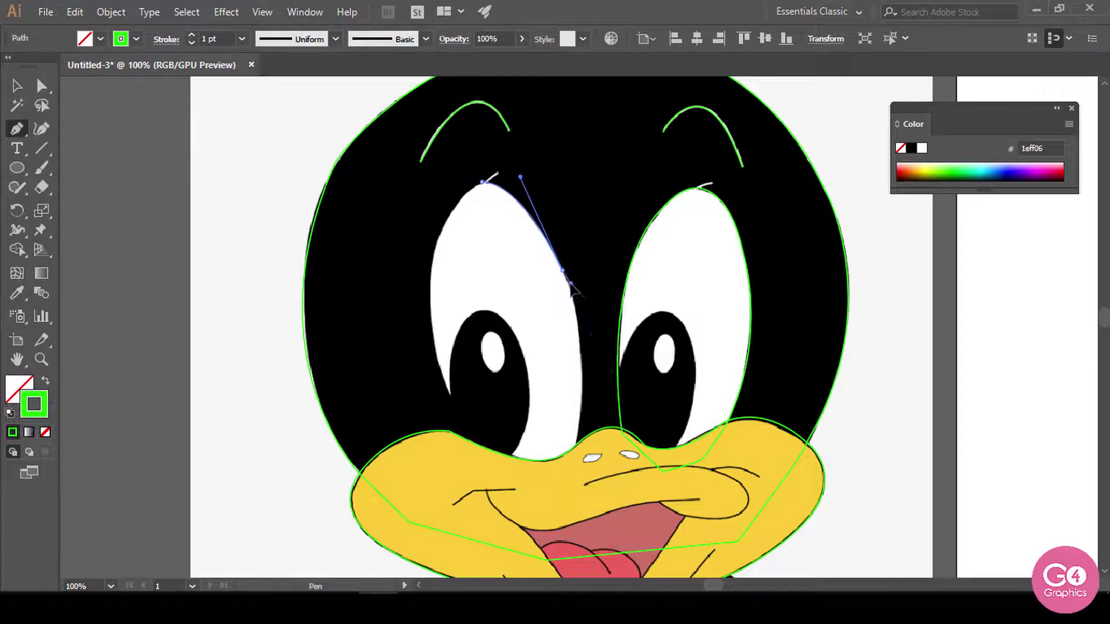
pyautogui.moveTo(567, 281); pyautogui.dragTo(572, 457)
pyautogui.click(572, 463)
# Step: Continue the left eye outline through the beak area and up its outer edge, close it at the top, and deselect it
pyautogui.click(554, 485)
pyautogui.click(491, 485)
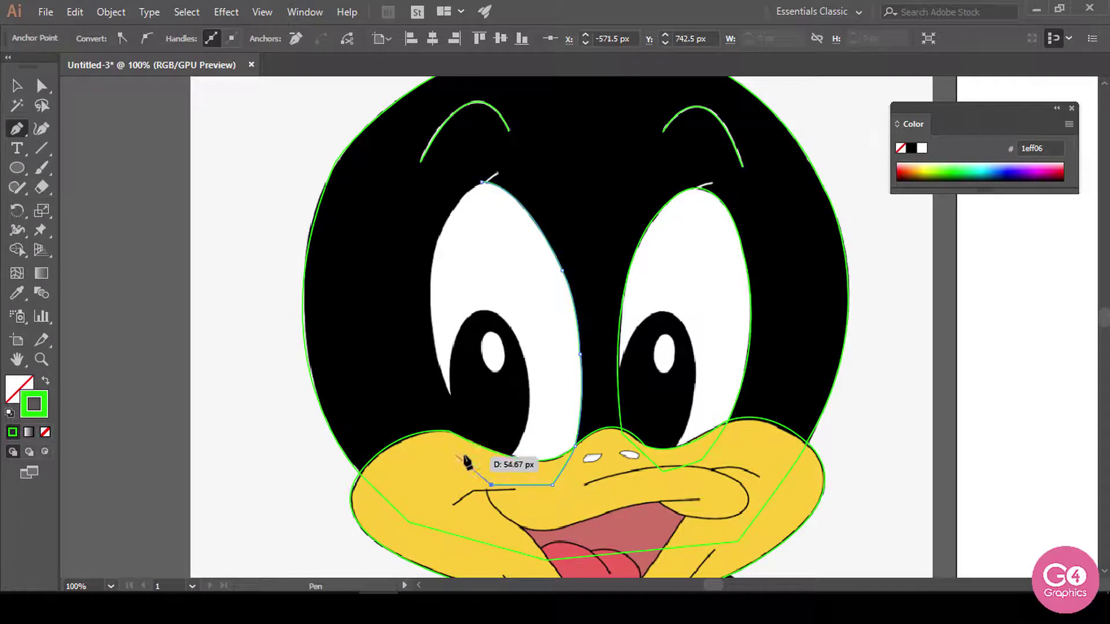
pyautogui.click(473, 443)
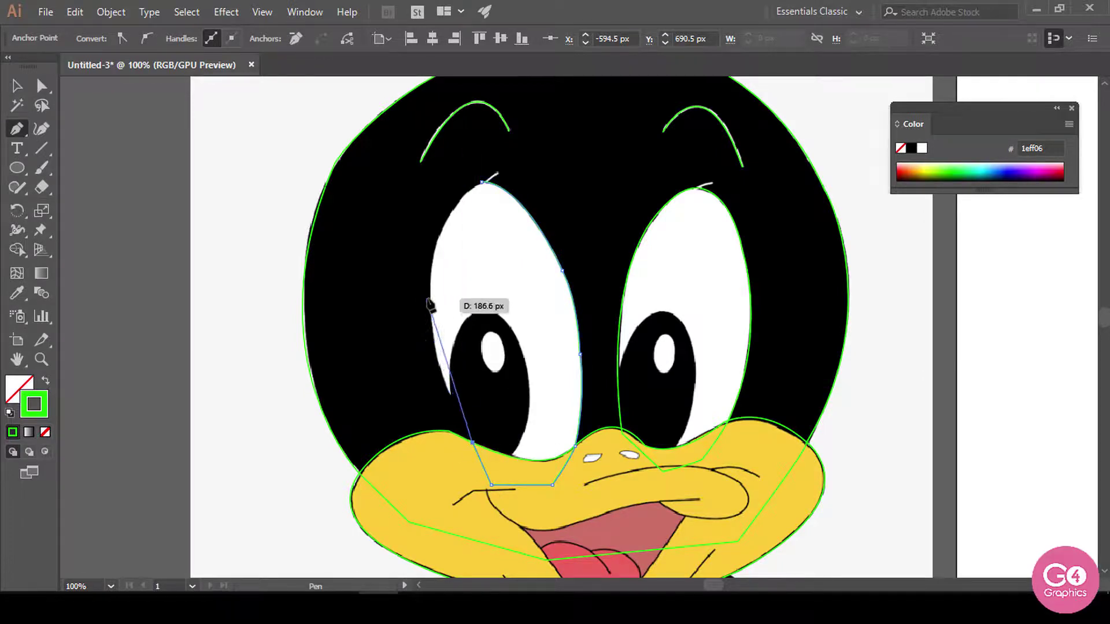
pyautogui.moveTo(430, 299)
pyautogui.mouseDown()
pyautogui.moveTo(431, 208)
pyautogui.moveTo(431, 280)
pyautogui.mouseUp()
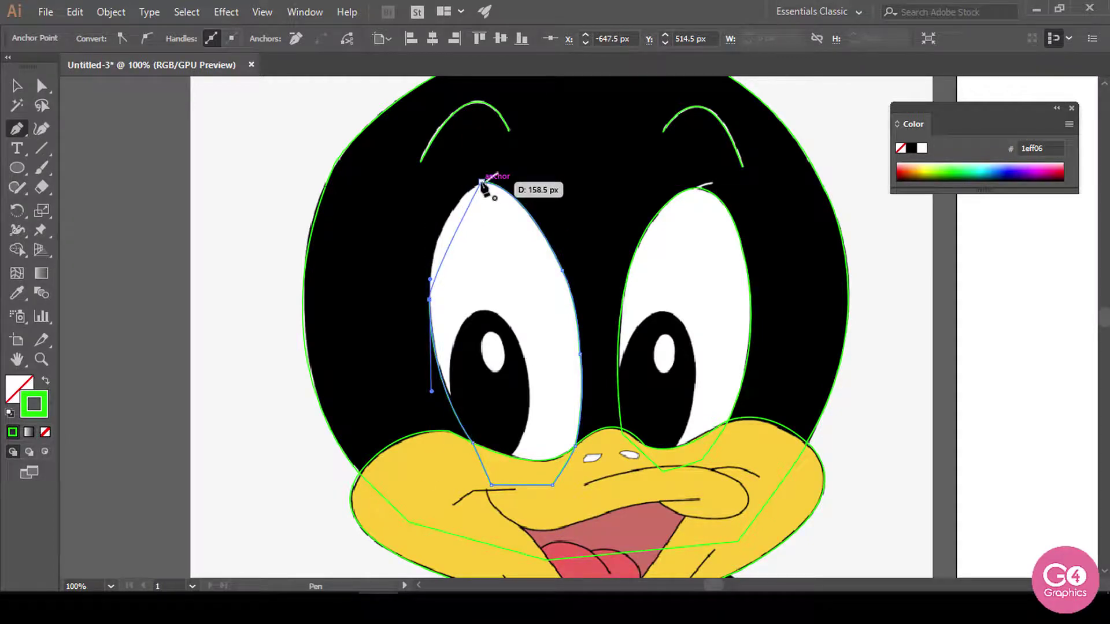
pyautogui.moveTo(481, 183); pyautogui.dragTo(528, 155)
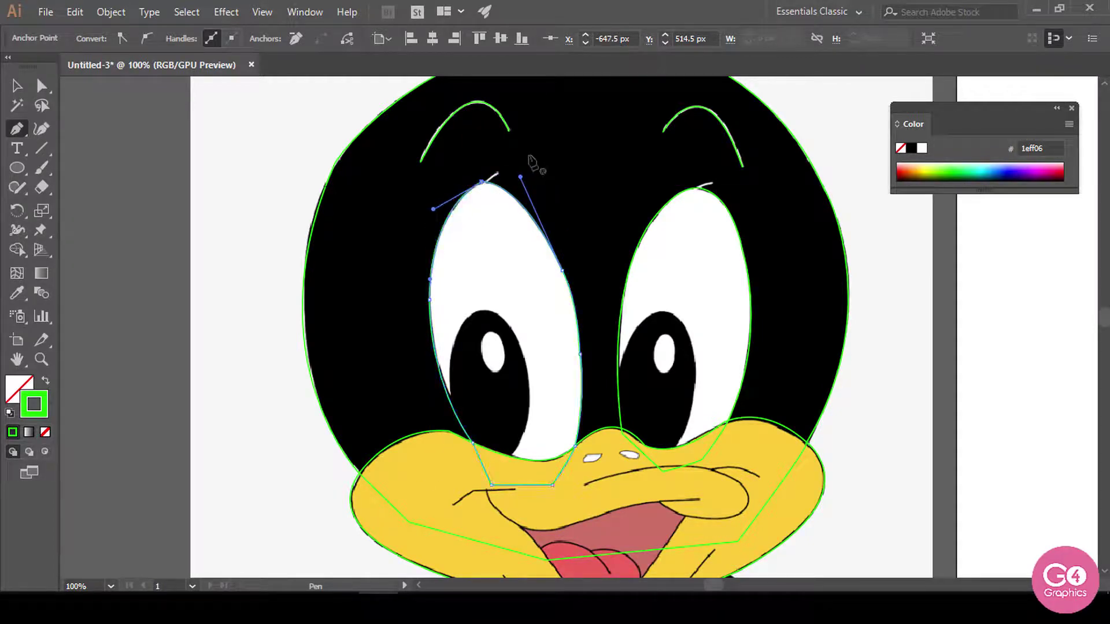
pyautogui.press('v')
pyautogui.click(814, 365)
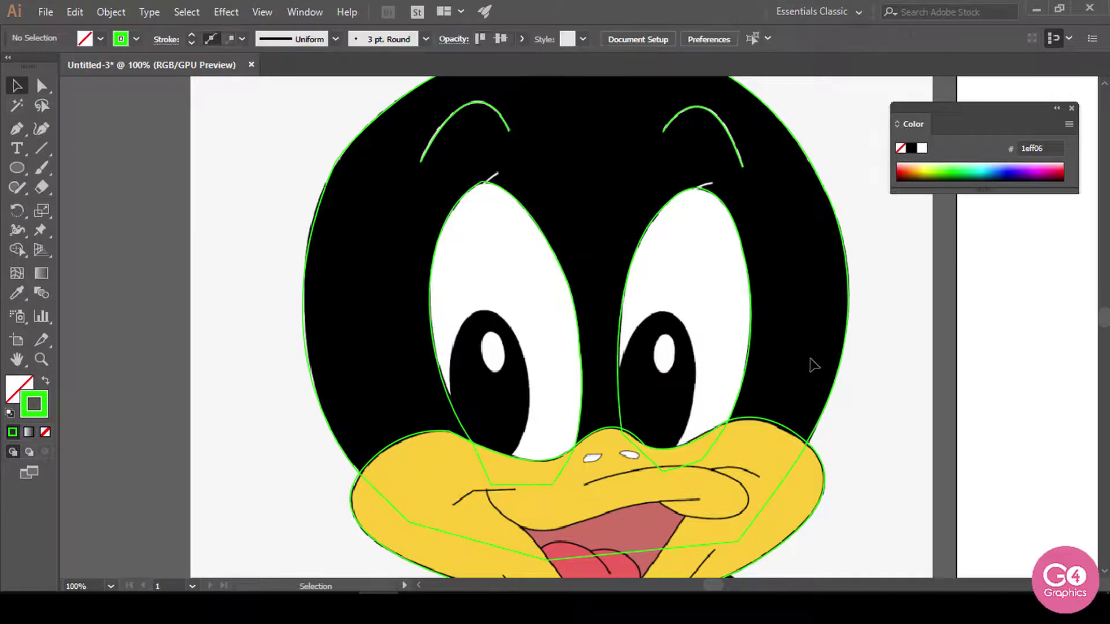
pyautogui.moveTo(834, 368); pyautogui.dragTo(788, 326)
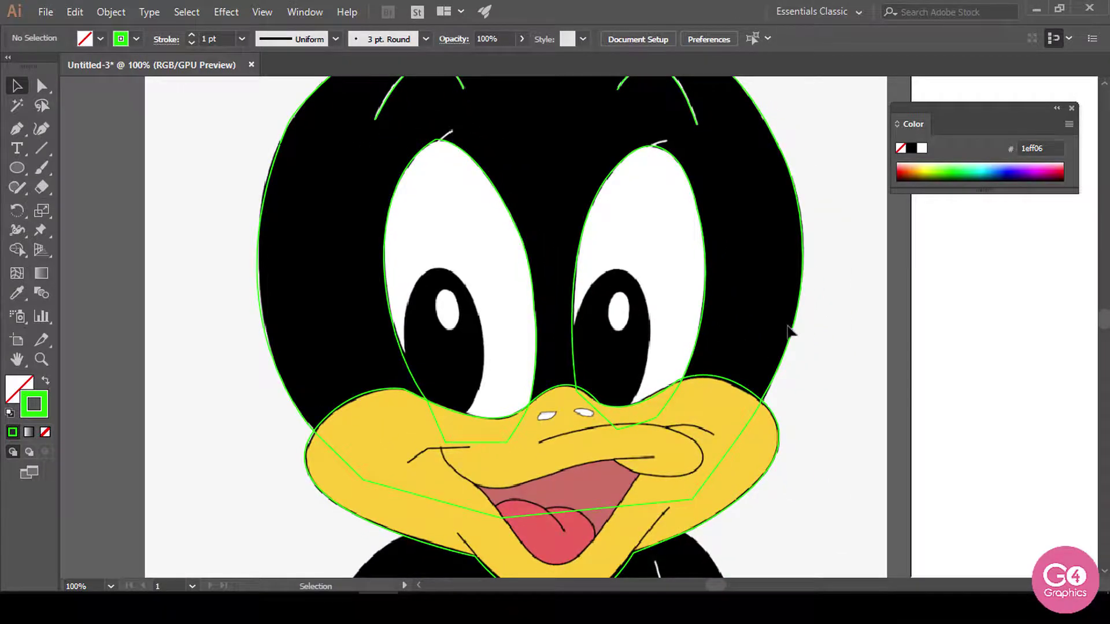
pyautogui.click(695, 369)
pyautogui.keyDown('shift'); pyautogui.click(538, 328); pyautogui.keyUp('shift')
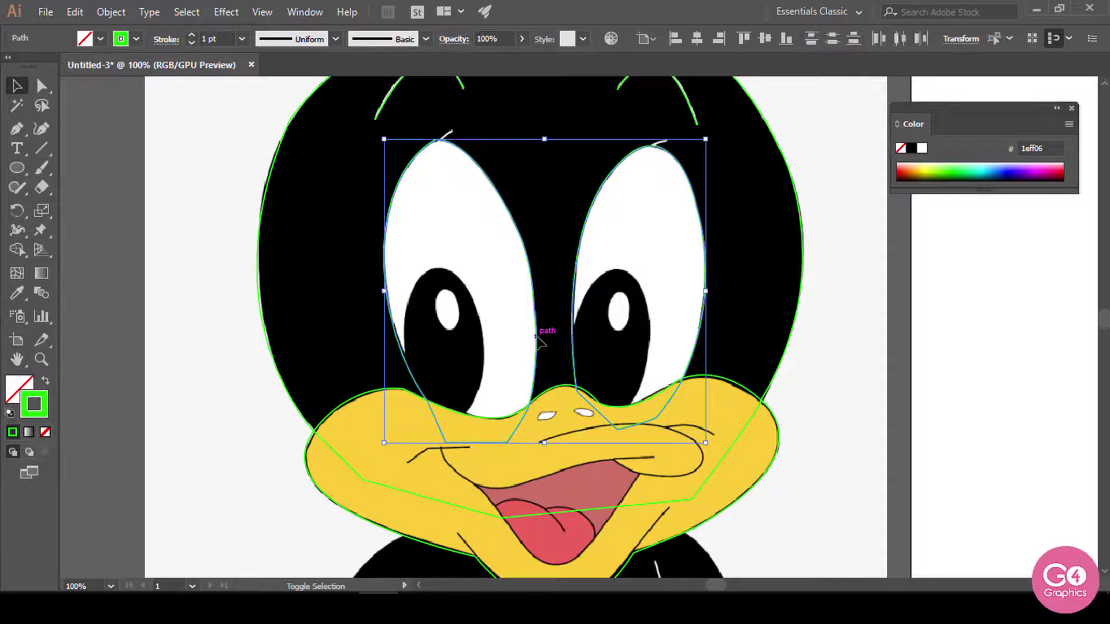
pyautogui.press('a')
pyautogui.hotkey('ctrl', 'shift', 'a')
pyautogui.press('v')
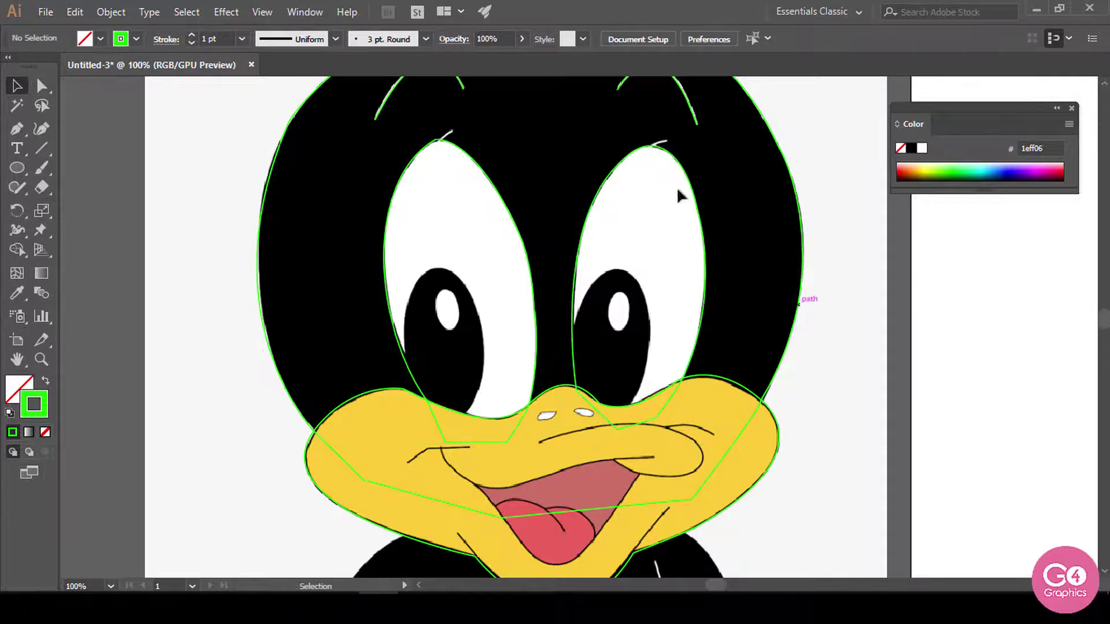
pyautogui.click(17, 128)
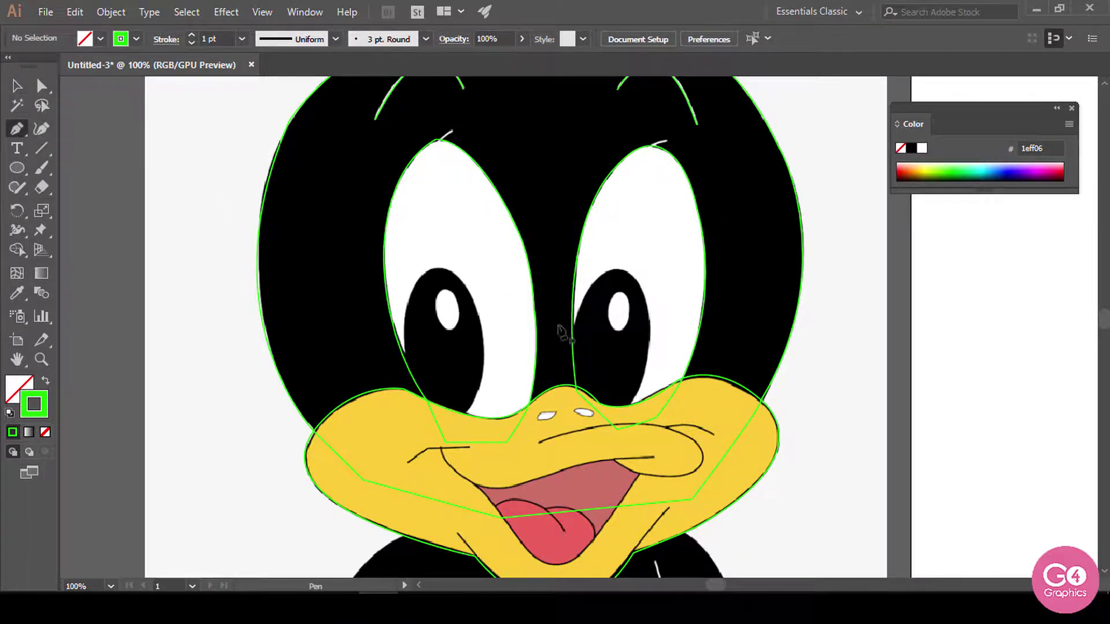
# Step: Draw an ellipse over the right pupil, tilt it clockwise and stretch its sides and top to the pupil's edges
pyautogui.moveTo(15, 165); pyautogui.dragTo(105, 203)
pyautogui.moveTo(578, 287); pyautogui.dragTo(639, 413)
pyautogui.click(16, 86)
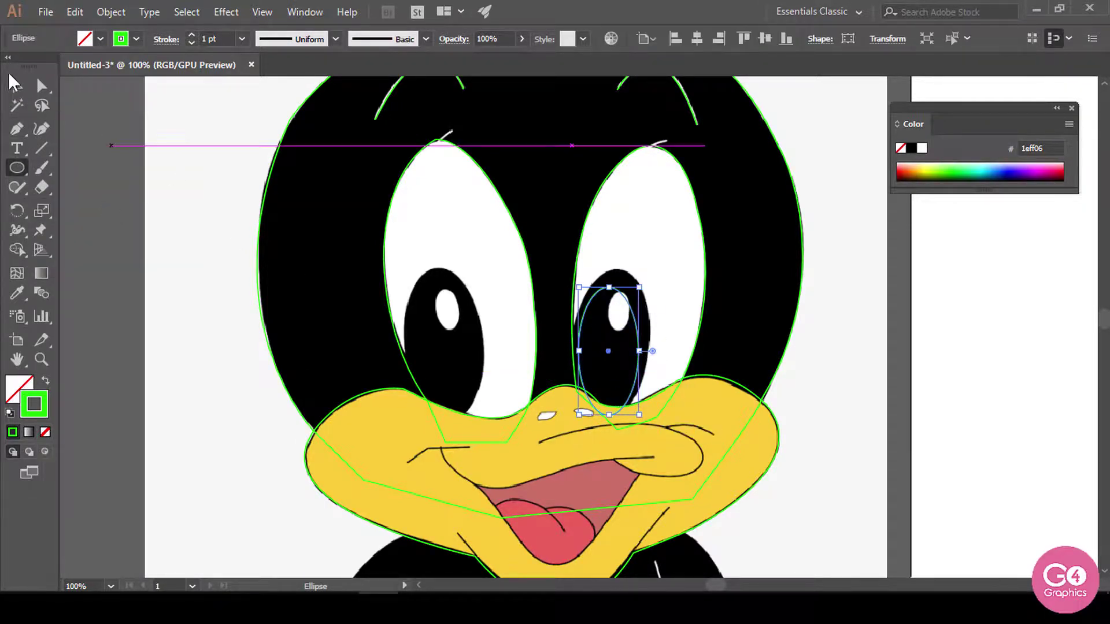
pyautogui.moveTo(644, 286); pyautogui.dragTo(649, 294)
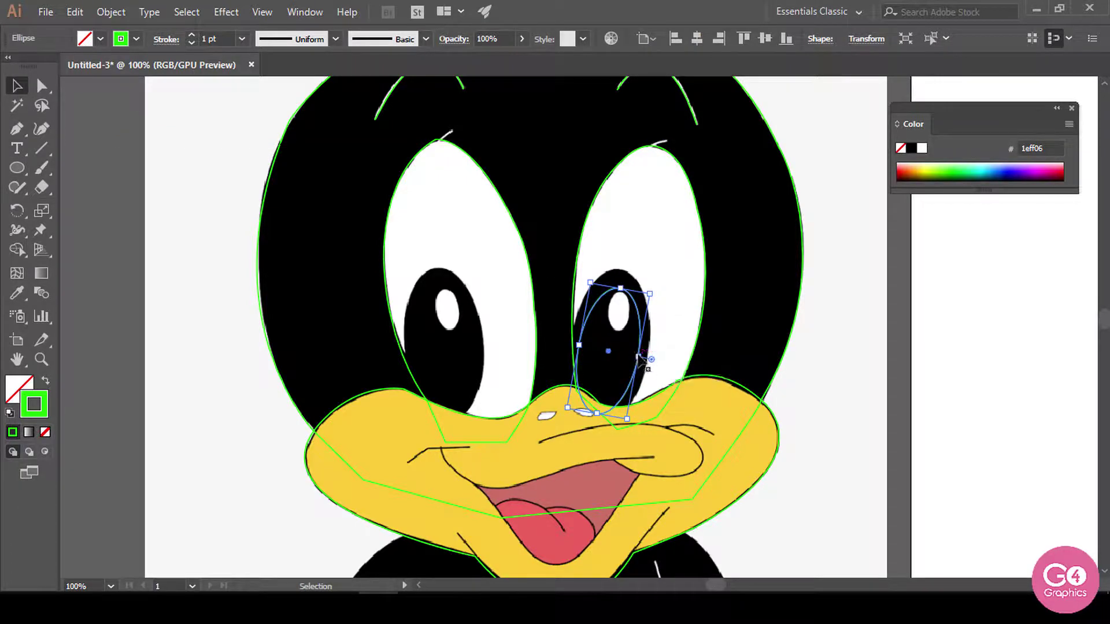
pyautogui.moveTo(639, 357); pyautogui.dragTo(646, 357)
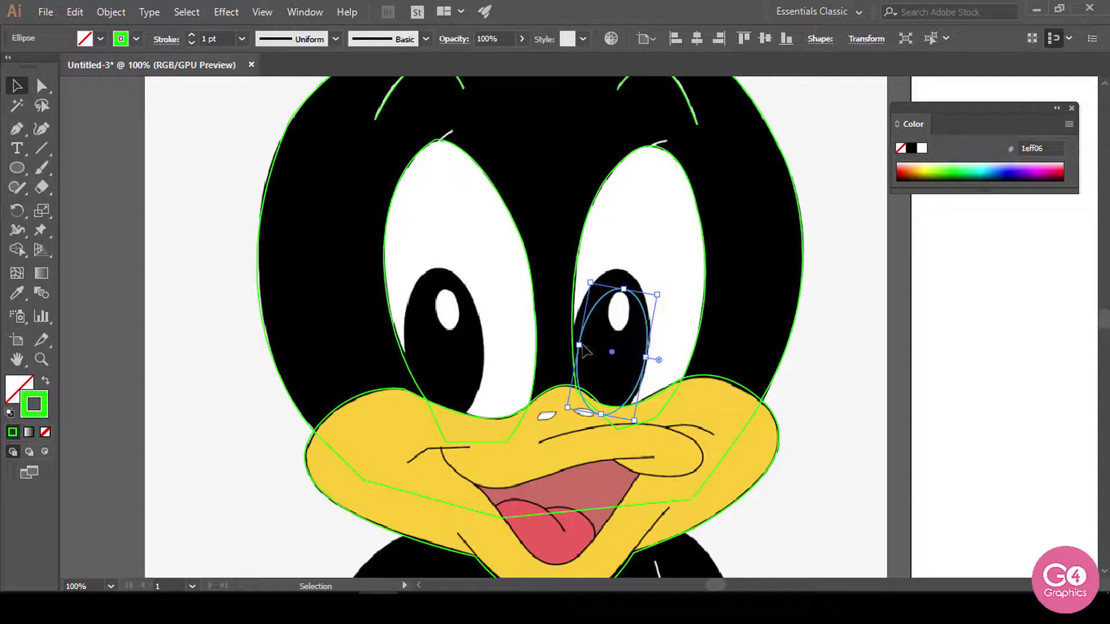
pyautogui.moveTo(579, 346); pyautogui.dragTo(572, 344)
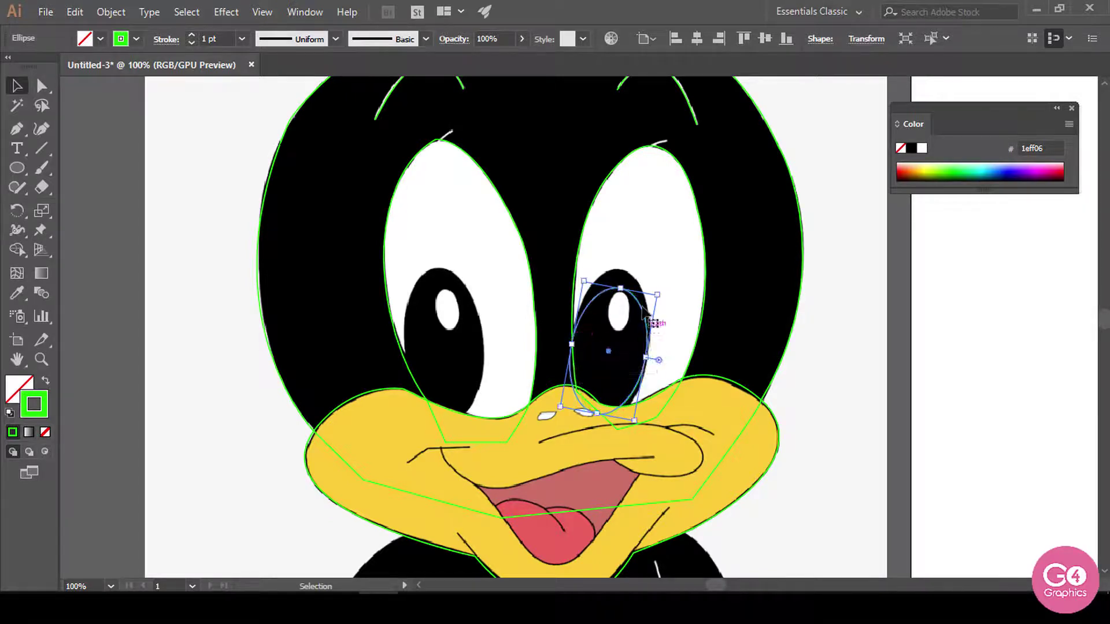
pyautogui.moveTo(623, 285); pyautogui.dragTo(623, 270)
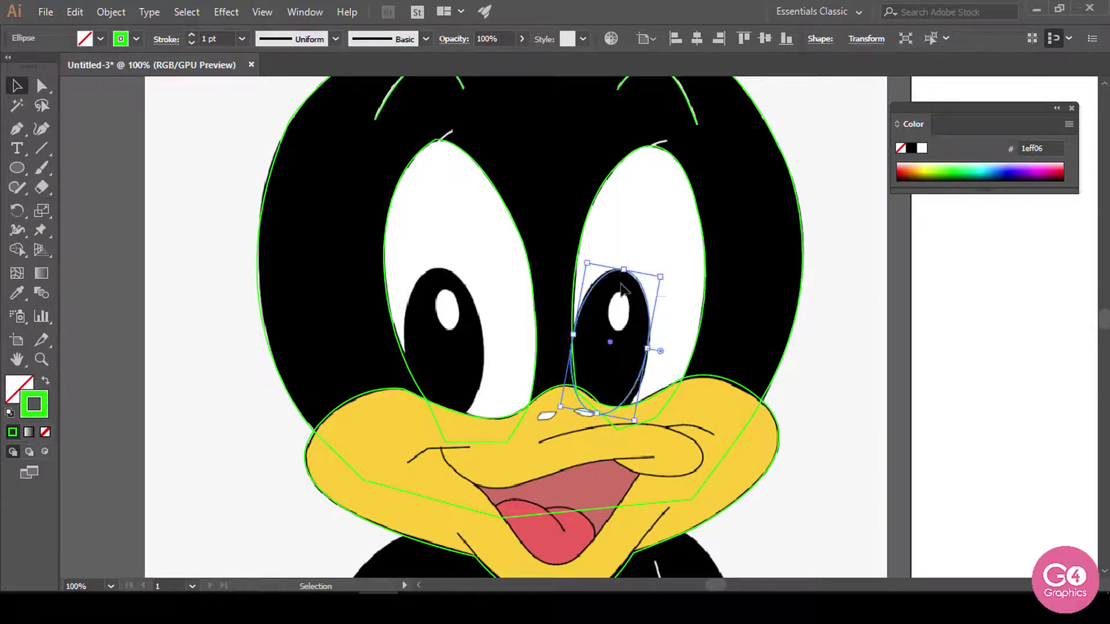
# Step: Reduce the right pupil ellipse's tilt and lengthen one handle of its bottom anchor to fit the lower curve, and deselect it
pyautogui.moveTo(643, 418); pyautogui.dragTo(654, 418)
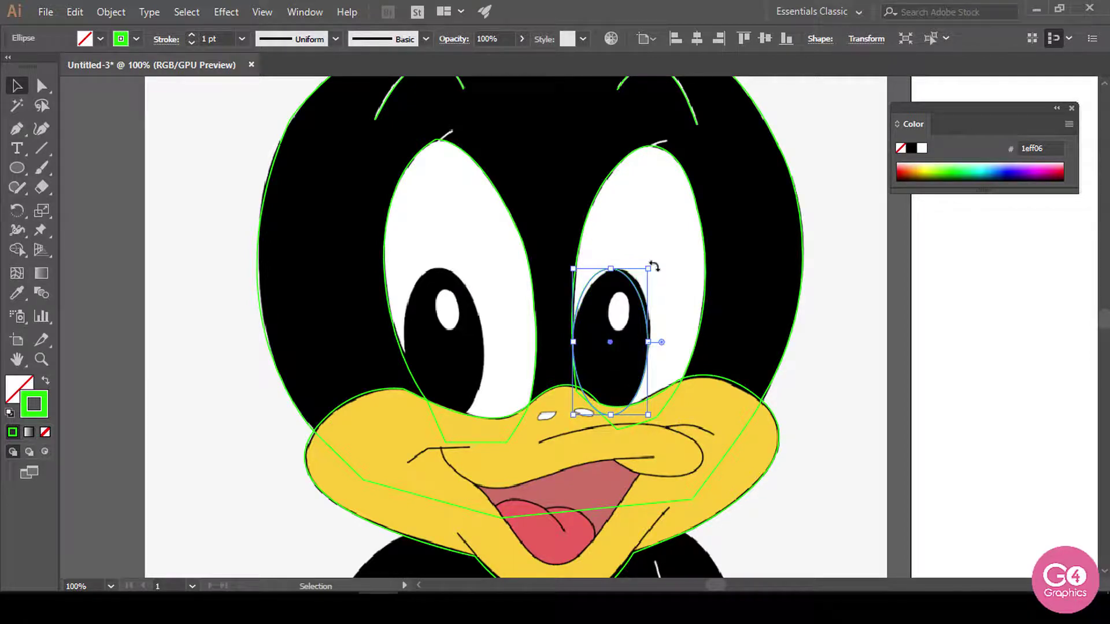
pyautogui.moveTo(651, 258); pyautogui.dragTo(657, 259)
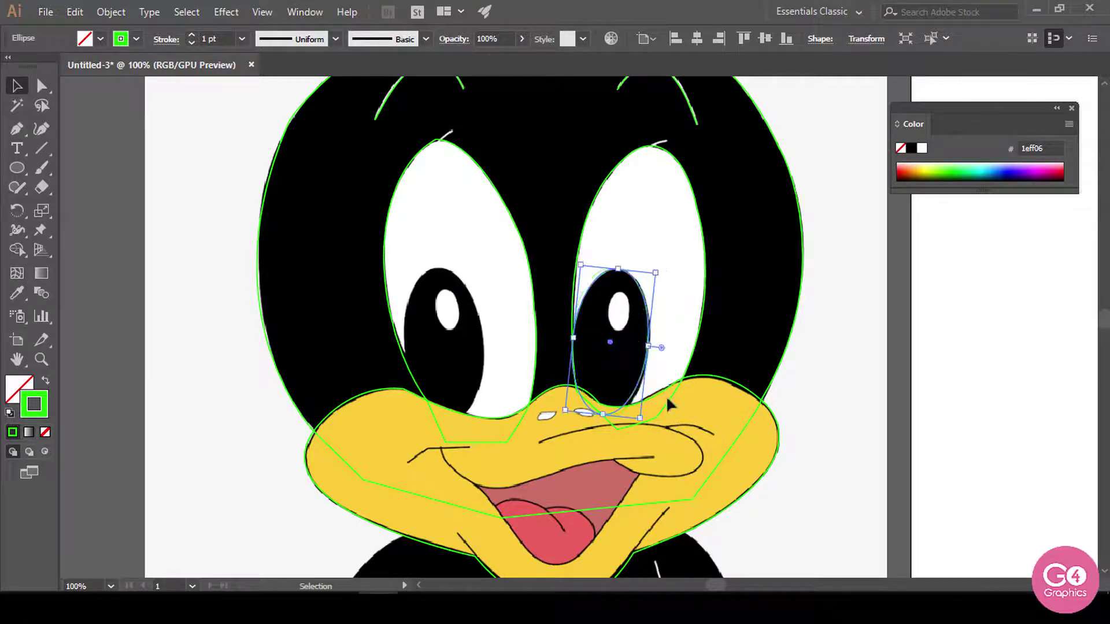
pyautogui.click(42, 87)
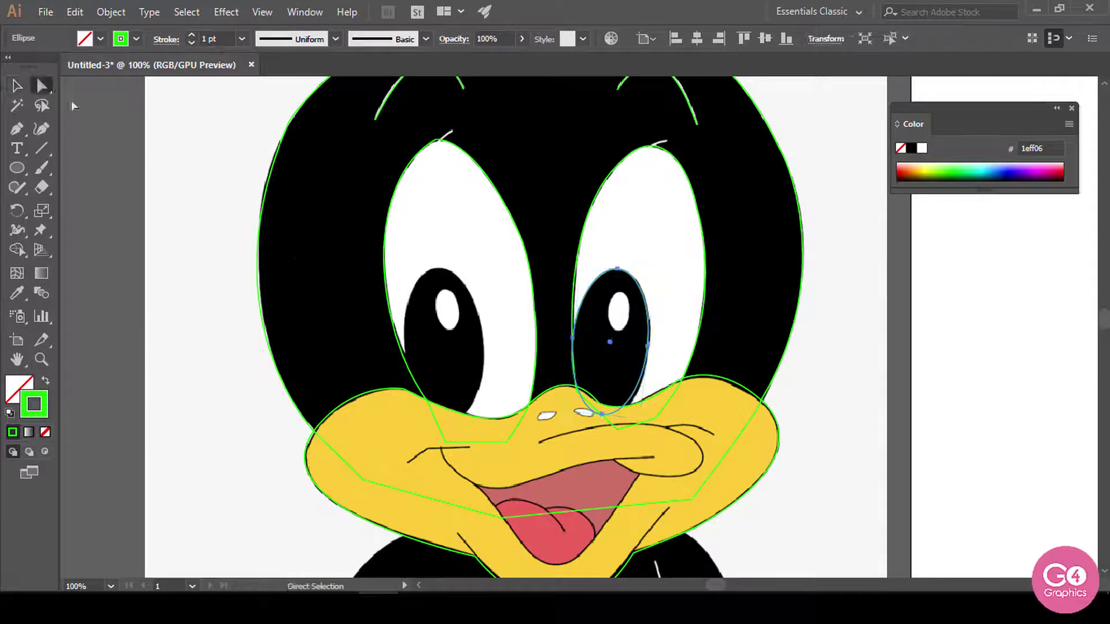
pyautogui.click(602, 416)
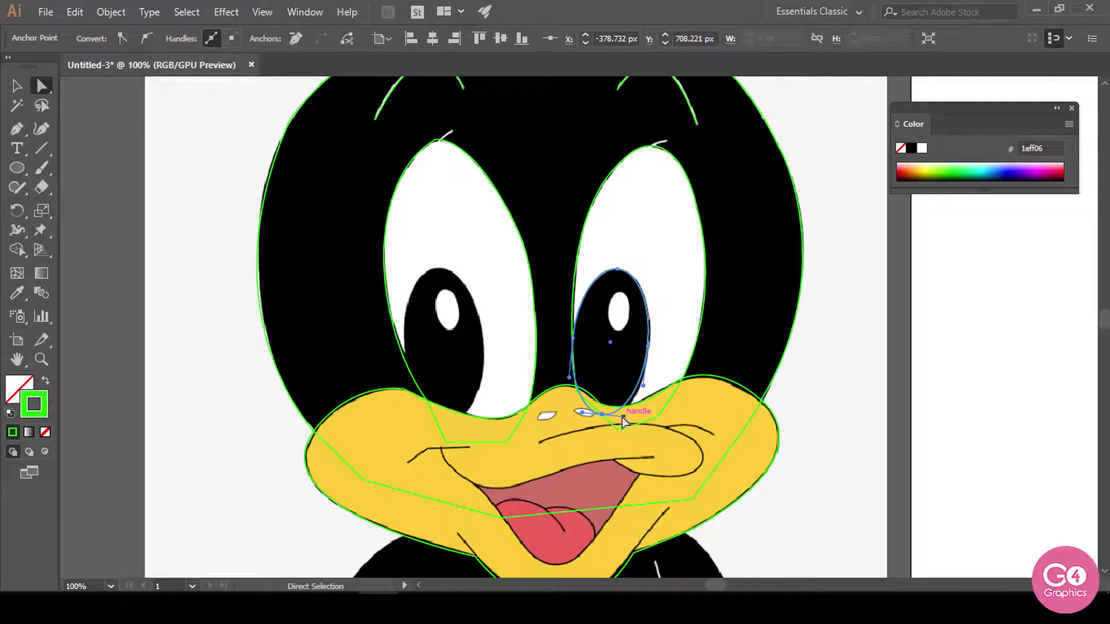
pyautogui.moveTo(632, 415); pyautogui.dragTo(633, 417)
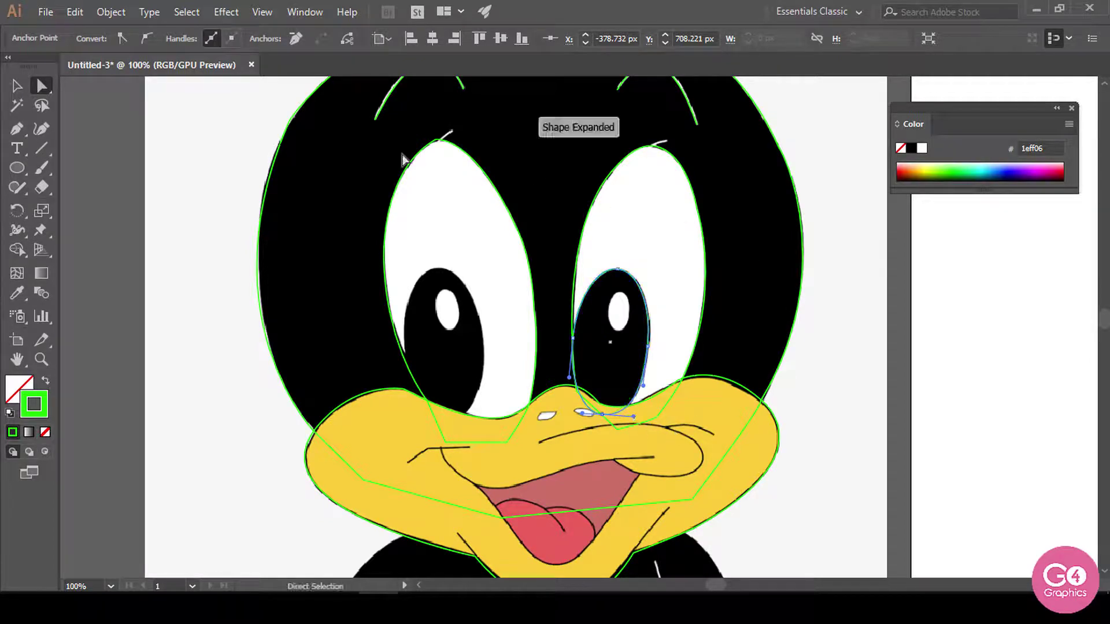
pyautogui.click(16, 85)
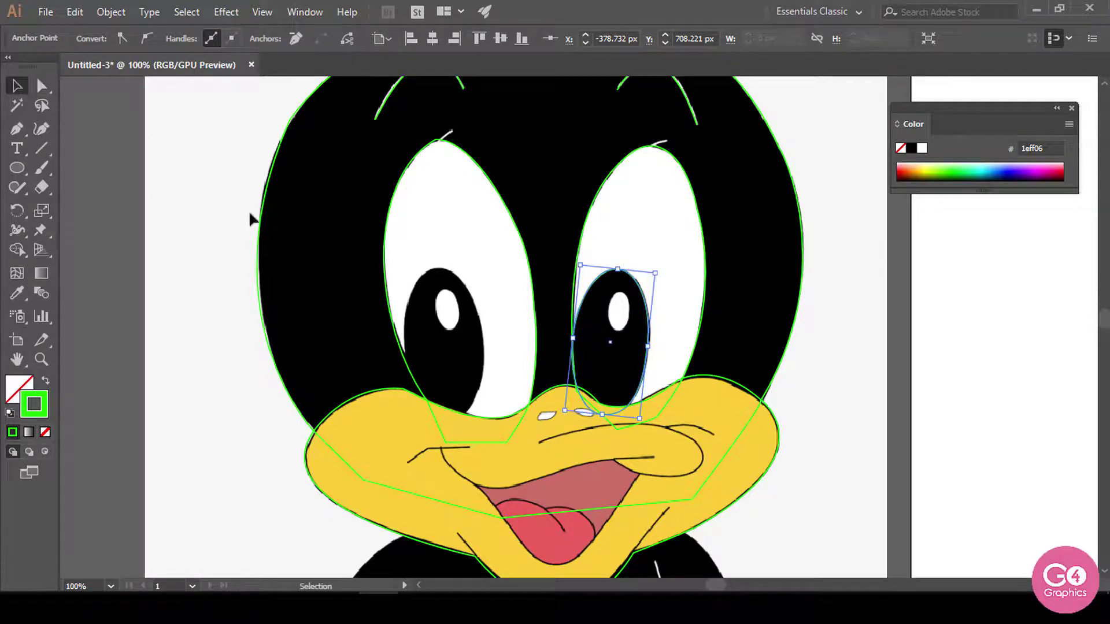
pyautogui.click(333, 344)
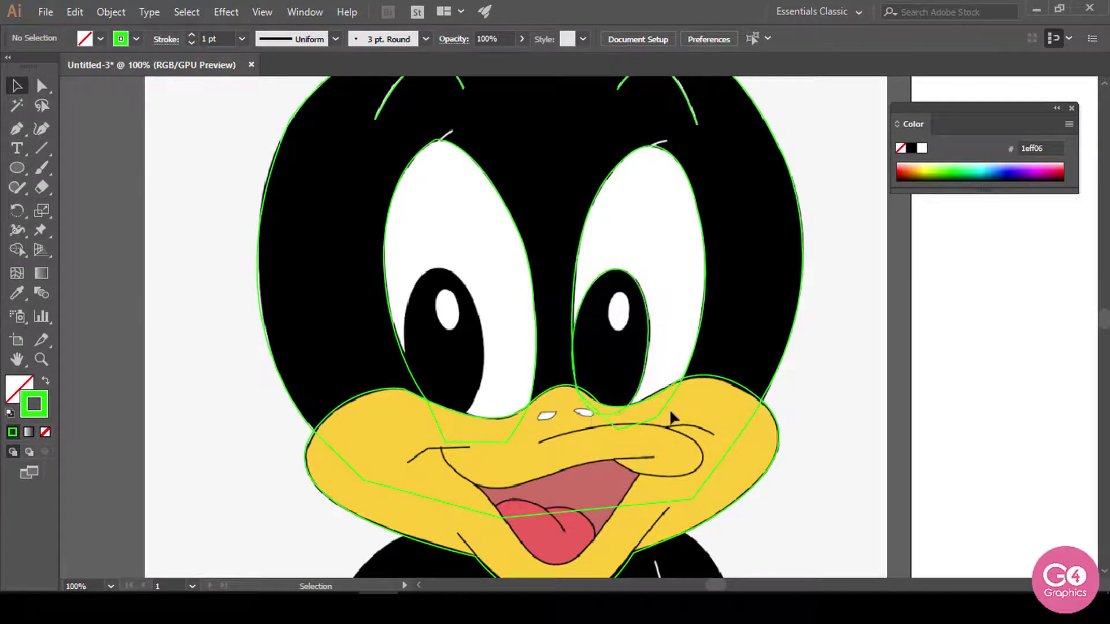
# Step: Nudge the right pupil outline one step to the right and deselect it
pyautogui.click(640, 386)
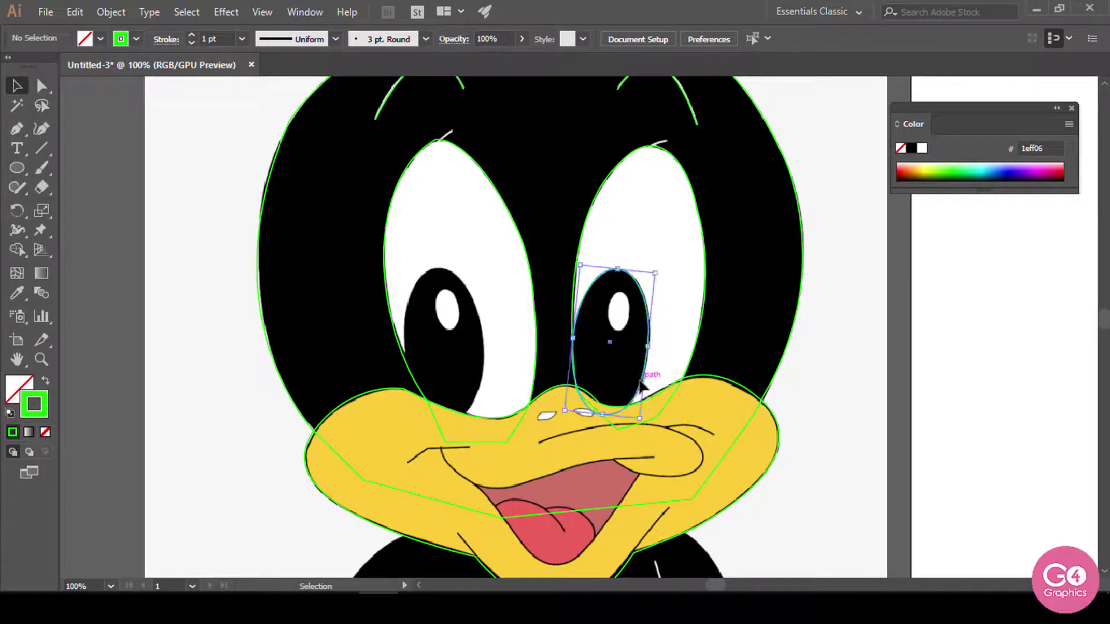
pyautogui.press('Right')
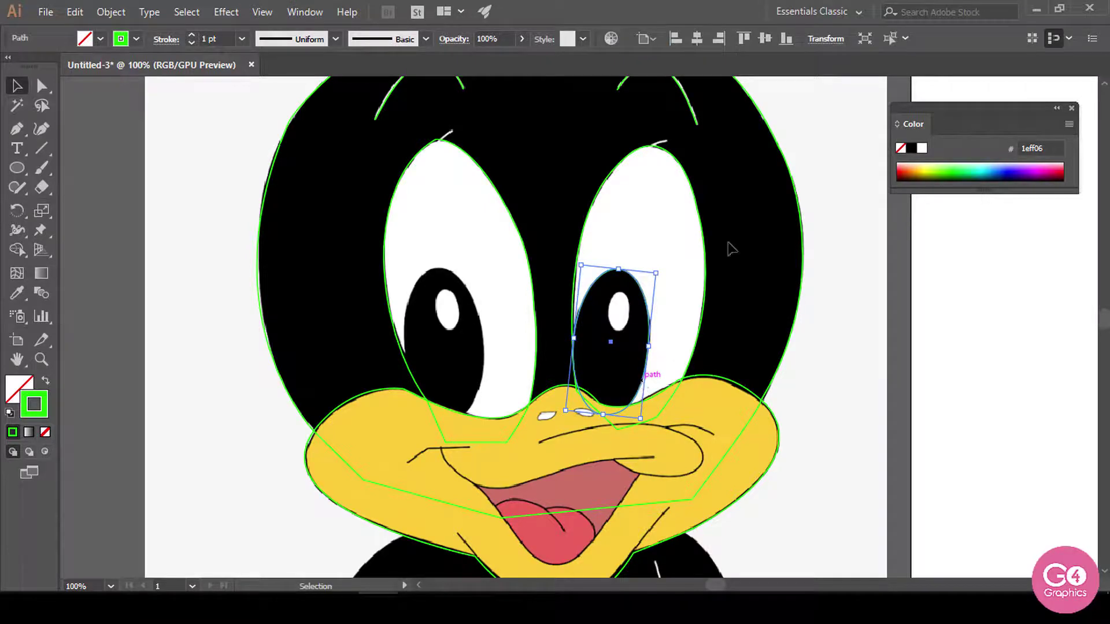
pyautogui.click(896, 406)
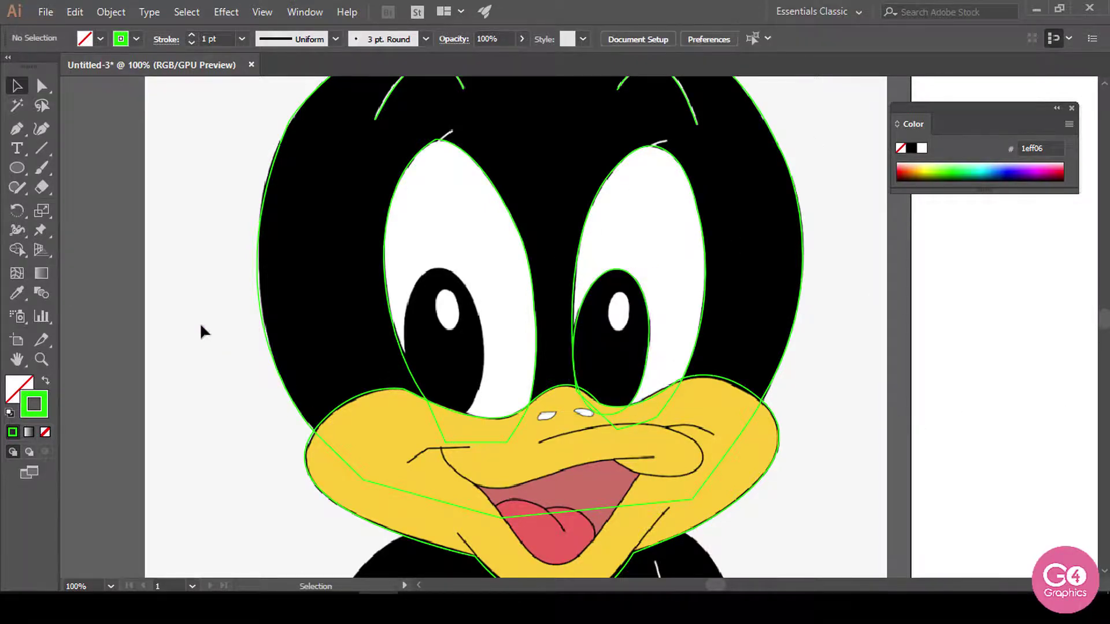
# Step: Draw an ellipse over the left pupil and move its top and right anchors toward the pupil's edge
pyautogui.click(23, 165)
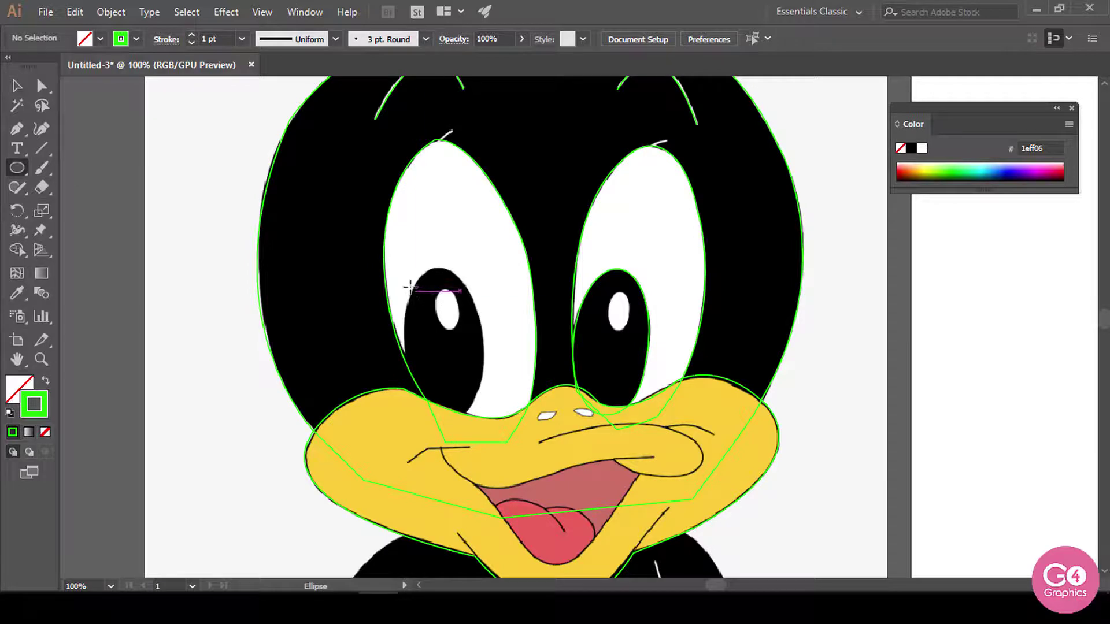
pyautogui.moveTo(409, 287)
pyautogui.mouseDown()
pyautogui.moveTo(457, 408)
pyautogui.moveTo(482, 421)
pyautogui.mouseUp()
pyautogui.click(42, 85)
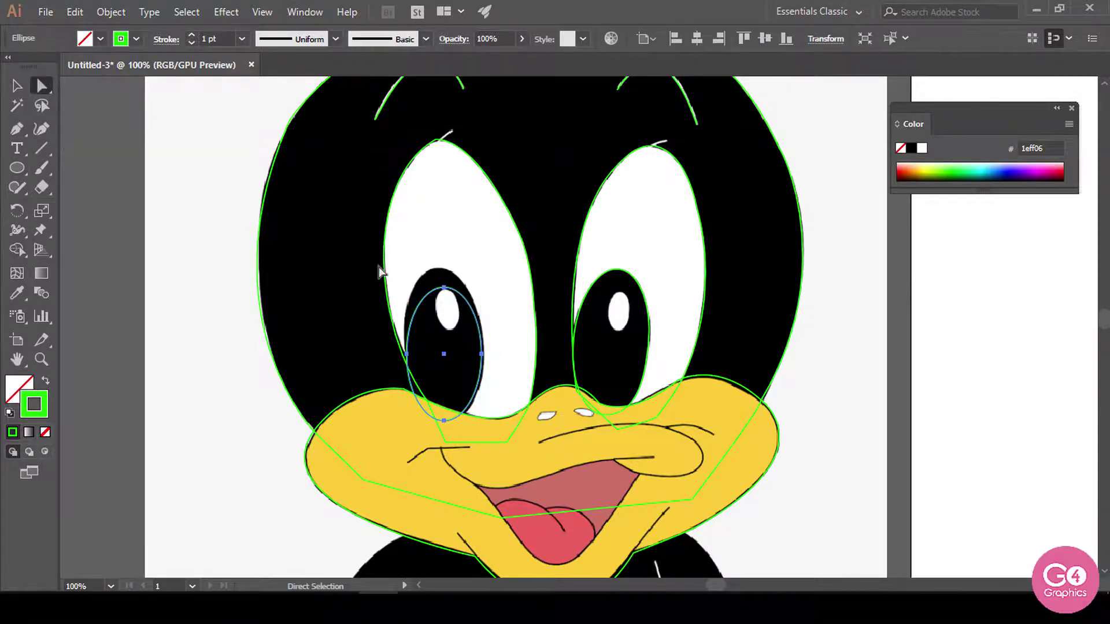
pyautogui.moveTo(444, 287); pyautogui.dragTo(438, 270)
pyautogui.moveTo(477, 355); pyautogui.dragTo(482, 287)
# Step: Angle the left anchor's handles and shift the bottom anchor to the right so the ellipse follows the left pupil
pyautogui.click(409, 355)
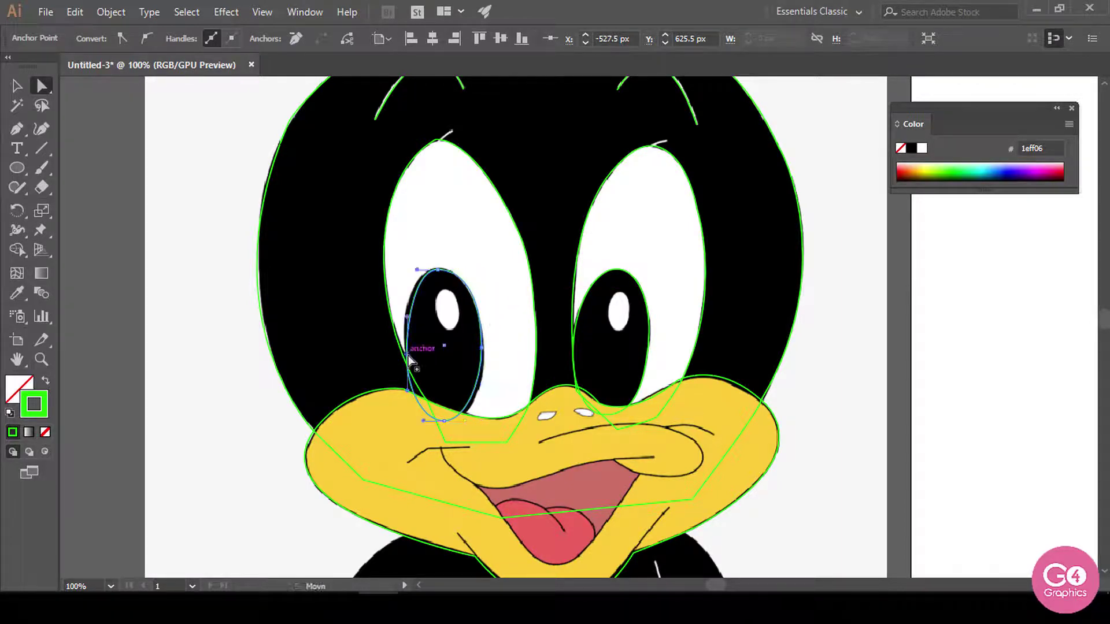
pyautogui.moveTo(409, 318)
pyautogui.mouseDown()
pyautogui.moveTo(406, 304)
pyautogui.moveTo(408, 322)
pyautogui.mouseUp()
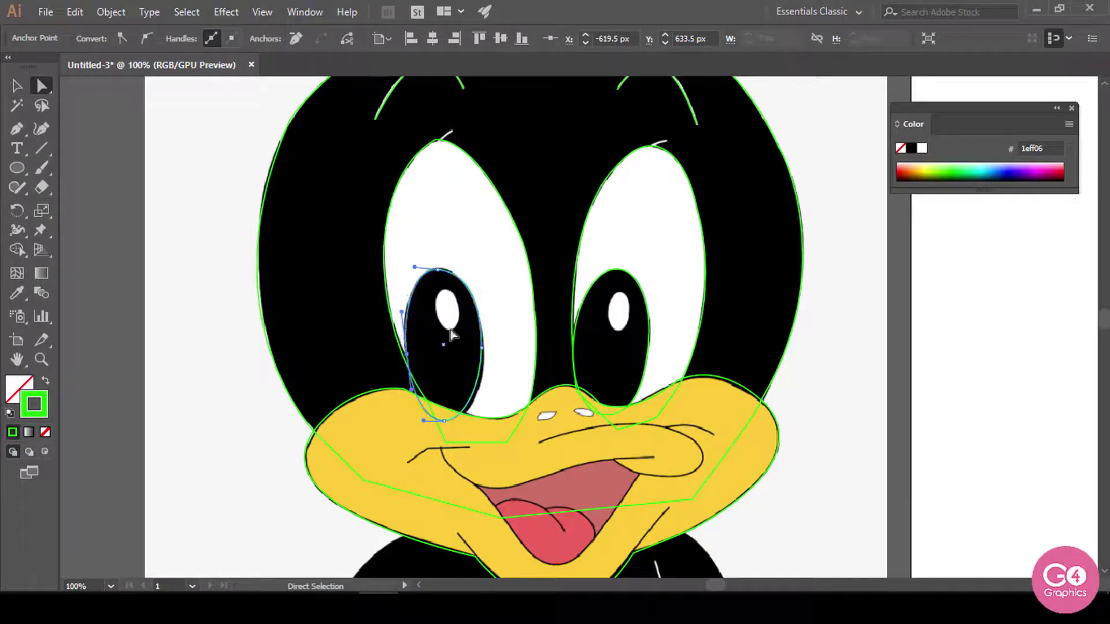
pyautogui.moveTo(442, 423); pyautogui.dragTo(451, 420)
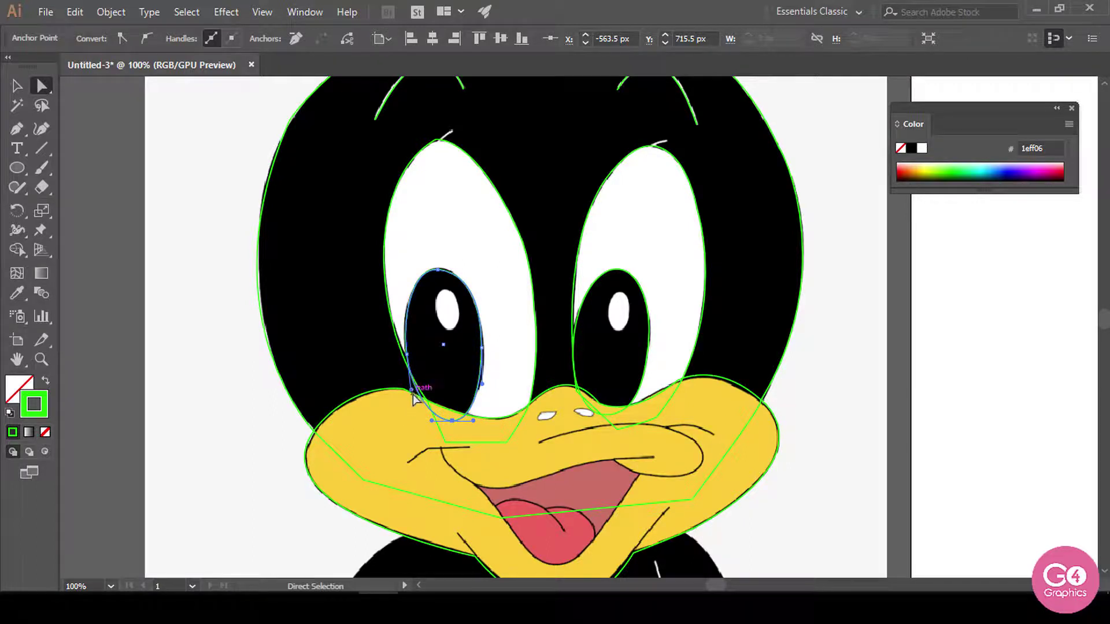
pyautogui.moveTo(414, 397); pyautogui.dragTo(421, 403)
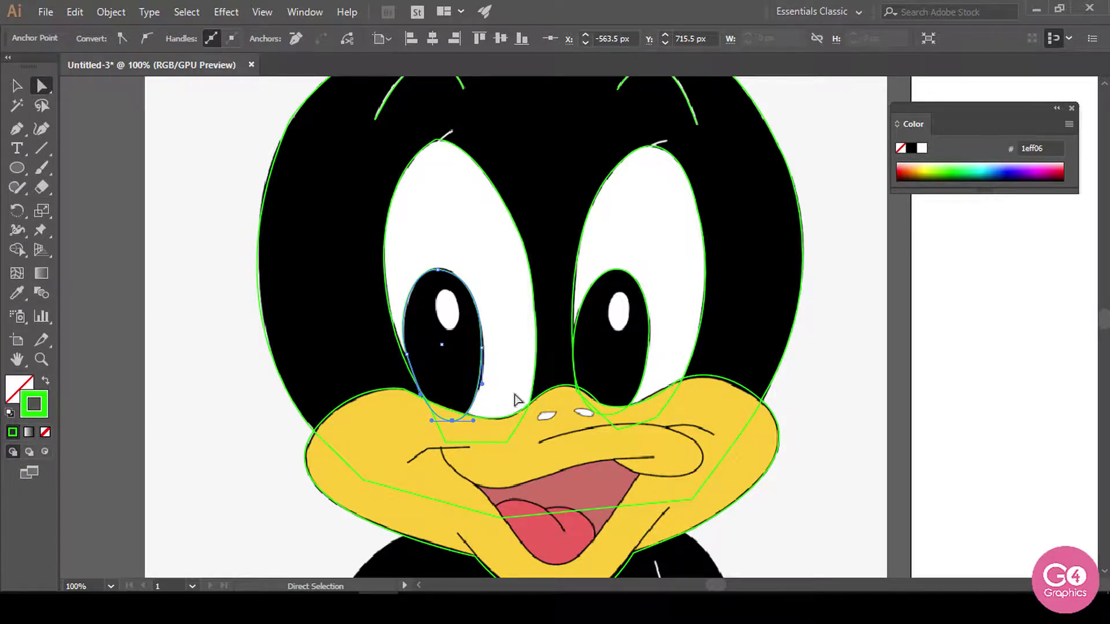
# Step: Move the left pupil outline's right anchor outward to the pupil's edge and its top anchor slightly right
pyautogui.hotkey('ctrl', '=')
pyautogui.hotkey('ctrl', '=')
pyautogui.moveTo(738, 210); pyautogui.dragTo(690, 380)
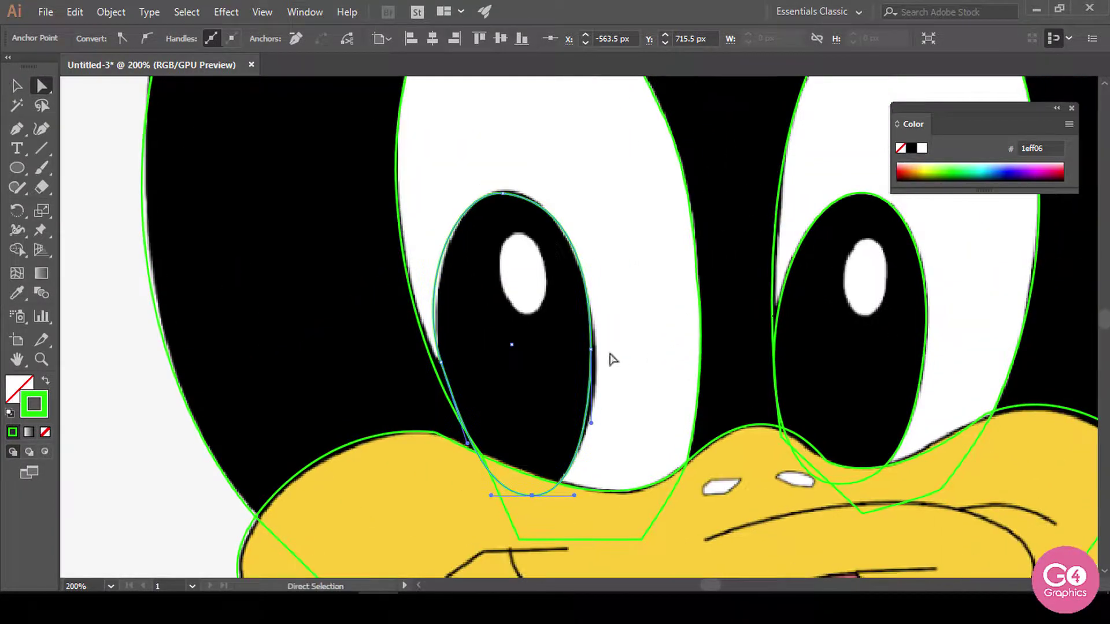
pyautogui.moveTo(592, 351); pyautogui.dragTo(600, 355)
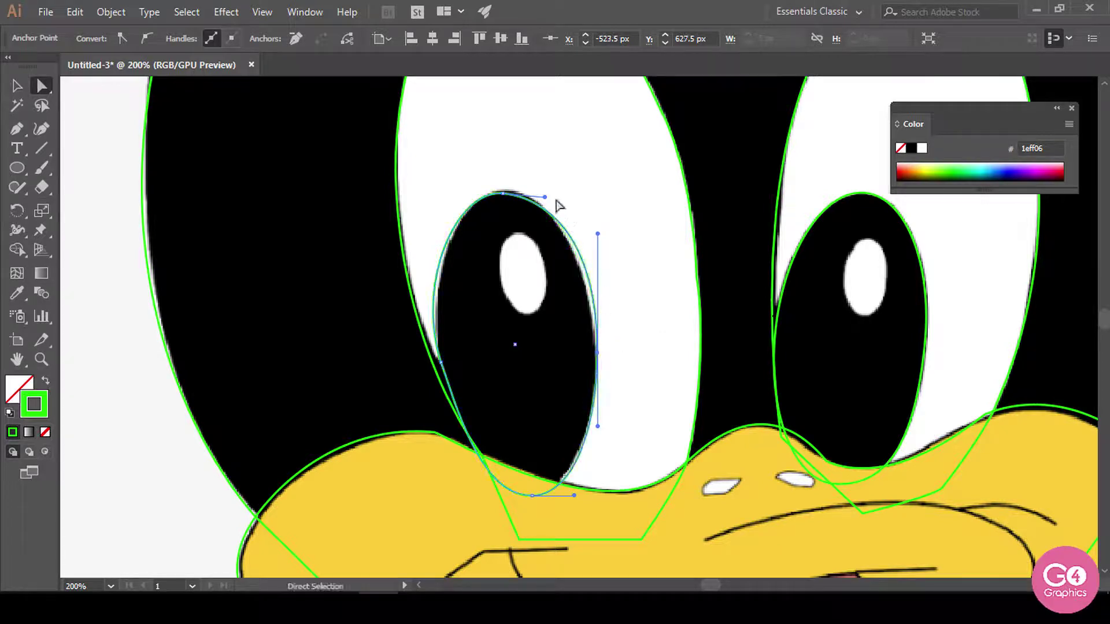
pyautogui.moveTo(503, 193)
pyautogui.mouseDown()
pyautogui.moveTo(510, 186)
pyautogui.moveTo(512, 197)
pyautogui.mouseUp()
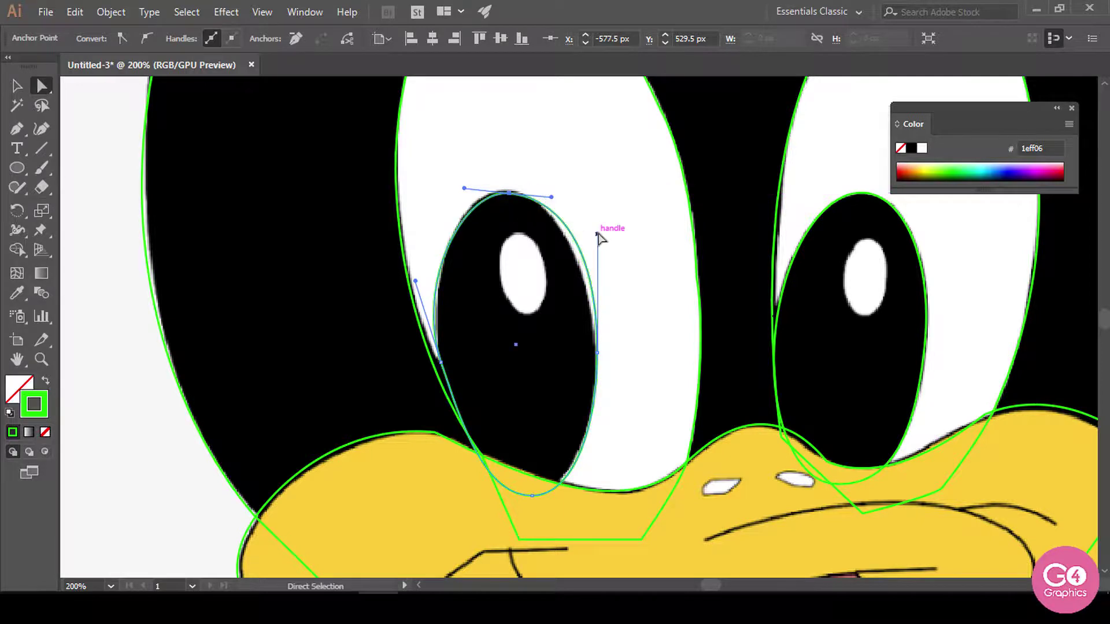
# Step: Bend only the right anchor's upper handle inward so the curve follows the left pupil's upper right edge
pyautogui.moveTo(598, 234); pyautogui.dragTo(575, 230)
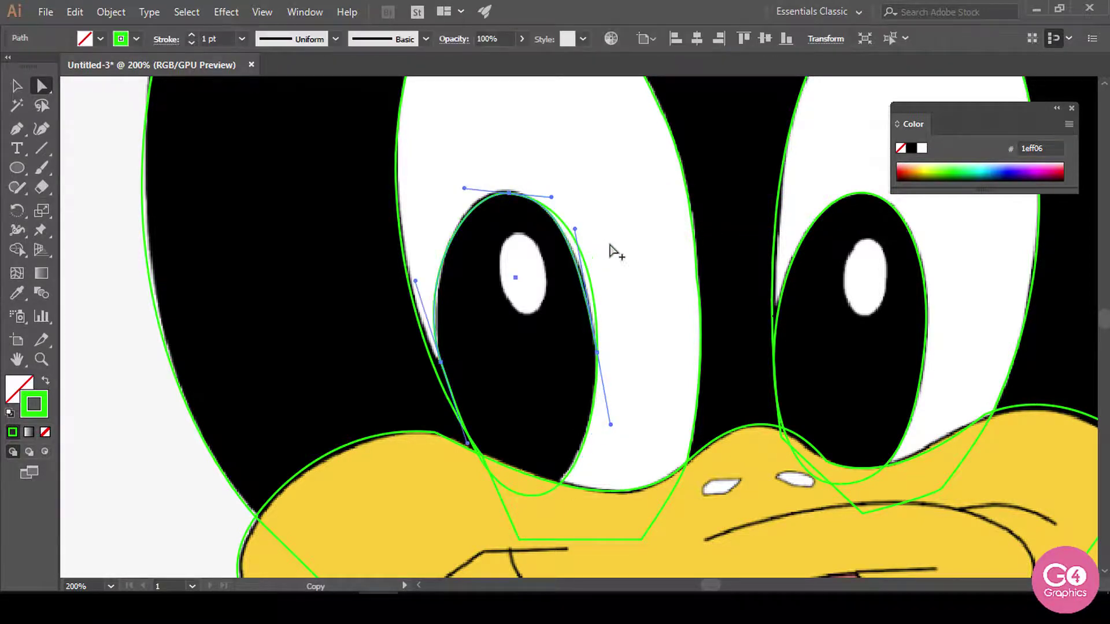
pyautogui.hotkey('ctrl', 'z')
pyautogui.click(598, 347)
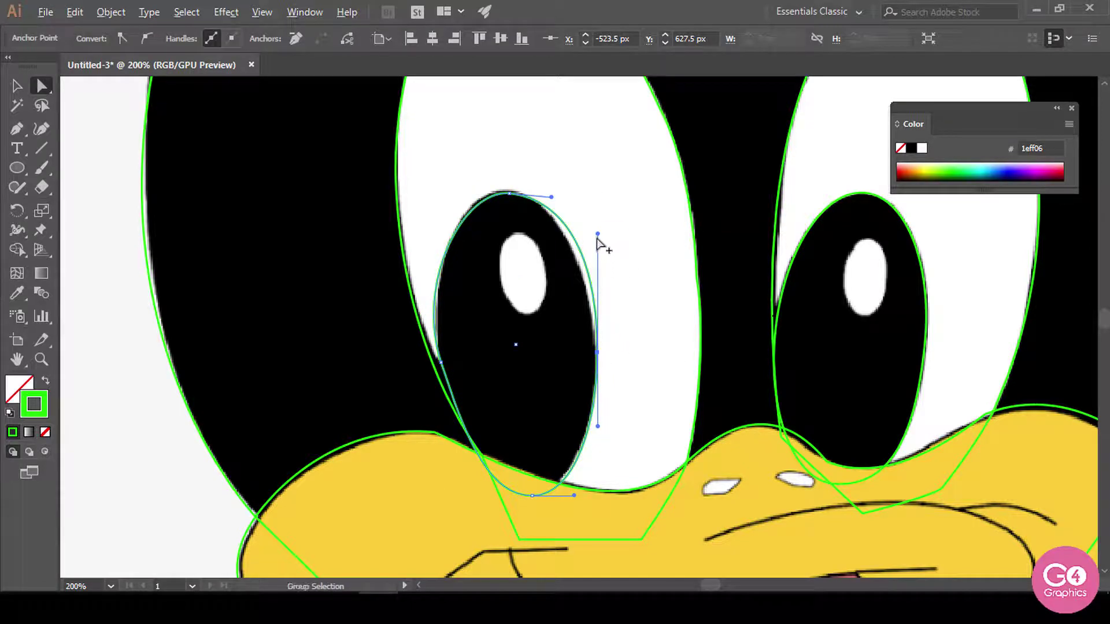
pyautogui.moveTo(597, 234); pyautogui.dragTo(580, 228)
# Step: Raise the left pupil outline's top anchor slightly to the pupil's top edge and clear the selection
pyautogui.moveTo(509, 198); pyautogui.dragTo(506, 196)
pyautogui.hotkey('ctrl', 'z')
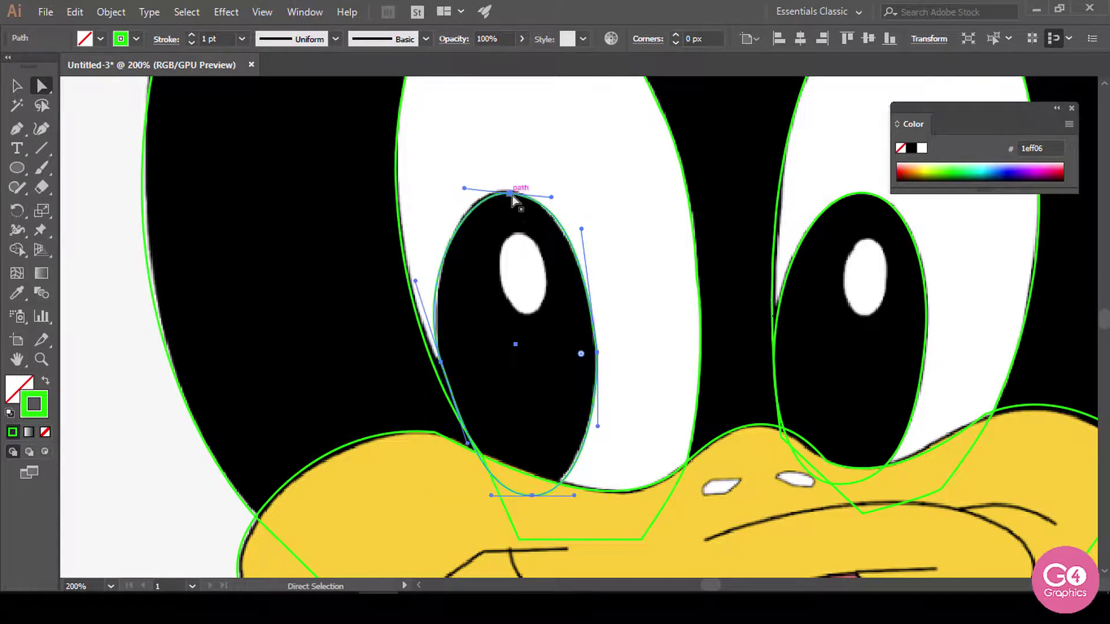
pyautogui.click(508, 193)
pyautogui.moveTo(508, 193); pyautogui.dragTo(505, 191)
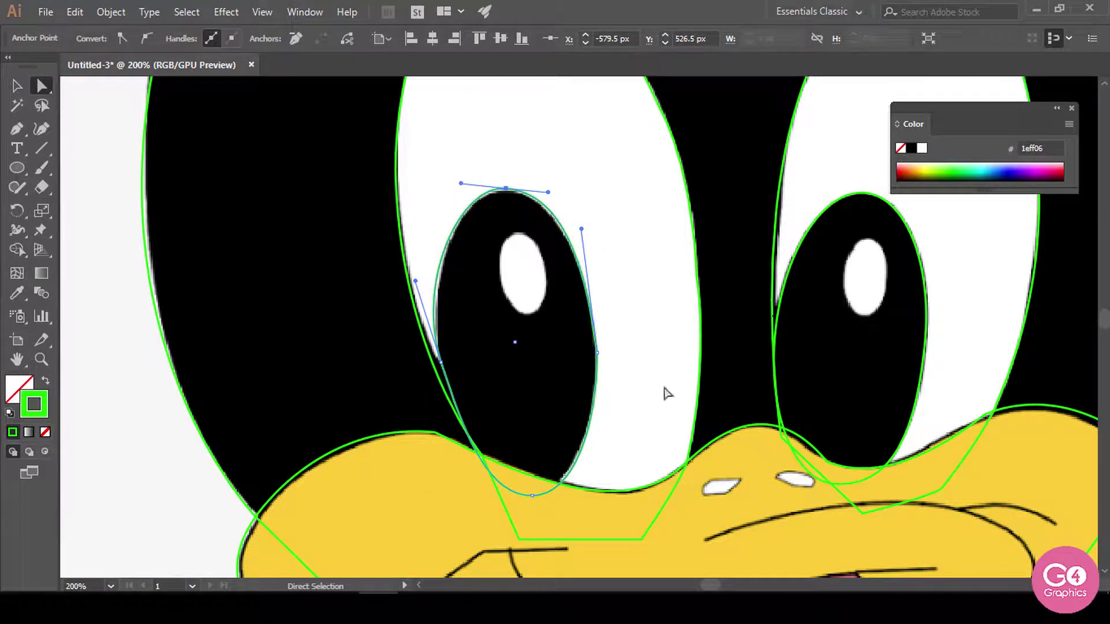
pyautogui.click(14, 89)
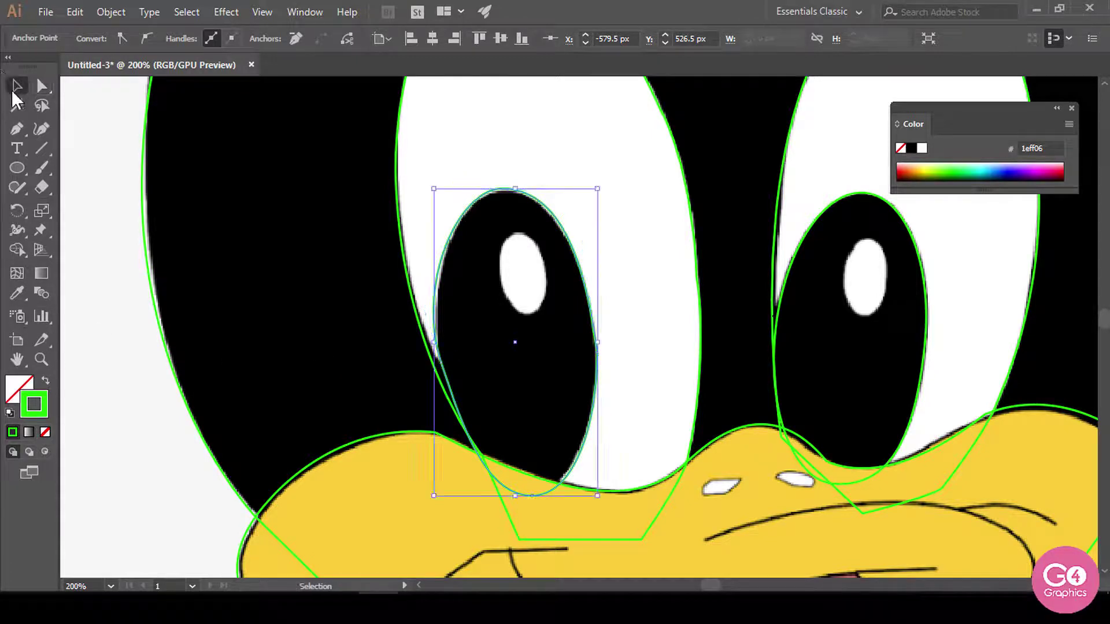
pyautogui.hotkey('ctrl', '-')
pyautogui.hotkey('ctrl', '-')
pyautogui.hotkey('ctrl', '-')
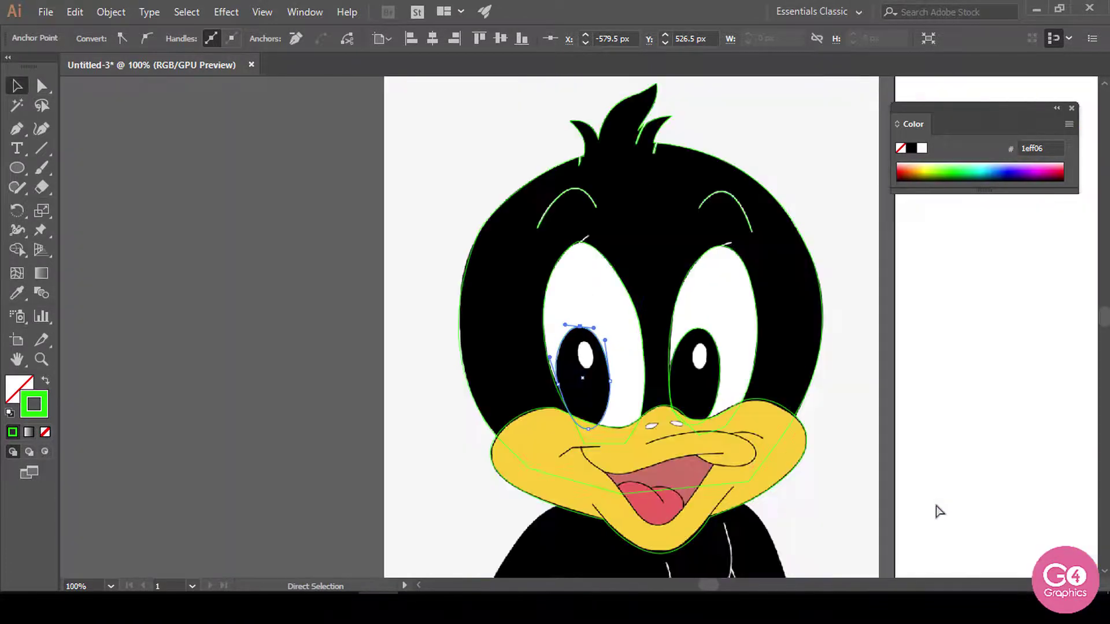
pyautogui.keyDown('shift'); pyautogui.click(717, 397); pyautogui.keyUp('shift')
pyautogui.press('a')
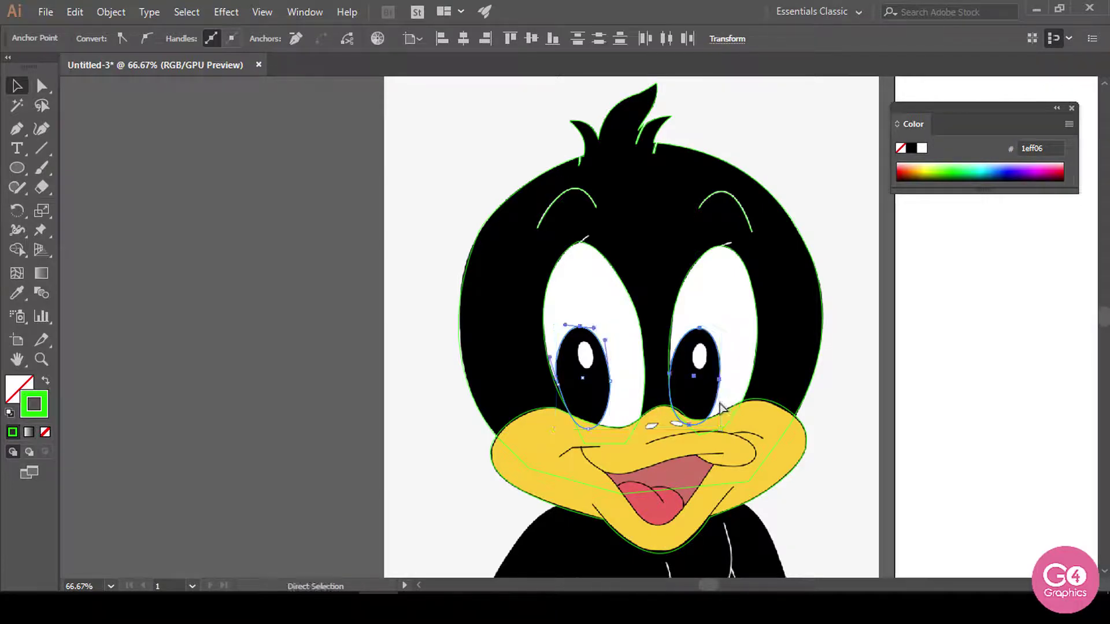
pyautogui.hotkey('ctrl', 'shift', 'a')
# Step: Draw an ellipse over the white highlight in the right pupil
pyautogui.hotkey('ctrl', '+')
pyautogui.hotkey('ctrl', '+')
pyautogui.hotkey('ctrl', '+')
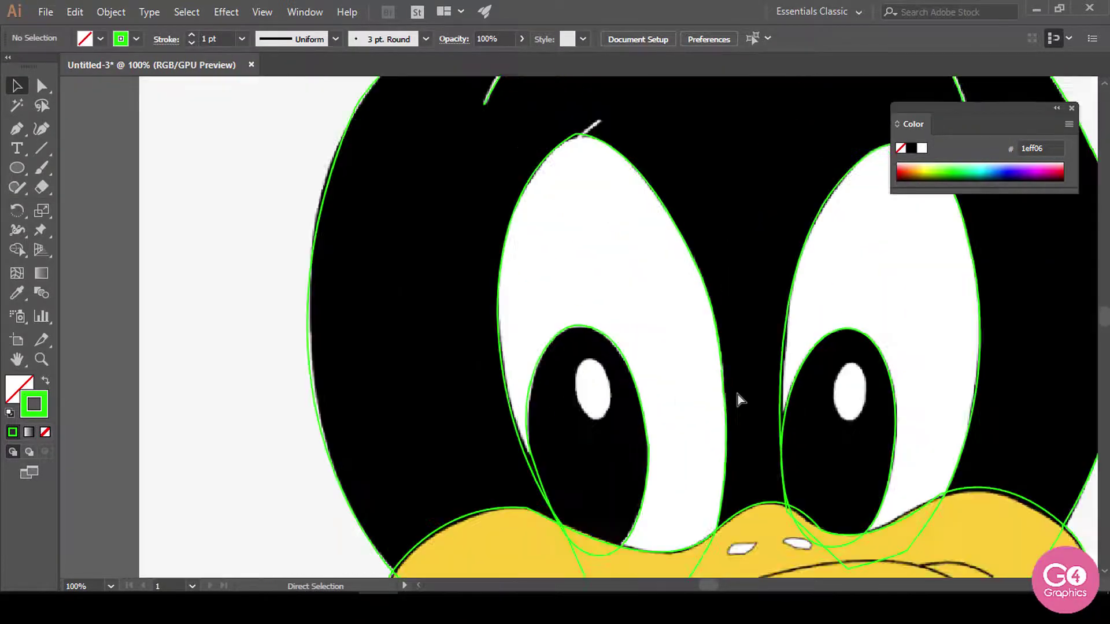
pyautogui.moveTo(828, 448); pyautogui.dragTo(620, 354)
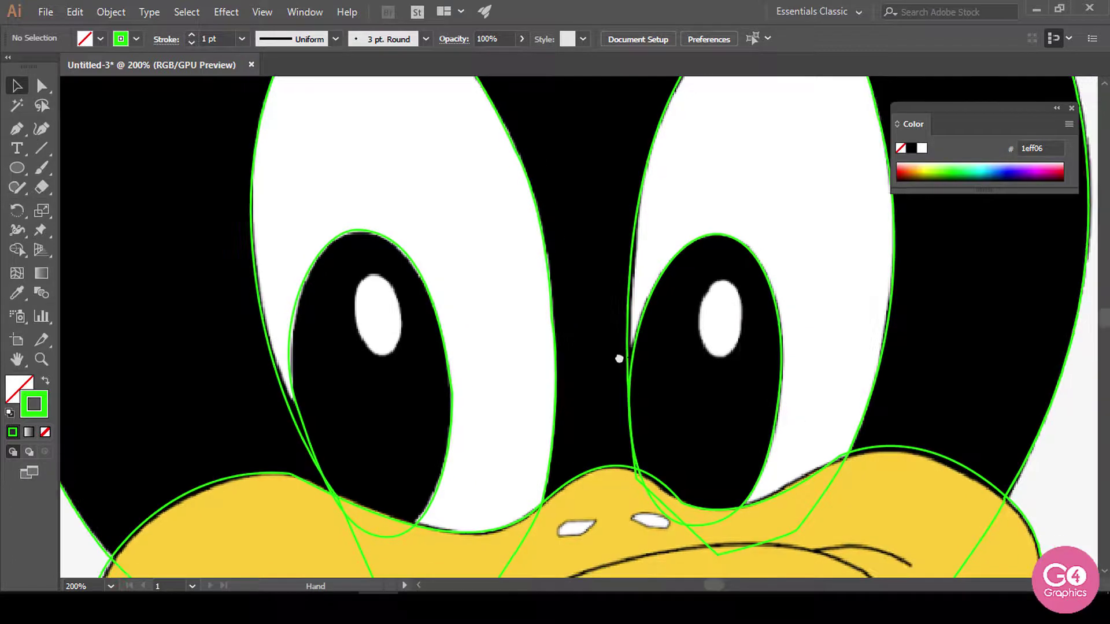
pyautogui.click(17, 168)
pyautogui.moveTo(702, 281)
pyautogui.mouseDown()
pyautogui.moveTo(716, 344)
pyautogui.moveTo(743, 357)
pyautogui.mouseUp()
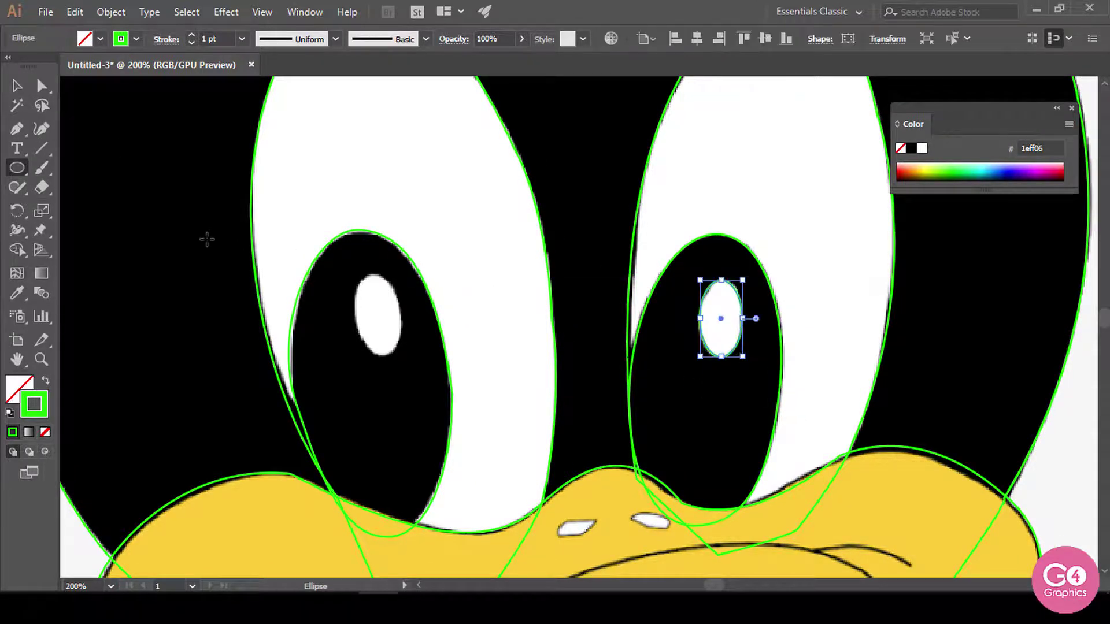
# Step: Draw an ellipse over the left pupil's white highlight, tilt it slightly counterclockwise and narrow it from its left side
pyautogui.moveTo(348, 276); pyautogui.dragTo(404, 361)
pyautogui.press('v')
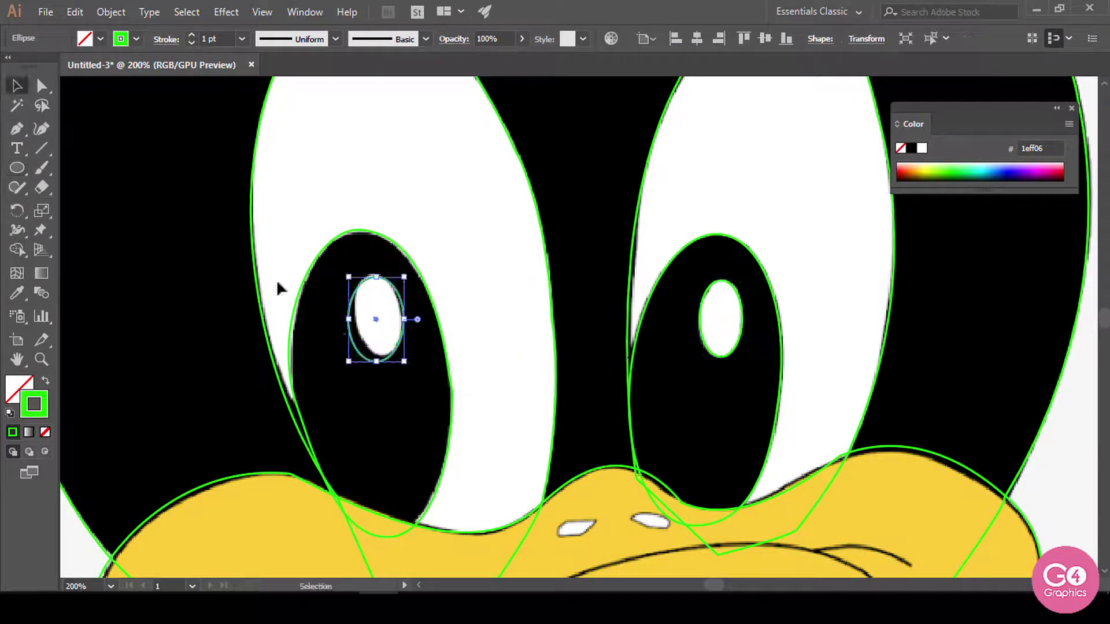
pyautogui.moveTo(411, 363); pyautogui.dragTo(408, 358)
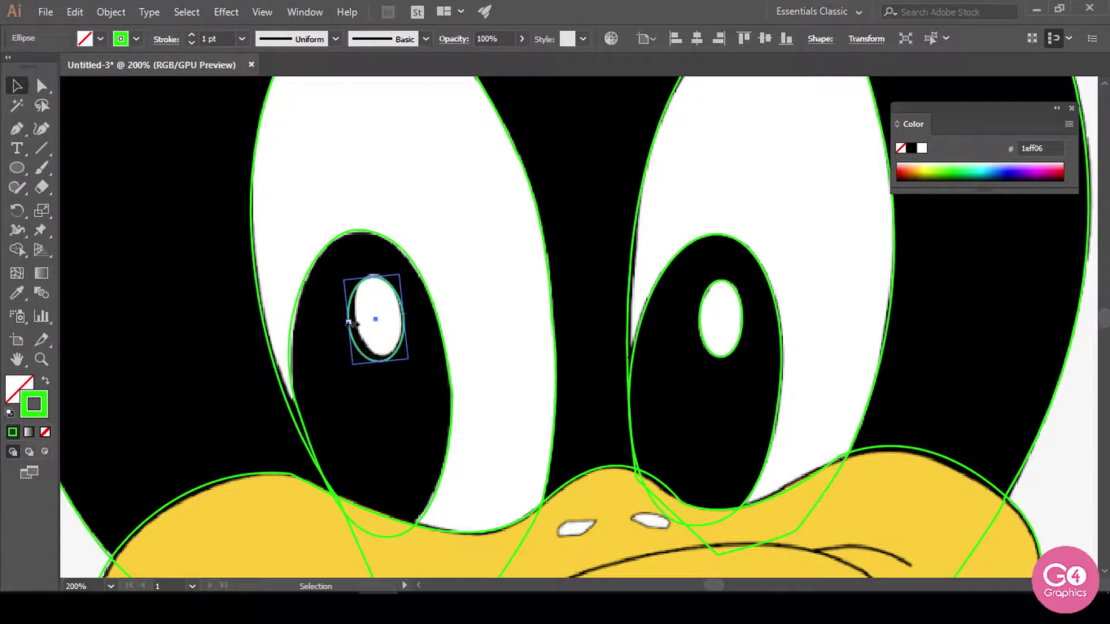
pyautogui.moveTo(350, 326); pyautogui.dragTo(354, 323)
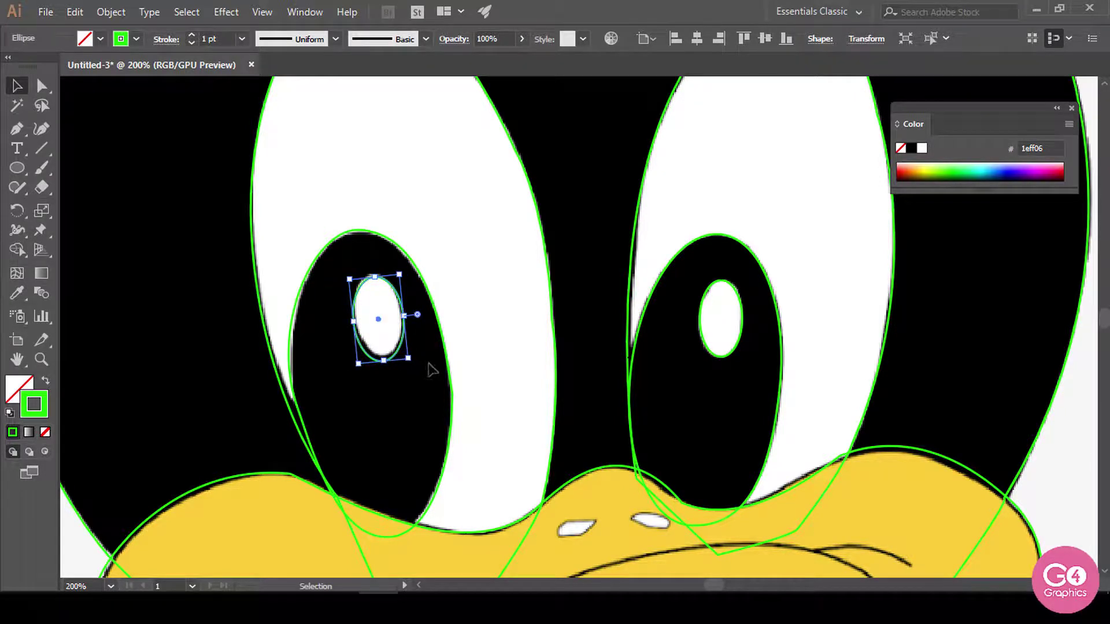
# Step: Nudge the left highlight ellipse up and slightly left, and tilt it a little further counterclockwise to match the highlight
pyautogui.press('Up')
pyautogui.press('Up')
pyautogui.press('Up')
pyautogui.press('Up')
pyautogui.press('Up')
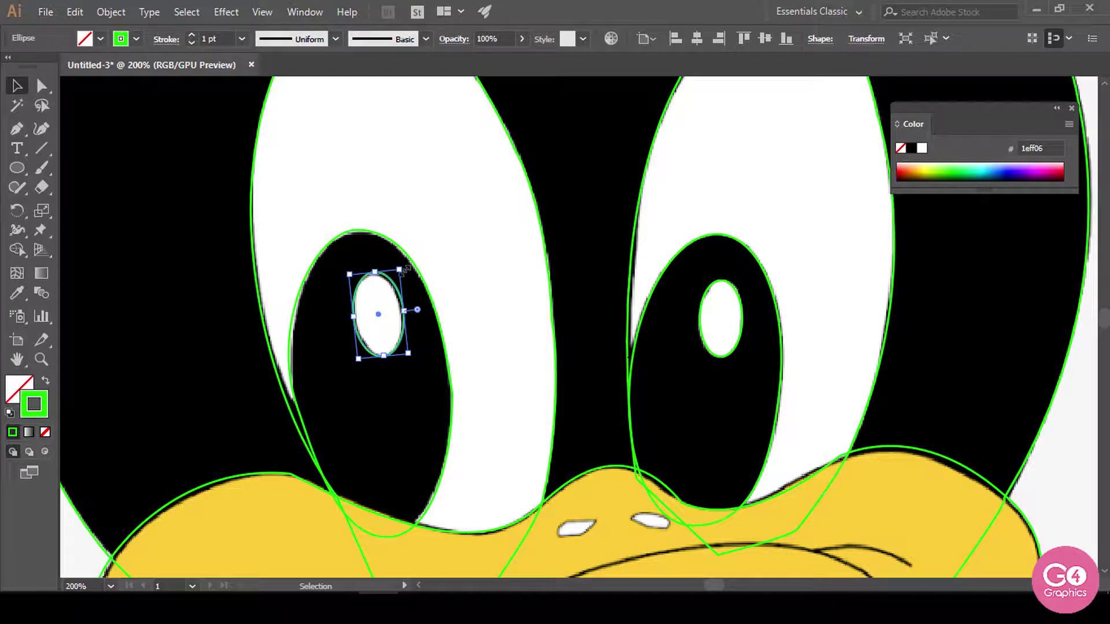
pyautogui.moveTo(406, 268); pyautogui.dragTo(398, 270)
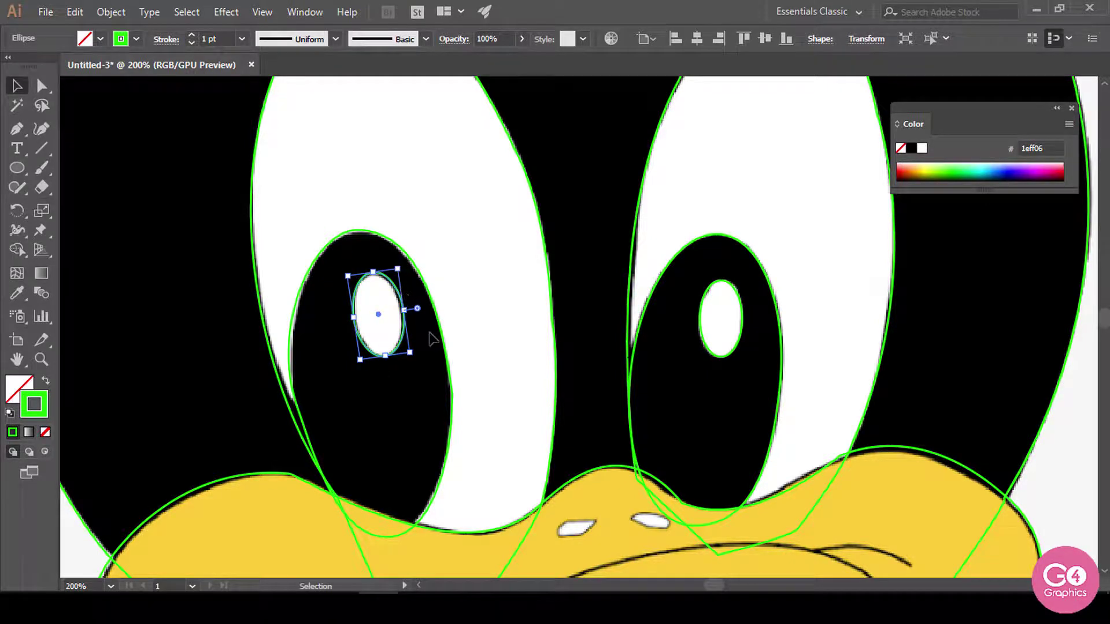
pyautogui.press('Left')
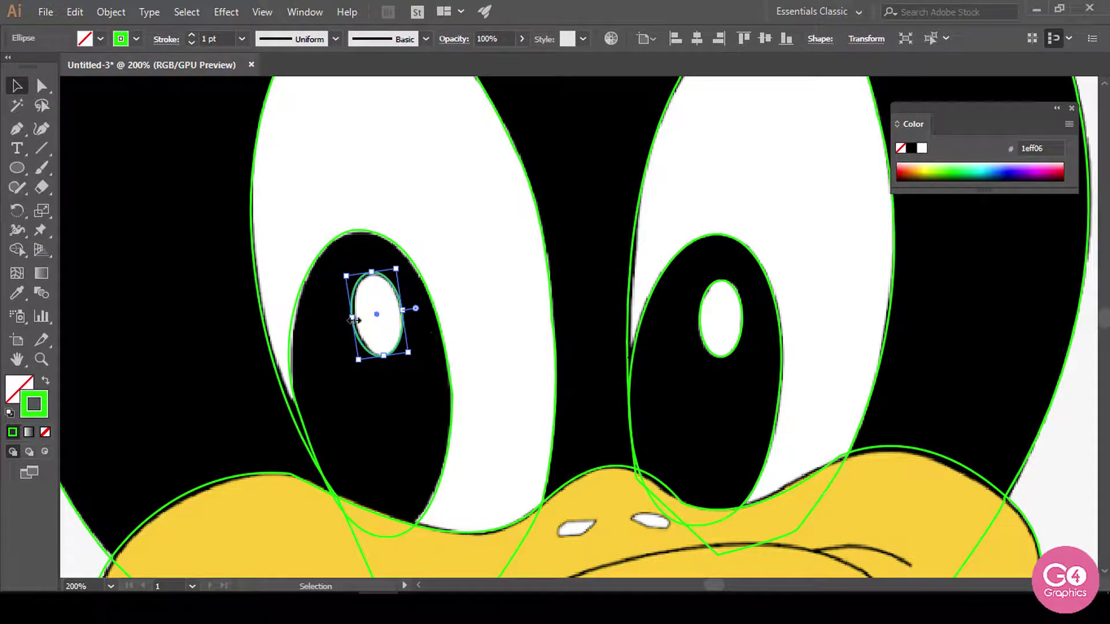
# Step: Narrow the highlight ellipse in the left pupil and nudge it left and down to fit the white spot
pyautogui.moveTo(354, 320); pyautogui.dragTo(359, 319)
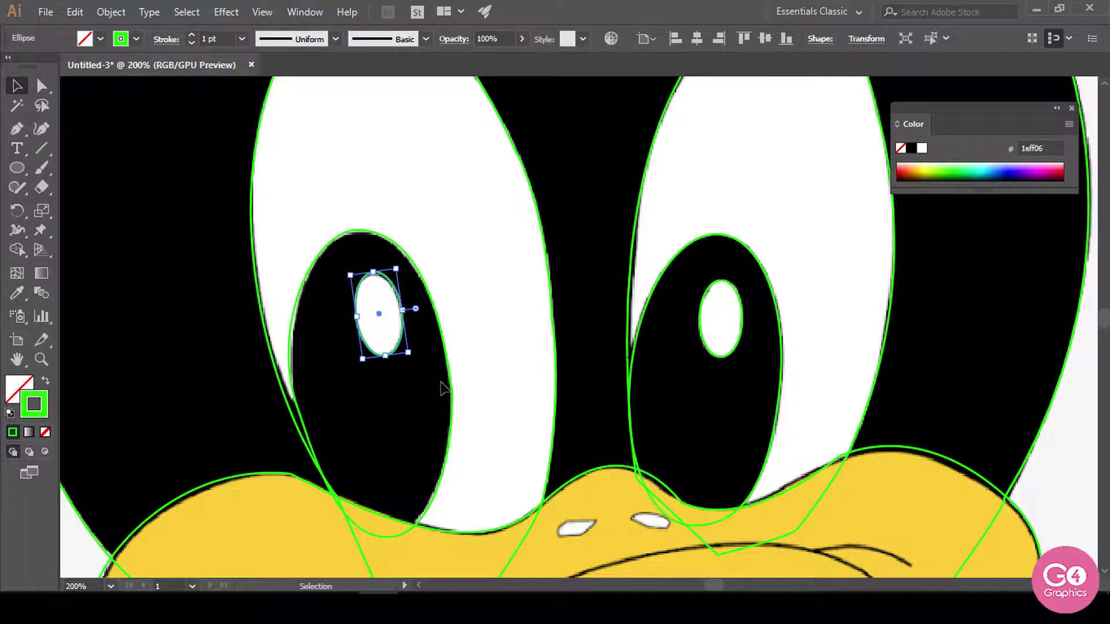
pyautogui.press('Left')
pyautogui.press('Down')
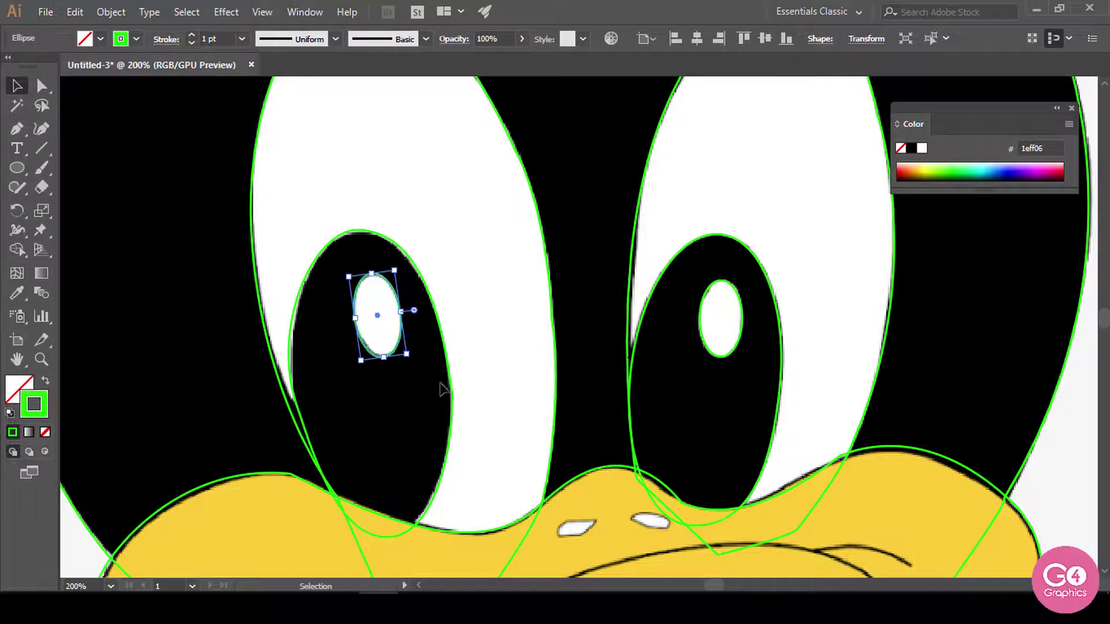
pyautogui.click(438, 391)
# Step: Start a Pen path at the mouth's left corner and trace its left edge down to the lowest point below the tongue
pyautogui.hotkey('ctrl', '-')
pyautogui.hotkey('ctrl', '-')
pyautogui.hotkey('ctrl', '-')
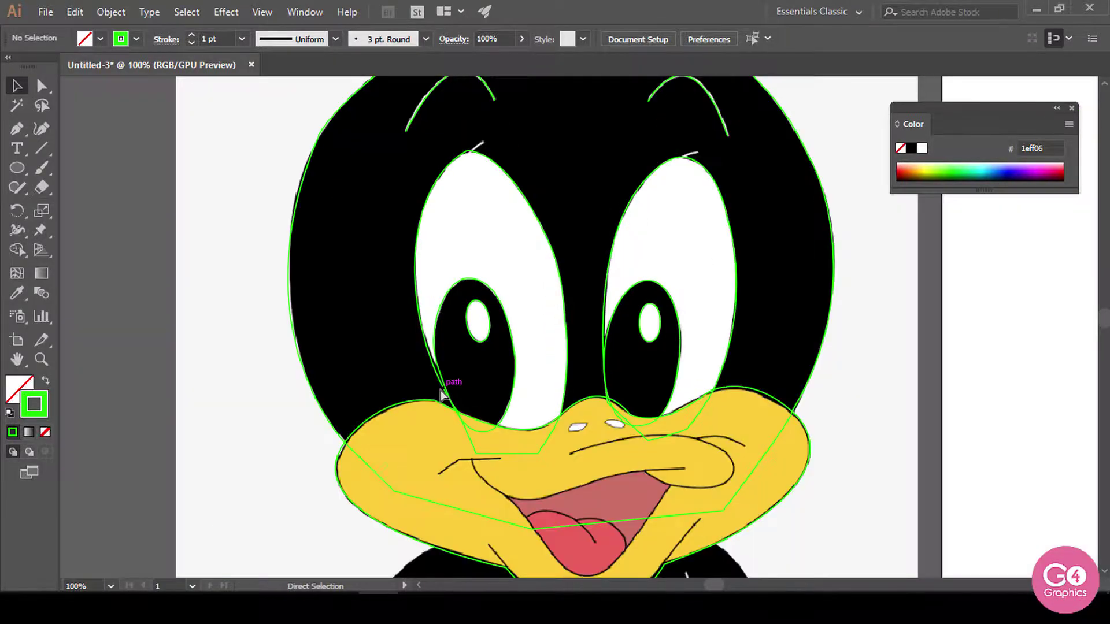
pyautogui.moveTo(695, 448); pyautogui.dragTo(677, 395)
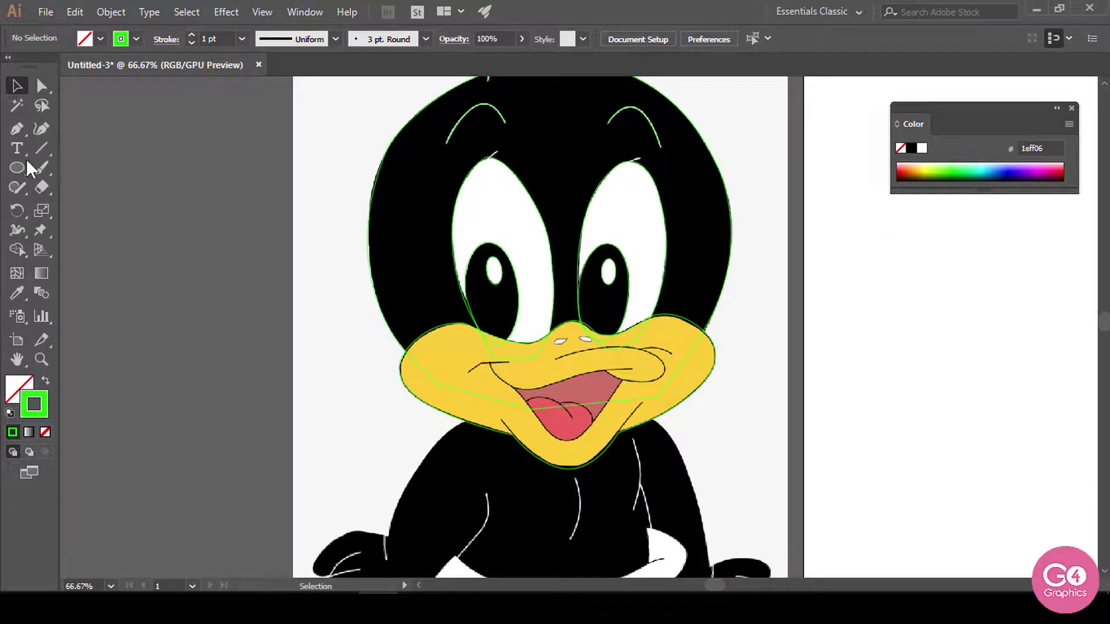
pyautogui.click(23, 128)
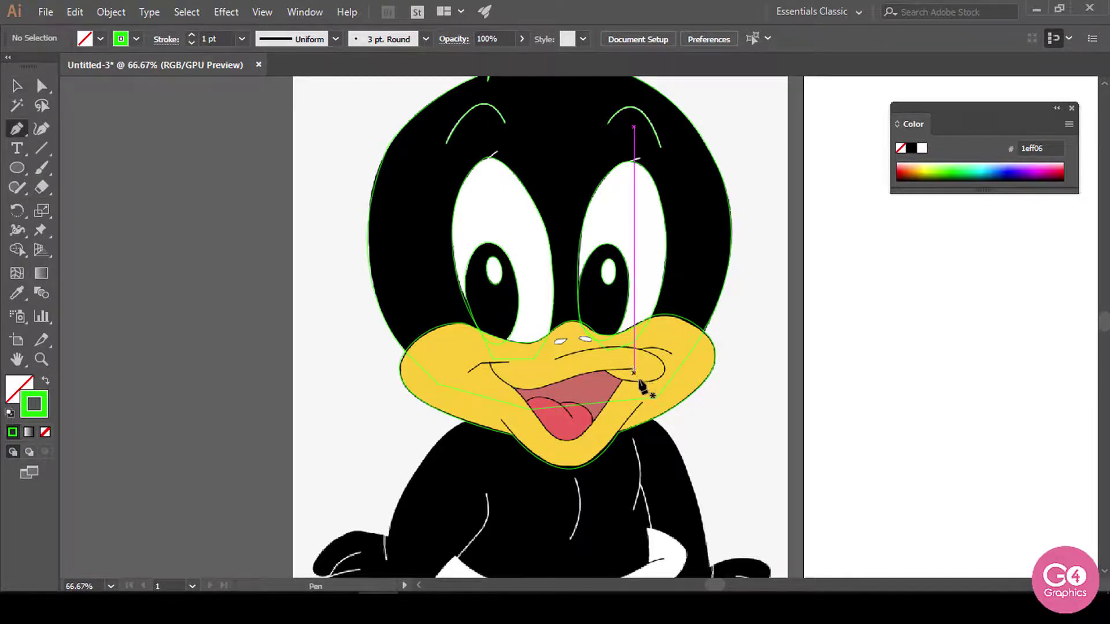
pyautogui.hotkey('ctrl', '+')
pyautogui.hotkey('ctrl', '+')
pyautogui.hotkey('ctrl', '+')
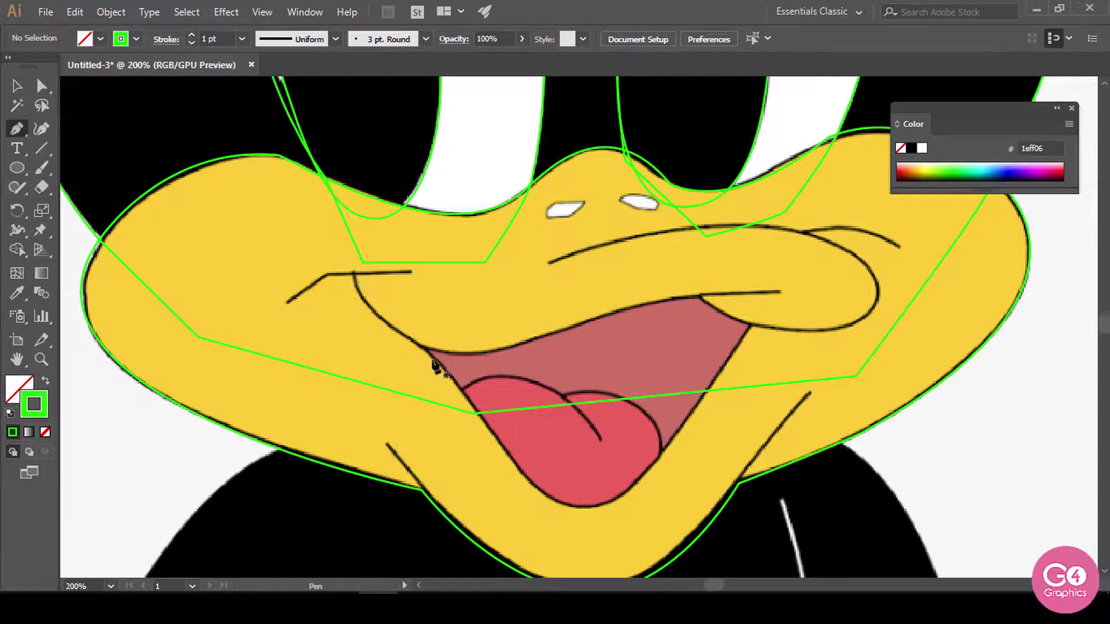
pyautogui.click(418, 346)
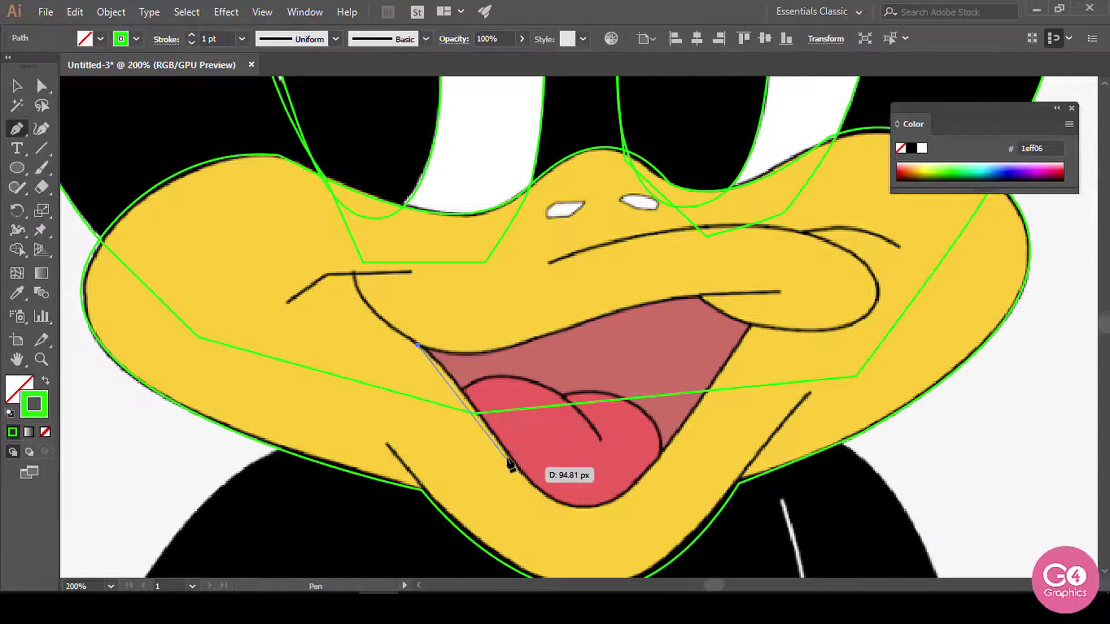
pyautogui.moveTo(489, 430)
pyautogui.mouseDown()
pyautogui.moveTo(508, 463)
pyautogui.moveTo(498, 441)
pyautogui.mouseUp()
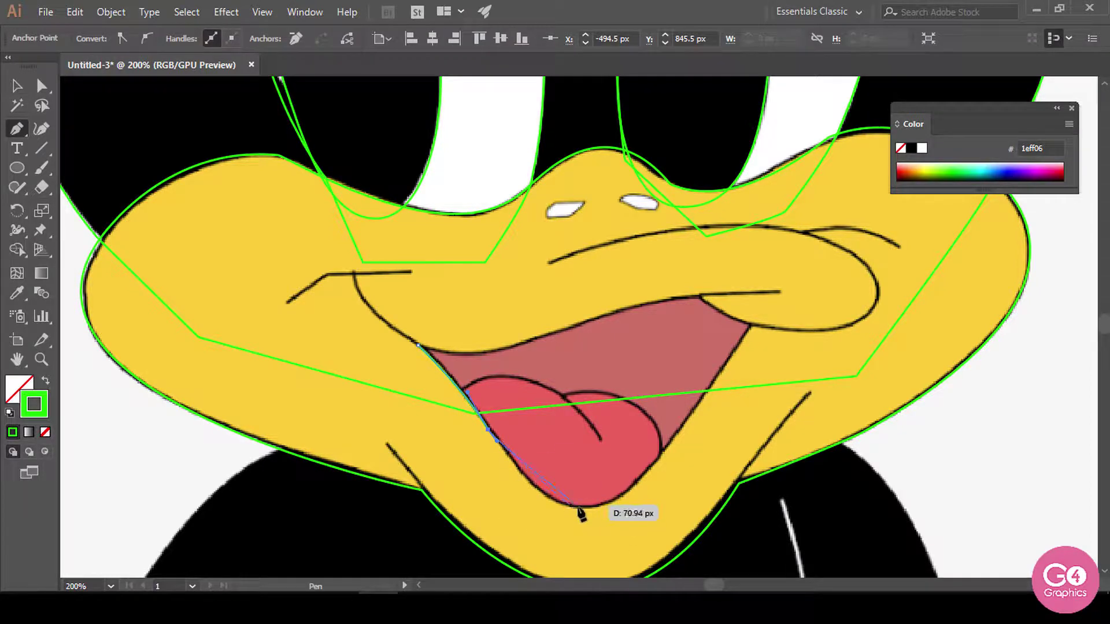
pyautogui.moveTo(579, 508)
pyautogui.mouseDown()
pyautogui.moveTo(616, 499)
pyautogui.moveTo(592, 505)
pyautogui.mouseUp()
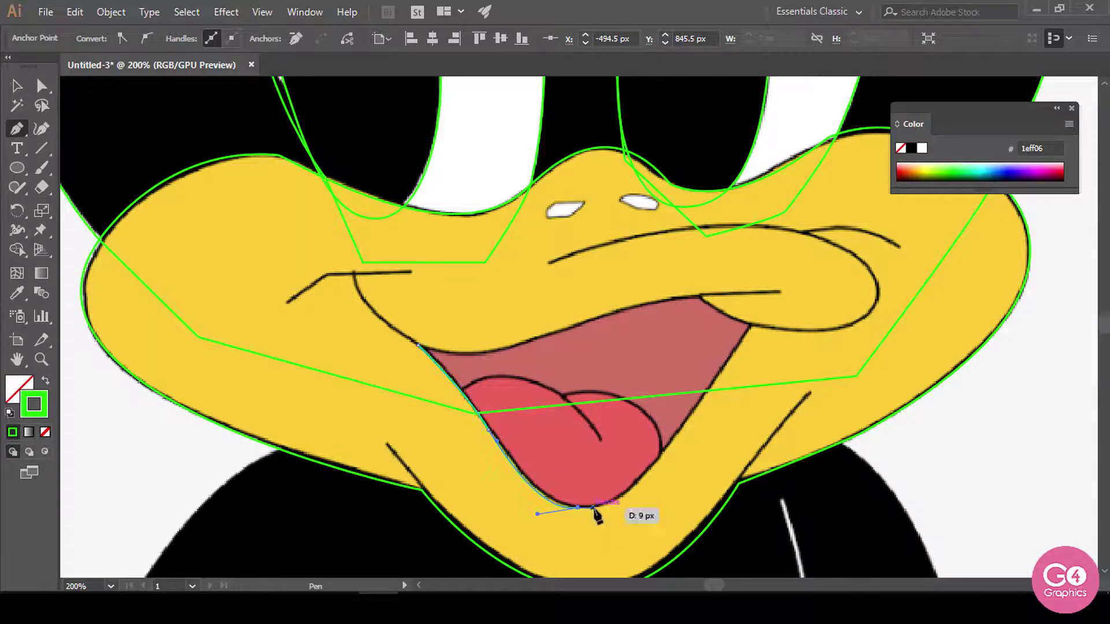
pyautogui.press('ctrl')
pyautogui.hotkey('ctrl', 'z')
pyautogui.moveTo(575, 508)
pyautogui.mouseDown()
pyautogui.moveTo(613, 511)
pyautogui.moveTo(585, 508)
pyautogui.mouseUp()
# Step: Continue the mouth outline up the right side and back along the upper lip, closing it at the left corner
pyautogui.moveTo(668, 485); pyautogui.dragTo(574, 513)
pyautogui.moveTo(587, 460); pyautogui.dragTo(595, 329)
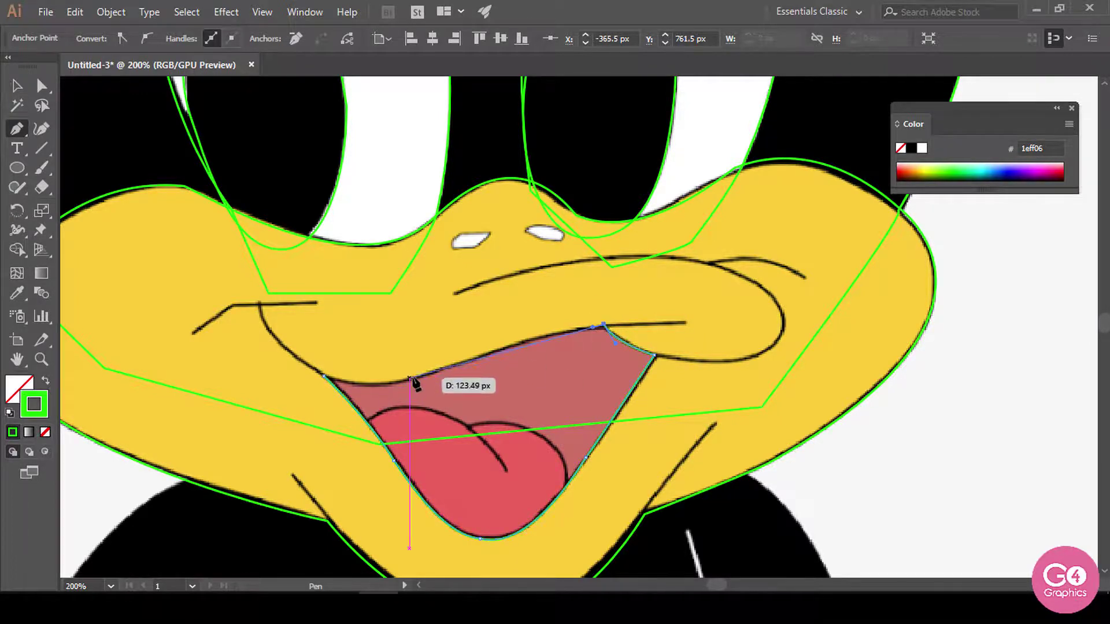
pyautogui.moveTo(448, 367); pyautogui.dragTo(426, 394)
pyautogui.moveTo(728, 435); pyautogui.dragTo(633, 368)
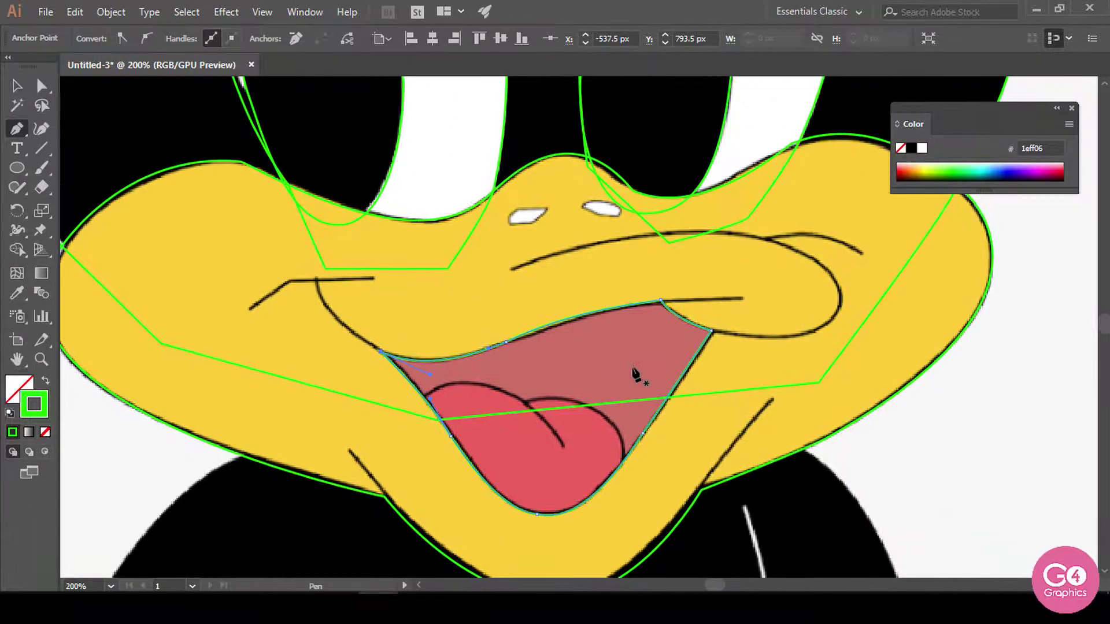
pyautogui.press('v')
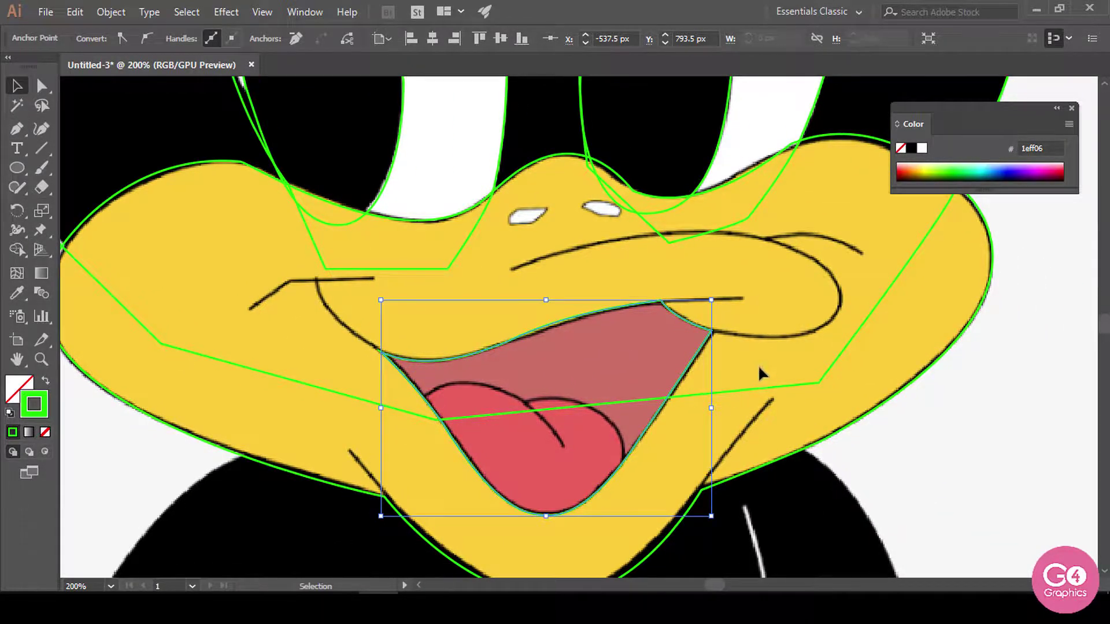
pyautogui.click(758, 366)
# Step: Trace the tongue as a closed Pen path over its two upper bumps and along the lower mouth edge
pyautogui.moveTo(654, 443); pyautogui.dragTo(588, 386)
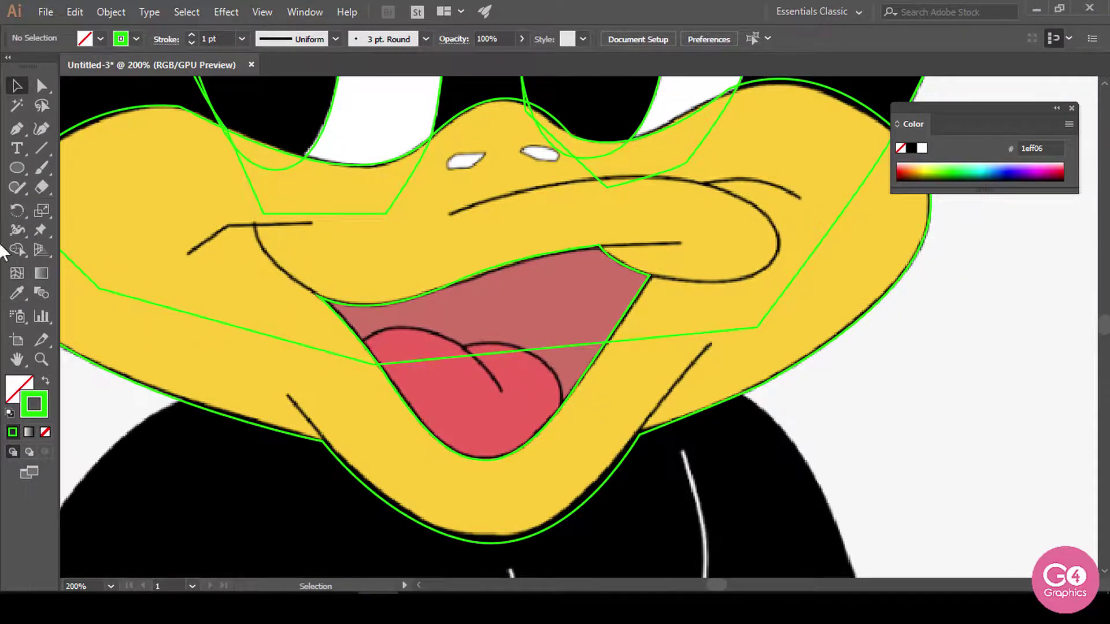
pyautogui.click(19, 131)
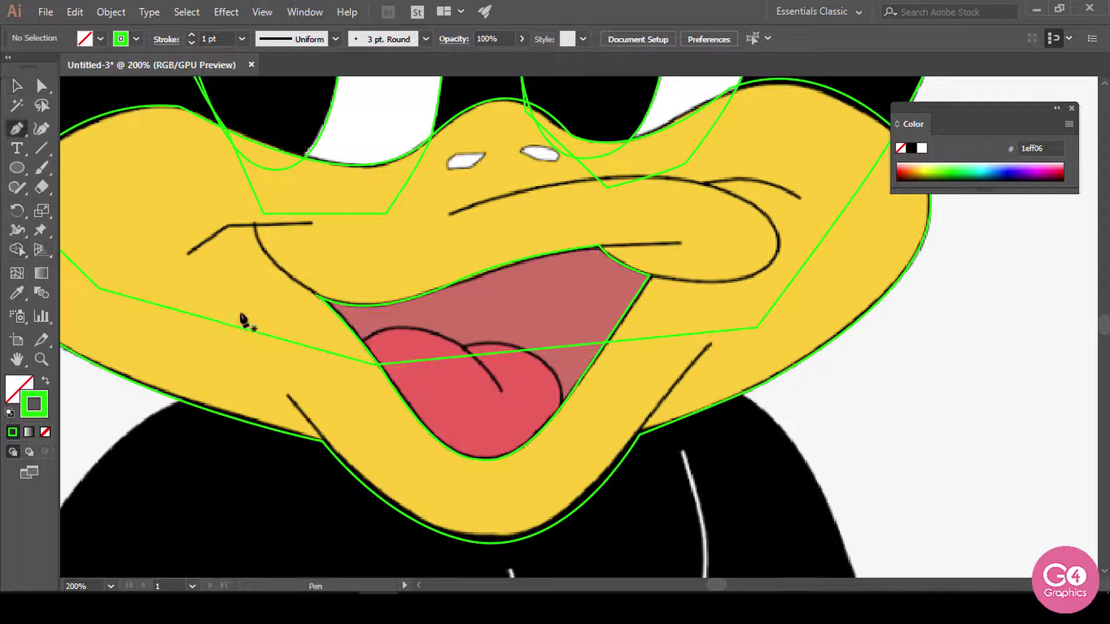
pyautogui.click(362, 342)
pyautogui.moveTo(465, 351); pyautogui.dragTo(523, 406)
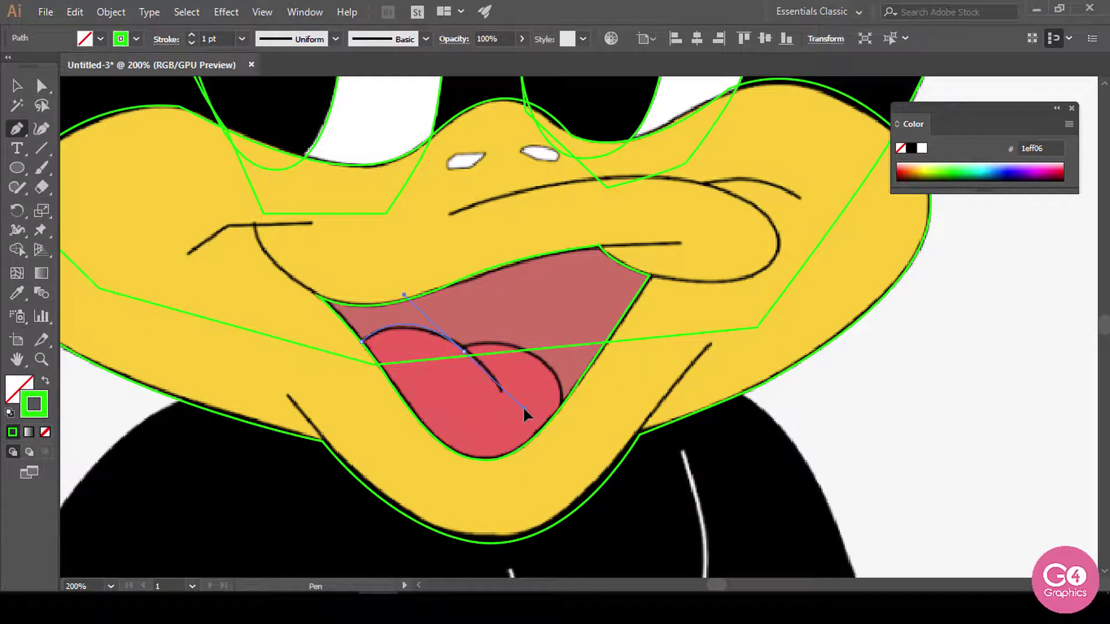
pyautogui.moveTo(482, 359); pyautogui.dragTo(568, 482)
pyautogui.hotkey('ctrl', 'z')
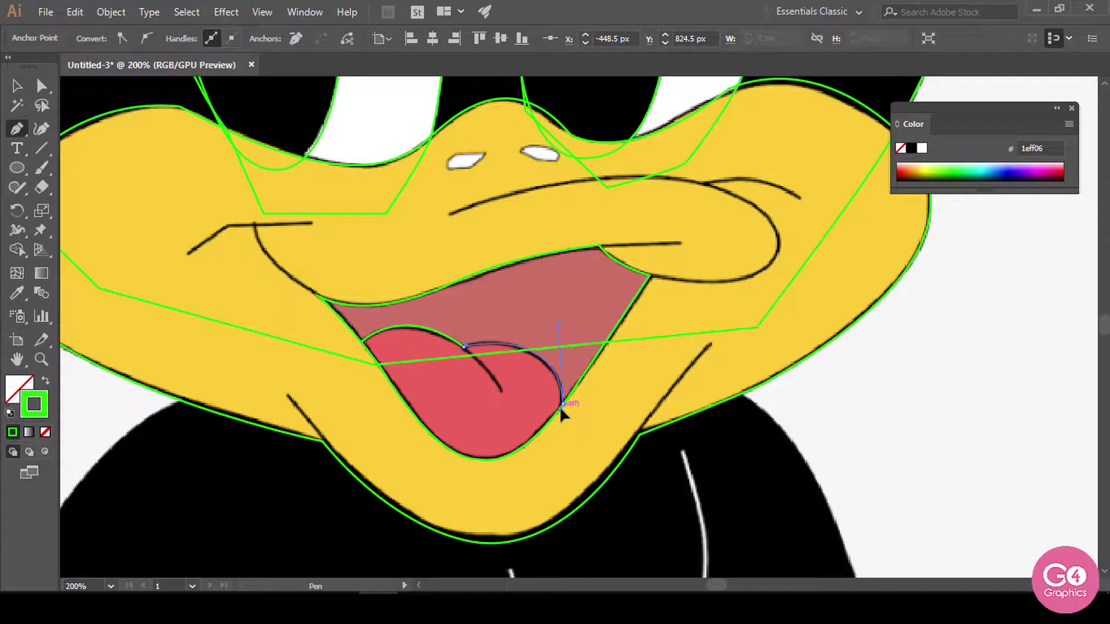
pyautogui.moveTo(485, 460)
pyautogui.mouseDown()
pyautogui.moveTo(439, 461)
pyautogui.moveTo(475, 461)
pyautogui.mouseUp()
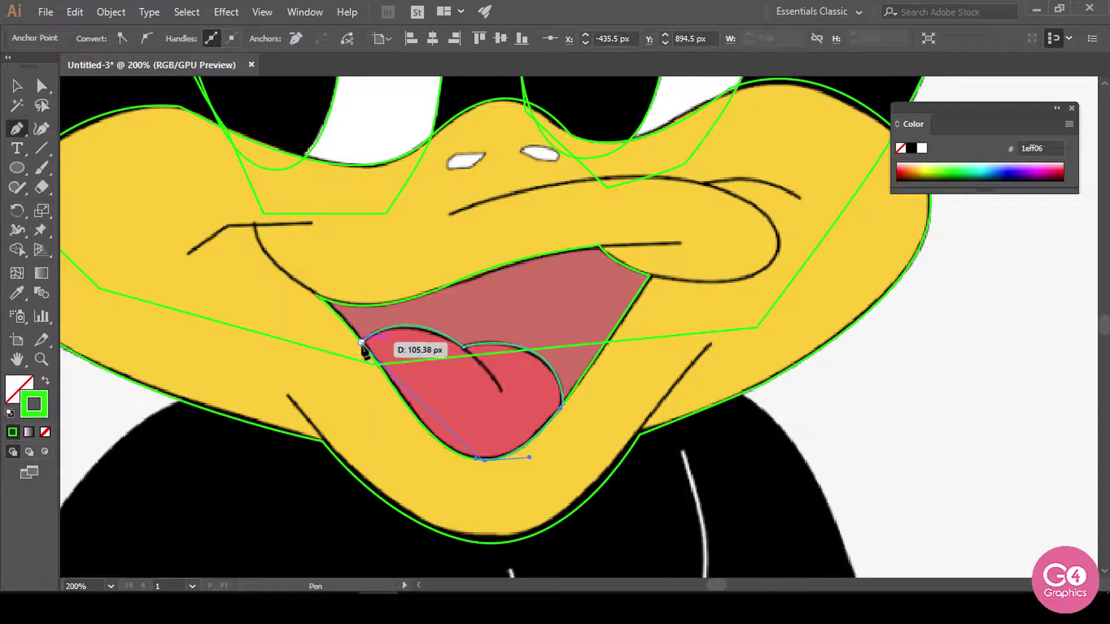
pyautogui.moveTo(361, 342); pyautogui.dragTo(269, 204)
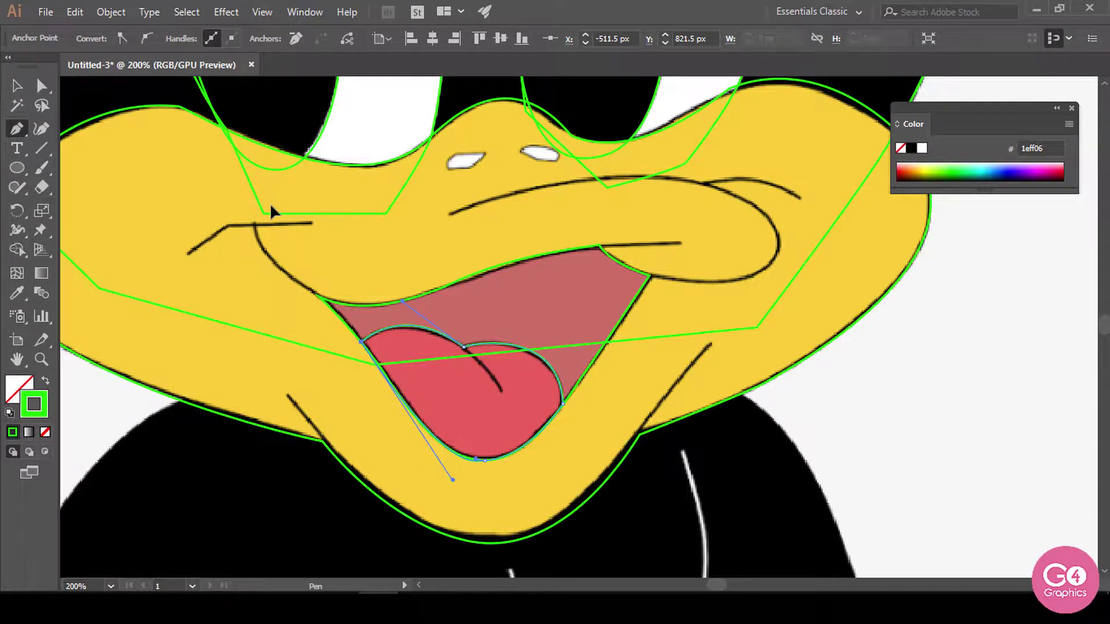
pyautogui.click(18, 88)
pyautogui.press('a')
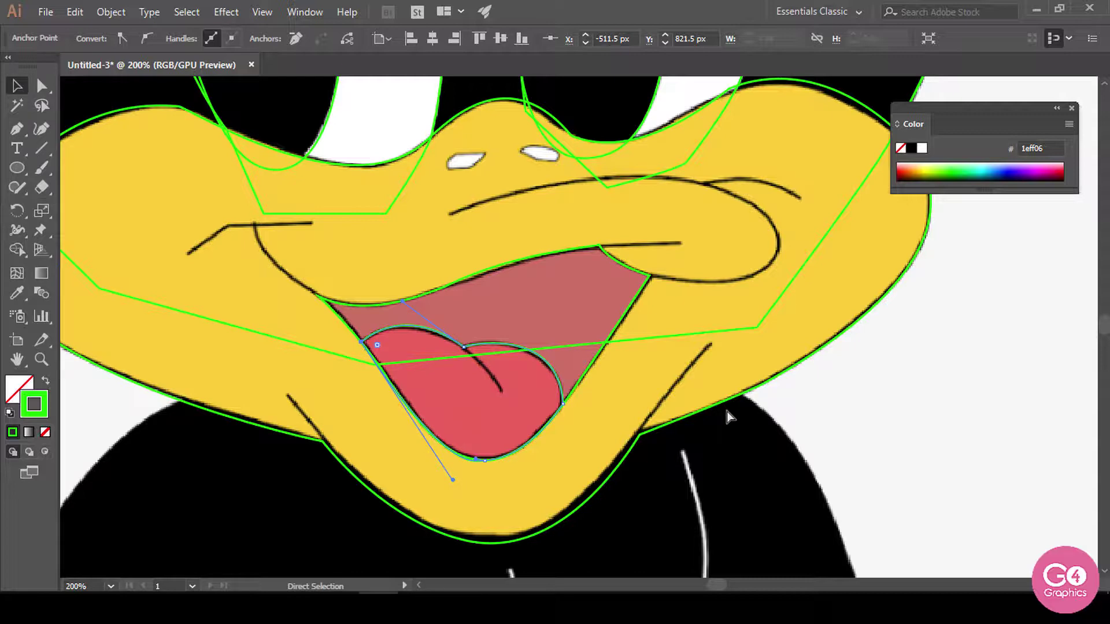
pyautogui.click(933, 360)
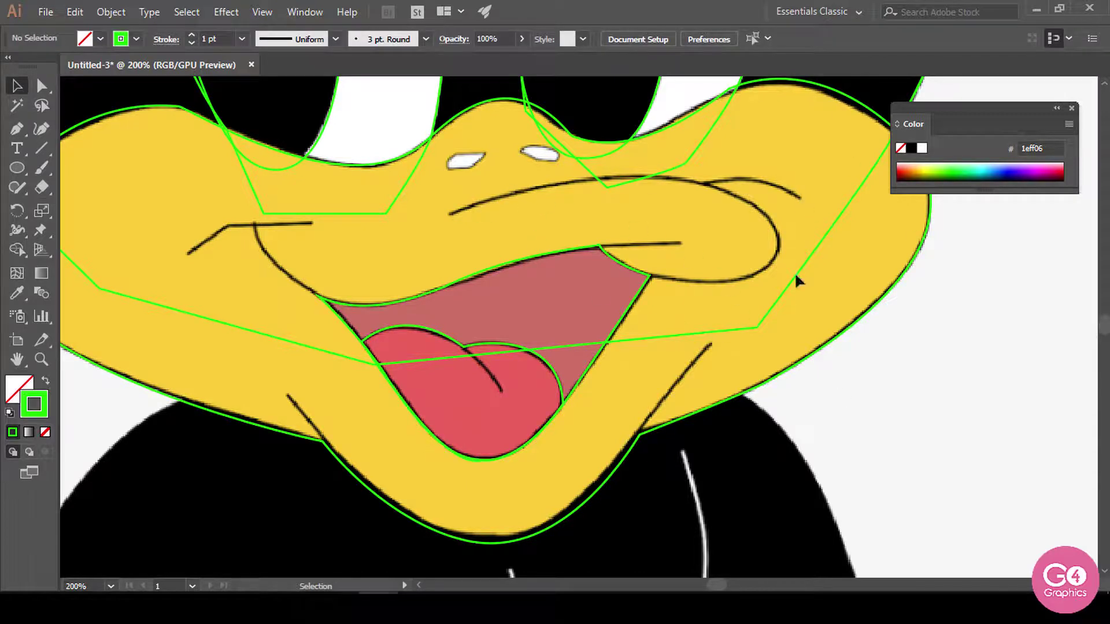
# Step: Trace the short bent crease above the mouth's left corner as an open Pen path
pyautogui.click(22, 132)
pyautogui.press('space')
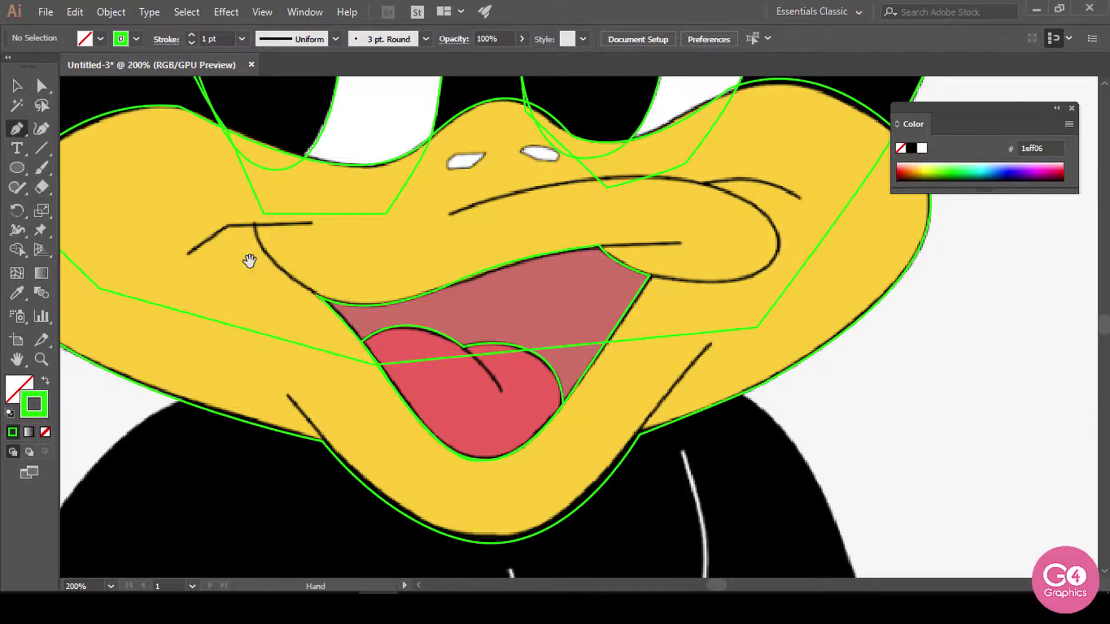
pyautogui.moveTo(248, 262); pyautogui.dragTo(395, 328)
pyautogui.click(335, 322)
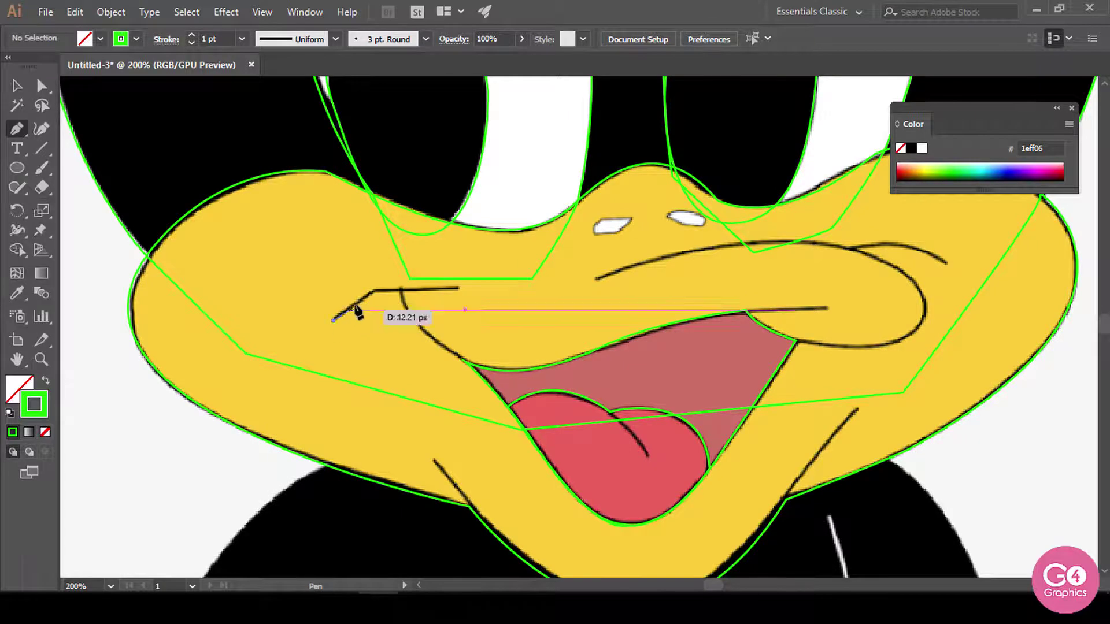
pyautogui.moveTo(373, 291); pyautogui.dragTo(436, 292)
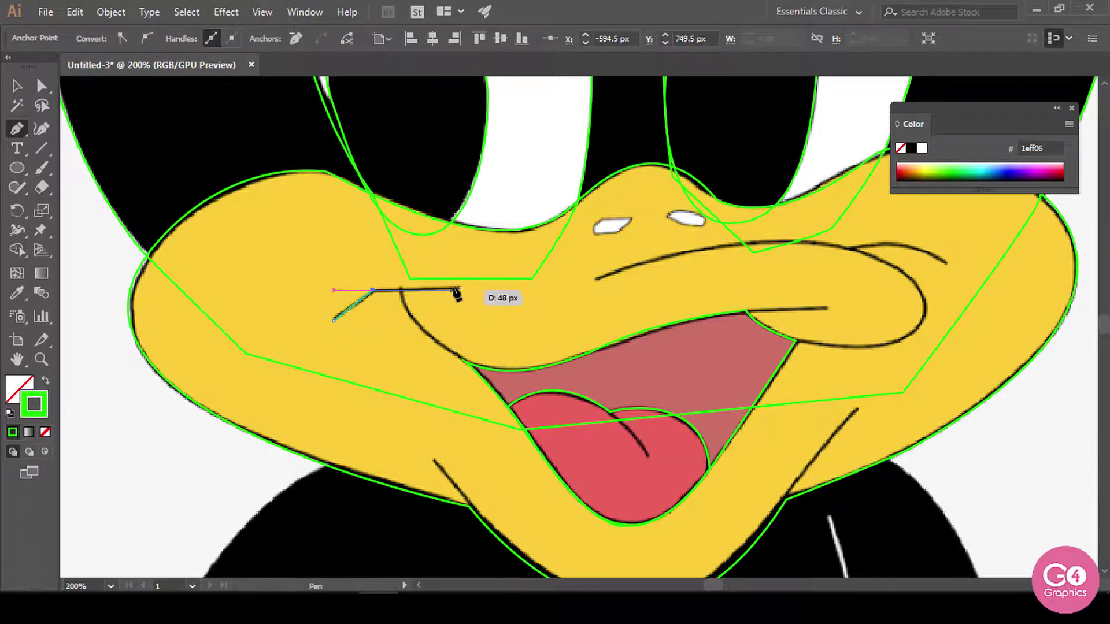
pyautogui.click(455, 290)
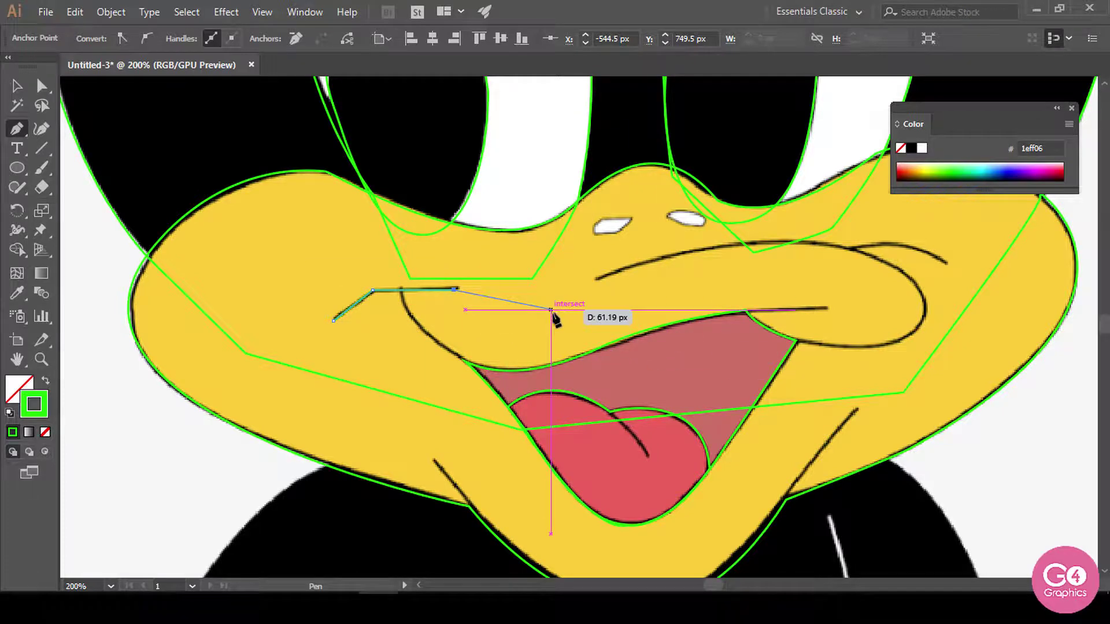
pyautogui.press('v')
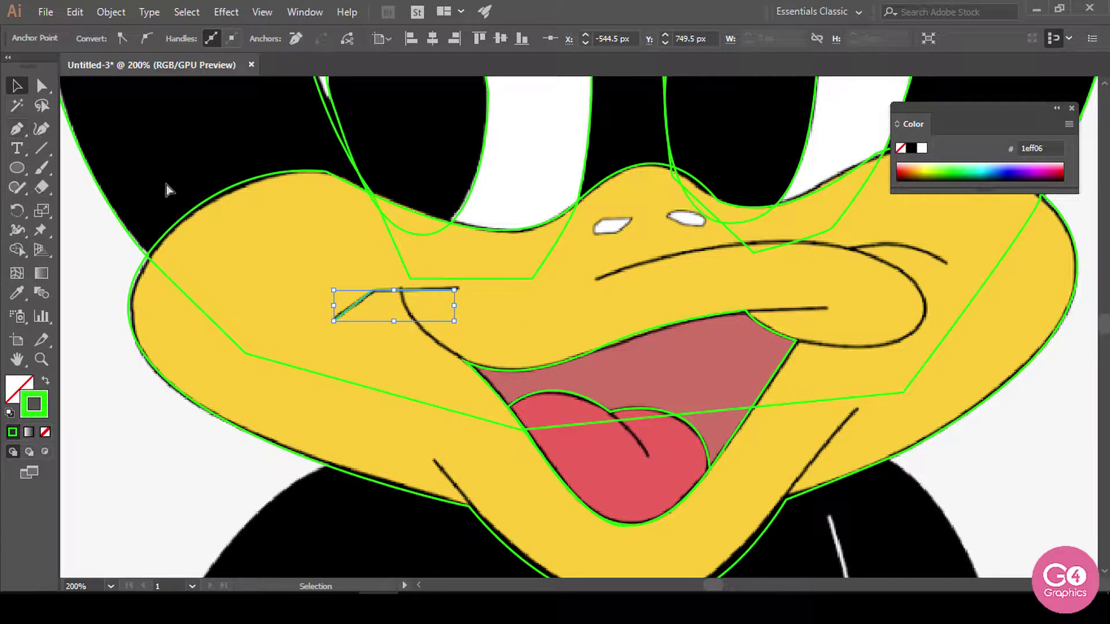
pyautogui.click(169, 206)
# Step: Trace the curved line from the left crease down to the mouth's left corner with the Pen tool
pyautogui.press('p')
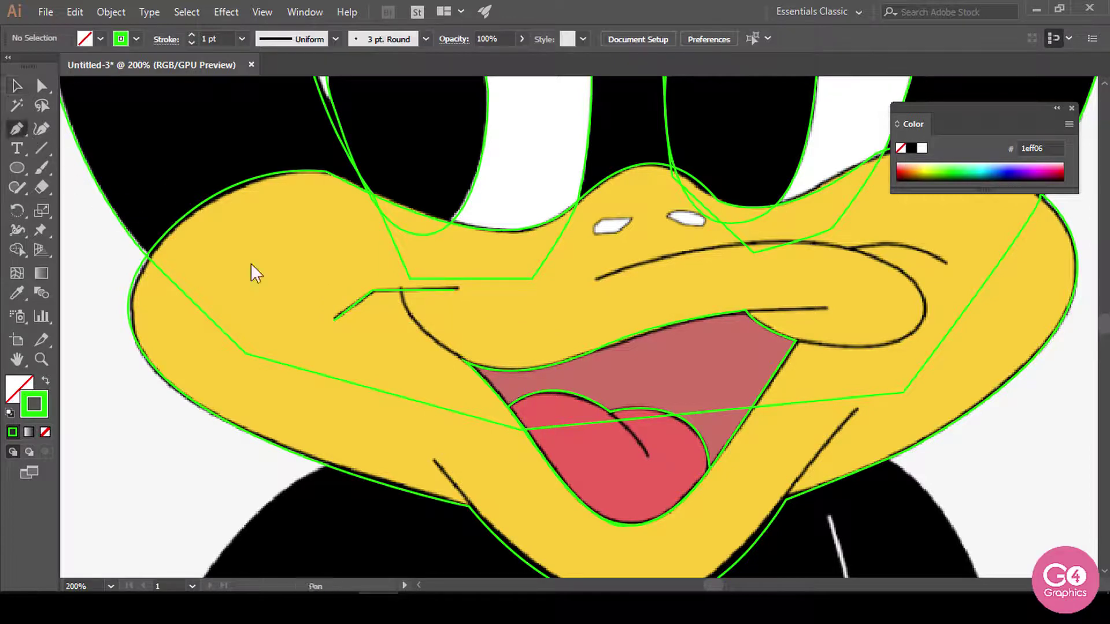
pyautogui.click(400, 289)
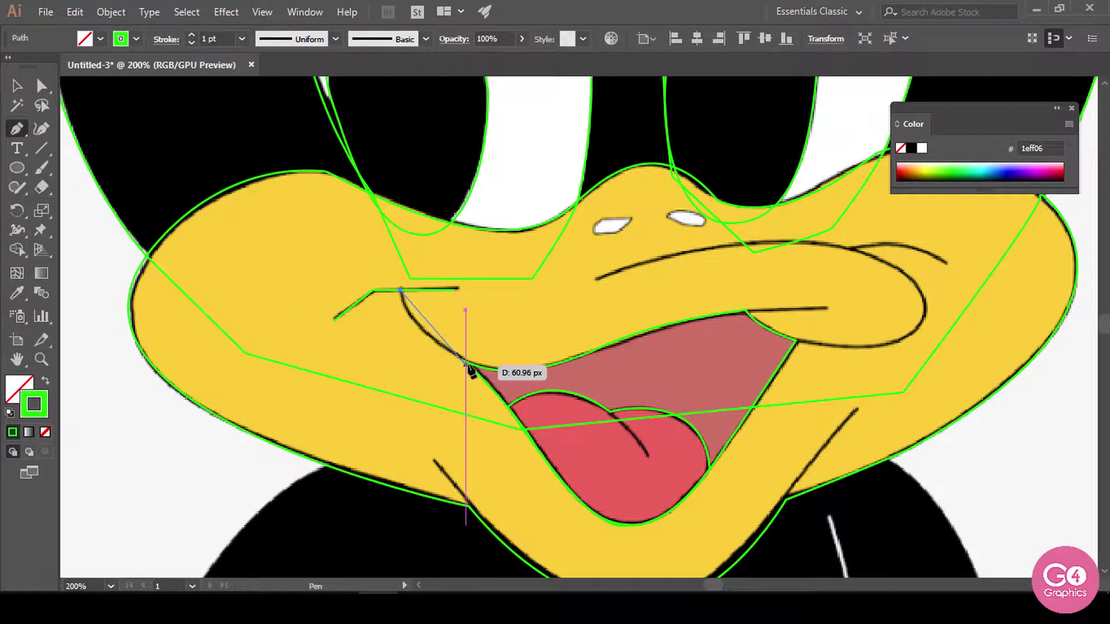
pyautogui.moveTo(466, 363); pyautogui.dragTo(532, 395)
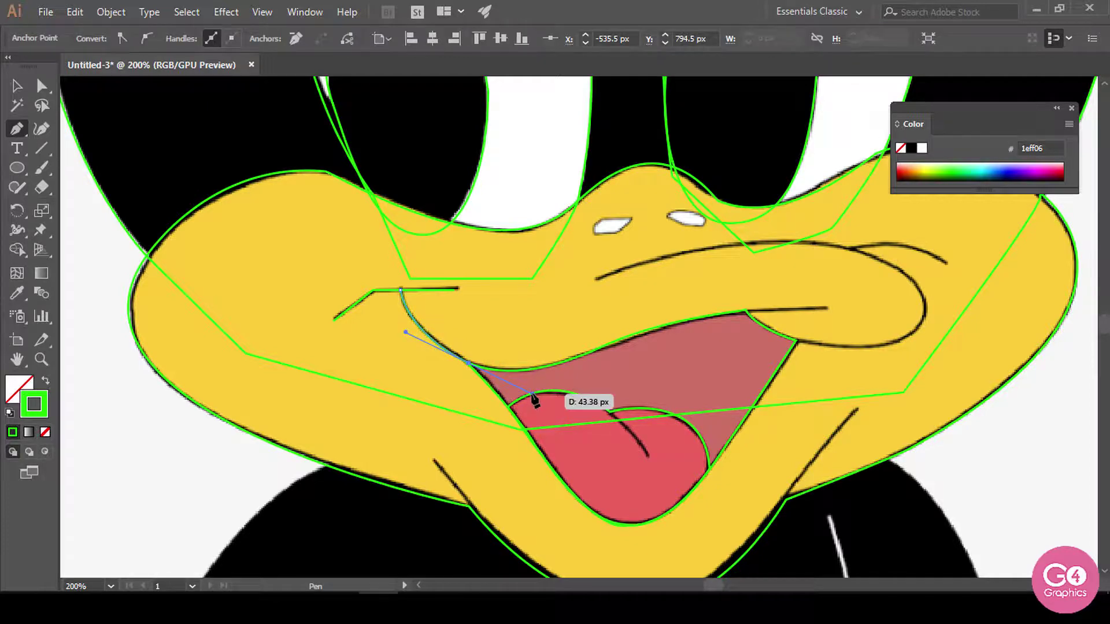
pyautogui.press('v')
# Step: Trace the upper beak contour from below the nostrils around the right bulge and back to the mouth's upper right point
pyautogui.moveTo(829, 386); pyautogui.dragTo(646, 430)
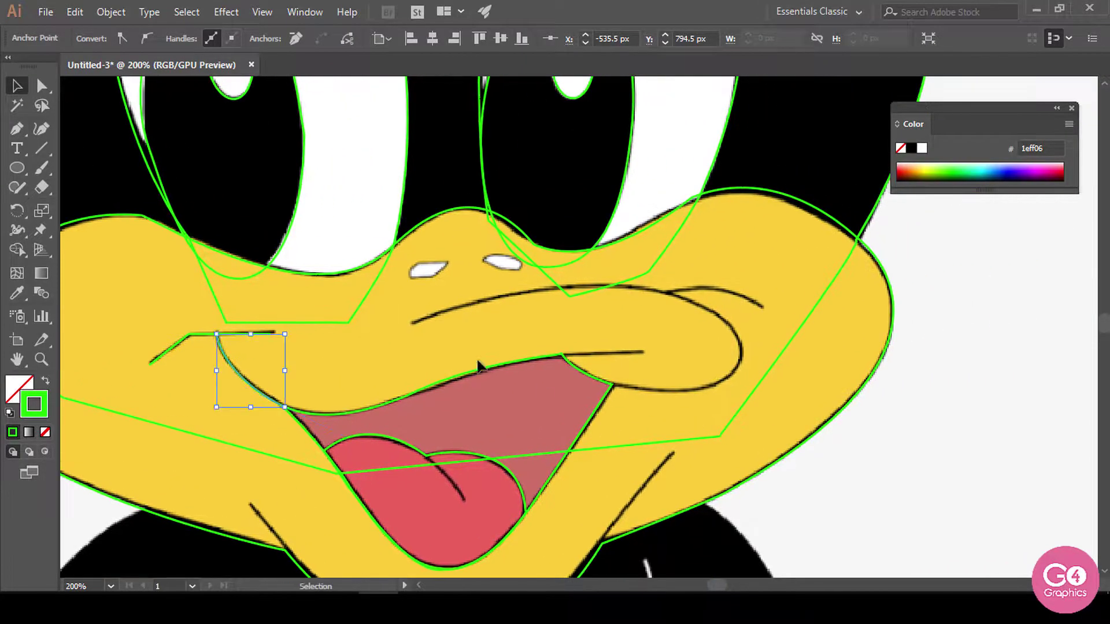
pyautogui.click(11, 130)
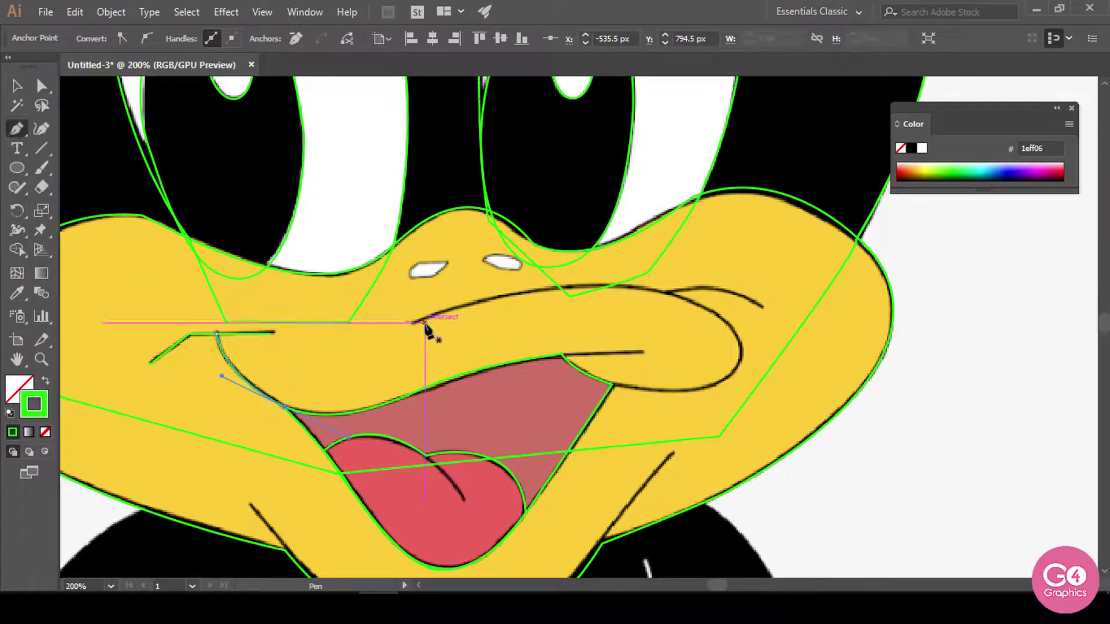
pyautogui.moveTo(412, 322); pyautogui.dragTo(683, 296)
pyautogui.moveTo(736, 364); pyautogui.dragTo(724, 414)
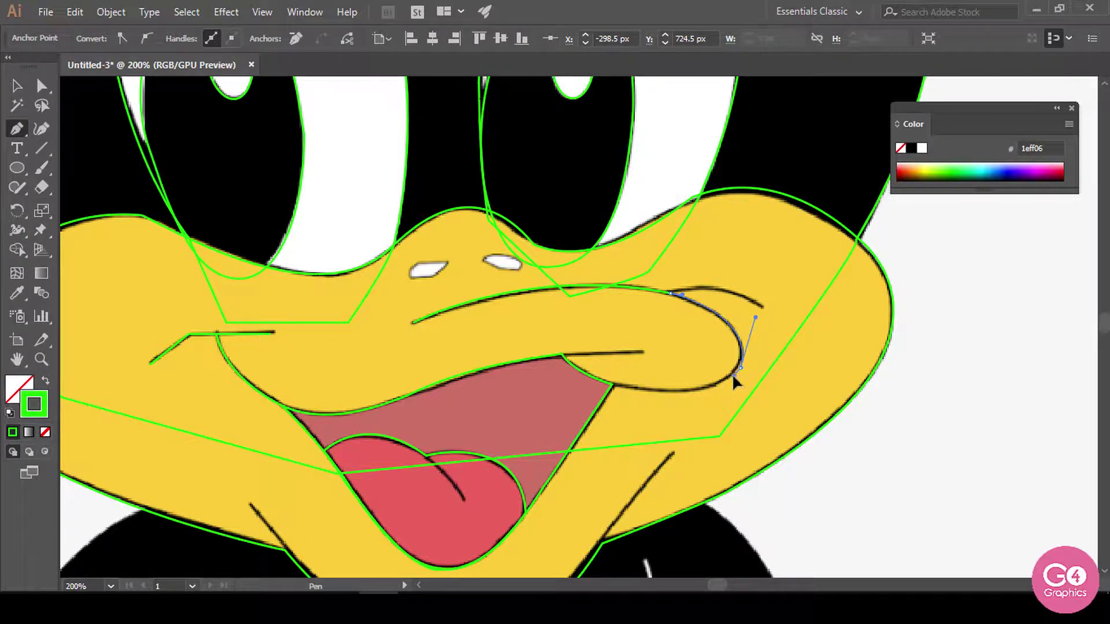
pyautogui.moveTo(733, 375); pyautogui.dragTo(733, 376)
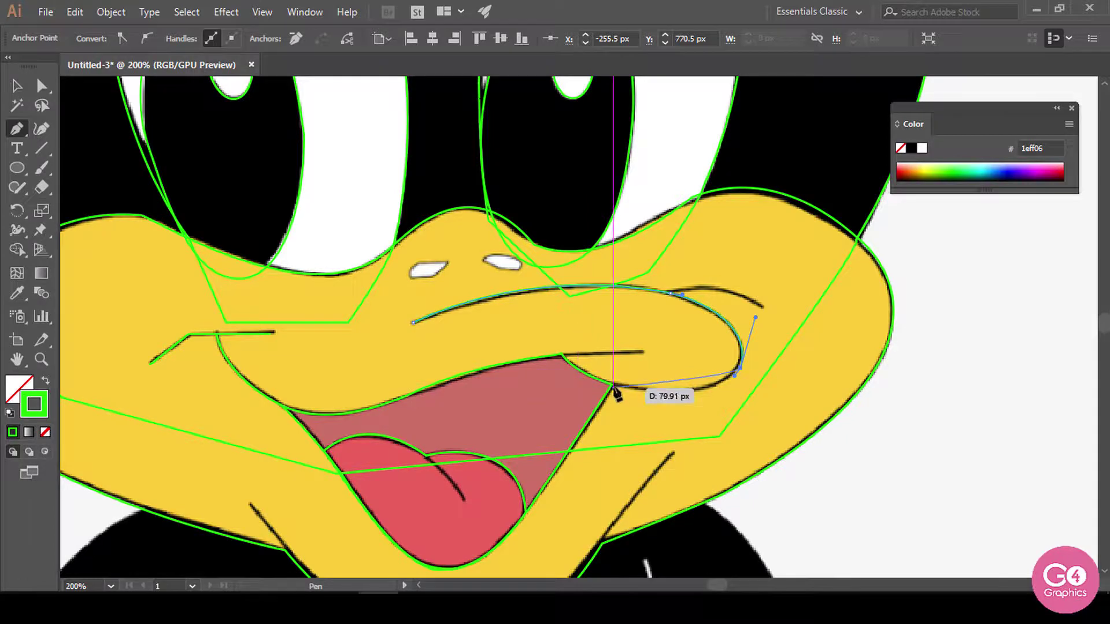
pyautogui.moveTo(613, 385); pyautogui.dragTo(525, 363)
pyautogui.press('v')
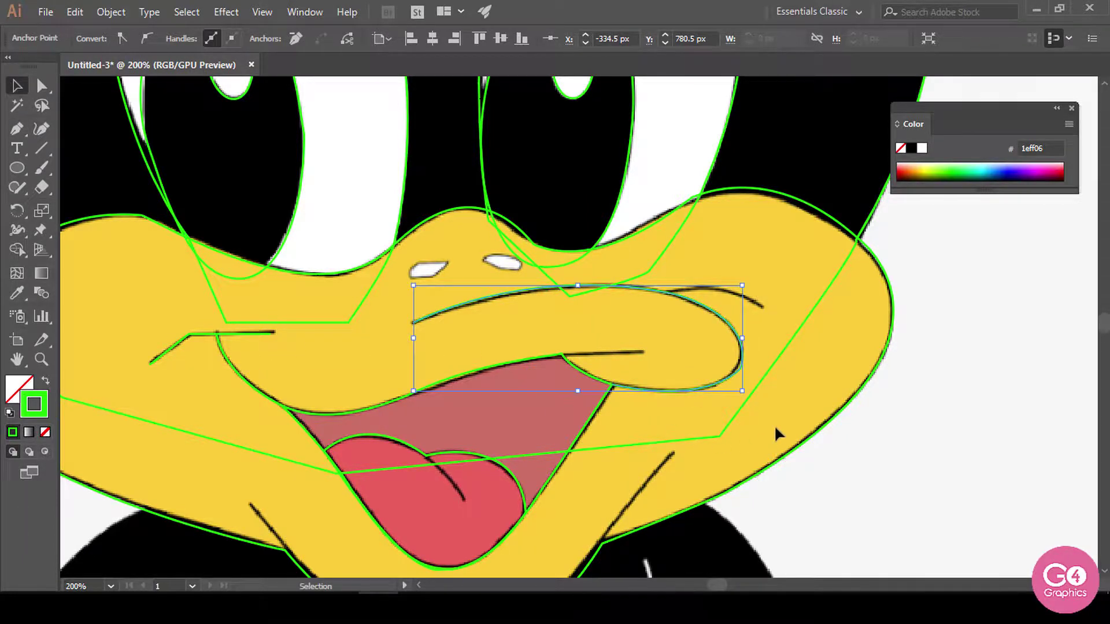
pyautogui.click(775, 427)
pyautogui.moveTo(804, 390); pyautogui.dragTo(726, 428)
pyautogui.click(662, 404)
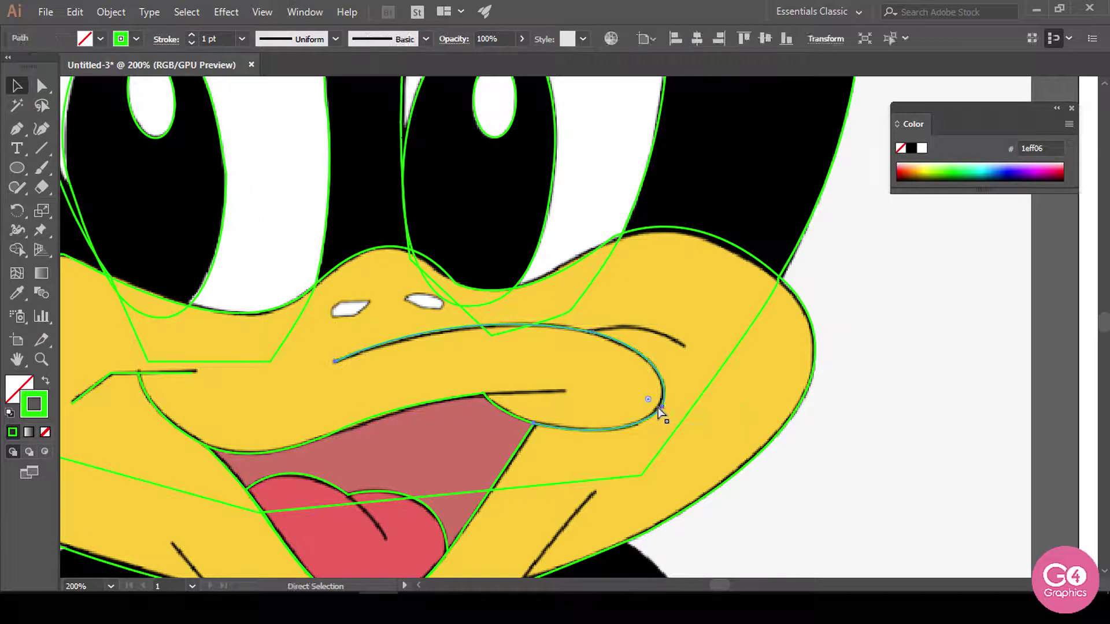
pyautogui.click(656, 416)
pyautogui.press('v')
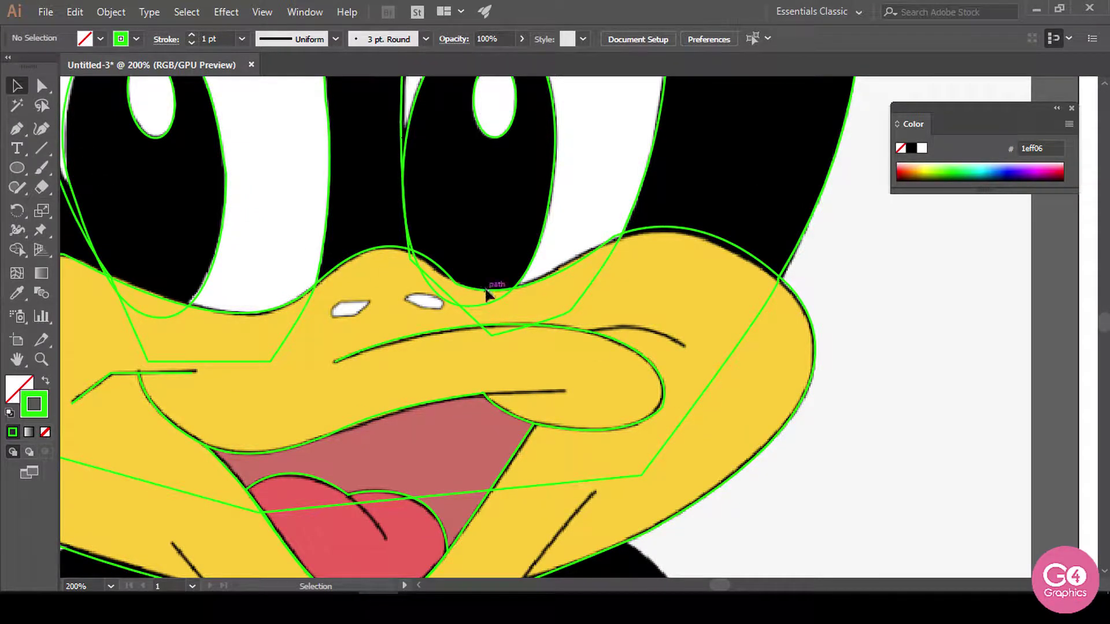
# Step: Trace the short curved crease branching off the upper beak contour toward the right bulge as an open Pen path
pyautogui.press('p')
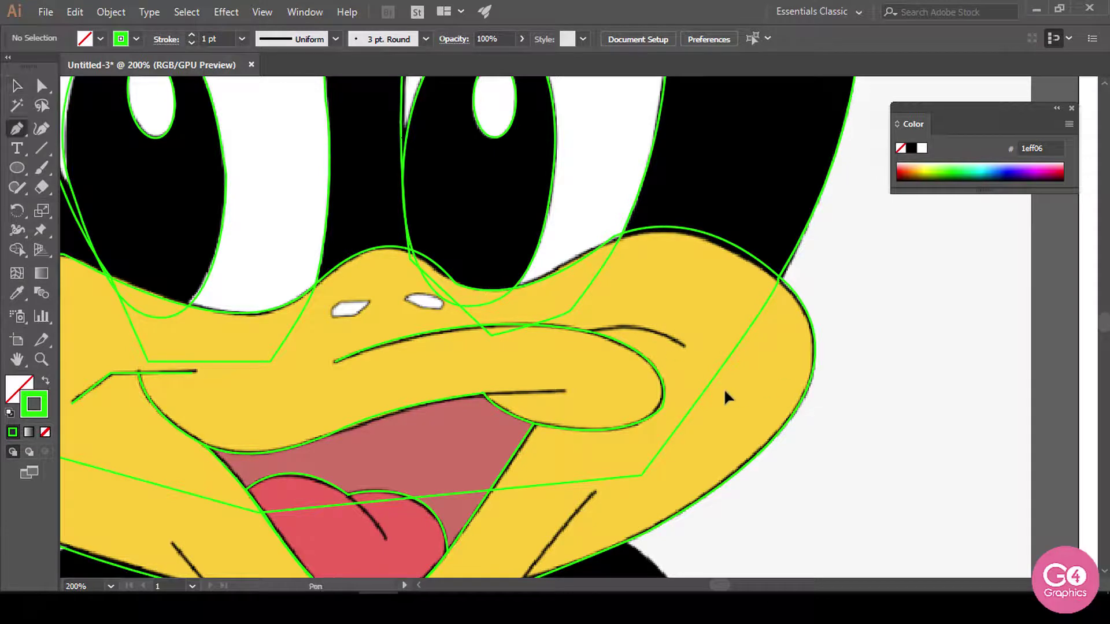
pyautogui.click(588, 332)
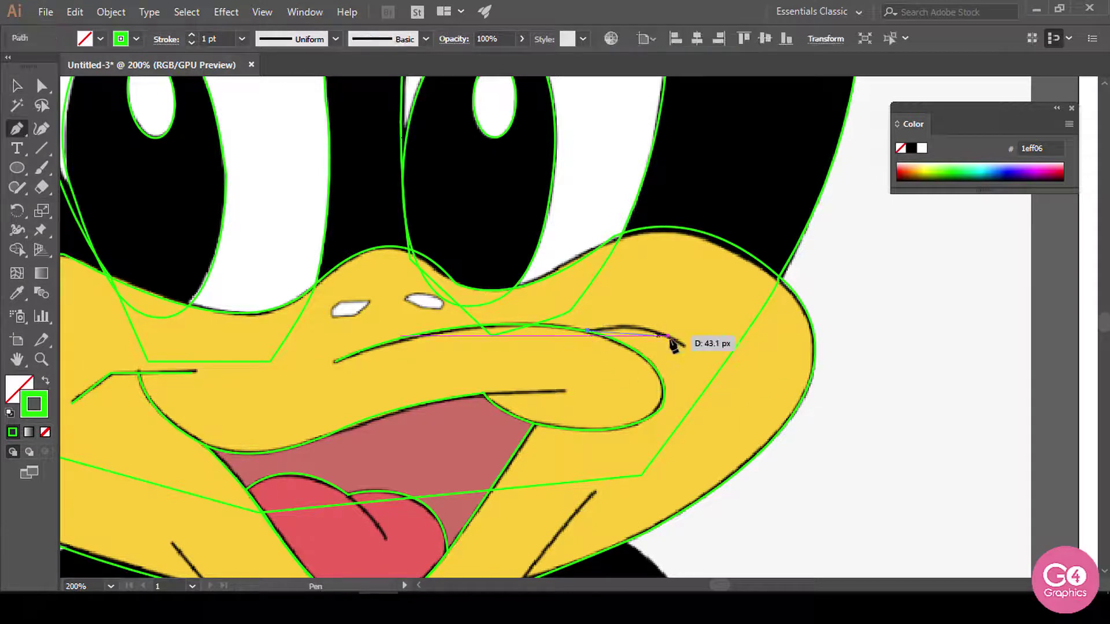
pyautogui.moveTo(684, 346); pyautogui.dragTo(716, 372)
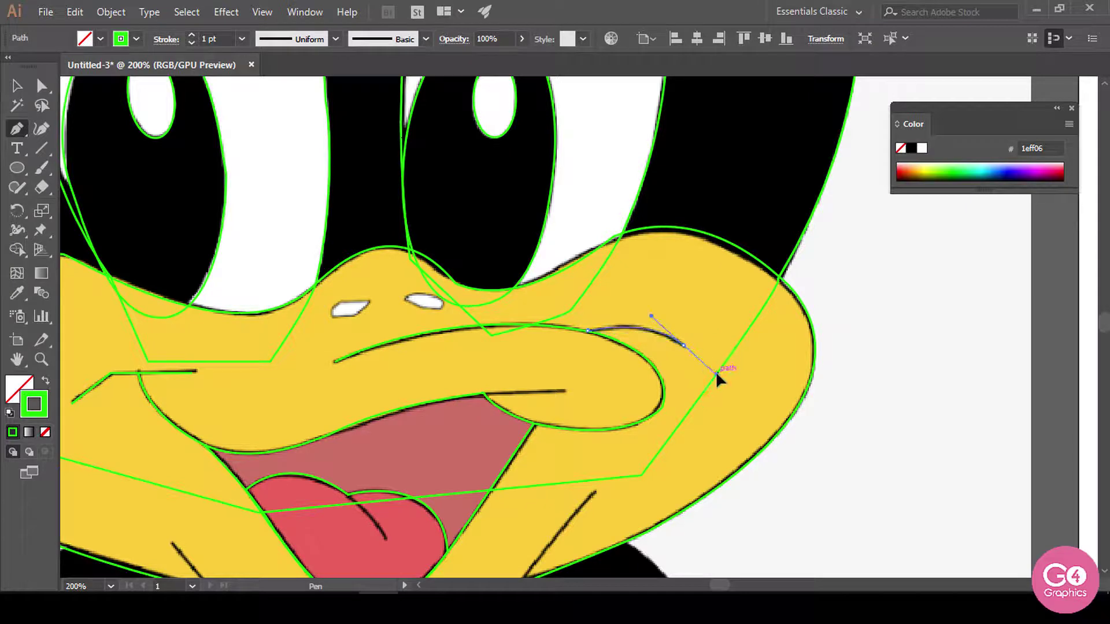
pyautogui.press('v')
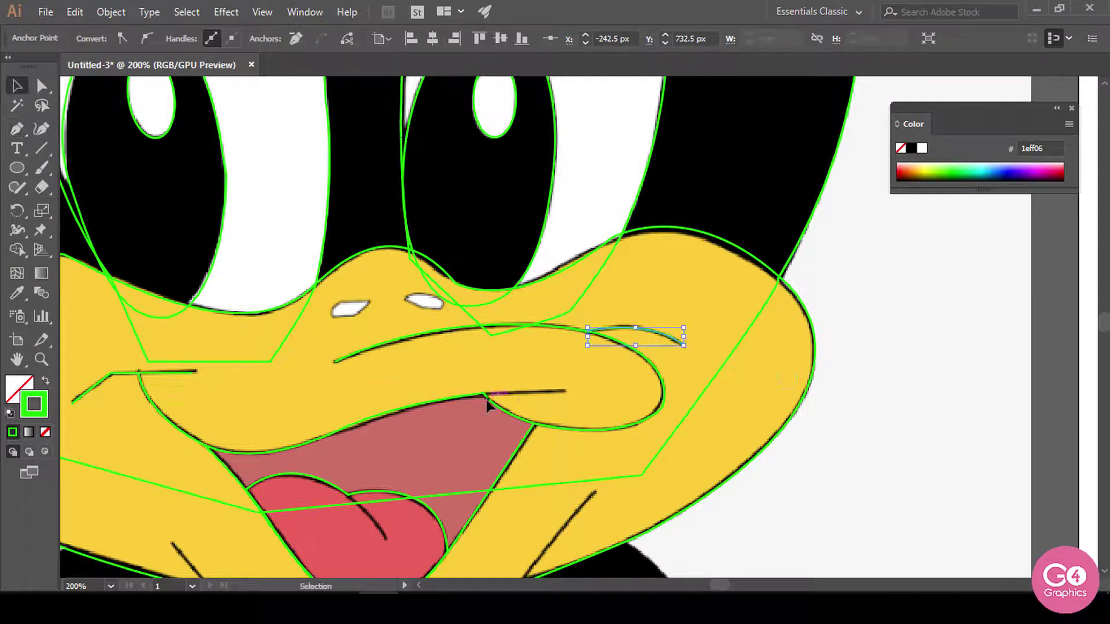
pyautogui.press('p')
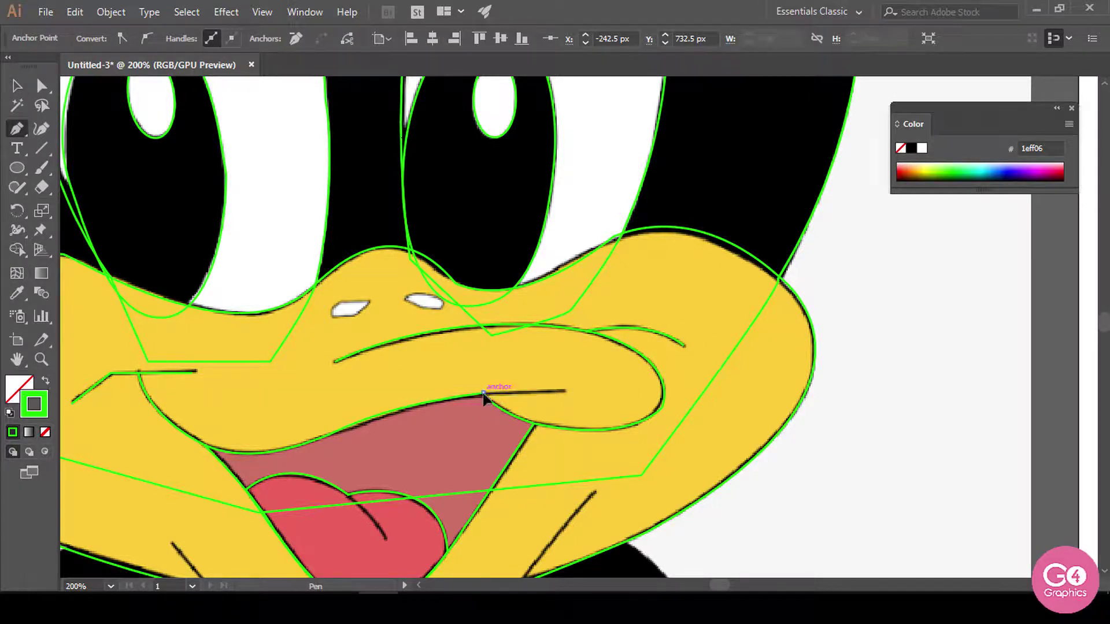
pyautogui.click(483, 393)
pyautogui.click(566, 392)
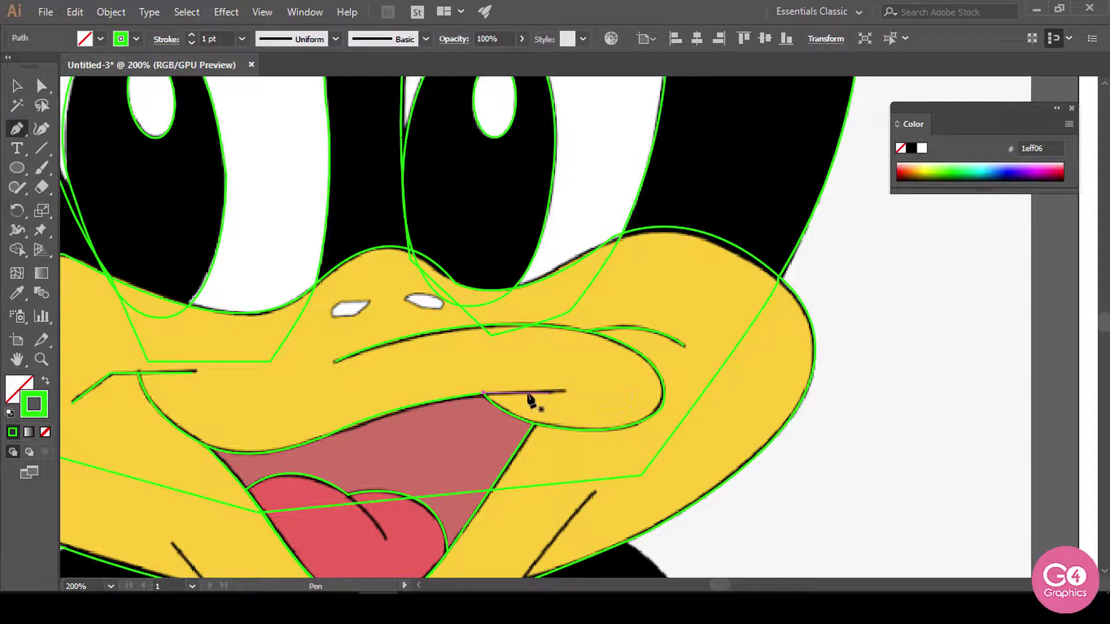
pyautogui.hotkey('ctrl', 'shift', 'a')
pyautogui.click(482, 396)
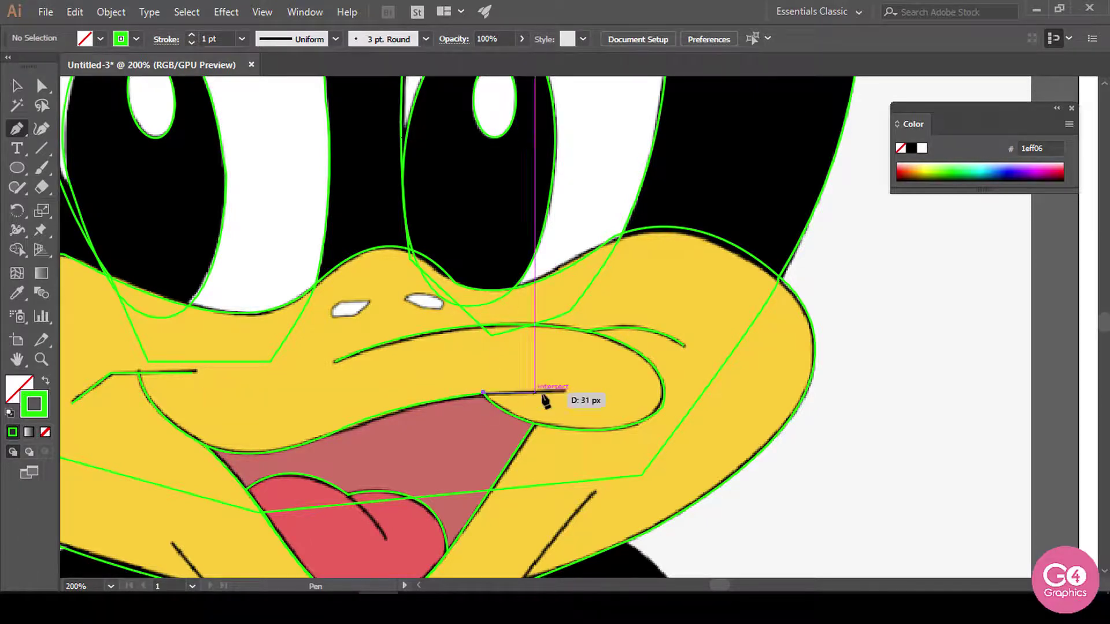
pyautogui.click(565, 393)
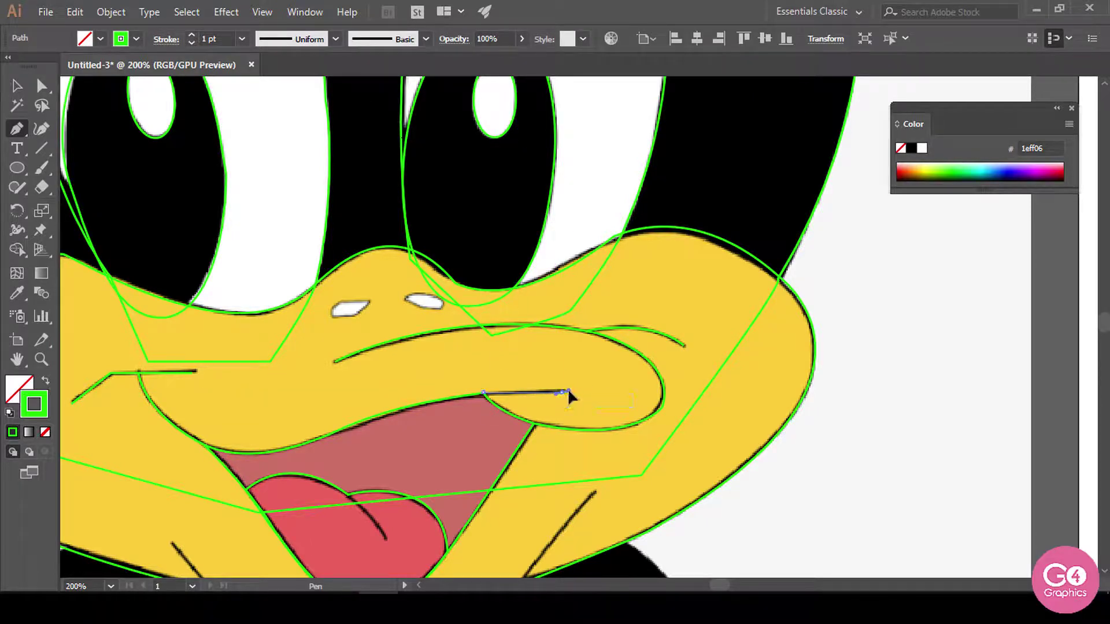
pyautogui.moveTo(567, 394); pyautogui.dragTo(570, 395)
pyautogui.press('v')
pyautogui.click(647, 453)
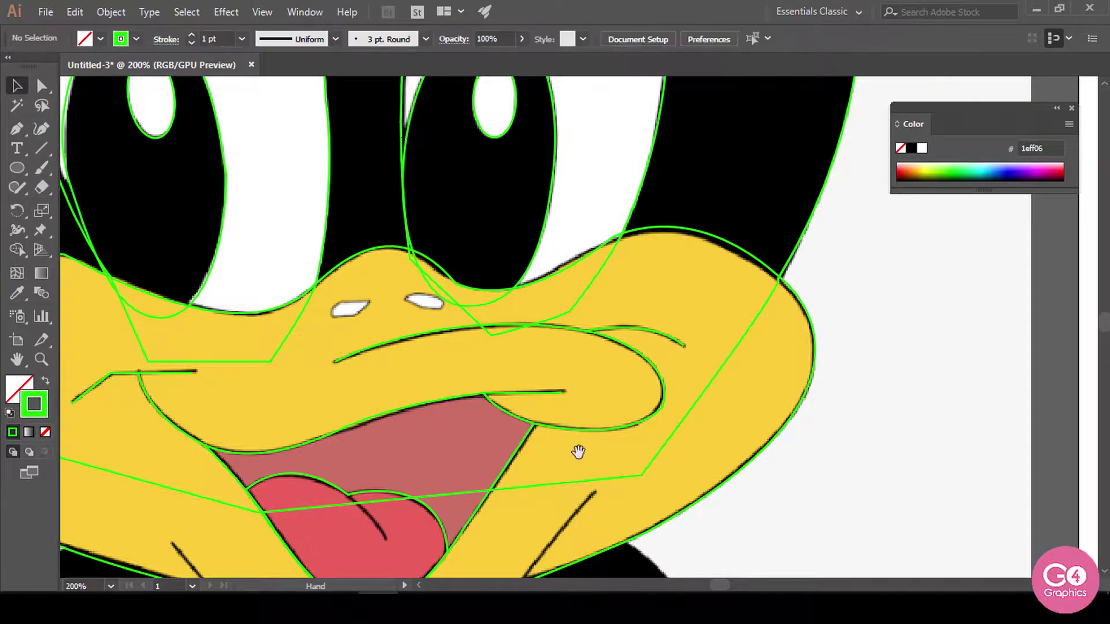
pyautogui.moveTo(579, 451); pyautogui.dragTo(592, 439)
pyautogui.click(538, 409)
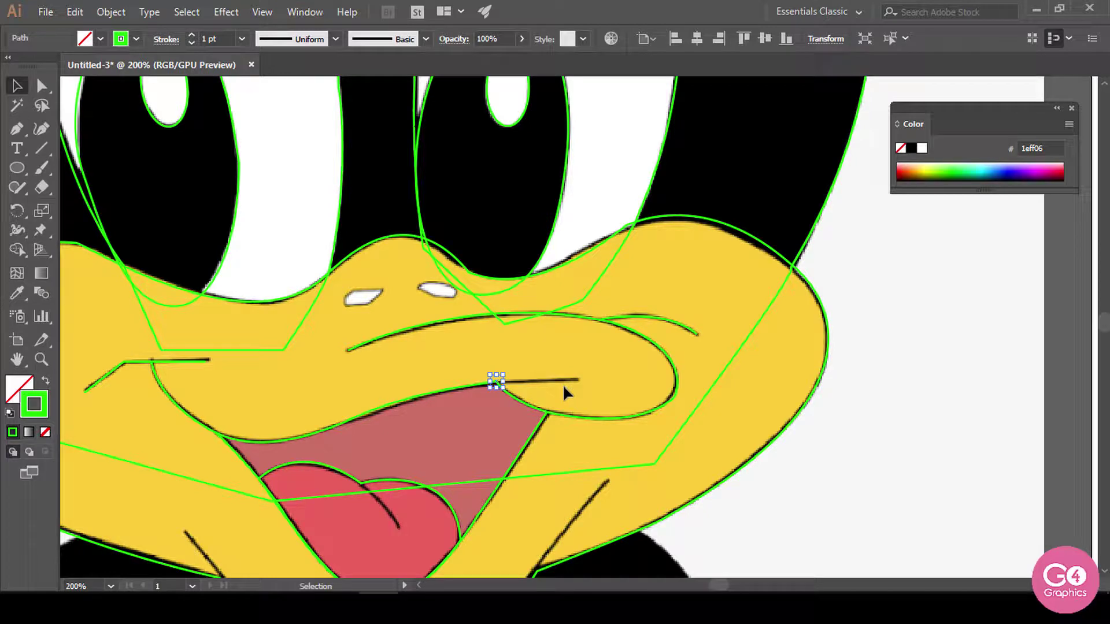
# Step: Trace the short straight line from the mouth's upper right point into the beak with the Pen tool, about 48 px long
pyautogui.press('p')
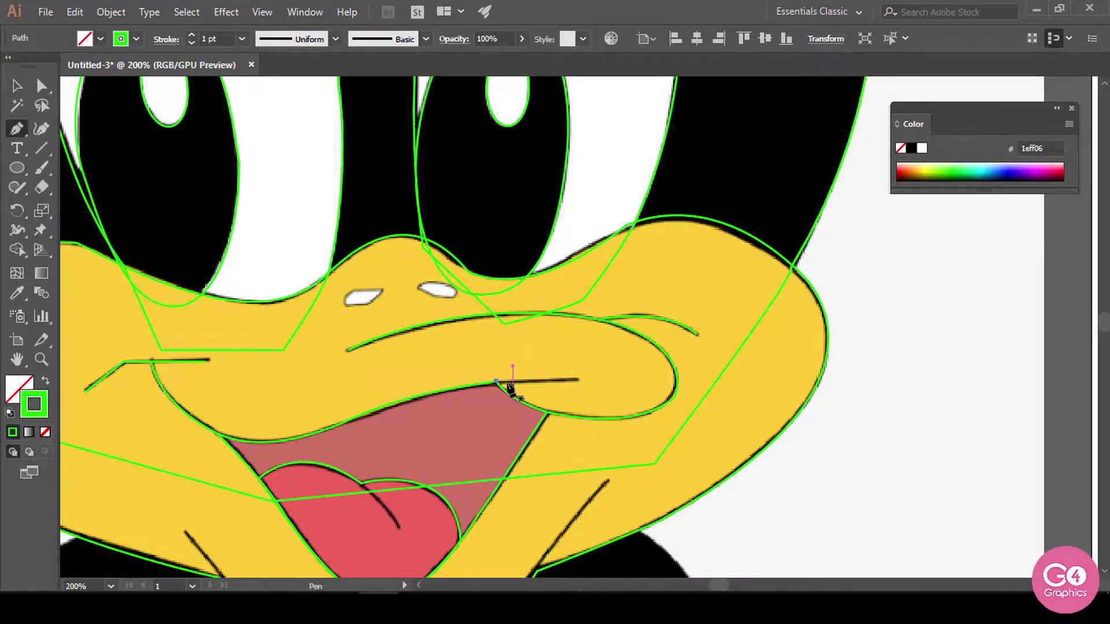
pyautogui.click(496, 383)
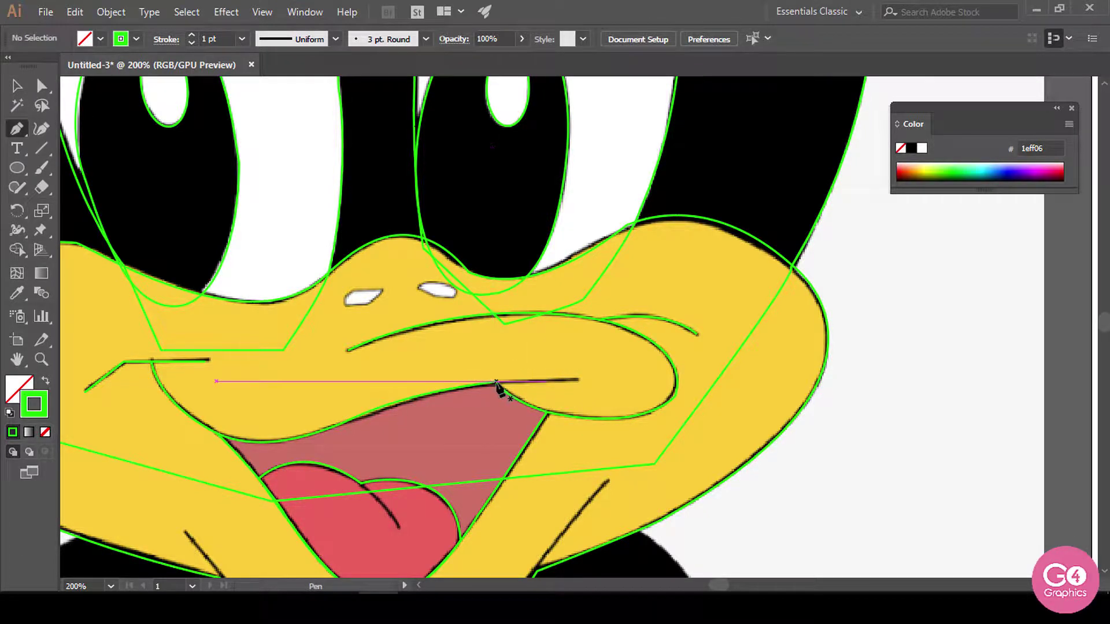
pyautogui.moveTo(497, 382); pyautogui.dragTo(582, 386)
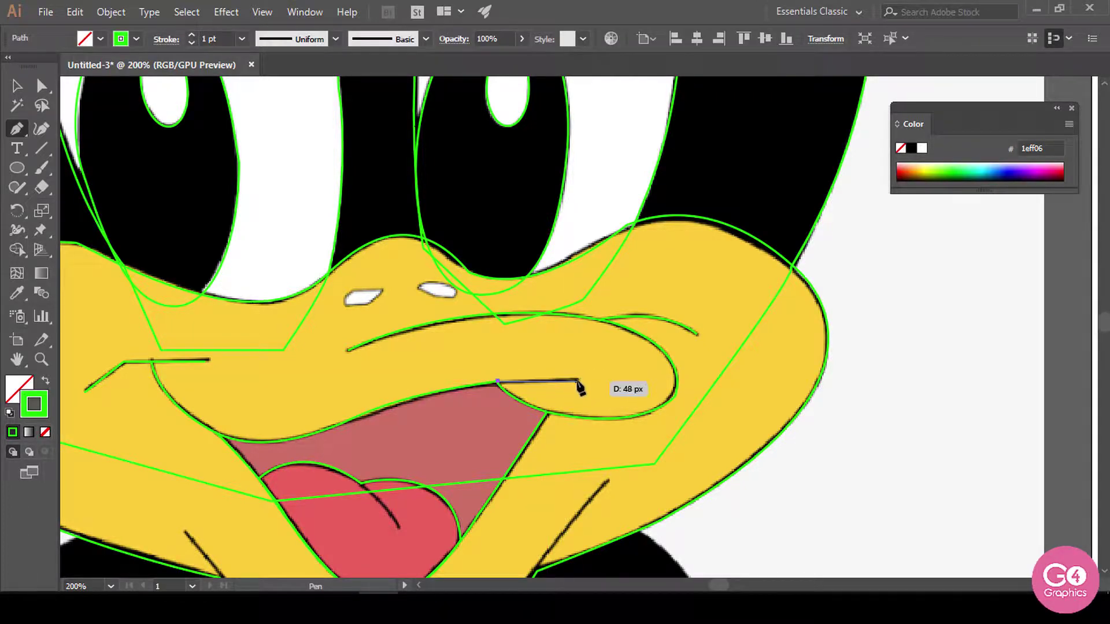
pyautogui.click(577, 381)
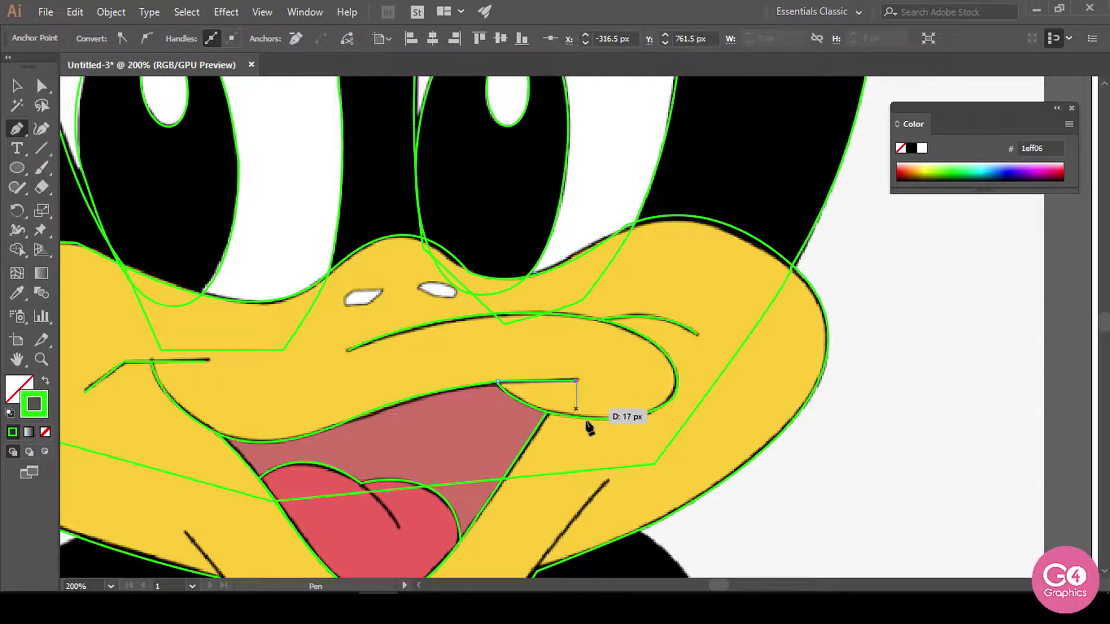
pyautogui.press('v')
# Step: Trace the slanted crease on the lower left of the beak down to the outline's left corner as a straight Pen path
pyautogui.press('space')
pyautogui.moveTo(622, 419); pyautogui.dragTo(787, 311)
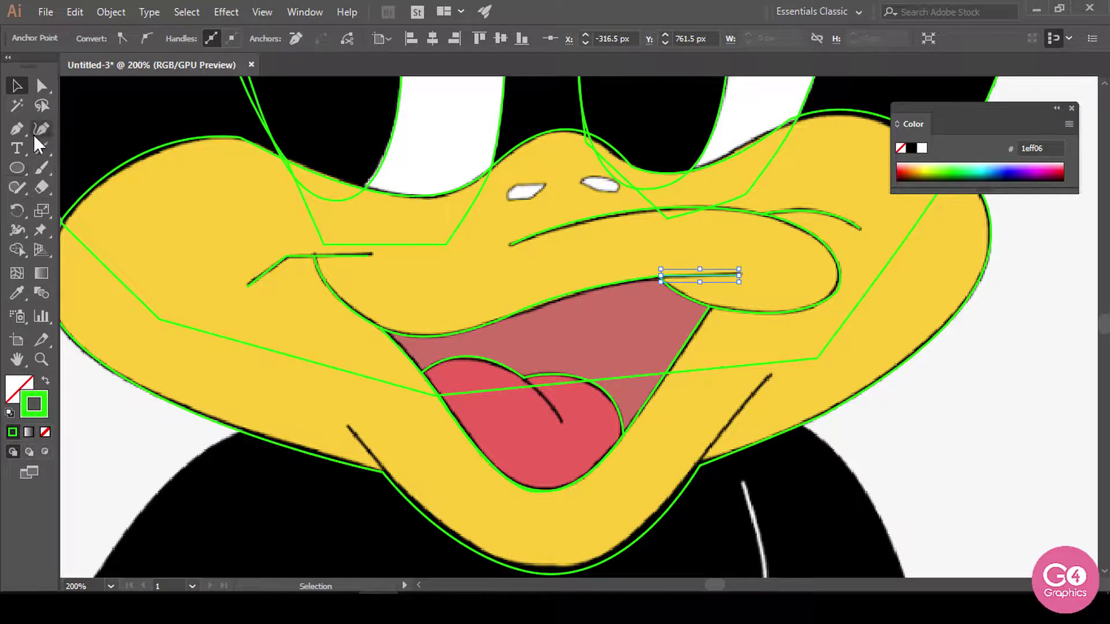
pyautogui.click(18, 130)
pyautogui.click(348, 425)
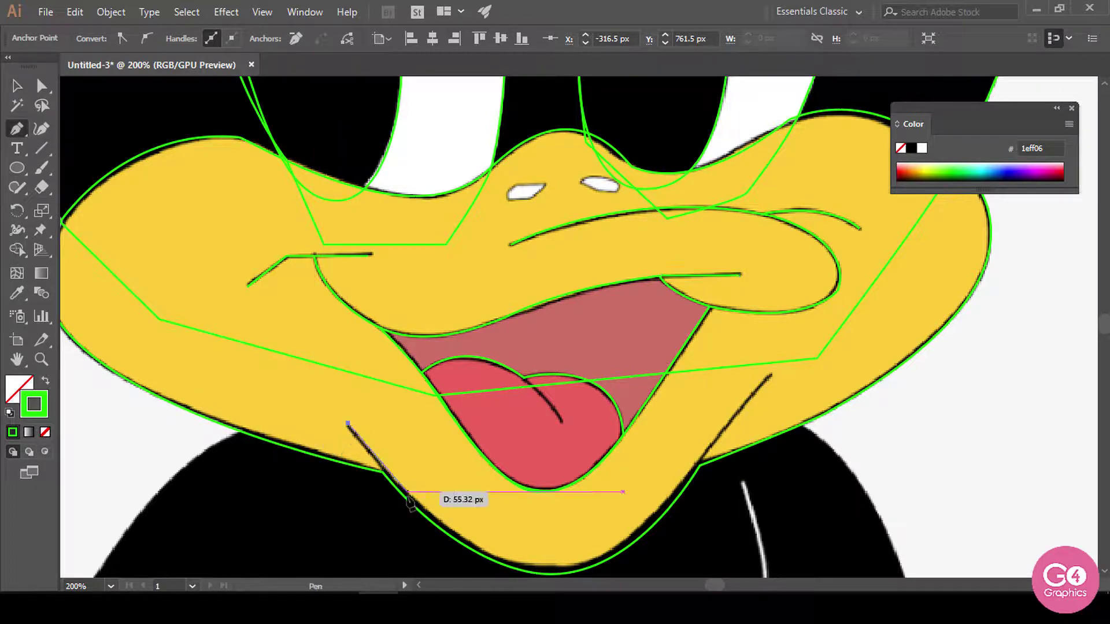
pyautogui.click(384, 472)
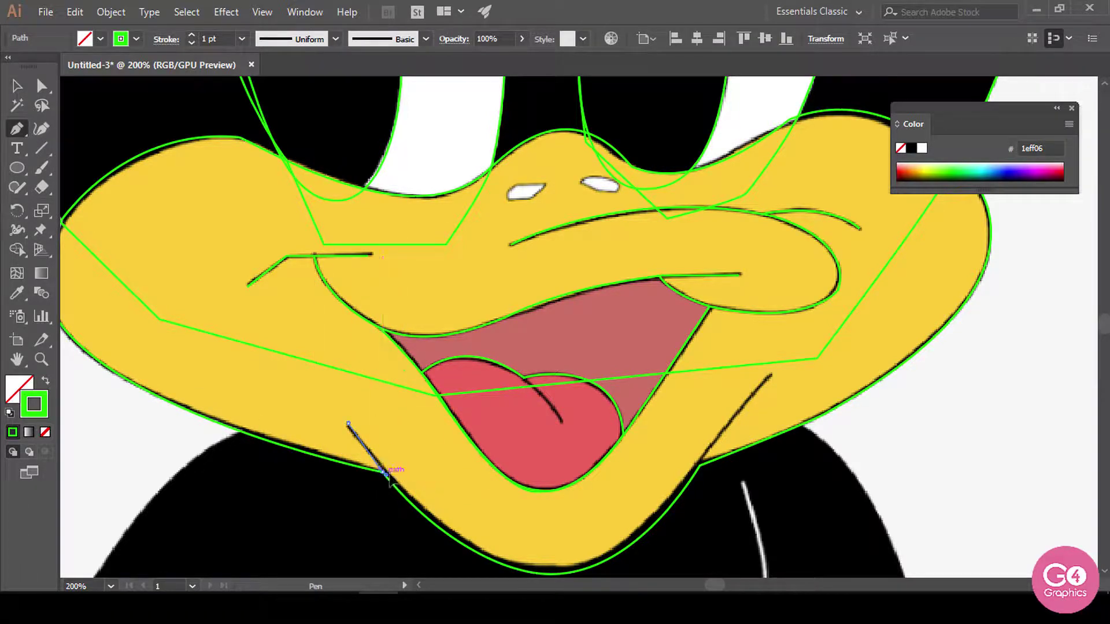
pyautogui.moveTo(390, 480); pyautogui.dragTo(390, 481)
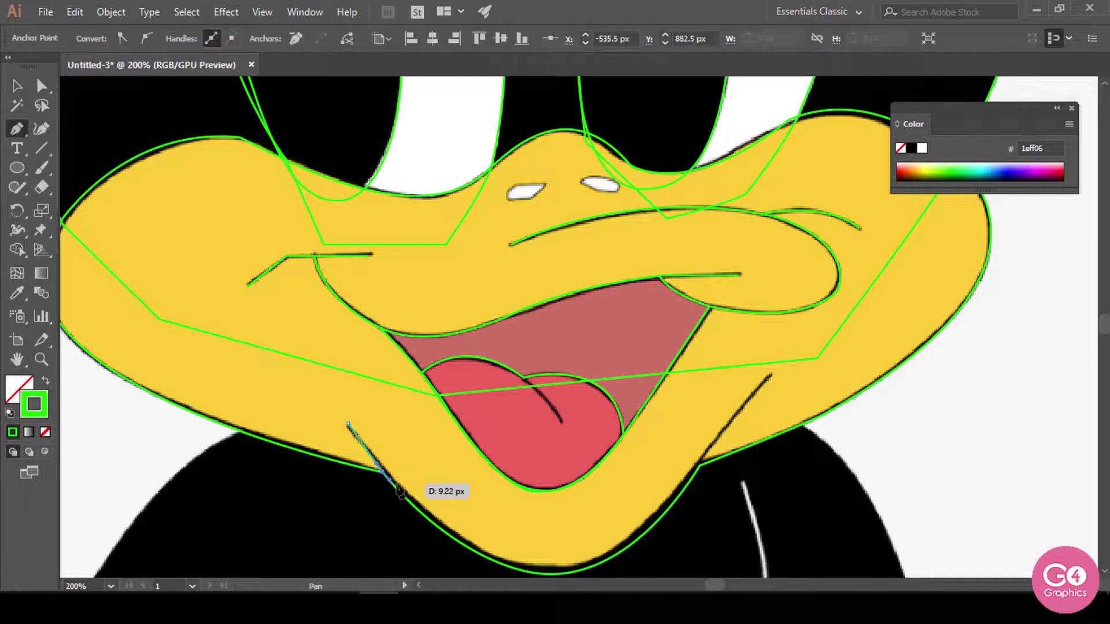
pyautogui.hotkey('ctrl', 'z')
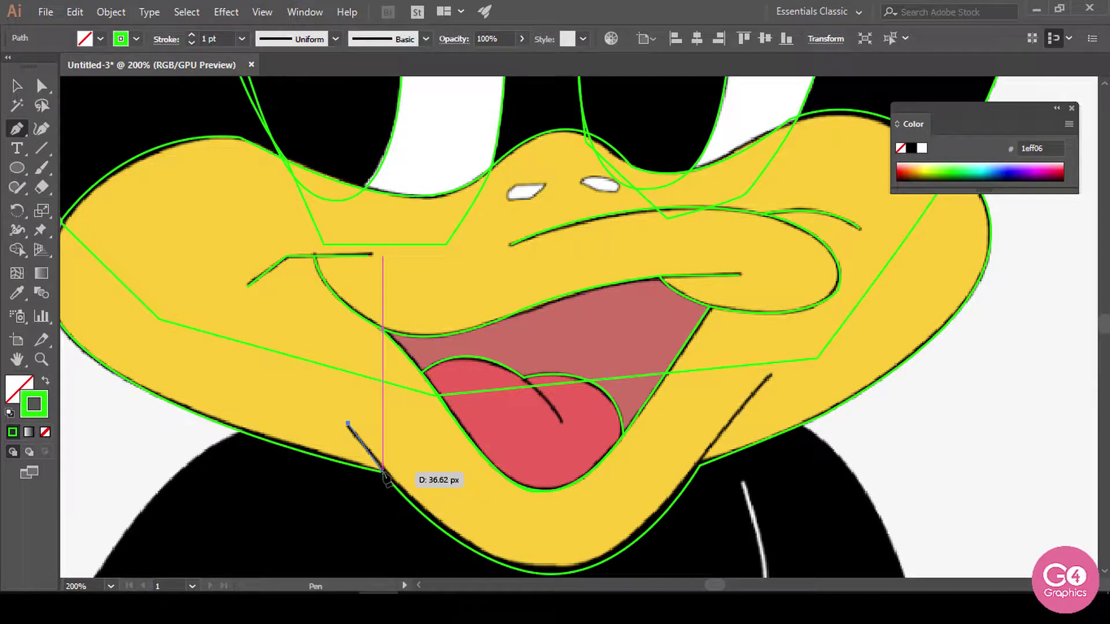
pyautogui.click(384, 474)
pyautogui.press('v')
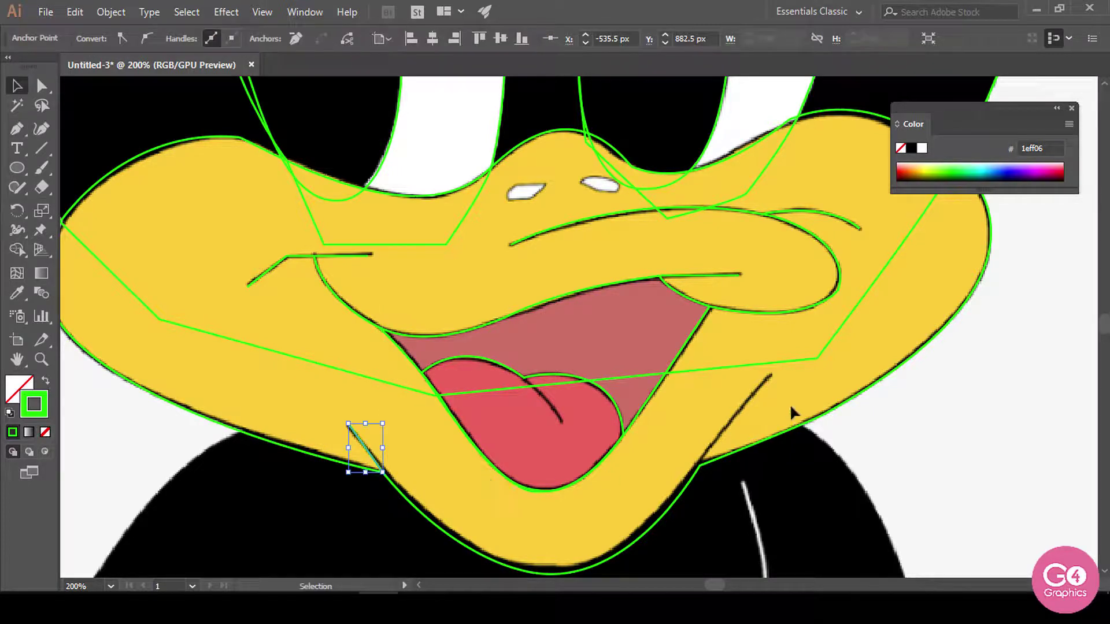
# Step: Trace the slanted crease on the lower right of the beak down to the outline's right corner with the Pen tool
pyautogui.press('p')
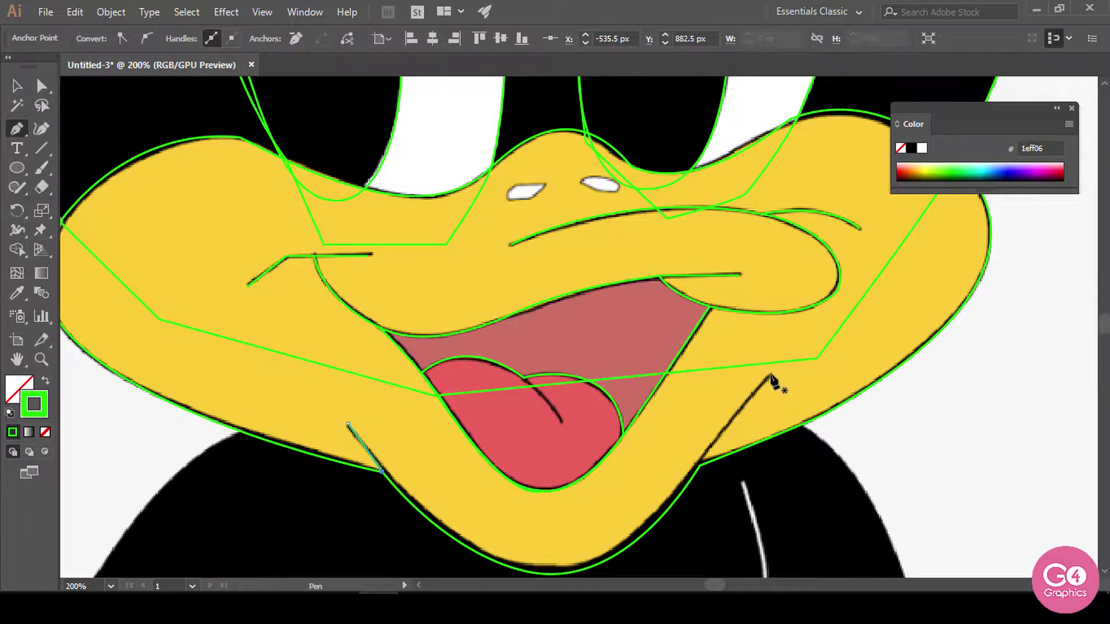
pyautogui.click(771, 376)
pyautogui.click(698, 471)
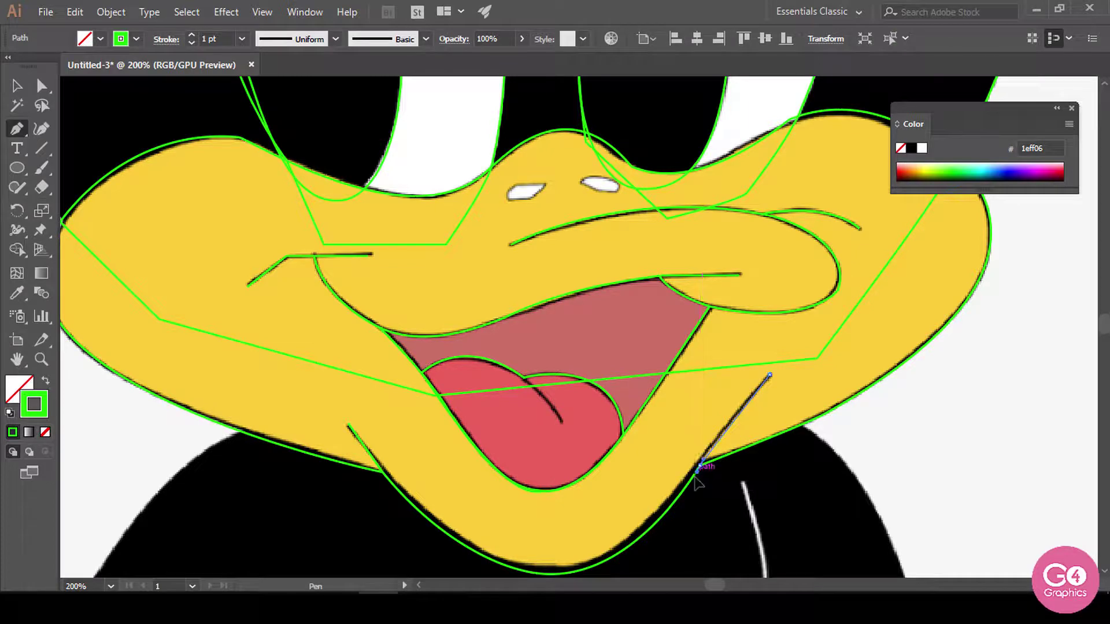
pyautogui.moveTo(694, 477); pyautogui.dragTo(702, 483)
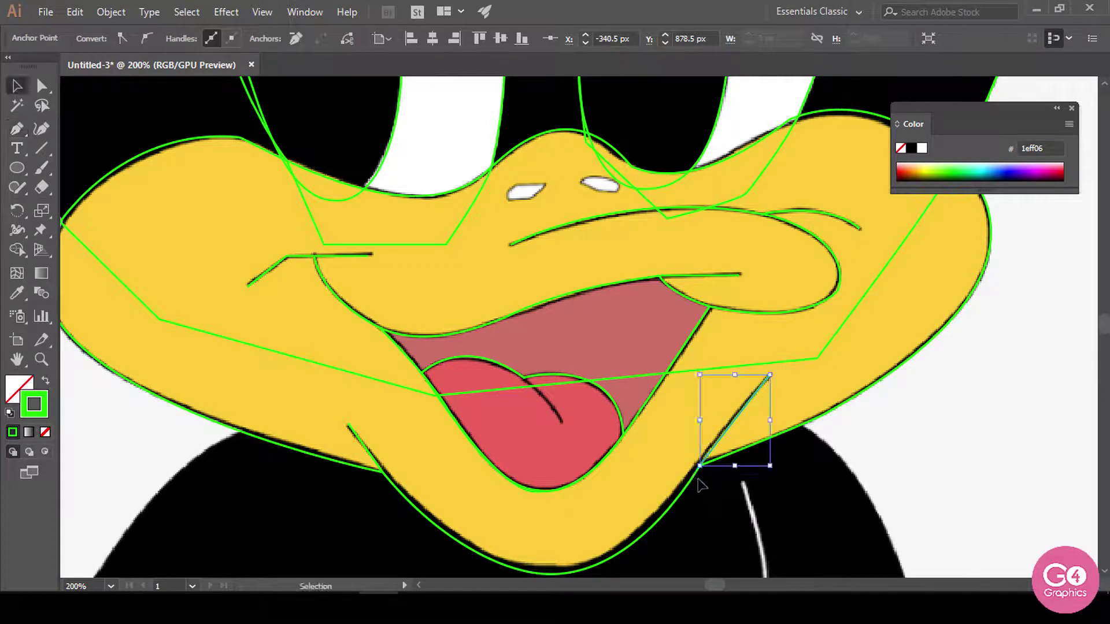
# Step: Unlock all objects and lock only the Duck.png reference image again
pyautogui.hotkey('ctrl', '-')
pyautogui.hotkey('ctrl', '-')
pyautogui.hotkey('ctrl', '-')
pyautogui.hotkey('ctrl', '-')
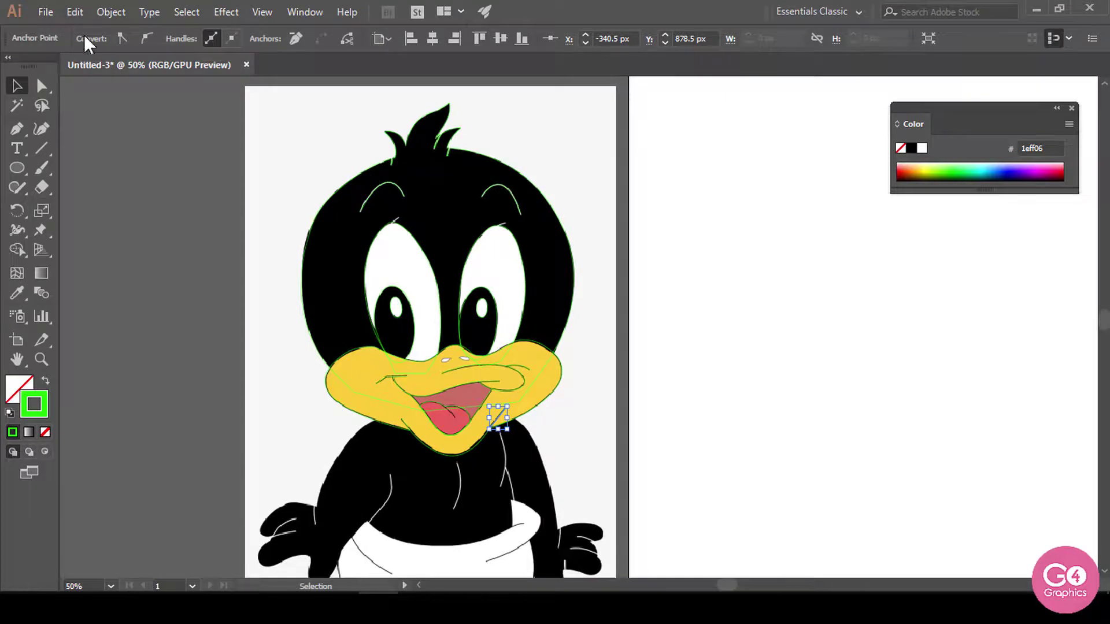
pyautogui.click(100, 9)
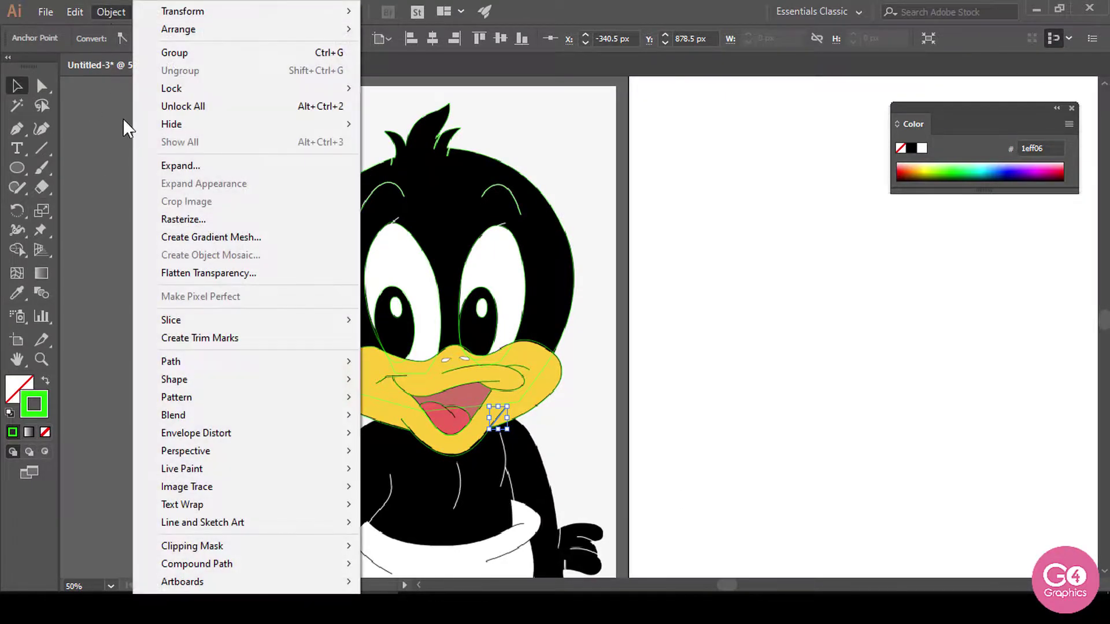
pyautogui.click(180, 107)
pyautogui.click(155, 258)
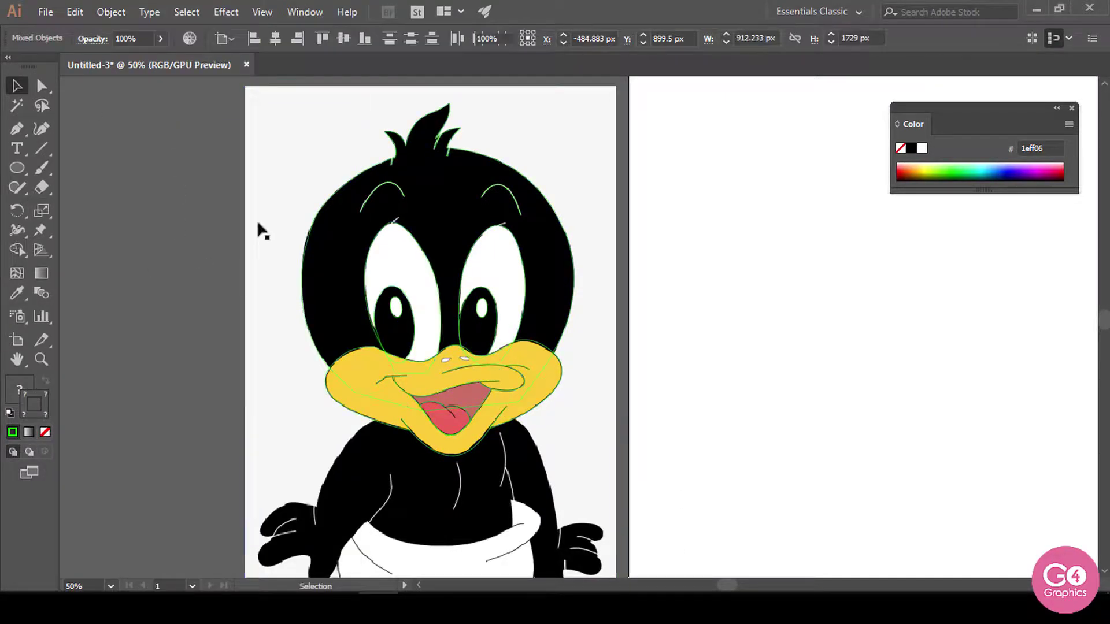
pyautogui.click(286, 173)
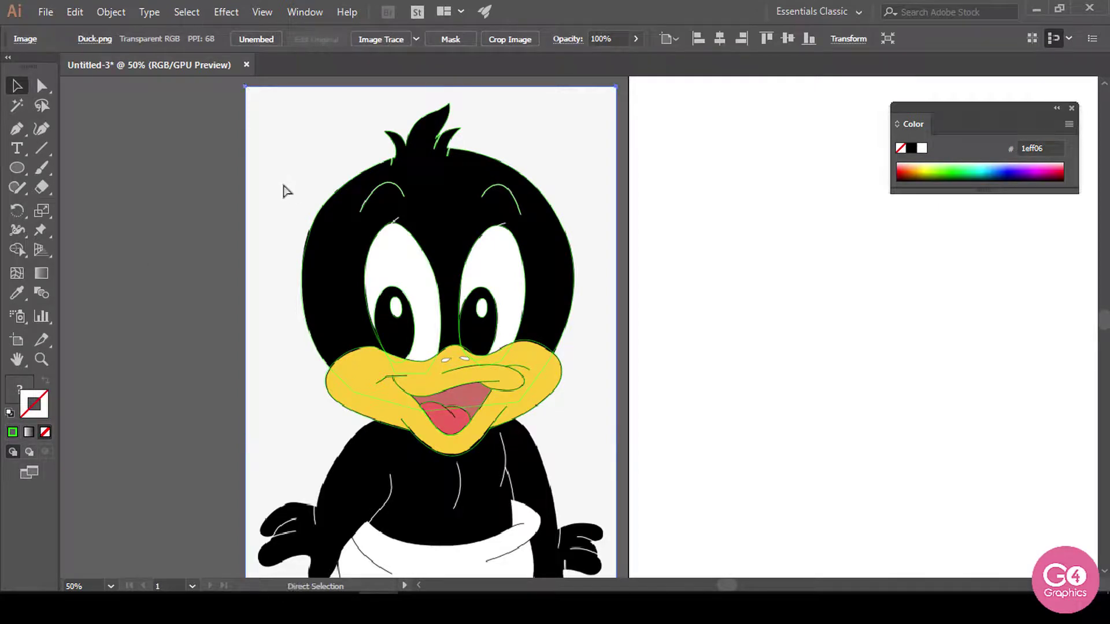
pyautogui.hotkey('ctrl', '2')
# Step: Move all the traced green outlines off the reference image onto the blank artboard beside it
pyautogui.moveTo(255, 96); pyautogui.dragTo(619, 489)
pyautogui.moveTo(472, 384); pyautogui.dragTo(910, 392)
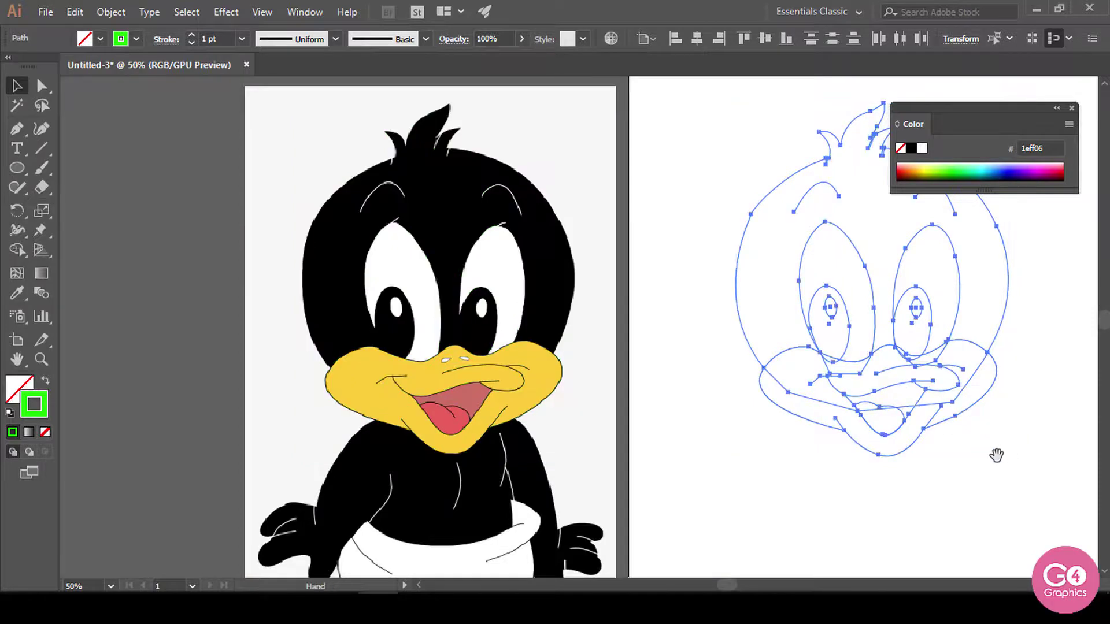
pyautogui.moveTo(994, 453); pyautogui.dragTo(790, 424)
pyautogui.click(823, 455)
pyautogui.moveTo(774, 464); pyautogui.dragTo(797, 475)
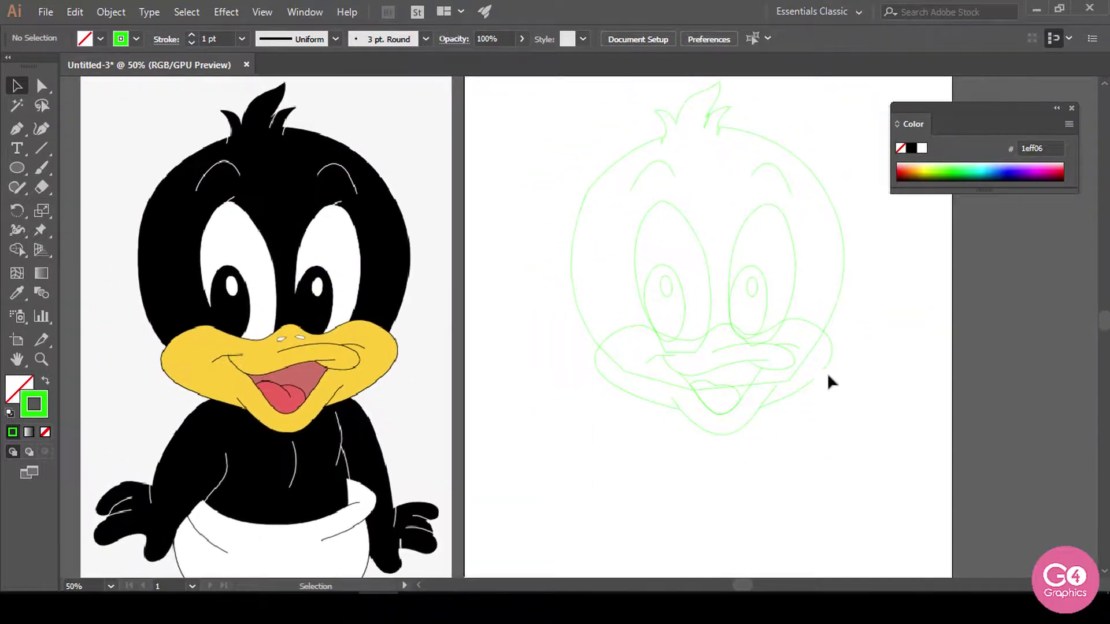
# Step: Fill the head outline with the black sampled from the reference duck's head using the Eyedropper
pyautogui.click(835, 322)
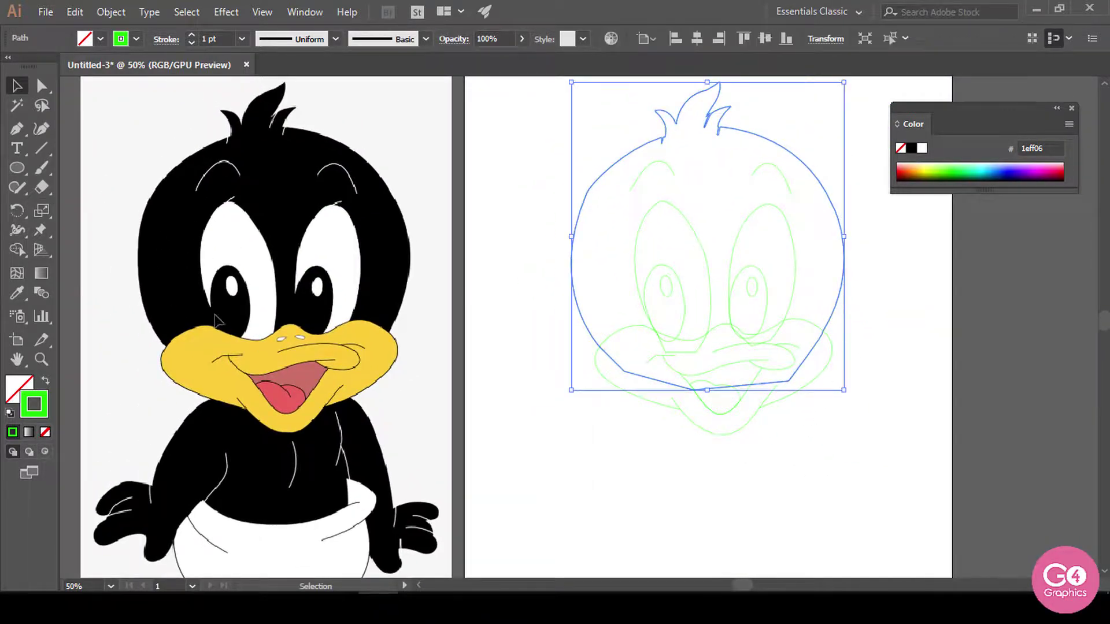
pyautogui.moveTo(10, 290); pyautogui.dragTo(103, 295)
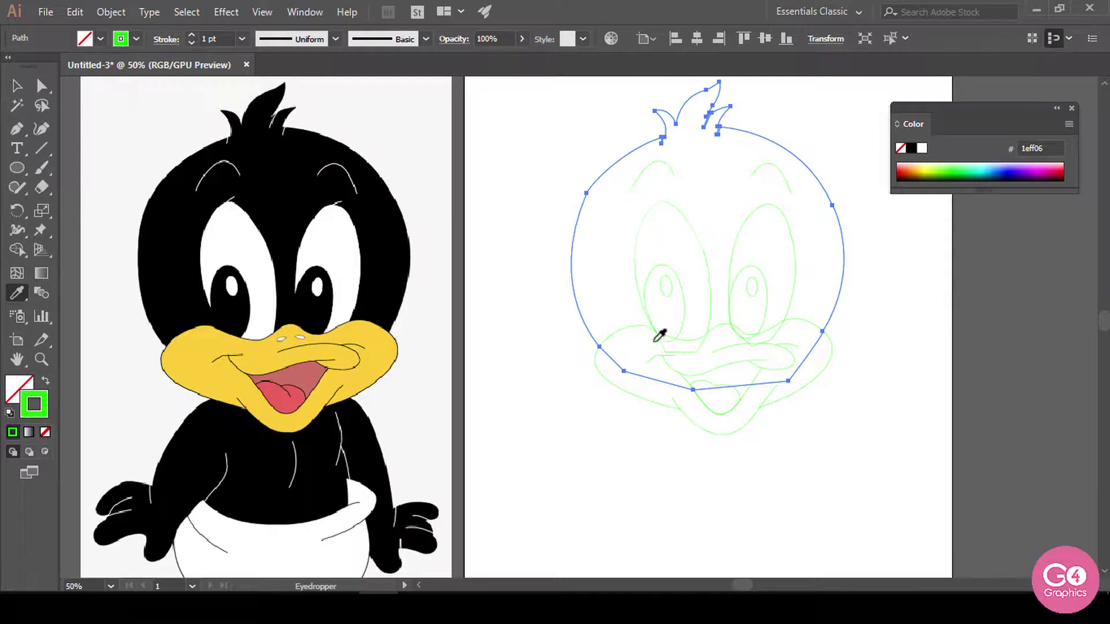
pyautogui.click(402, 270)
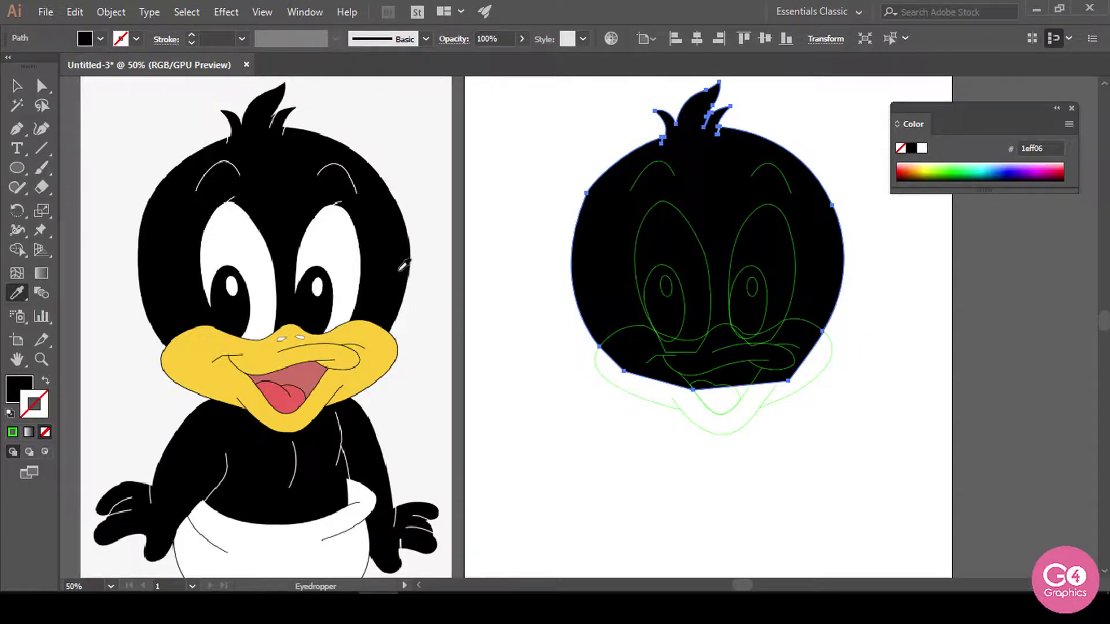
pyautogui.press('v')
pyautogui.click(732, 480)
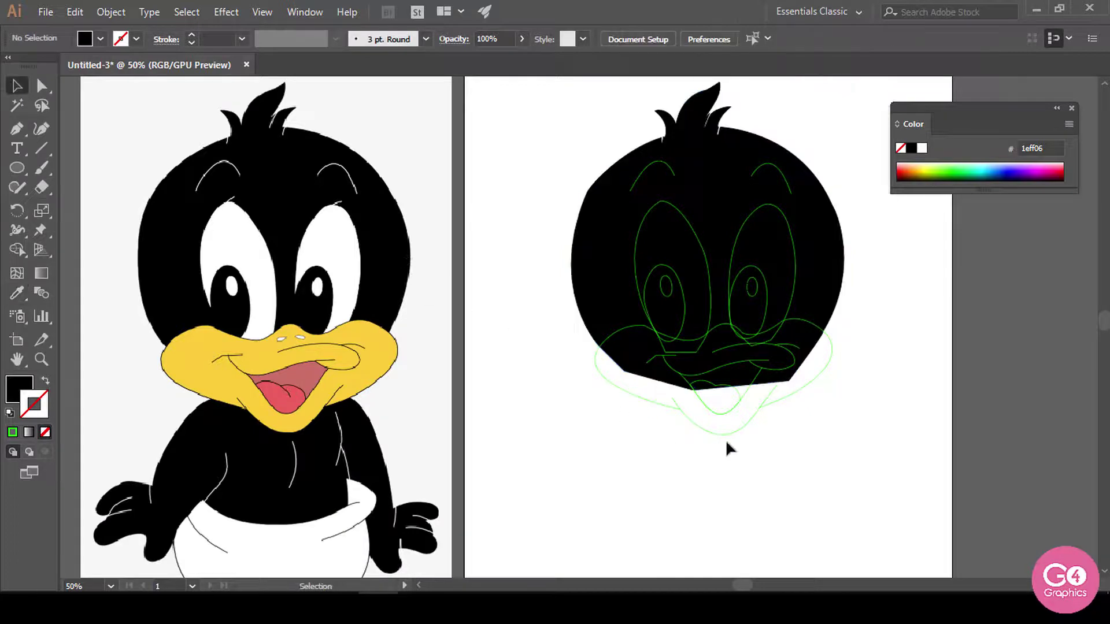
# Step: Fill the beak outline with the yellow sampled from the reference duck's beak using the Eyedropper
pyautogui.click(727, 431)
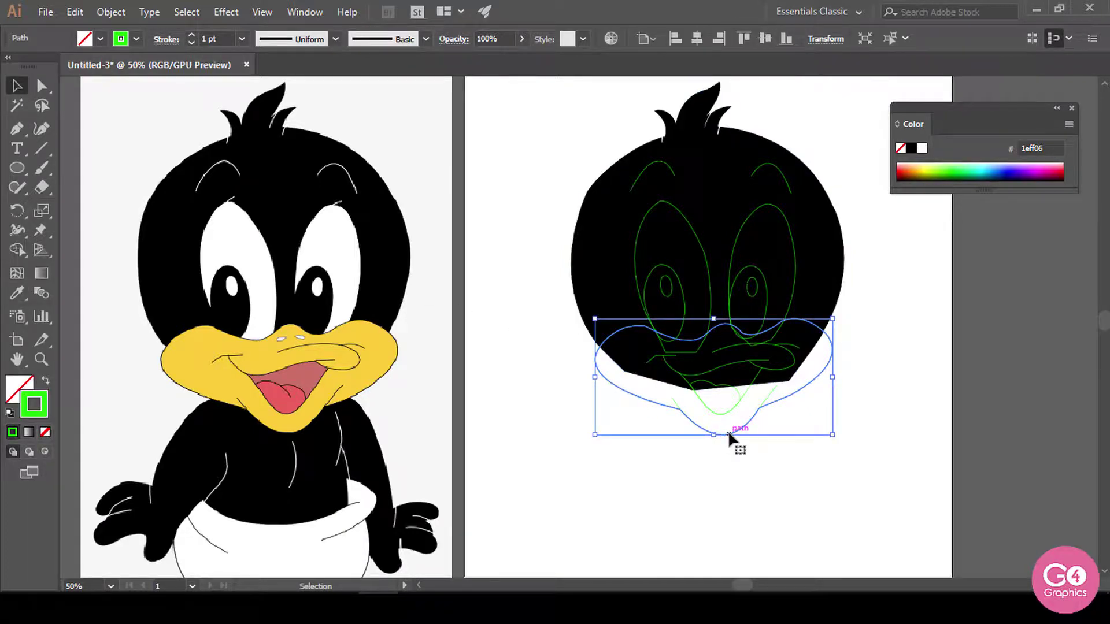
pyautogui.press('i')
pyautogui.click(380, 354)
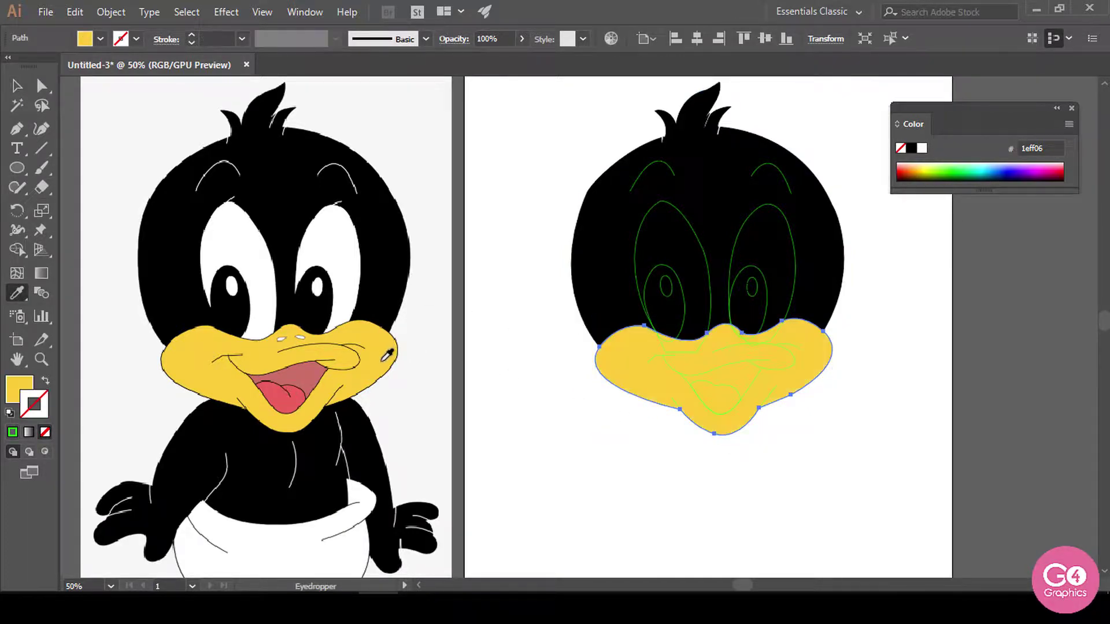
# Step: Give the yellow beak shape a black outline with a 2 pt stroke weight
pyautogui.doubleClick(35, 405)
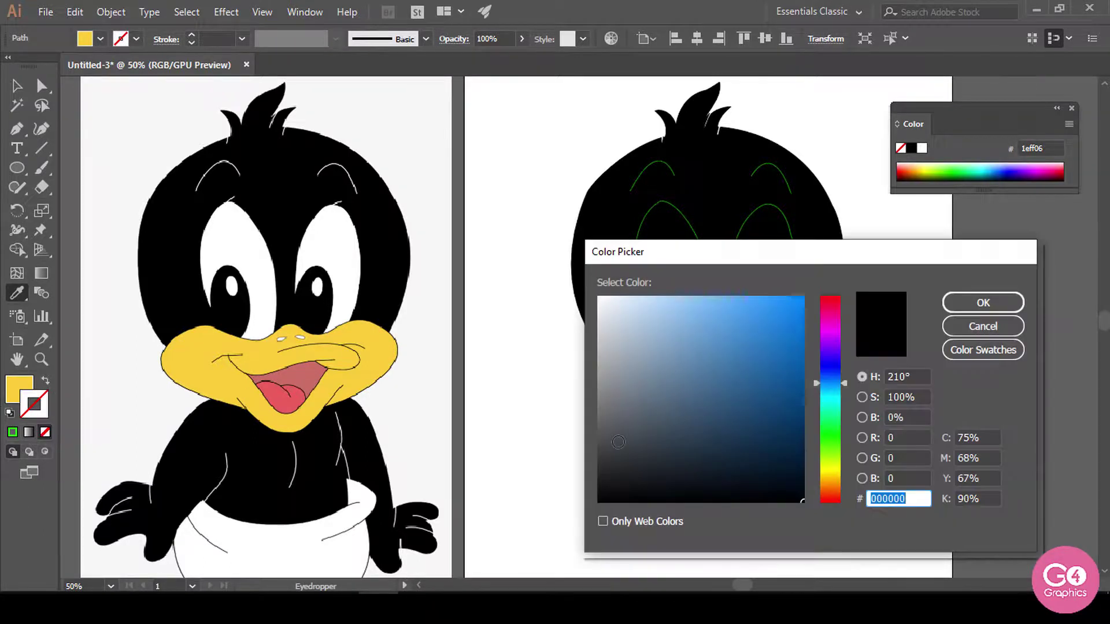
pyautogui.click(964, 305)
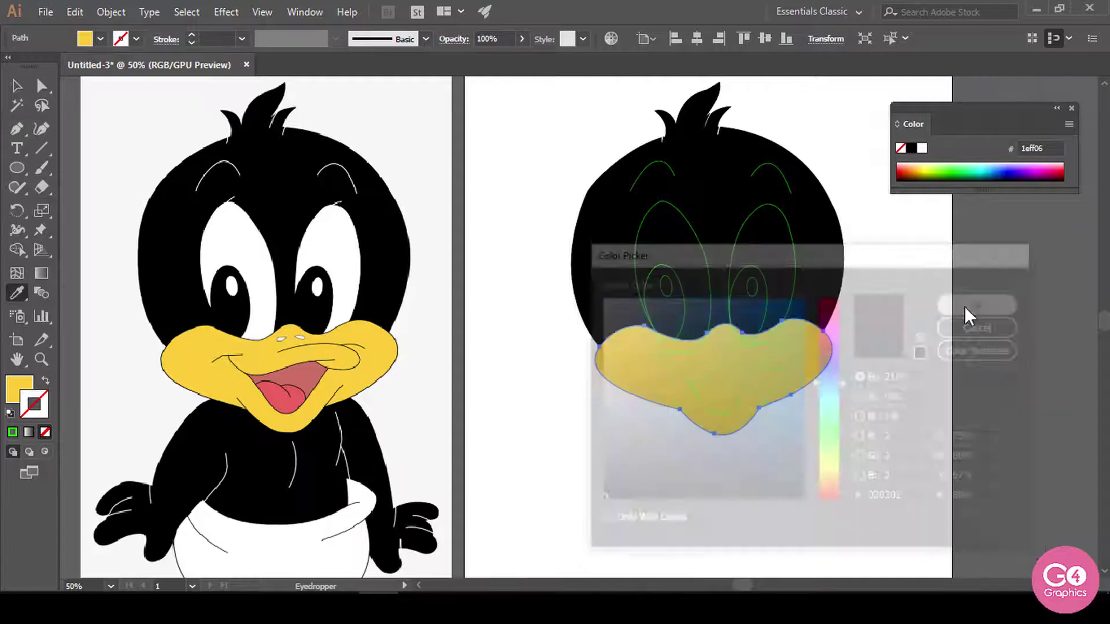
pyautogui.click(192, 35)
pyautogui.click(15, 87)
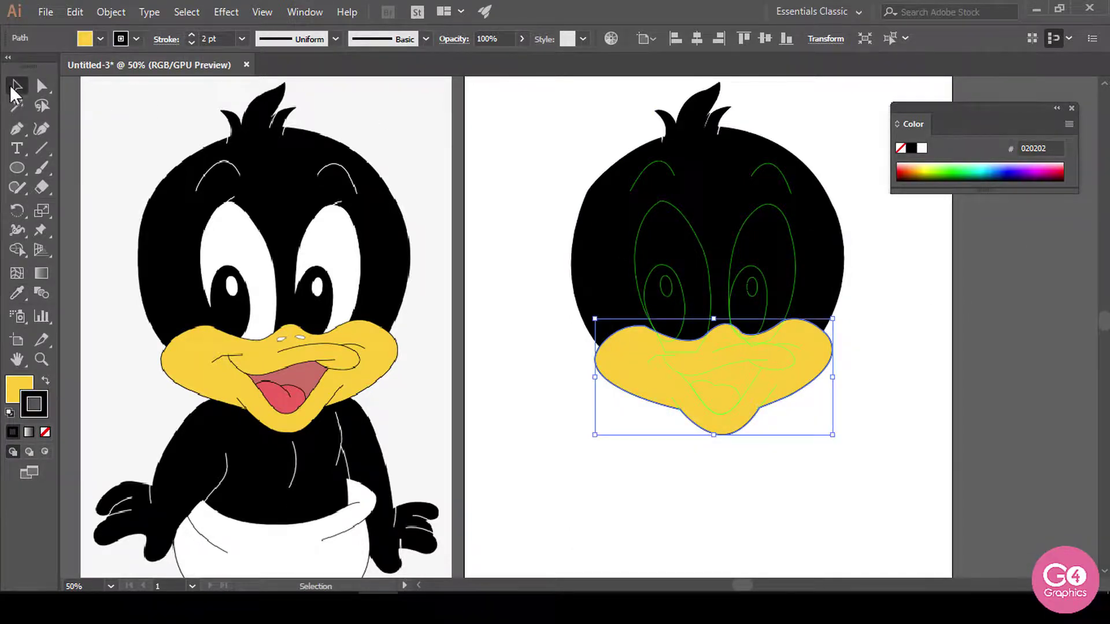
pyautogui.click(514, 498)
# Step: Fill the open mouth outline with the dull pink sampled from the inside of the reference duck's mouth using the Eyedropper
pyautogui.hscroll(2, 696, 494)
pyautogui.scroll(1, 696, 493)
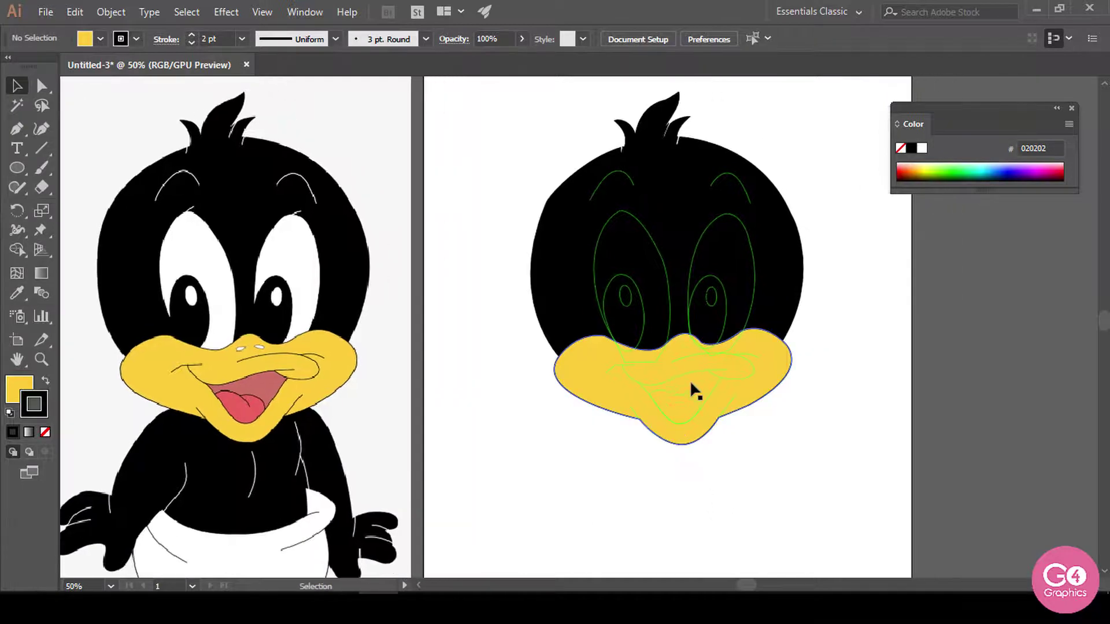
pyautogui.click(715, 379)
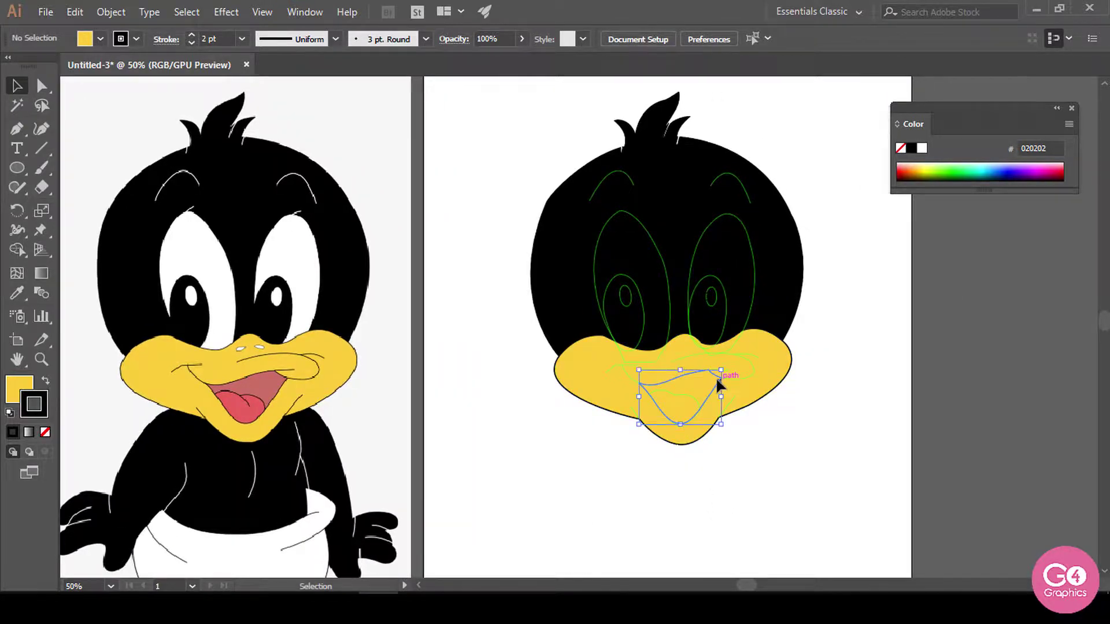
pyautogui.press('i')
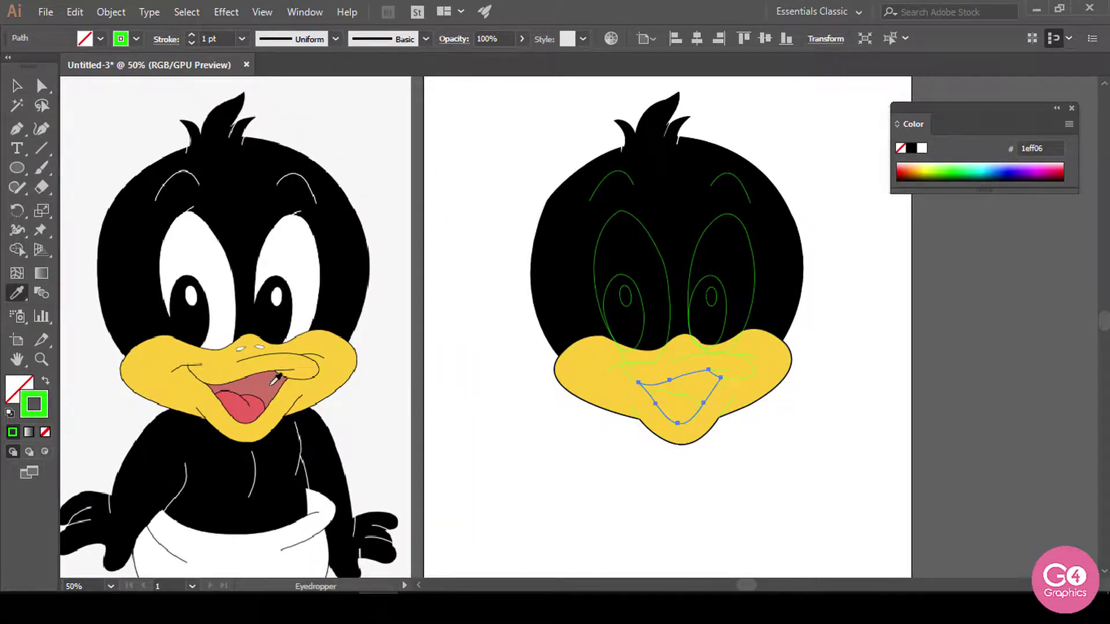
pyautogui.click(277, 379)
pyautogui.press('v')
pyautogui.click(678, 477)
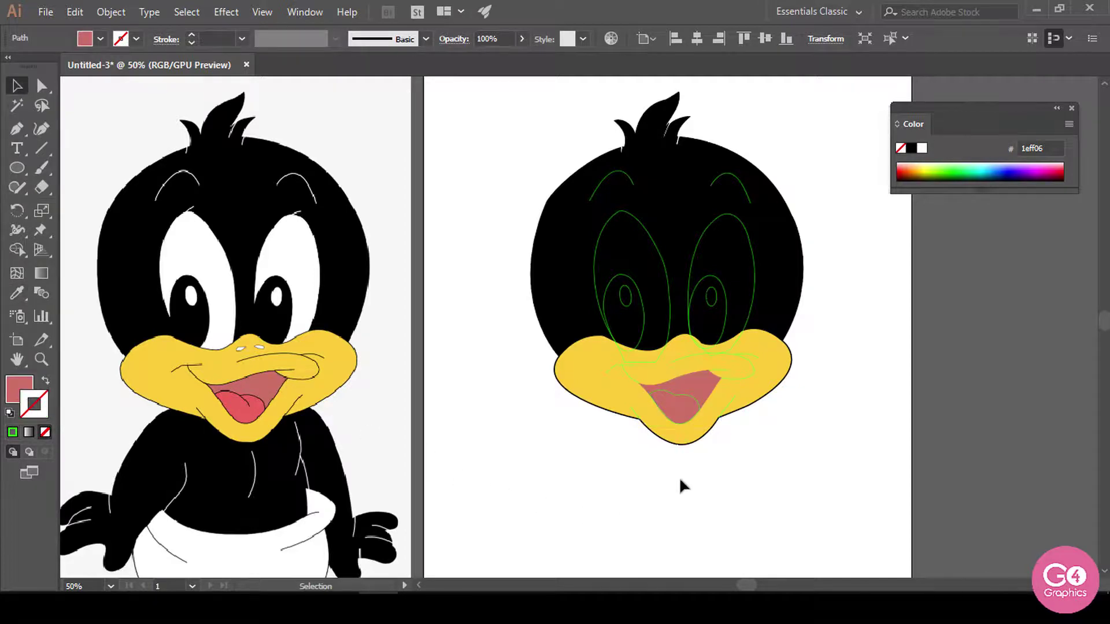
# Step: Fill the open mouth shape with the red sampled from the reference duck's tongue using the Eyedropper
pyautogui.click(688, 417)
pyautogui.press('i')
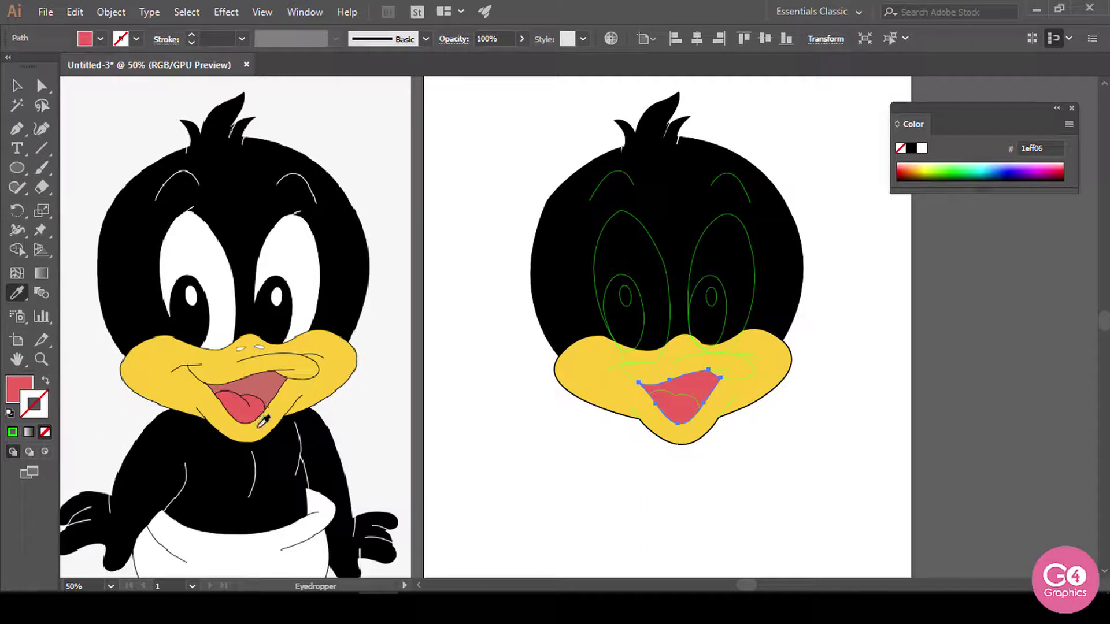
pyautogui.press('v')
pyautogui.click(612, 501)
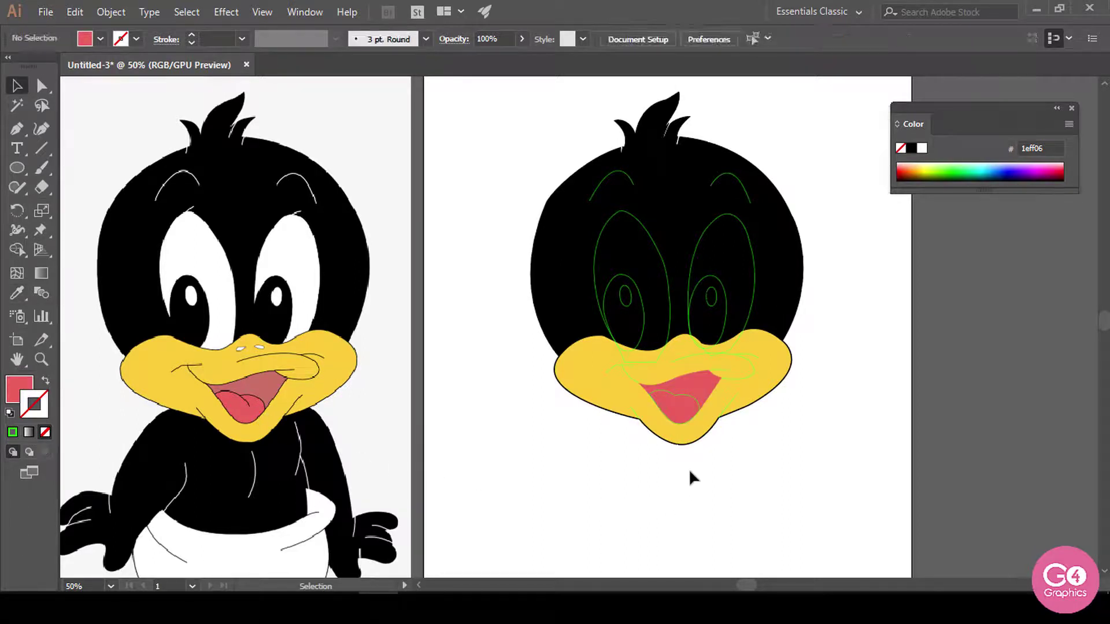
# Step: Give the red mouth shape a black 1 pt stroke
pyautogui.click(687, 411)
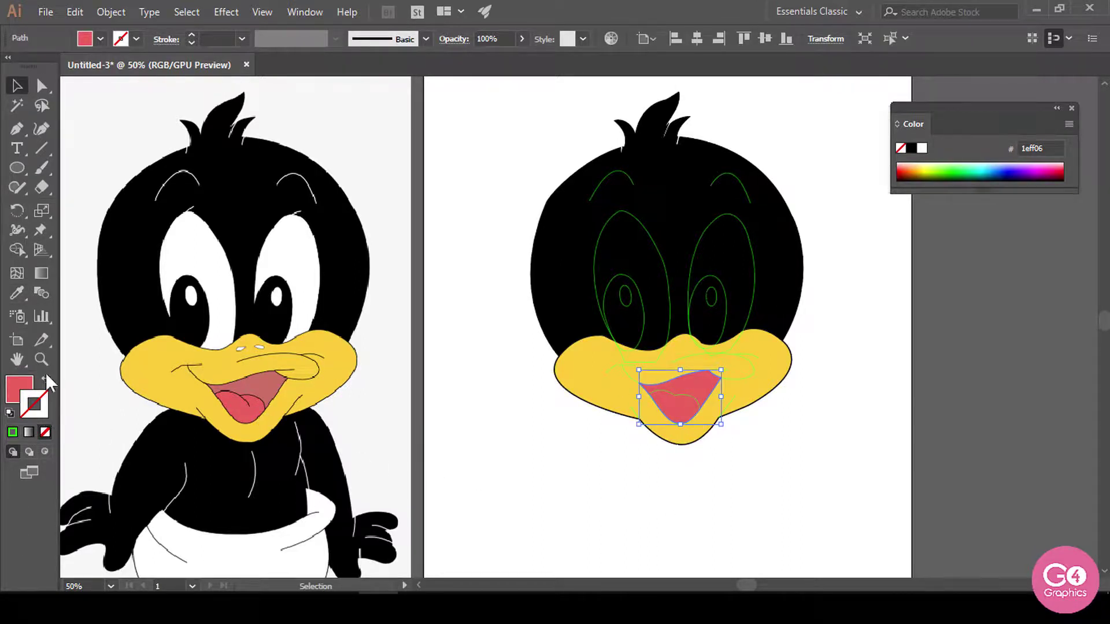
pyautogui.click(136, 38)
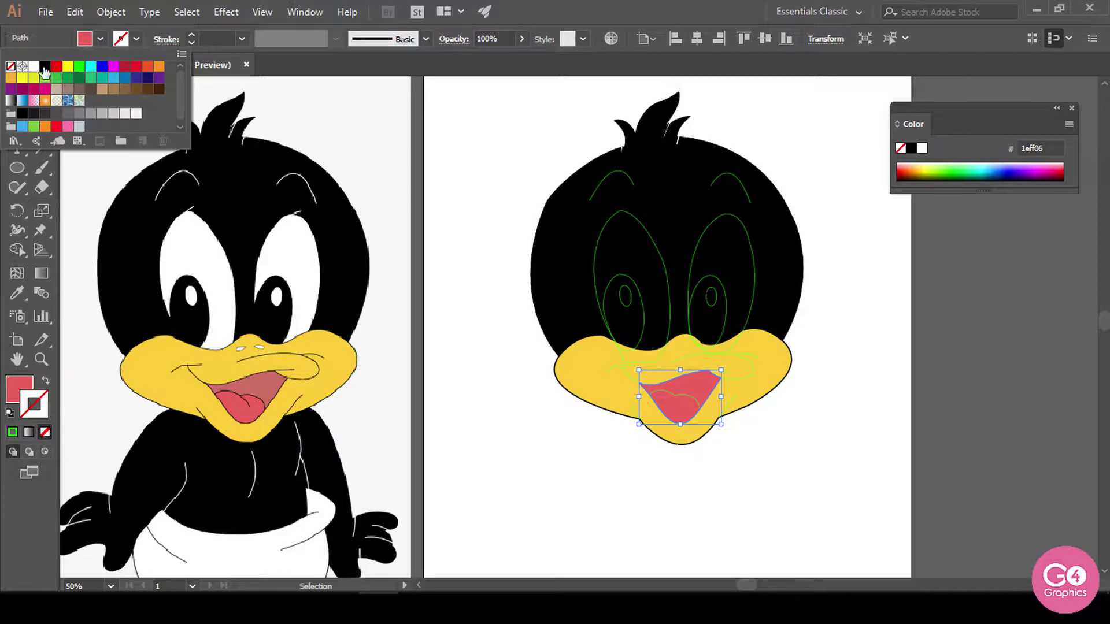
pyautogui.click(45, 66)
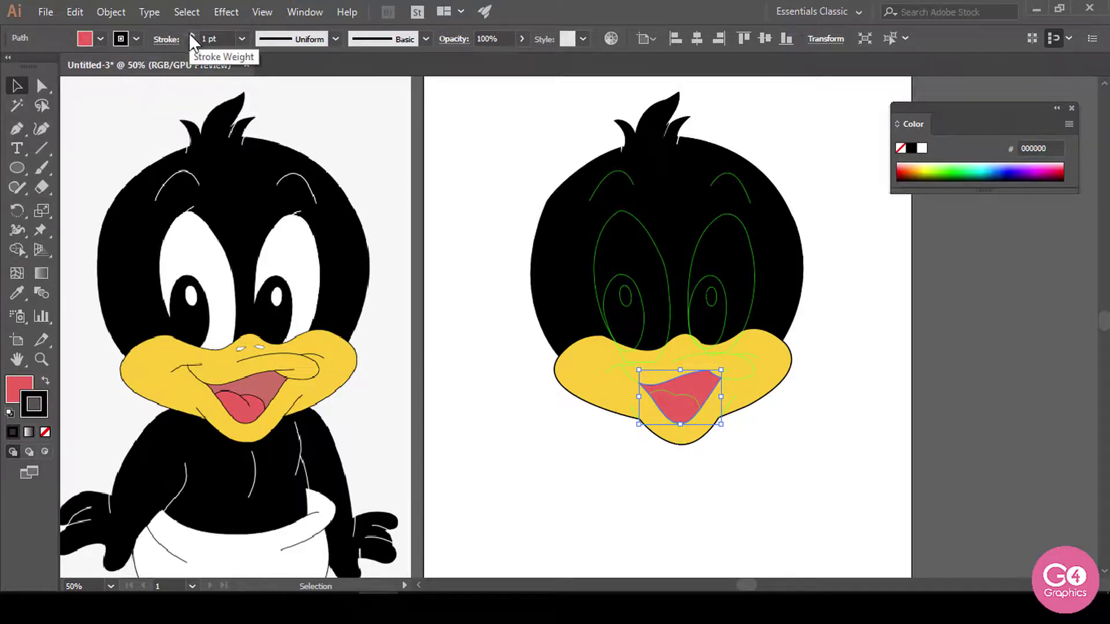
pyautogui.click(696, 493)
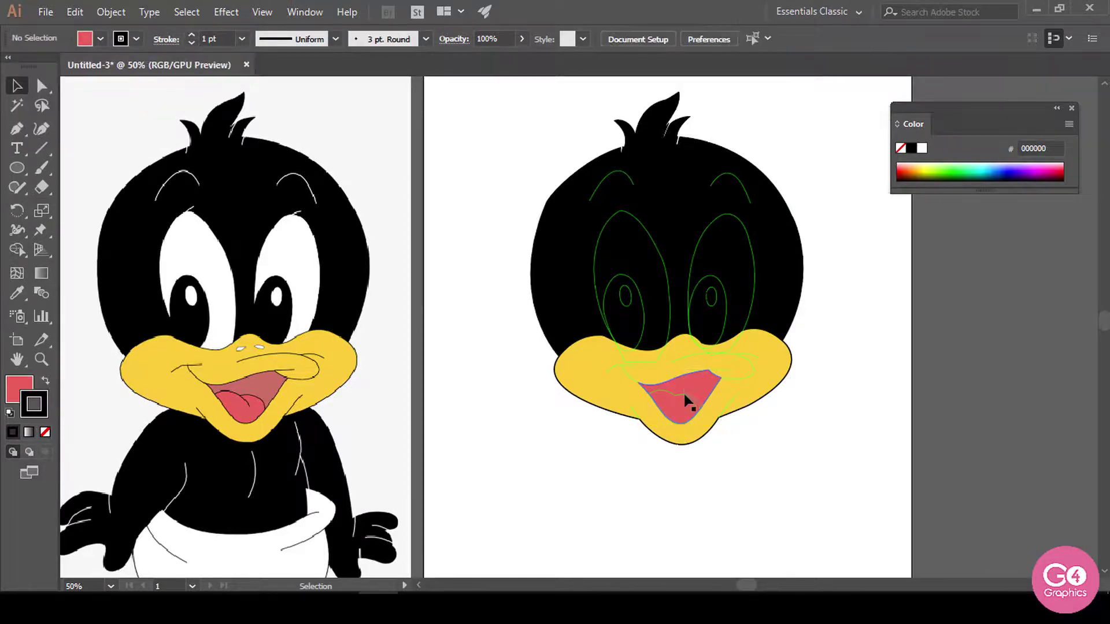
# Step: Recolor the green tongue outline inside the mouth with a black stroke
pyautogui.click(683, 409)
pyautogui.click(705, 456)
pyautogui.click(695, 406)
pyautogui.click(136, 39)
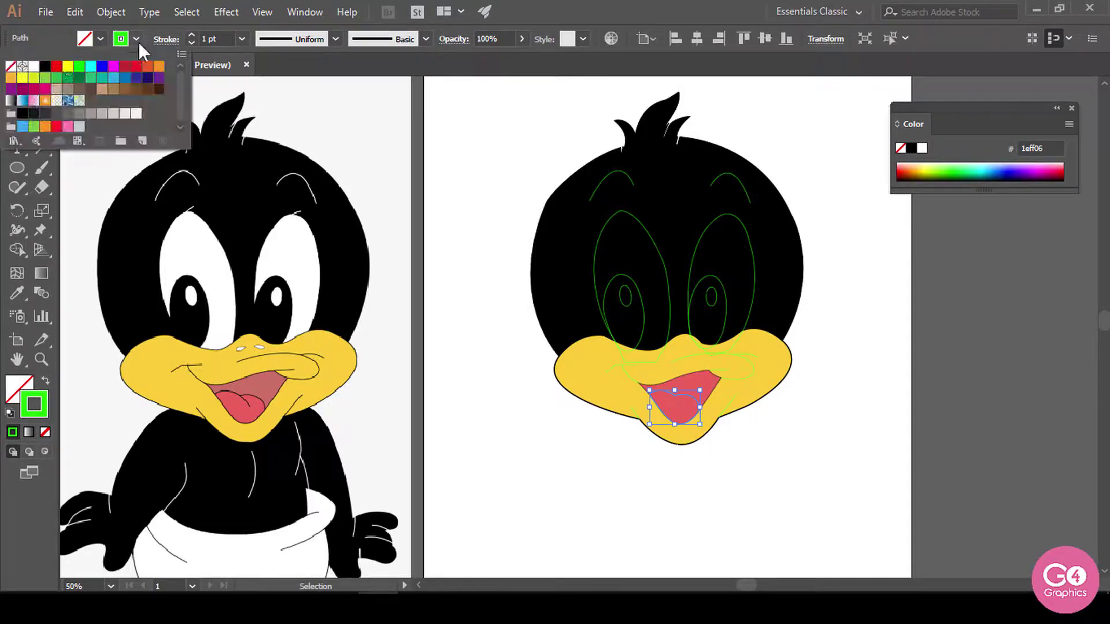
pyautogui.click(45, 65)
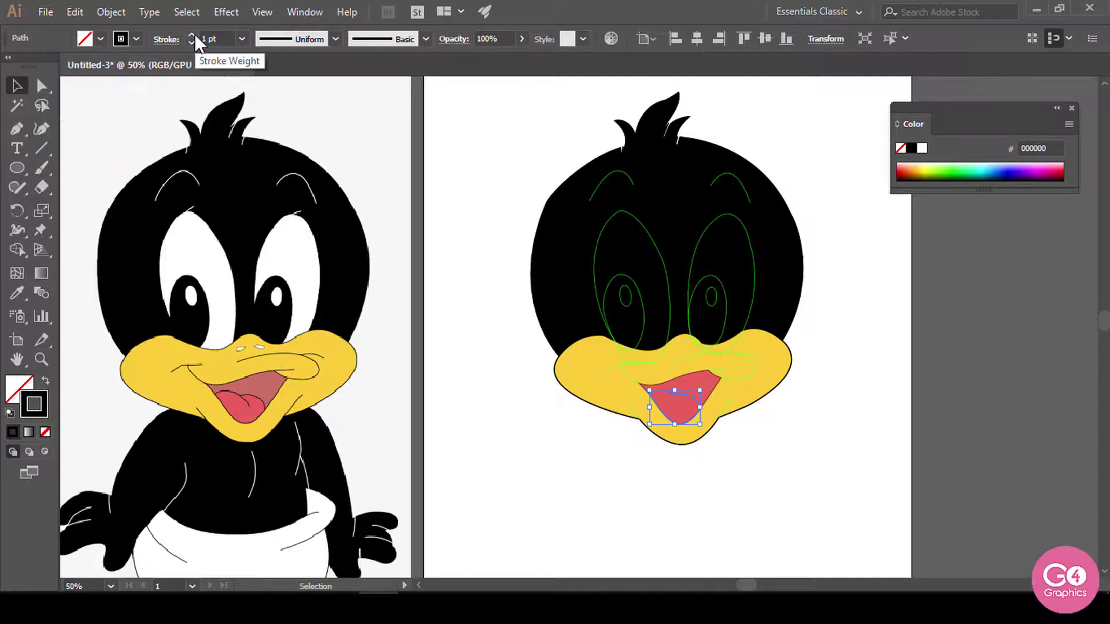
pyautogui.click(764, 482)
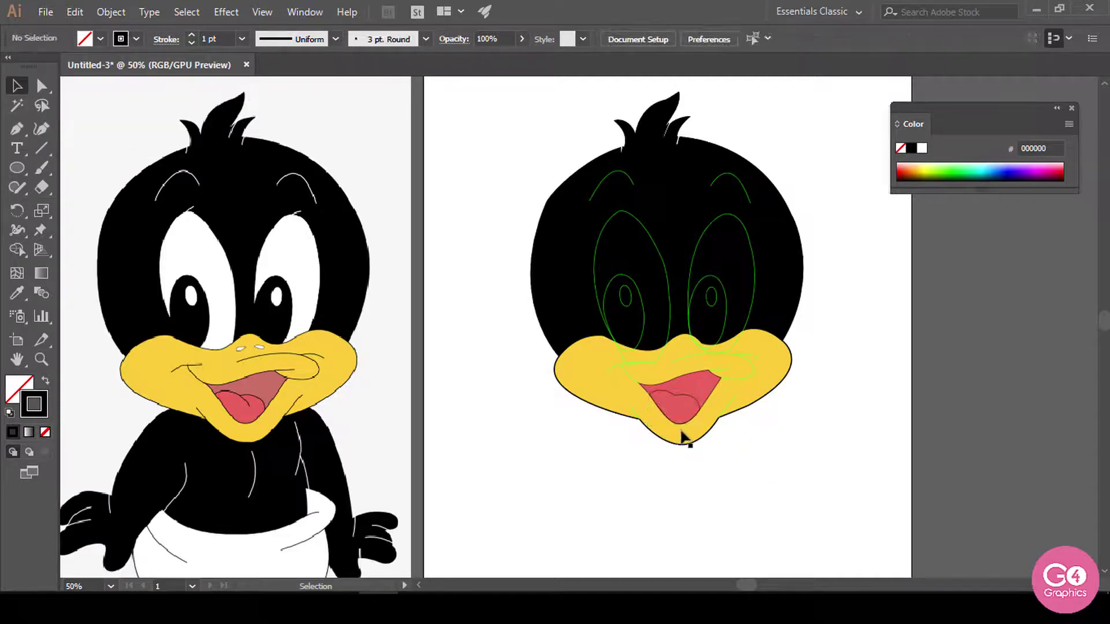
# Step: Recolor the long curved line on the upper beak black and set its stroke weight to 2 pt
pyautogui.click(750, 376)
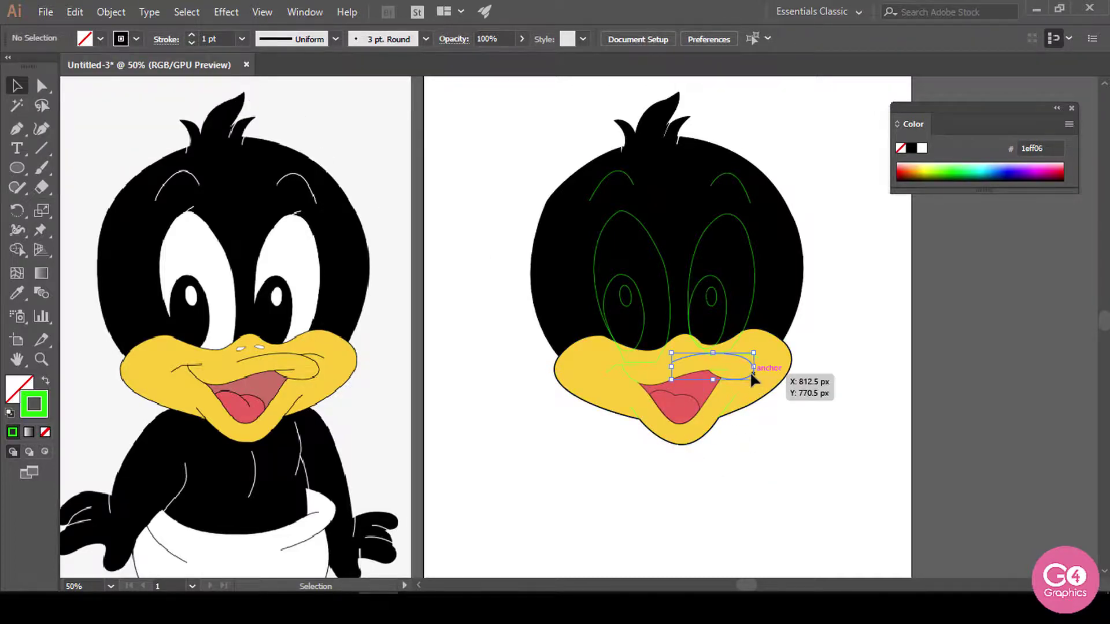
pyautogui.click(137, 39)
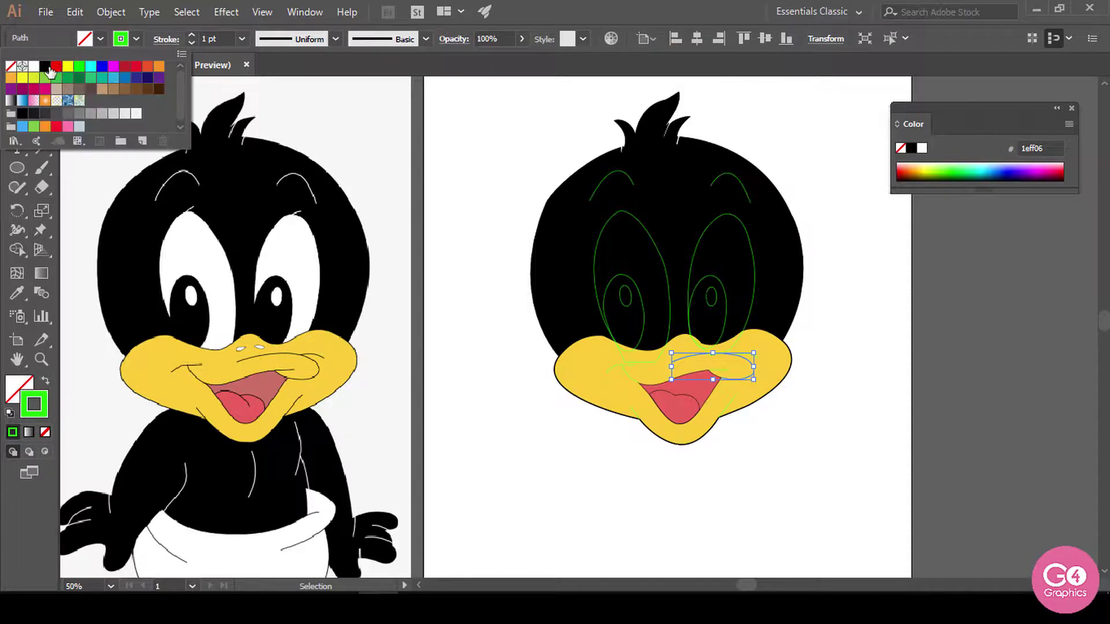
pyautogui.click(45, 66)
pyautogui.click(192, 32)
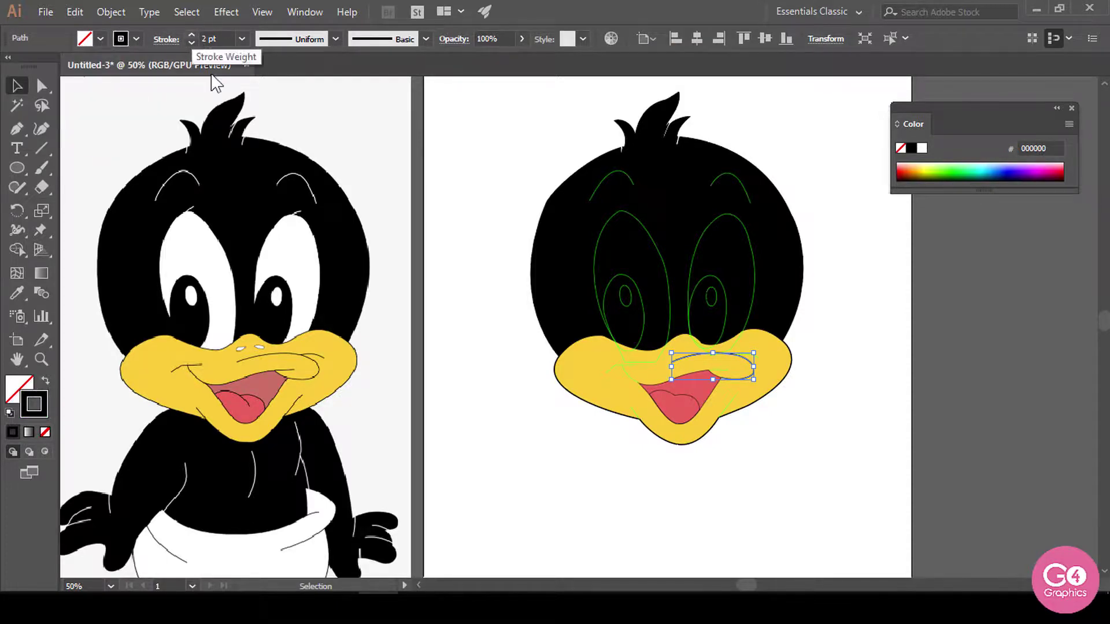
pyautogui.click(814, 484)
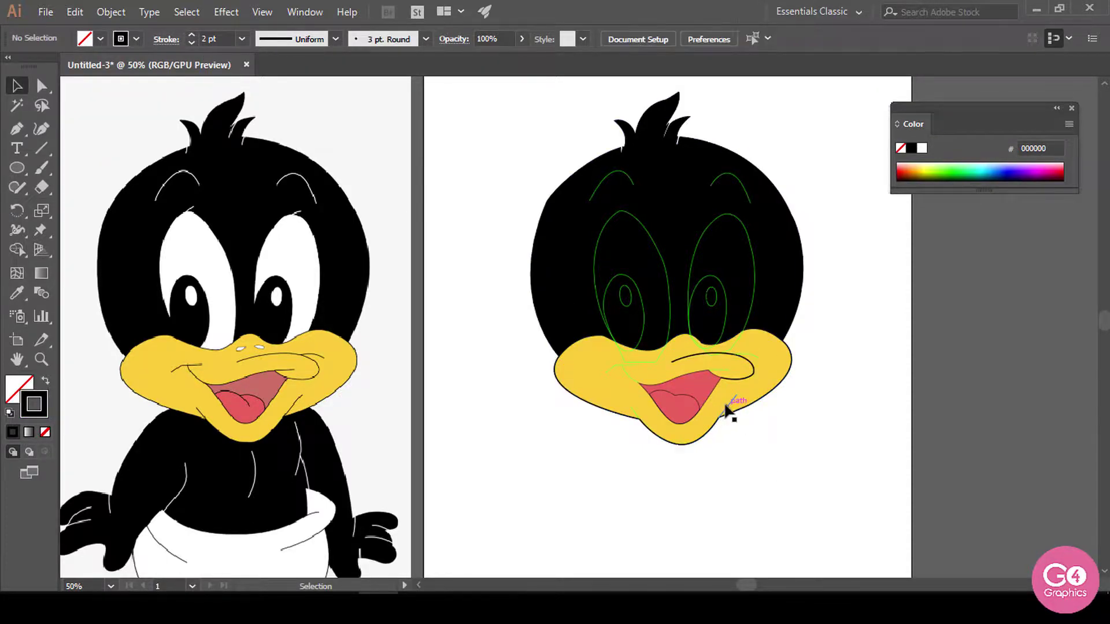
# Step: Recolor the short crease line to the right of the mouth on the lower beak black
pyautogui.click(727, 411)
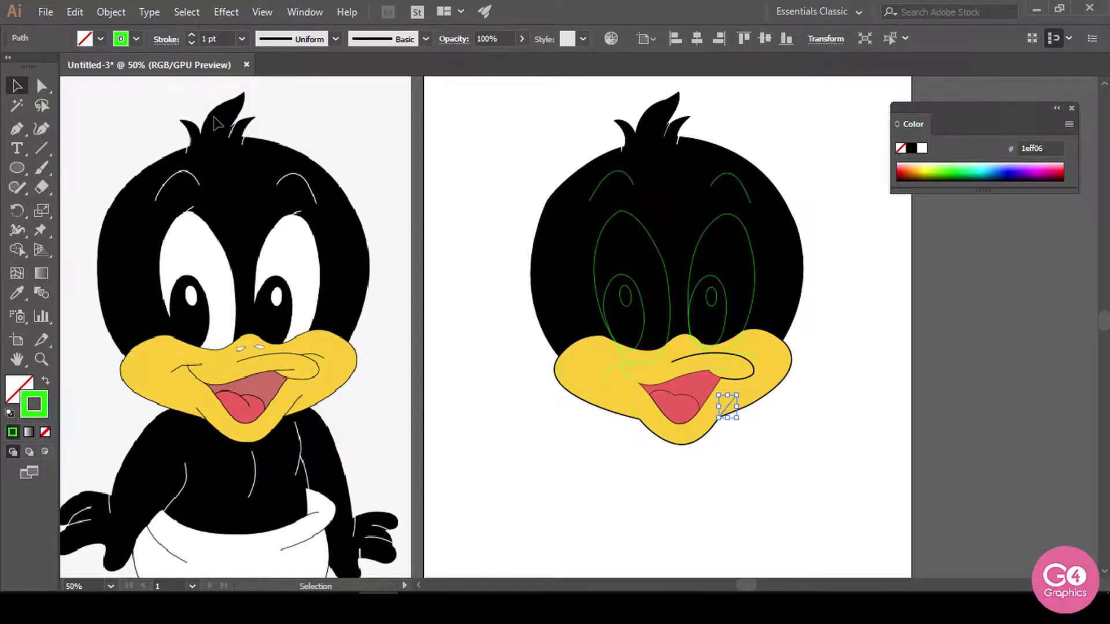
pyautogui.click(131, 39)
pyautogui.click(46, 66)
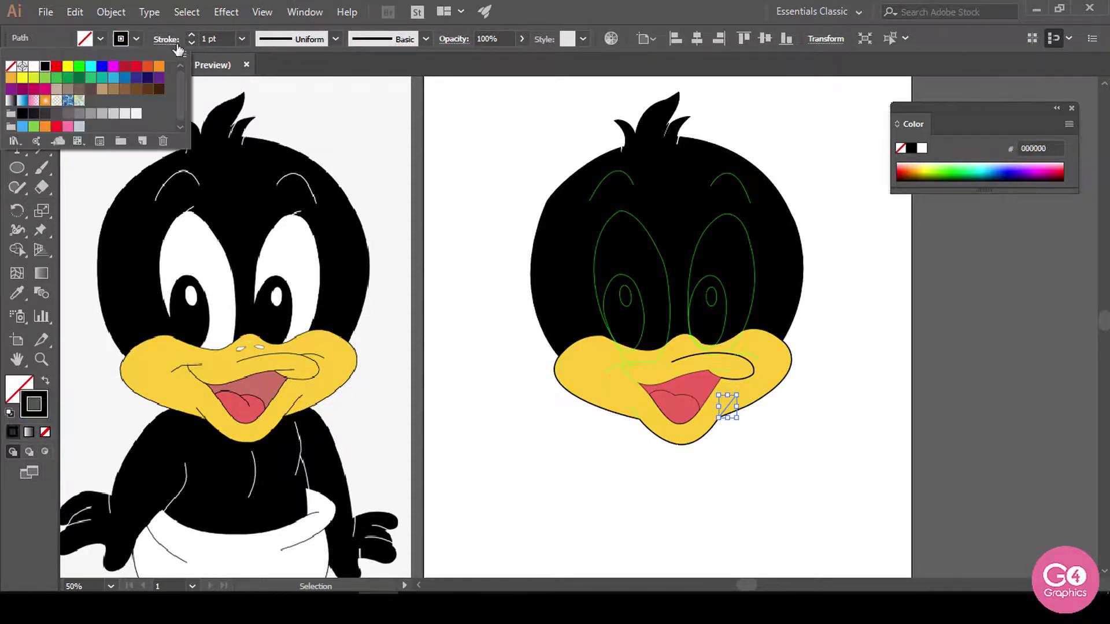
pyautogui.click(616, 482)
pyautogui.click(616, 483)
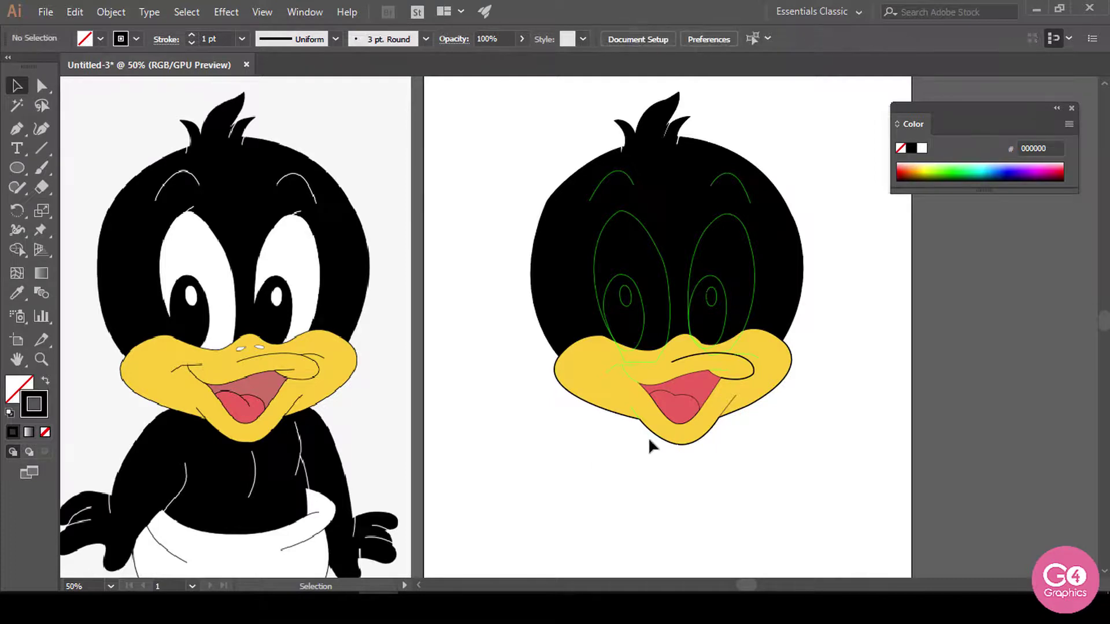
# Step: Reduce the stroke weight of the long curved upper beak line to 1 pt
pyautogui.click(751, 375)
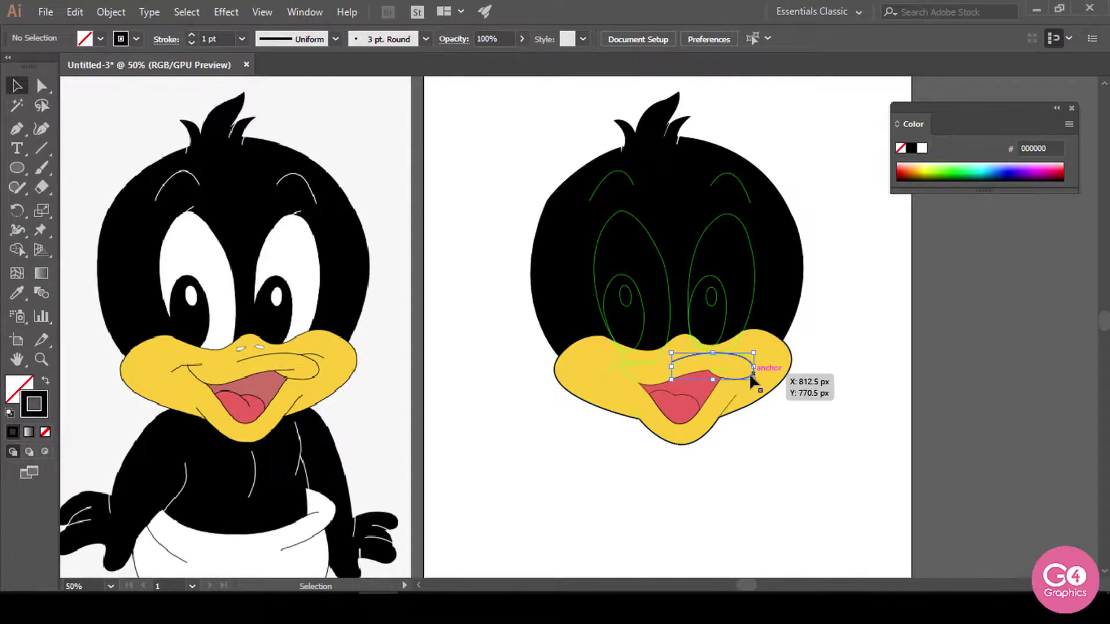
pyautogui.click(192, 43)
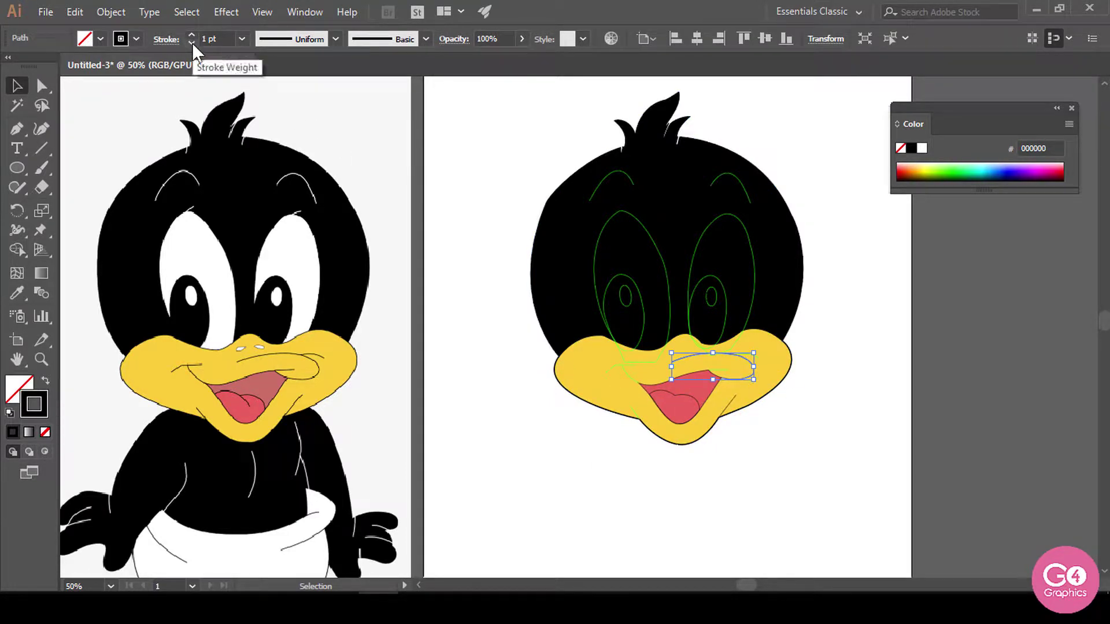
pyautogui.click(751, 442)
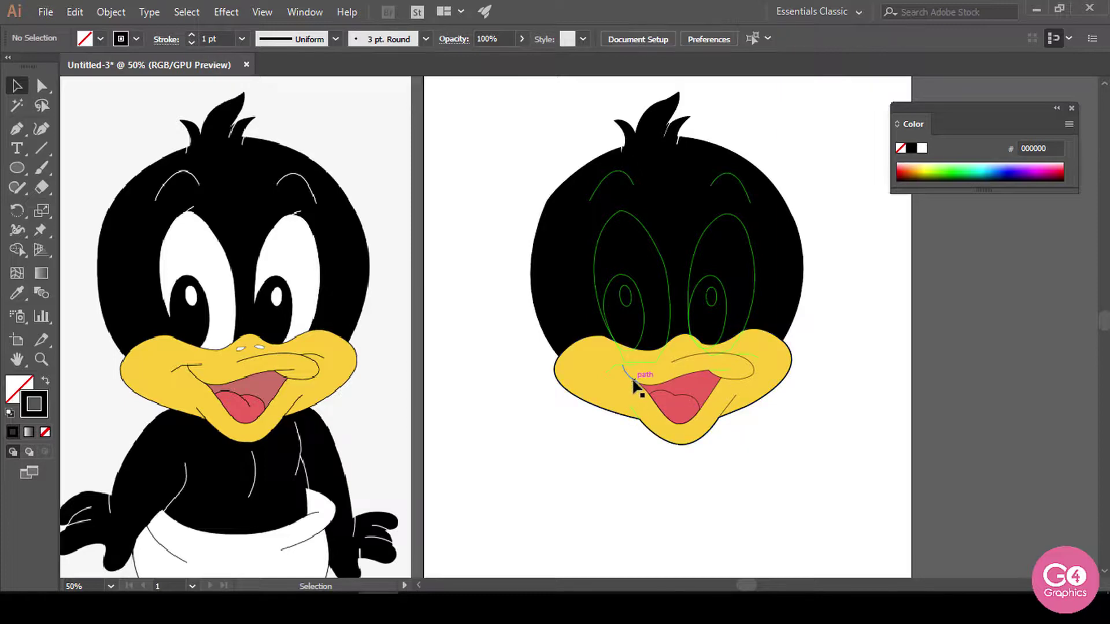
# Step: Recolor the short curve extending from the left corner of the mouth black
pyautogui.click(633, 382)
pyautogui.click(136, 38)
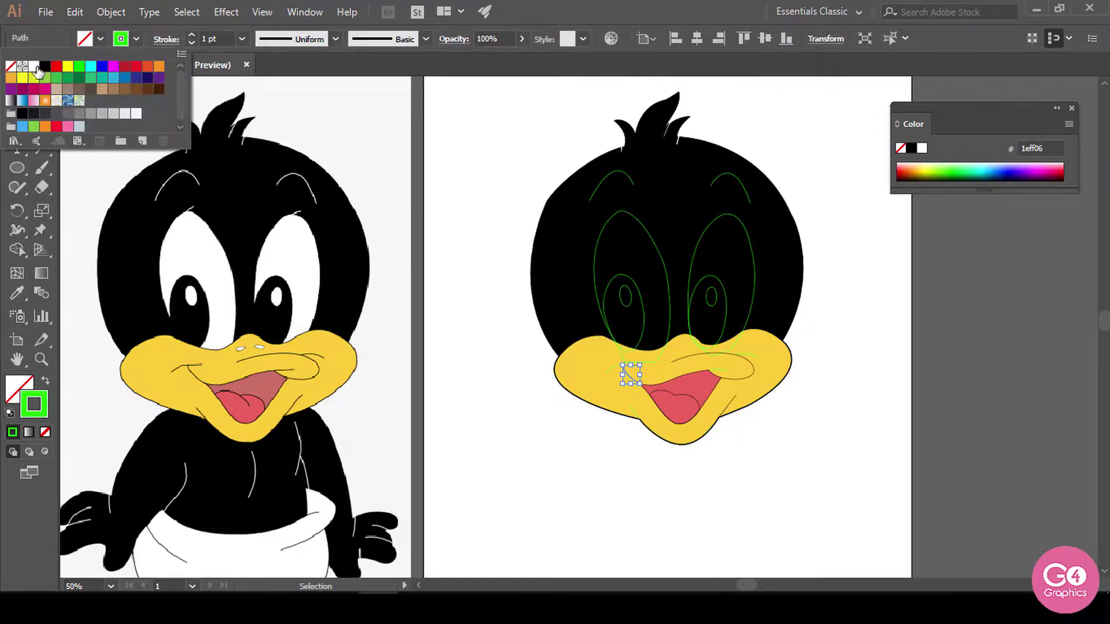
pyautogui.click(45, 66)
# Step: Recolor the four remaining short green crease lines on the beak with a black stroke all at once
pyautogui.hotkey('ctrl', '+')
pyautogui.hotkey('ctrl', '+')
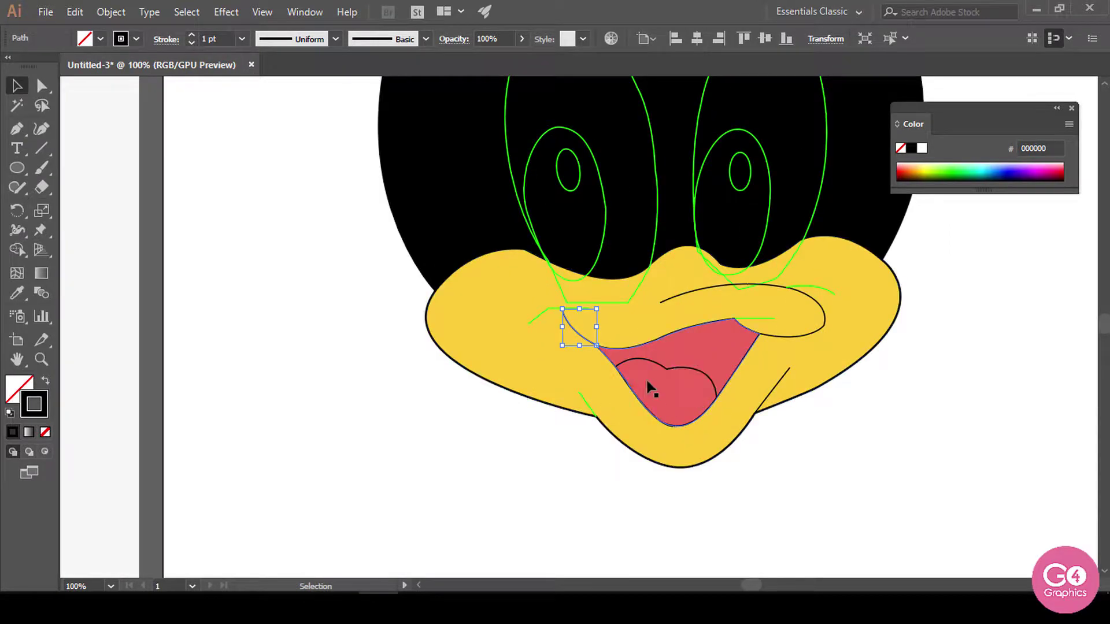
pyautogui.click(539, 315)
pyautogui.keyDown('shift'); pyautogui.click(589, 411); pyautogui.keyUp('shift')
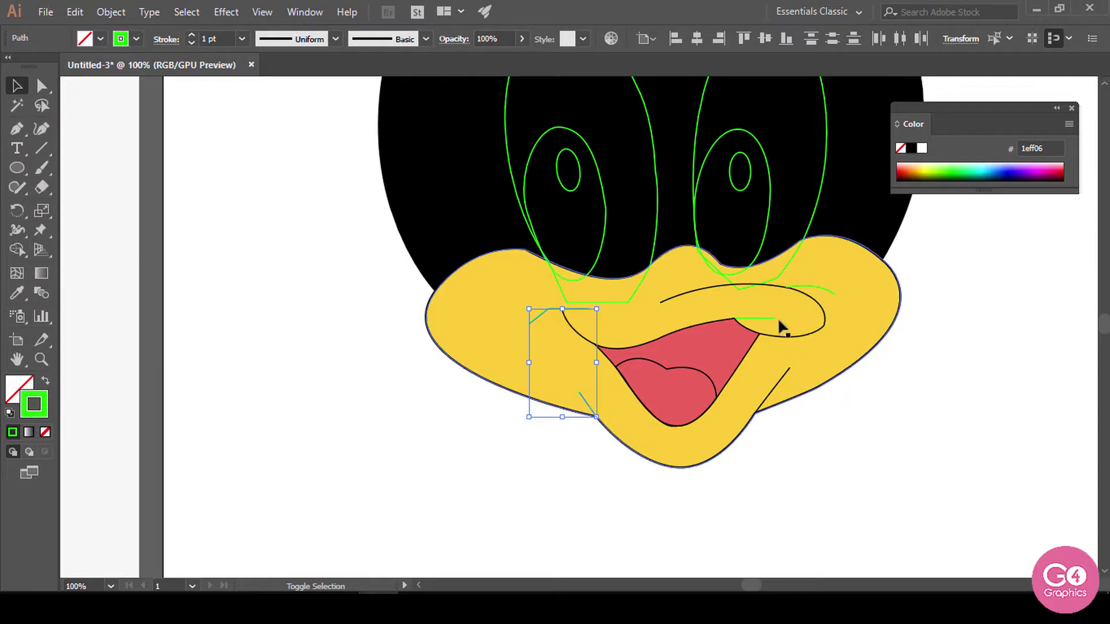
pyautogui.keyDown('shift'); pyautogui.click(769, 318); pyautogui.keyUp('shift')
pyautogui.keyDown('shift'); pyautogui.click(831, 289); pyautogui.keyUp('shift')
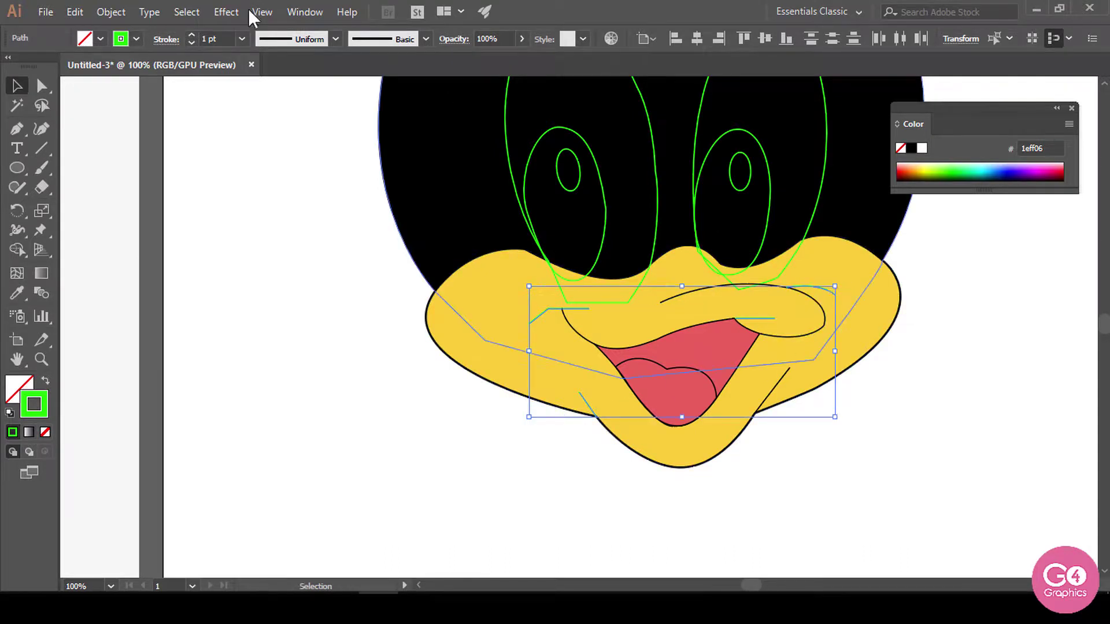
pyautogui.click(137, 39)
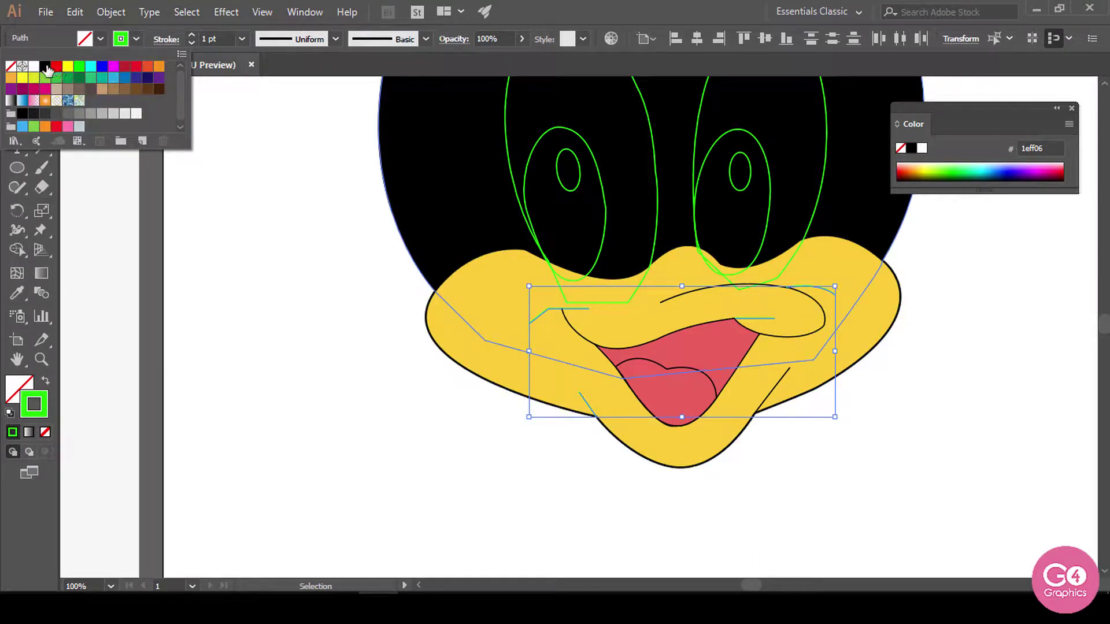
pyautogui.click(46, 67)
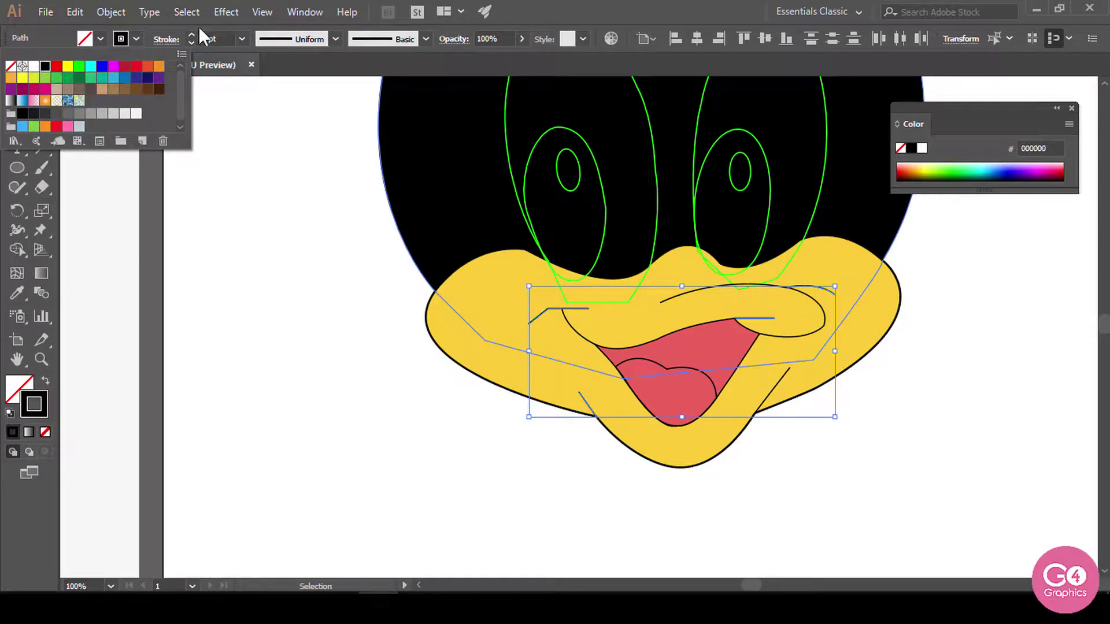
pyautogui.click(868, 483)
pyautogui.scroll(3, 909, 431)
pyautogui.hscroll(1, 904, 481)
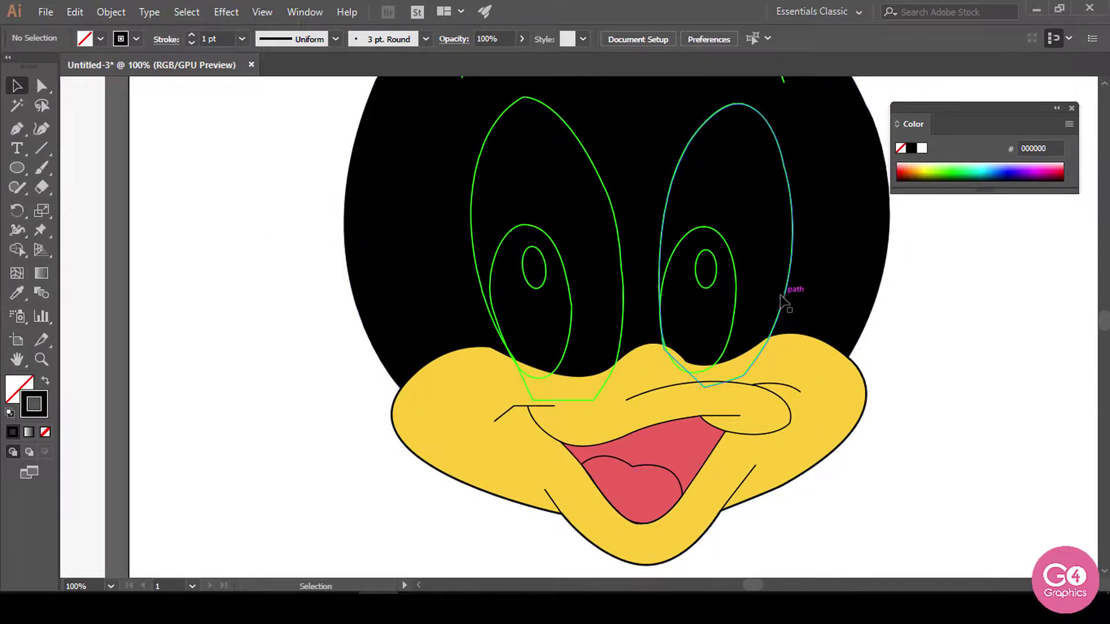
pyautogui.press('a')
pyautogui.hotkey('ctrl', '-')
pyautogui.hotkey('ctrl', '-')
pyautogui.hotkey('ctrl', '-')
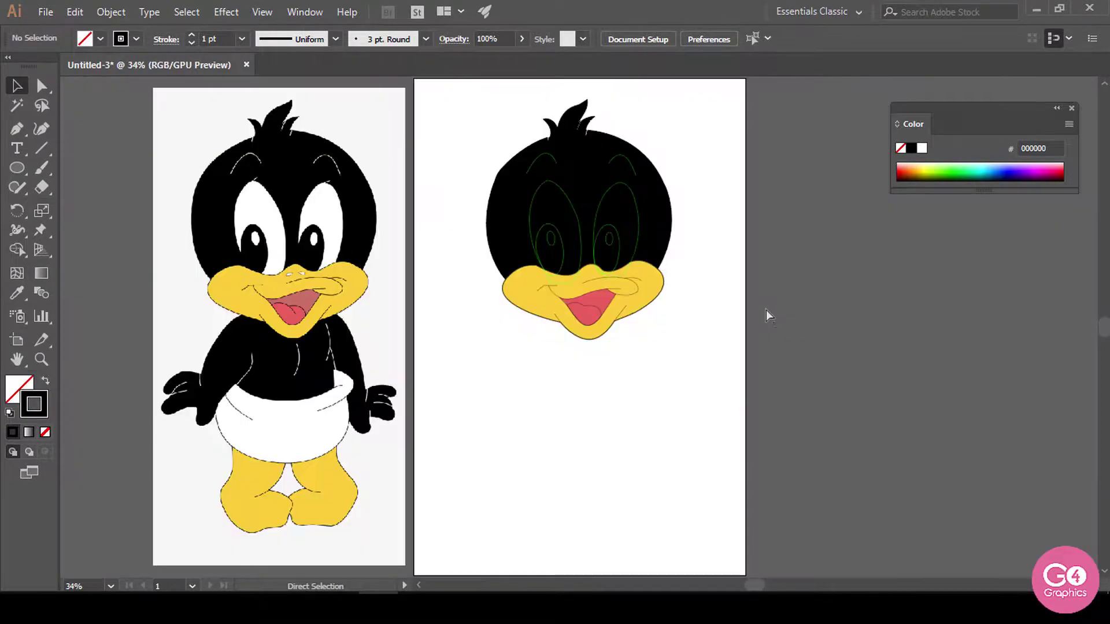
pyautogui.hotkey('ctrl', '=')
pyautogui.scroll(3, 808, 403)
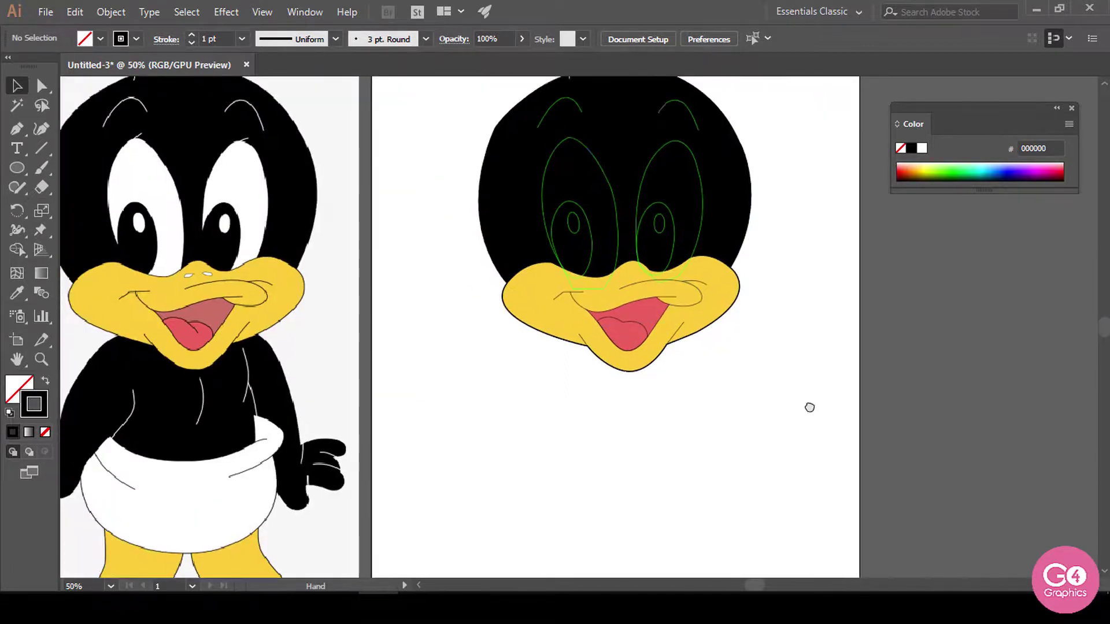
# Step: Fill the right-hand eye shape of the traced duck white with no stroke, sampling the color from the reference eye
pyautogui.hscroll(-3, 863, 311)
pyautogui.click(834, 292)
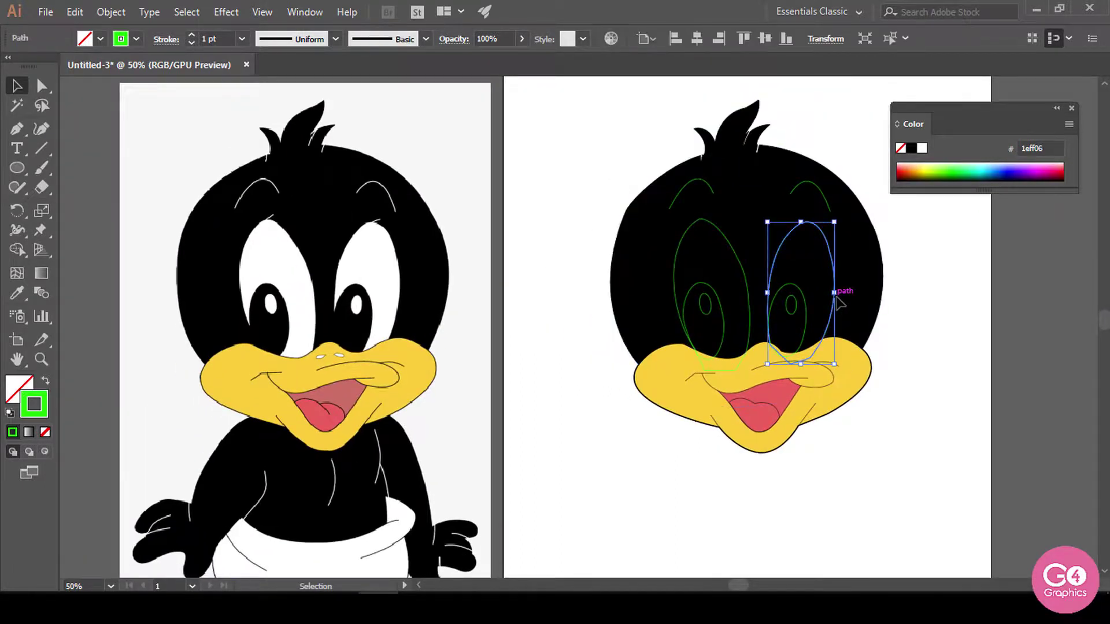
pyautogui.press('i')
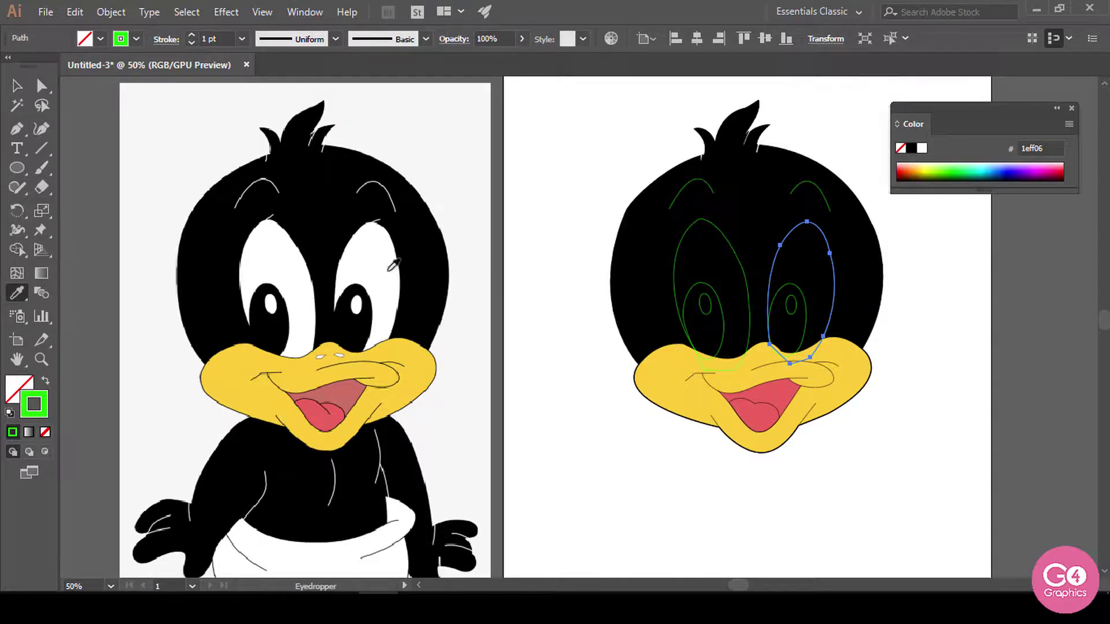
pyautogui.click(390, 269)
pyautogui.press('v')
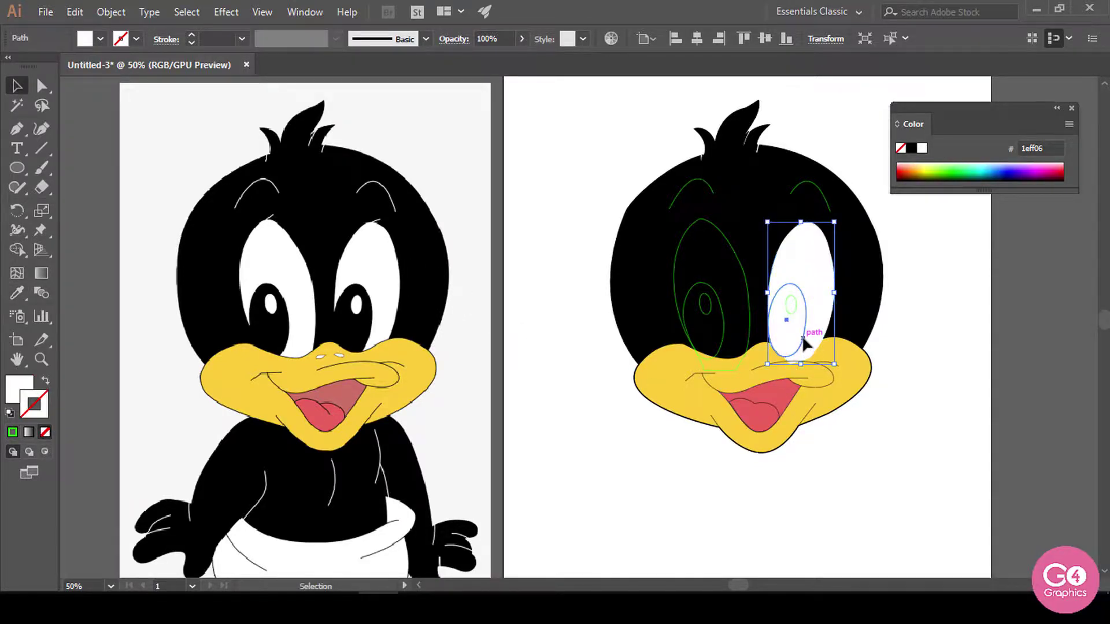
# Step: Fill the right-hand pupil black and its small highlight ellipse white, both without stroke, by sampling matching colors
pyautogui.click(804, 340)
pyautogui.press('i')
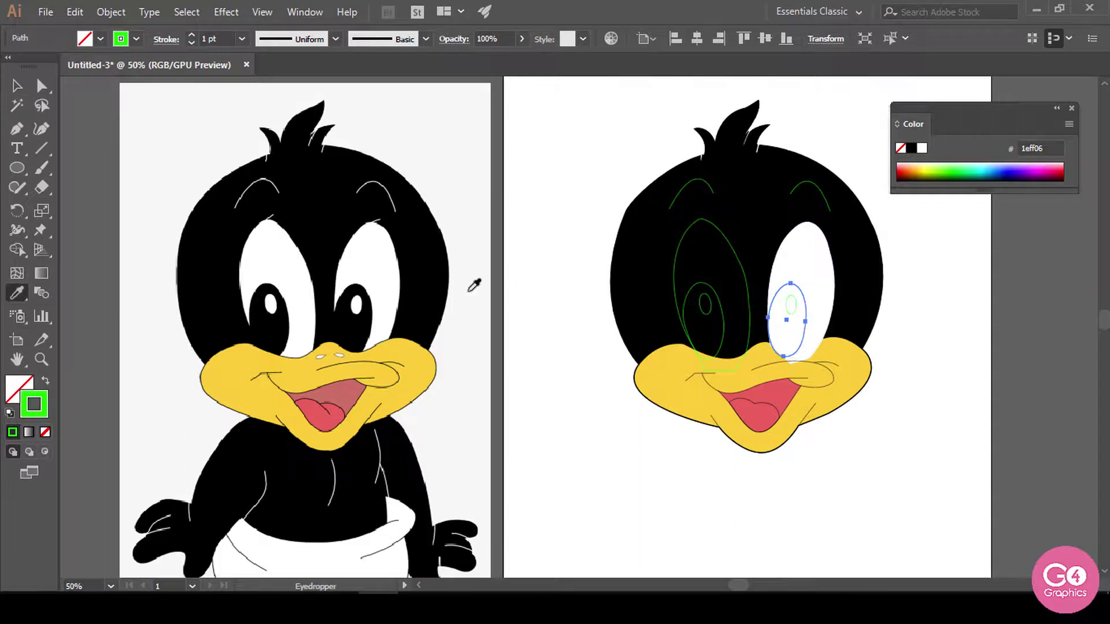
pyautogui.click(366, 330)
pyautogui.press('v')
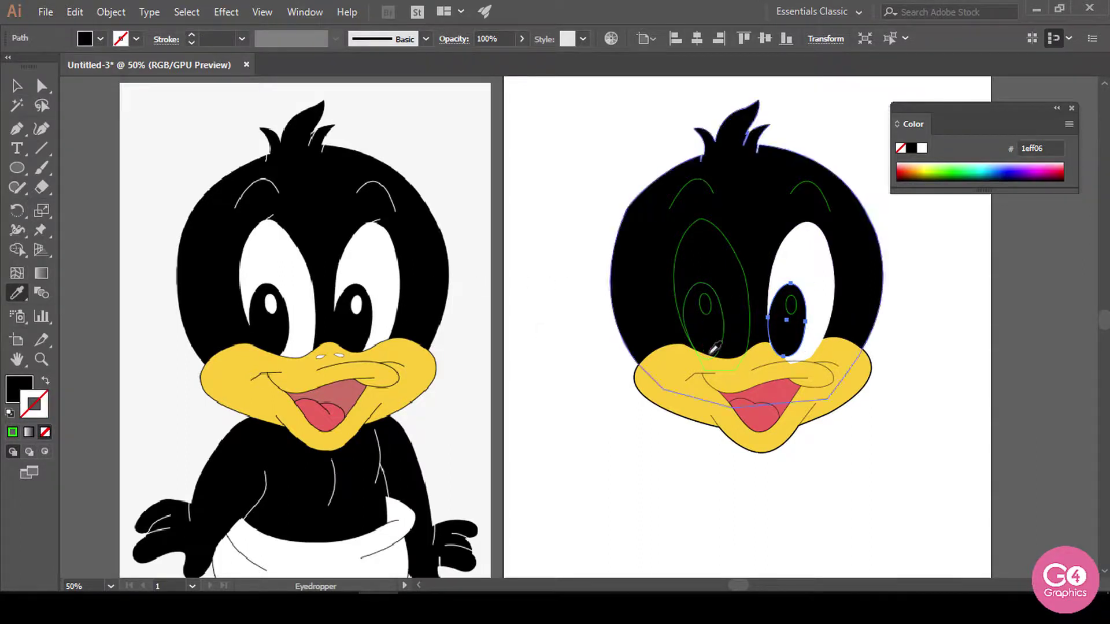
pyautogui.click(797, 306)
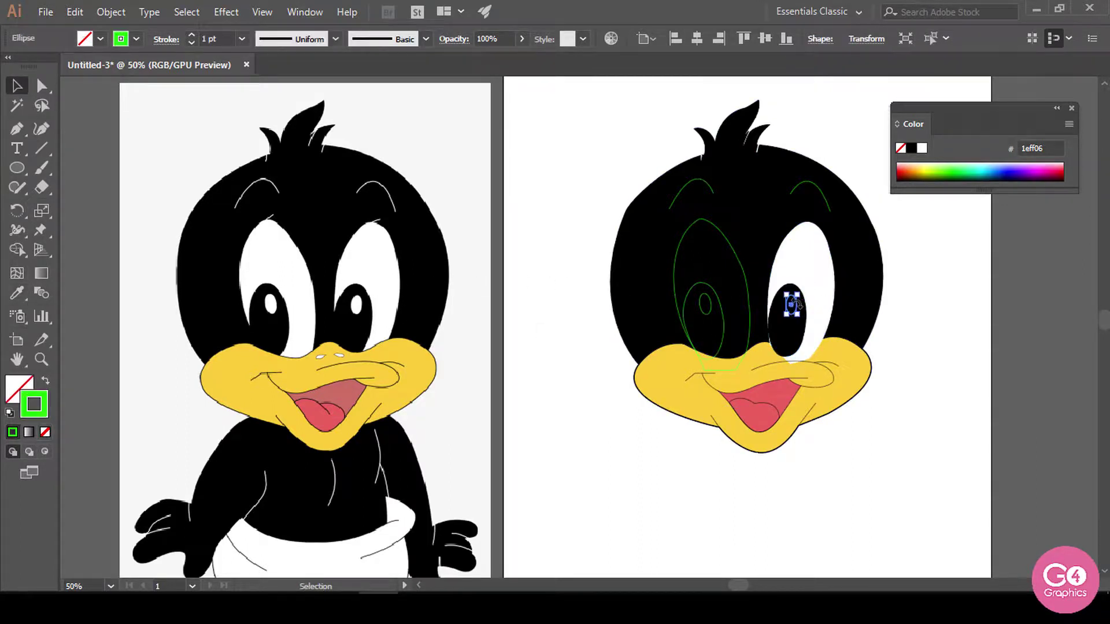
pyautogui.press('i')
pyautogui.click(821, 298)
pyautogui.press('v')
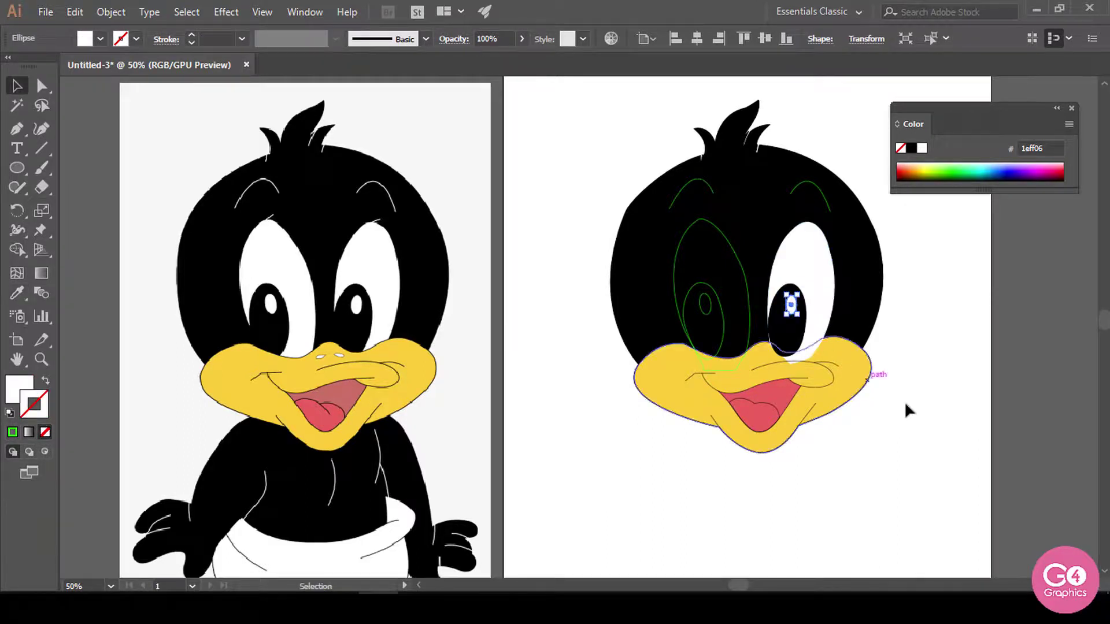
pyautogui.click(905, 405)
# Step: Fill the left-hand eye shape white with no stroke, sampling the color from the reference eye
pyautogui.click(741, 270)
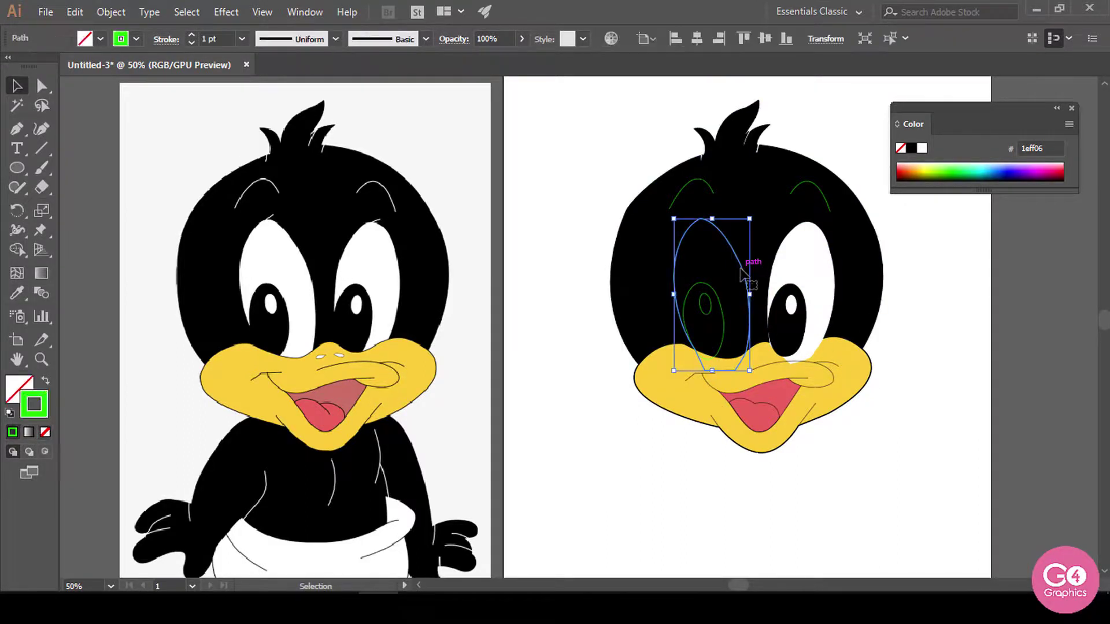
pyautogui.press('i')
pyautogui.click(313, 285)
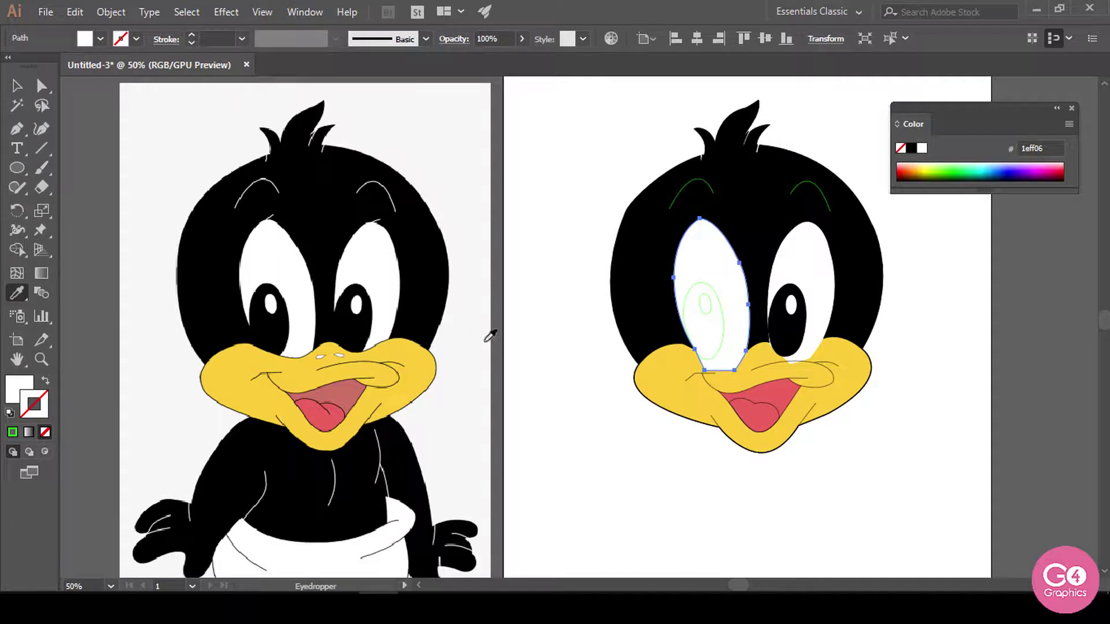
pyautogui.press('v')
# Step: Fill the left-hand pupil black and its highlight ellipse white, sampling the colors from the finished right-hand eye
pyautogui.click(719, 324)
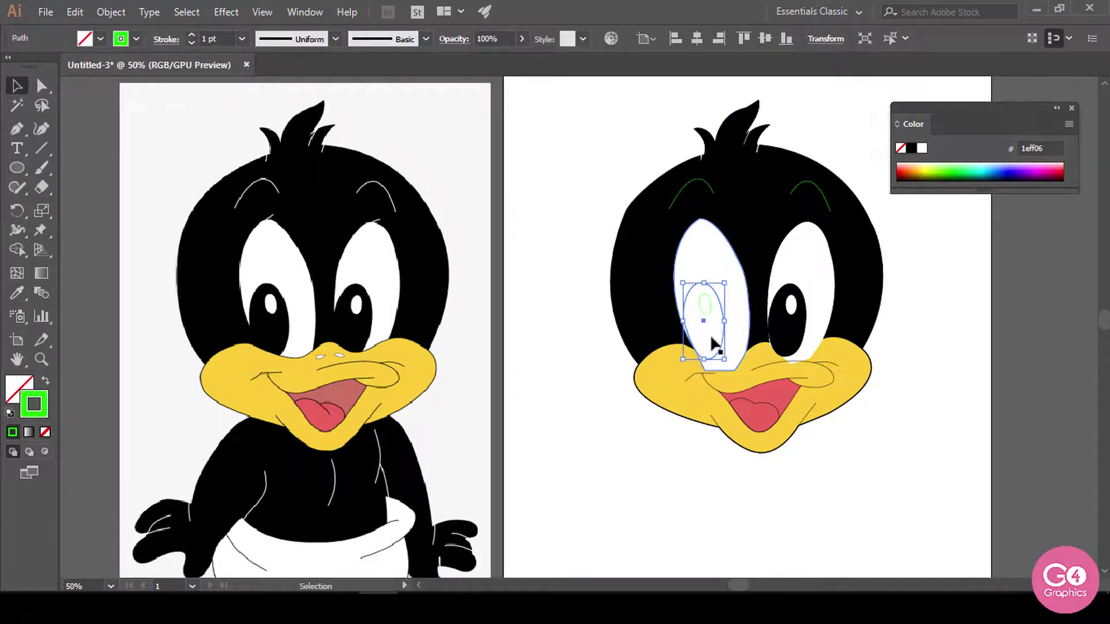
pyautogui.press('i')
pyautogui.click(803, 321)
pyautogui.press('v')
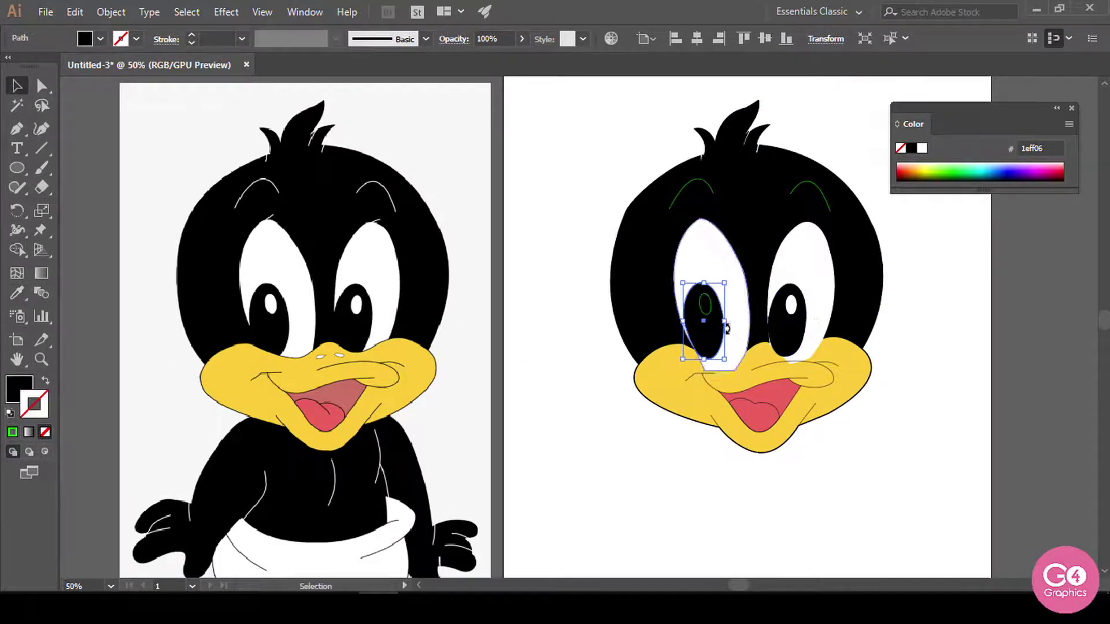
pyautogui.click(705, 312)
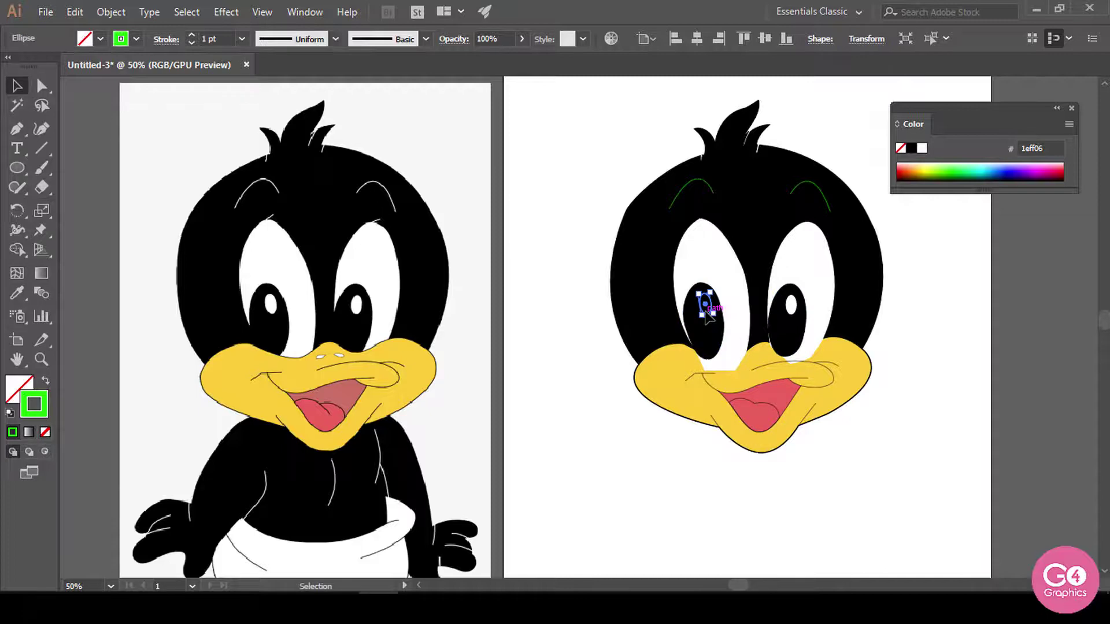
pyautogui.press('i')
pyautogui.click(819, 280)
pyautogui.press('v')
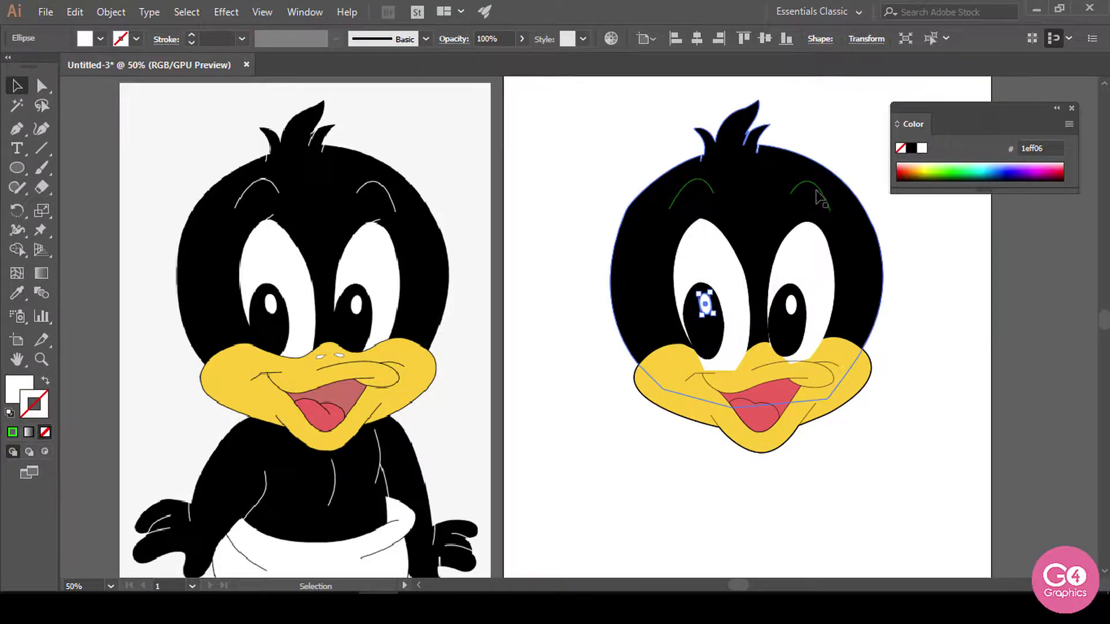
# Step: Recolor both green eyebrow curves on the forehead with a white stroke together
pyautogui.click(825, 199)
pyautogui.keyDown('shift'); pyautogui.click(714, 195); pyautogui.keyUp('shift')
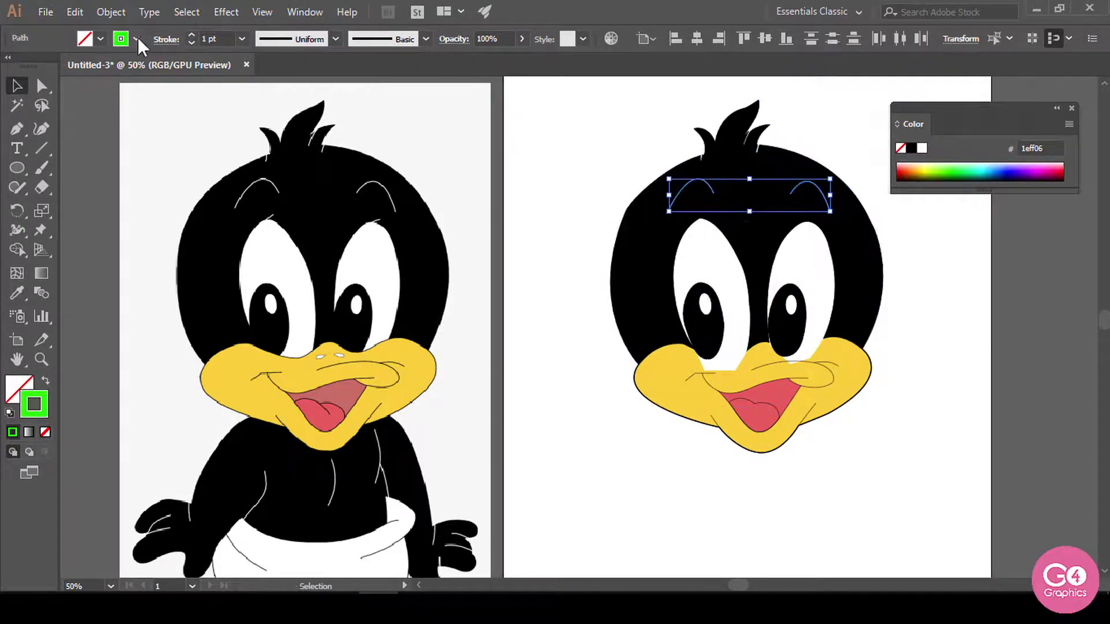
pyautogui.click(137, 39)
pyautogui.click(34, 67)
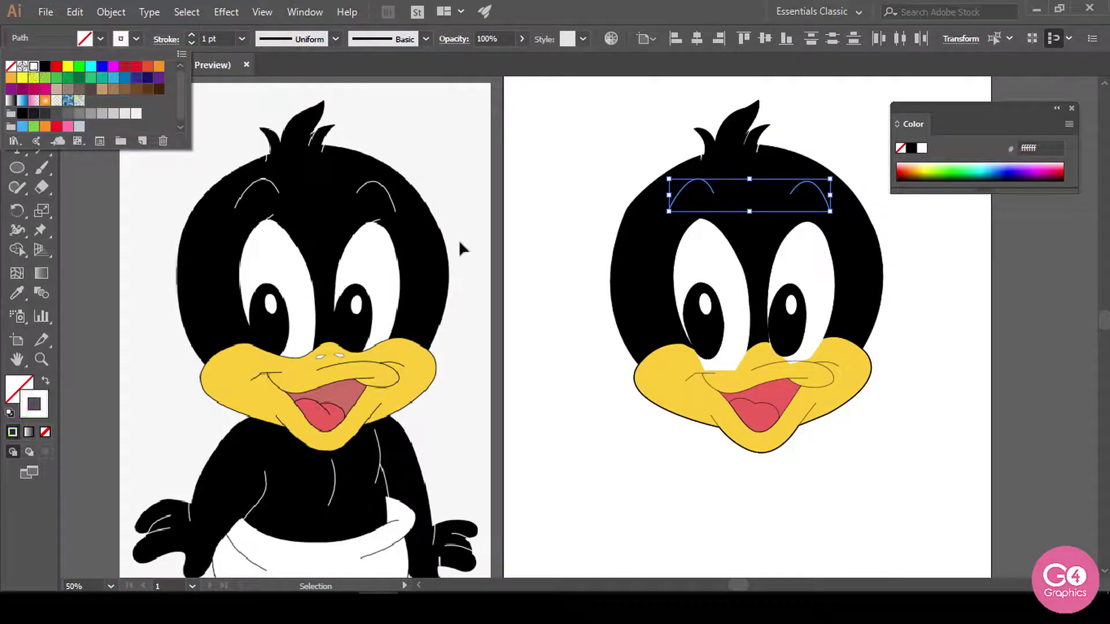
pyautogui.click(555, 254)
pyautogui.click(554, 255)
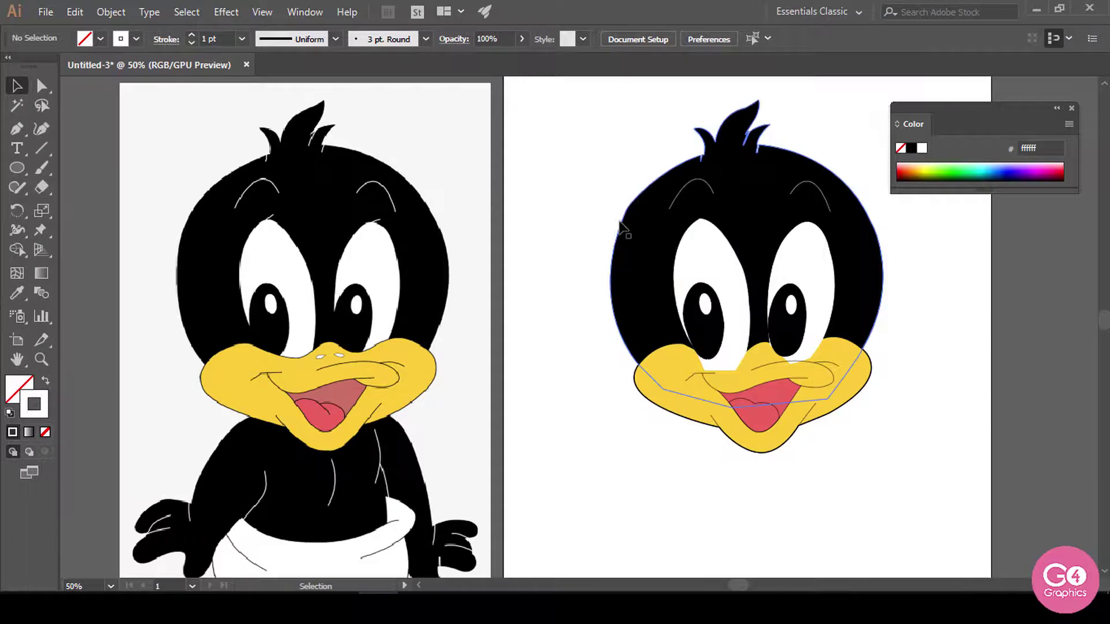
# Step: Smooth the upper-left bend of the black head outline by adjusting the direction handles of its anchor point
pyautogui.press('a')
pyautogui.hotkey('ctrl', '+')
pyautogui.hotkey('ctrl', '+')
pyautogui.press('space')
pyautogui.moveTo(736, 180); pyautogui.dragTo(595, 359)
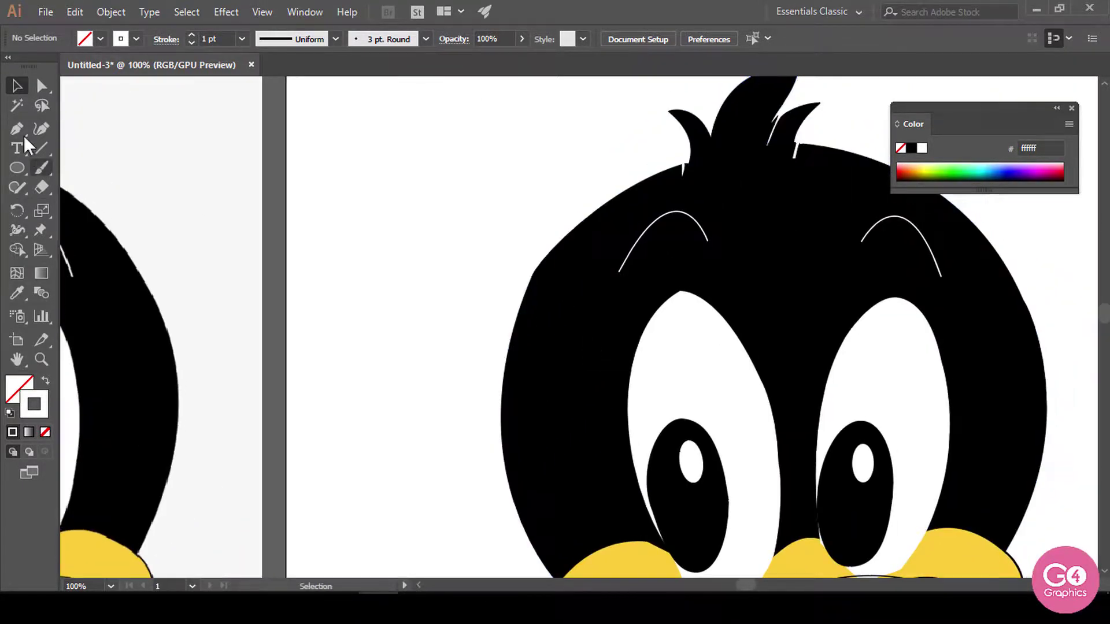
pyautogui.click(41, 86)
pyautogui.click(535, 277)
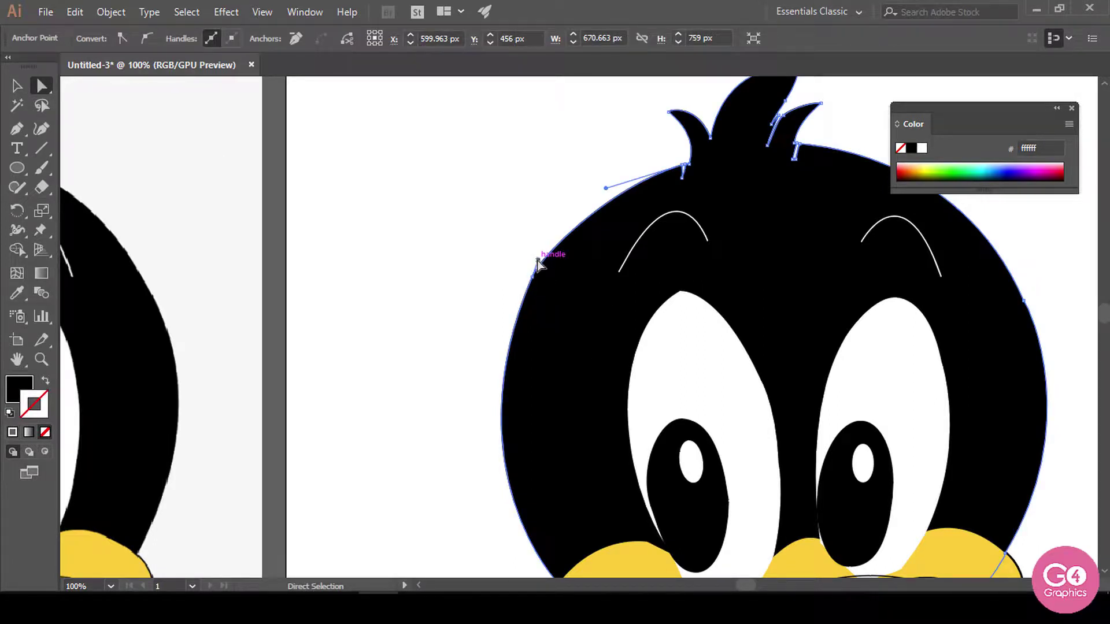
pyautogui.moveTo(537, 263); pyautogui.dragTo(544, 247)
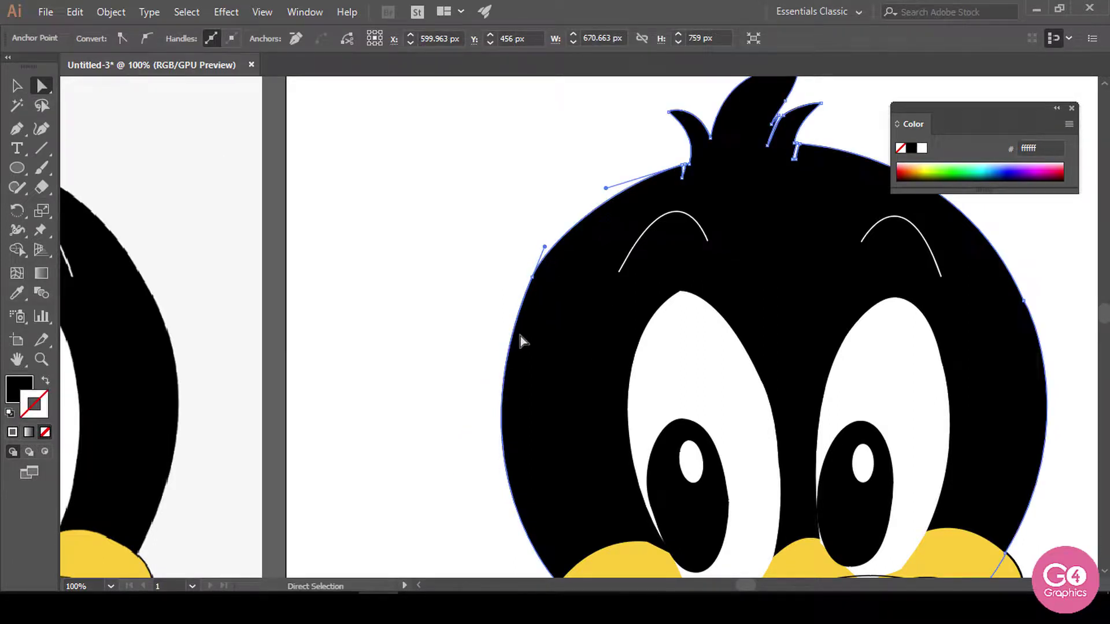
pyautogui.click(532, 279)
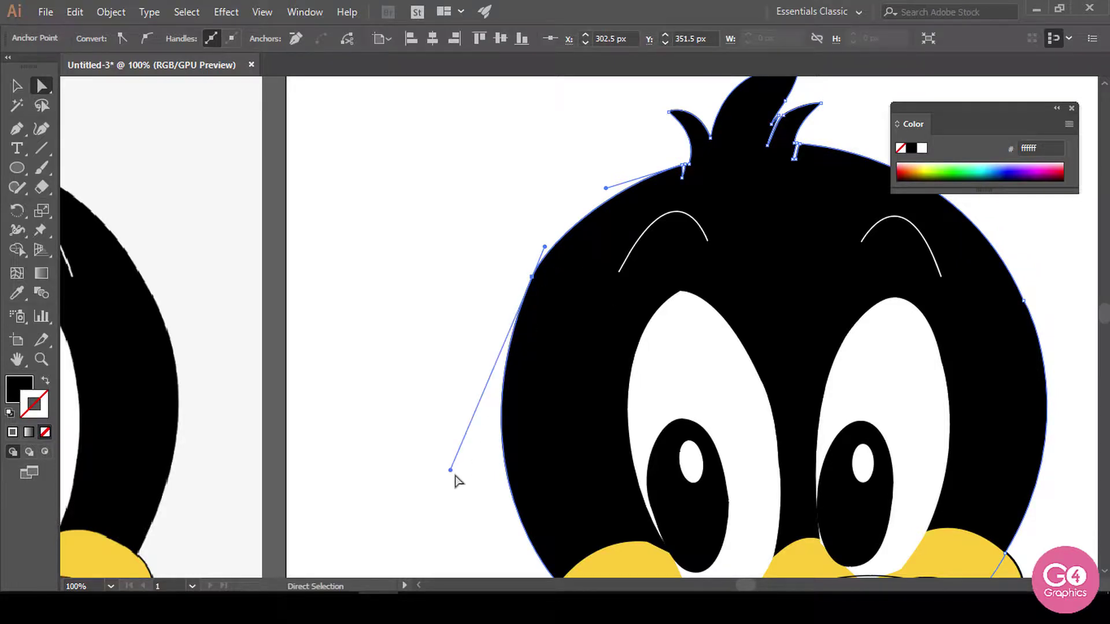
pyautogui.moveTo(451, 470); pyautogui.dragTo(444, 467)
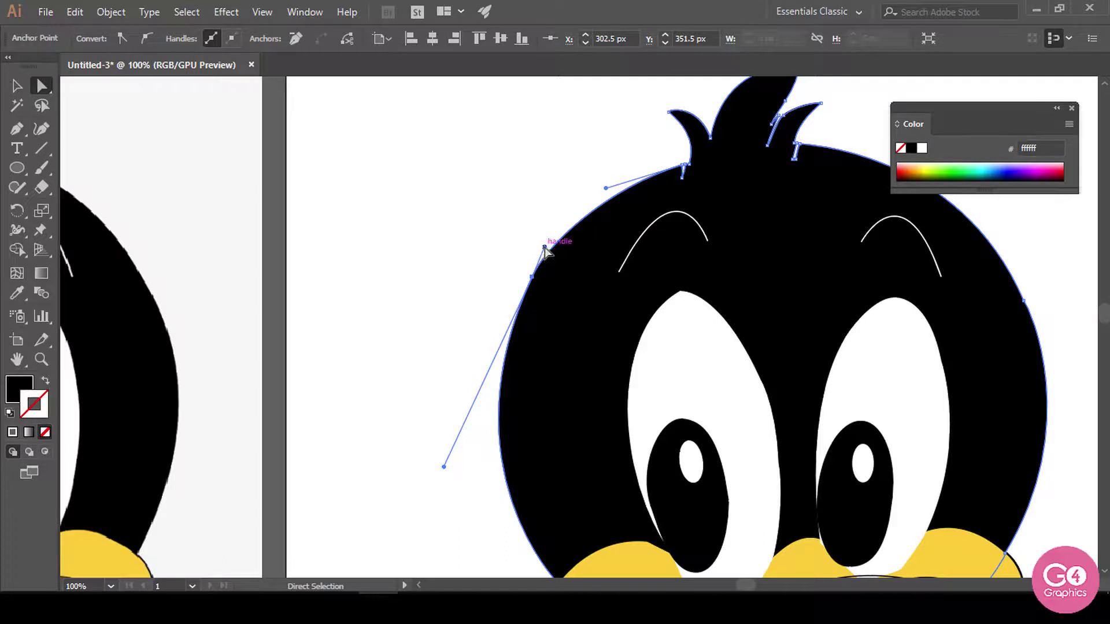
pyautogui.moveTo(545, 248); pyautogui.dragTo(564, 226)
pyautogui.press('v')
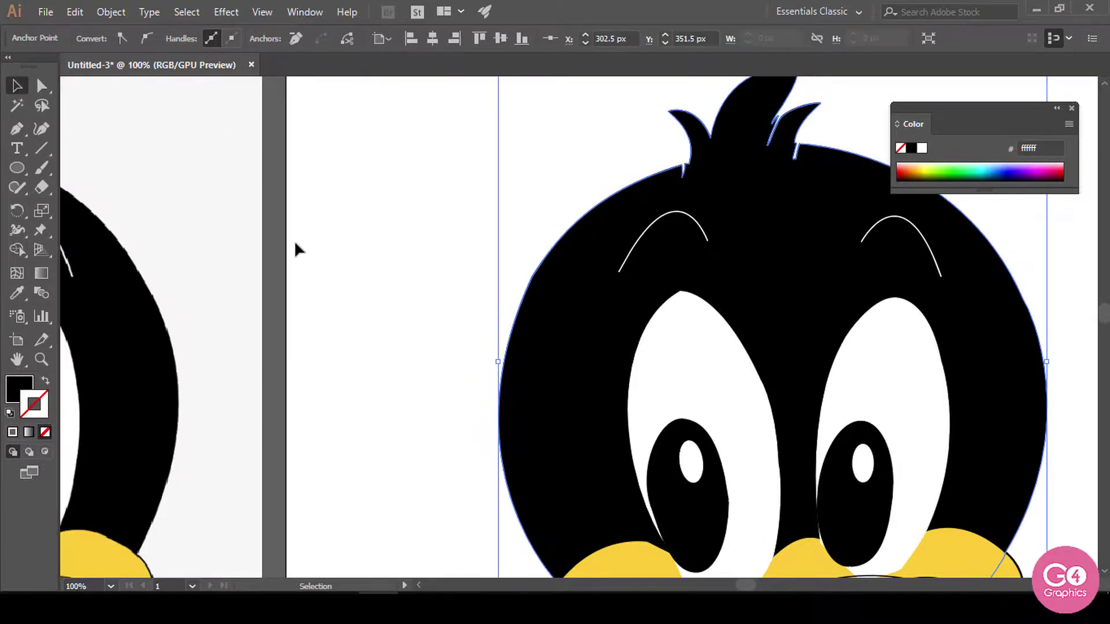
pyautogui.click(294, 243)
pyautogui.scroll(-5, 503, 370)
pyautogui.hotkey('ctrl', '-')
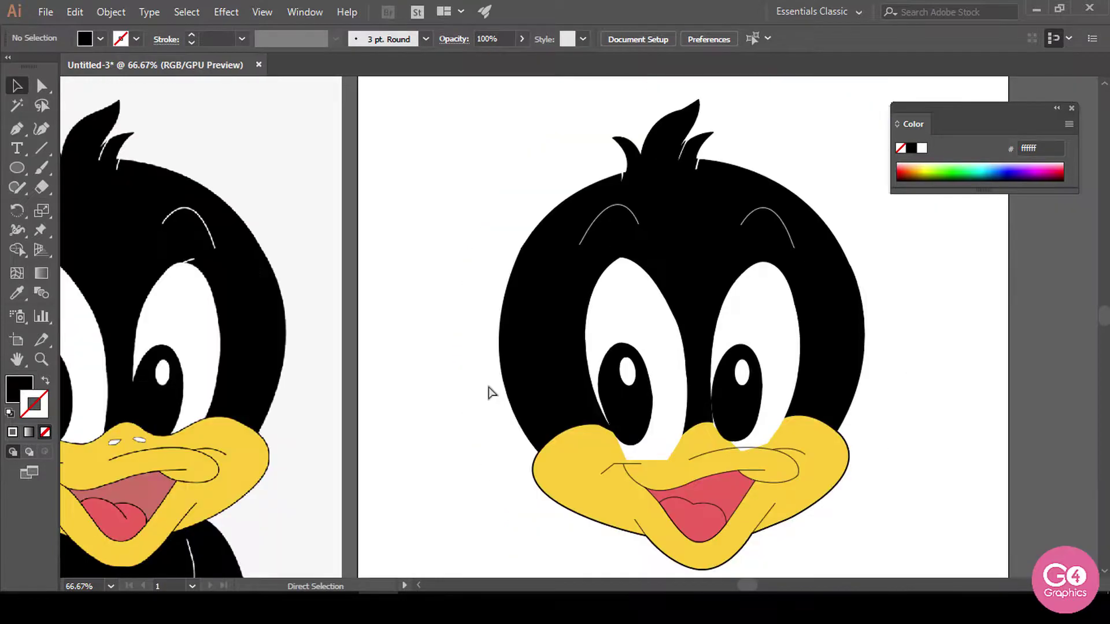
pyautogui.hotkey('ctrl', '-')
# Step: Bring the yellow beak, its crease lines, the mouth and the tongue together to the front, over the eyes
pyautogui.moveTo(718, 487); pyautogui.dragTo(719, 464)
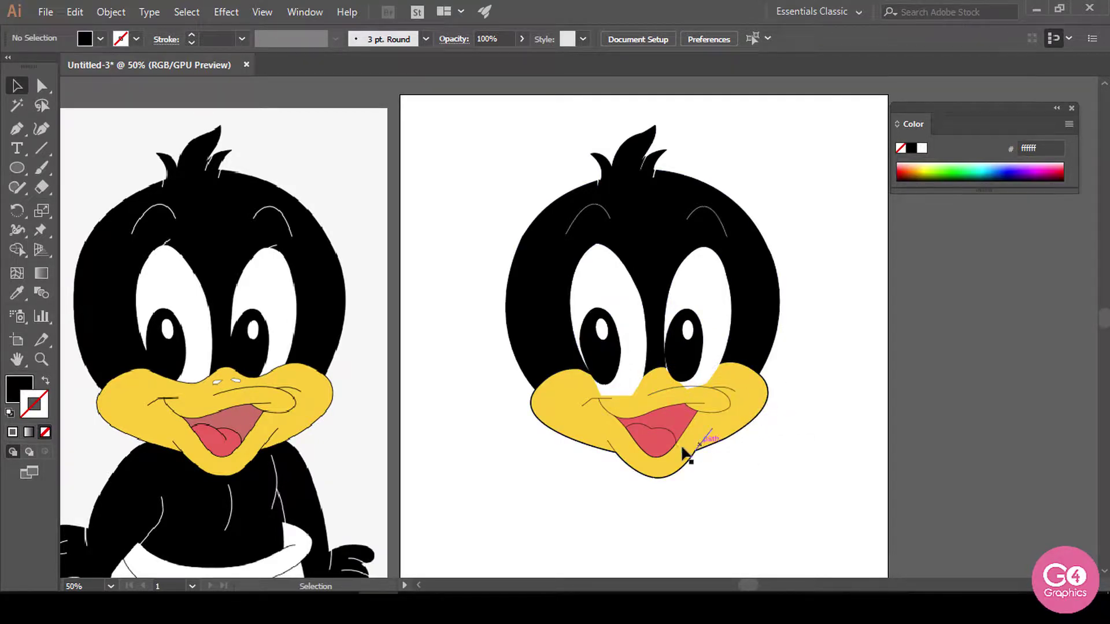
pyautogui.hotkey('ctrl', '+')
pyautogui.hotkey('ctrl', '+')
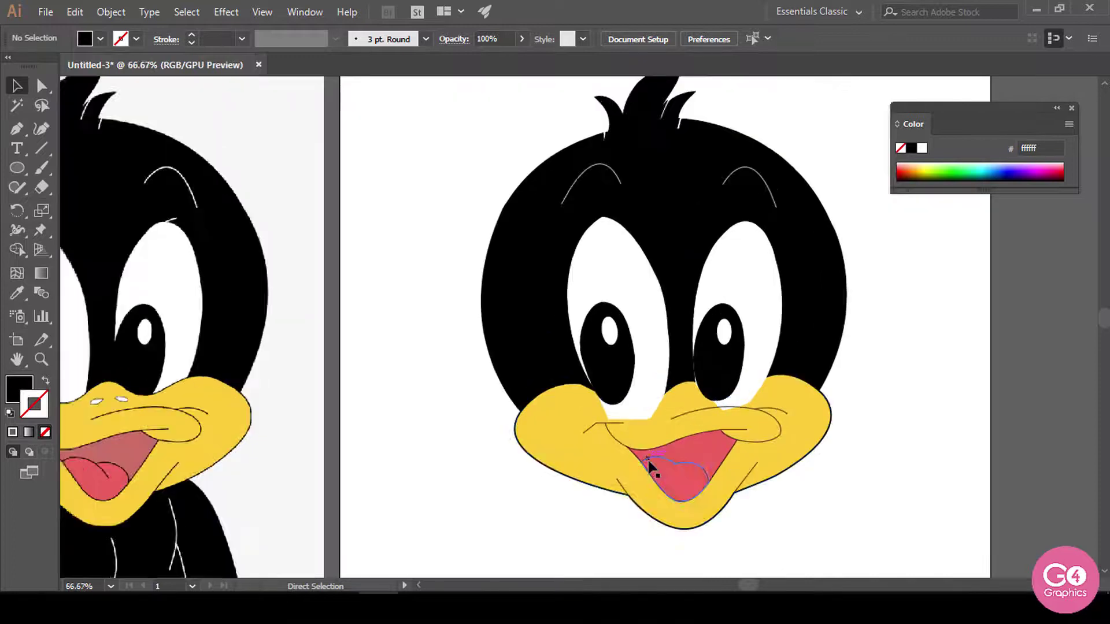
pyautogui.moveTo(809, 463); pyautogui.dragTo(664, 377)
pyautogui.click(776, 409)
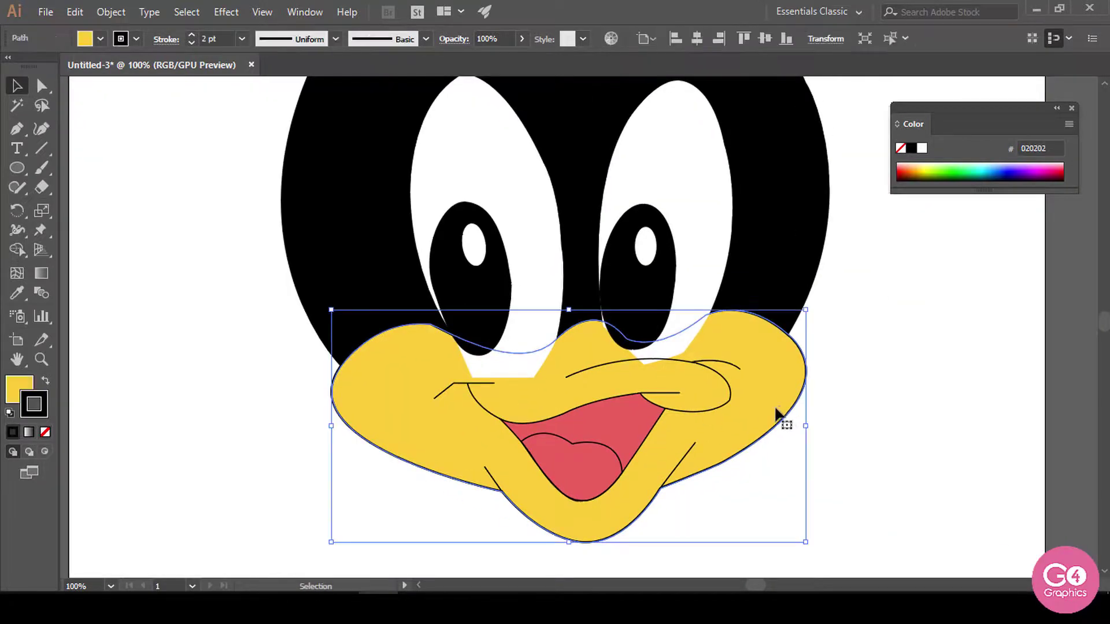
pyautogui.keyDown('shift'); pyautogui.click(712, 368); pyautogui.keyUp('shift')
pyautogui.keyDown('shift'); pyautogui.click(455, 384); pyautogui.keyUp('shift')
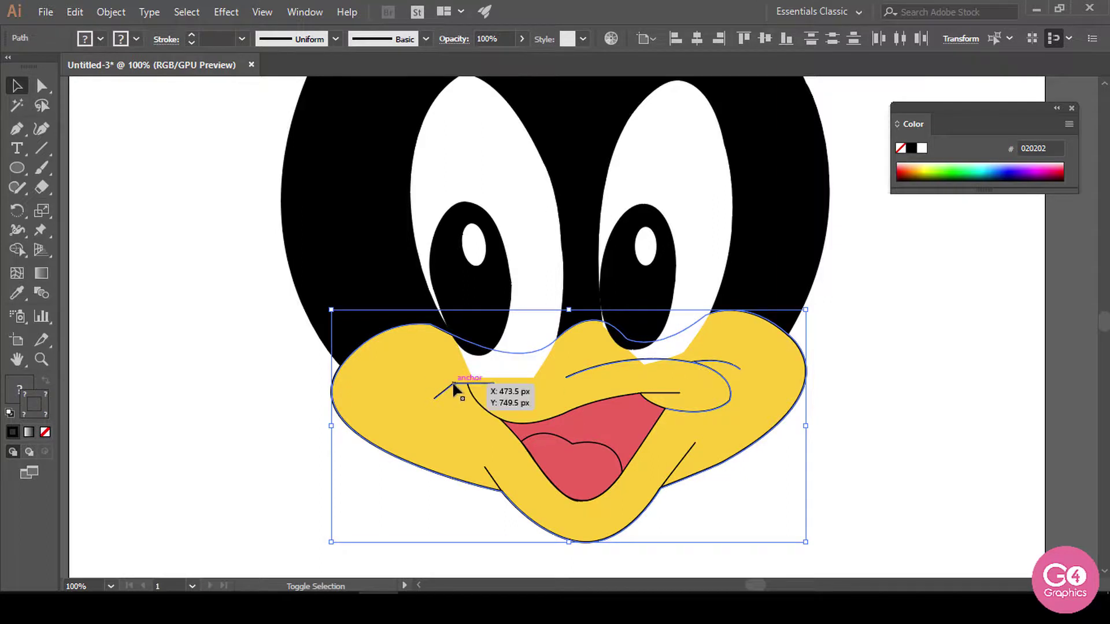
pyautogui.keyDown('shift'); pyautogui.click(483, 408); pyautogui.keyUp('shift')
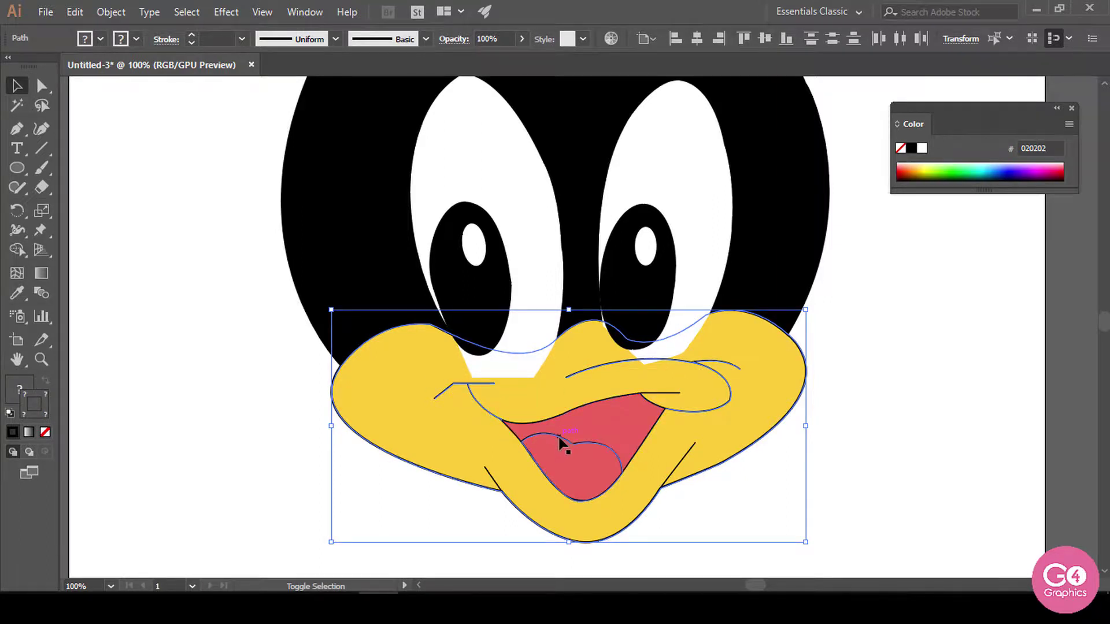
pyautogui.keyDown('shift'); pyautogui.click(560, 442); pyautogui.keyUp('shift')
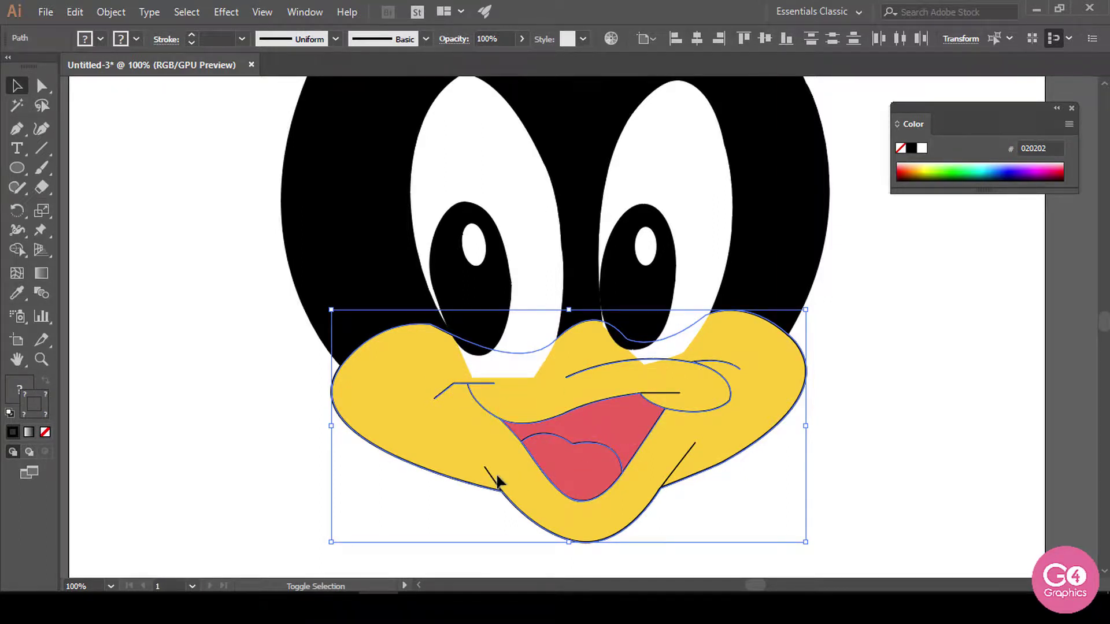
pyautogui.keyDown('shift'); pyautogui.click(682, 462); pyautogui.keyUp('shift')
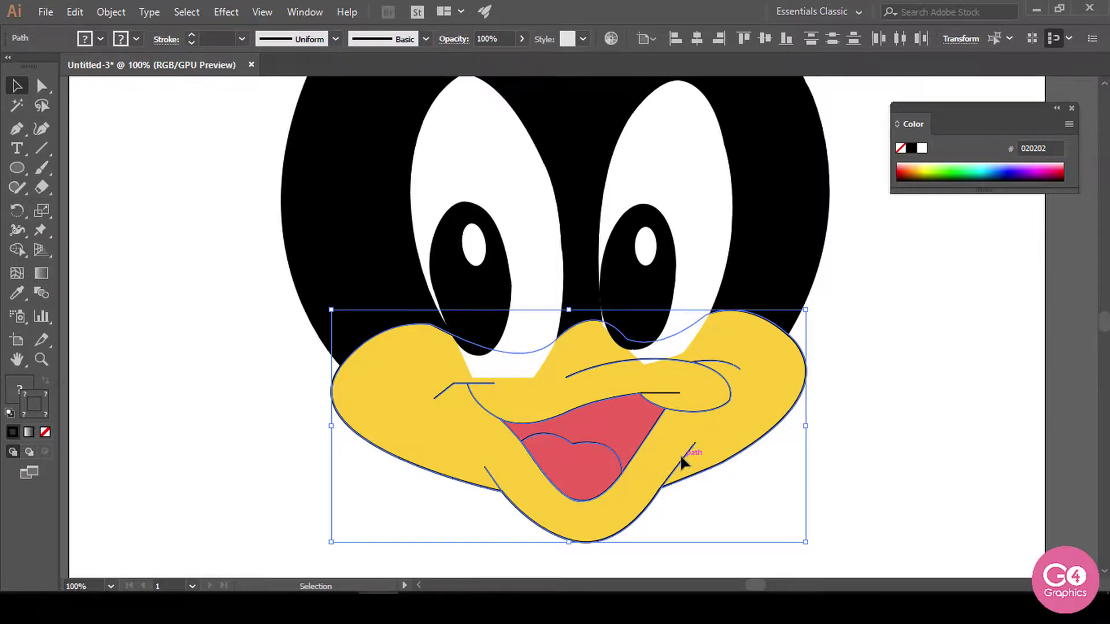
pyautogui.rightClick(609, 427)
pyautogui.moveTo(685, 350)
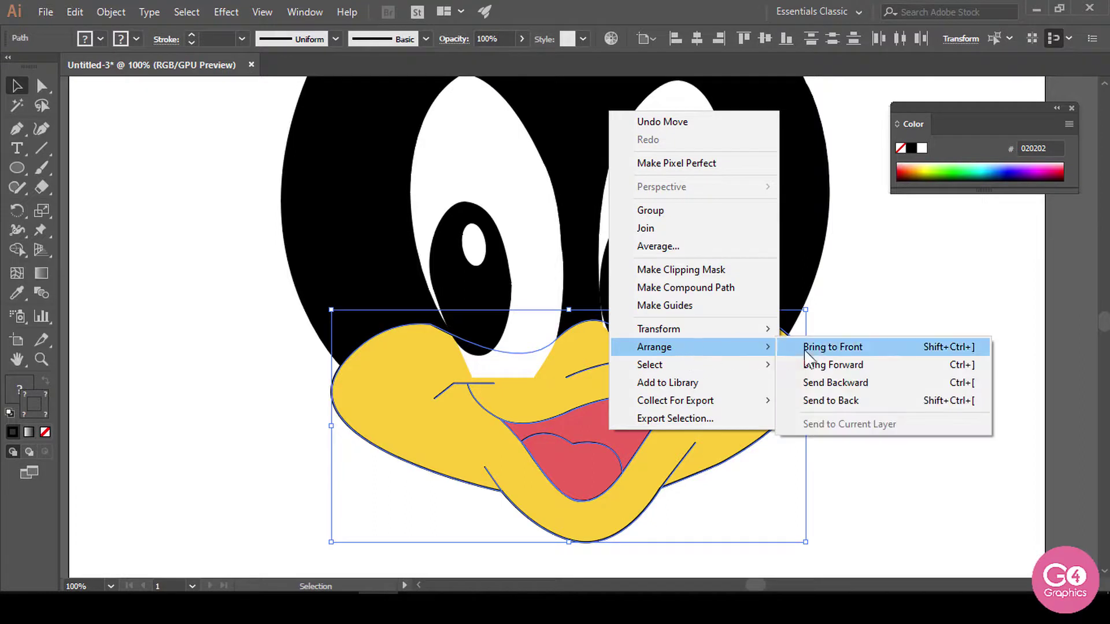
pyautogui.click(822, 347)
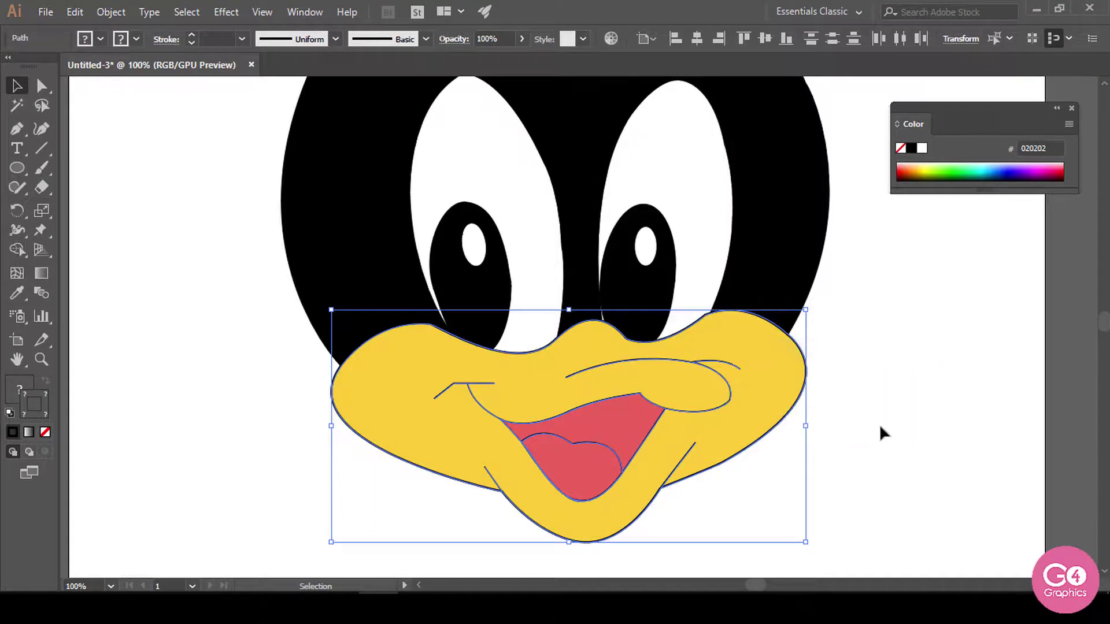
pyautogui.press('ctrl')
pyautogui.hotkey('ctrl', '-')
pyautogui.hotkey('ctrl', '-')
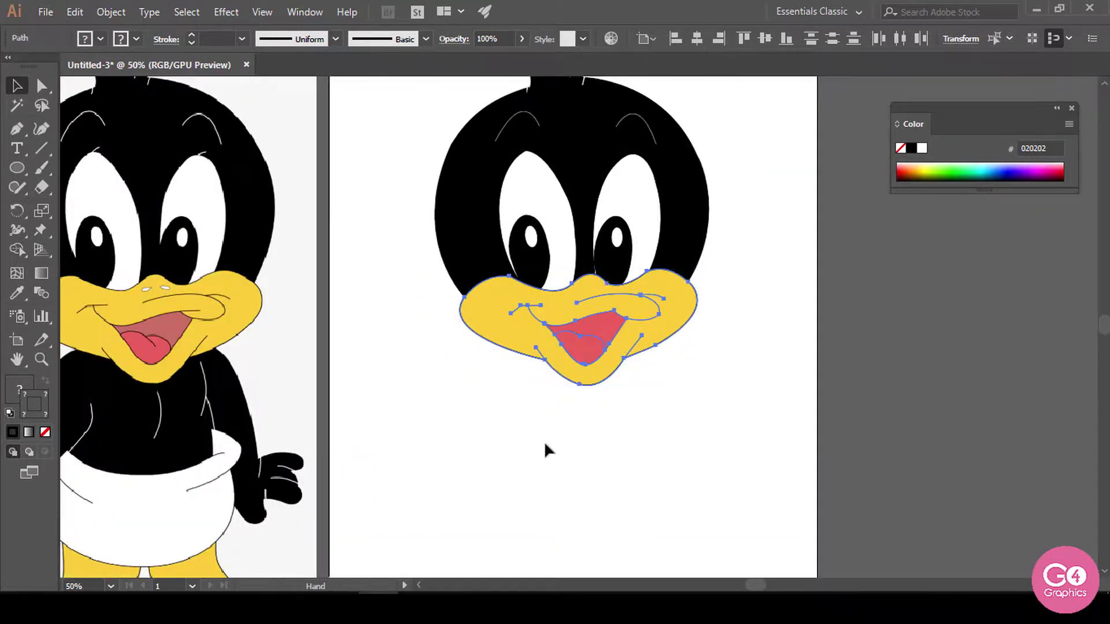
pyautogui.moveTo(544, 442); pyautogui.dragTo(637, 487)
pyautogui.click(657, 512)
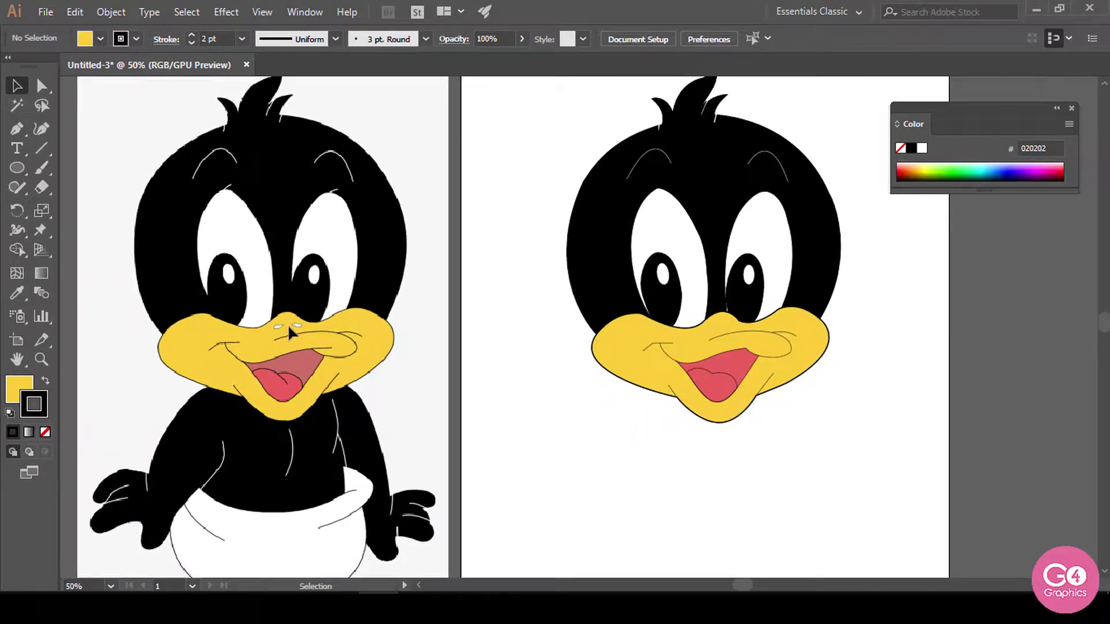
# Step: Trace the short crease on the reference duck's tongue with a two-point curved Pen path and remove its fill
pyautogui.hotkey('ctrl', '+')
pyautogui.hotkey('ctrl', '+')
pyautogui.hotkey('ctrl', '+')
pyautogui.moveTo(226, 385); pyautogui.dragTo(760, 377)
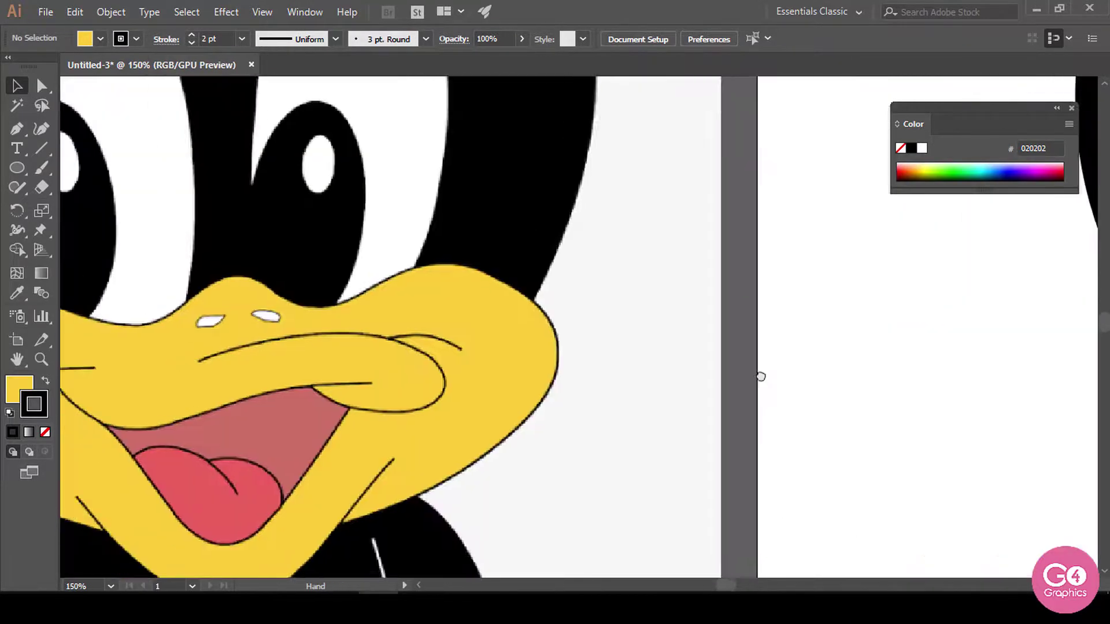
pyautogui.moveTo(259, 438); pyautogui.dragTo(589, 339)
pyautogui.click(17, 128)
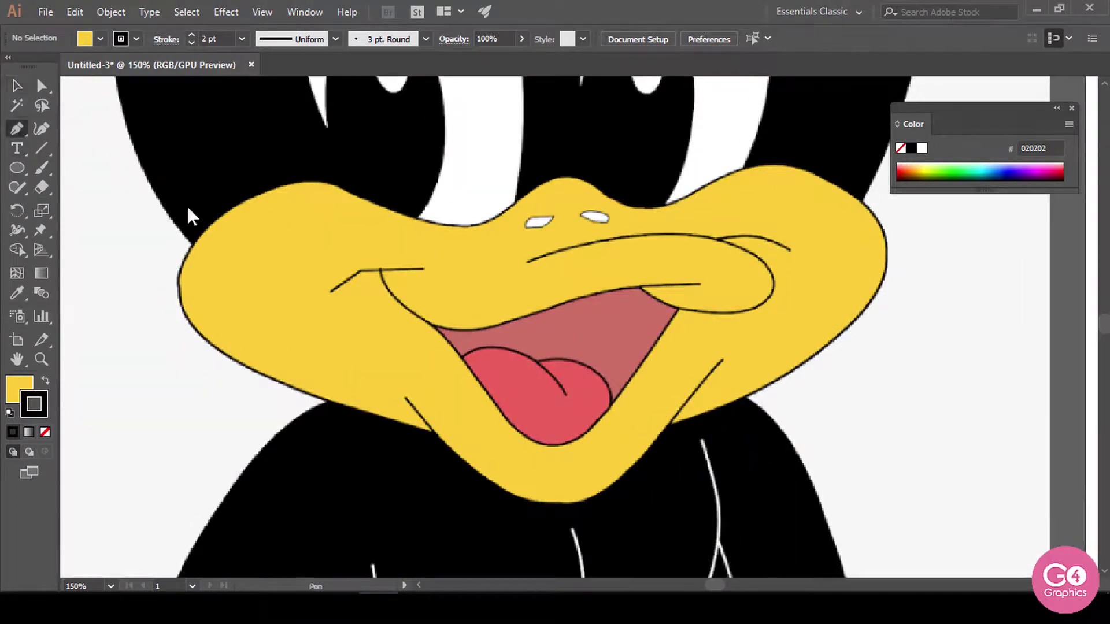
pyautogui.click(537, 364)
pyautogui.moveTo(565, 394); pyautogui.dragTo(587, 433)
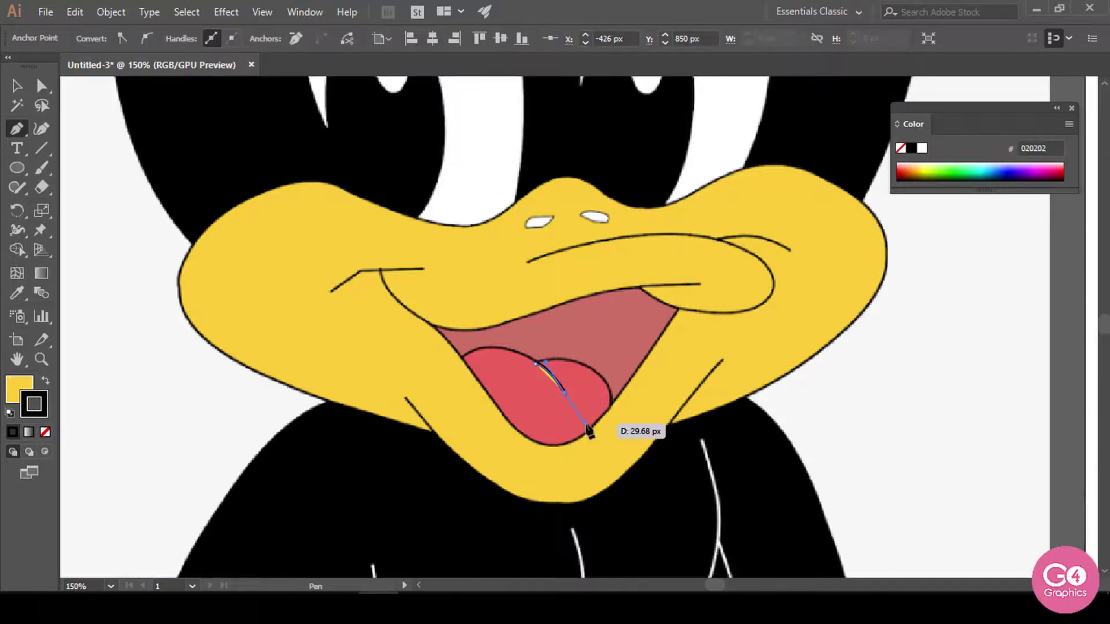
pyautogui.press('v')
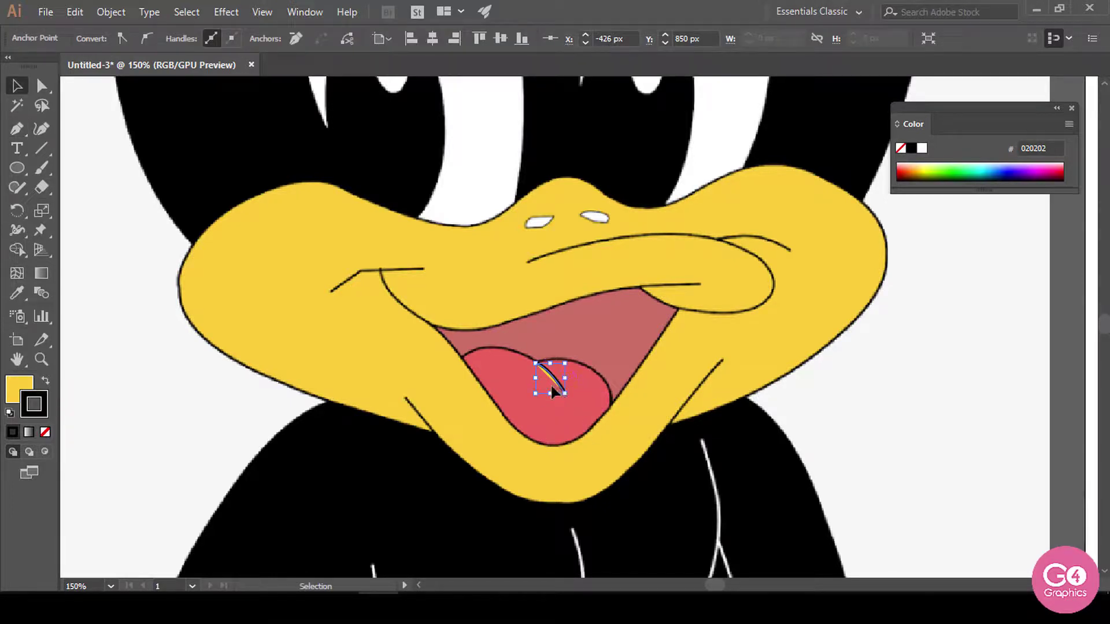
pyautogui.click(45, 432)
pyautogui.moveTo(647, 356); pyautogui.dragTo(610, 437)
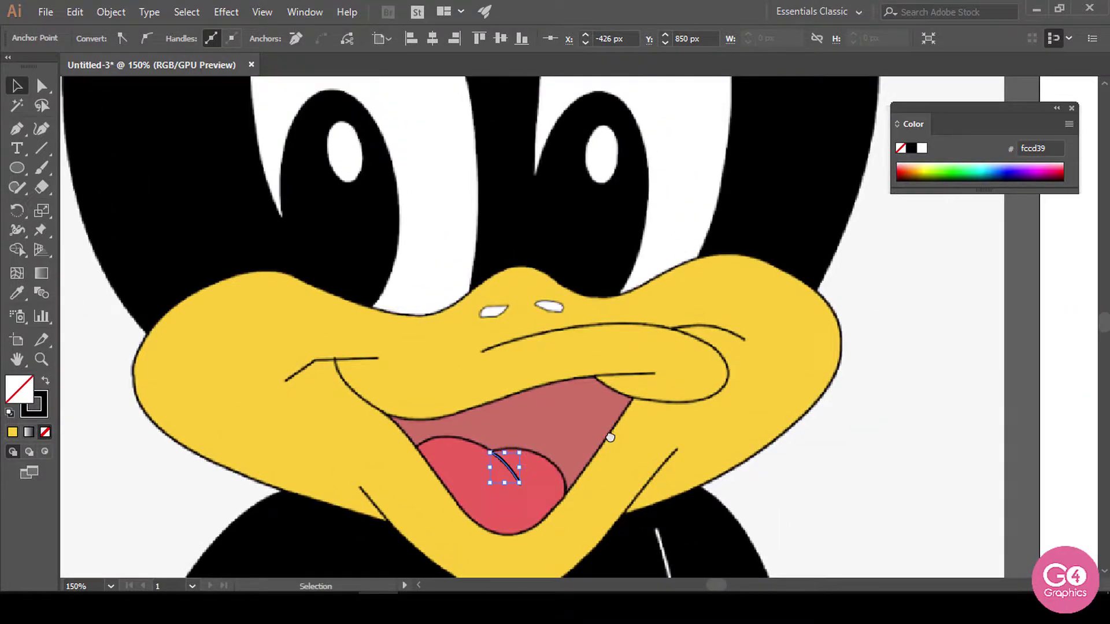
pyautogui.click(711, 438)
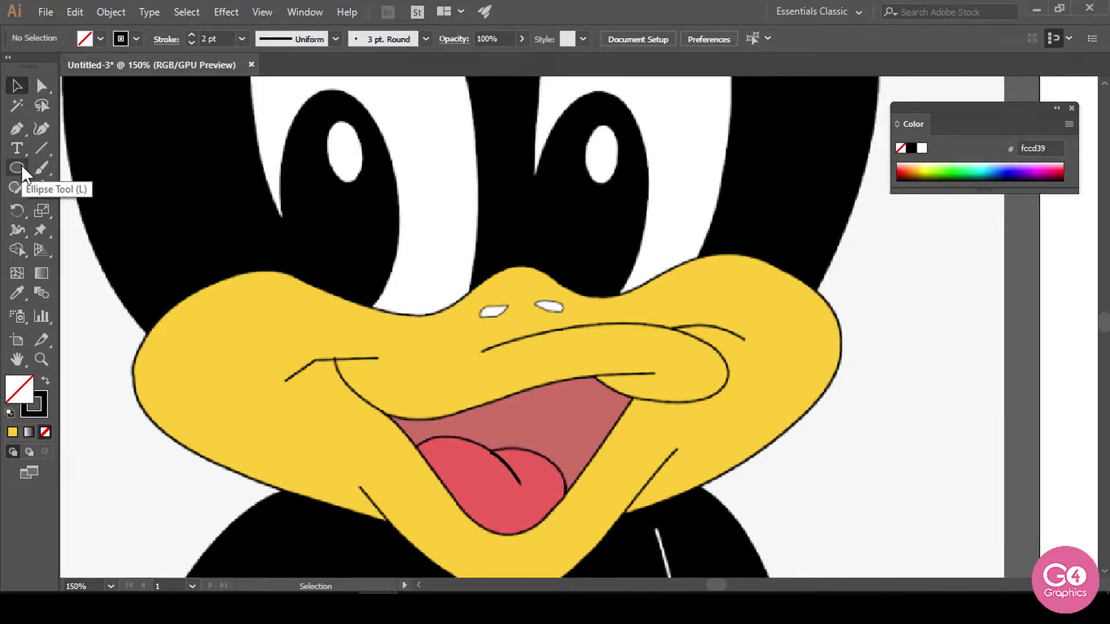
# Step: Draw an unfilled ellipse over the left-hand nostril of the reference beak, enlarge it and rotate it to follow the nostril's slant
pyautogui.moveTo(20, 164); pyautogui.dragTo(76, 208)
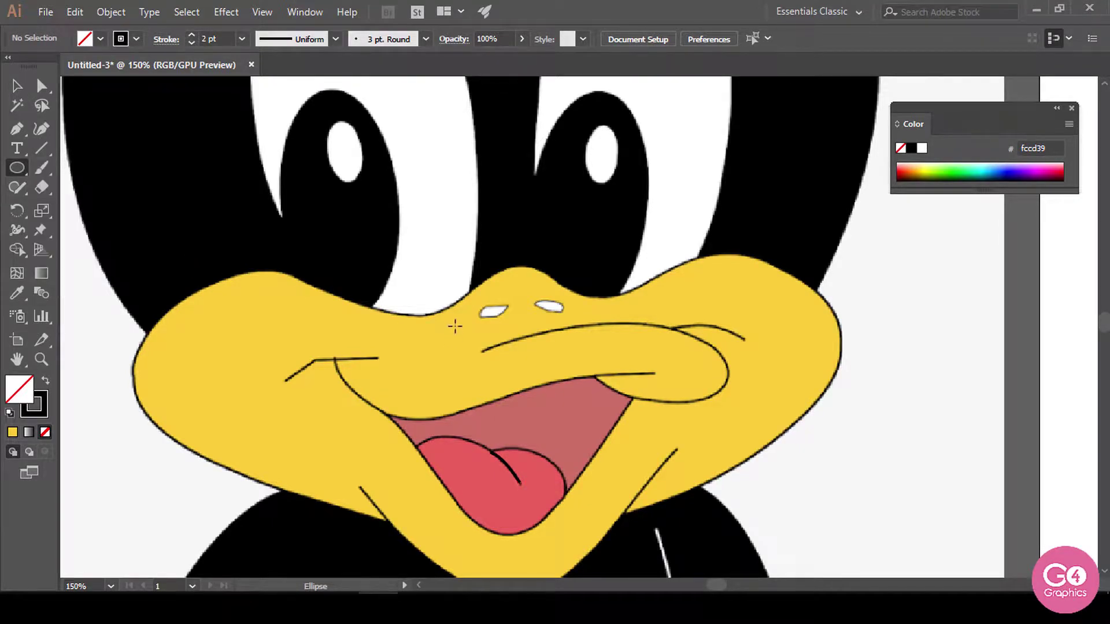
pyautogui.moveTo(480, 308); pyautogui.dragTo(507, 317)
pyautogui.press('v')
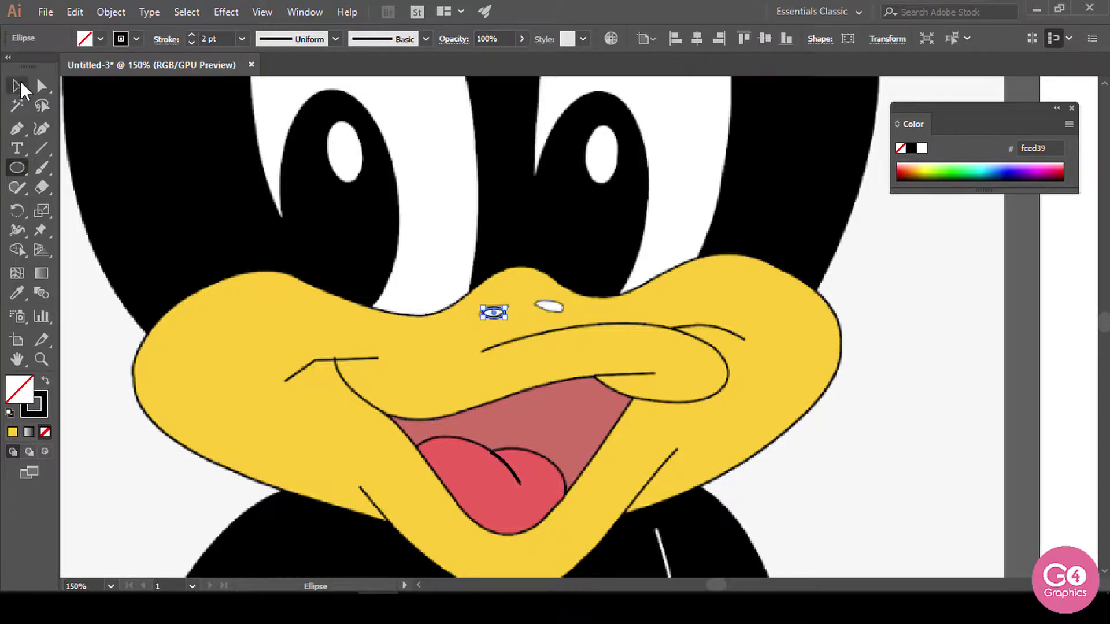
pyautogui.scroll(4, 509, 313)
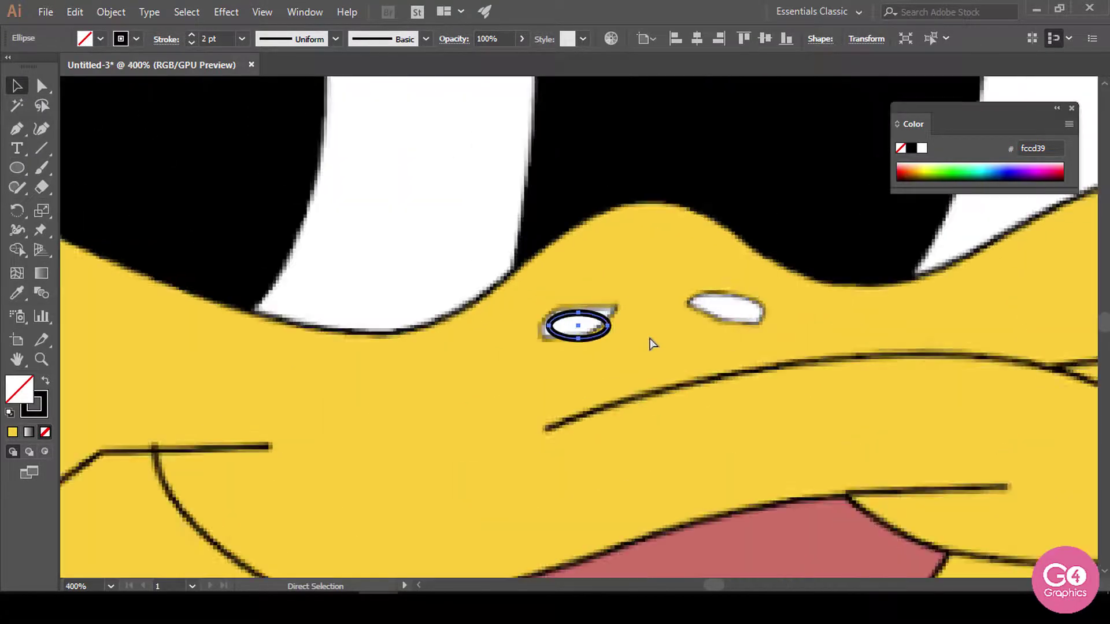
pyautogui.moveTo(628, 299); pyautogui.dragTo(646, 283)
pyautogui.moveTo(606, 341); pyautogui.dragTo(604, 343)
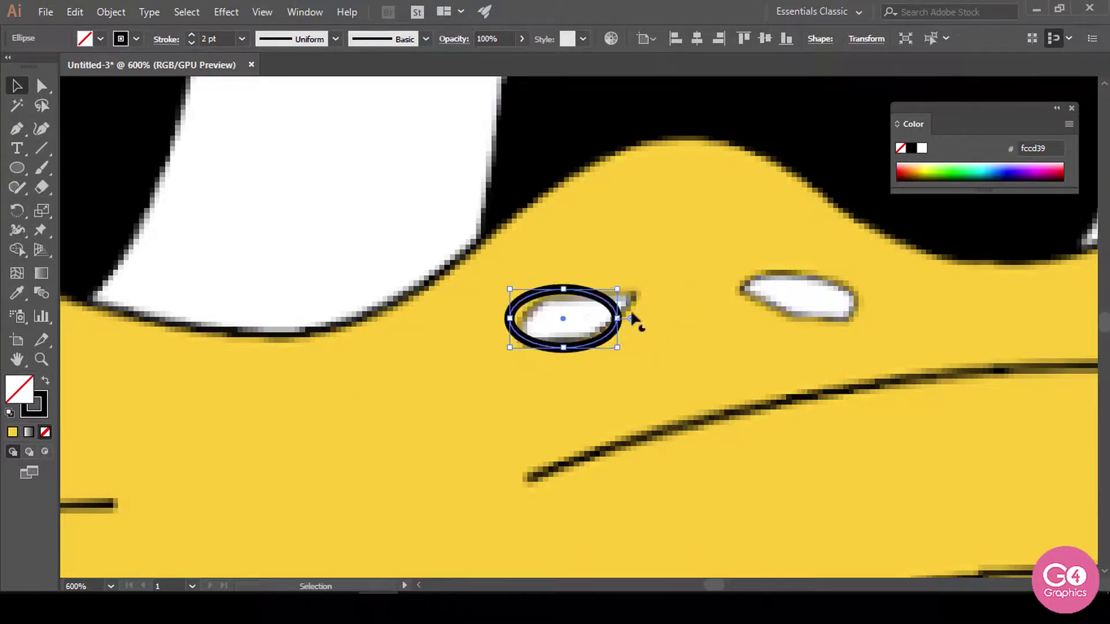
pyautogui.moveTo(625, 285); pyautogui.dragTo(600, 269)
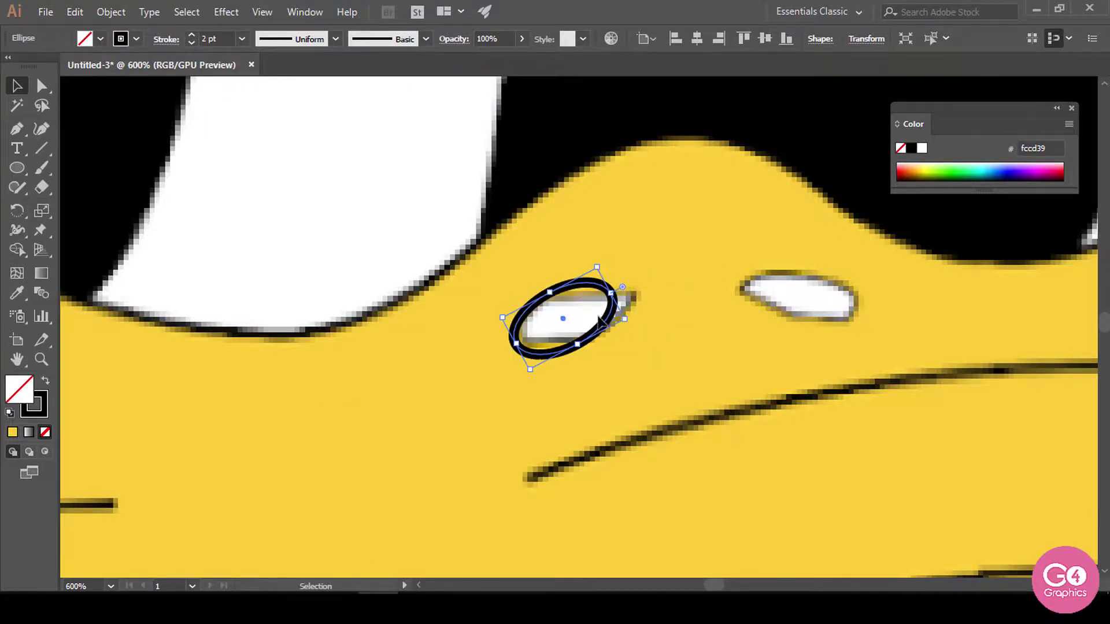
# Step: Reshape the ellipse's anchor points and direction handles to match the pointed outline of the left-hand nostril
pyautogui.click(43, 86)
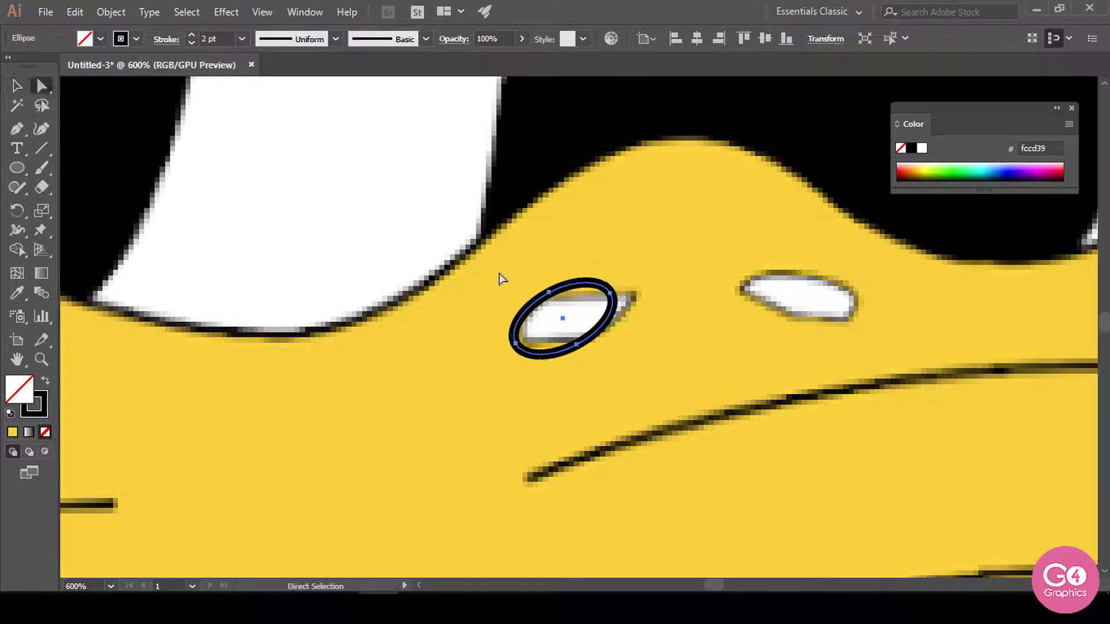
pyautogui.moveTo(617, 296)
pyautogui.mouseDown()
pyautogui.moveTo(635, 298)
pyautogui.moveTo(619, 297)
pyautogui.mouseUp()
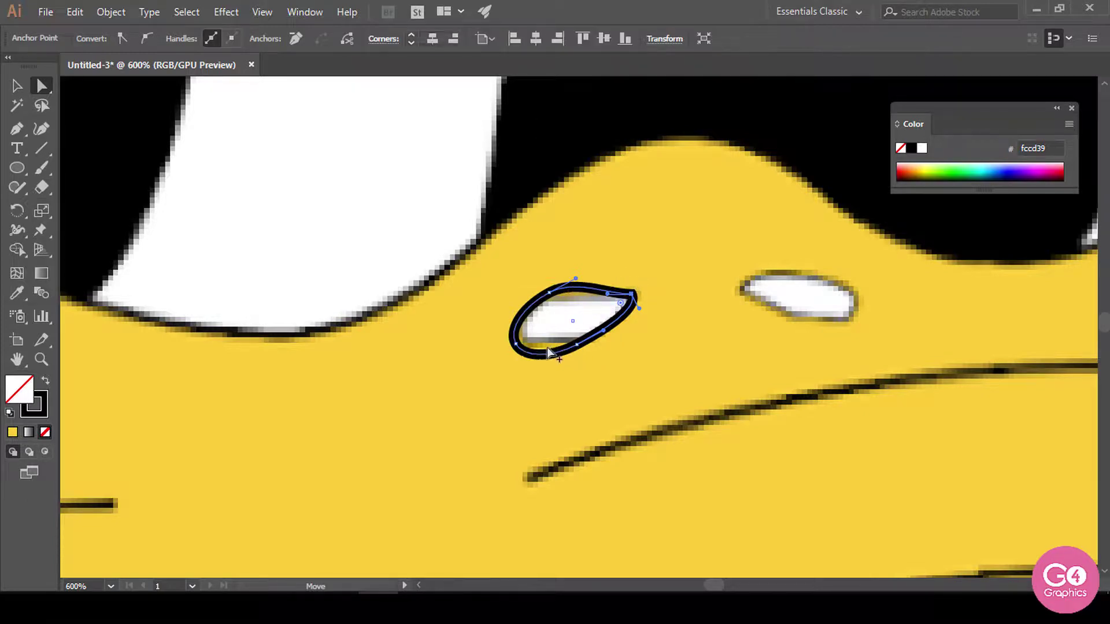
pyautogui.click(516, 346)
pyautogui.moveTo(518, 350); pyautogui.dragTo(525, 343)
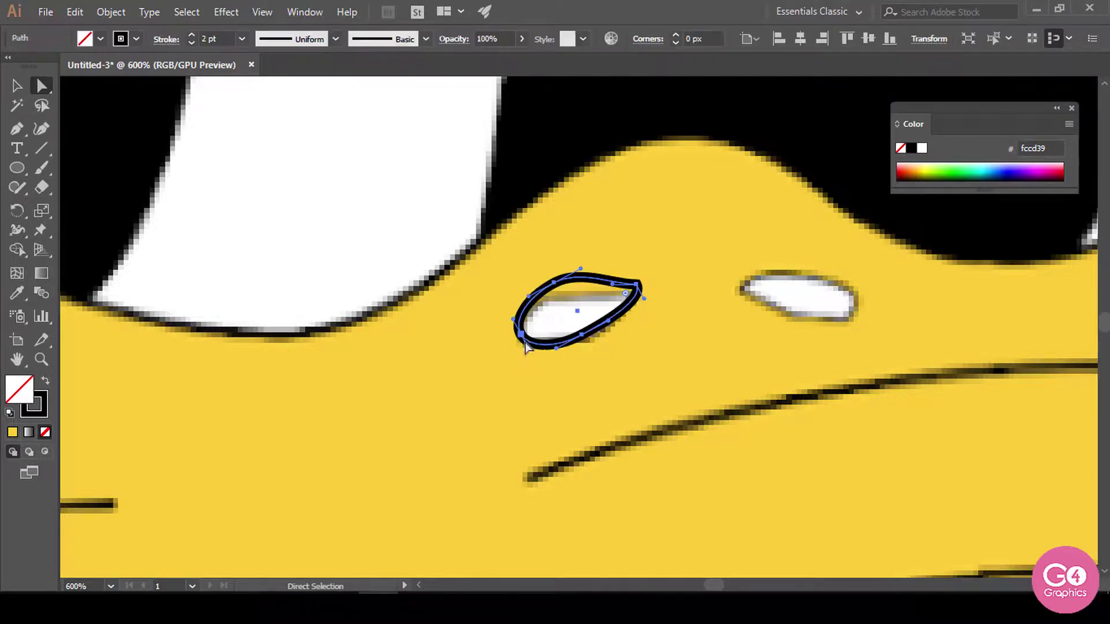
pyautogui.hotkey('ctrl', 'z')
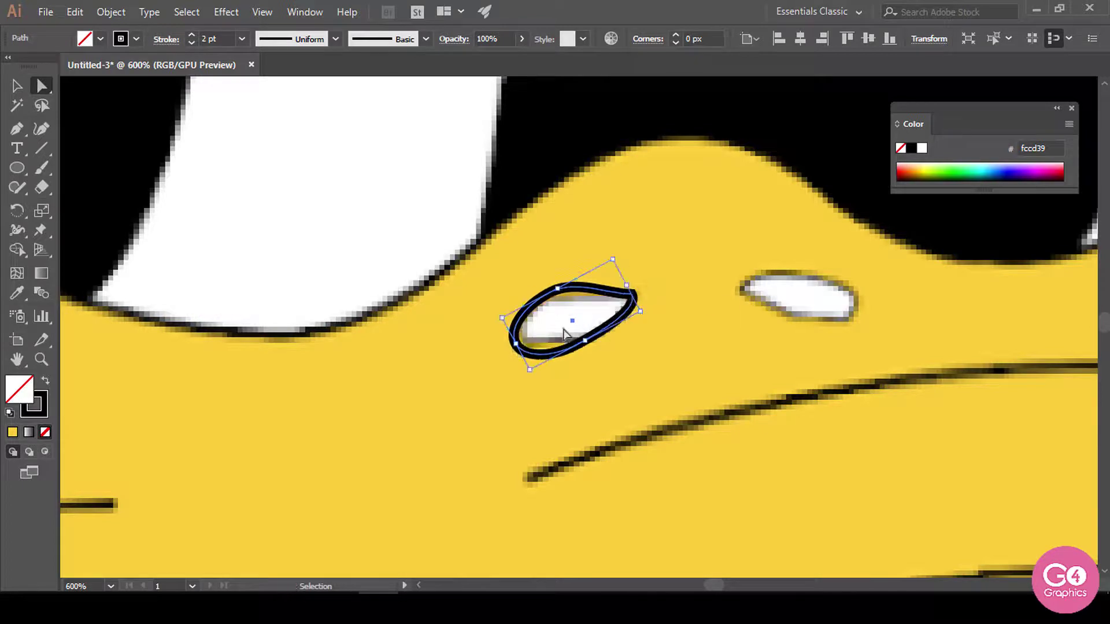
pyautogui.moveTo(519, 347); pyautogui.dragTo(525, 338)
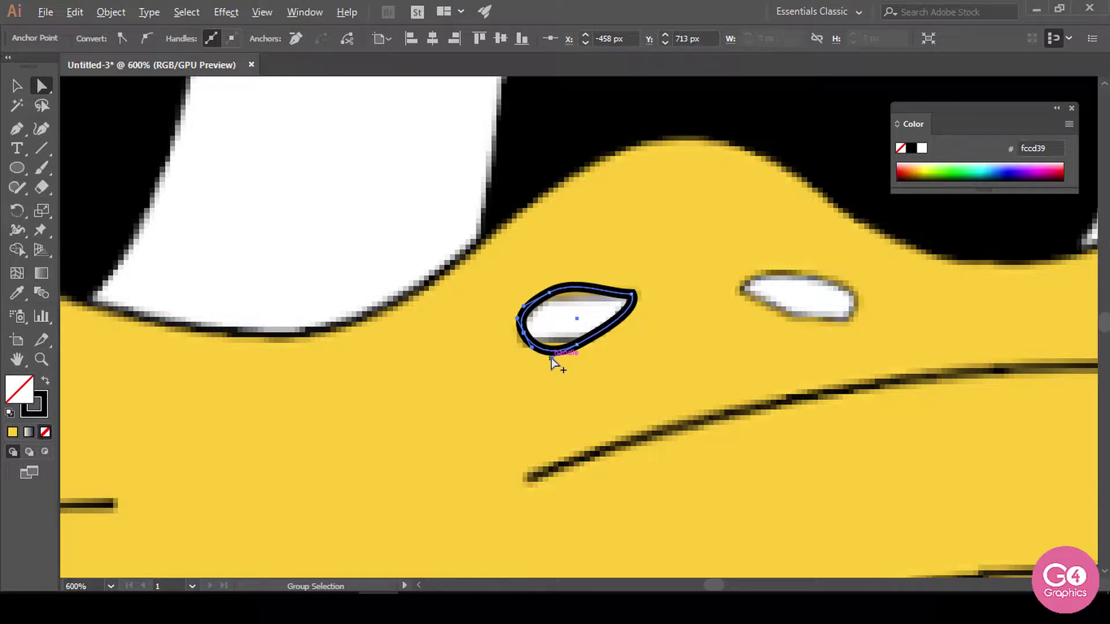
pyautogui.moveTo(550, 359); pyautogui.dragTo(547, 337)
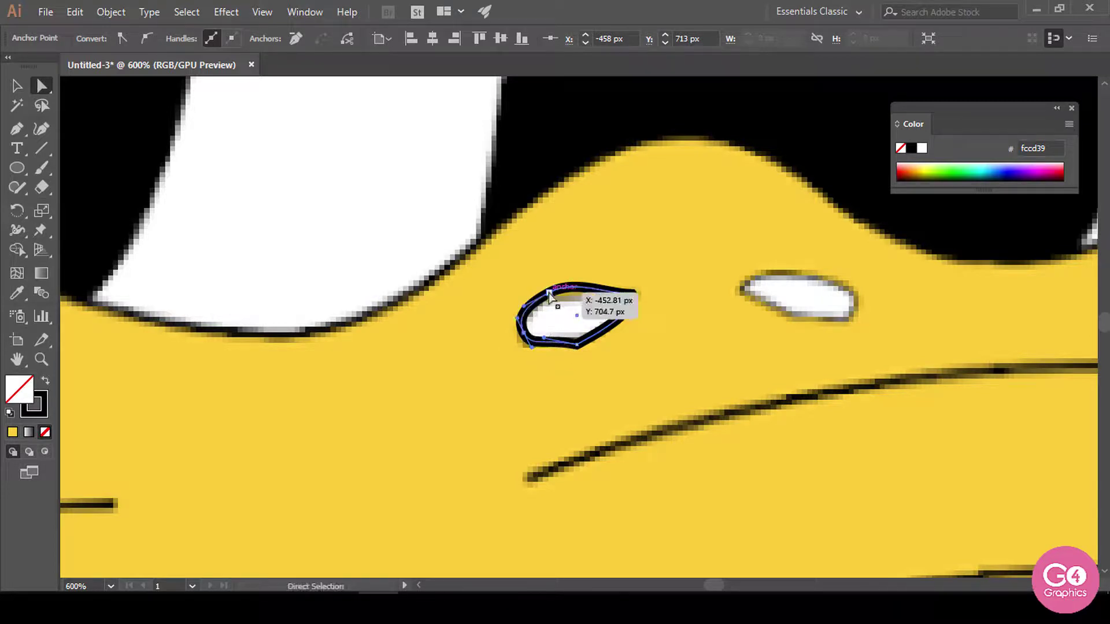
pyautogui.moveTo(550, 295); pyautogui.dragTo(549, 301)
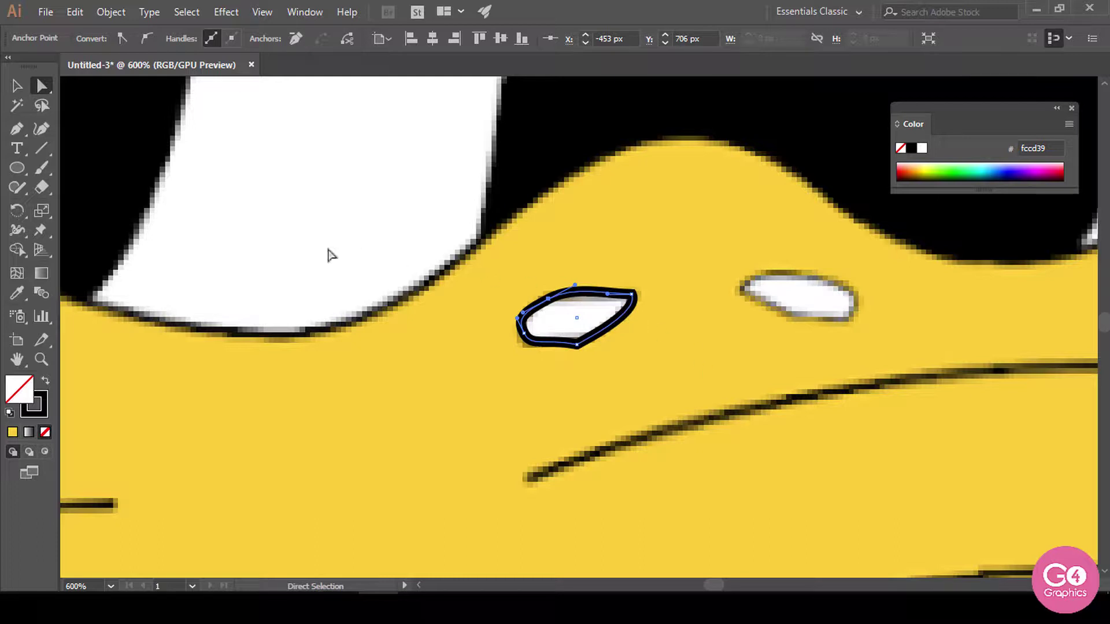
# Step: Duplicate the nostril outline over the right-hand nostril, reflect the copy across the vertical axis and align it with the reference
pyautogui.click(17, 86)
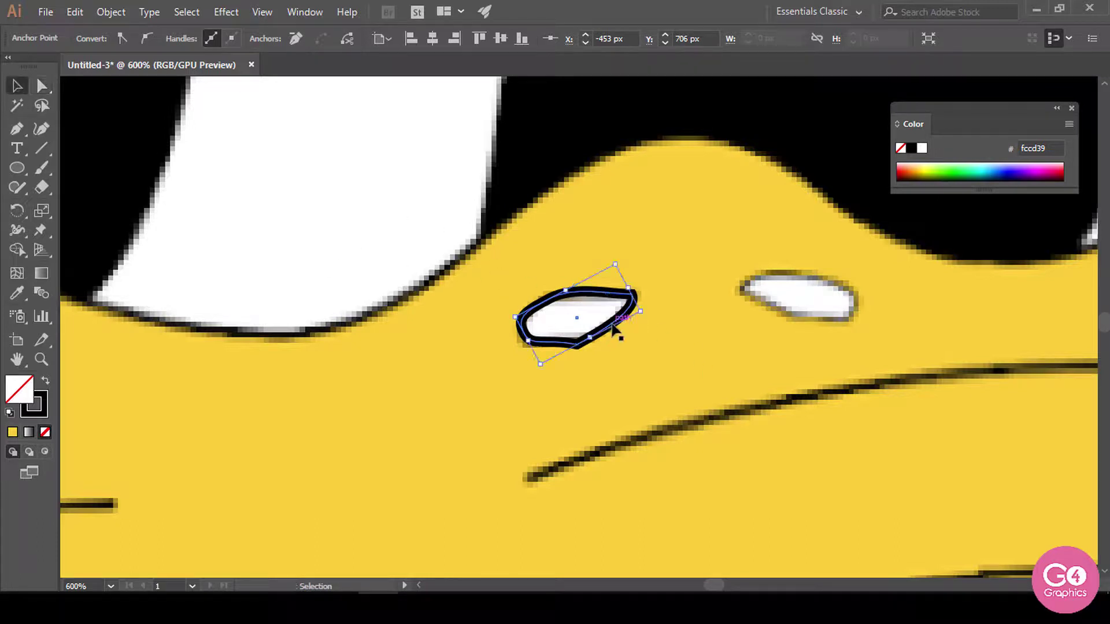
pyautogui.moveTo(610, 328); pyautogui.dragTo(821, 312)
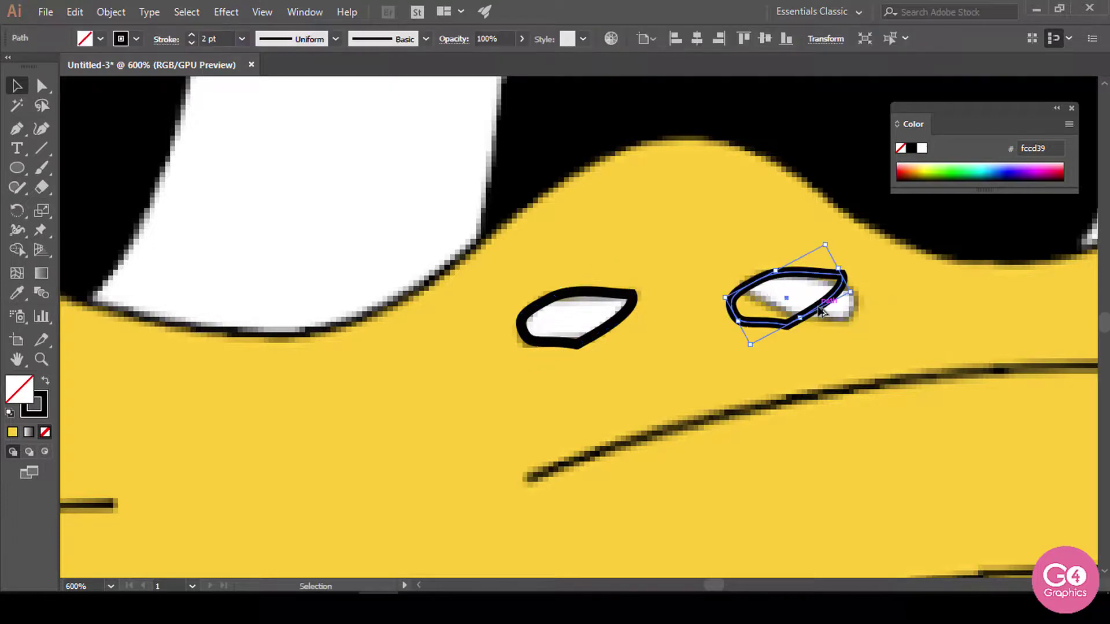
pyautogui.rightClick(820, 311)
pyautogui.moveTo(893, 496)
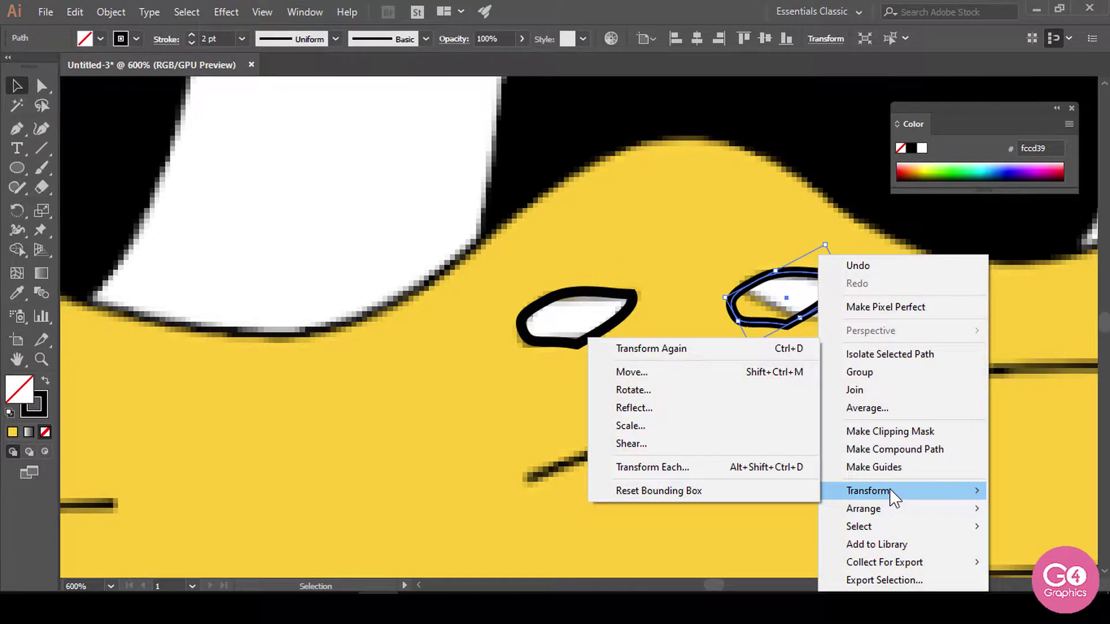
pyautogui.click(649, 407)
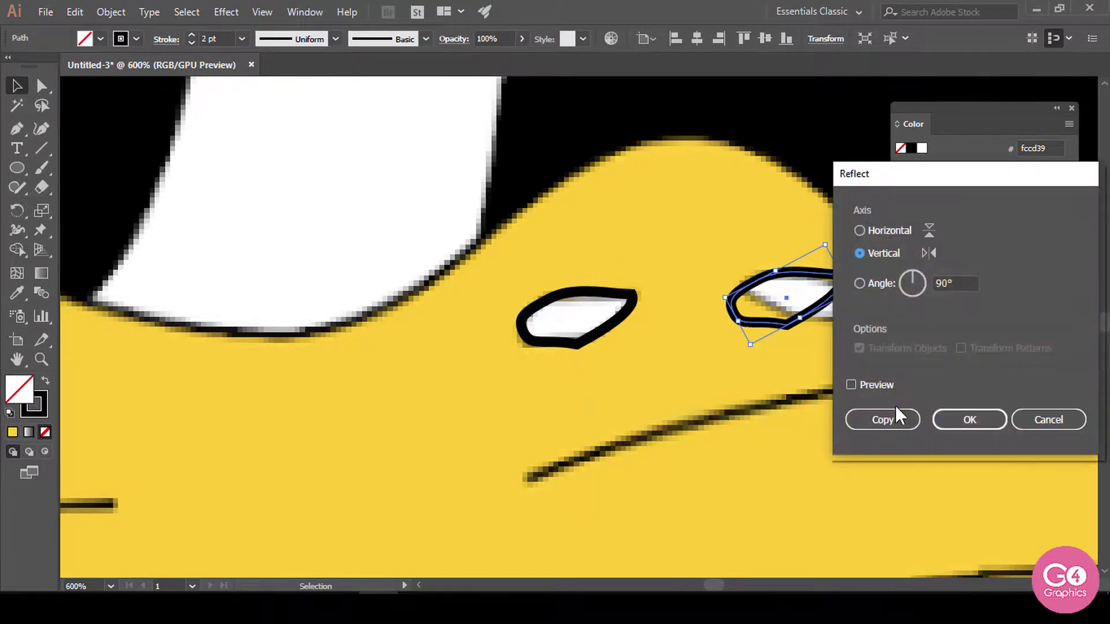
pyautogui.click(851, 385)
pyautogui.moveTo(891, 186); pyautogui.dragTo(971, 215)
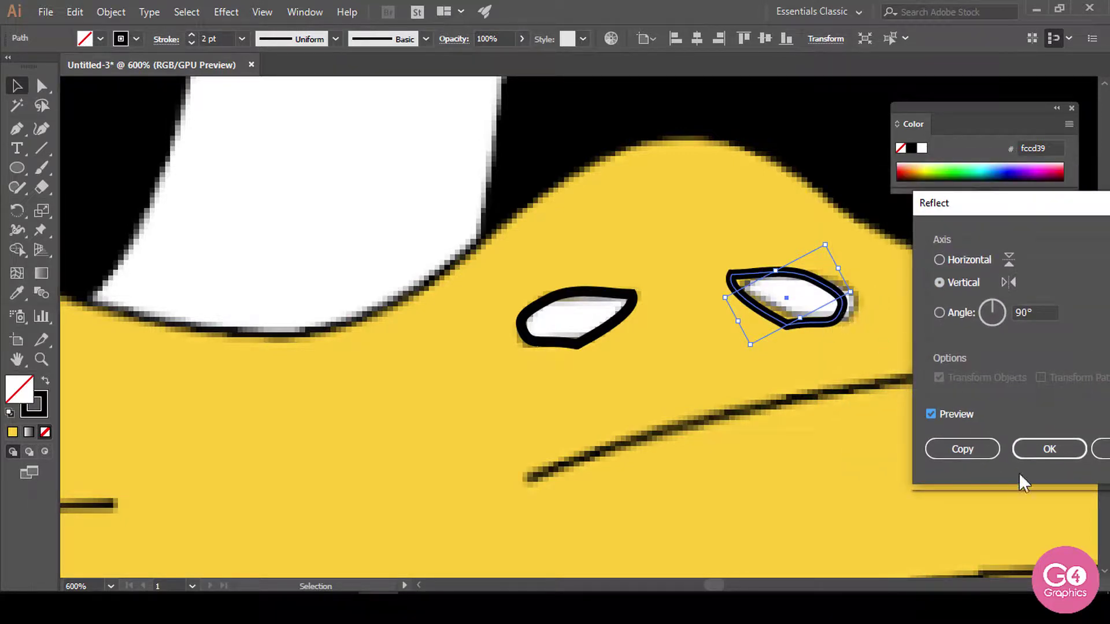
pyautogui.click(1045, 449)
pyautogui.moveTo(826, 323); pyautogui.dragTo(864, 322)
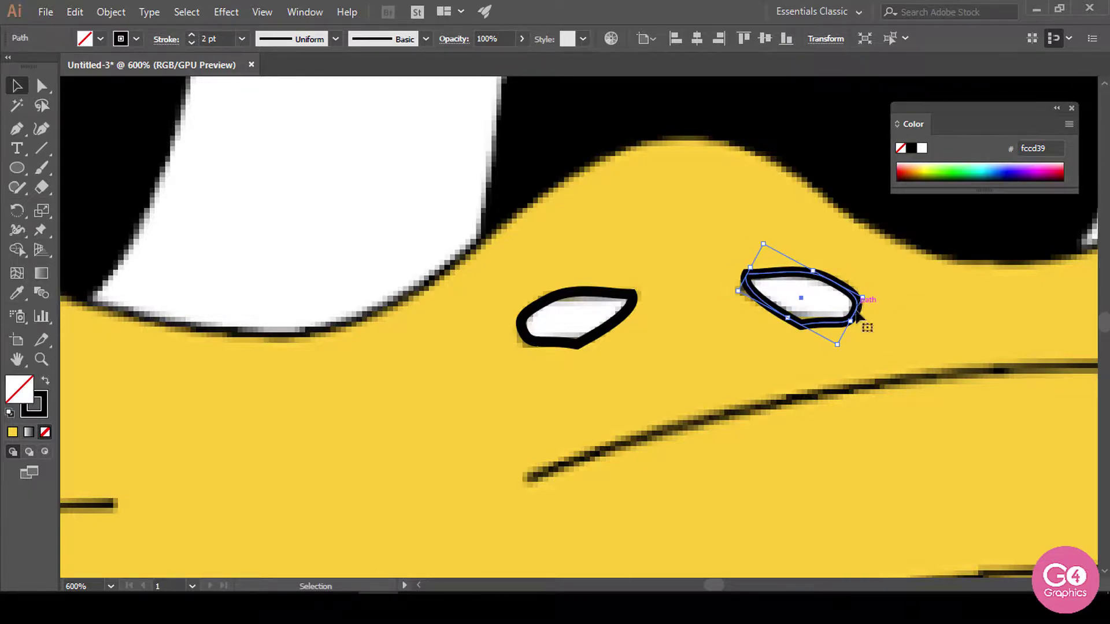
# Step: Move both nostril outlines and the tongue crease together from the reference onto the beak of the artboard duck
pyautogui.hotkey('ctrl', '-')
pyautogui.hotkey('ctrl', '-')
pyautogui.hotkey('ctrl', '-')
pyautogui.hotkey('ctrl', '-')
pyautogui.hotkey('ctrl', '-')
pyautogui.hotkey('ctrl', '-')
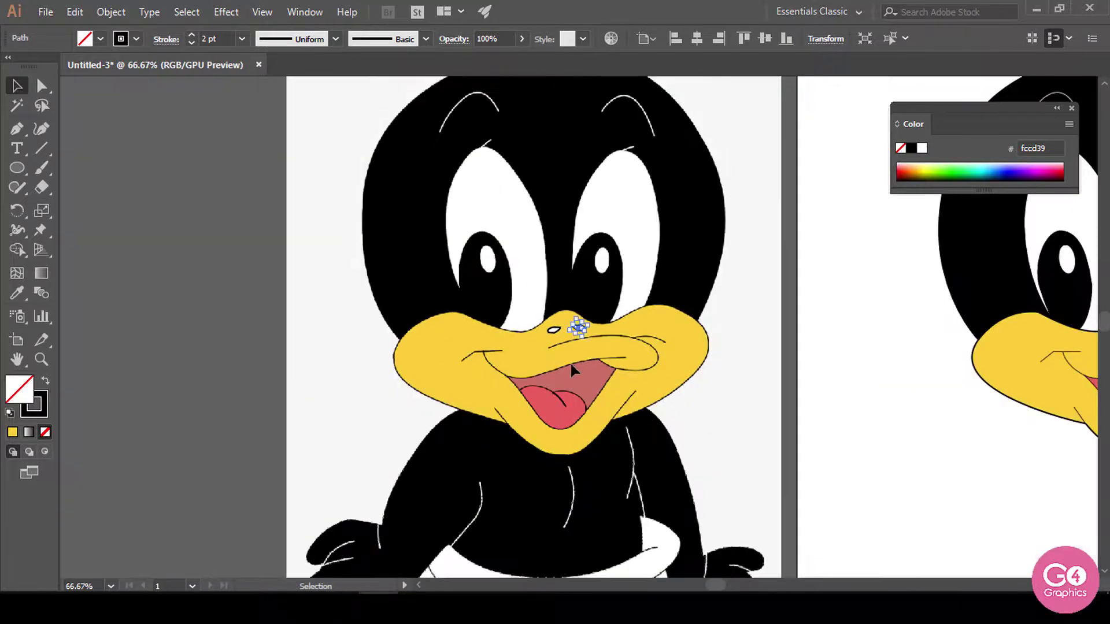
pyautogui.keyDown('shift'); pyautogui.click(554, 330); pyautogui.keyUp('shift')
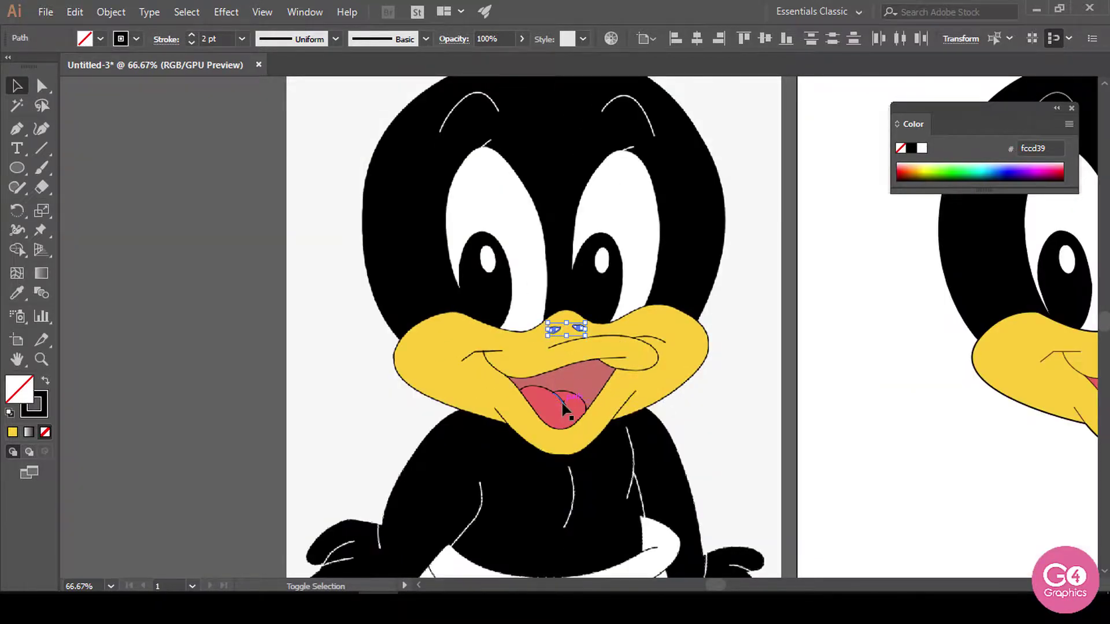
pyautogui.keyDown('shift'); pyautogui.click(561, 397); pyautogui.keyUp('shift')
pyautogui.moveTo(698, 450); pyautogui.dragTo(529, 418)
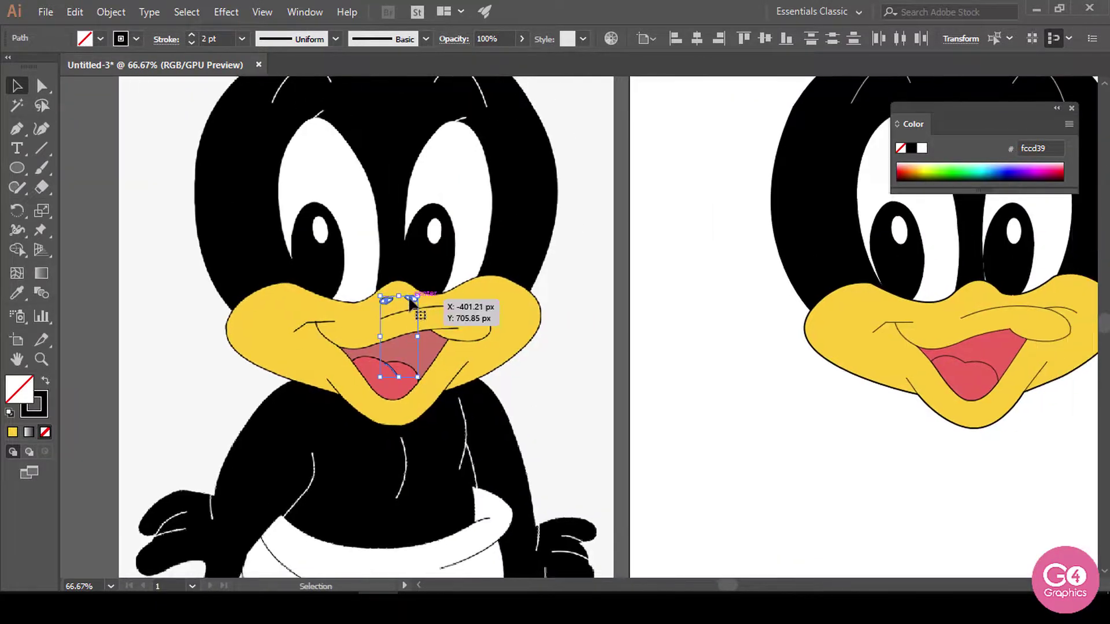
pyautogui.moveTo(415, 300); pyautogui.dragTo(988, 330)
pyautogui.press('space')
pyautogui.moveTo(1029, 451); pyautogui.dragTo(729, 465)
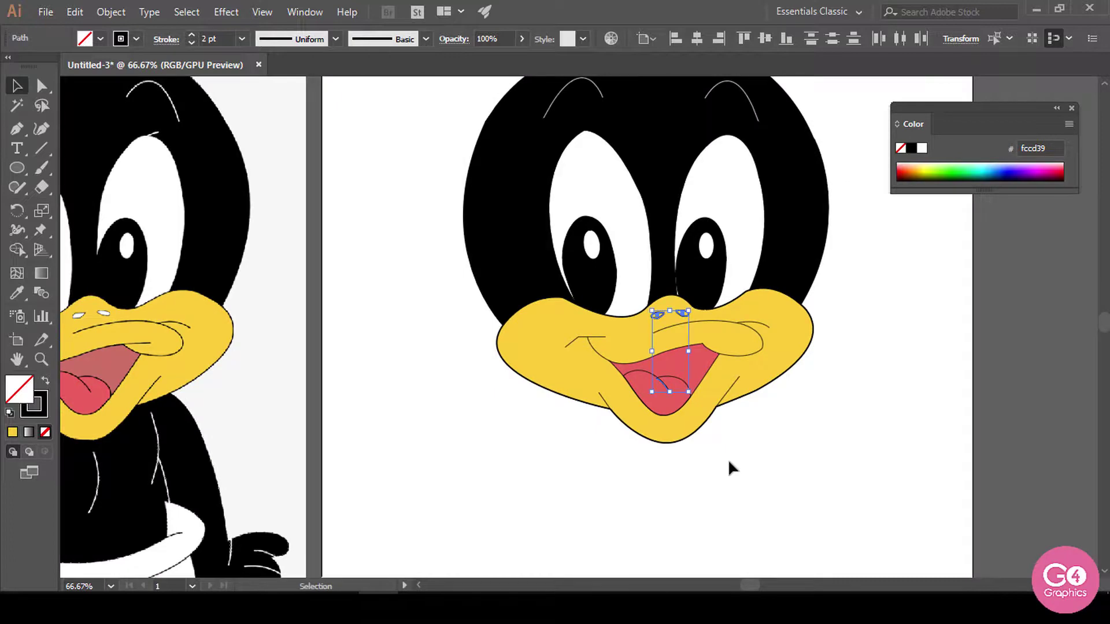
# Step: Bring the nostril outlines and the tongue crease to the front, above the beak and tongue
pyautogui.rightClick(681, 310)
pyautogui.moveTo(766, 508)
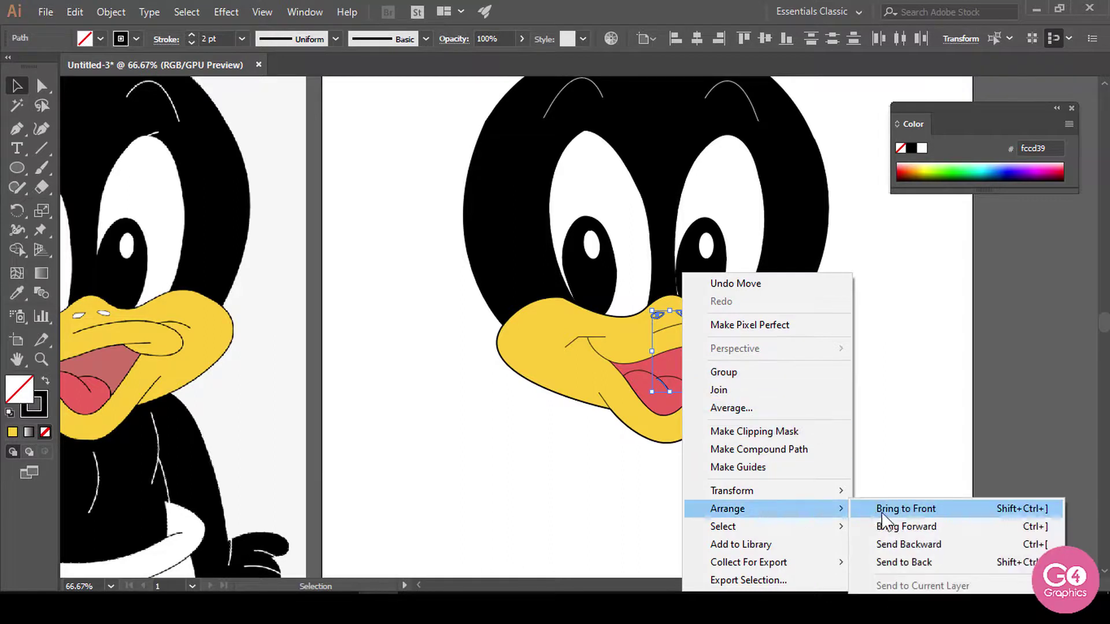
pyautogui.click(882, 512)
pyautogui.click(884, 473)
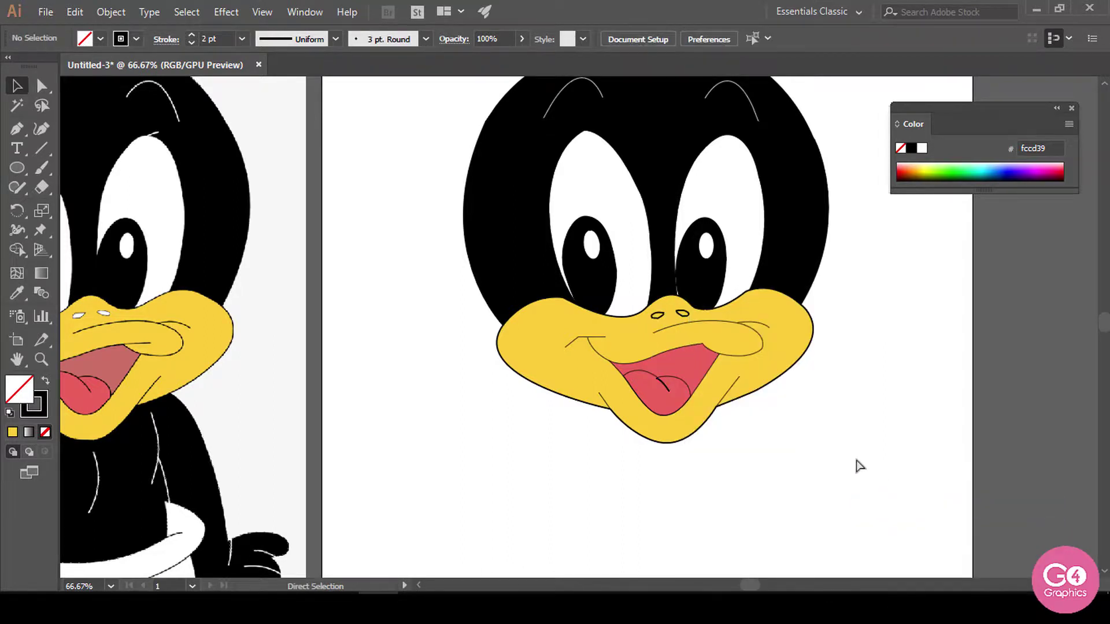
# Step: Fill the right-hand nostril on the artboard duck with white sampled from the eye, and give it a black stroke
pyautogui.hotkey('ctrl', '=')
pyautogui.hotkey('ctrl', '=')
pyautogui.moveTo(818, 378); pyautogui.dragTo(636, 366)
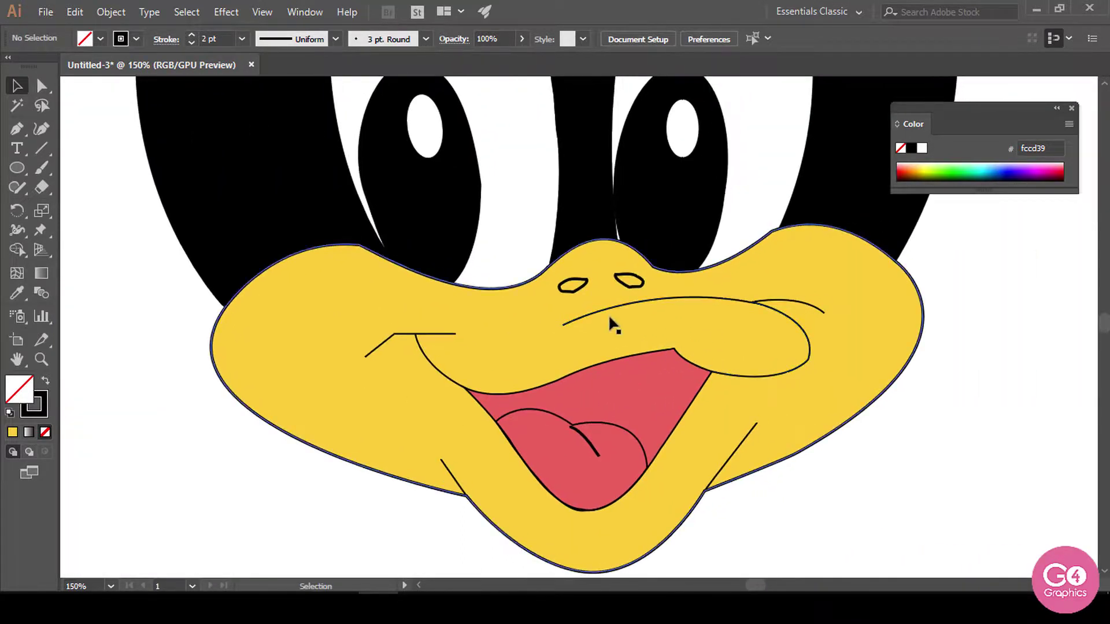
pyautogui.click(629, 281)
pyautogui.press('i')
pyautogui.click(737, 238)
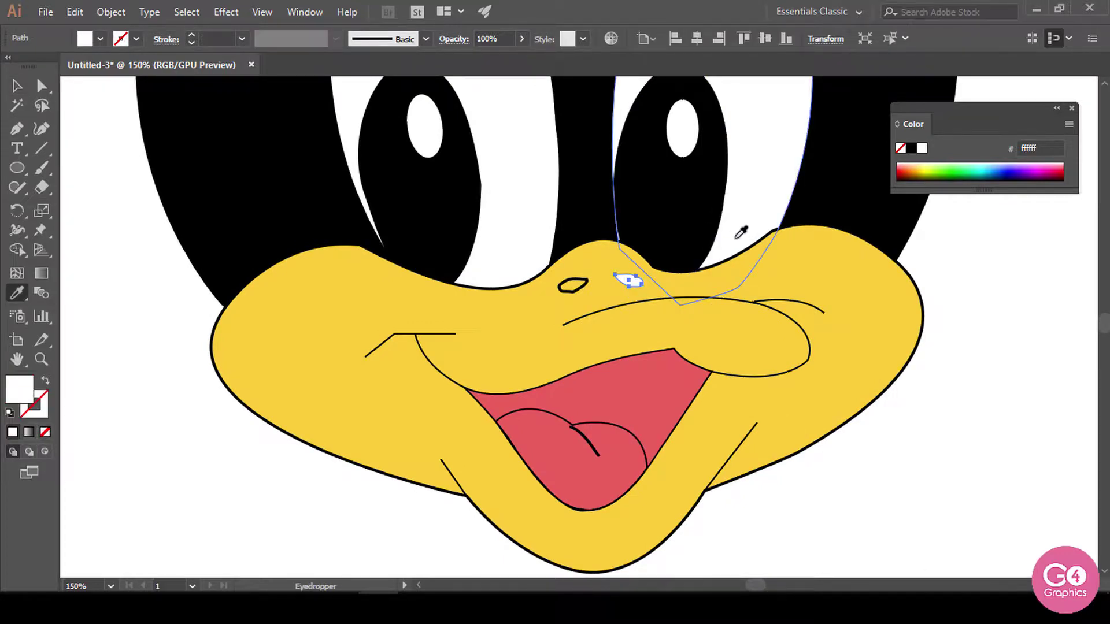
pyautogui.click(136, 38)
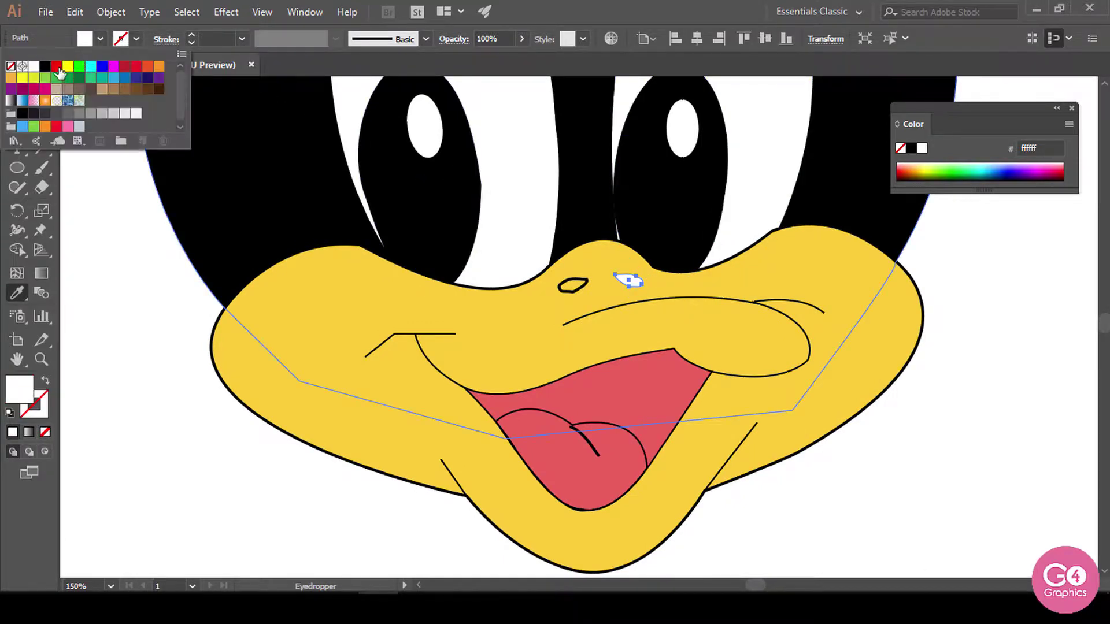
pyautogui.click(45, 66)
pyautogui.click(820, 541)
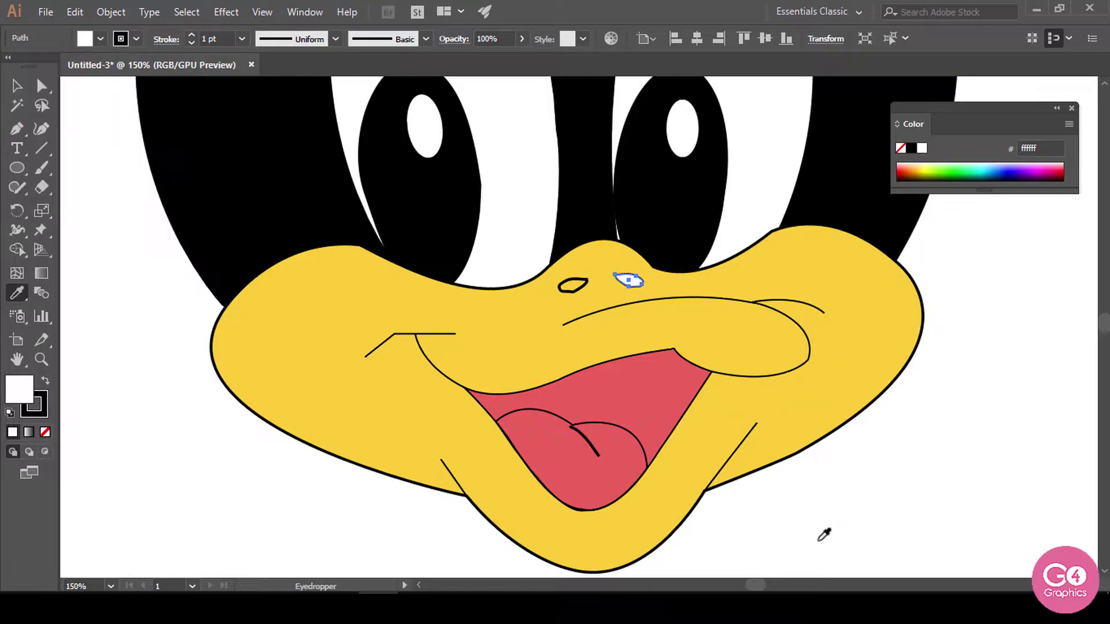
pyautogui.press('v')
pyautogui.click(863, 544)
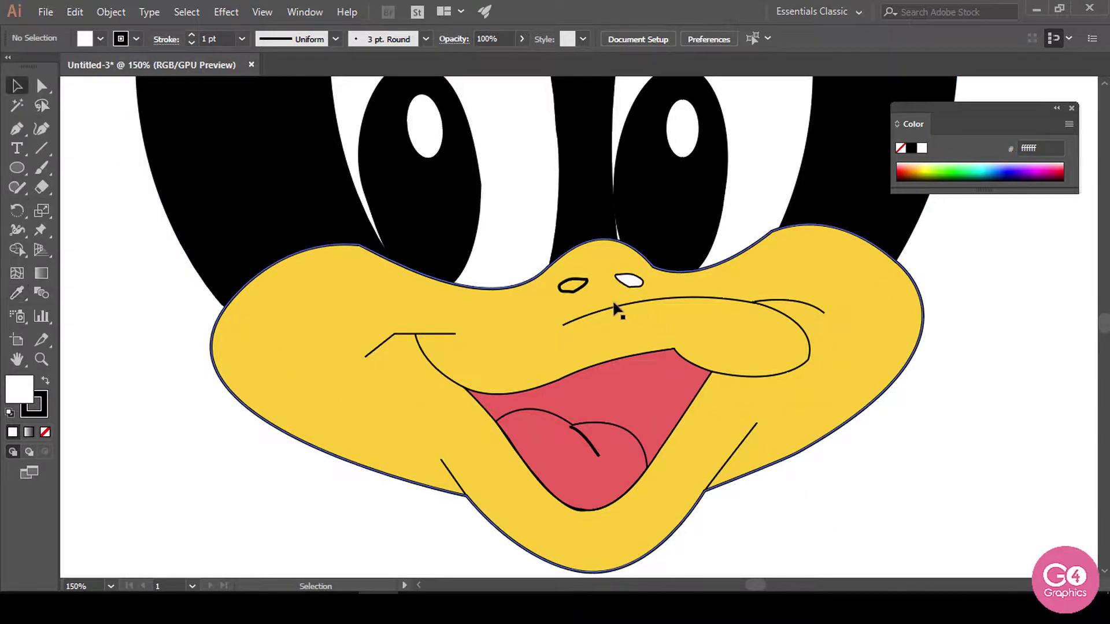
# Step: Give the left-hand nostril the same white fill and 1 pt black stroke as the right-hand nostril
pyautogui.click(581, 293)
pyautogui.press('i')
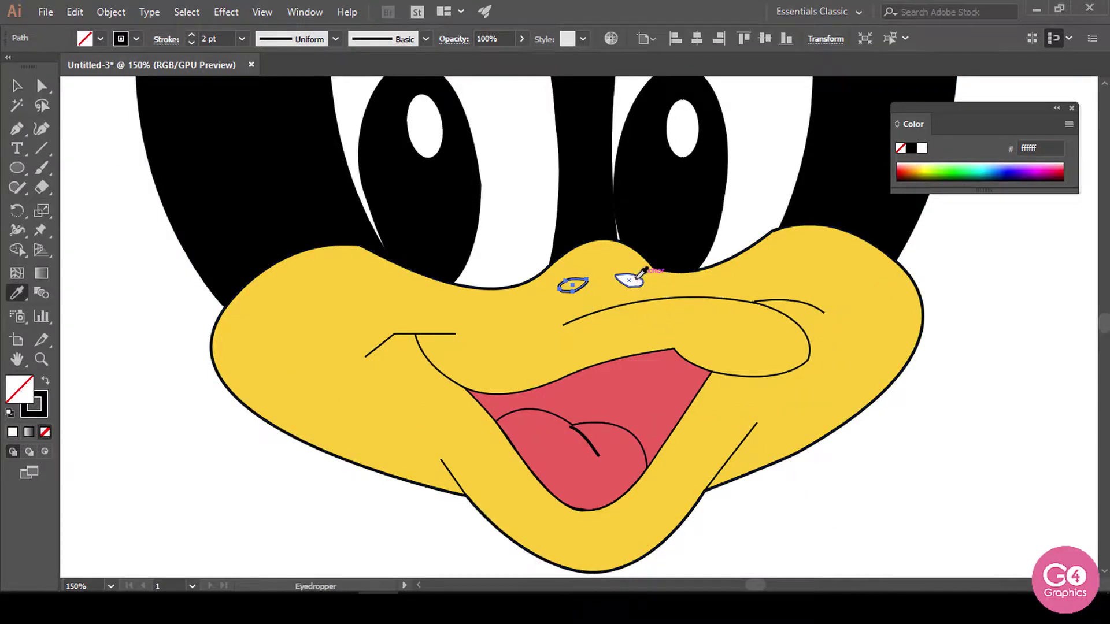
pyautogui.click(629, 281)
pyautogui.click(17, 86)
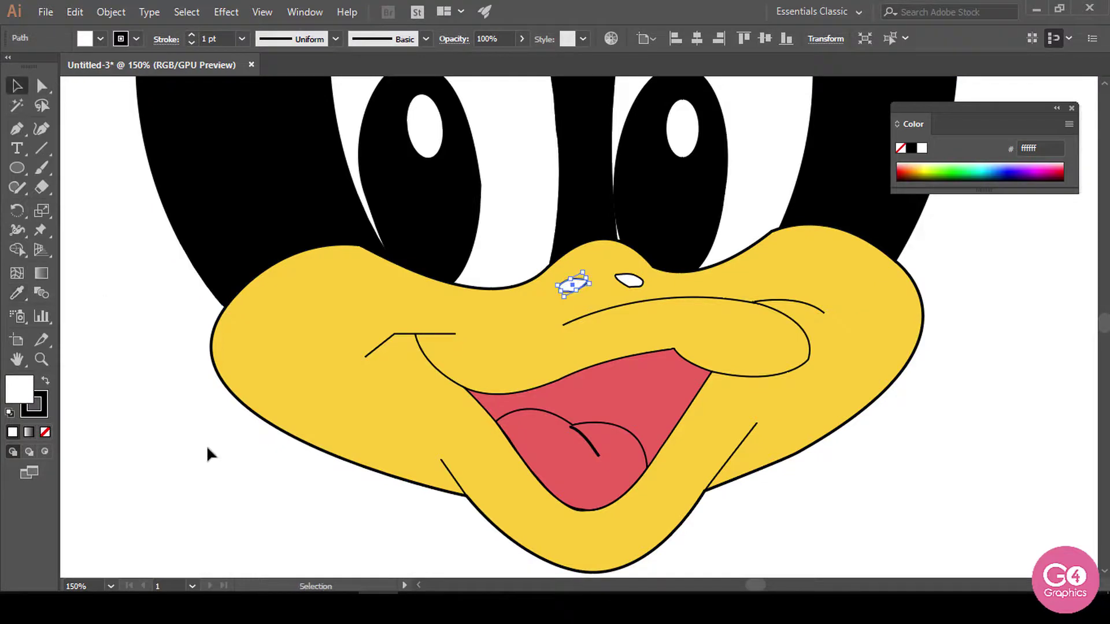
pyautogui.click(206, 445)
# Step: Set the tongue crease's stroke weight to 1 pt and nudge the crease toward the notch in the tongue outline
pyautogui.click(597, 452)
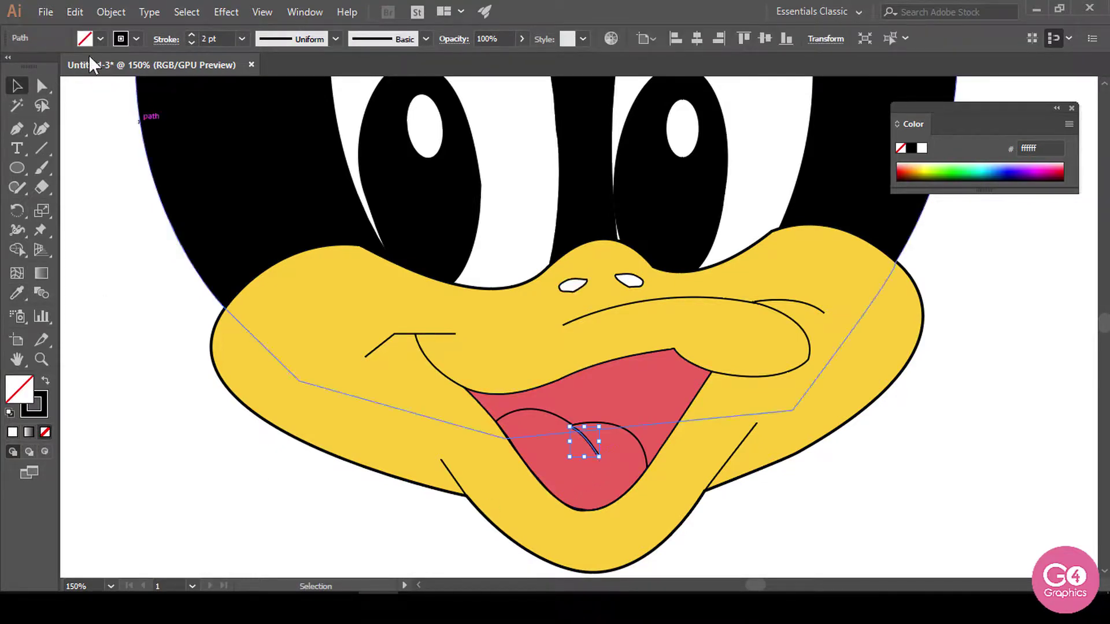
pyautogui.click(191, 43)
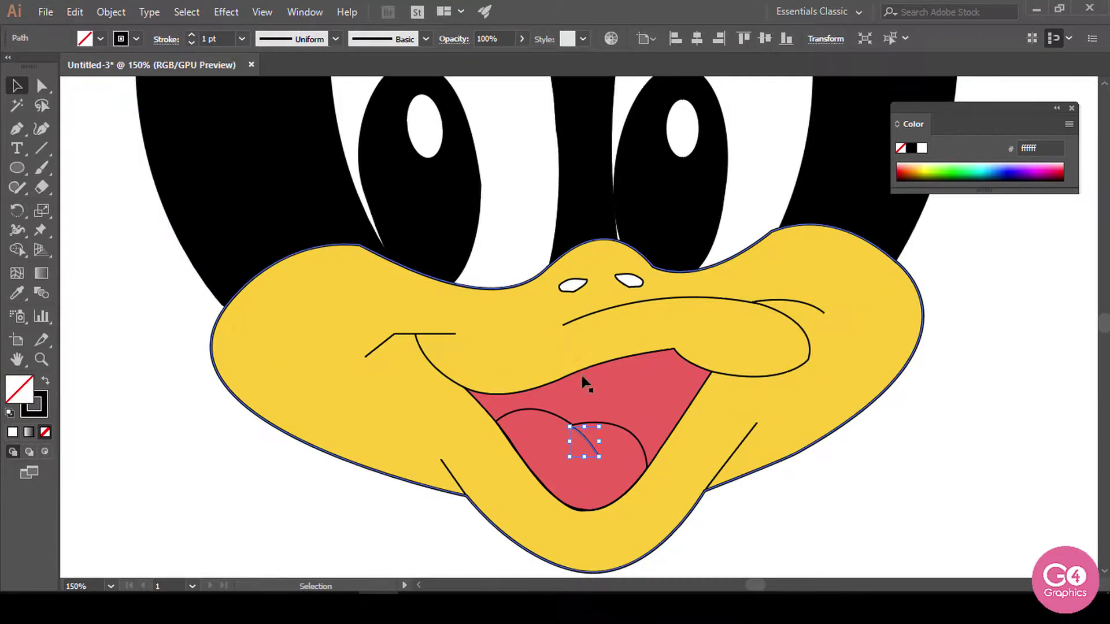
pyautogui.press('a')
pyautogui.hotkey('ctrl', '+')
pyautogui.hotkey('ctrl', '+')
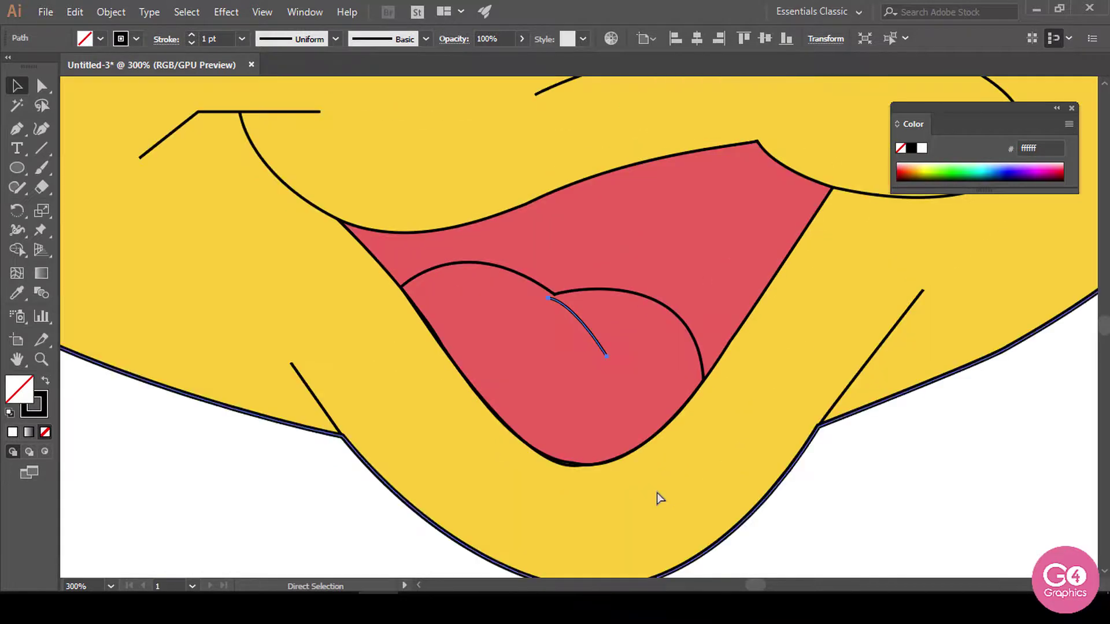
pyautogui.press('v')
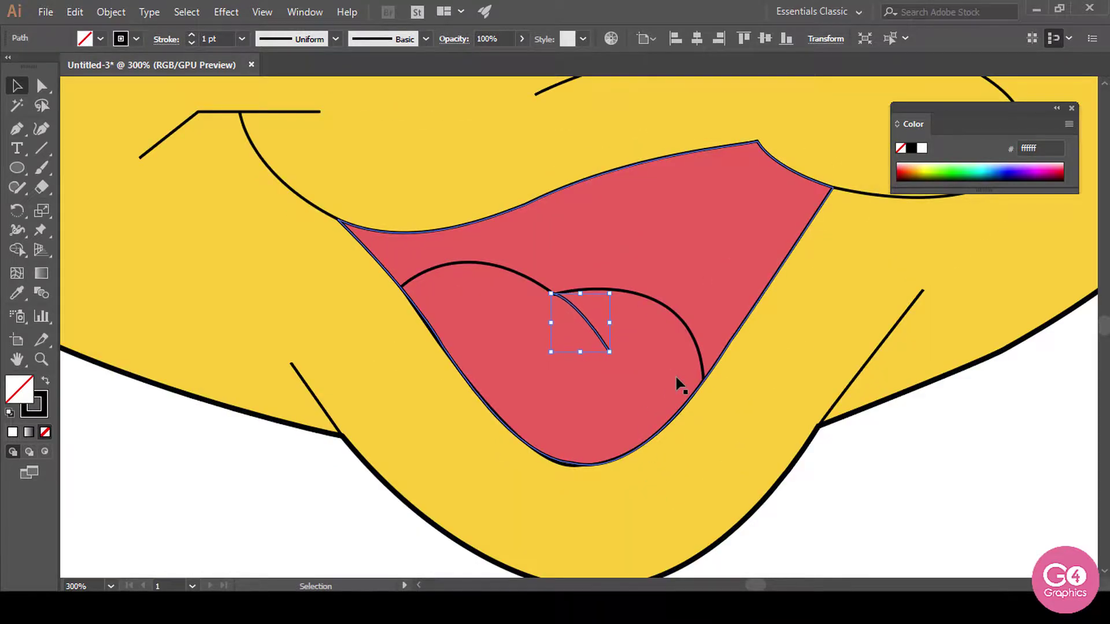
# Step: Reposition the tongue crease at the notch and rotate it slightly clockwise
pyautogui.click(581, 330)
pyautogui.hotkey('ctrl', '+')
pyautogui.moveTo(576, 293); pyautogui.dragTo(583, 296)
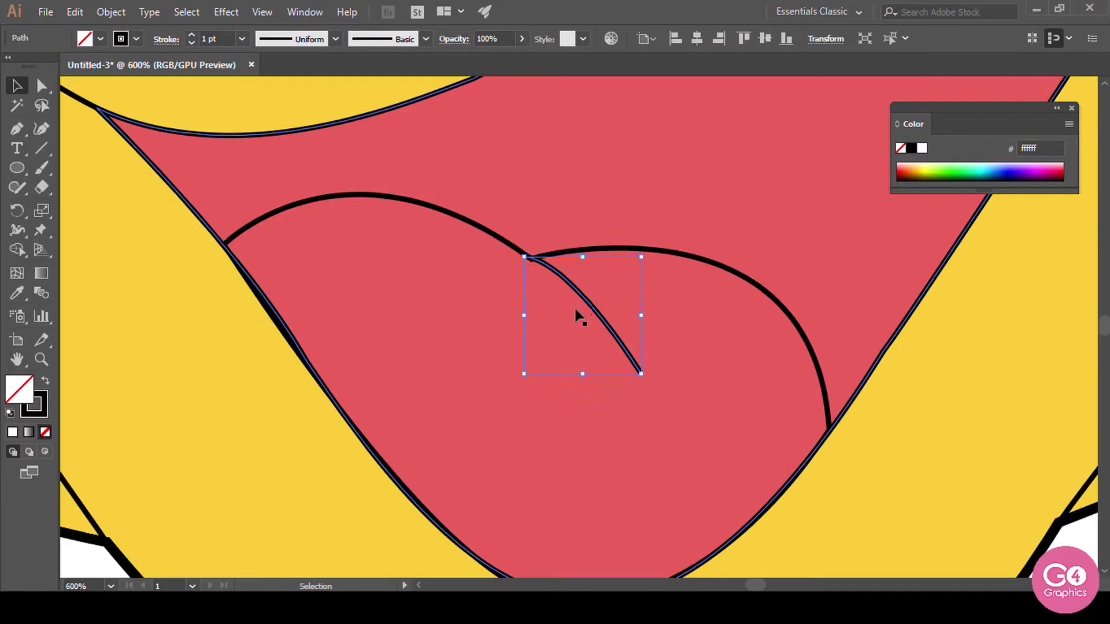
pyautogui.hotkey('ctrl', 'z')
pyautogui.click(682, 358)
pyautogui.hotkey('ctrl', '+')
pyautogui.click(584, 403)
pyautogui.moveTo(666, 279); pyautogui.dragTo(676, 423)
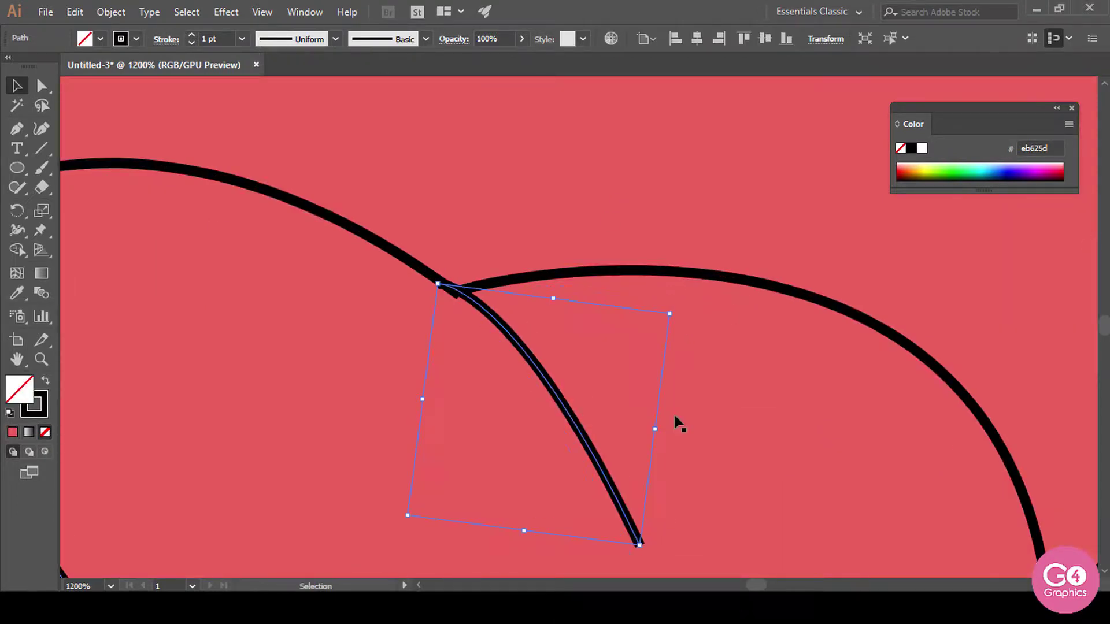
# Step: Snap the crease's upper anchor point to the junction of the tongue outline and shorten its handle to smooth the curve
pyautogui.hotkey('ctrl', '+')
pyautogui.hotkey('ctrl', '+')
pyautogui.hotkey('ctrl', '+')
pyautogui.click(40, 86)
pyautogui.click(425, 272)
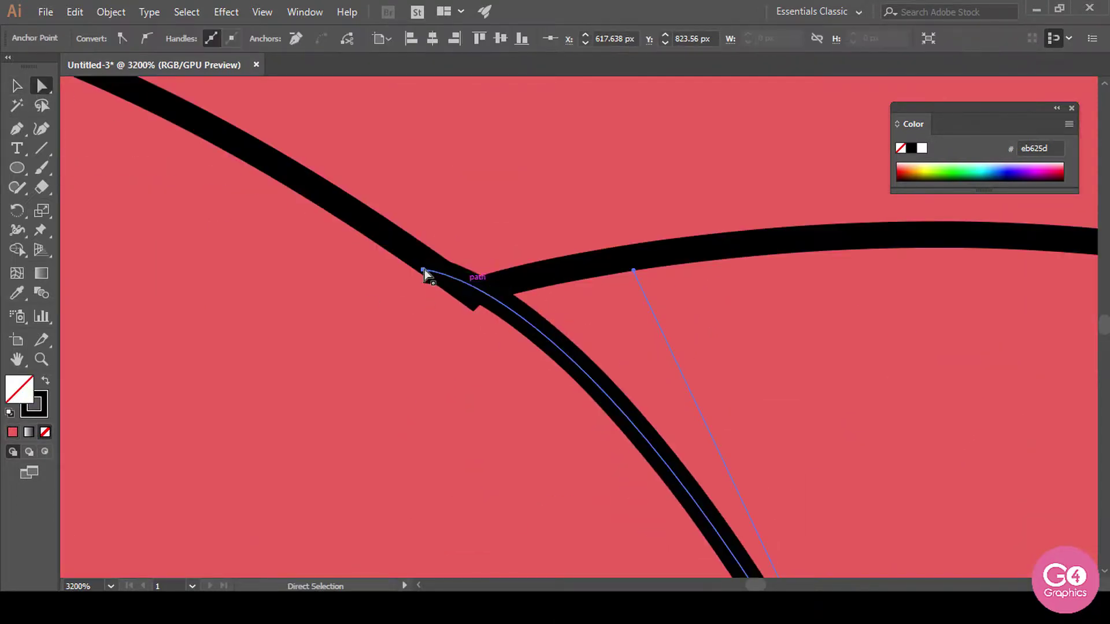
pyautogui.moveTo(425, 273); pyautogui.dragTo(471, 295)
pyautogui.moveTo(631, 271); pyautogui.dragTo(553, 293)
pyautogui.press('v')
pyautogui.press('Left')
pyautogui.hotkey('ctrl', 'z')
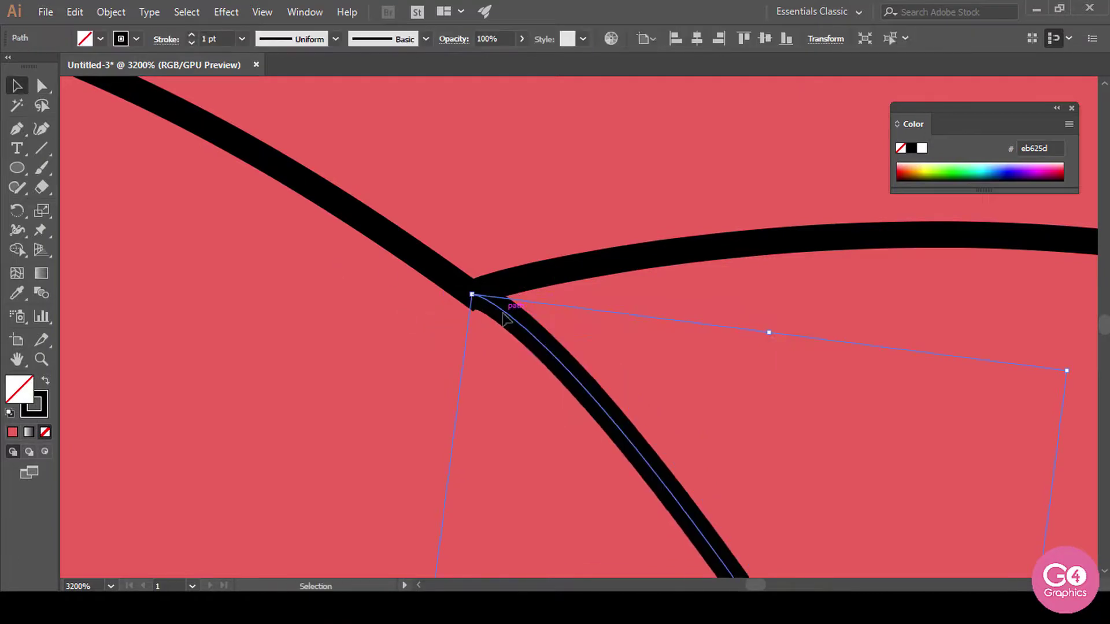
pyautogui.press('a')
pyautogui.moveTo(472, 295); pyautogui.dragTo(552, 302)
pyautogui.click(18, 104)
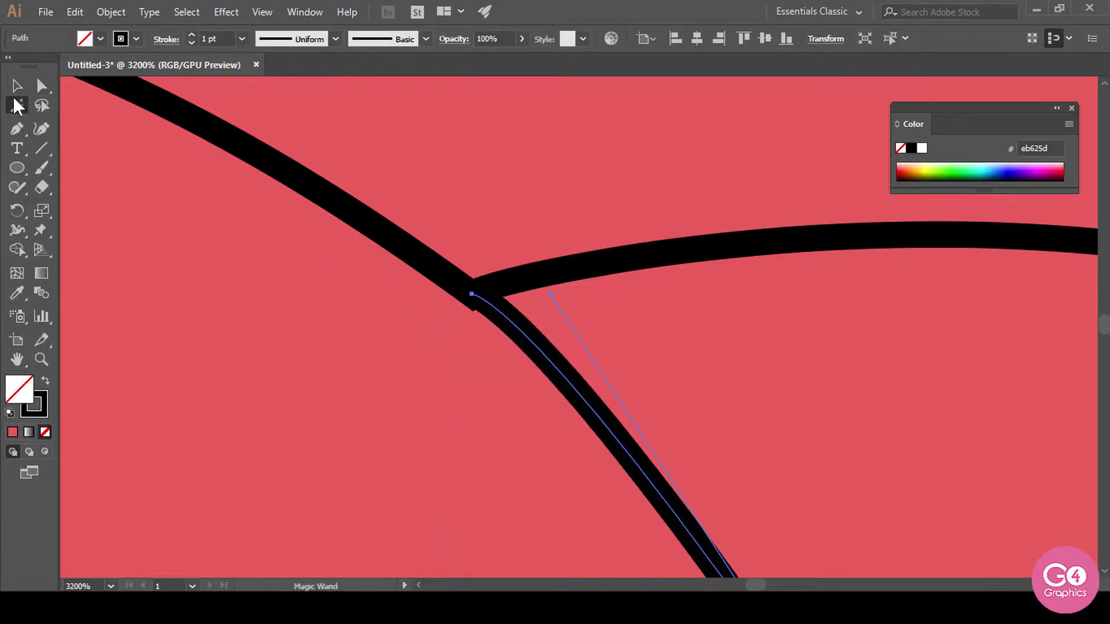
# Step: Set the stroke weight of both white eyebrow lines on the artboard duck to 2 pt
pyautogui.hotkey('ctrl', '-')
pyautogui.hotkey('ctrl', '-')
pyautogui.hotkey('ctrl', '-')
pyautogui.hotkey('ctrl', '-')
pyautogui.hotkey('ctrl', '-')
pyautogui.hotkey('ctrl', '-')
pyautogui.hotkey('ctrl', '-')
pyautogui.hotkey('ctrl', '-')
pyautogui.hotkey('ctrl', '-')
pyautogui.hotkey('ctrl', '-')
pyautogui.hotkey('ctrl', '-')
pyautogui.press('v')
pyautogui.click(752, 441)
pyautogui.moveTo(669, 414); pyautogui.dragTo(783, 462)
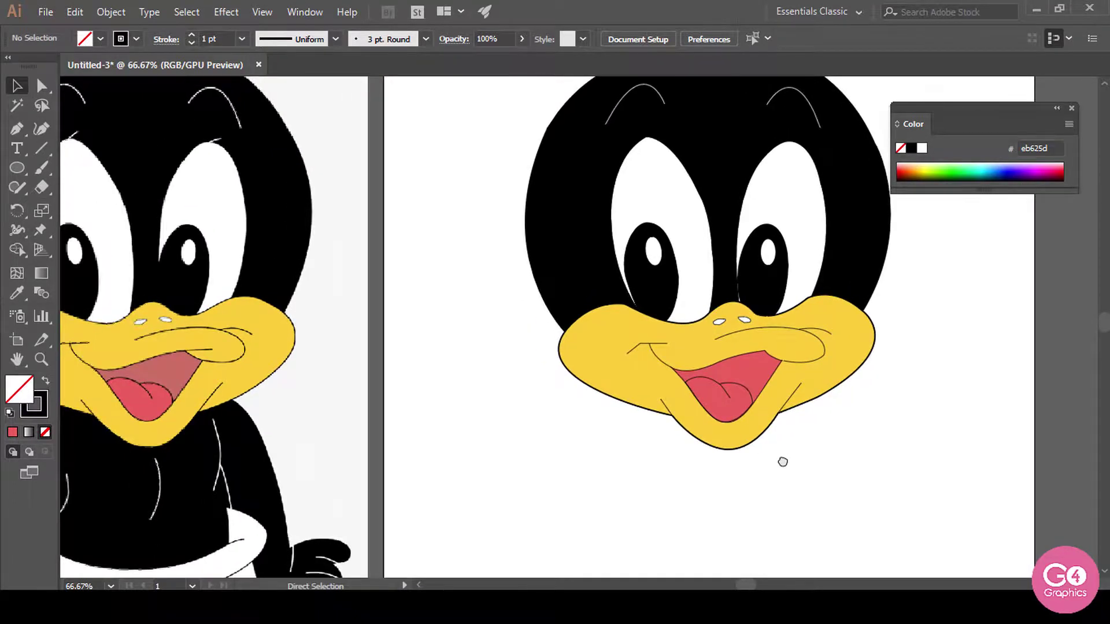
pyautogui.hotkey('ctrl', '-')
pyautogui.moveTo(714, 471); pyautogui.dragTo(719, 473)
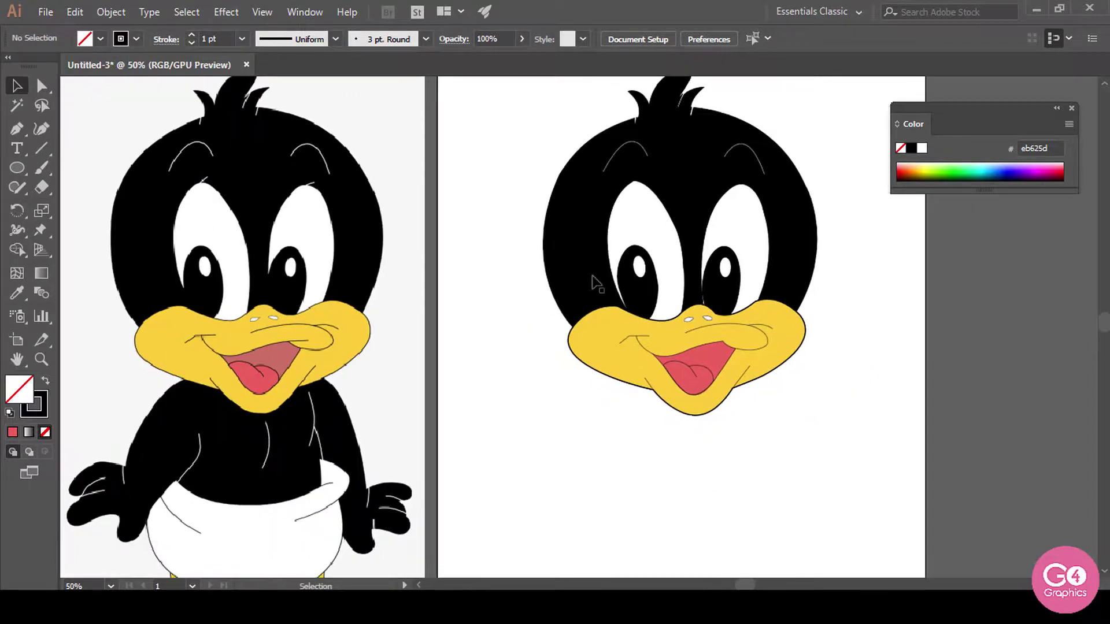
pyautogui.moveTo(654, 169); pyautogui.dragTo(645, 159)
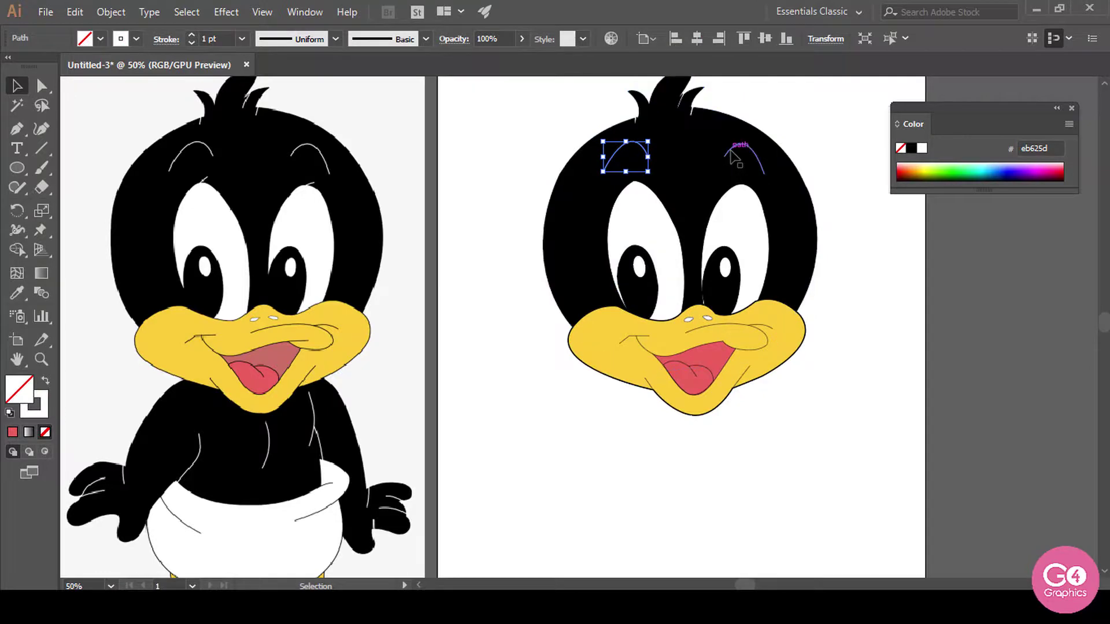
pyautogui.keyDown('shift'); pyautogui.click(733, 153); pyautogui.keyUp('shift')
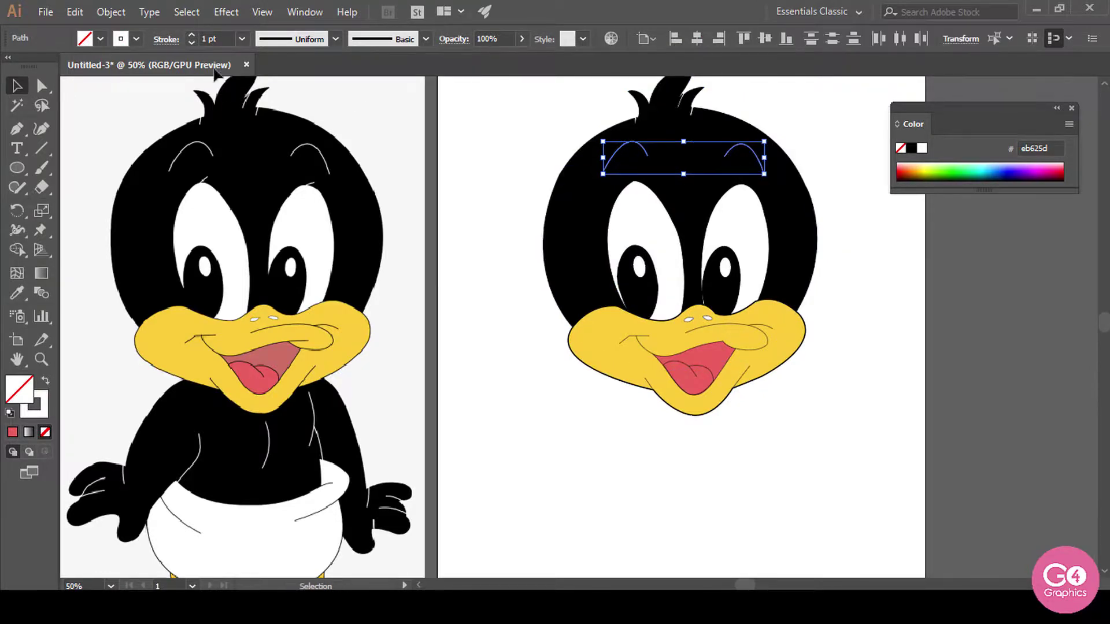
pyautogui.click(192, 35)
pyautogui.click(781, 458)
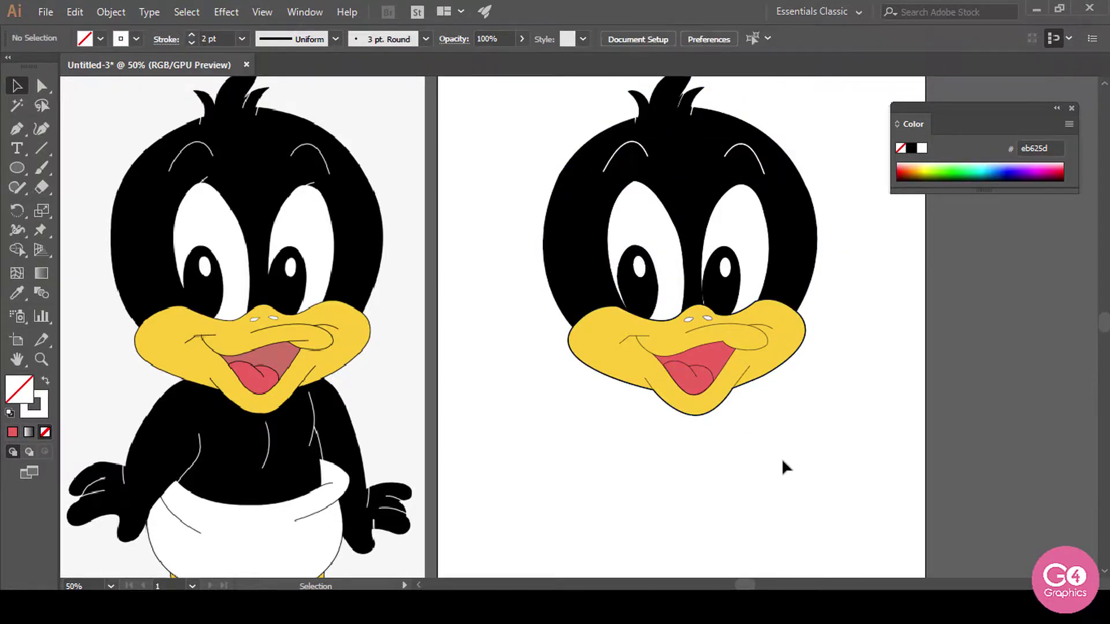
# Step: Fill the artboard duck's mouth interior with the muted red cc7066 sampled from the reference mouth
pyautogui.press('space')
pyautogui.moveTo(807, 473); pyautogui.dragTo(815, 474)
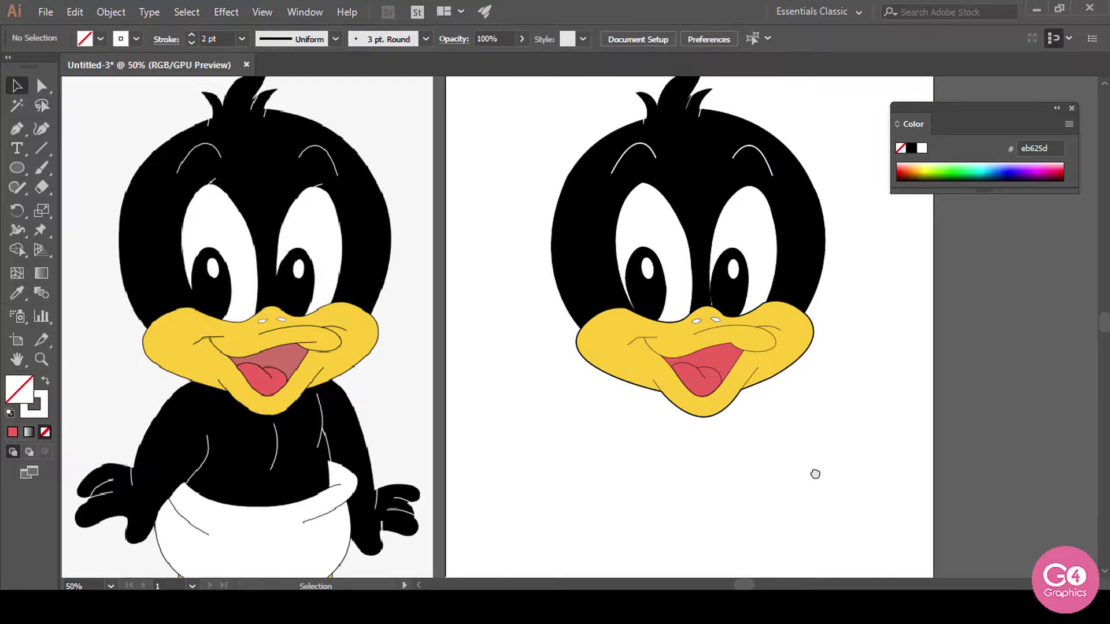
pyautogui.click(726, 366)
pyautogui.press('i')
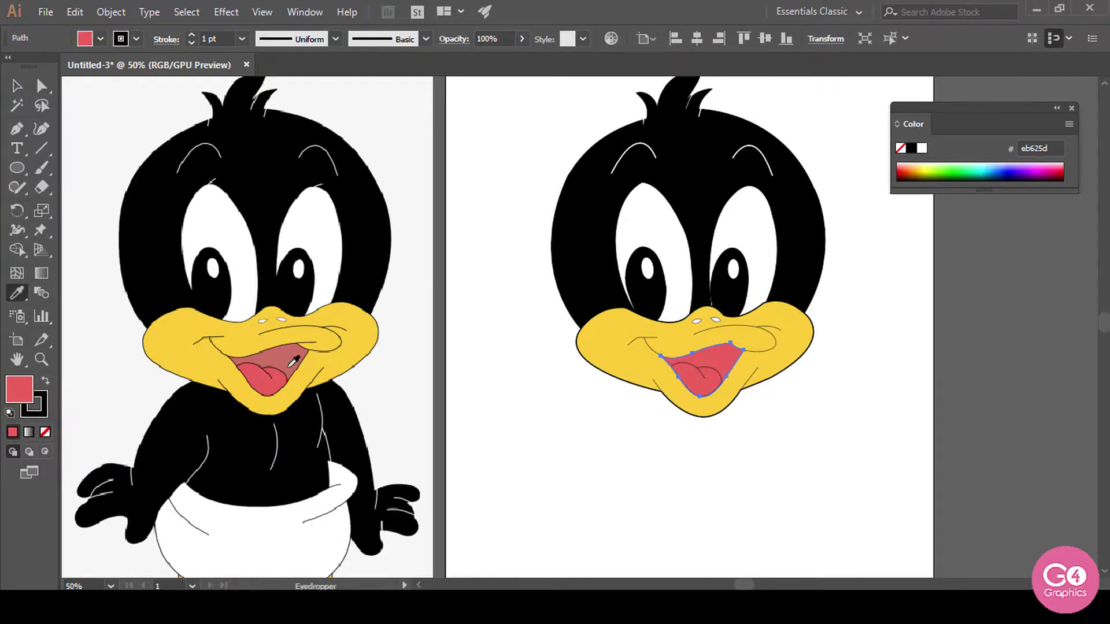
pyautogui.click(294, 357)
pyautogui.press('c')
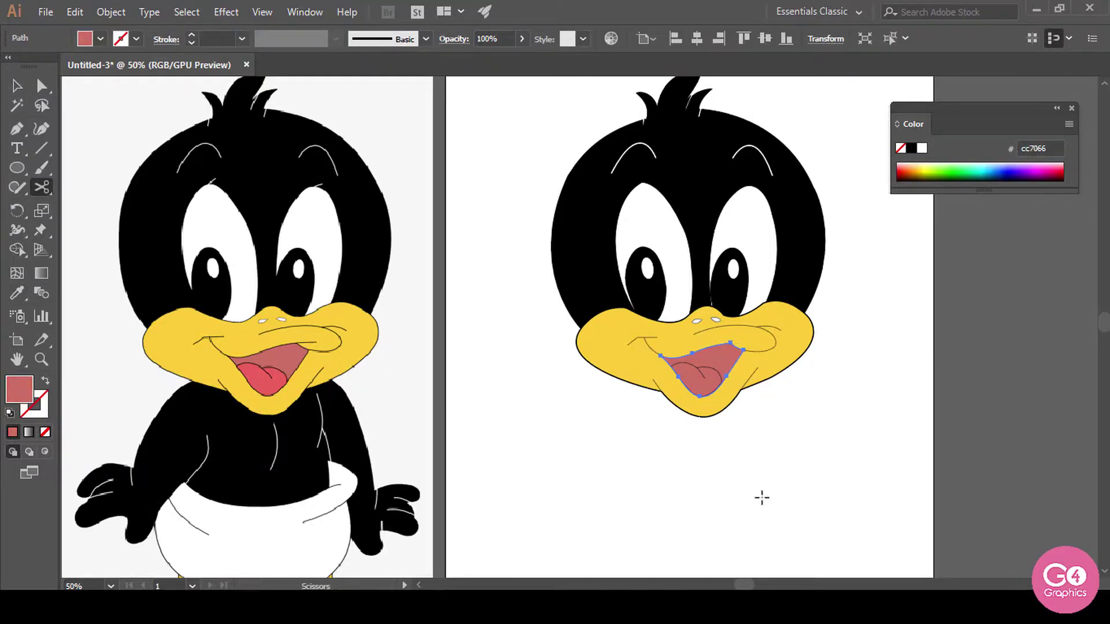
pyautogui.click(717, 401)
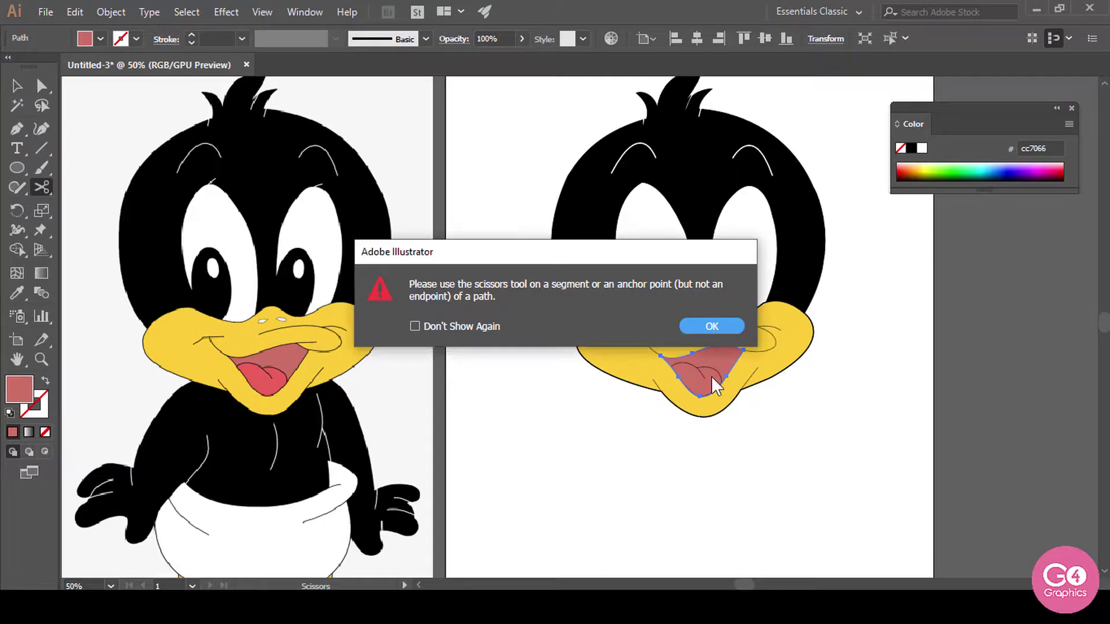
pyautogui.click(714, 327)
pyautogui.press('v')
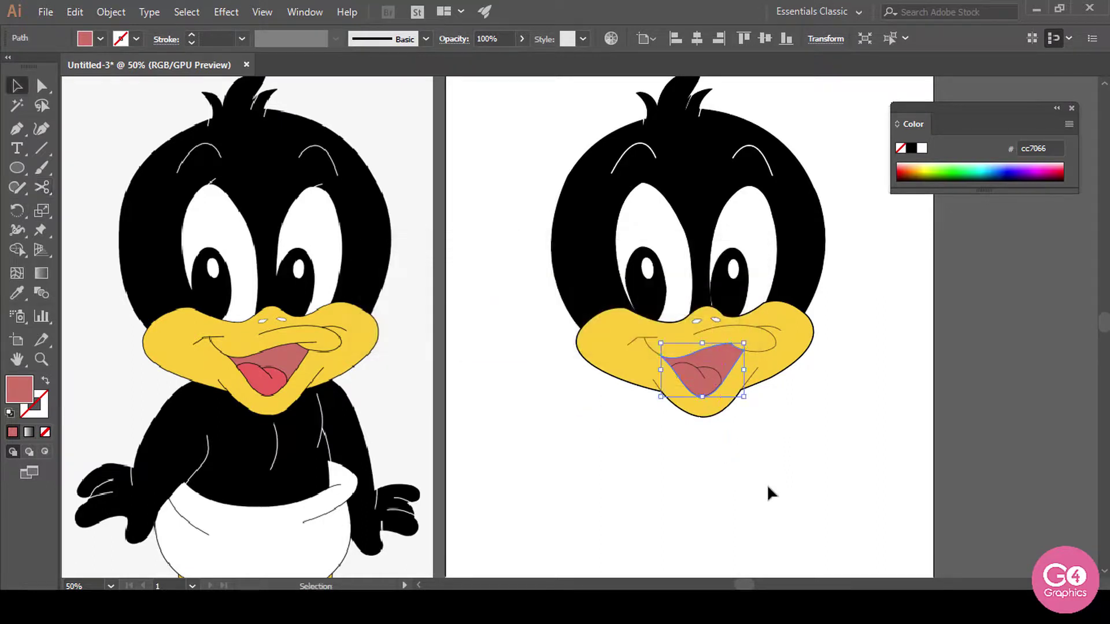
# Step: Fill the artboard duck's tongue with the brighter red eb625d sampled from the reference tongue
pyautogui.click(716, 383)
pyautogui.click(718, 425)
pyautogui.click(722, 381)
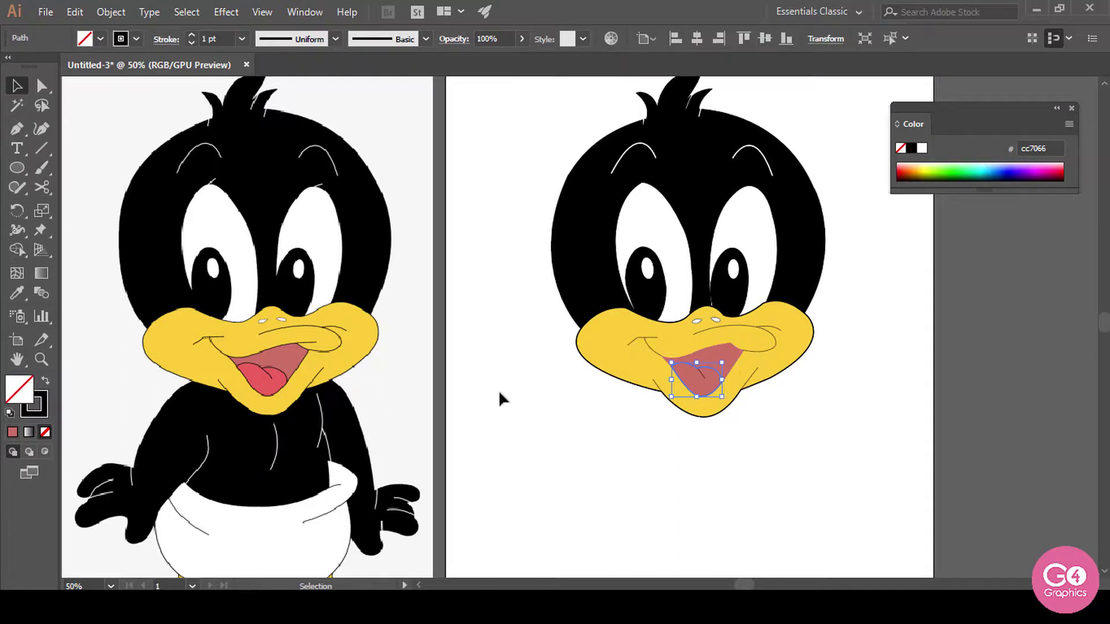
pyautogui.press('i')
pyautogui.click(278, 380)
pyautogui.press('v')
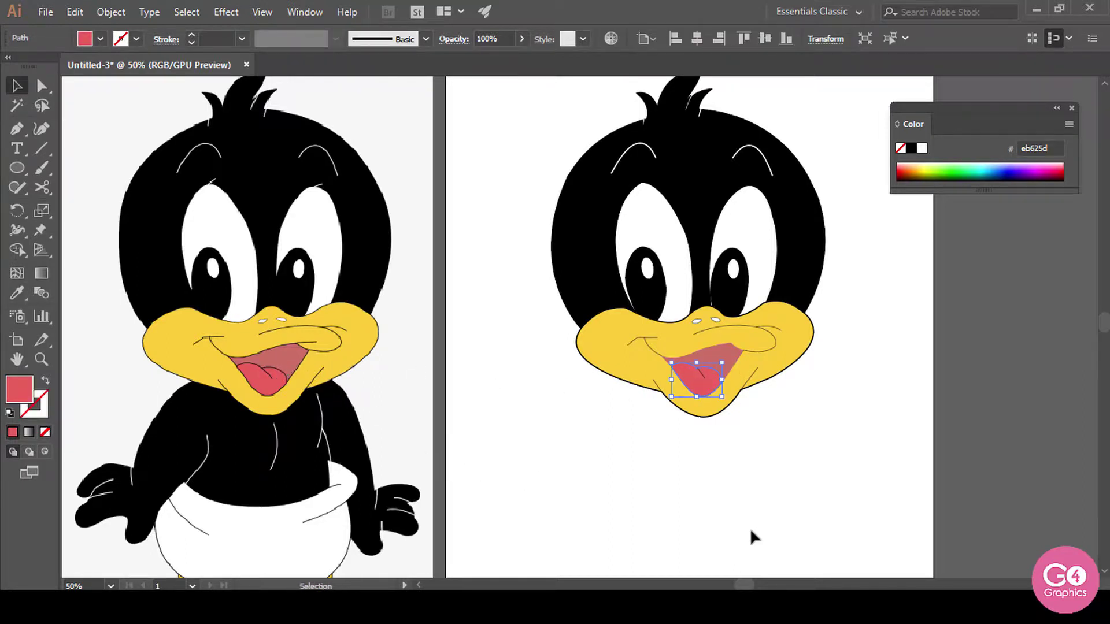
pyautogui.click(751, 528)
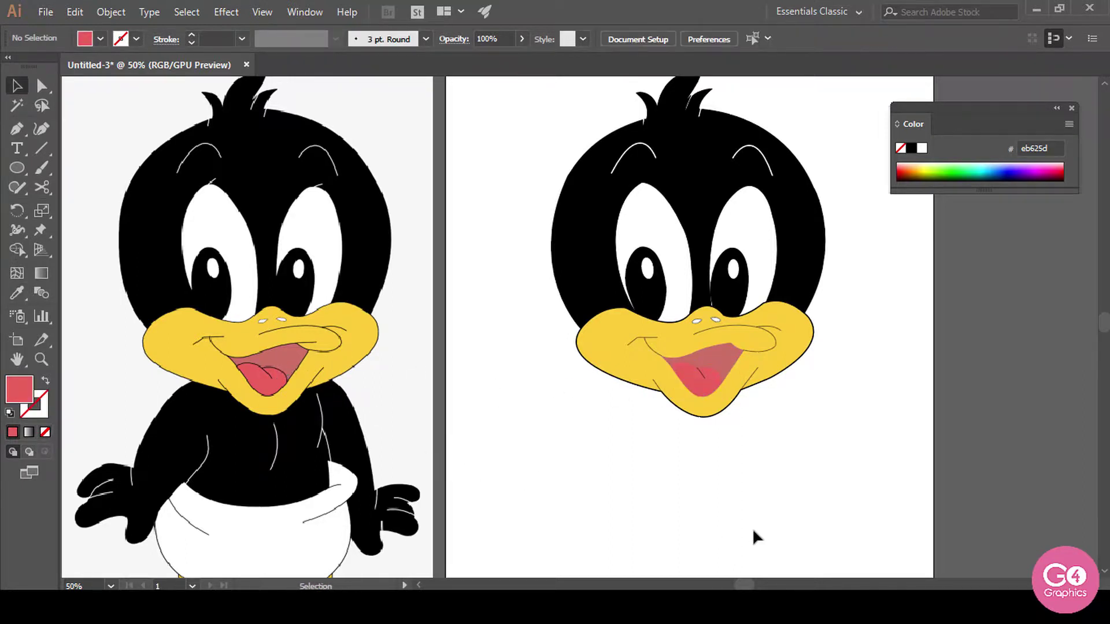
# Step: Give the tongue shape a 1 pt black stroke
pyautogui.click(695, 395)
pyautogui.click(100, 38)
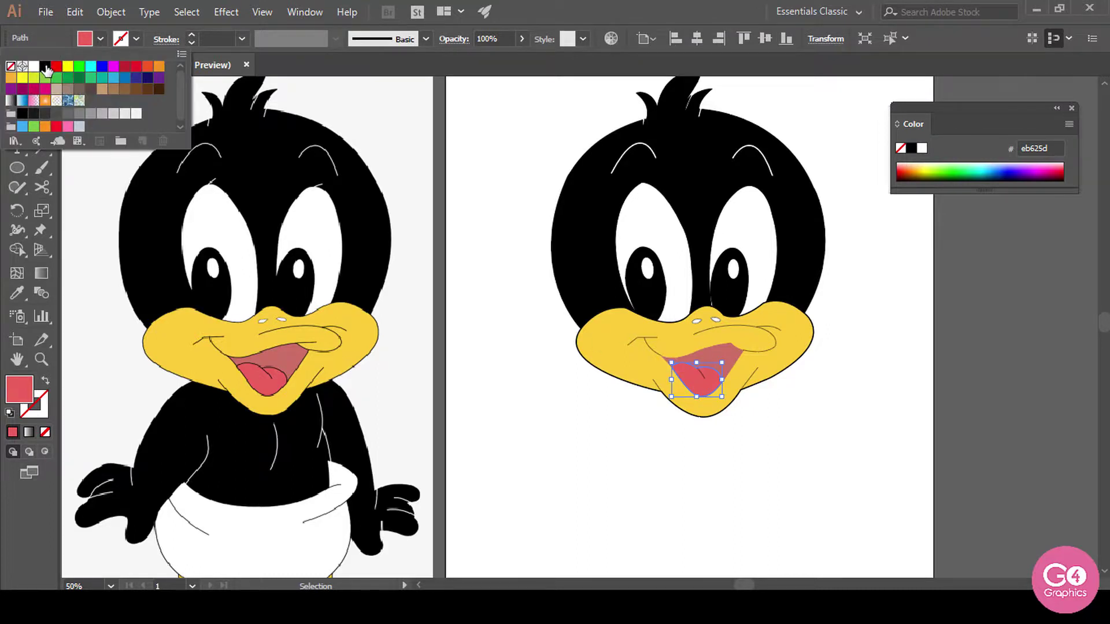
pyautogui.click(45, 67)
pyautogui.click(754, 449)
pyautogui.click(754, 448)
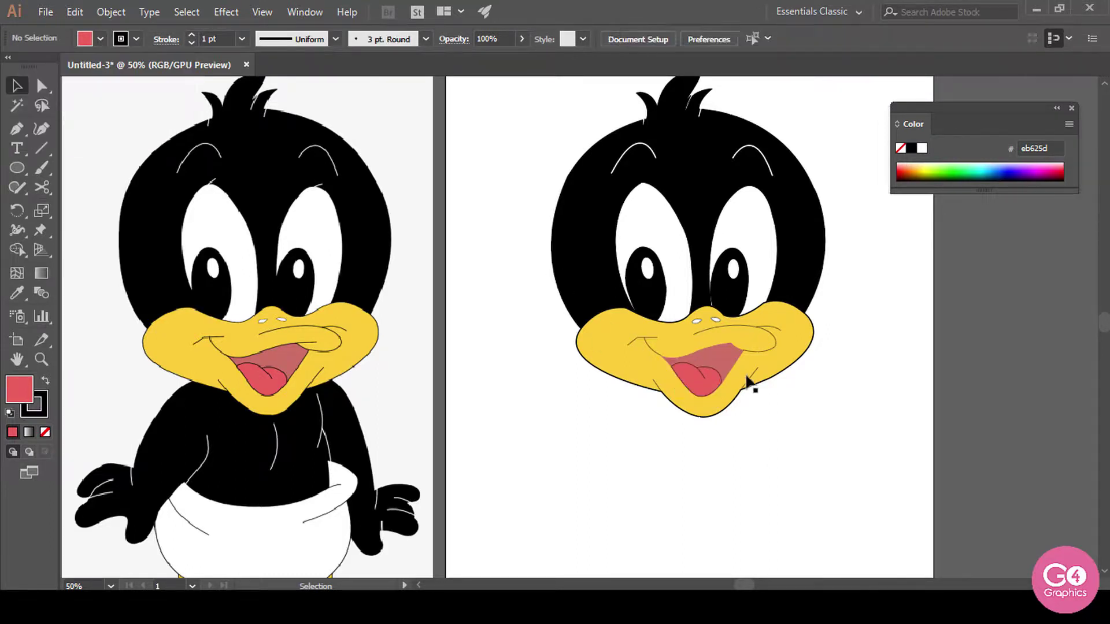
# Step: Give the mouth interior shape a 1 pt black stroke
pyautogui.click(719, 354)
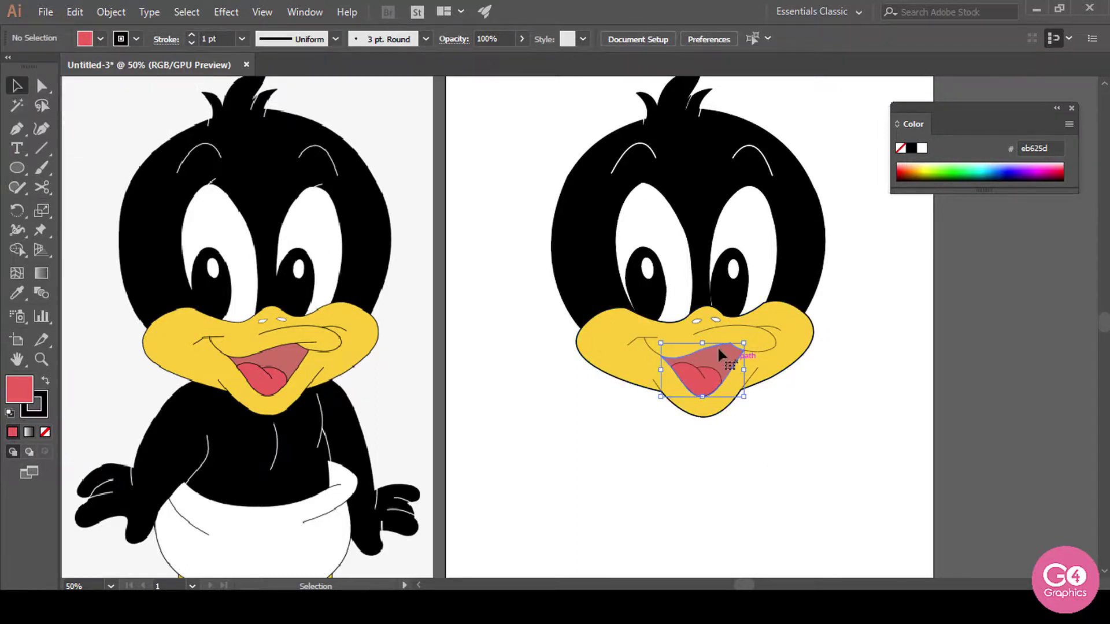
pyautogui.click(136, 39)
pyautogui.click(46, 66)
pyautogui.click(819, 473)
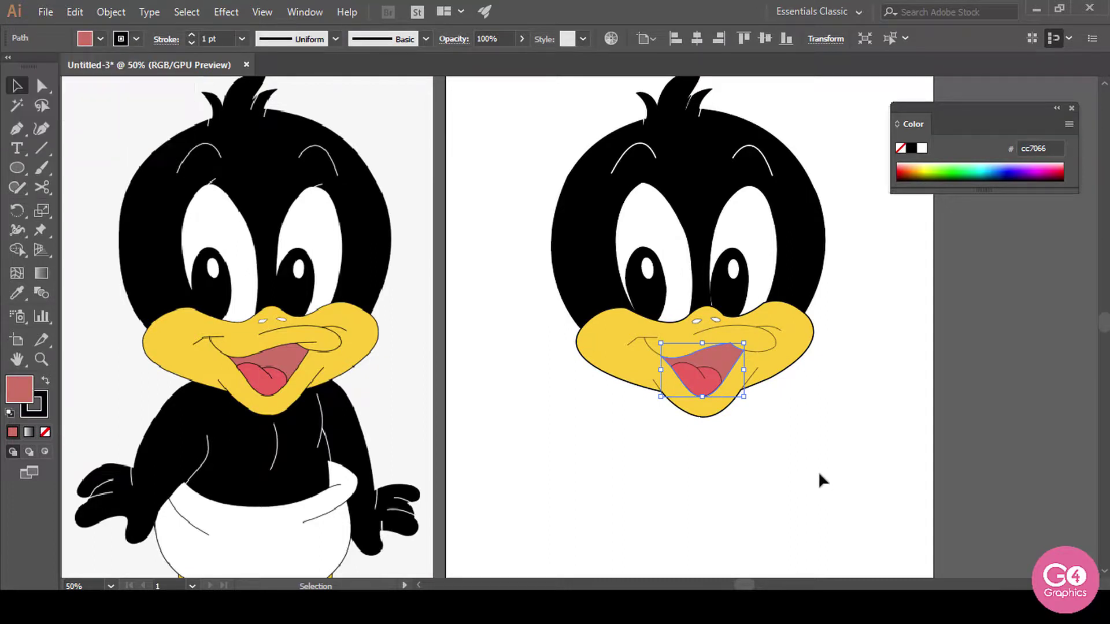
pyautogui.click(818, 470)
pyautogui.moveTo(833, 460); pyautogui.dragTo(832, 478)
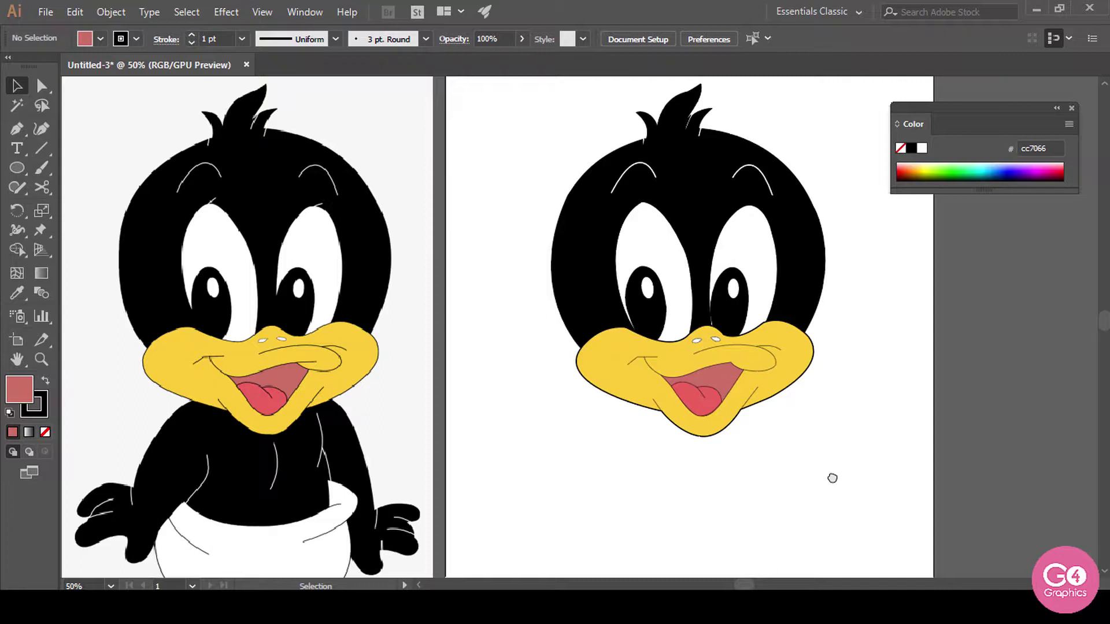
pyautogui.hotkey('ctrl', '-')
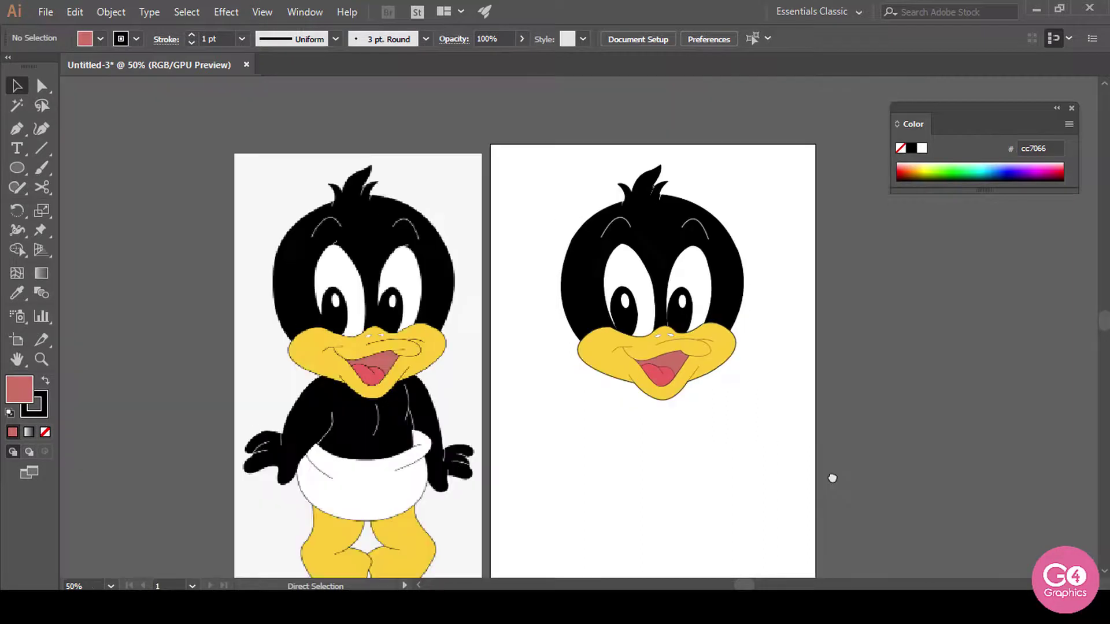
pyautogui.moveTo(718, 455); pyautogui.dragTo(727, 413)
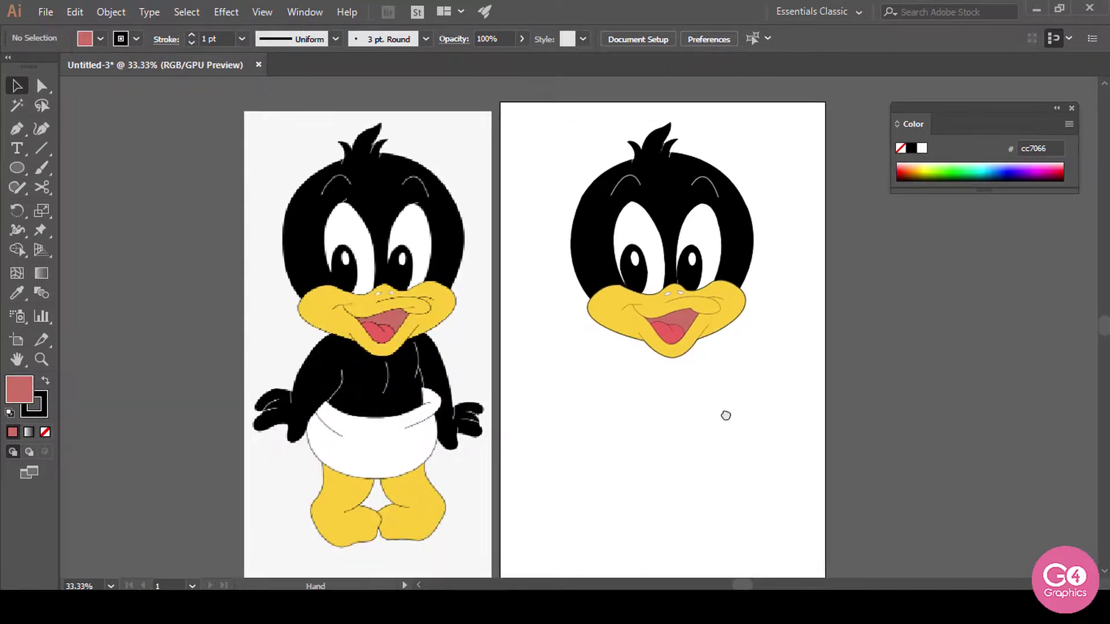
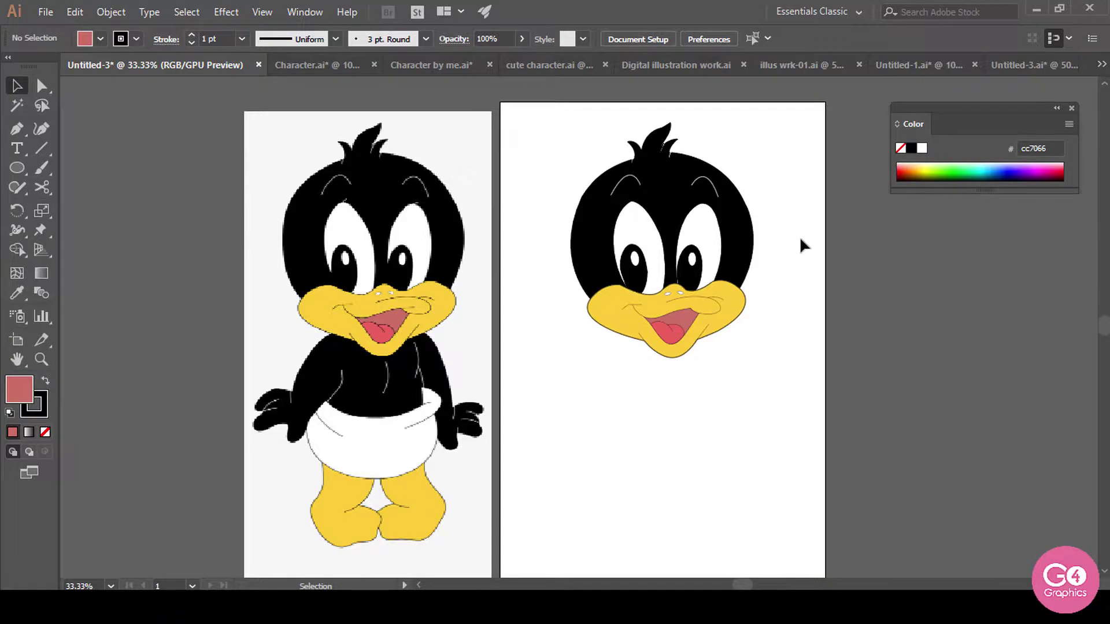
# Step: Switch to the Untitled-3.ai document and examine the duck line drawing with the blue hat up close
pyautogui.click(1012, 60)
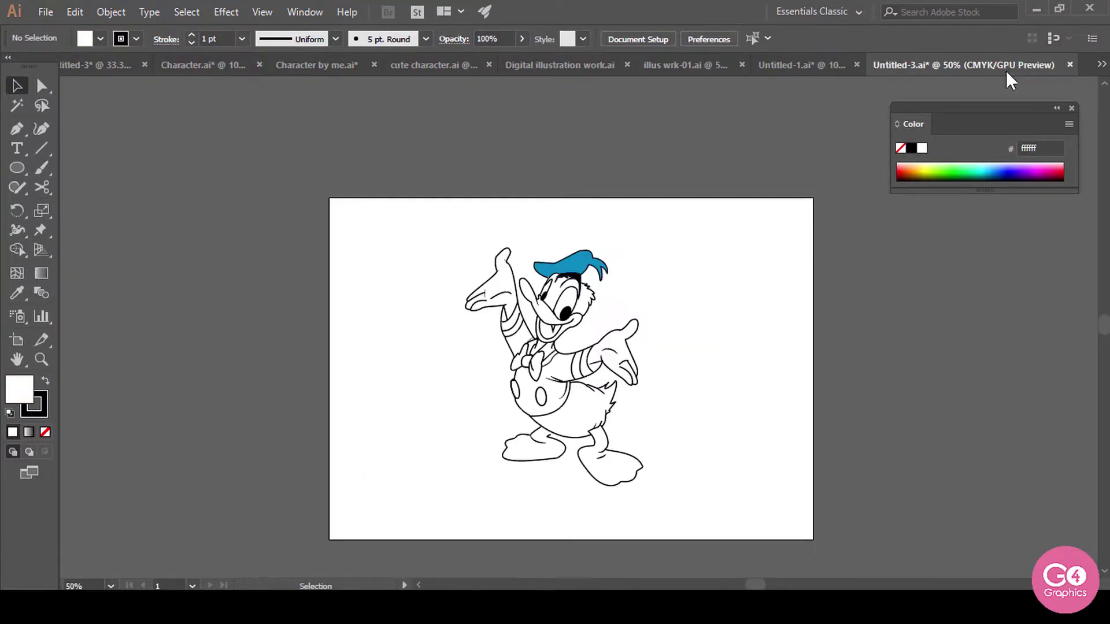
pyautogui.hotkey('ctrl', '+')
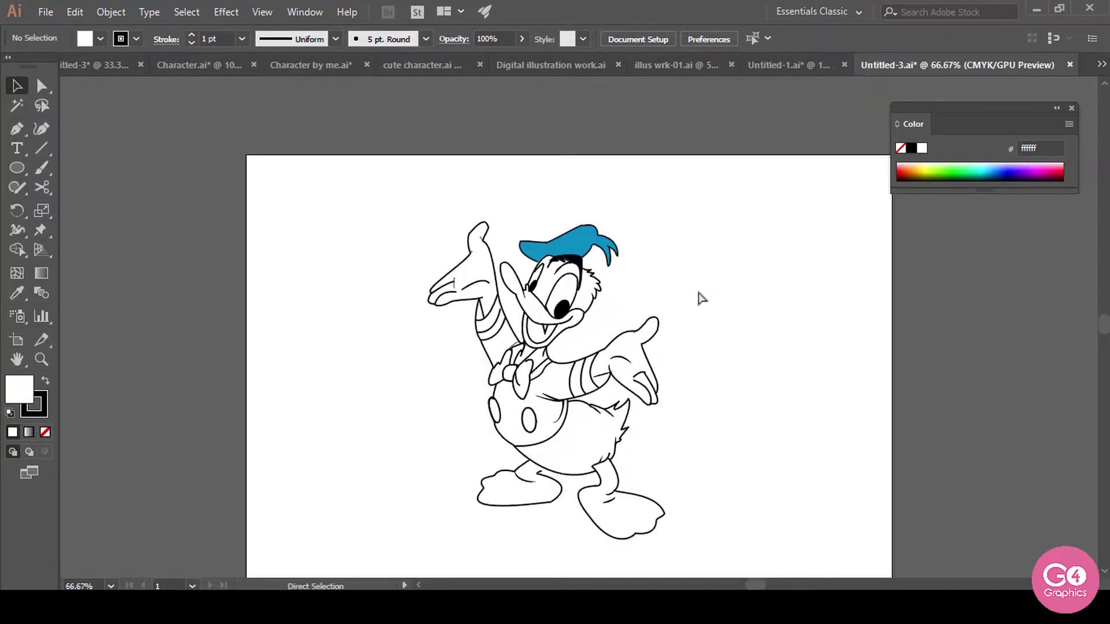
pyautogui.hotkey('ctrl', '+')
pyautogui.moveTo(748, 363); pyautogui.dragTo(747, 342)
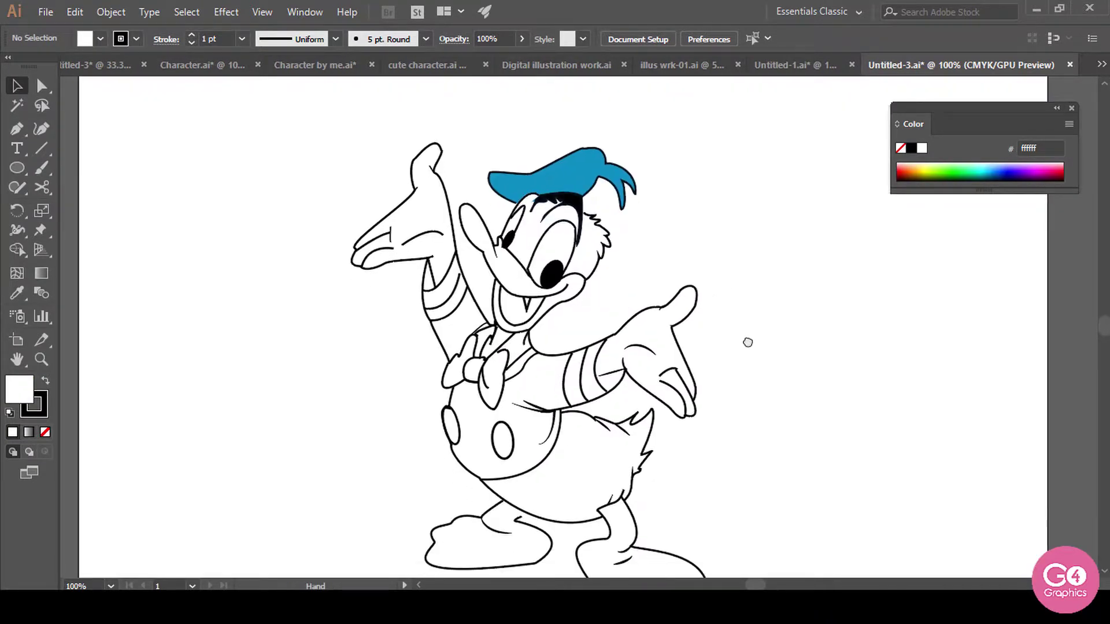
# Step: Fill the open outline path of the duck's lower outstretched arm with light yellow fff16a
pyautogui.hotkey('ctrl', '-')
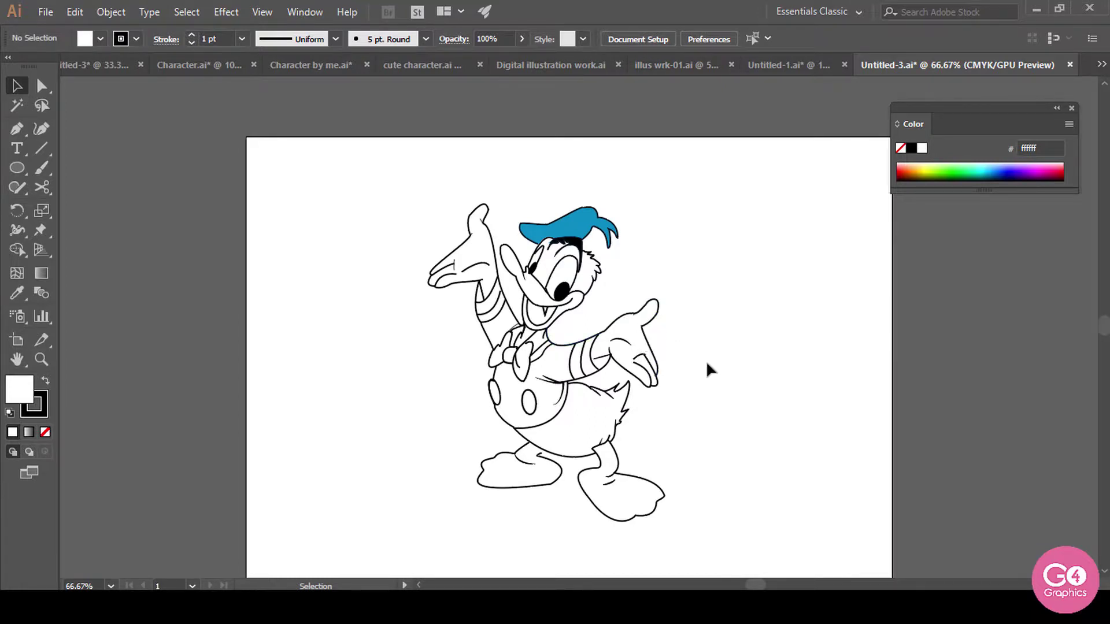
pyautogui.click(649, 323)
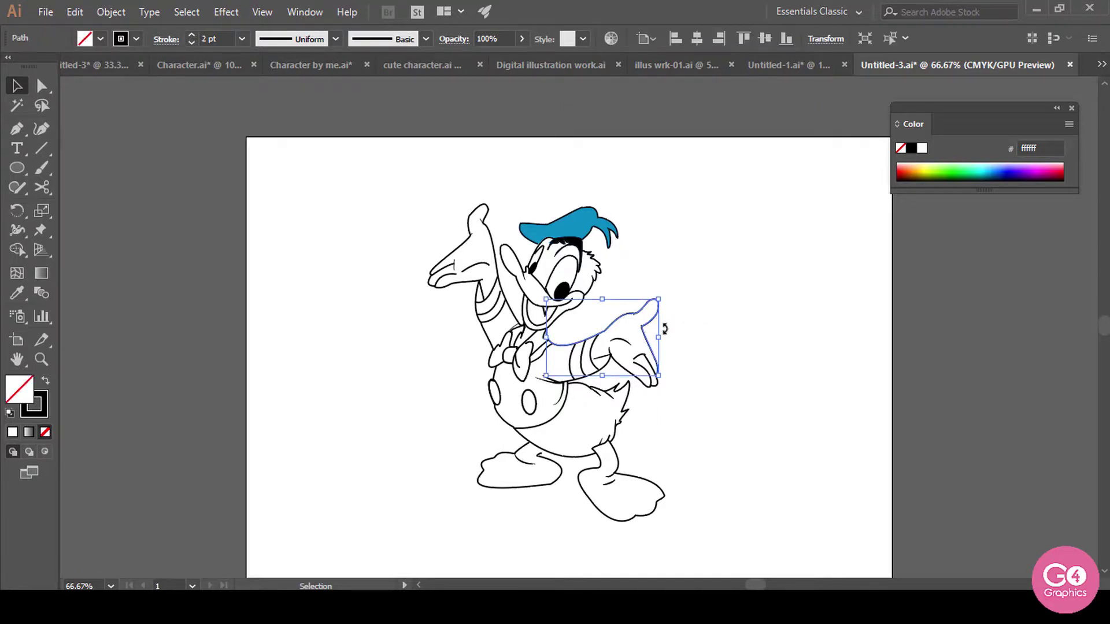
pyautogui.scroll(1, 665, 328)
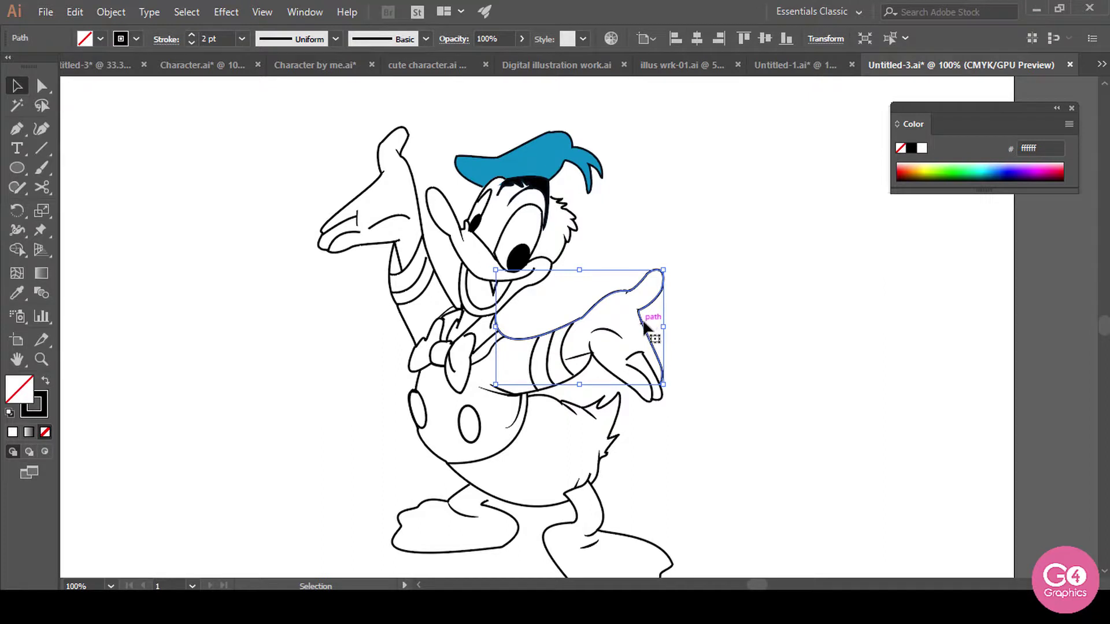
pyautogui.moveTo(644, 323); pyautogui.dragTo(705, 301)
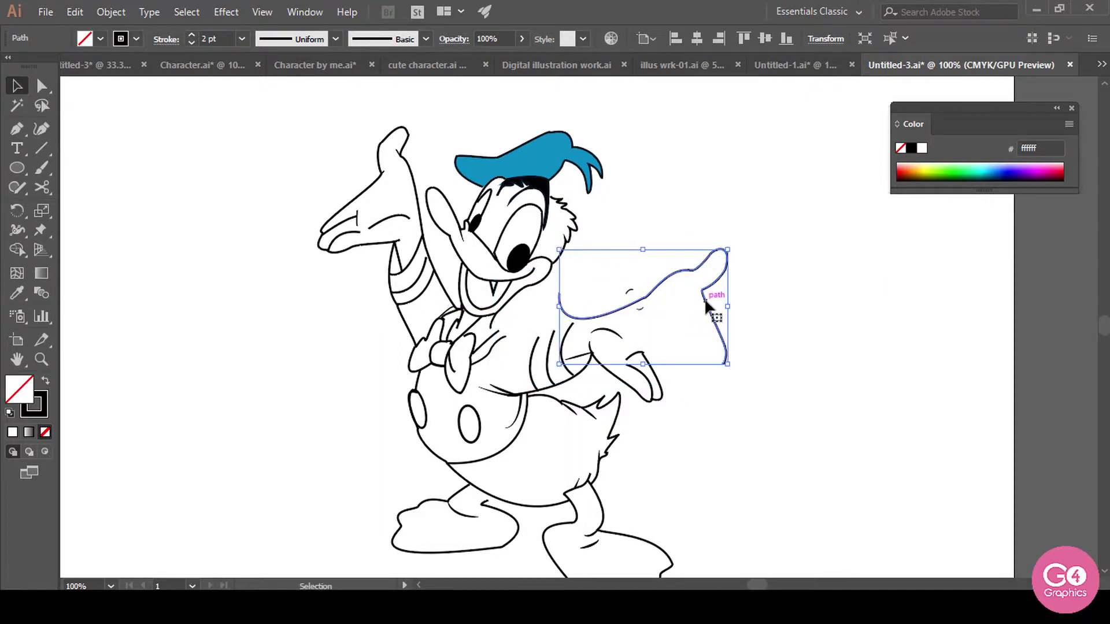
pyautogui.hotkey('ctrl', 'z')
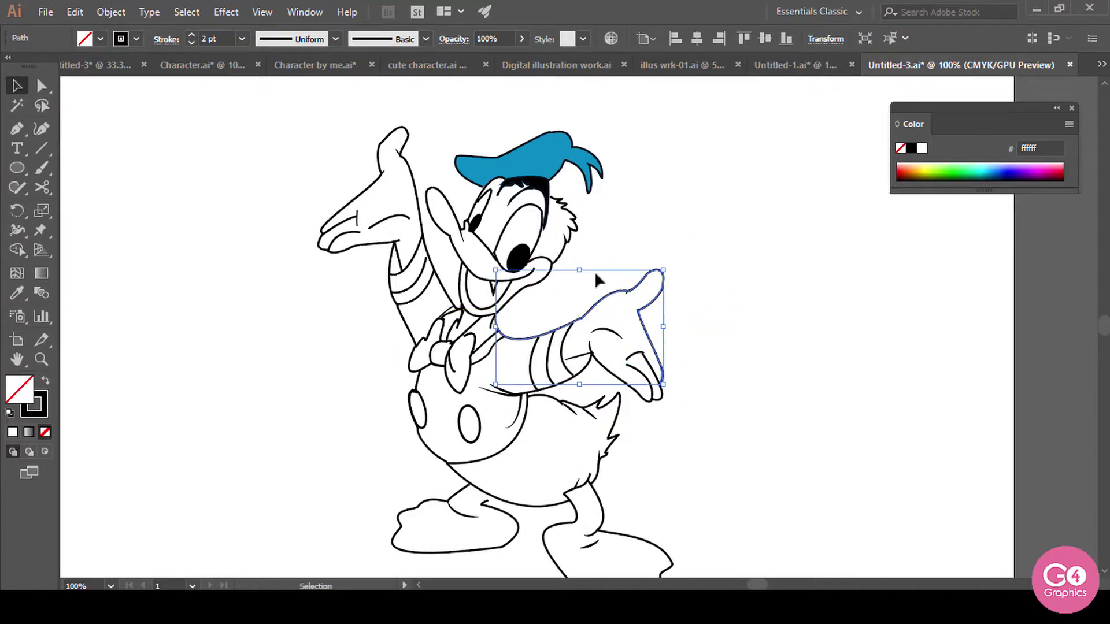
pyautogui.click(925, 169)
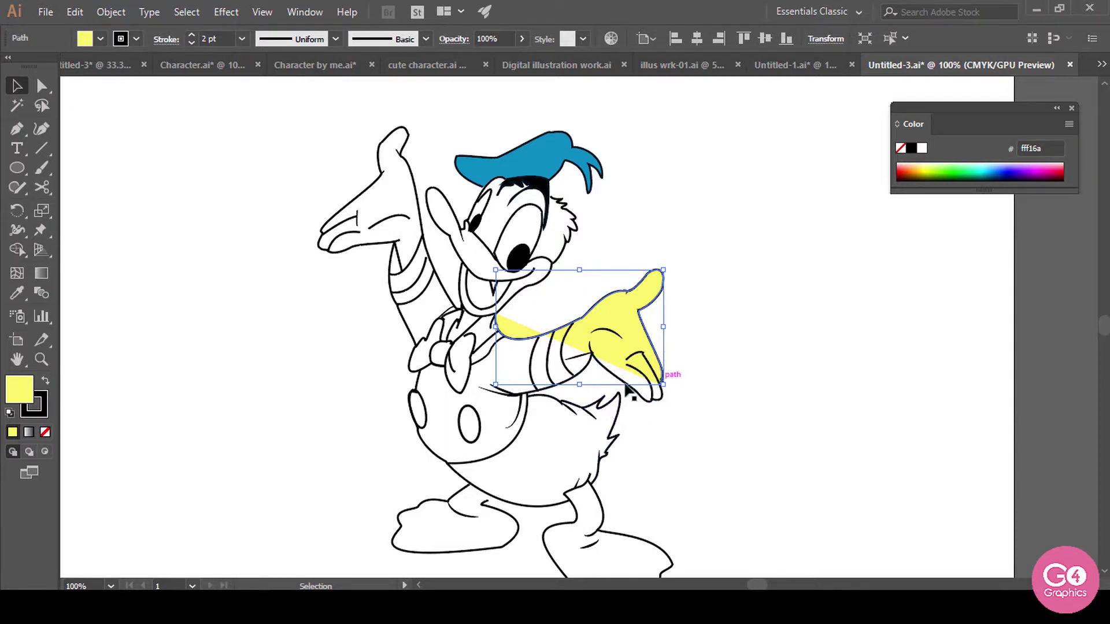
# Step: Draw a closed, curved freeform shape with the Pen tool in the empty area beside the duck's outstretched arm
pyautogui.click(16, 129)
pyautogui.hotkey('ctrl', 'shift', 'a')
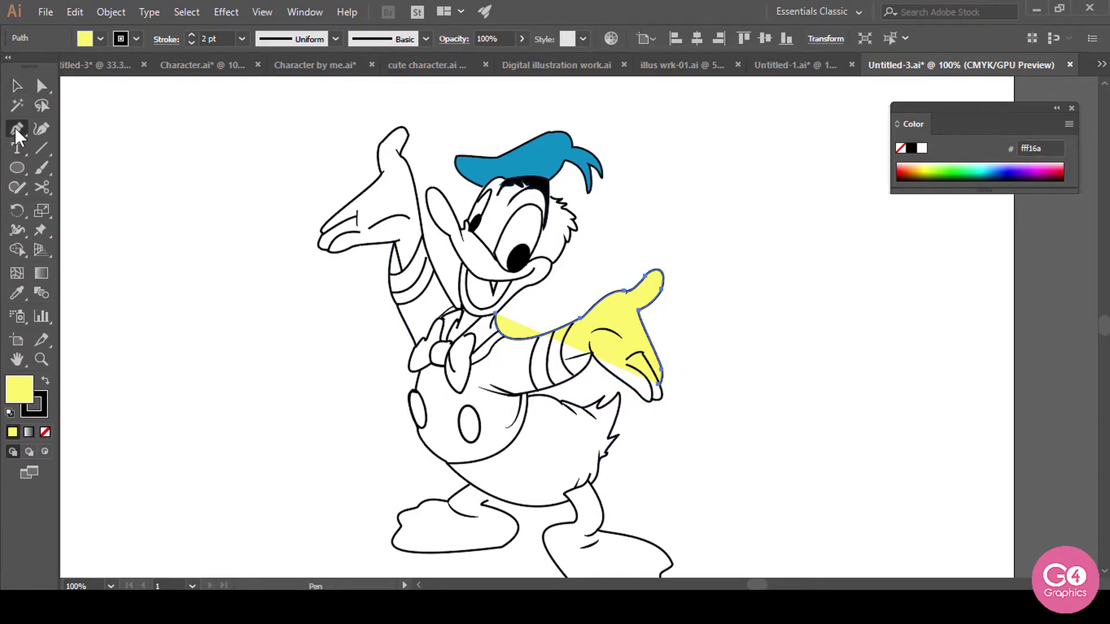
pyautogui.moveTo(744, 345); pyautogui.dragTo(917, 347)
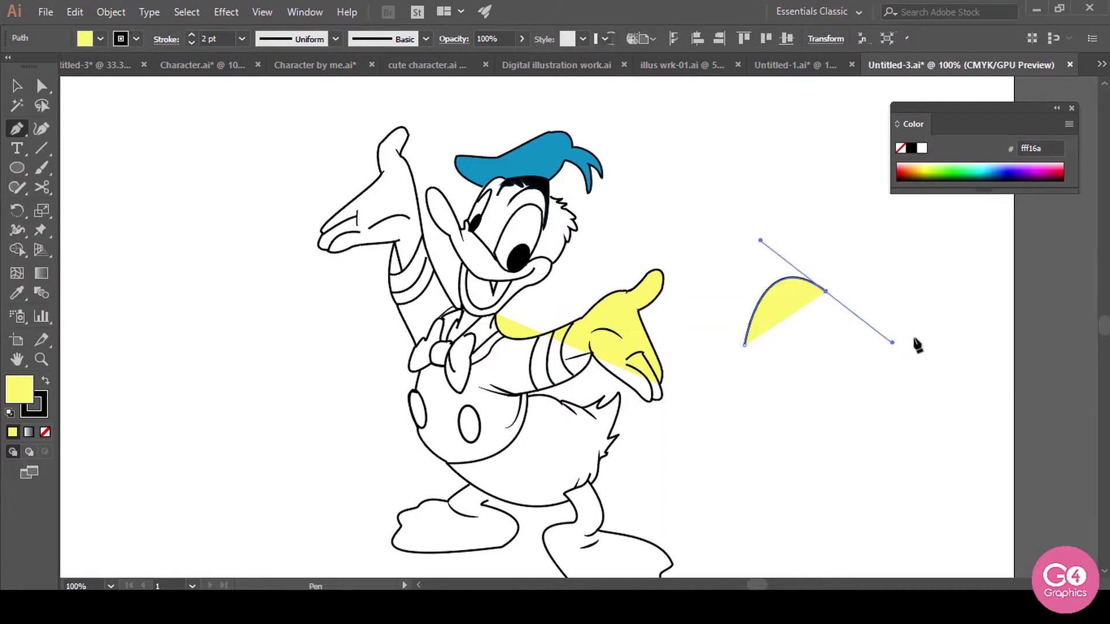
pyautogui.moveTo(896, 384); pyautogui.dragTo(881, 411)
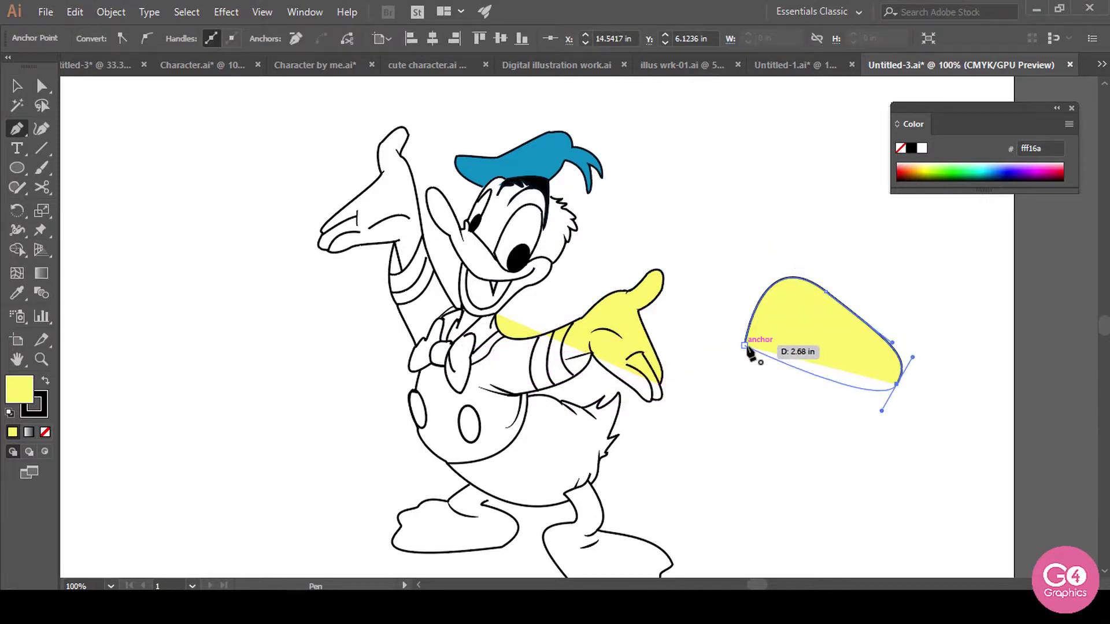
pyautogui.moveTo(744, 345); pyautogui.dragTo(760, 241)
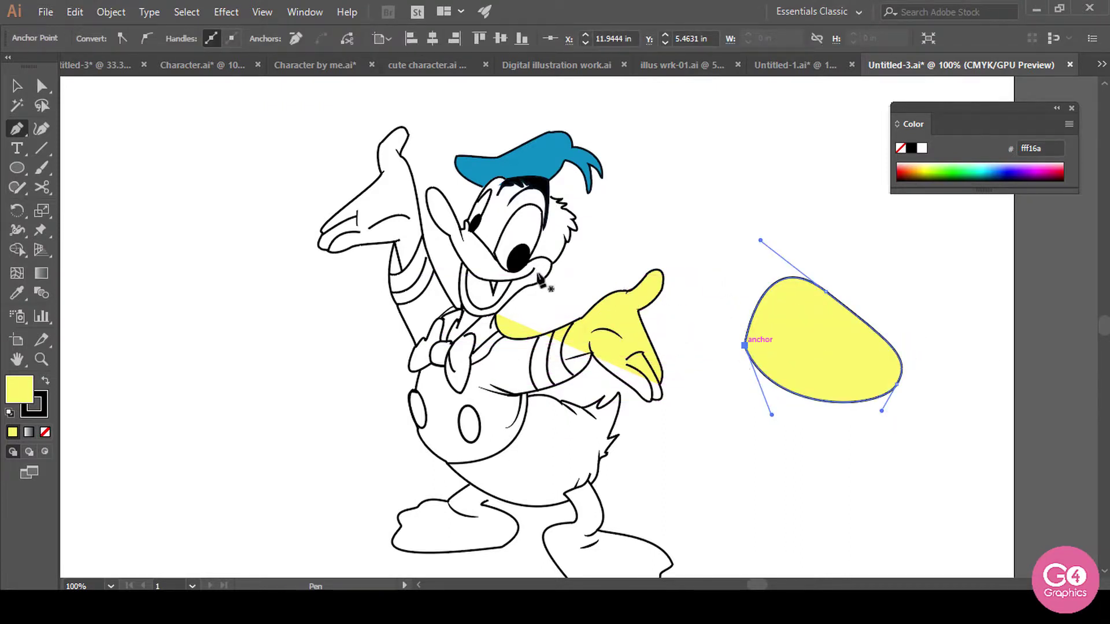
pyautogui.press('v')
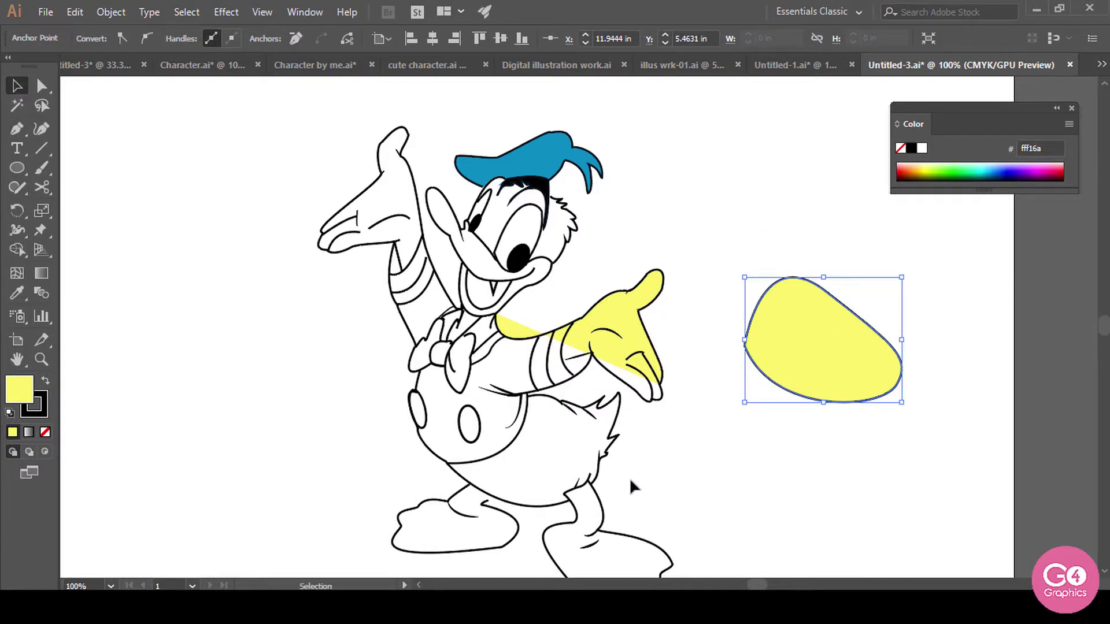
# Step: Fill the outline of the duck's front leg and foot, below the tail, with orange-yellow ffc63f
pyautogui.click(602, 504)
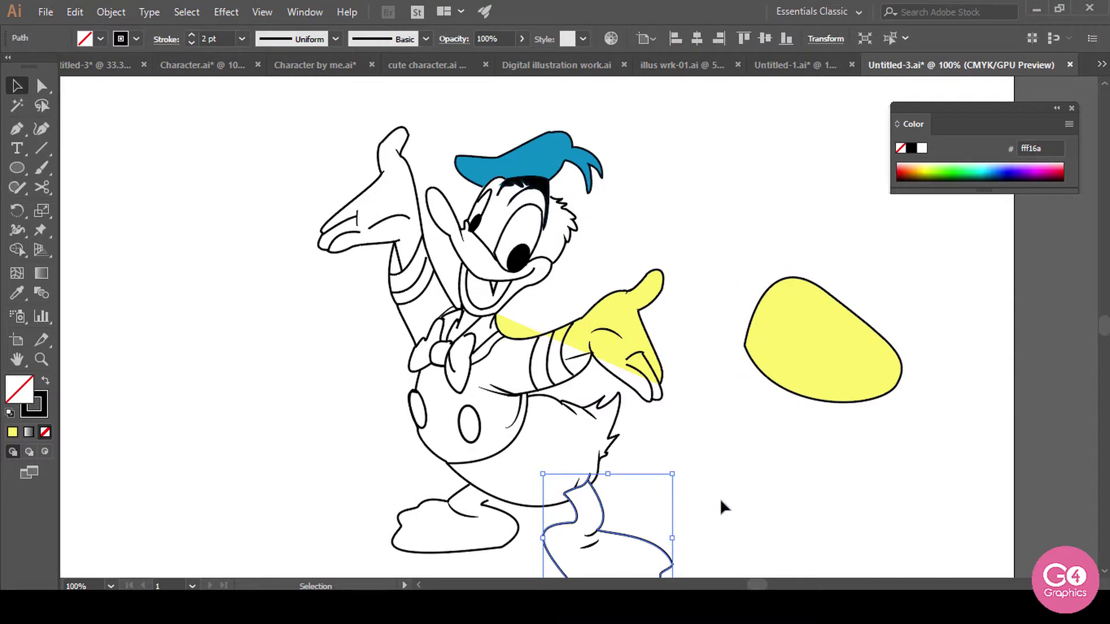
pyautogui.moveTo(759, 483); pyautogui.dragTo(730, 386)
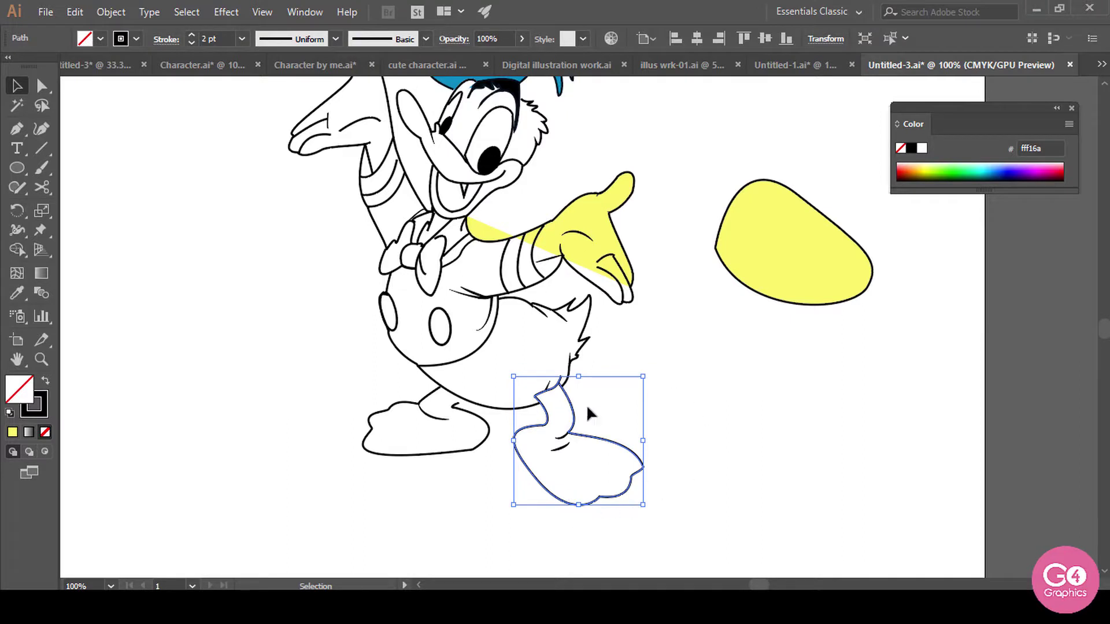
pyautogui.click(17, 294)
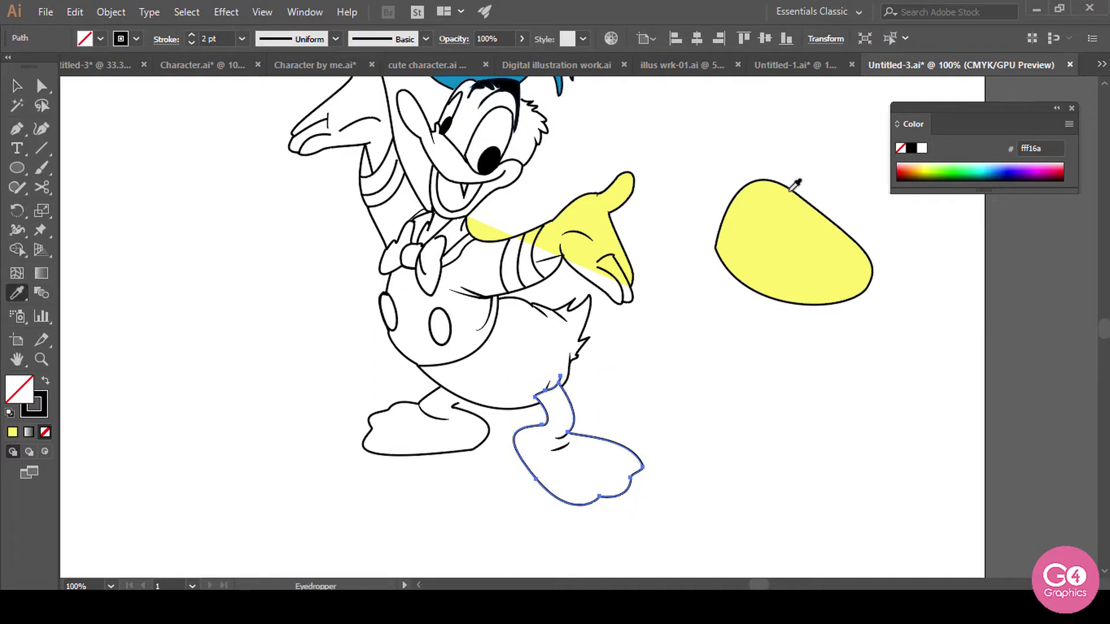
pyautogui.click(928, 167)
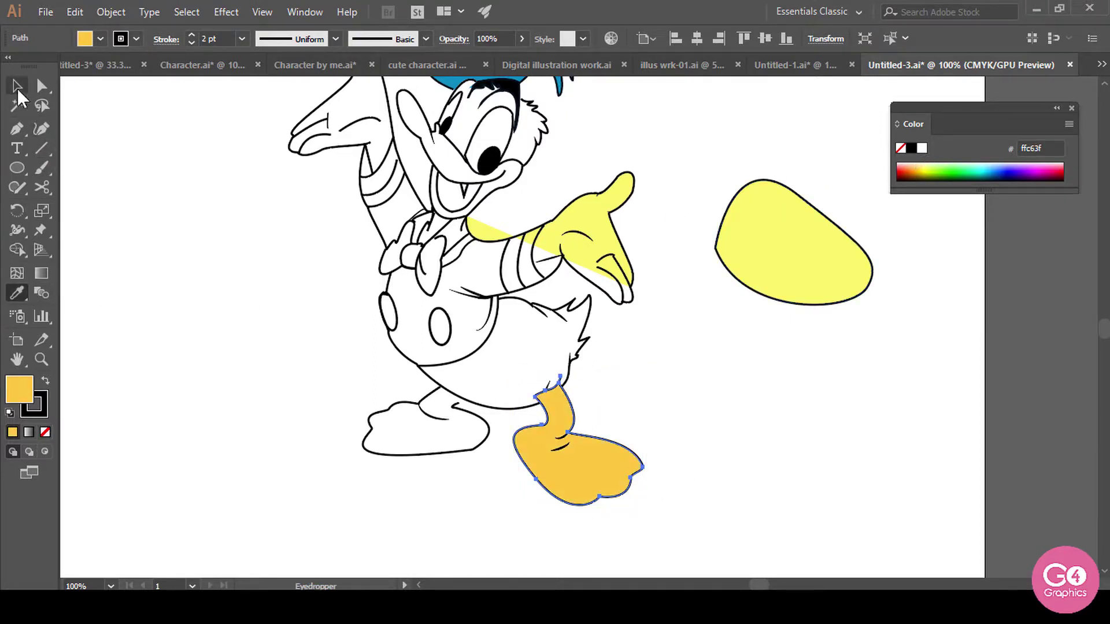
pyautogui.click(17, 86)
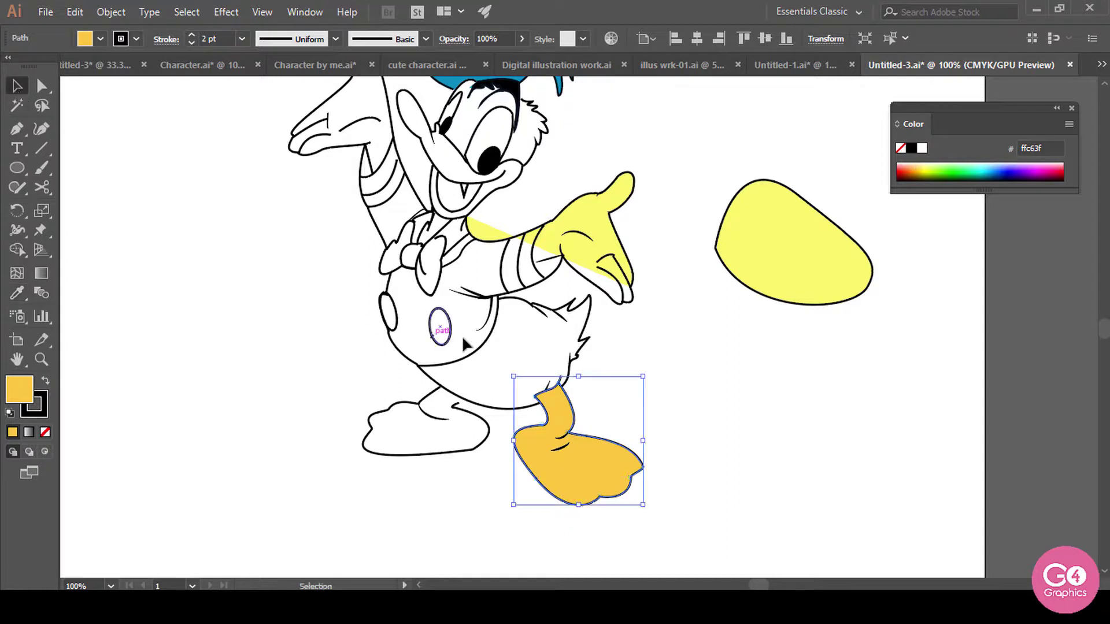
# Step: Fill the open path of the duck's feathered tail with green 15ff72
pyautogui.click(492, 338)
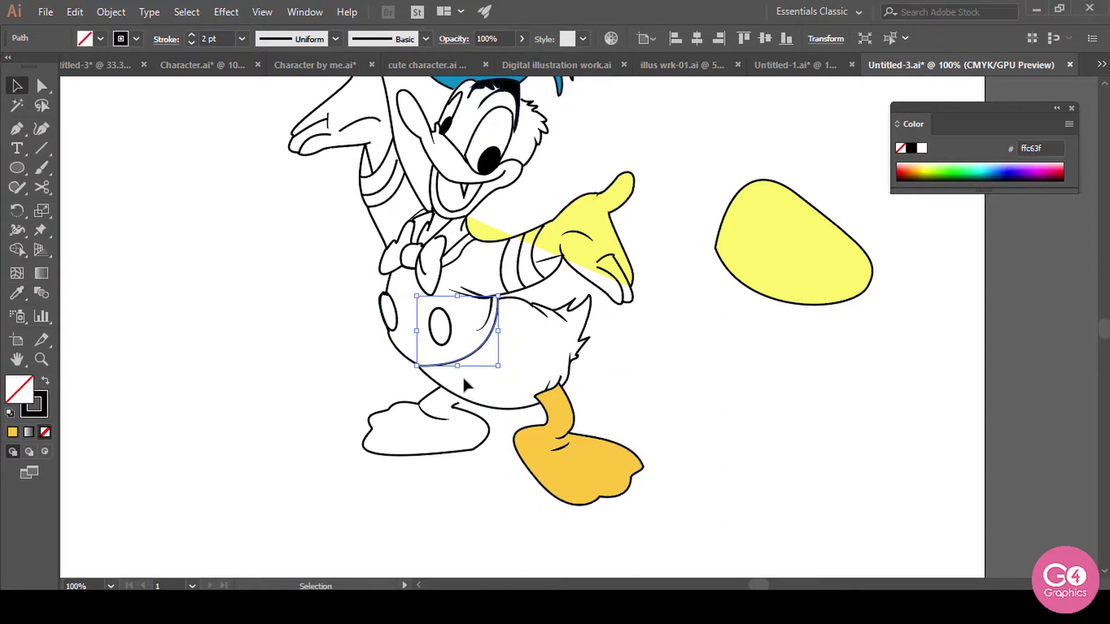
pyautogui.click(526, 304)
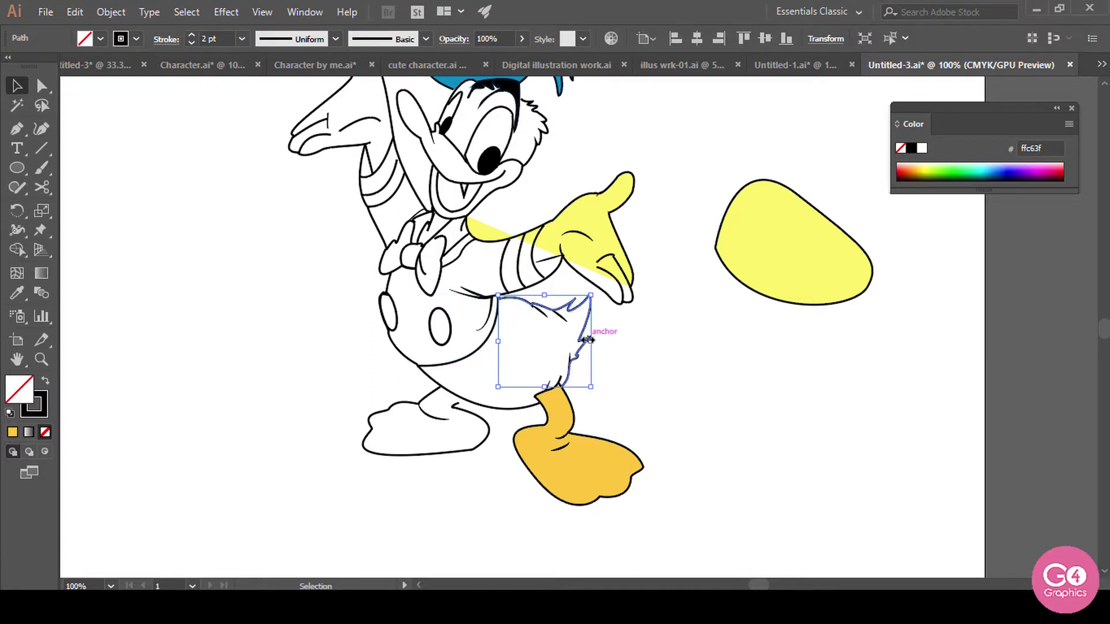
pyautogui.click(968, 164)
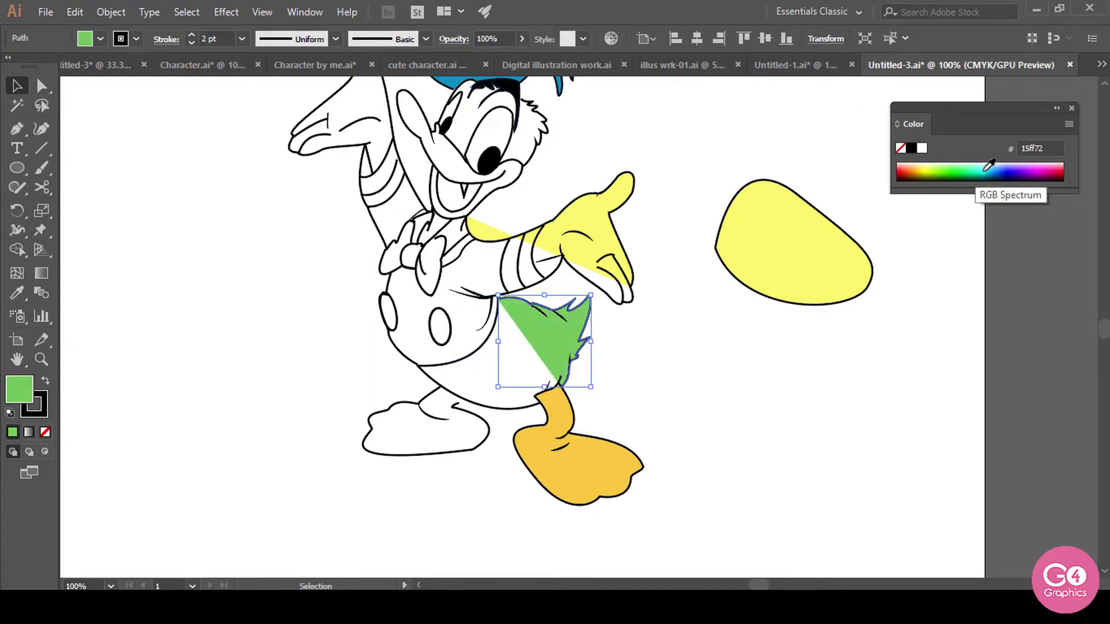
# Step: Fill the open path of the duck's belly and lower body with green 00d435
pyautogui.click(500, 411)
pyautogui.click(953, 175)
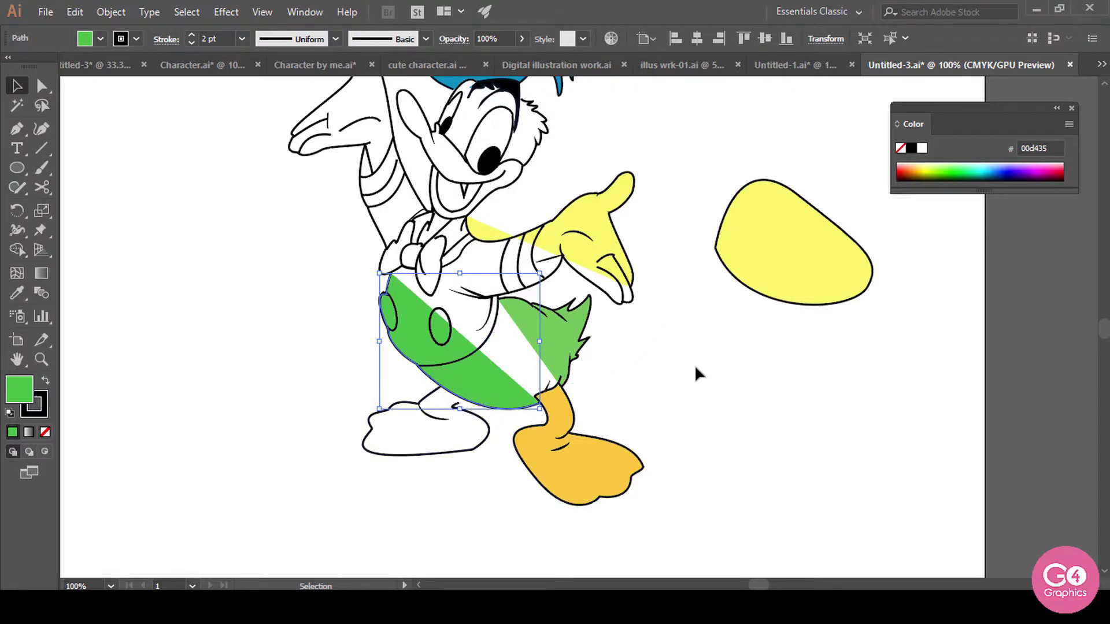
pyautogui.scroll(2, 778, 376)
pyautogui.hscroll(-1, 778, 376)
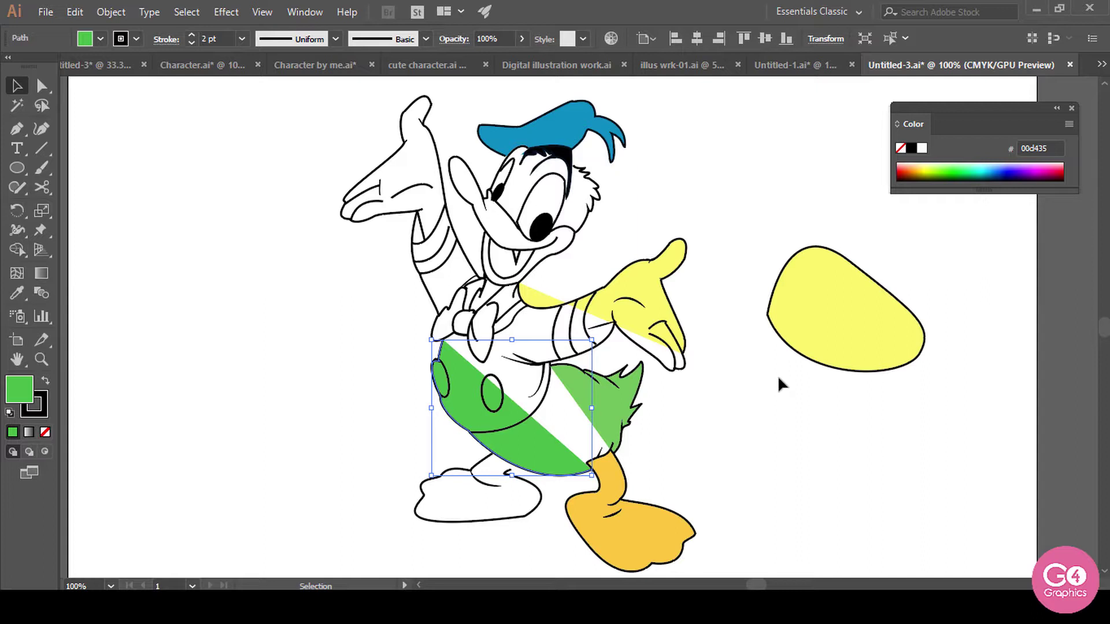
# Step: Switch to the Untitled-1.ai document and examine the colored snowman scene with the two ducks up close
pyautogui.click(814, 66)
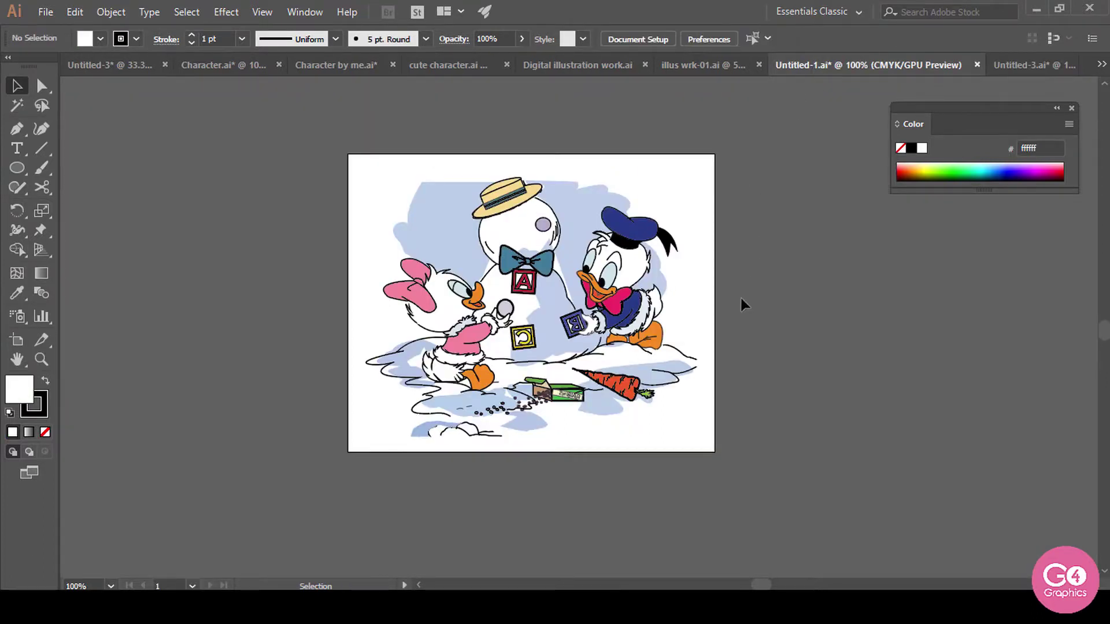
pyautogui.hotkey('ctrl', '+')
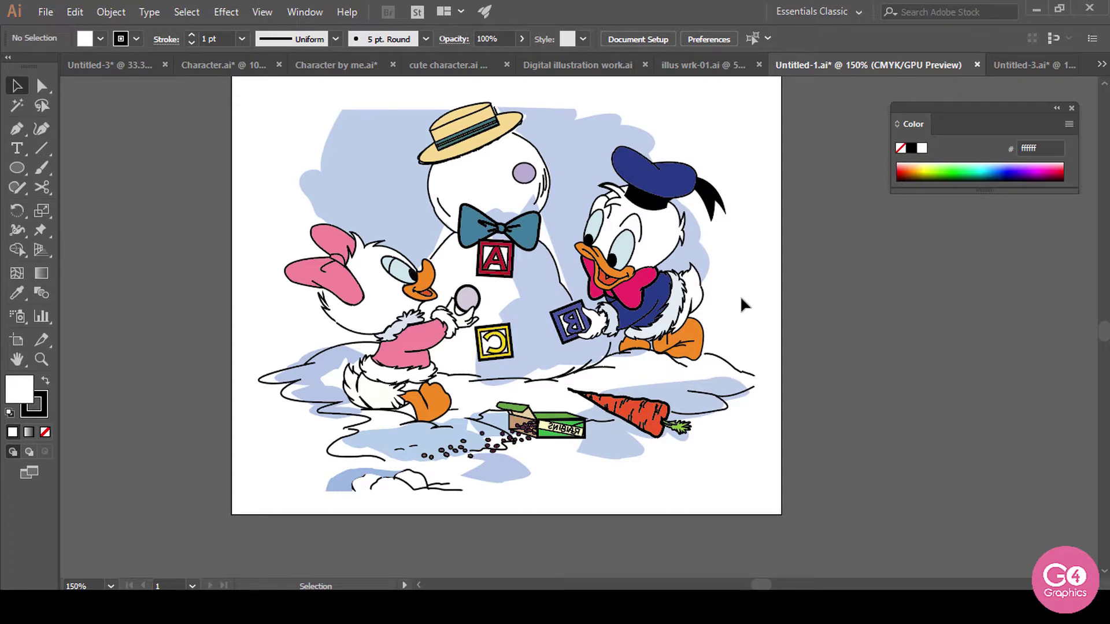
pyautogui.hotkey('ctrl', '+')
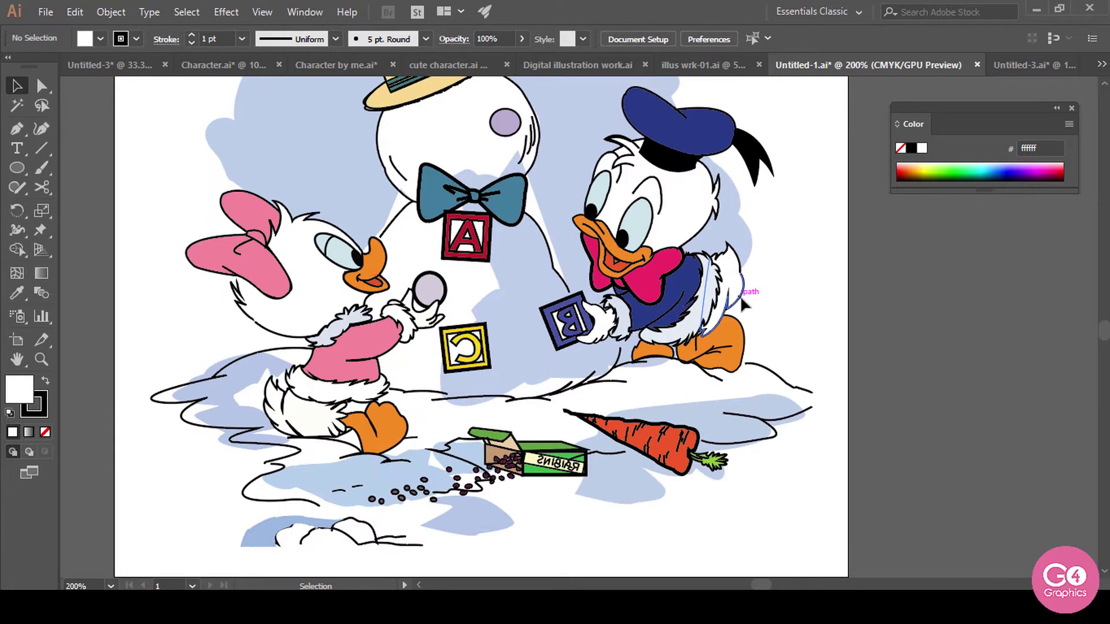
pyautogui.moveTo(634, 332); pyautogui.dragTo(688, 342)
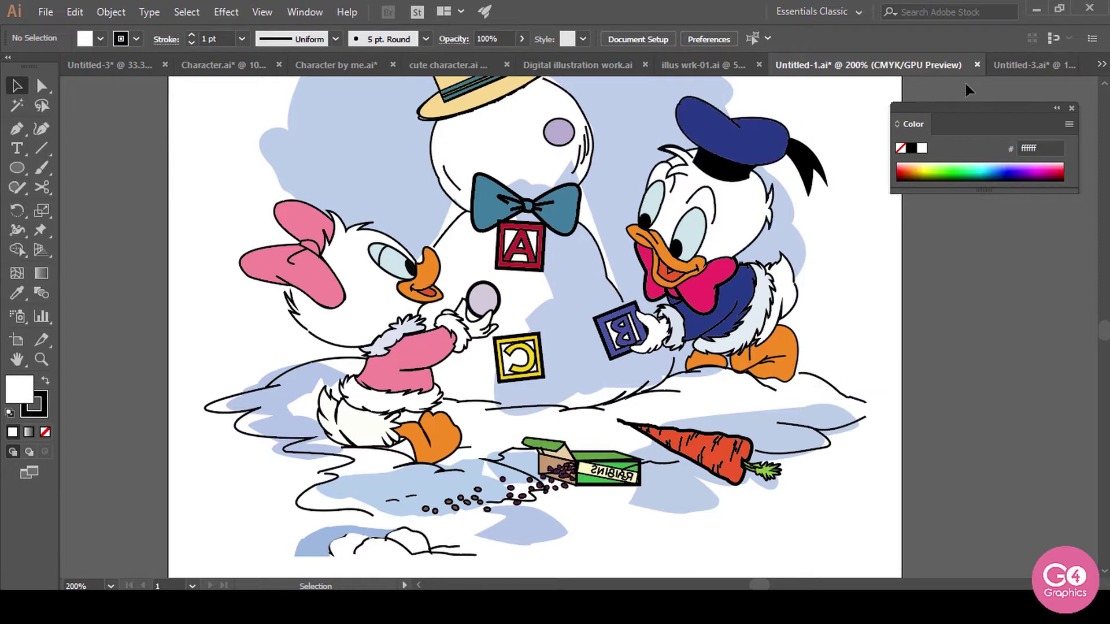
# Step: Compare the black duck drawing in Untitled-3 with the snowman scene in Untitled-1.ai
pyautogui.click(120, 64)
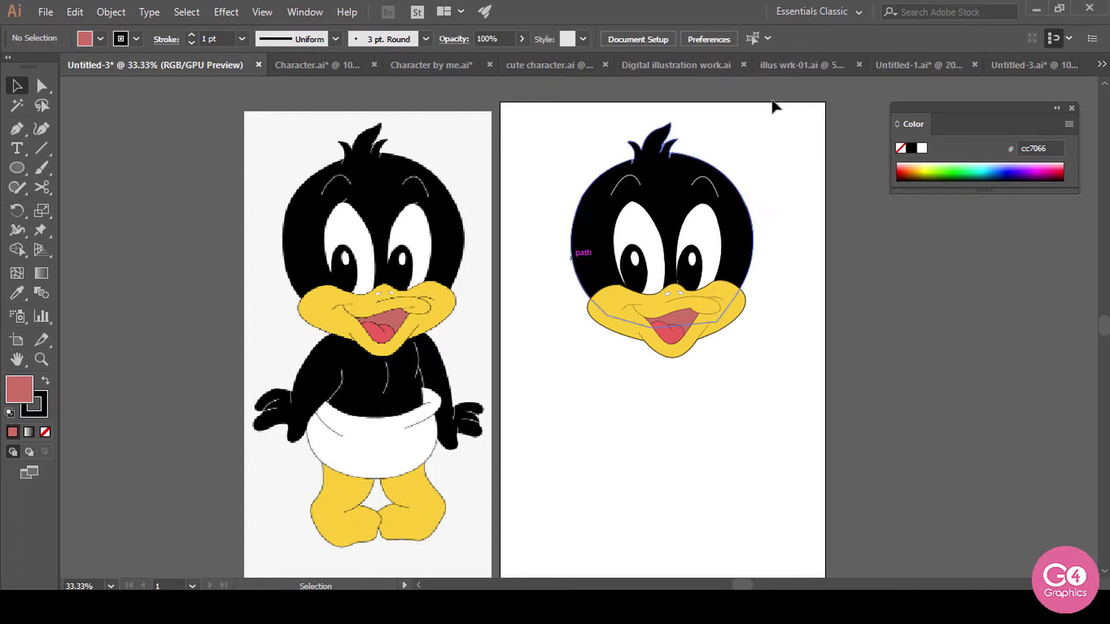
pyautogui.click(895, 65)
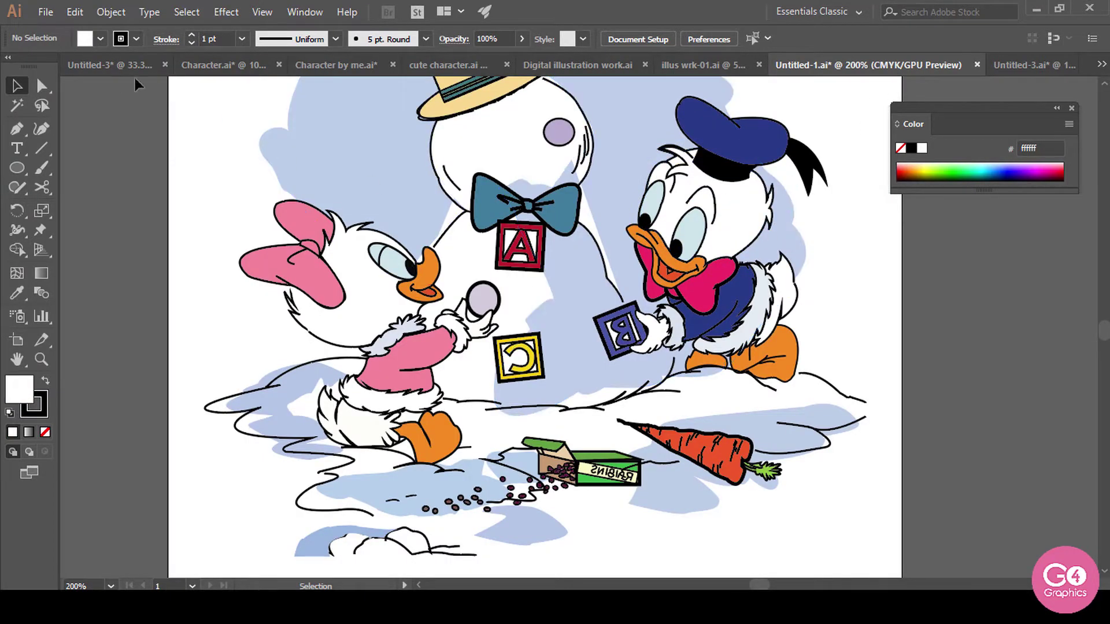
pyautogui.click(116, 66)
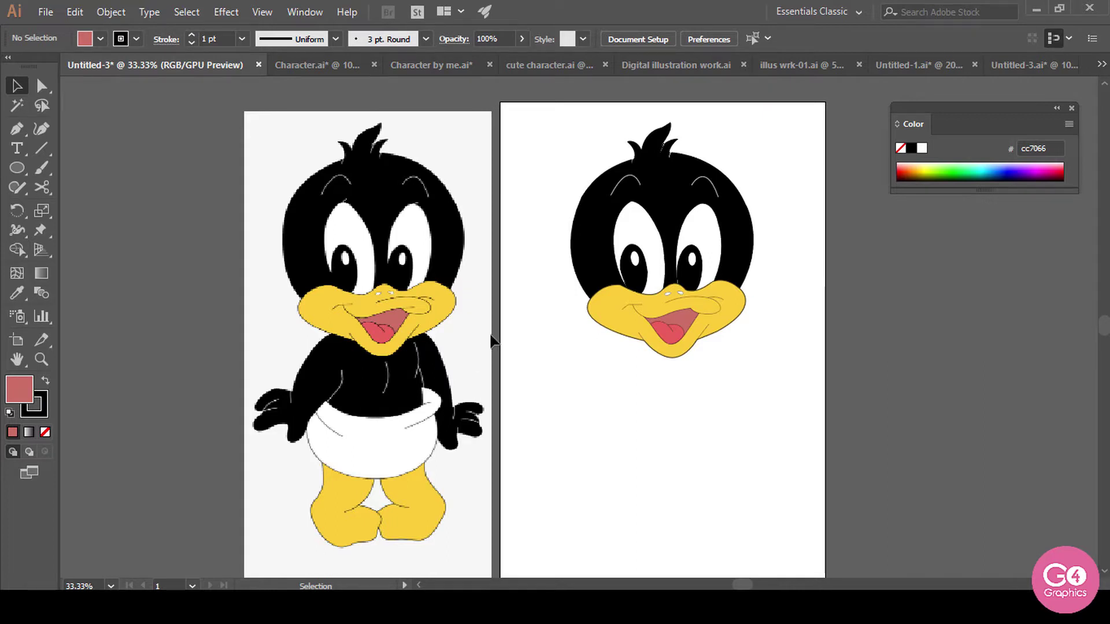
pyautogui.click(907, 67)
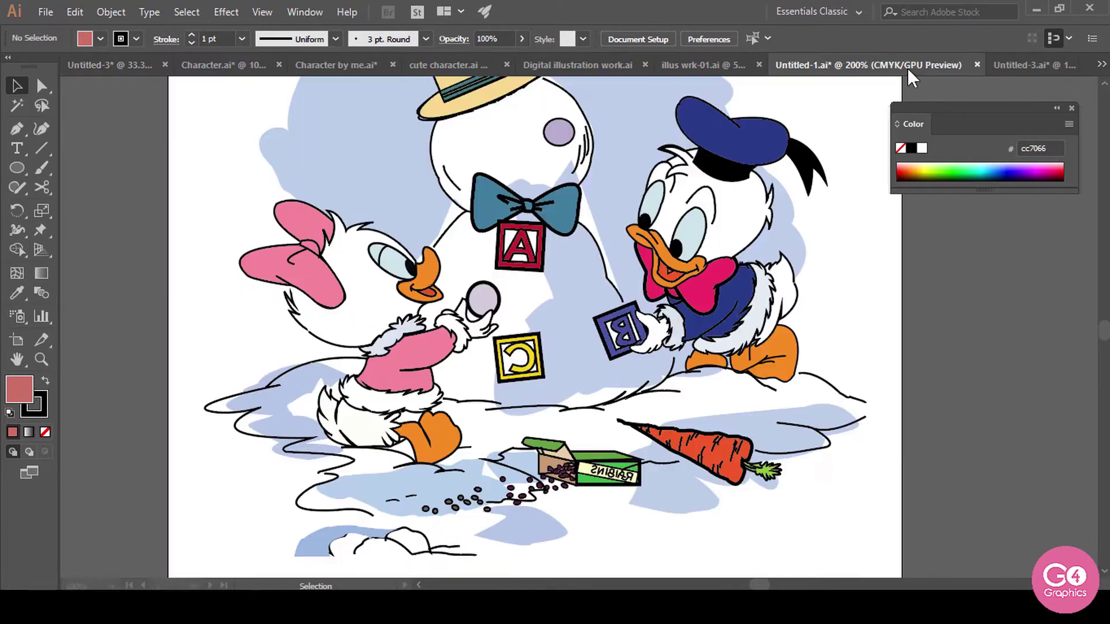
# Step: Inspect the pencil sketches and their traced paths beside the finished characters in cute character.ai and Character by me.ai
pyautogui.click(448, 64)
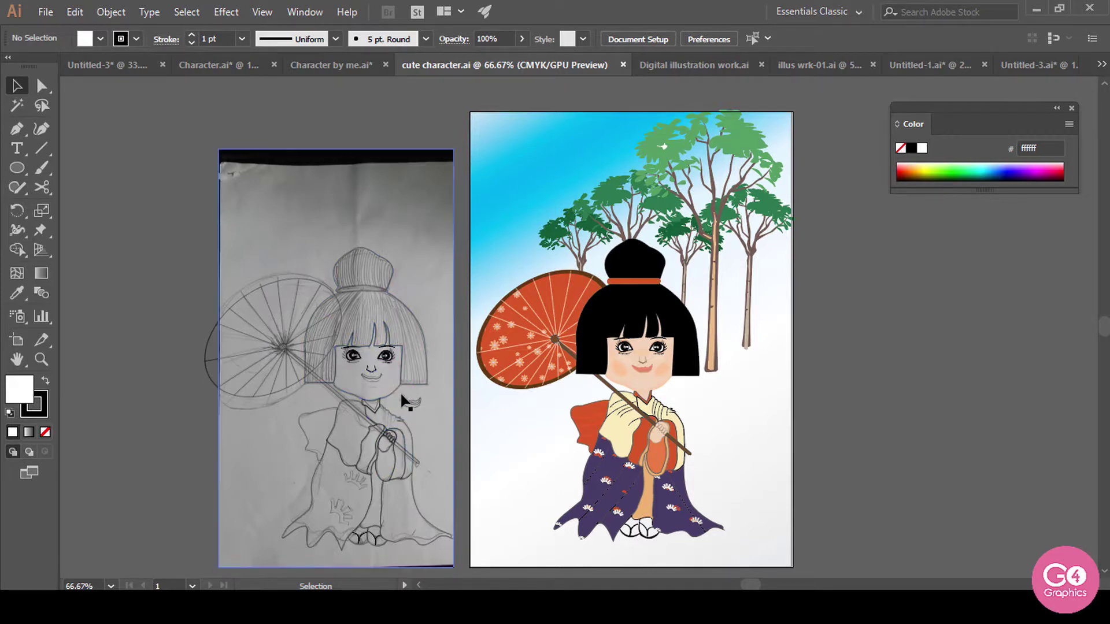
pyautogui.click(399, 370)
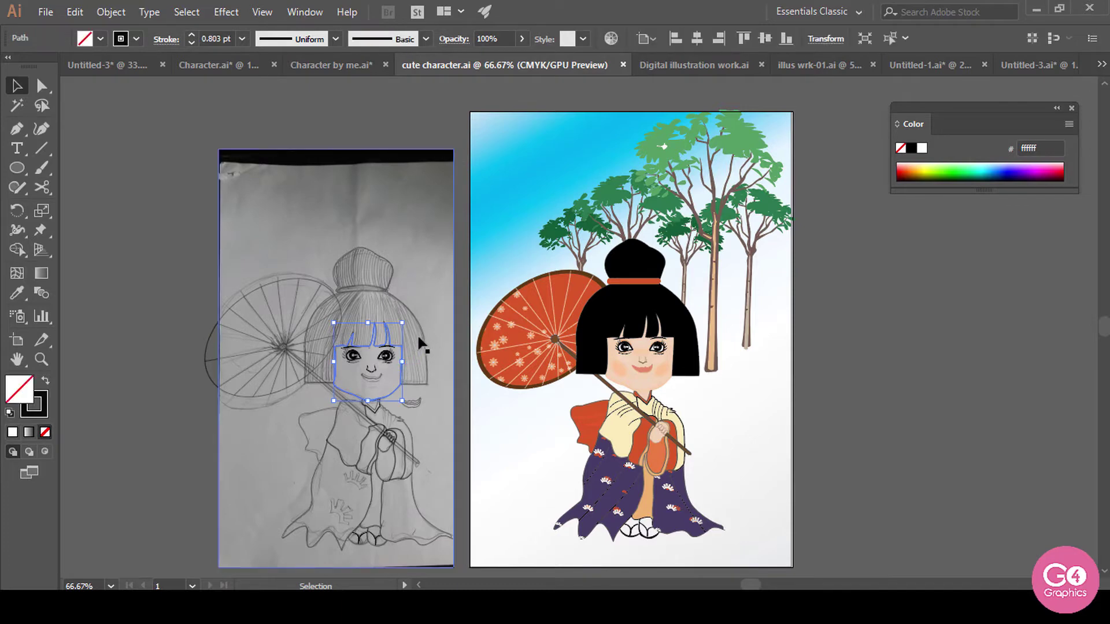
pyautogui.click(426, 342)
pyautogui.click(399, 418)
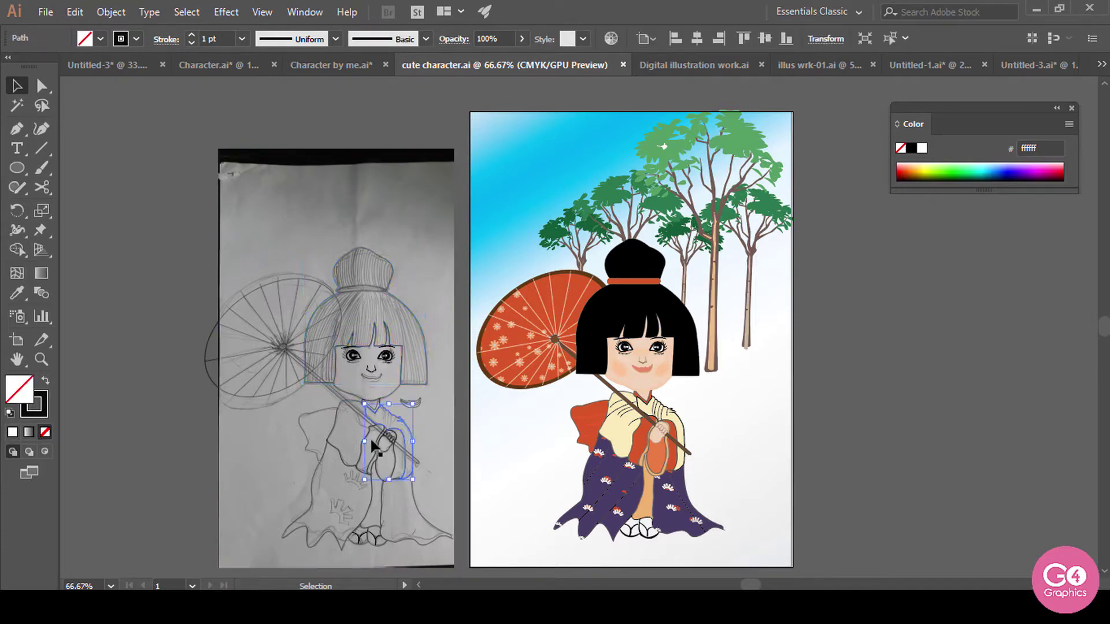
pyautogui.click(346, 464)
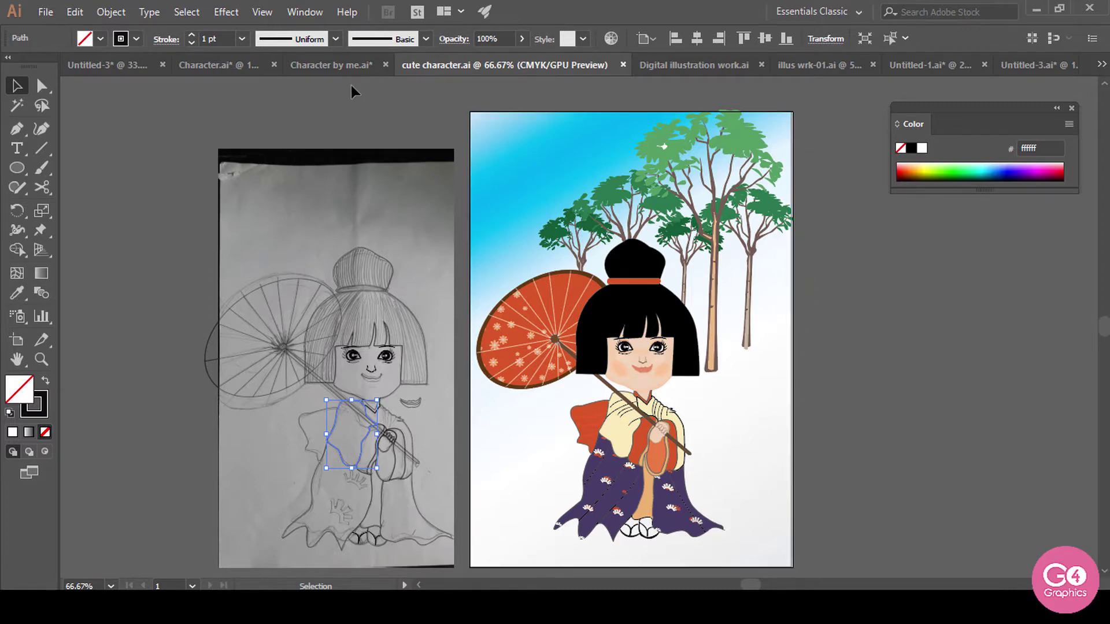
pyautogui.click(334, 65)
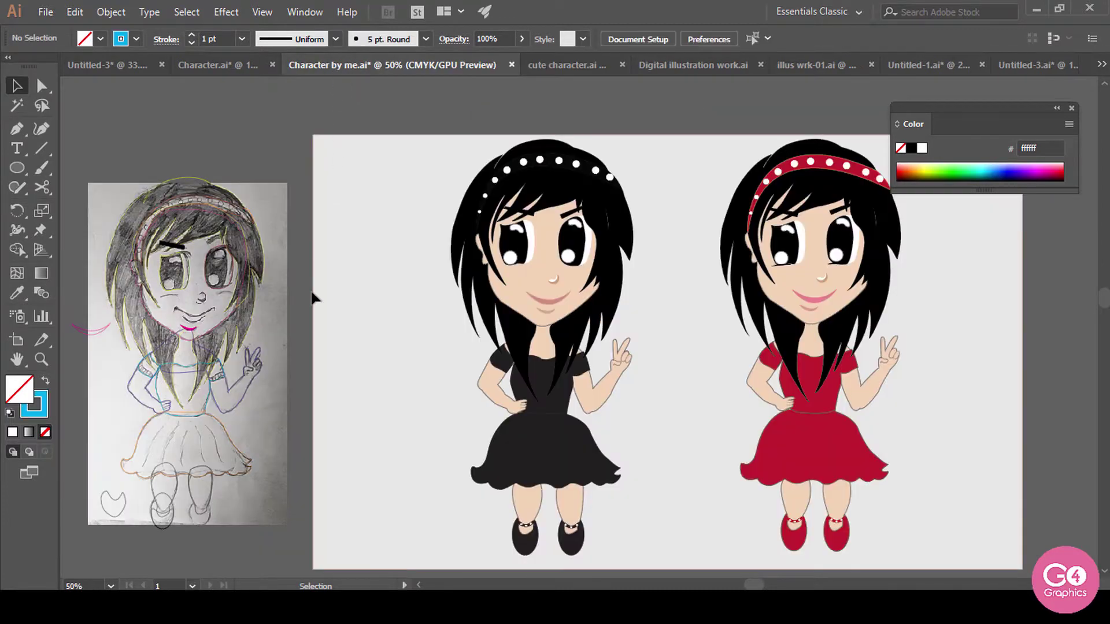
pyautogui.click(242, 382)
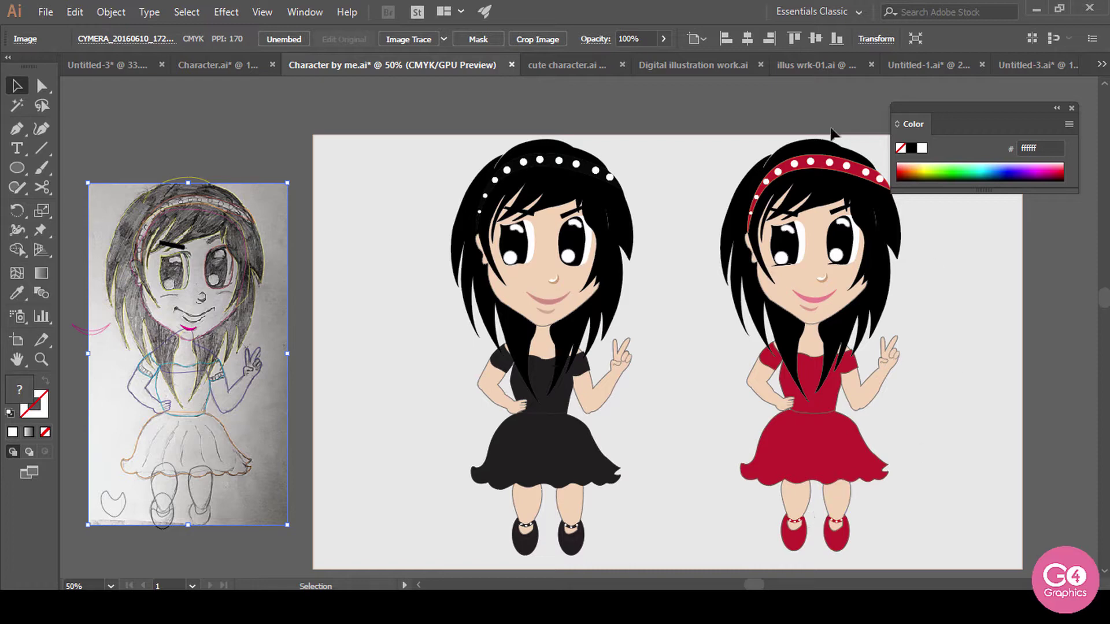
# Step: Switch to Character.ai and compare the black-outfit girl characters with the green and pink version
pyautogui.click(216, 65)
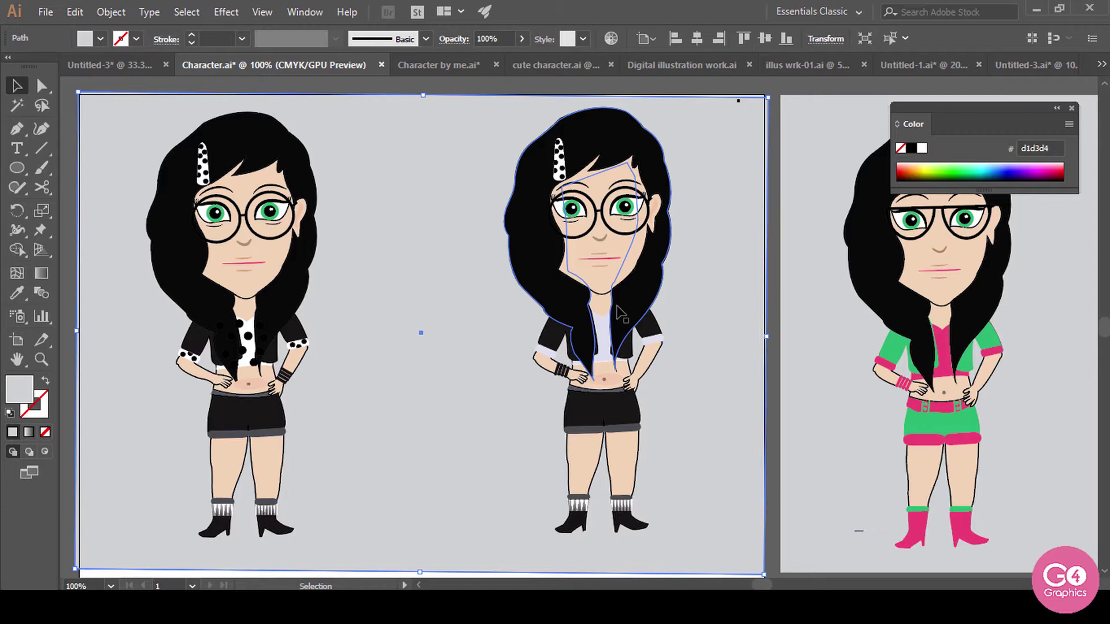
pyautogui.hotkey('ctrl', '-')
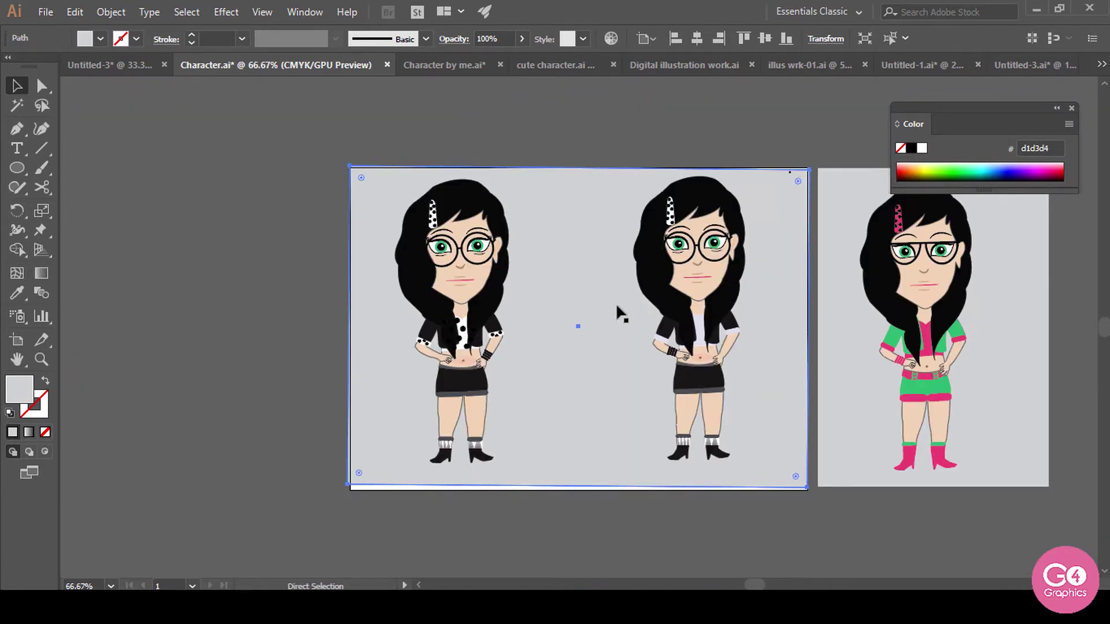
pyautogui.hotkey('ctrl', '+')
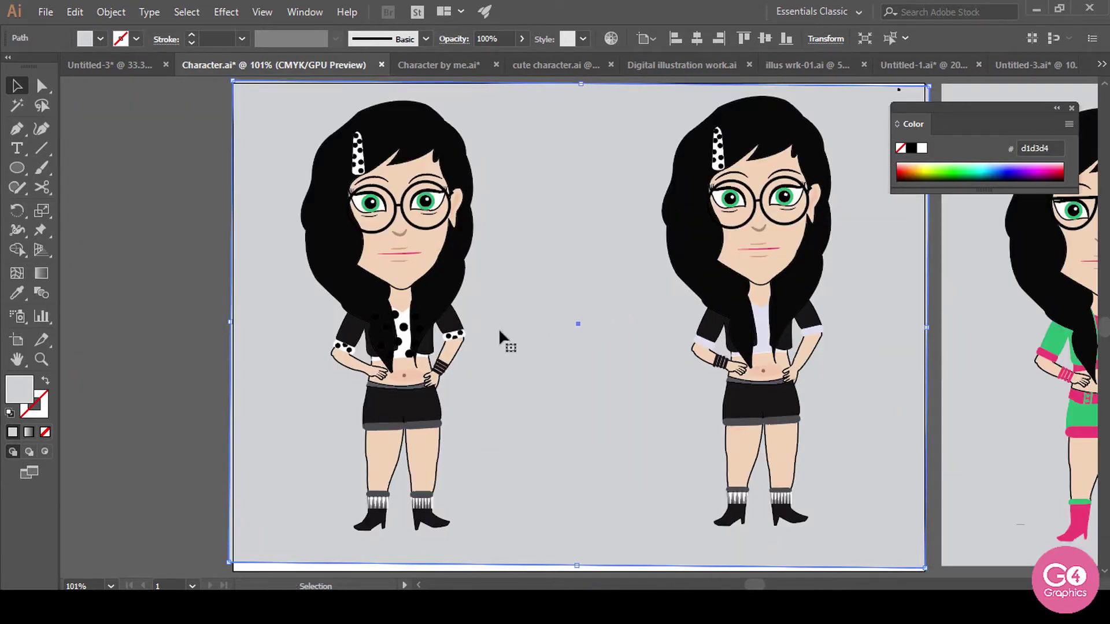
pyautogui.moveTo(691, 366); pyautogui.dragTo(598, 368)
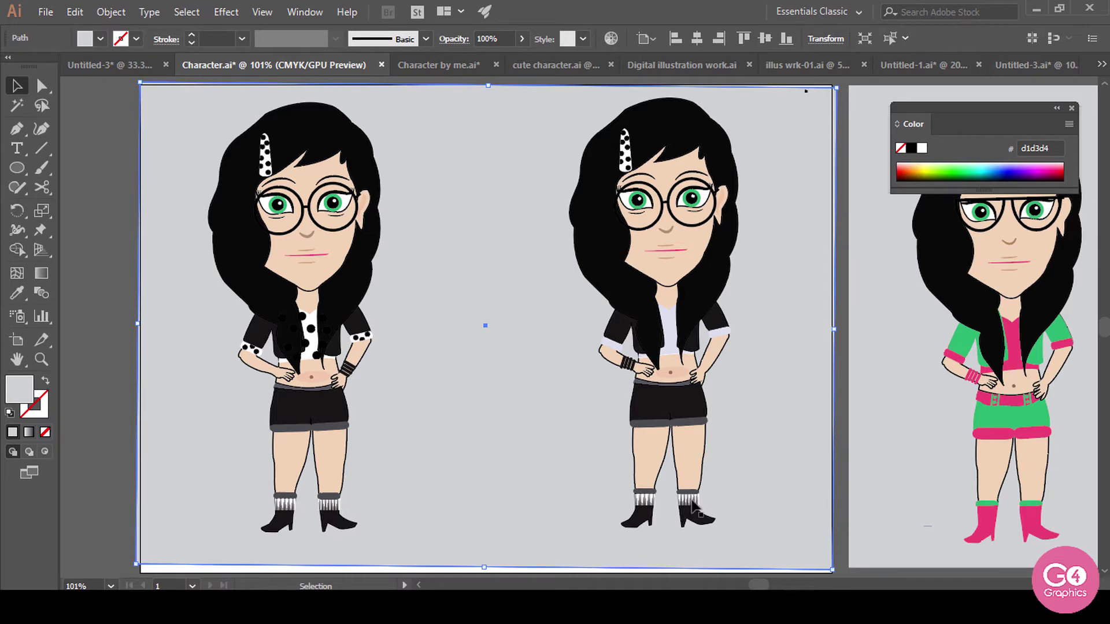
pyautogui.moveTo(870, 426); pyautogui.dragTo(914, 443)
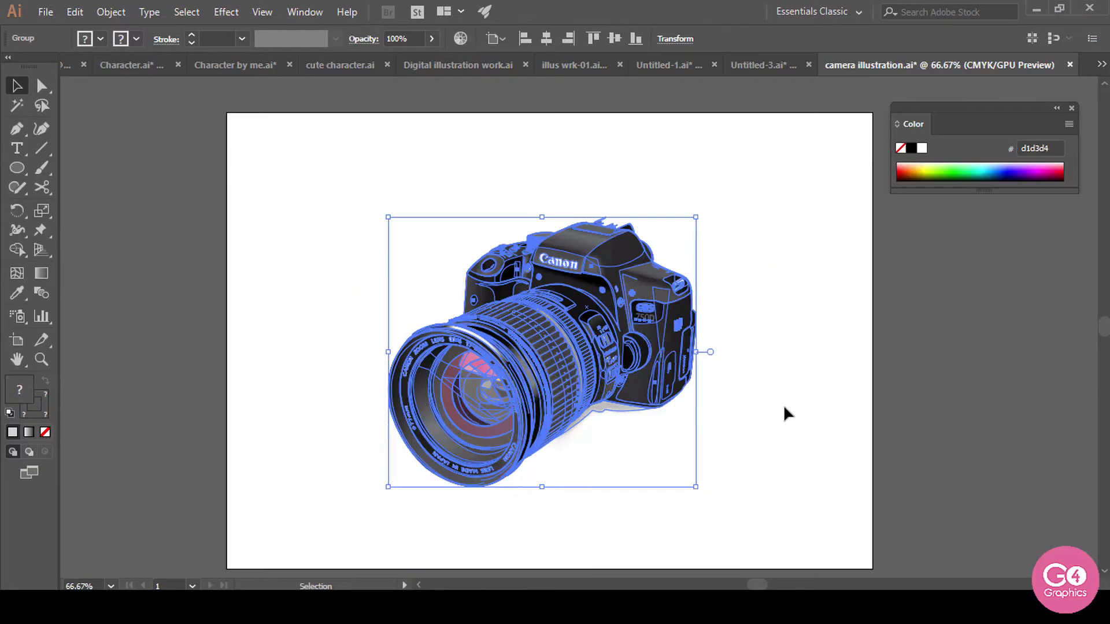
# Step: Select and deselect the whole camera artwork to examine the paths it is built from
pyautogui.click(784, 407)
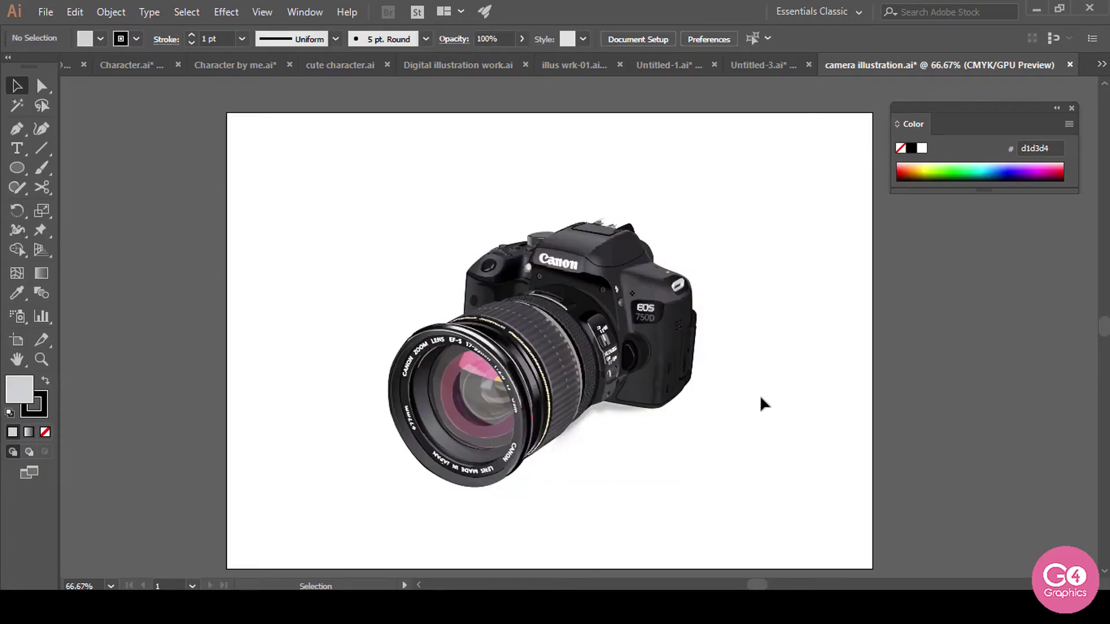
pyautogui.moveTo(321, 234); pyautogui.dragTo(775, 510)
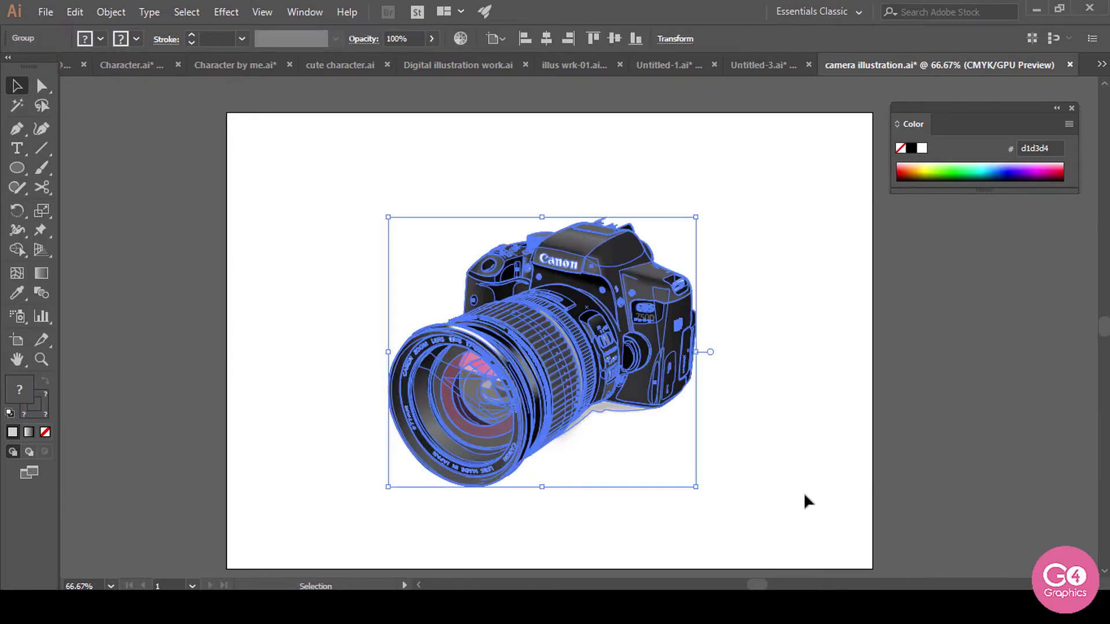
pyautogui.click(804, 494)
pyautogui.moveTo(278, 195); pyautogui.dragTo(738, 479)
pyautogui.click(791, 373)
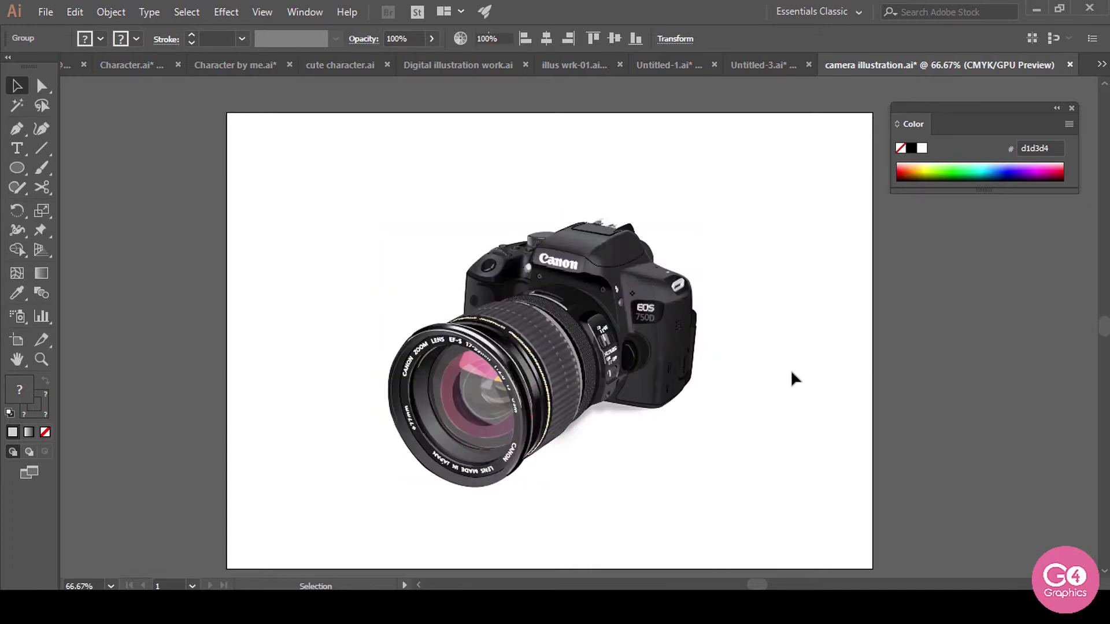
# Step: Examine the camera's ribbed lens barrel, lens rings, lettering and front glass up close
pyautogui.hotkey('ctrl', '1')
pyautogui.hotkey('ctrl', '+')
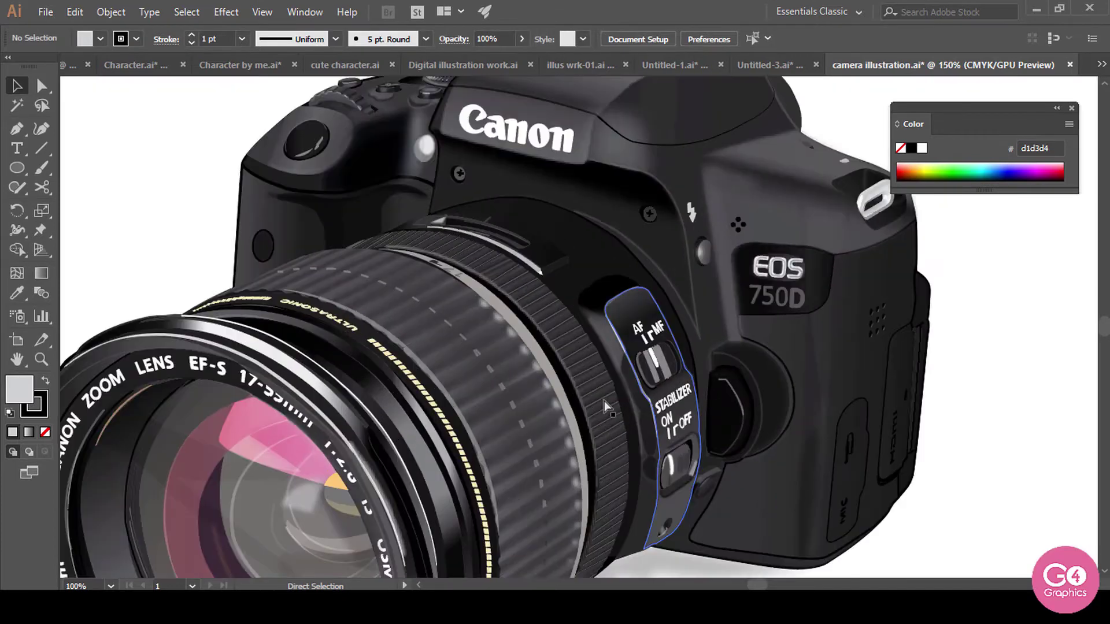
pyautogui.scroll(2, 592, 434)
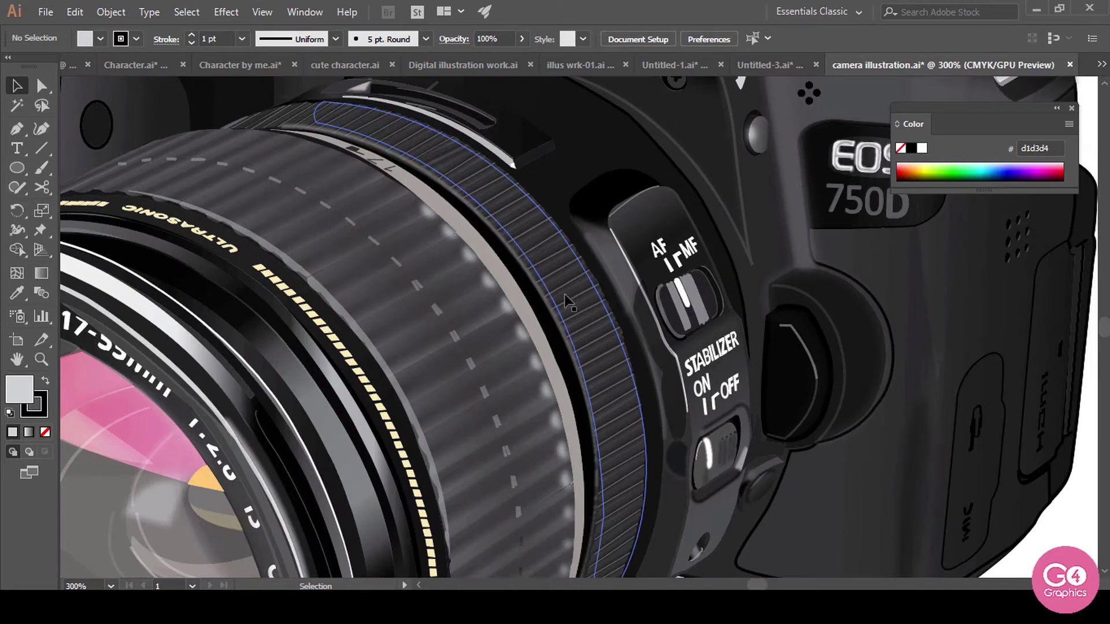
pyautogui.press('space')
pyautogui.moveTo(495, 475); pyautogui.dragTo(633, 341)
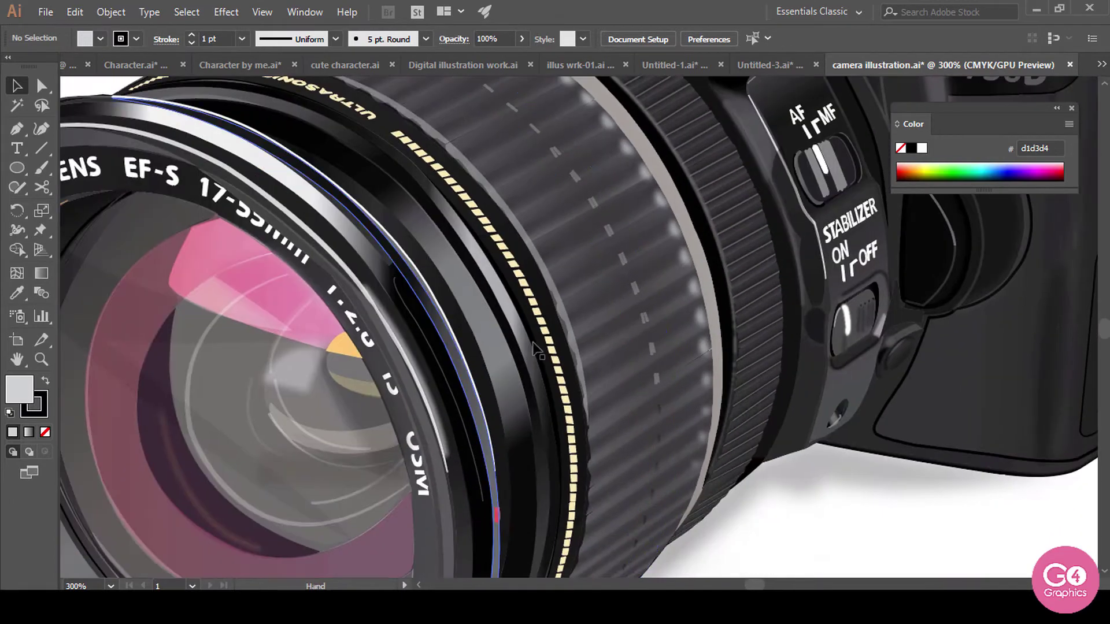
pyautogui.press('space')
pyautogui.moveTo(219, 505); pyautogui.dragTo(433, 389)
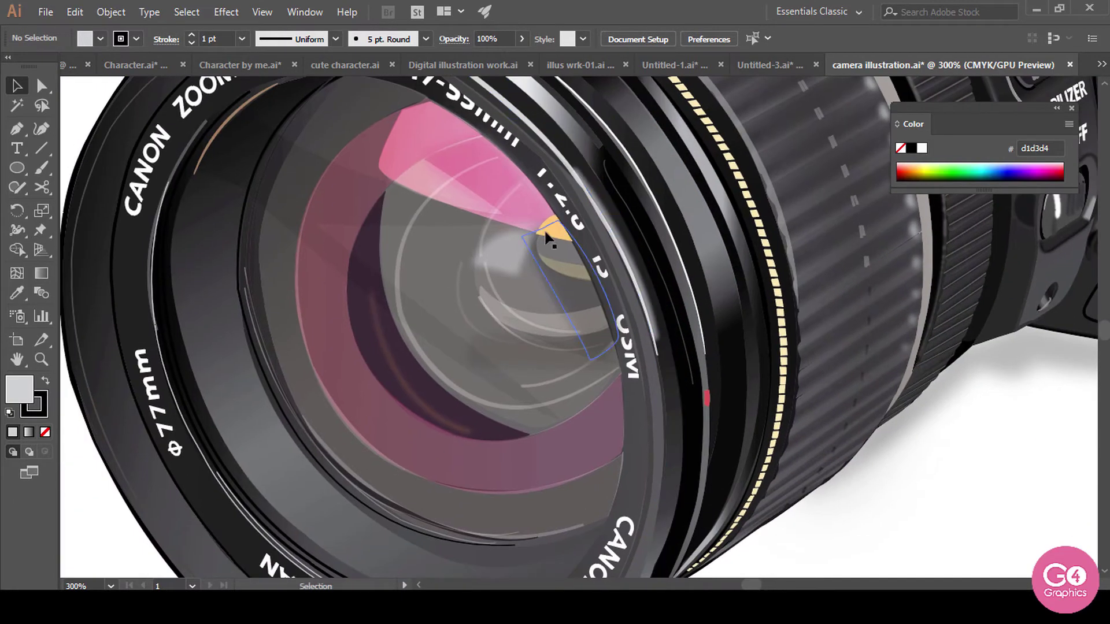
pyautogui.press('space')
pyautogui.moveTo(476, 436); pyautogui.dragTo(602, 352)
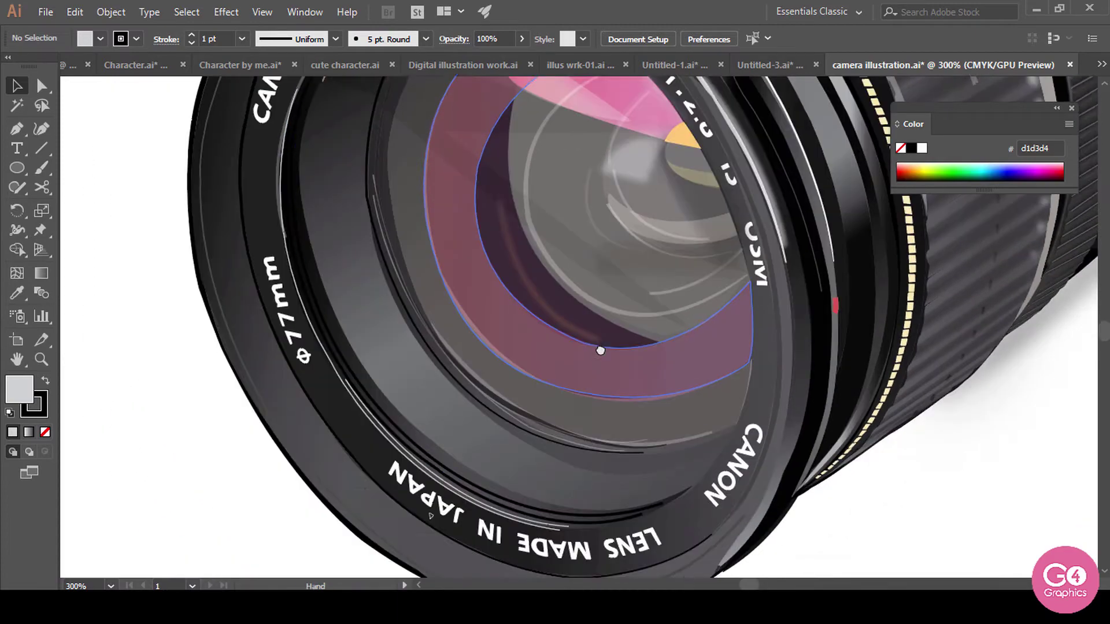
pyautogui.hotkey('ctrl', '1')
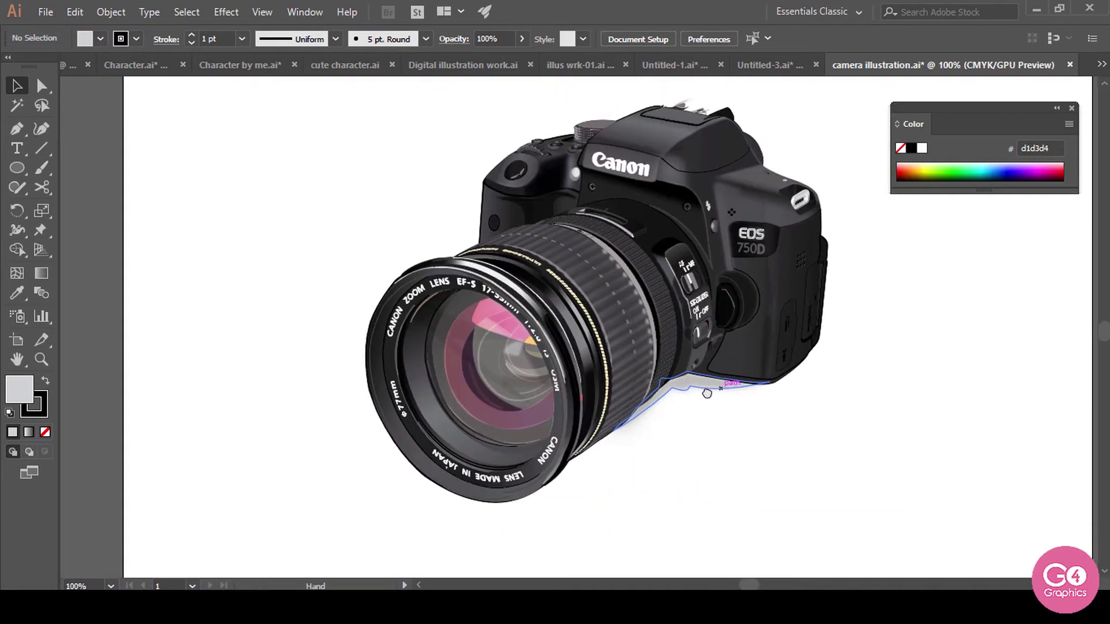
pyautogui.moveTo(707, 394); pyautogui.dragTo(699, 396)
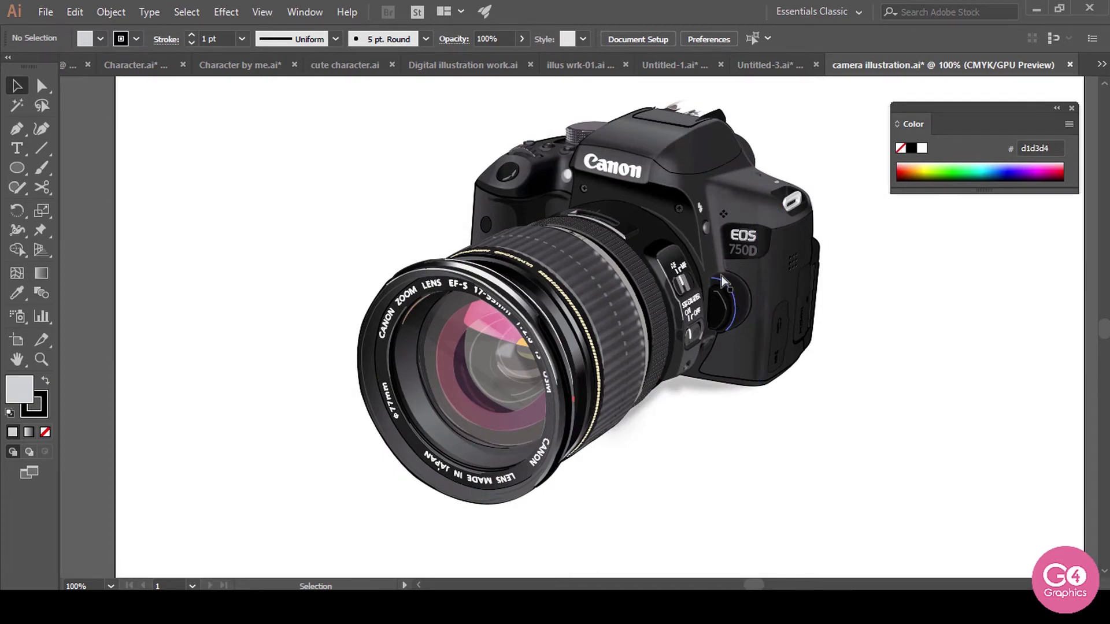
# Step: Inspect the camera body details up close: the grip, Canon plate, screws, AF/MF switch and EOS 750D badge
pyautogui.scroll(2, 686, 212)
pyautogui.hotkey('ctrl', '+')
pyautogui.moveTo(689, 224); pyautogui.dragTo(756, 416)
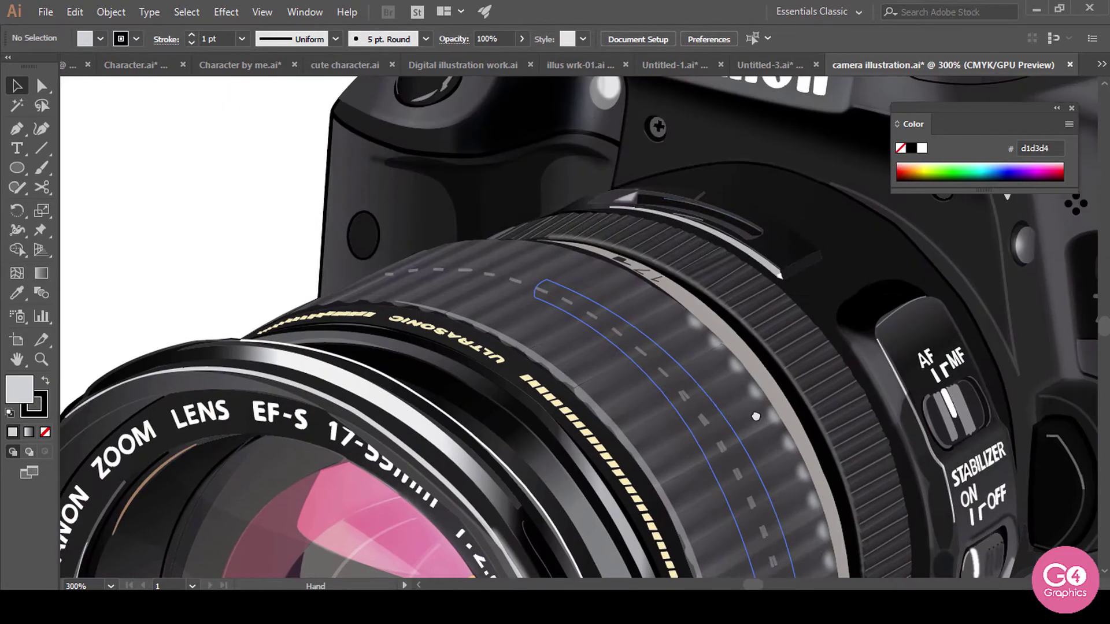
pyautogui.moveTo(644, 241); pyautogui.dragTo(524, 491)
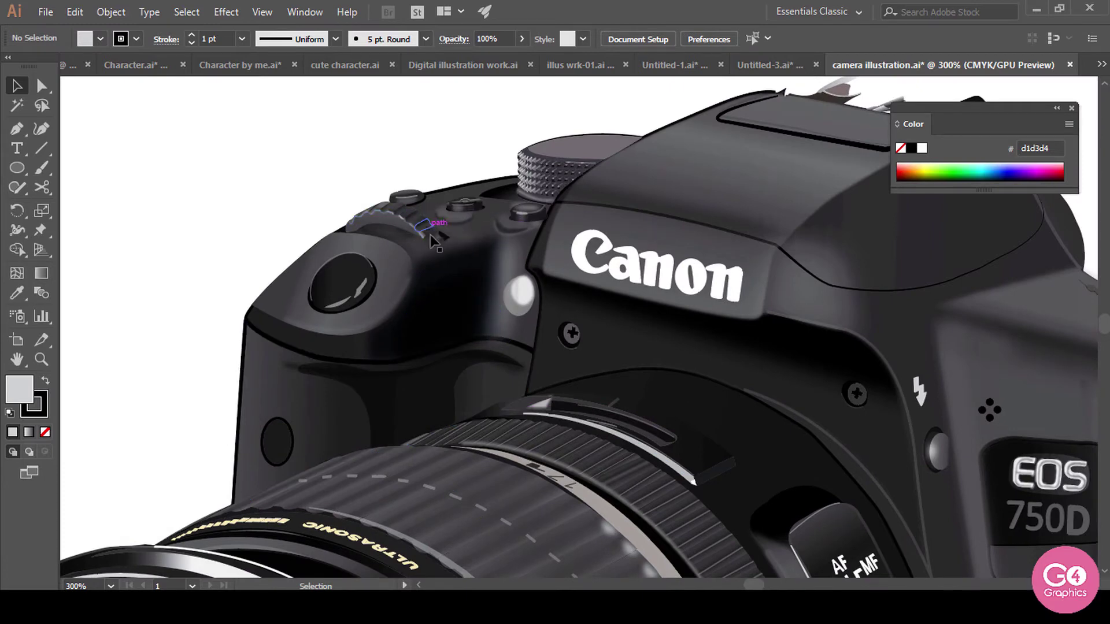
pyautogui.moveTo(733, 426); pyautogui.dragTo(697, 412)
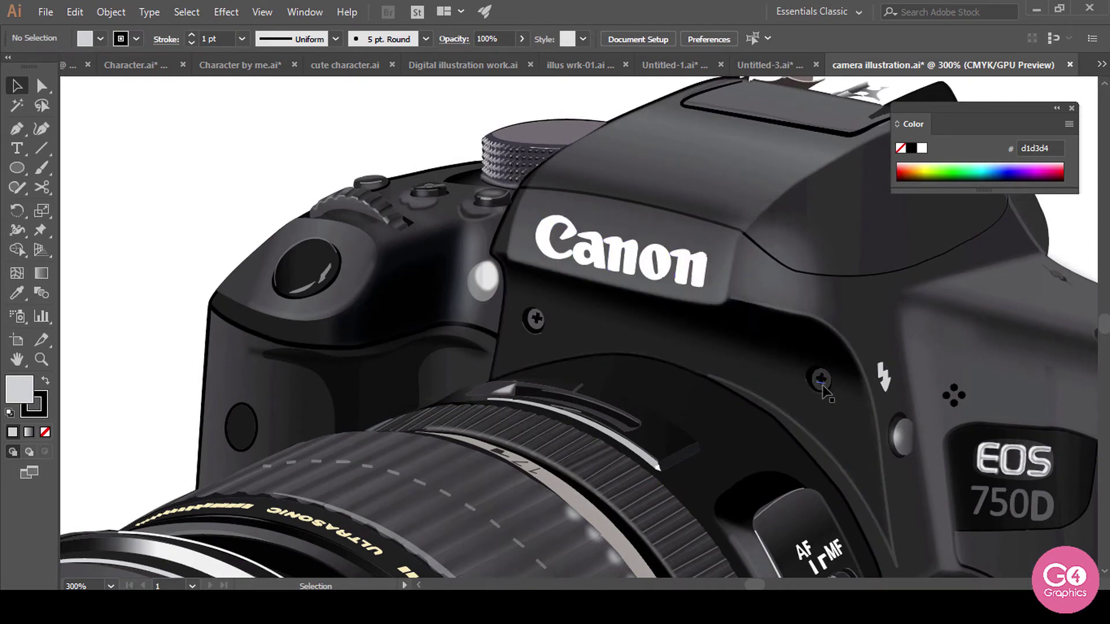
pyautogui.hotkey('ctrl', '+')
pyautogui.hotkey('ctrl', '+')
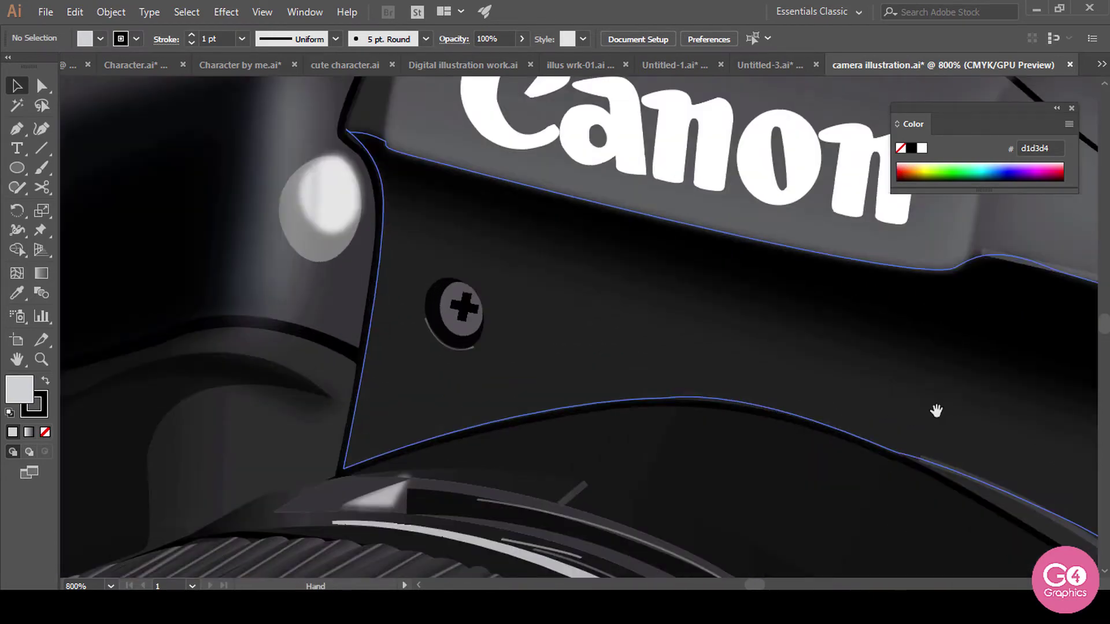
pyautogui.hotkey('ctrl', '+')
pyautogui.moveTo(979, 436); pyautogui.dragTo(694, 288)
pyautogui.moveTo(803, 458); pyautogui.dragTo(701, 325)
pyautogui.hotkey('ctrl', '-')
pyautogui.hotkey('ctrl', '-')
pyautogui.hotkey('ctrl', '-')
pyautogui.hotkey('ctrl', '-')
pyautogui.hotkey('ctrl', '-')
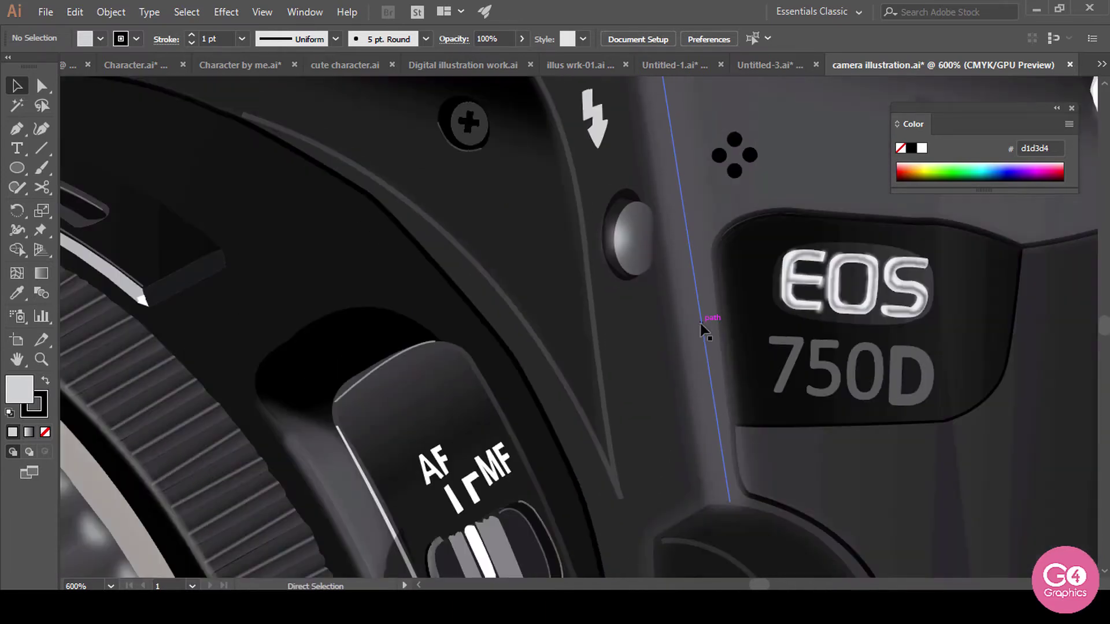
pyautogui.hotkey('ctrl', '-')
pyautogui.hotkey('ctrl', '-')
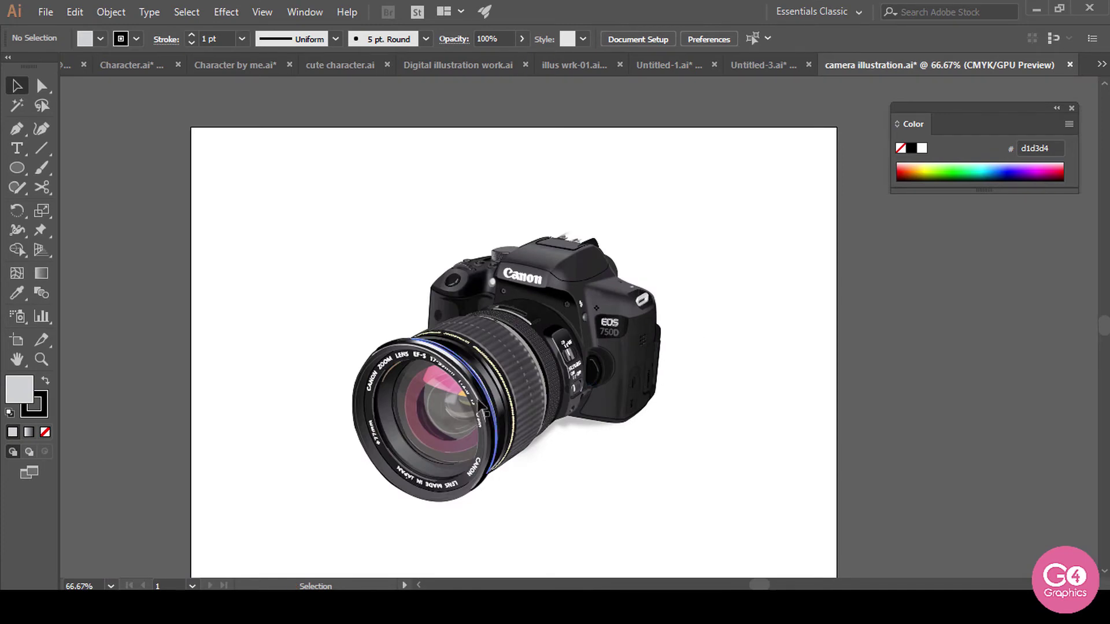
# Step: Ungroup the camera artwork and clear the selection
pyautogui.click(526, 380)
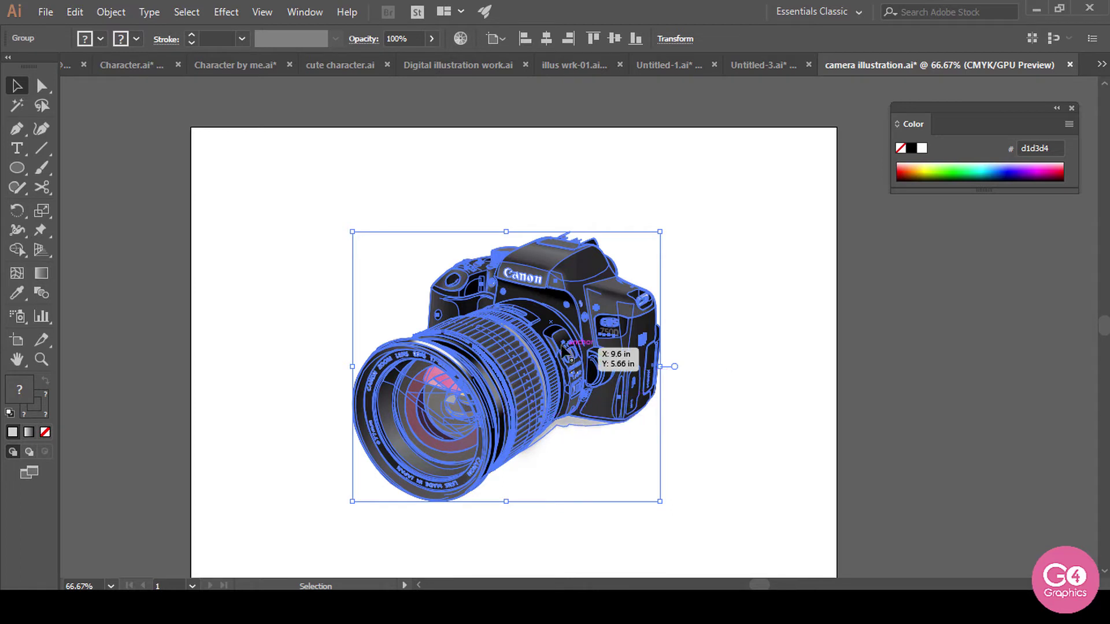
pyautogui.rightClick(511, 345)
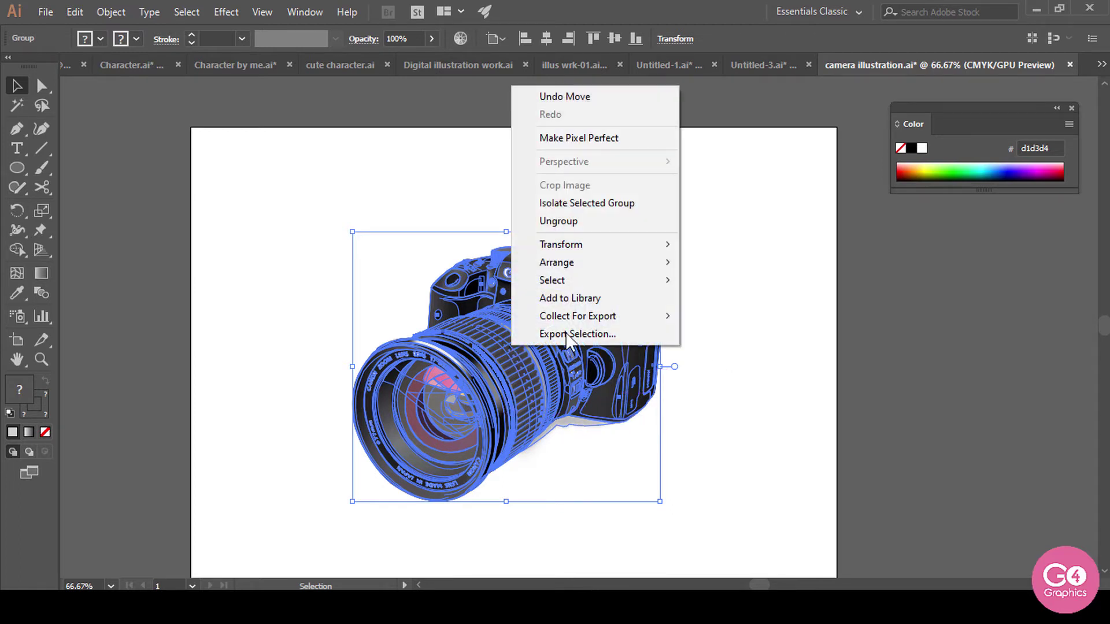
pyautogui.click(600, 225)
pyautogui.click(728, 346)
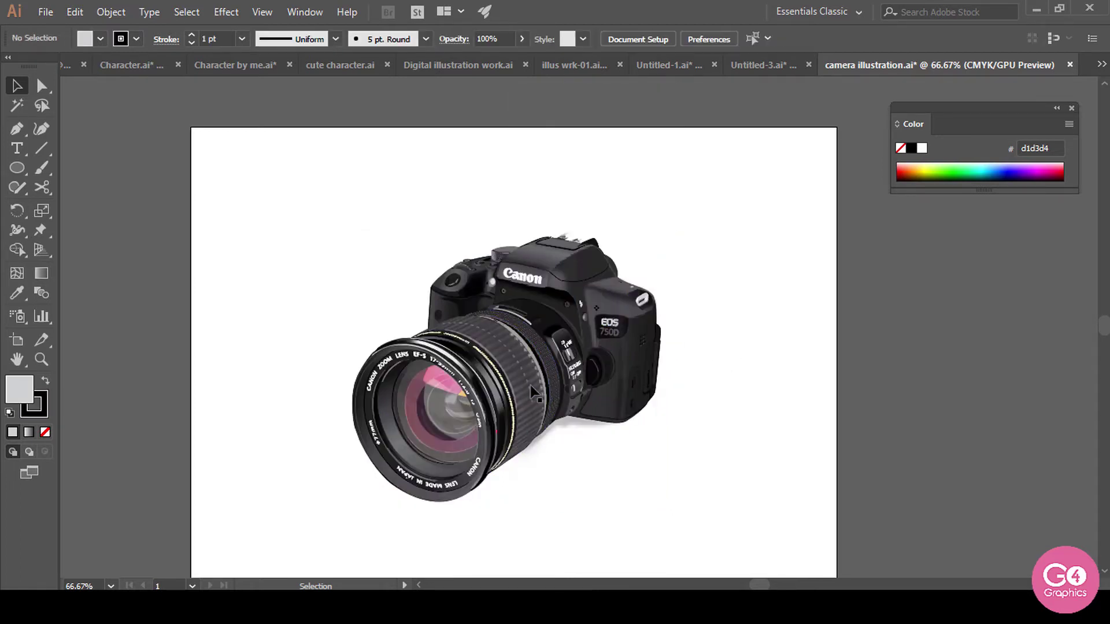
# Step: Pull the lens barrel's blurred shading and ribbed group out to the empty area beside the camera body
pyautogui.moveTo(535, 391); pyautogui.dragTo(744, 378)
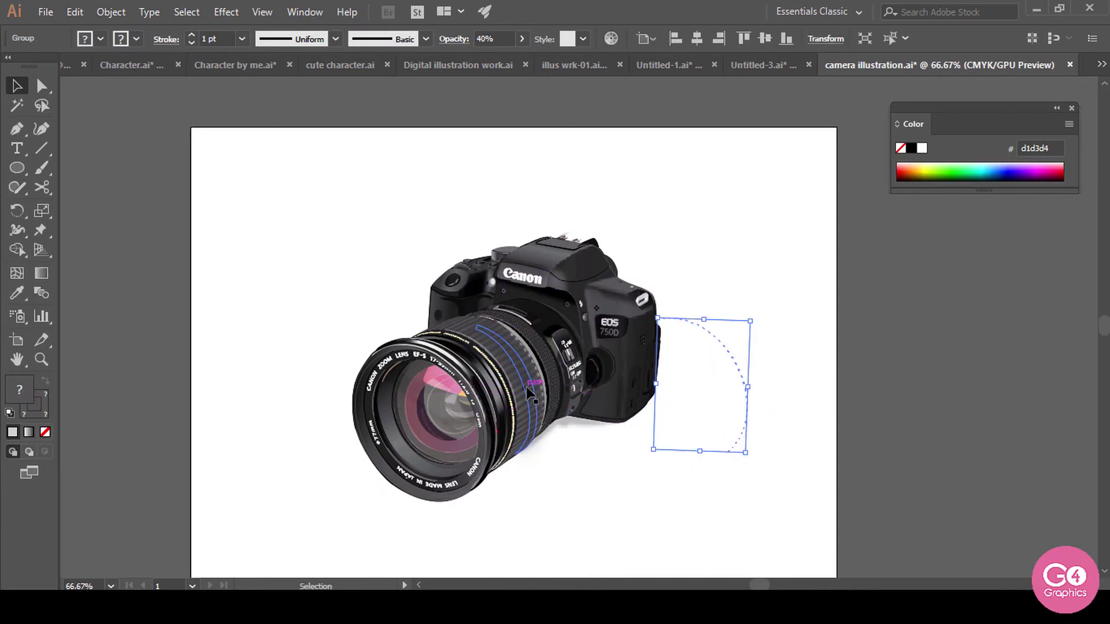
pyautogui.press('a')
pyautogui.click(651, 460)
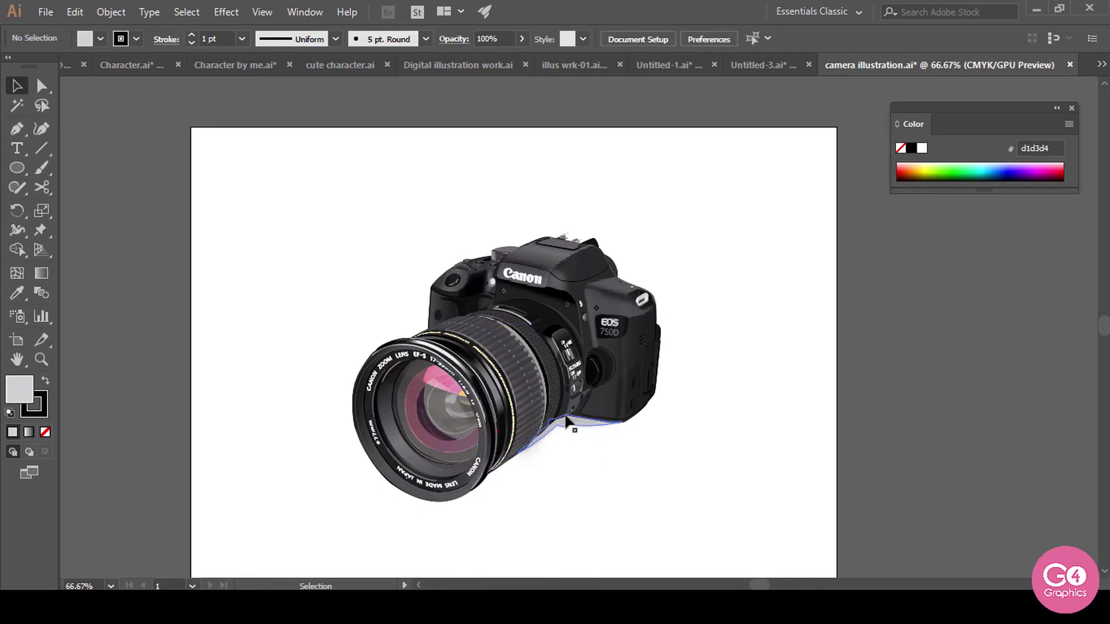
pyautogui.moveTo(526, 406); pyautogui.dragTo(726, 392)
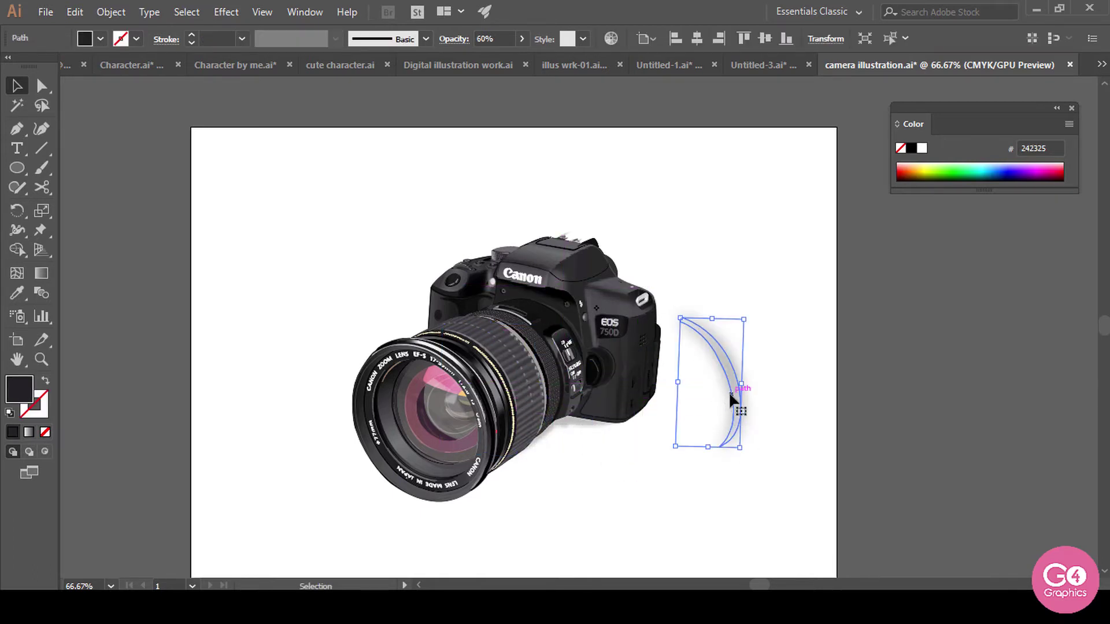
pyautogui.moveTo(526, 394); pyautogui.dragTo(784, 257)
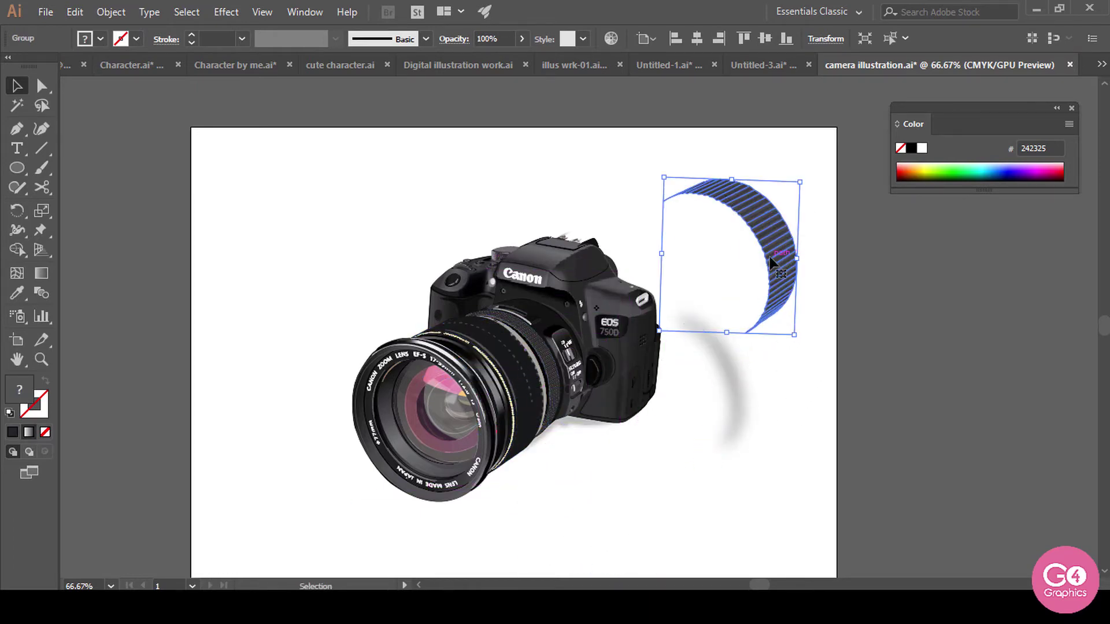
# Step: Ungroup the moved ribbed barrel section and pull several of its strips away from the rest
pyautogui.rightClick(773, 258)
pyautogui.click(806, 392)
pyautogui.click(791, 372)
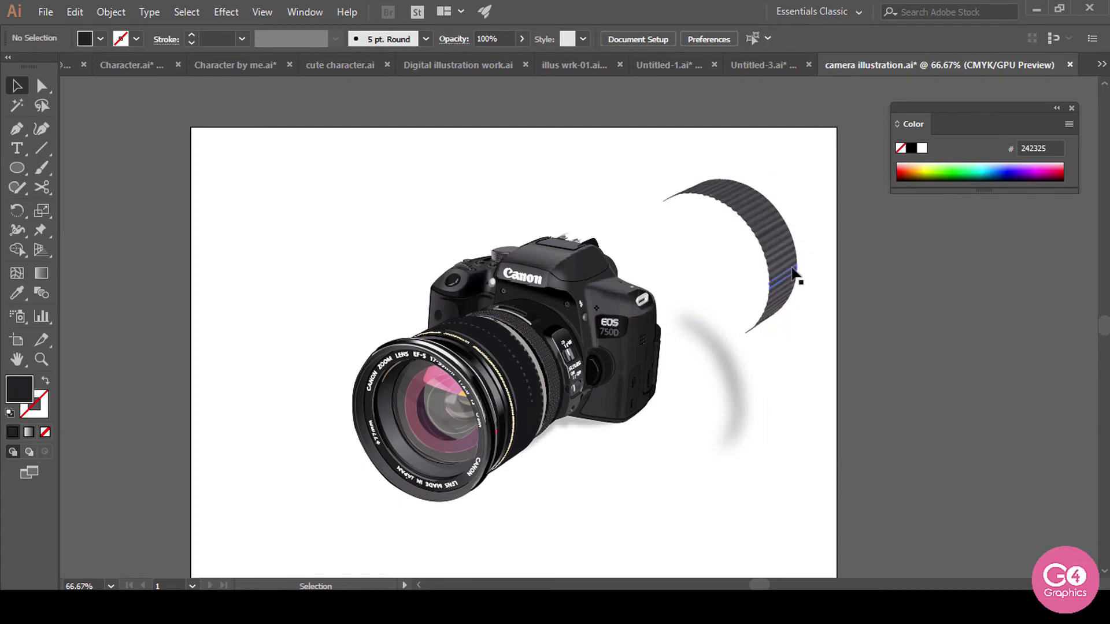
pyautogui.moveTo(798, 279); pyautogui.dragTo(809, 411)
pyautogui.moveTo(780, 234); pyautogui.dragTo(735, 267)
pyautogui.moveTo(789, 211); pyautogui.dragTo(778, 271)
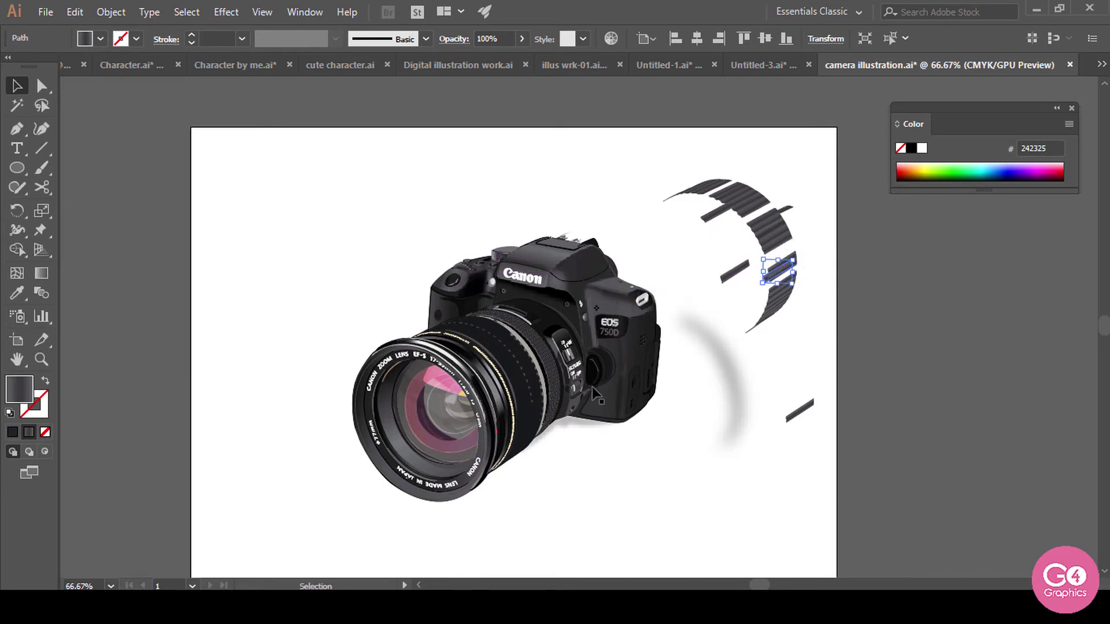
# Step: Move the front lens's reflections, dark inner ring, pink ring and glass shapes out around the camera
pyautogui.moveTo(490, 405); pyautogui.dragTo(270, 298)
pyautogui.moveTo(463, 418); pyautogui.dragTo(586, 531)
pyautogui.moveTo(441, 446); pyautogui.dragTo(278, 387)
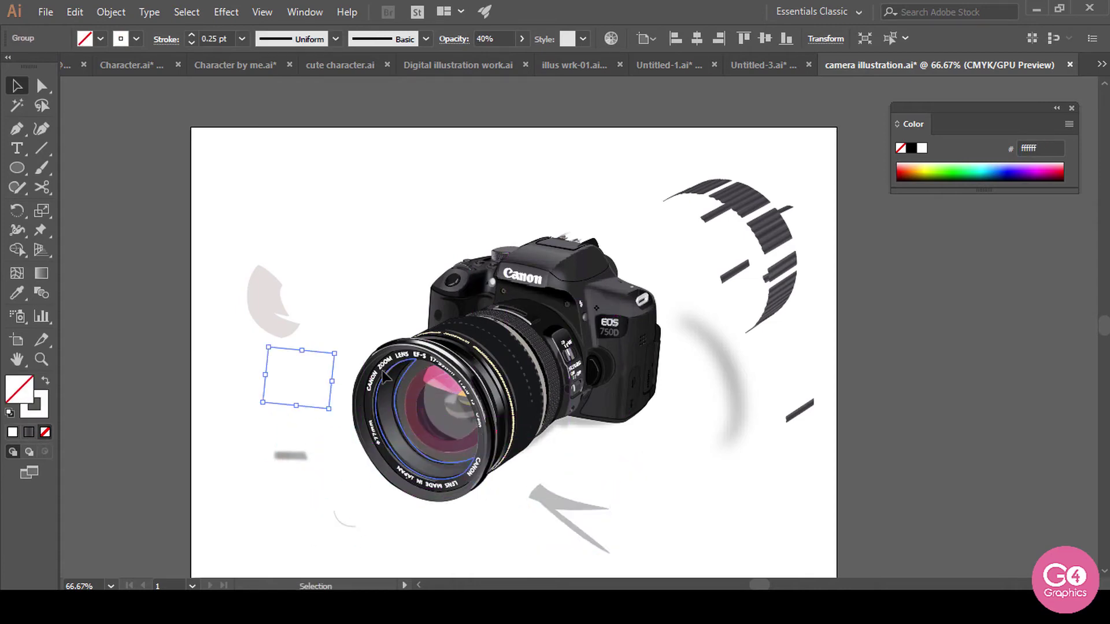
pyautogui.moveTo(400, 450); pyautogui.dragTo(345, 309)
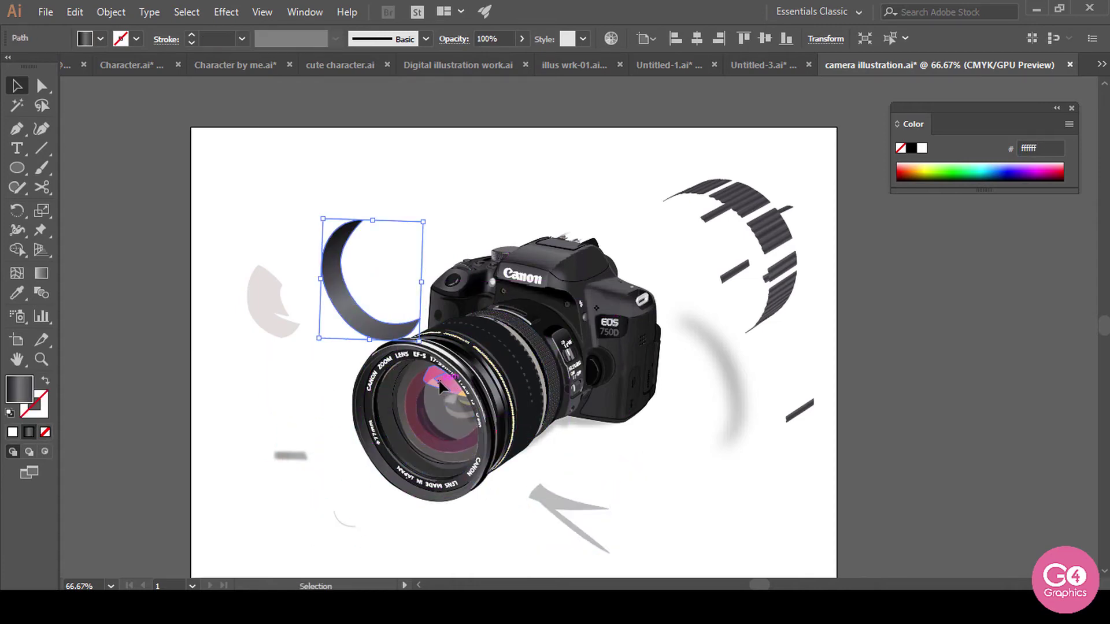
pyautogui.moveTo(438, 380); pyautogui.dragTo(640, 459)
pyautogui.moveTo(429, 376); pyautogui.dragTo(553, 509)
pyautogui.moveTo(449, 427); pyautogui.dragTo(353, 519)
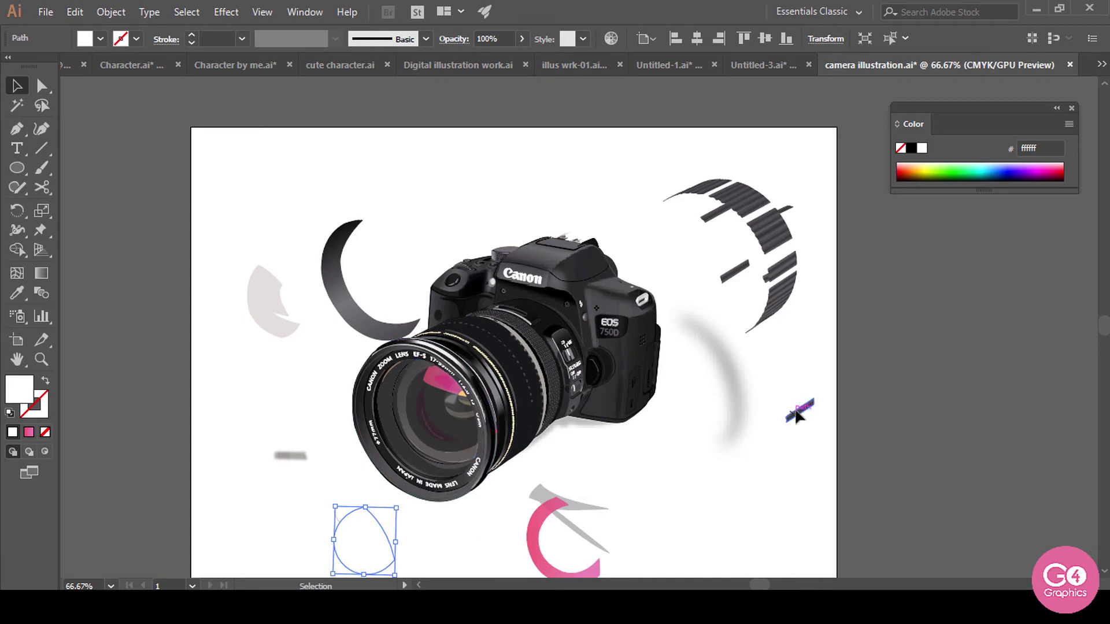
# Step: Undo the moves of the lens and barrel pieces until the camera is whole again
pyautogui.hotkey('ctrl', 'z')
pyautogui.hotkey('ctrl', 'z')
pyautogui.hotkey('ctrl', 'z')
pyautogui.hotkey('ctrl', 'z')
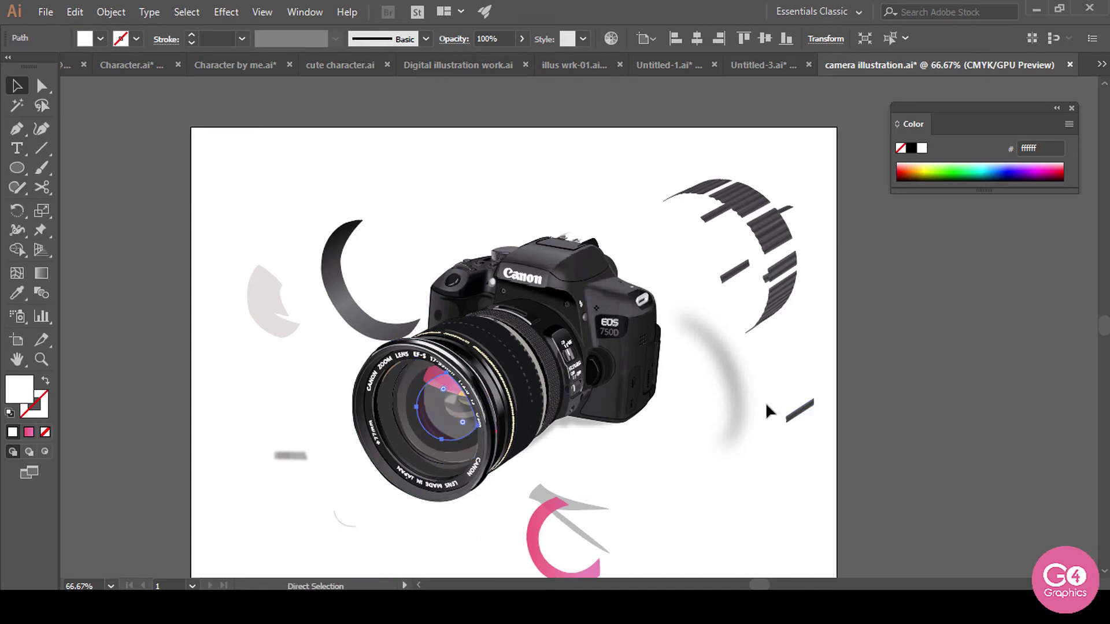
pyautogui.hotkey('ctrl', 'z')
pyautogui.hotkey('ctrl', 'z')
pyautogui.hotkey('ctrl', 'z')
pyautogui.hotkey('ctrl', 'z')
pyautogui.hotkey('ctrl', 'z')
pyautogui.hotkey('ctrl', 'z')
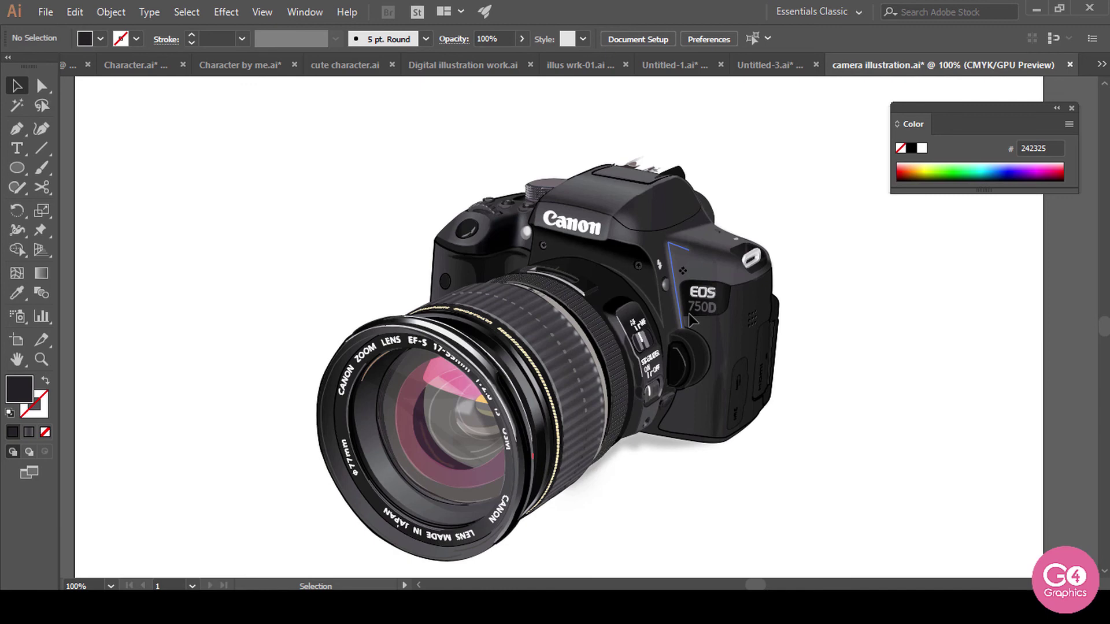
# Step: Return to the partly colored duck drawing in Untitled-3.ai
pyautogui.click(759, 67)
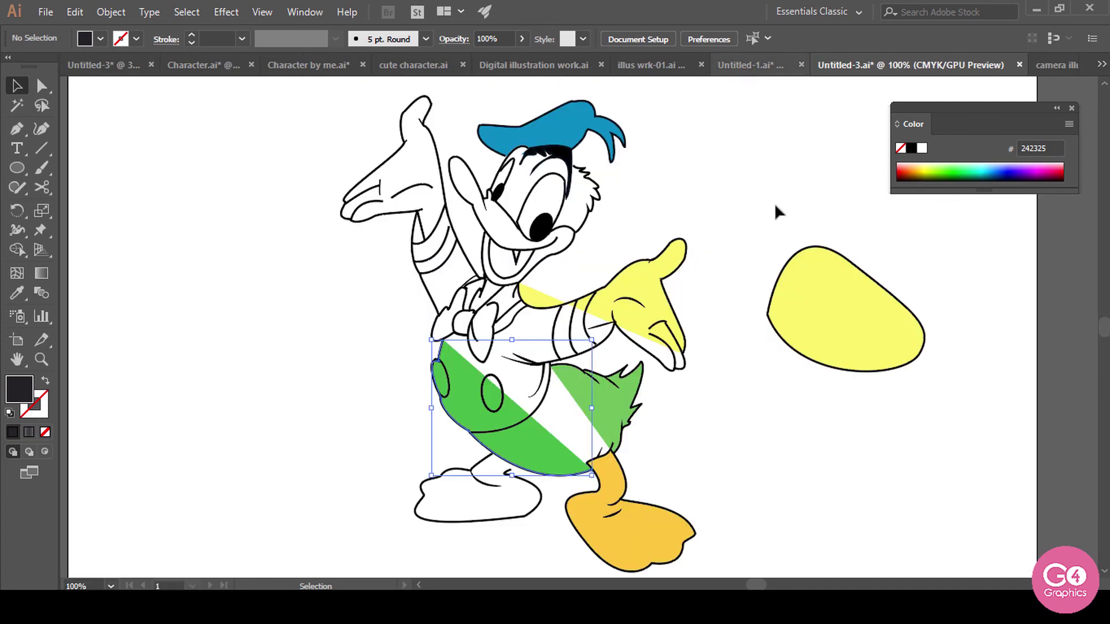